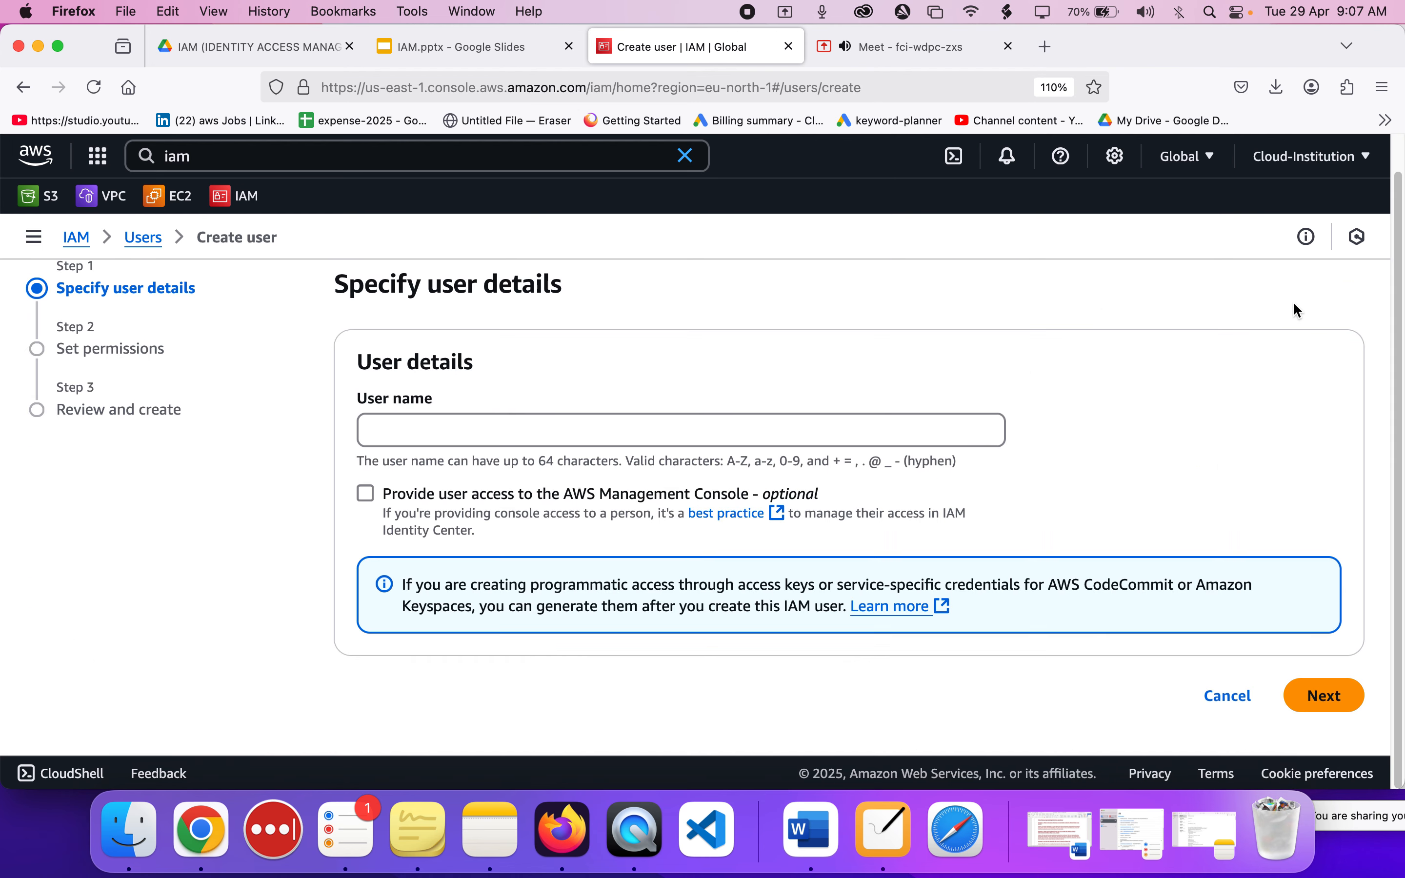
Enter cloud-institution-user-1 as the user name of the new IAM user.
{"action": "left_click", "coordinate": [761, 441]}
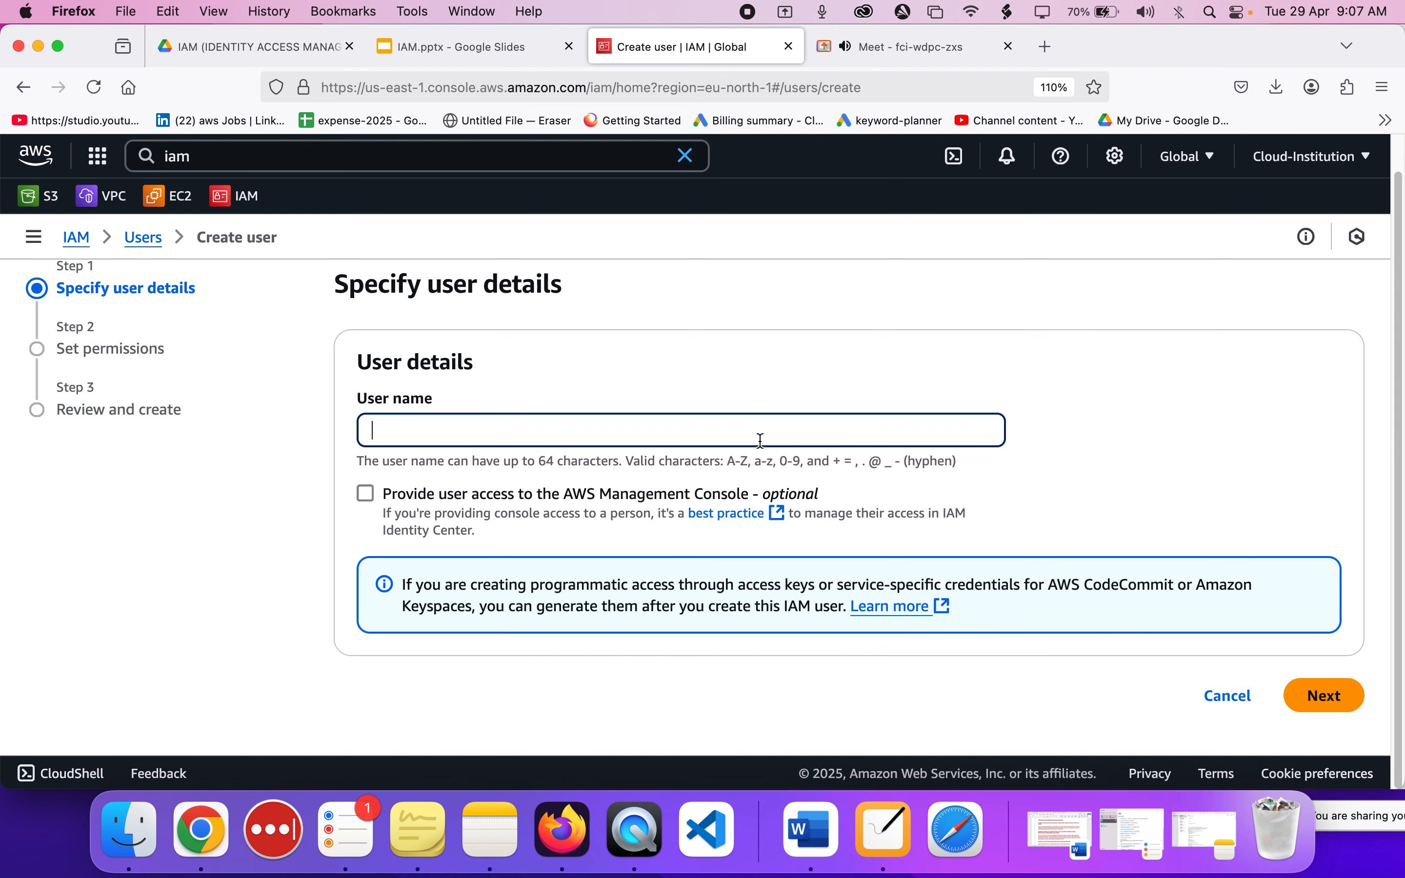
{"action": "type", "text": "cloud-institution-user"}
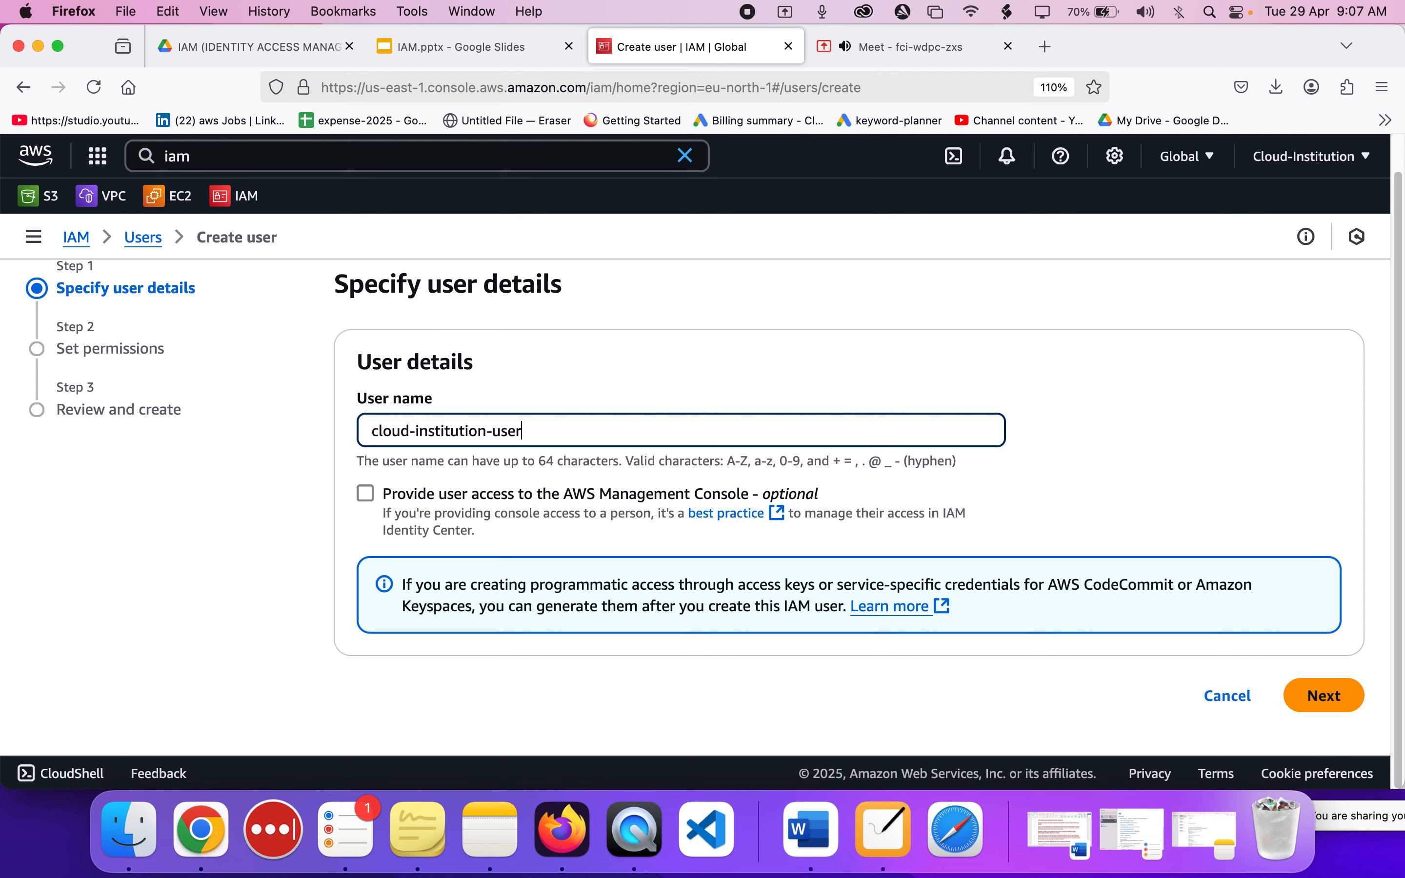
{"action": "mouse_move", "coordinate": [874, 66]}
{"action": "key", "text": "super+a"}
{"action": "left_click", "coordinate": [535, 428]}
Enable the option that provides the user with access to the AWS Management Console.
{"action": "left_click", "coordinate": [367, 494]}
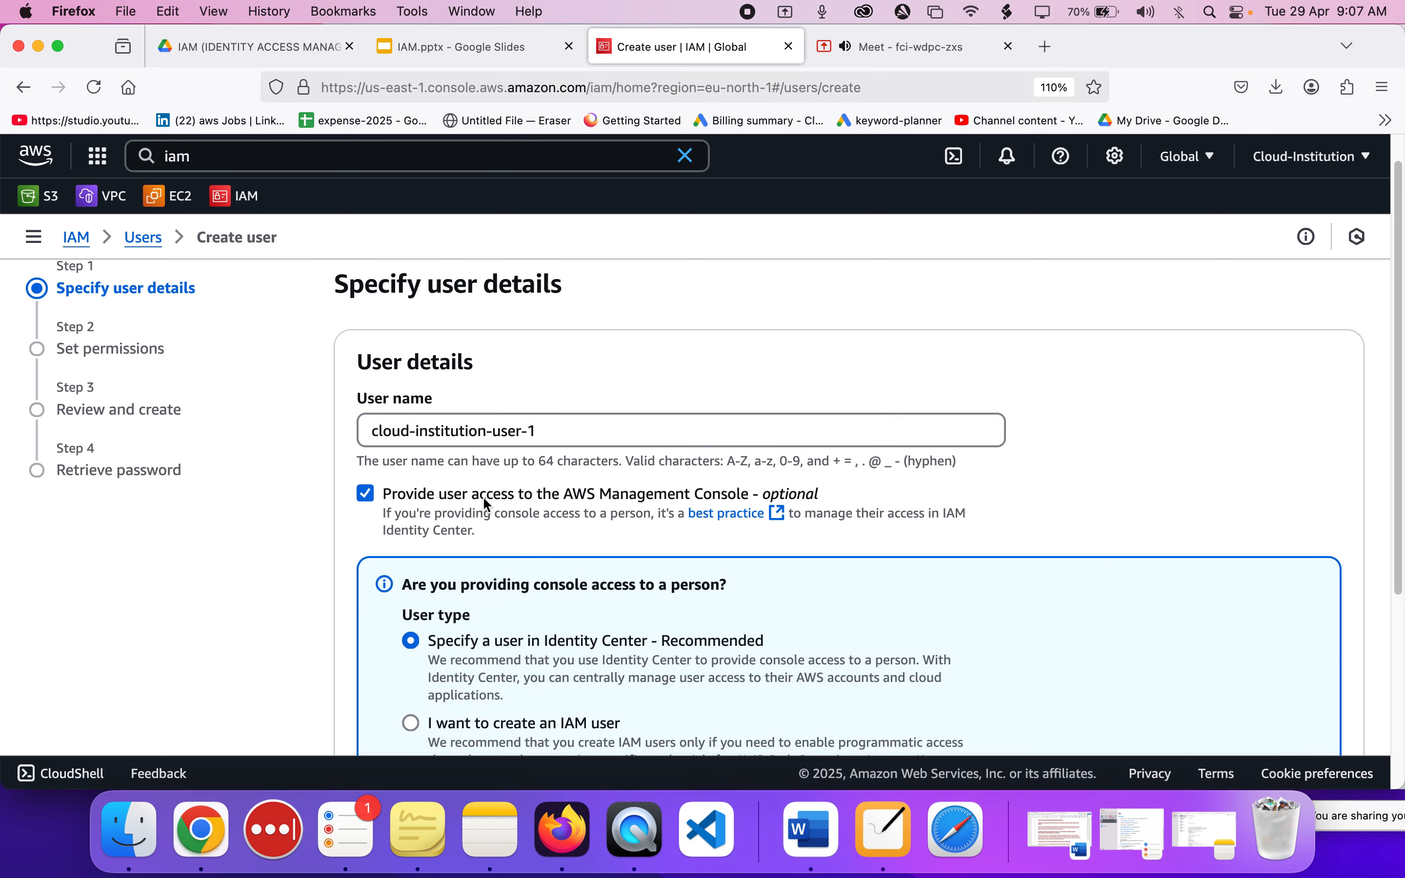
{"action": "scroll", "coordinate": [552, 510], "scroll_direction": "up", "scroll_amount": 5}
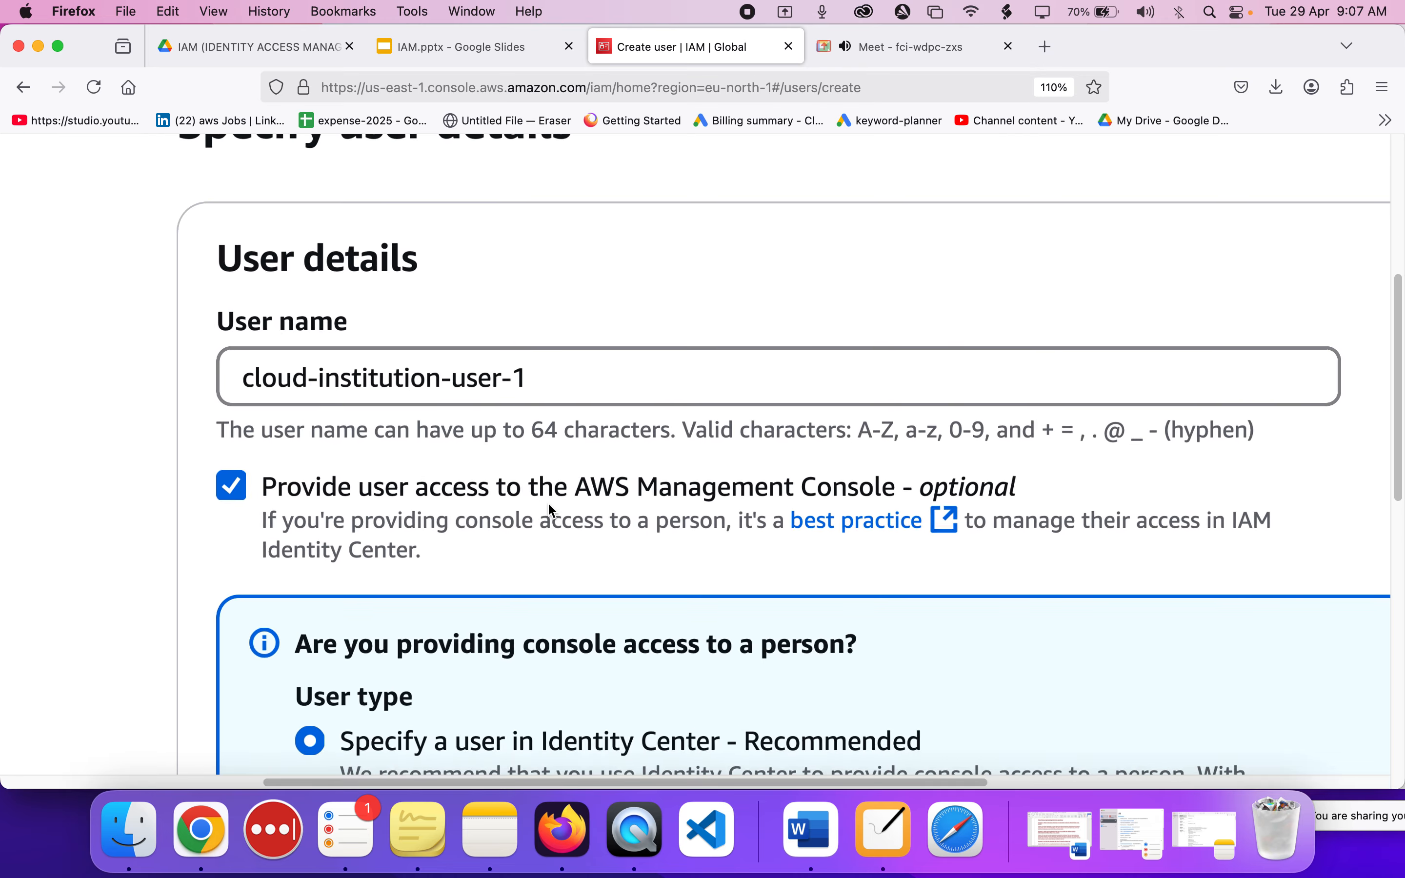
{"action": "scroll", "coordinate": [552, 510], "scroll_direction": "down", "scroll_amount": 5}
{"action": "left_click", "coordinate": [519, 500]}
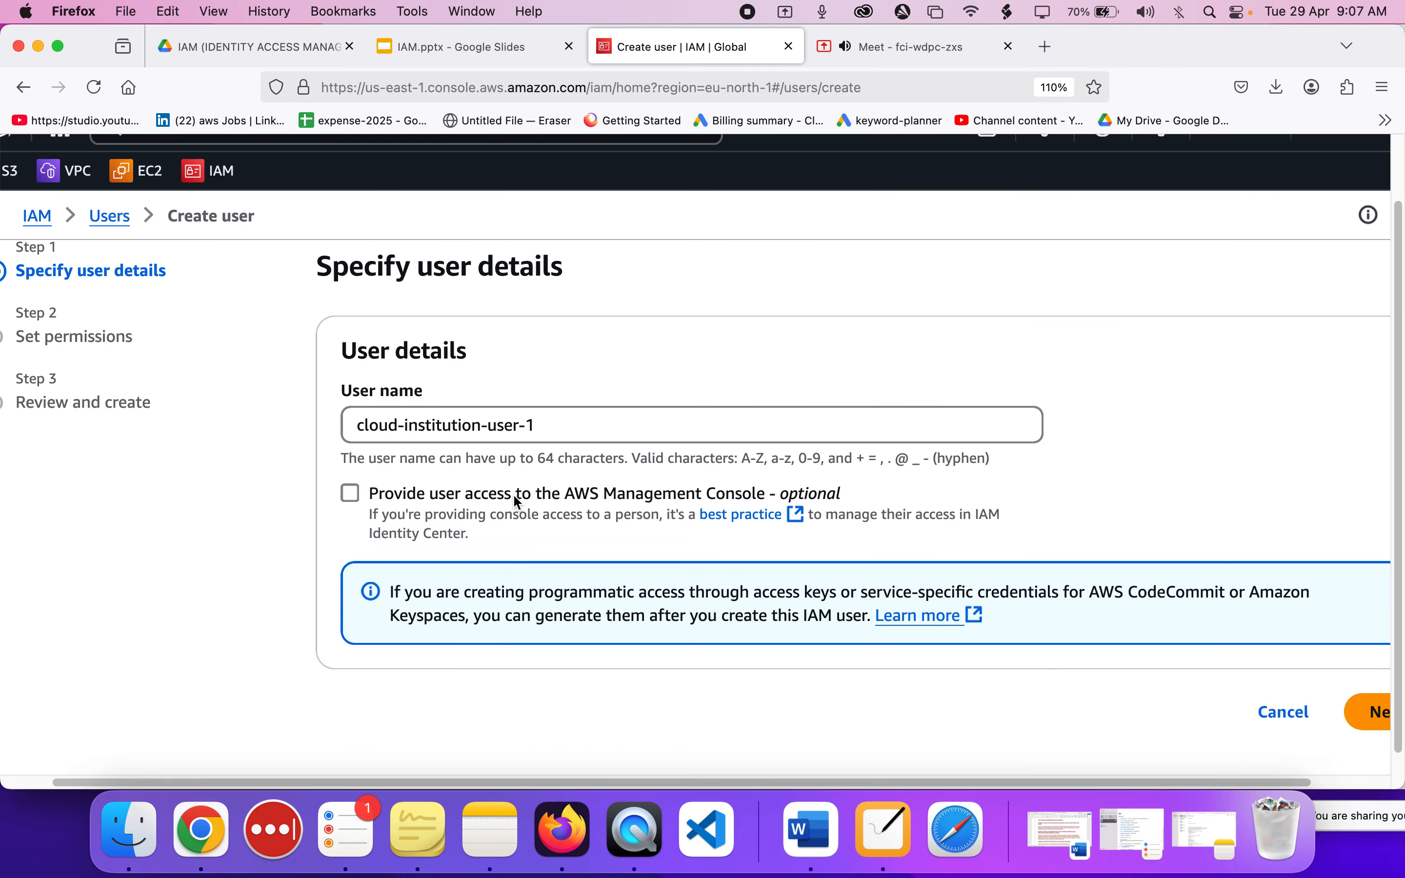
{"action": "left_click", "coordinate": [354, 498]}
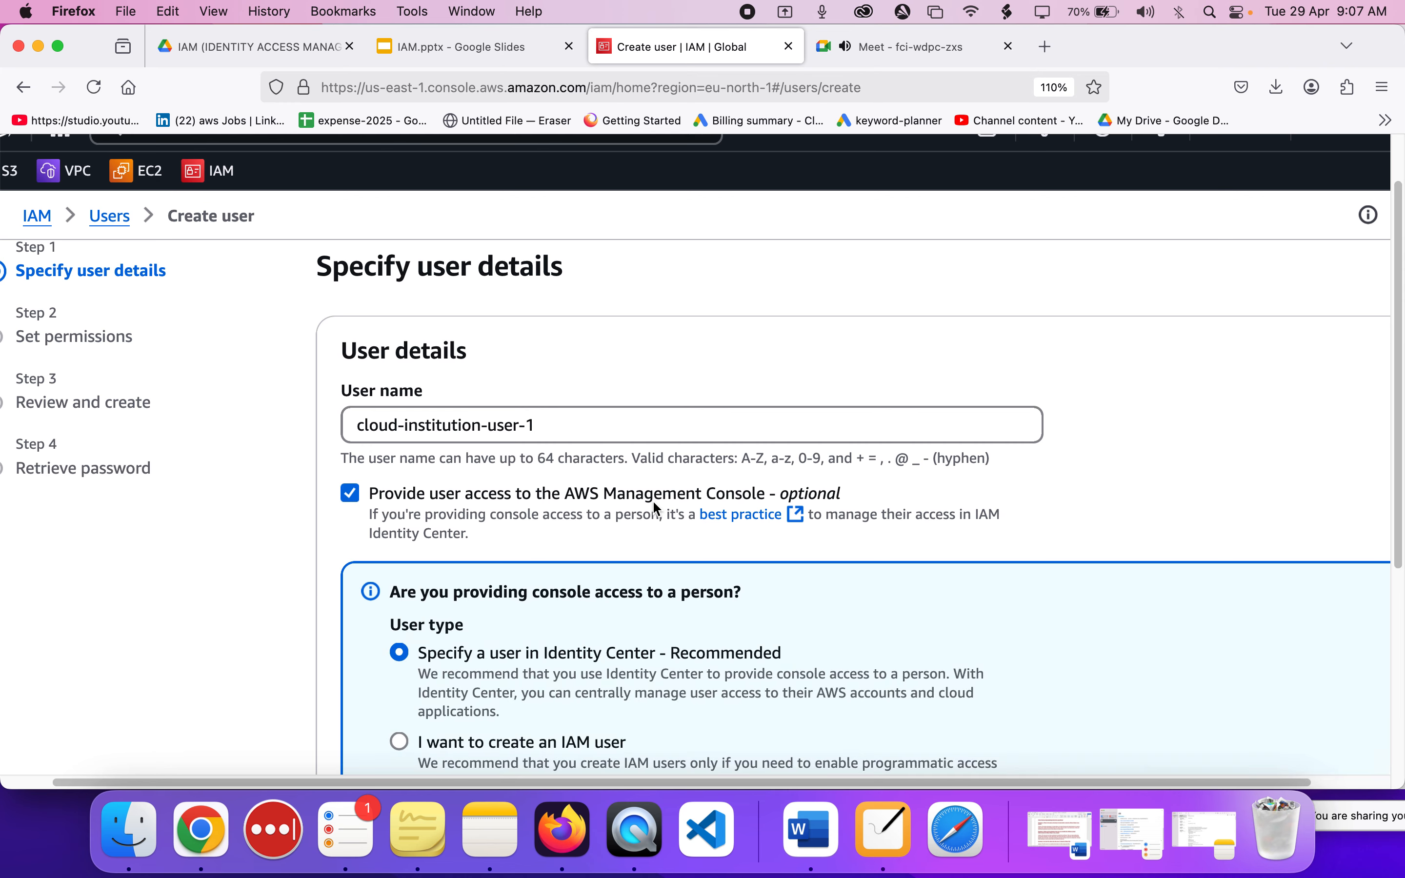
{"action": "scroll", "coordinate": [657, 510], "scroll_direction": "down", "scroll_amount": 3}
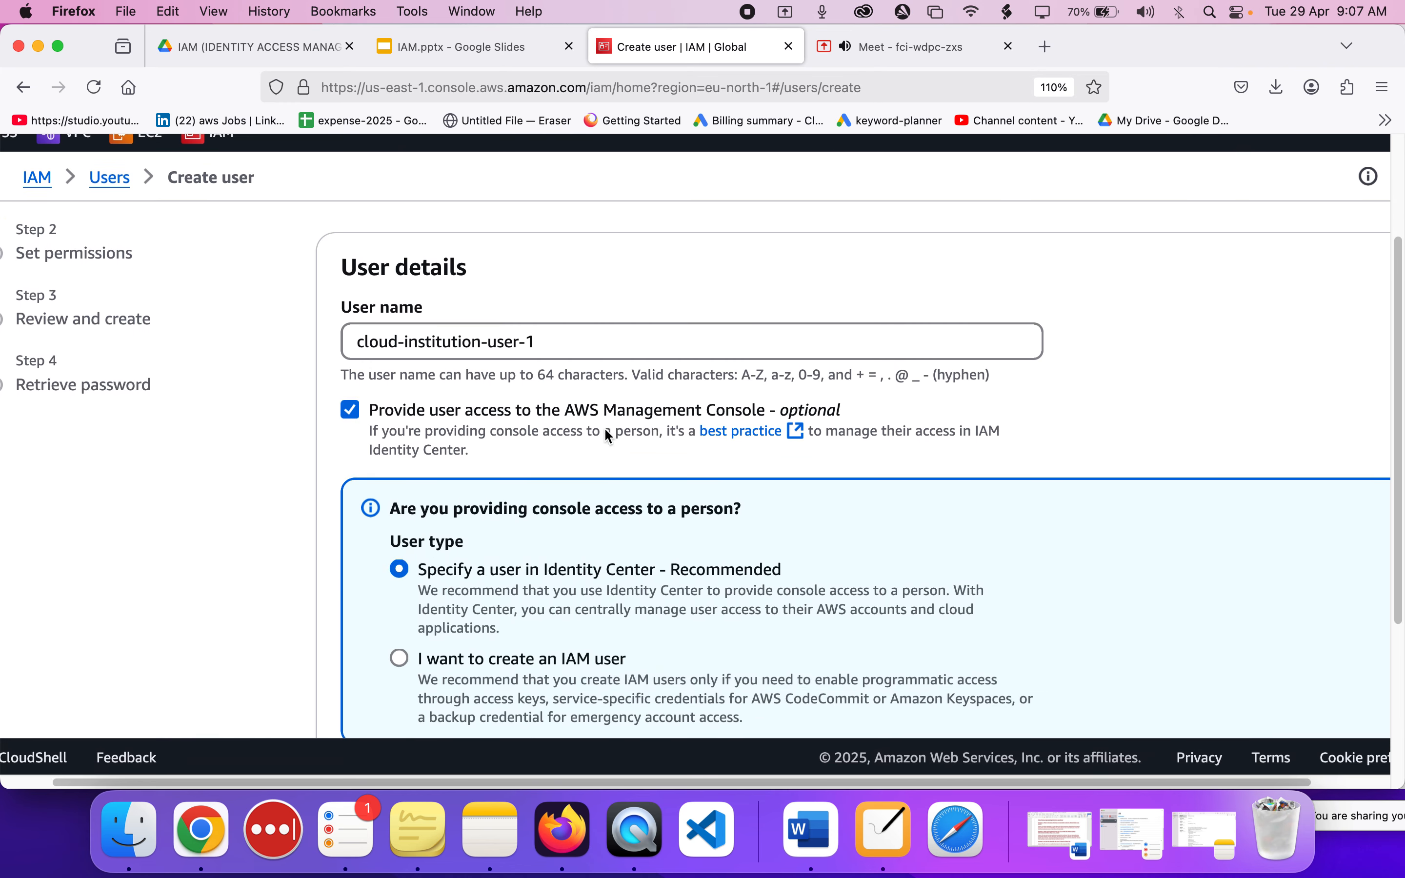
{"action": "left_click_drag", "start_coordinate": [577, 415], "coordinate": [689, 415]}
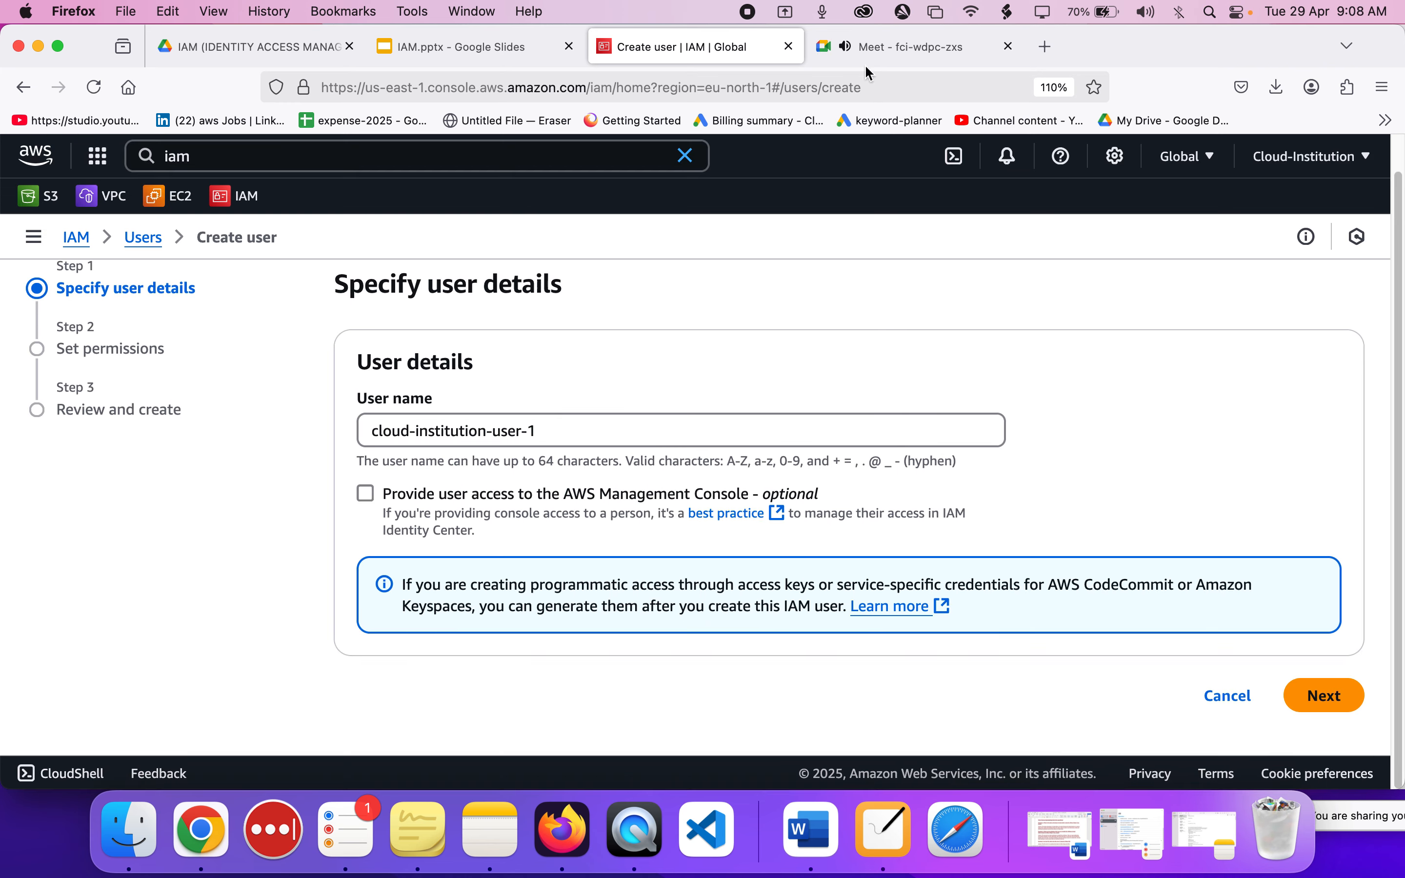
{"action": "left_click", "coordinate": [366, 494]}
Set the user type to "I want to create an IAM user".
{"action": "scroll", "coordinate": [365, 495], "scroll_direction": "down", "scroll_amount": 5}
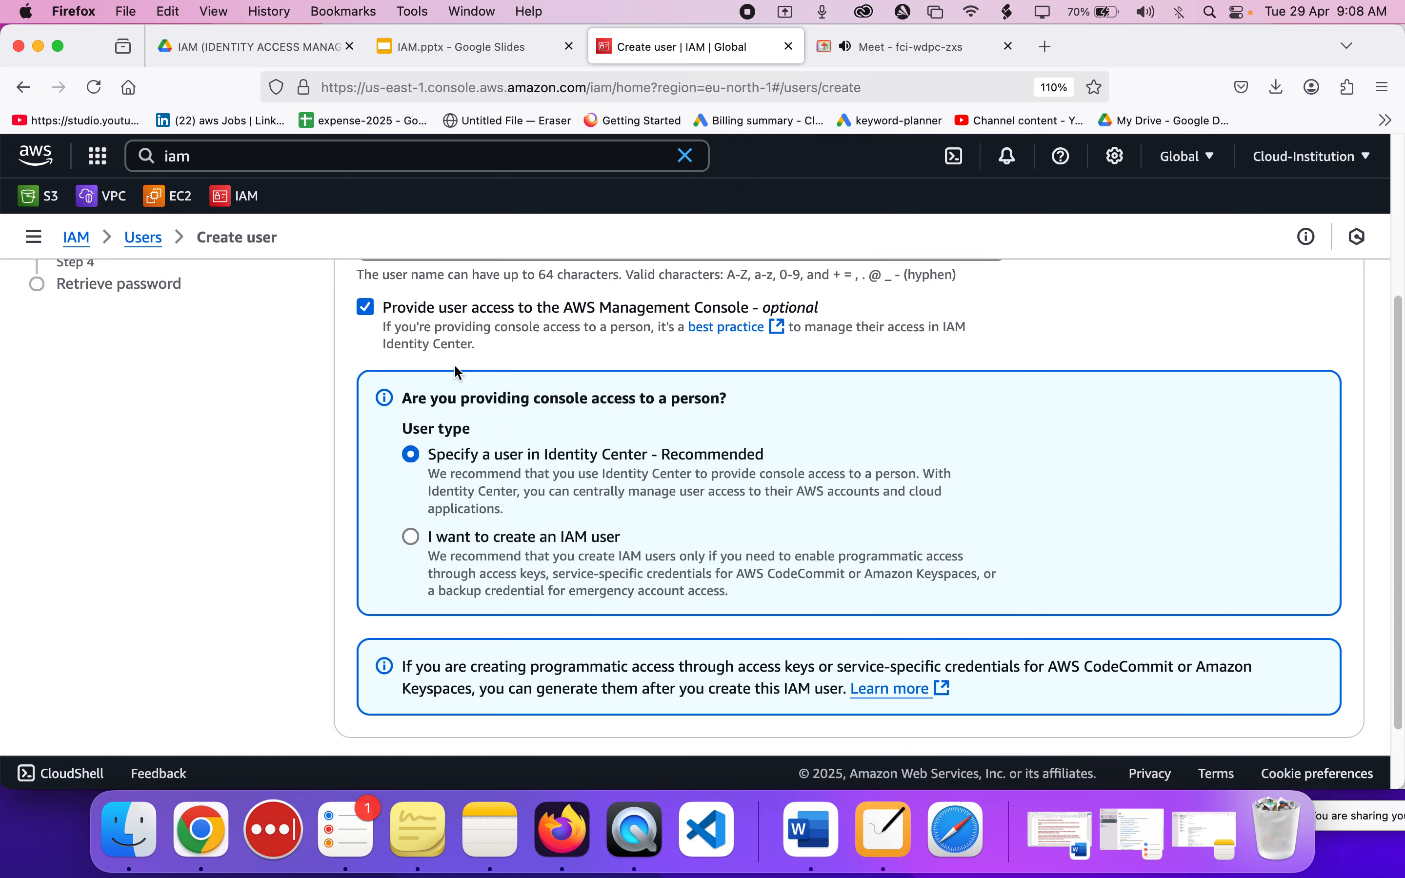
{"action": "scroll", "coordinate": [492, 433], "scroll_direction": "up", "scroll_amount": 5}
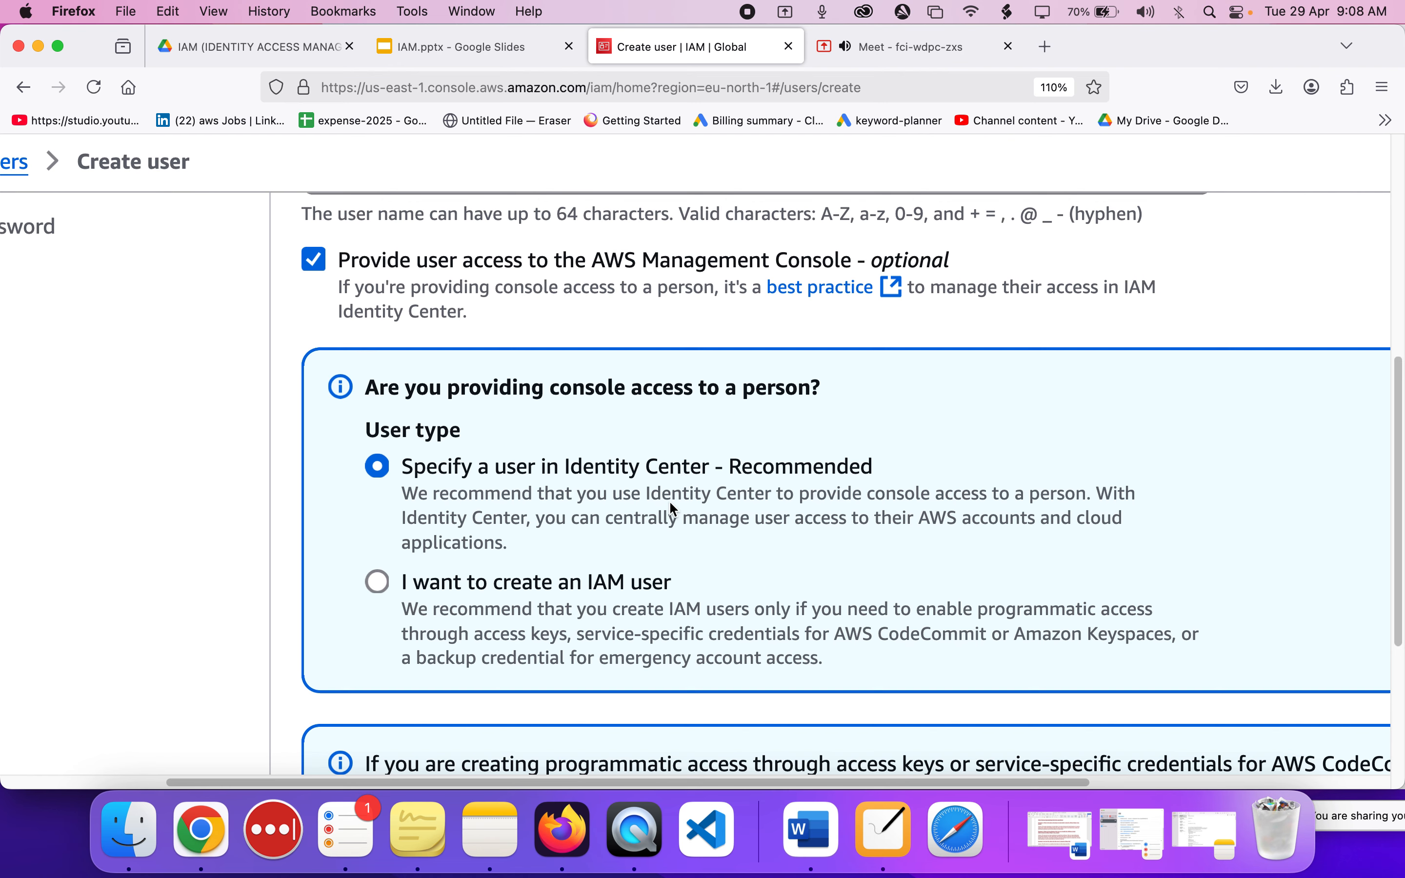
{"action": "left_click", "coordinate": [372, 583]}
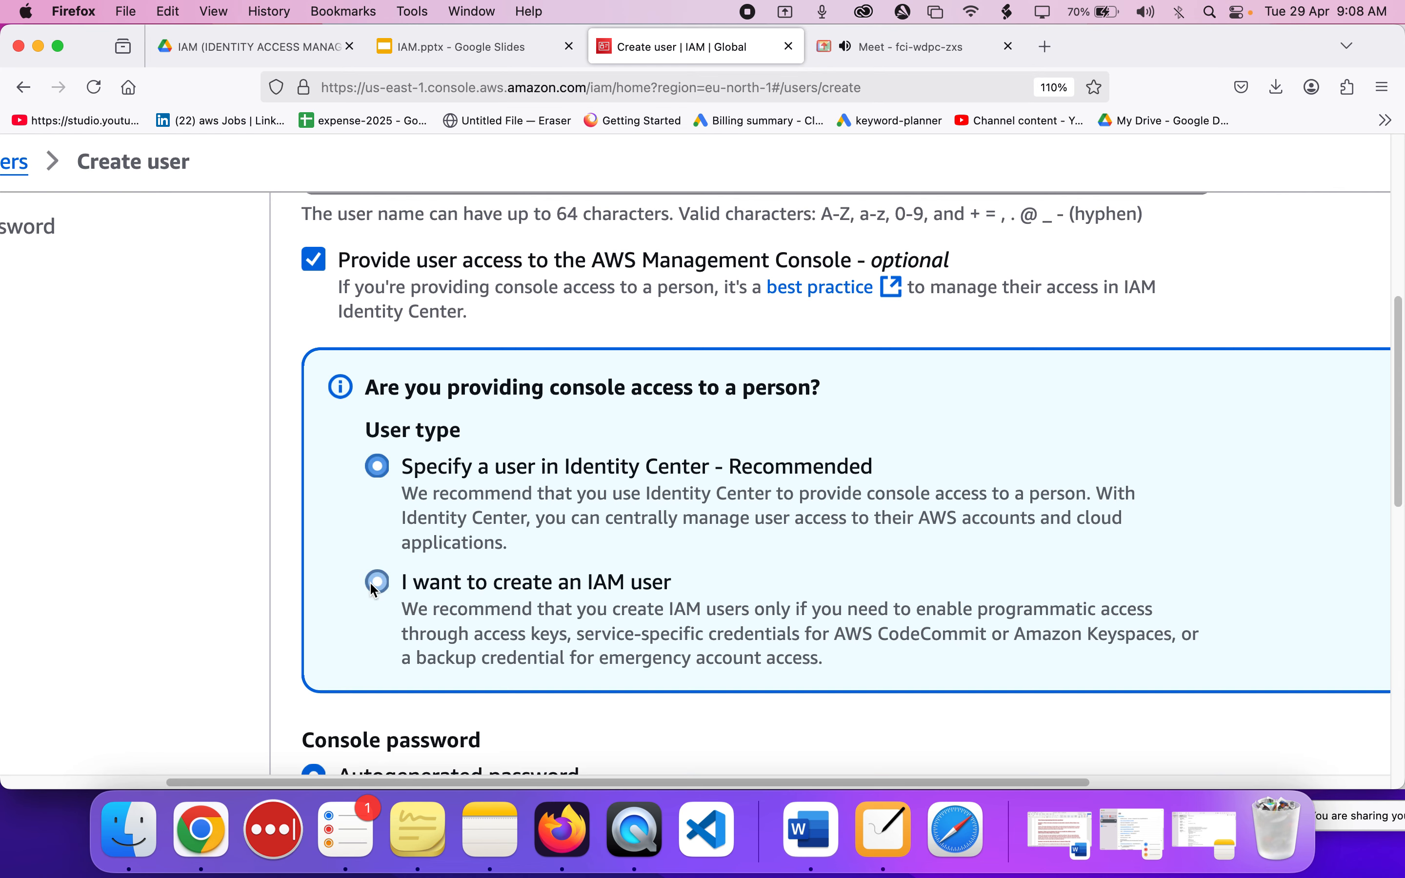
Try the custom option for the console password and switch back to the autogenerated password.
{"action": "scroll", "coordinate": [627, 552], "scroll_direction": "down", "scroll_amount": 2}
{"action": "scroll", "coordinate": [630, 552], "scroll_direction": "down", "scroll_amount": 1}
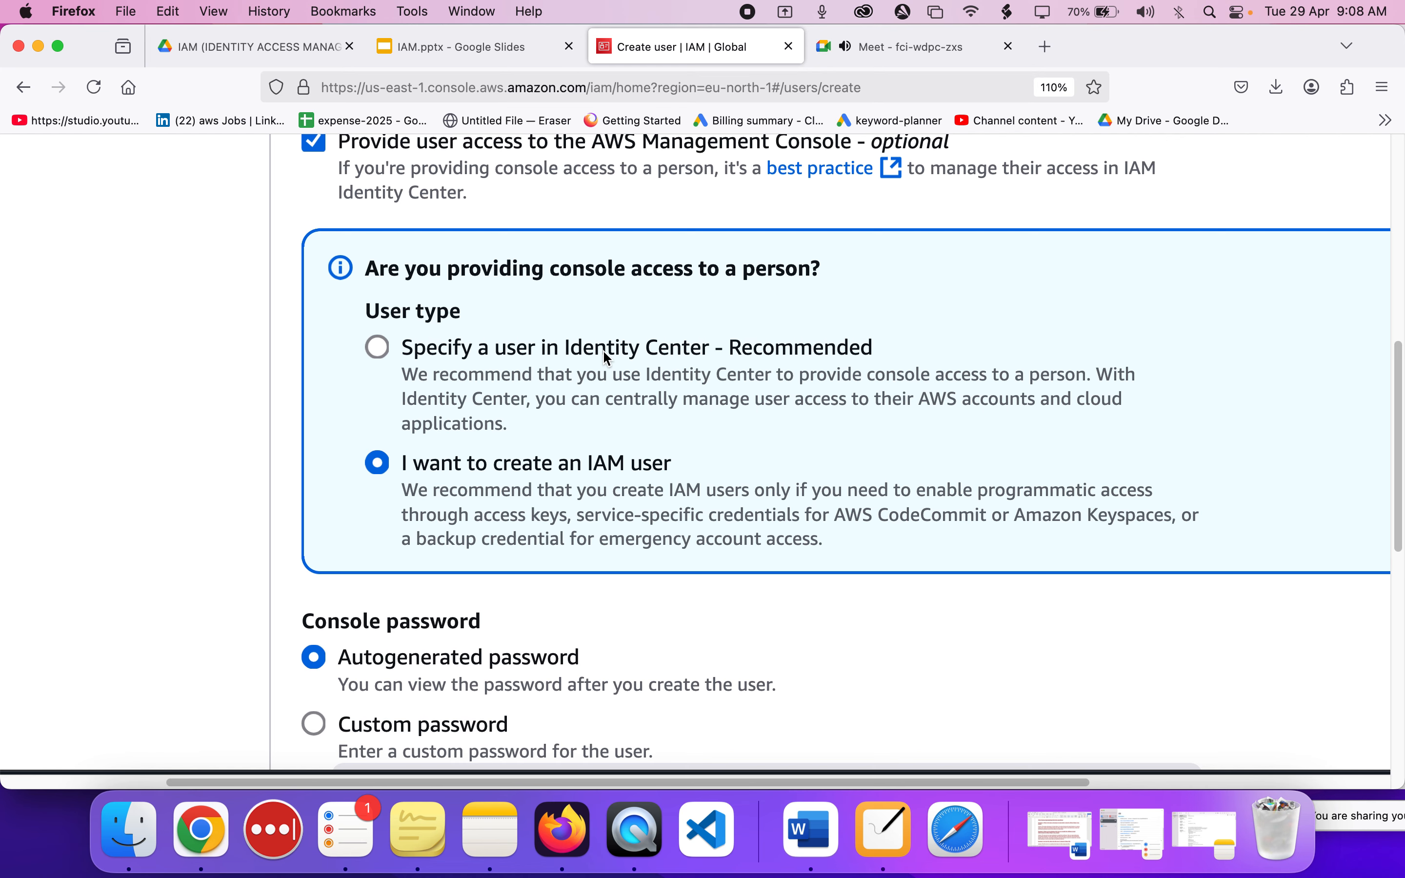
{"action": "scroll", "coordinate": [607, 359], "scroll_direction": "down", "scroll_amount": 2}
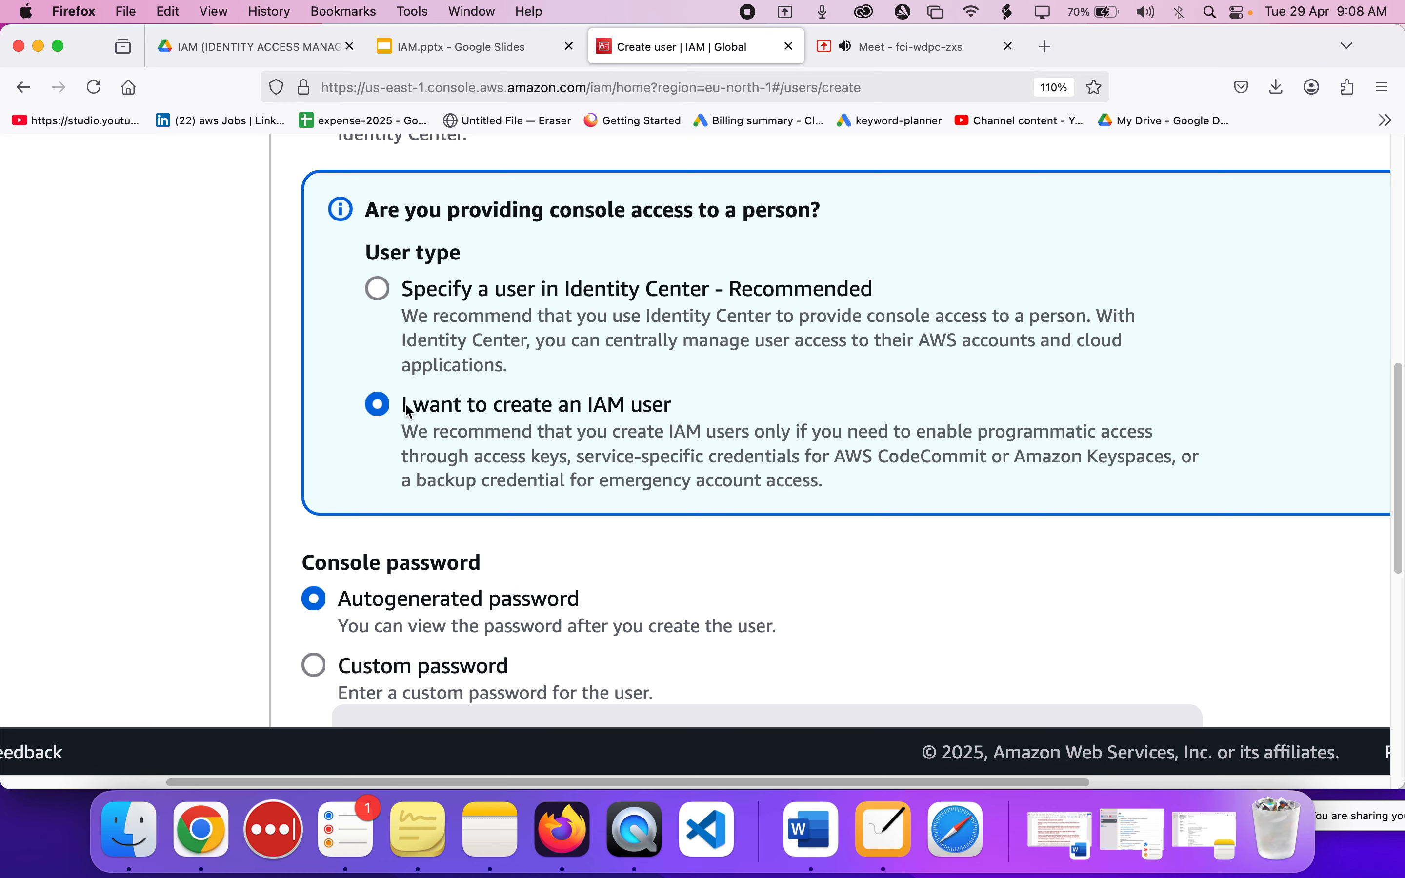
{"action": "scroll", "coordinate": [383, 412], "scroll_direction": "down", "scroll_amount": 5}
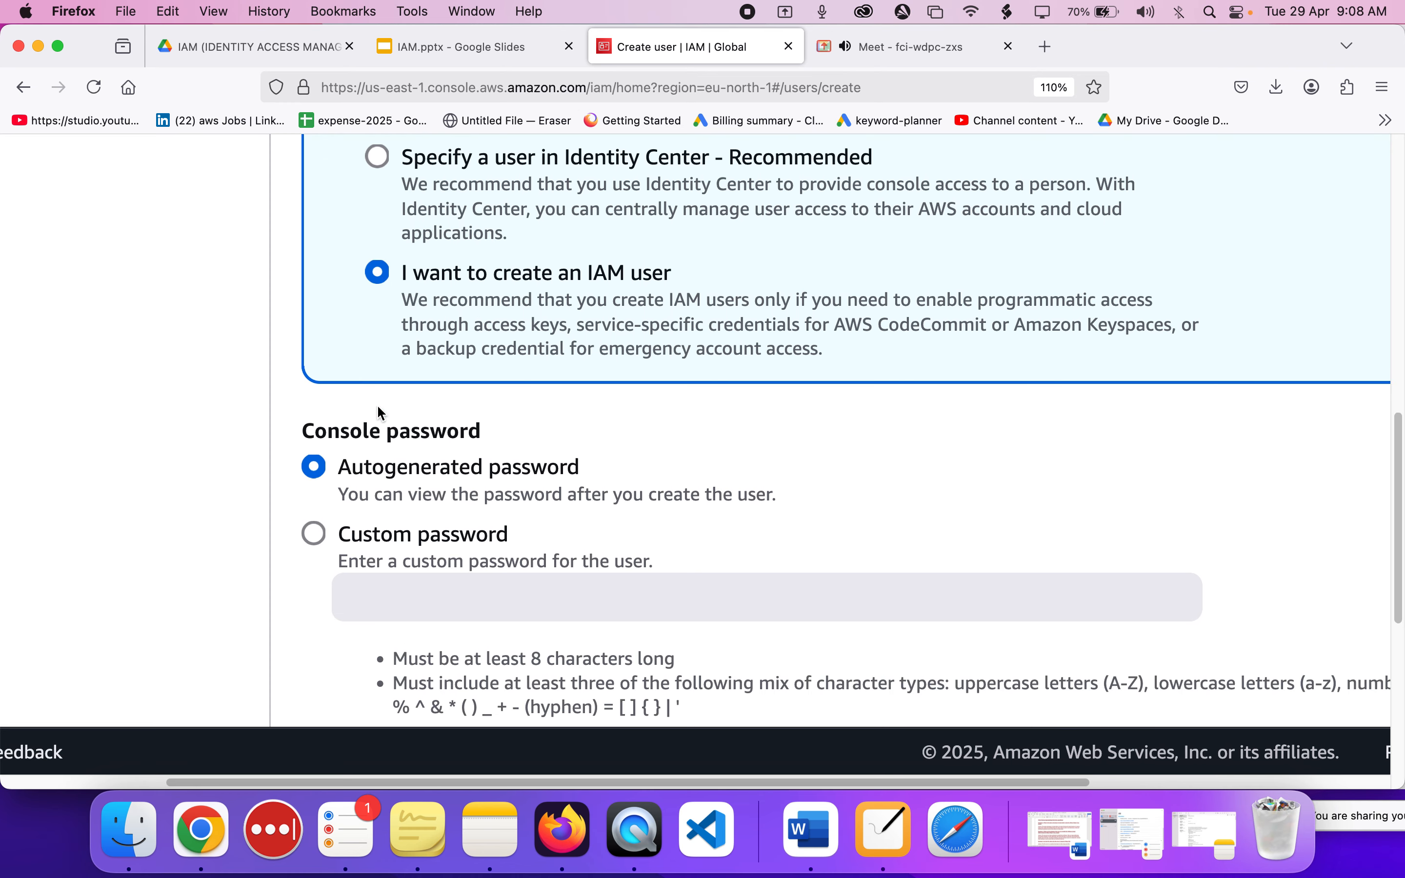
{"action": "scroll", "coordinate": [380, 411], "scroll_direction": "down", "scroll_amount": 3}
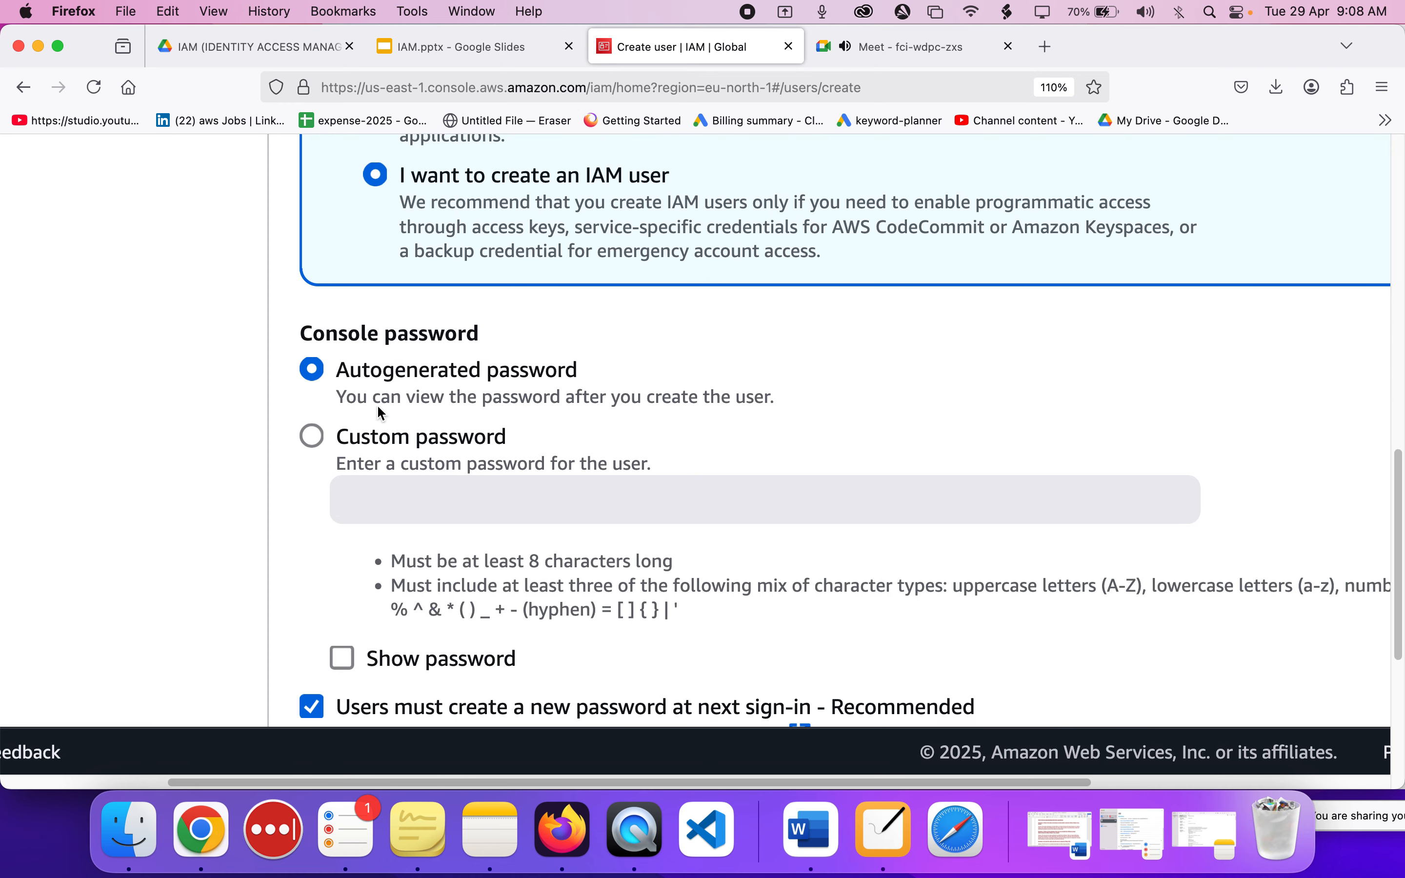
{"action": "left_click", "coordinate": [313, 436]}
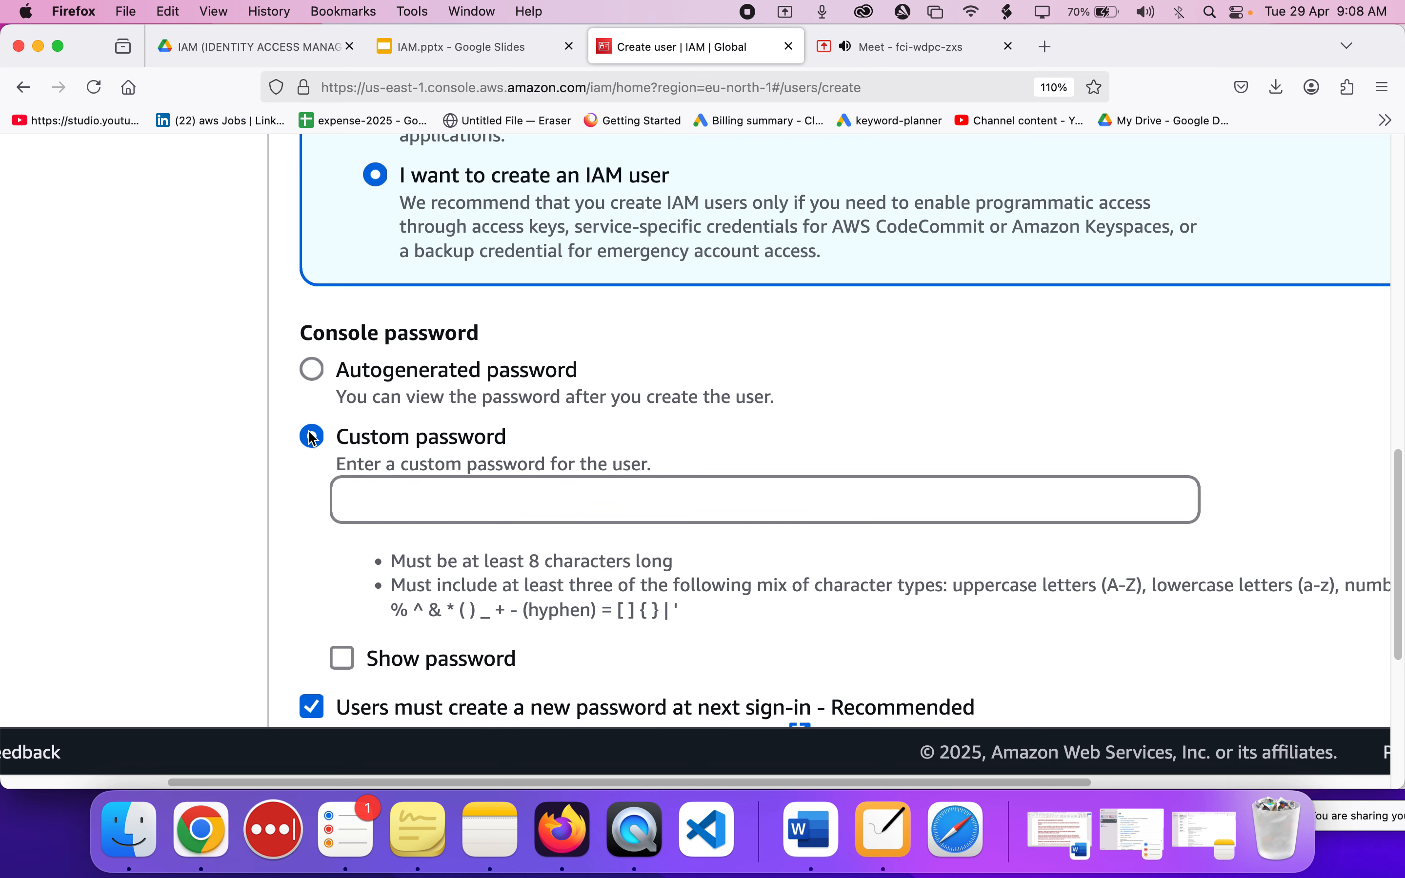
{"action": "scroll", "coordinate": [313, 440], "scroll_direction": "down", "scroll_amount": 2}
{"action": "left_click", "coordinate": [334, 336]}
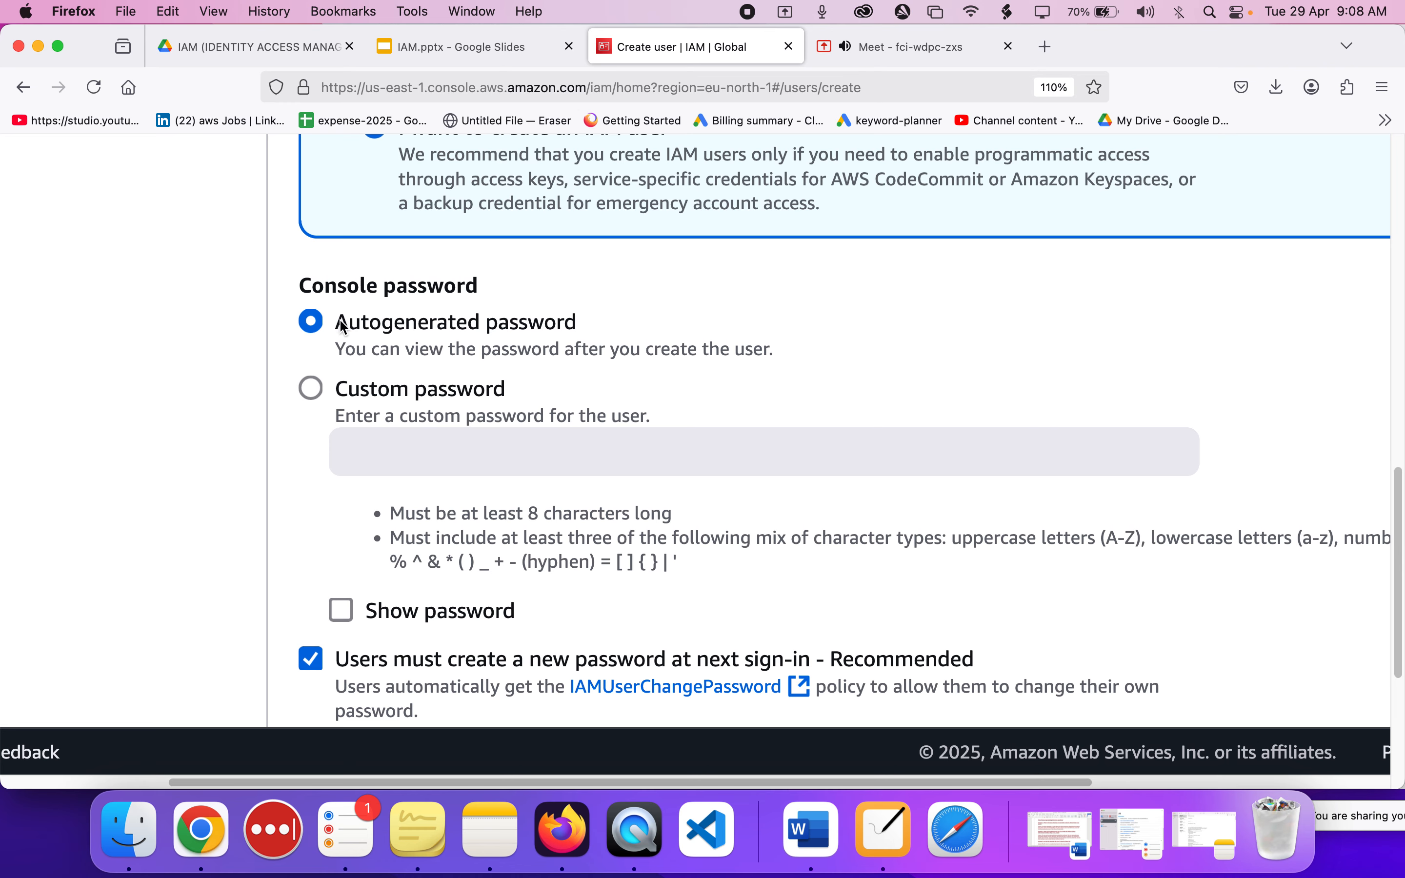
{"action": "left_click_drag", "start_coordinate": [335, 319], "coordinate": [565, 327]}
{"action": "left_click", "coordinate": [575, 329]}
{"action": "scroll", "coordinate": [517, 361], "scroll_direction": "down", "scroll_amount": 5}
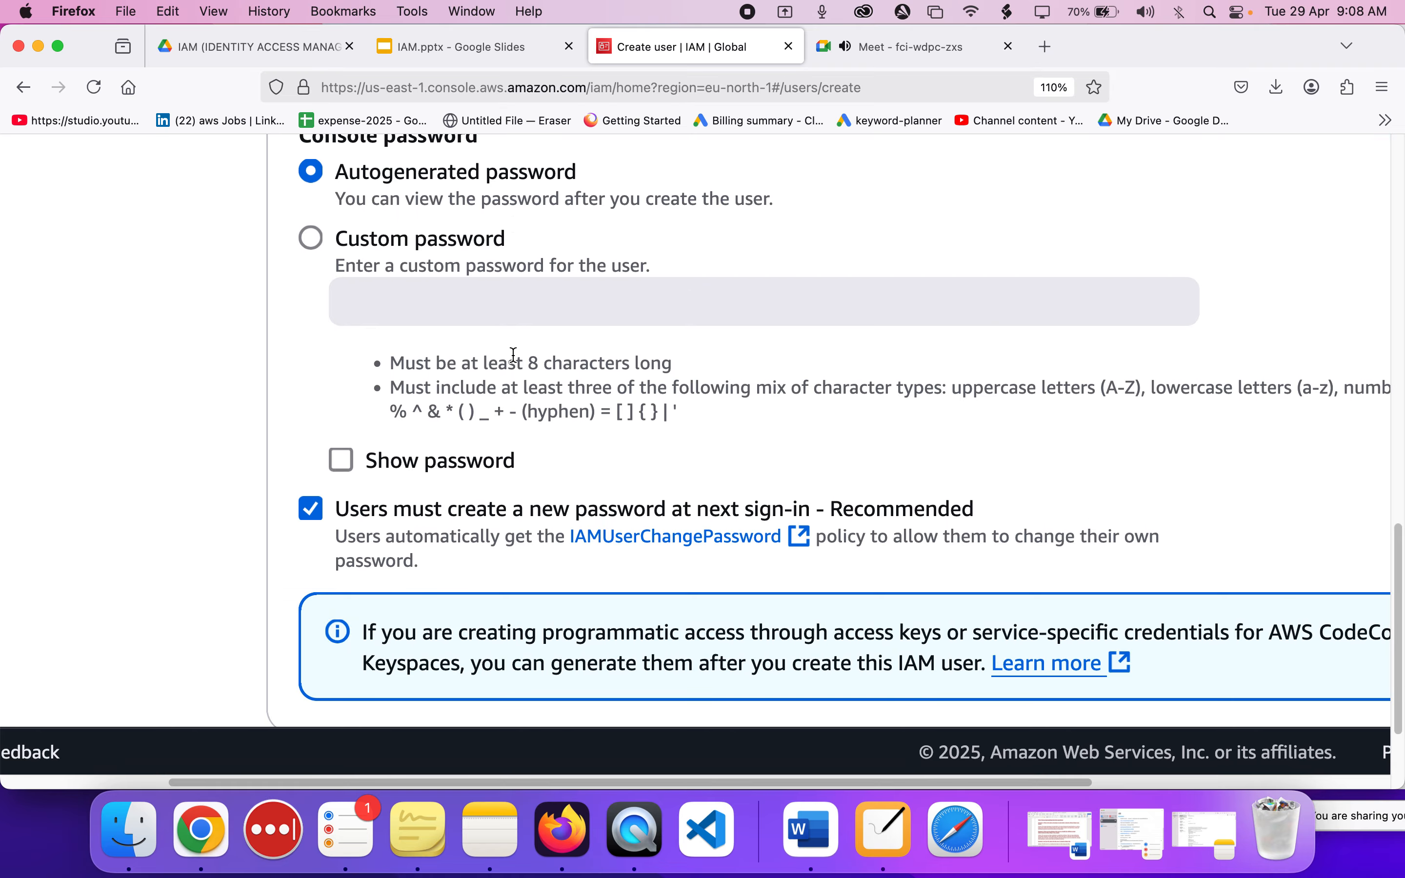
Choose a custom console password and enter the user's password in its field.
{"action": "left_click", "coordinate": [354, 241]}
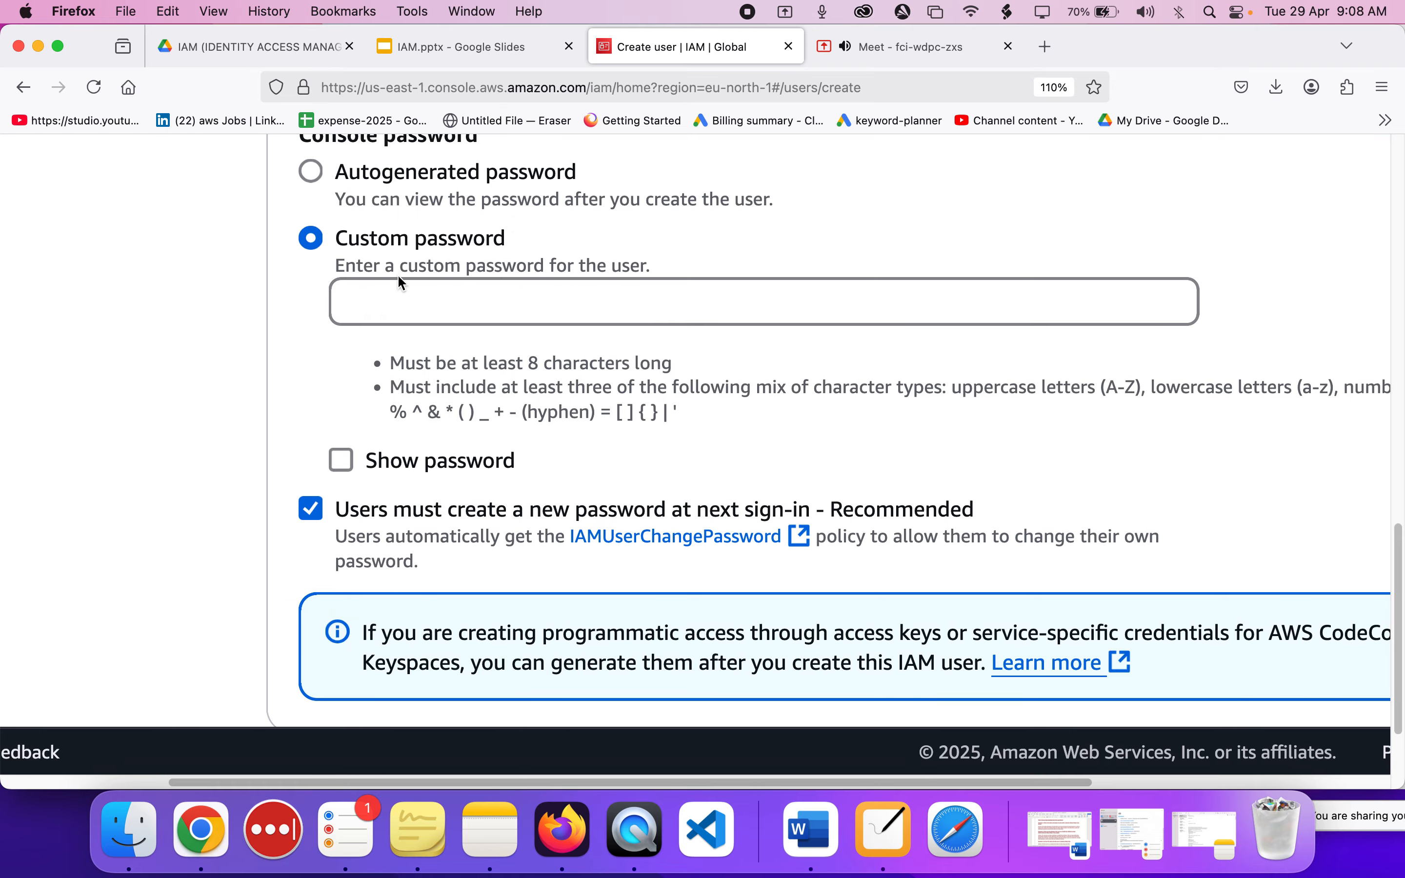
{"action": "left_click", "coordinate": [404, 304]}
{"action": "type", "text": "•••••••••"}
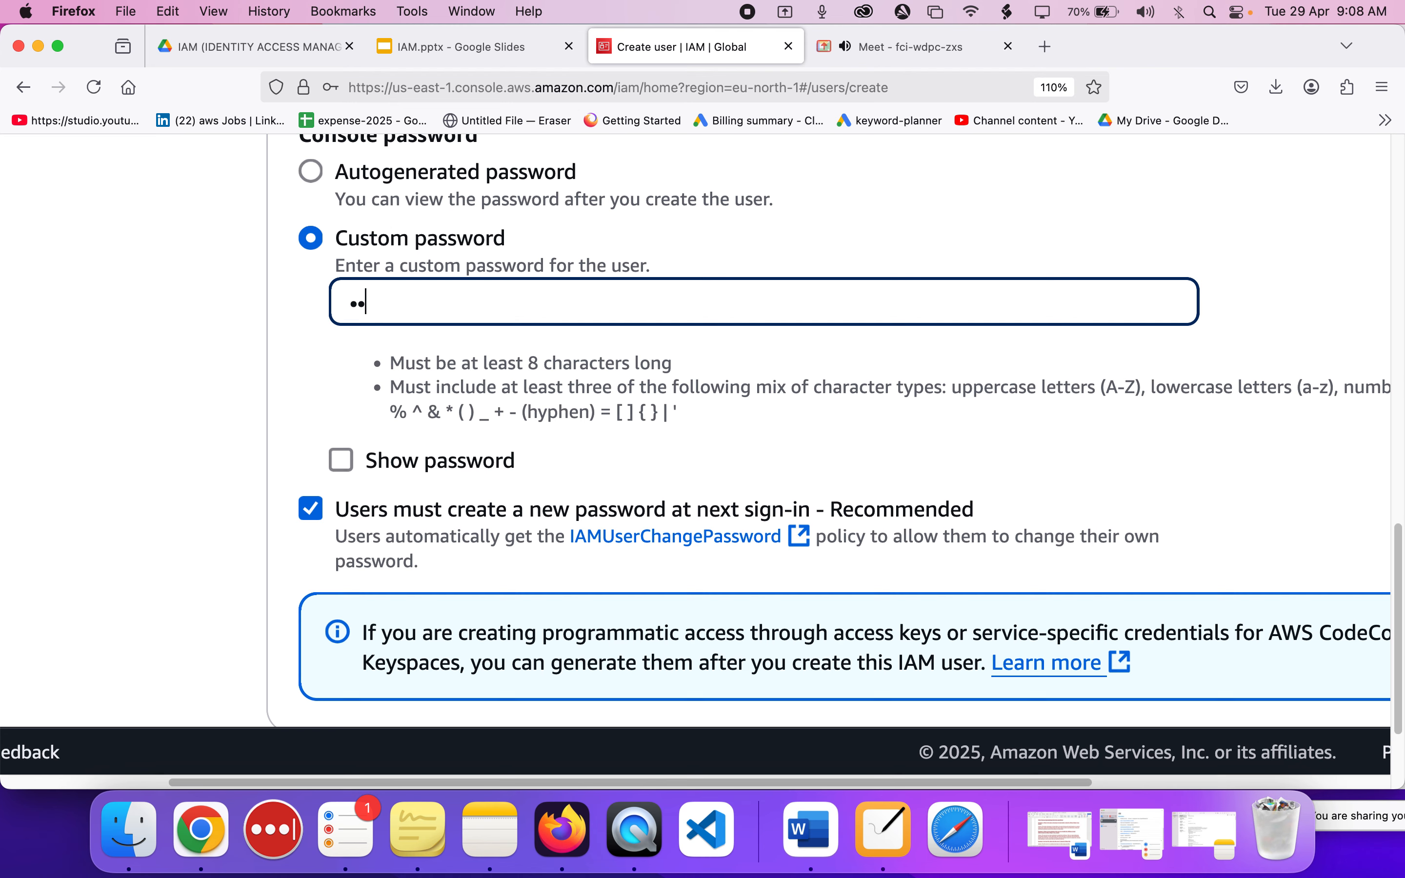
{"action": "type", "text": "•"}
Examine the custom password requirements and the option that makes users create a new password at next sign-in.
{"action": "scroll", "coordinate": [338, 492], "scroll_direction": "right", "scroll_amount": 2}
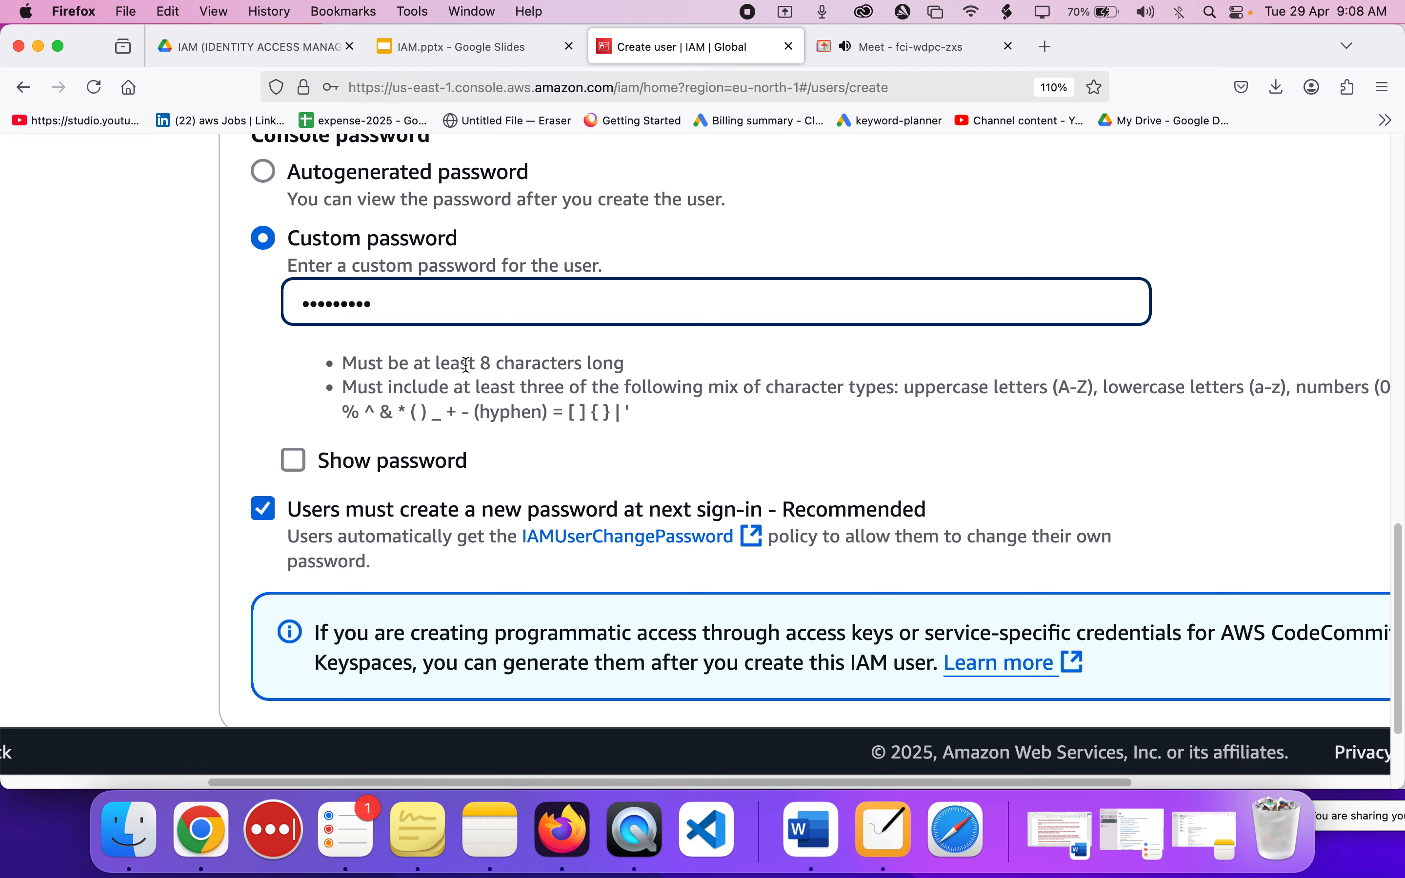
{"action": "left_click", "coordinate": [627, 415]}
{"action": "left_click_drag", "start_coordinate": [627, 414], "coordinate": [352, 364]}
{"action": "left_click", "coordinate": [352, 383]}
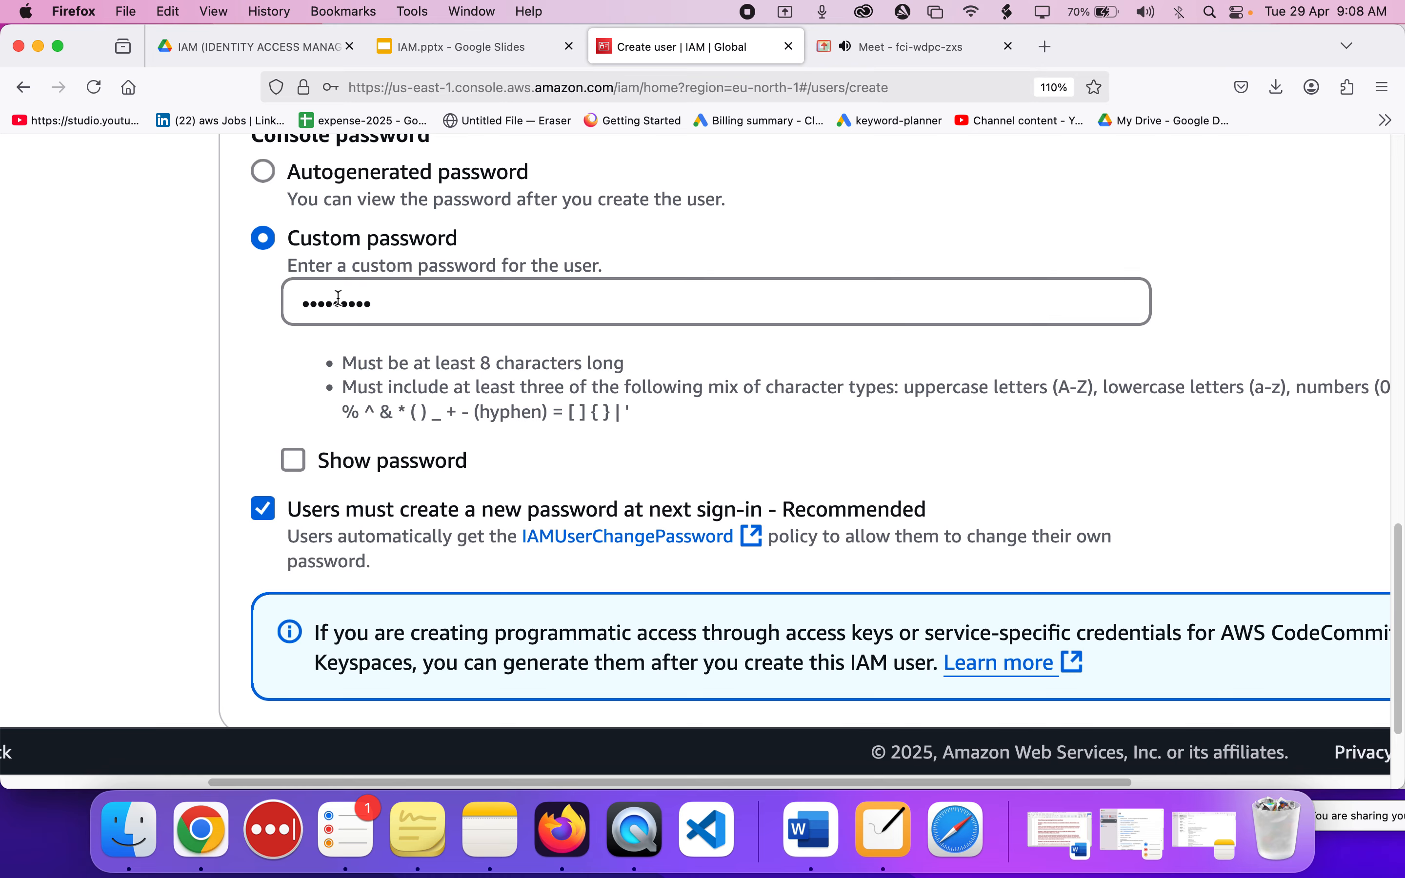
{"action": "scroll", "coordinate": [338, 299], "scroll_direction": "down", "scroll_amount": 3}
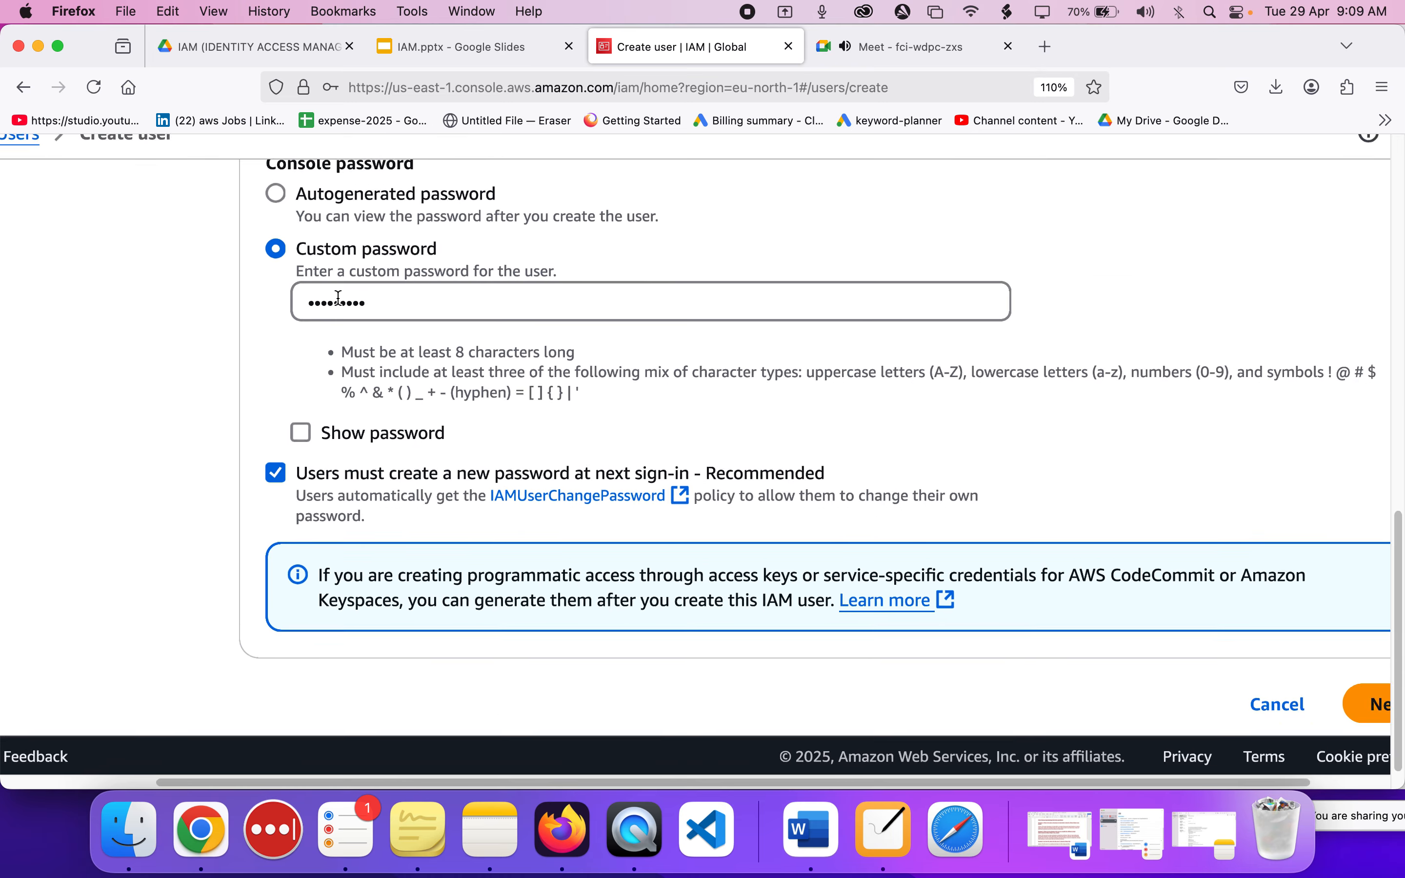
{"action": "scroll", "coordinate": [375, 481], "scroll_direction": "up", "scroll_amount": 4}
{"action": "scroll", "coordinate": [375, 481], "scroll_direction": "up", "scroll_amount": 2}
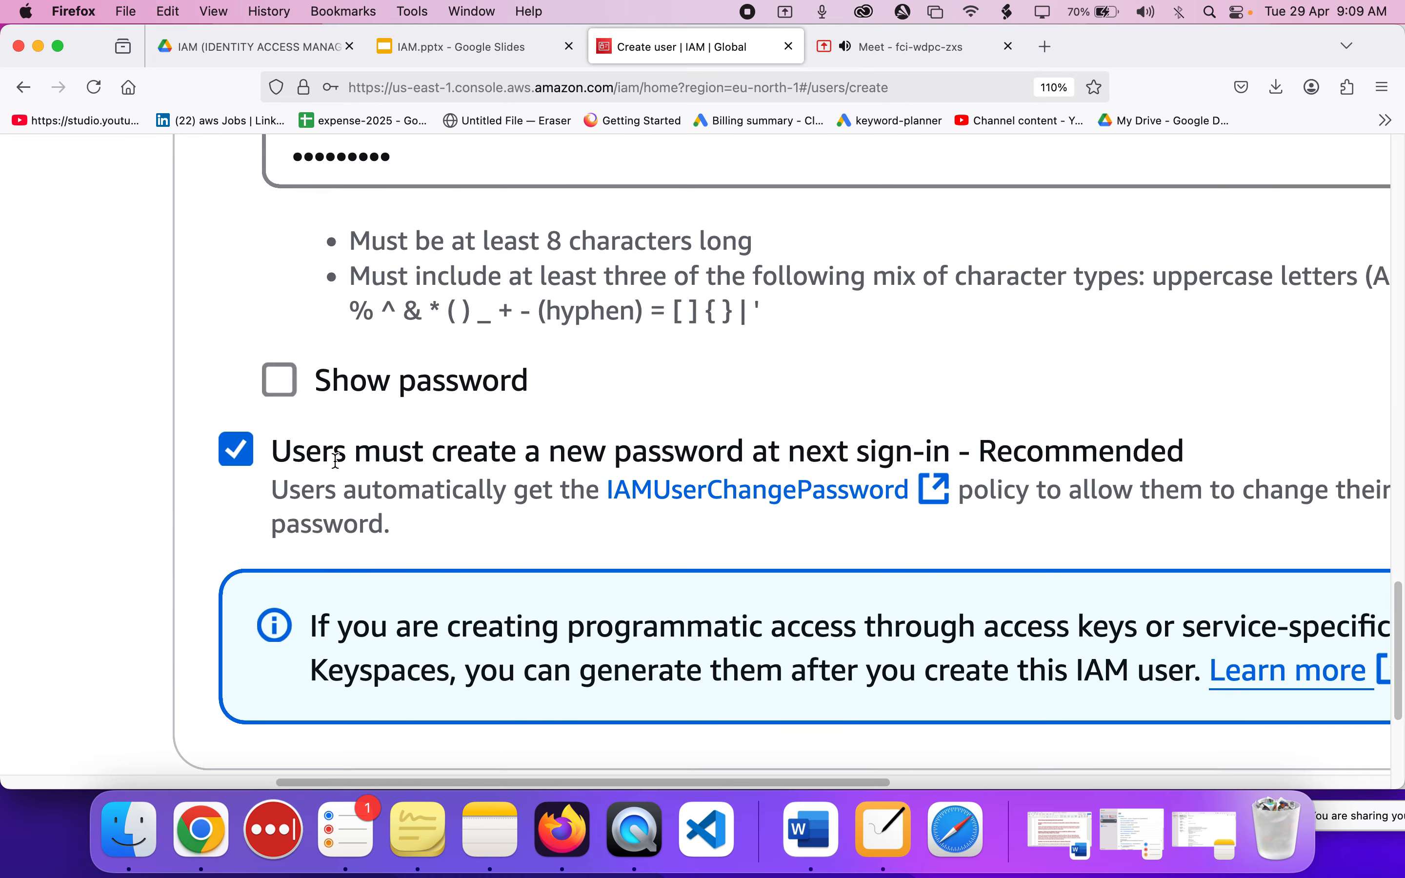
{"action": "left_click_drag", "start_coordinate": [284, 451], "coordinate": [962, 457]}
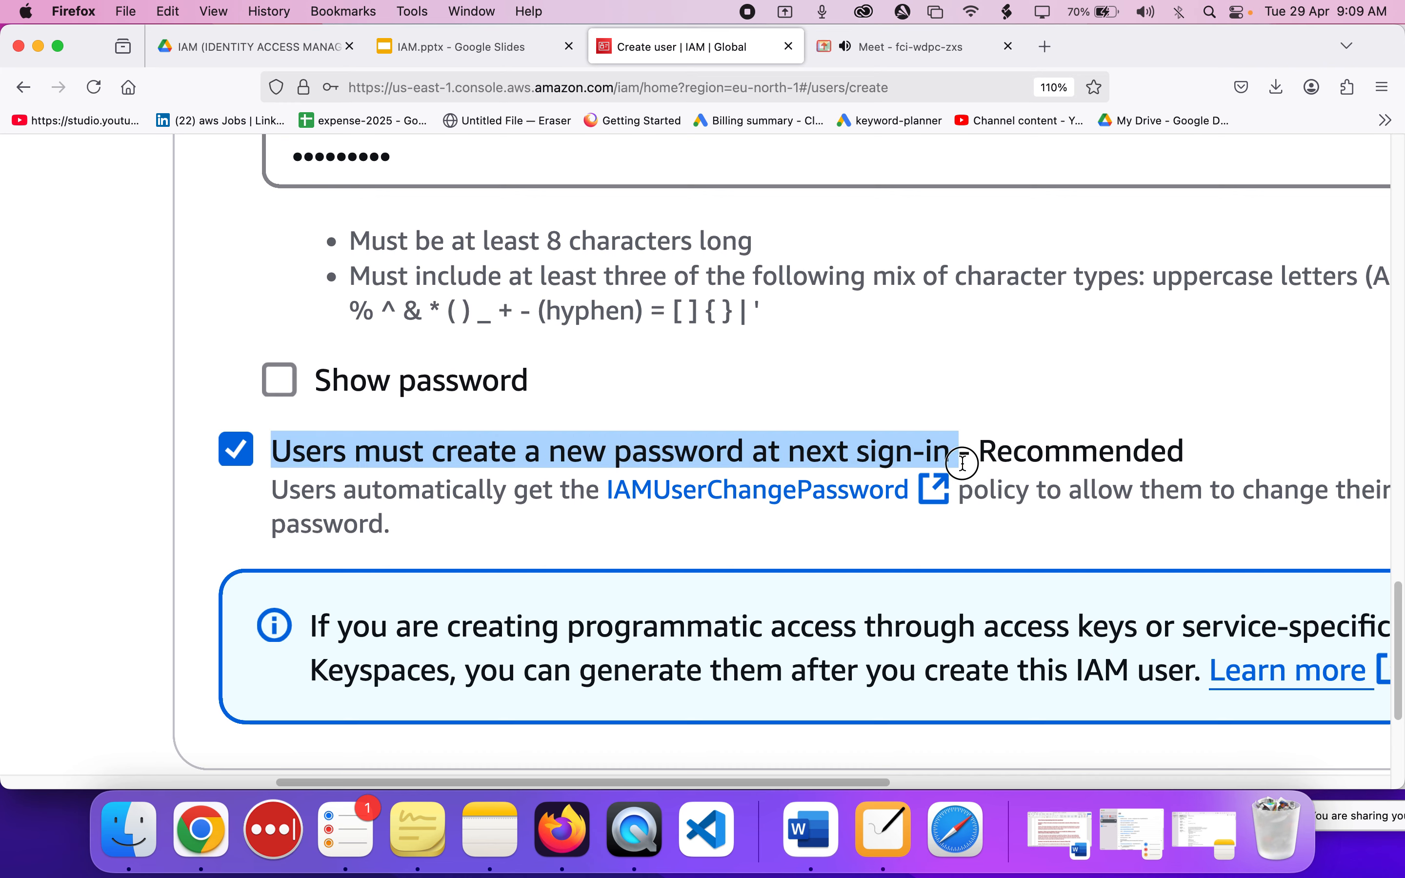
{"action": "left_click", "coordinate": [987, 454]}
{"action": "left_click", "coordinate": [1067, 449]}
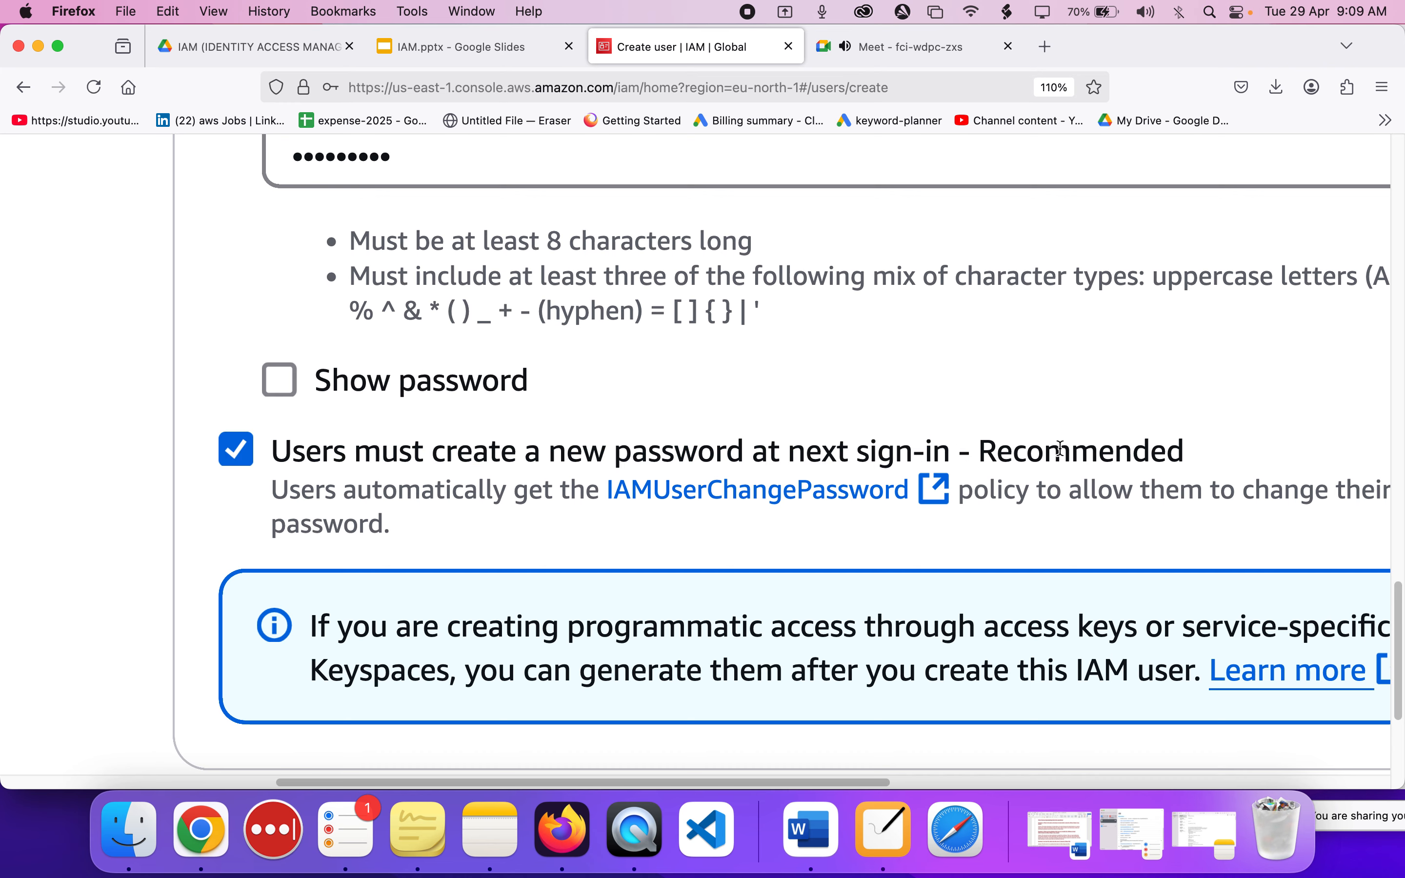
{"action": "scroll", "coordinate": [1060, 449], "scroll_direction": "down", "scroll_amount": 4}
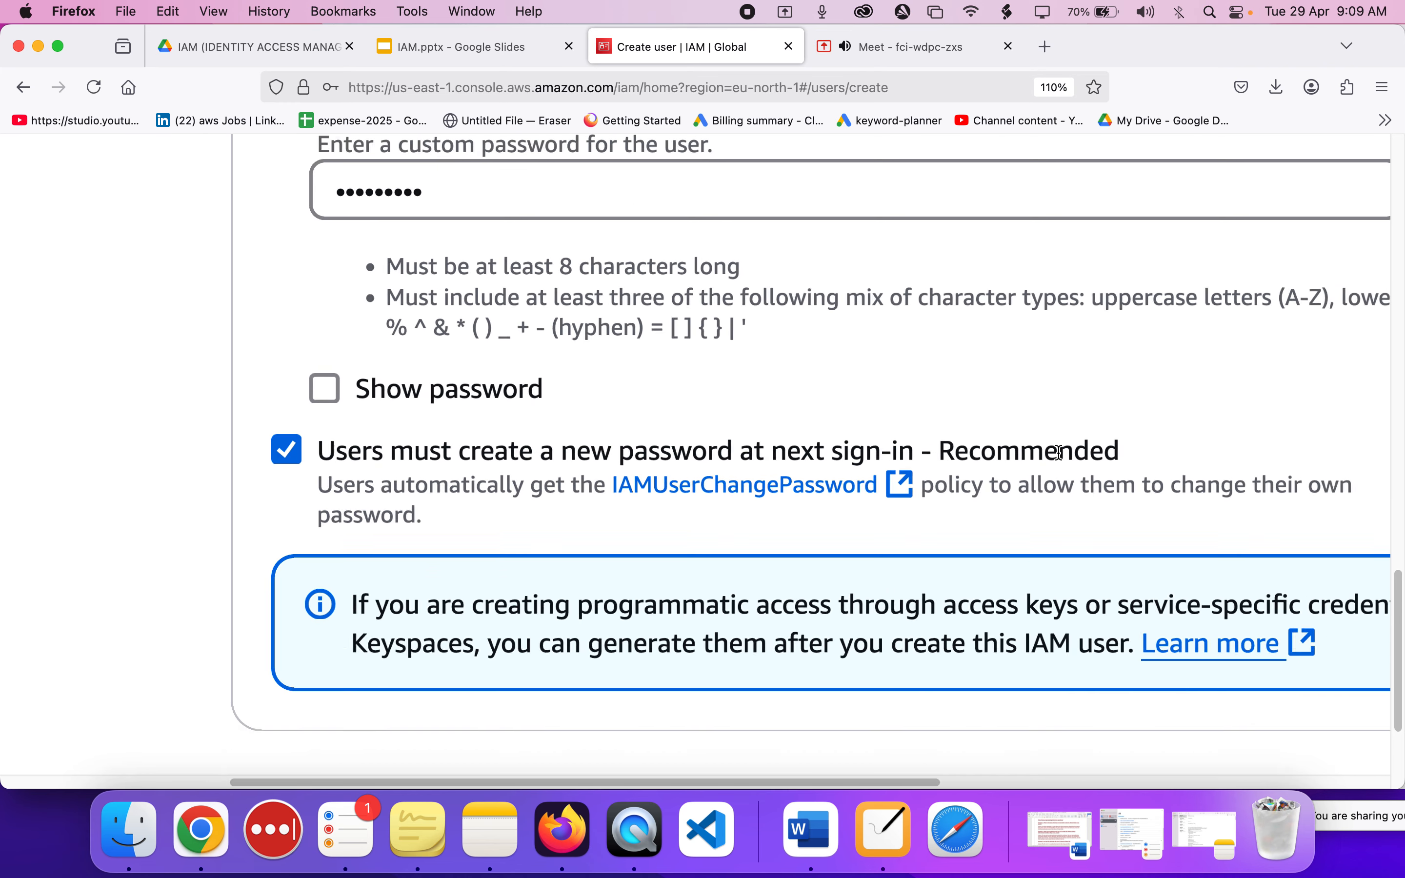
{"action": "scroll", "coordinate": [1060, 453], "scroll_direction": "right", "scroll_amount": 1}
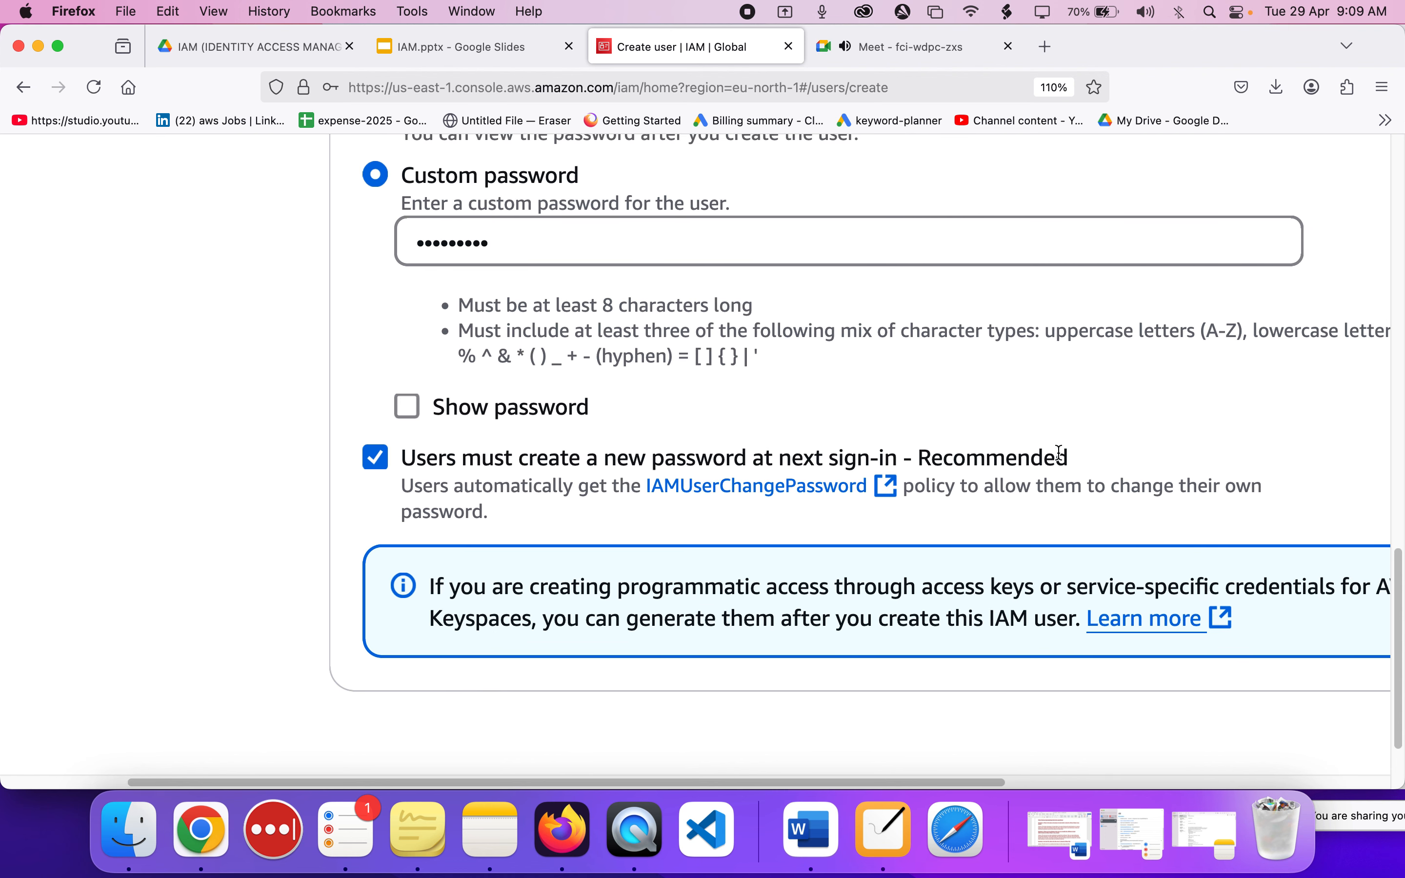
{"action": "scroll", "coordinate": [1060, 454], "scroll_direction": "right", "scroll_amount": 2}
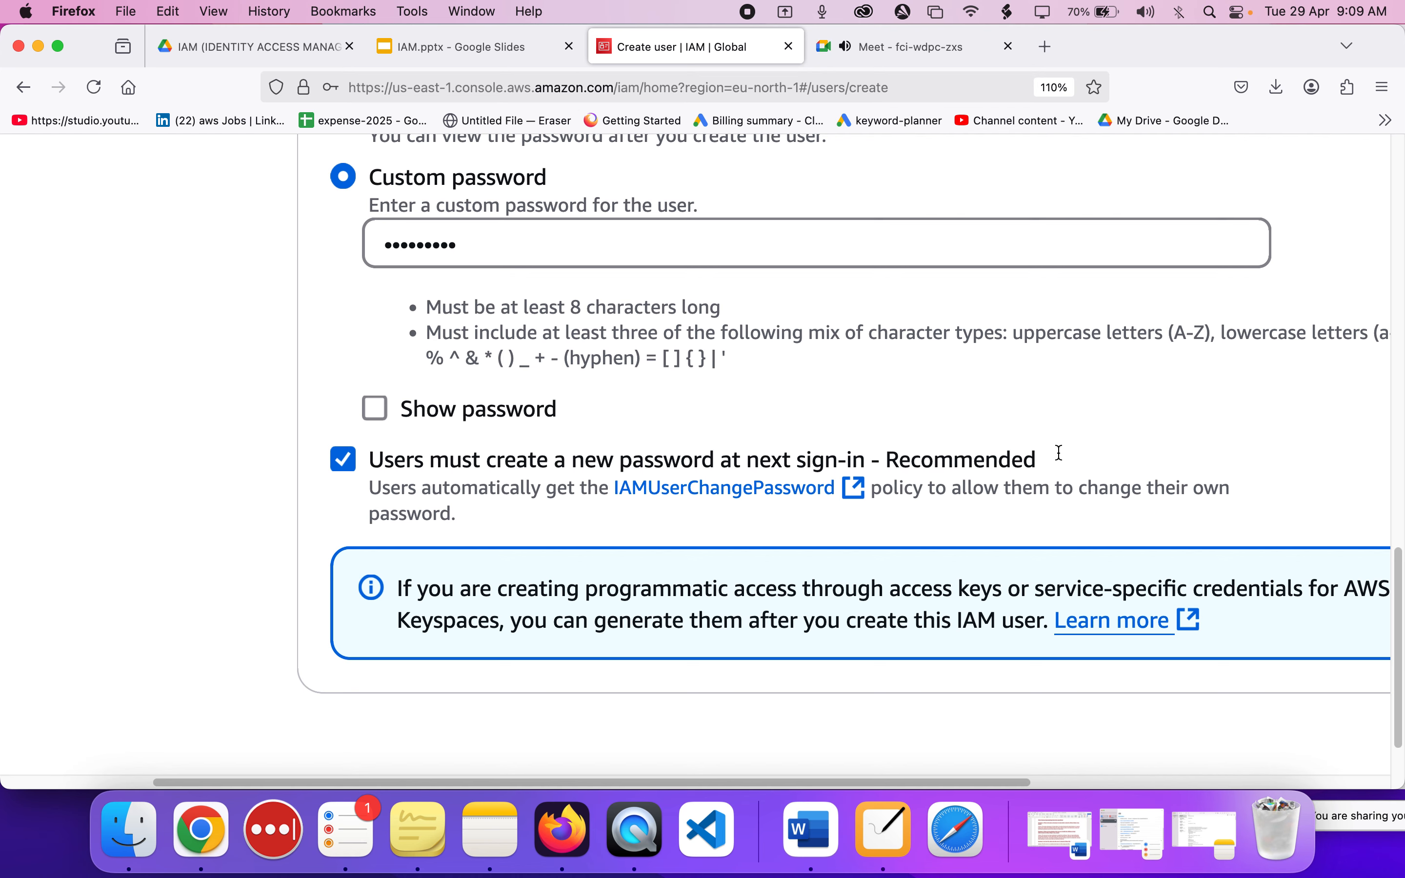
{"action": "scroll", "coordinate": [1060, 453], "scroll_direction": "right", "scroll_amount": 5}
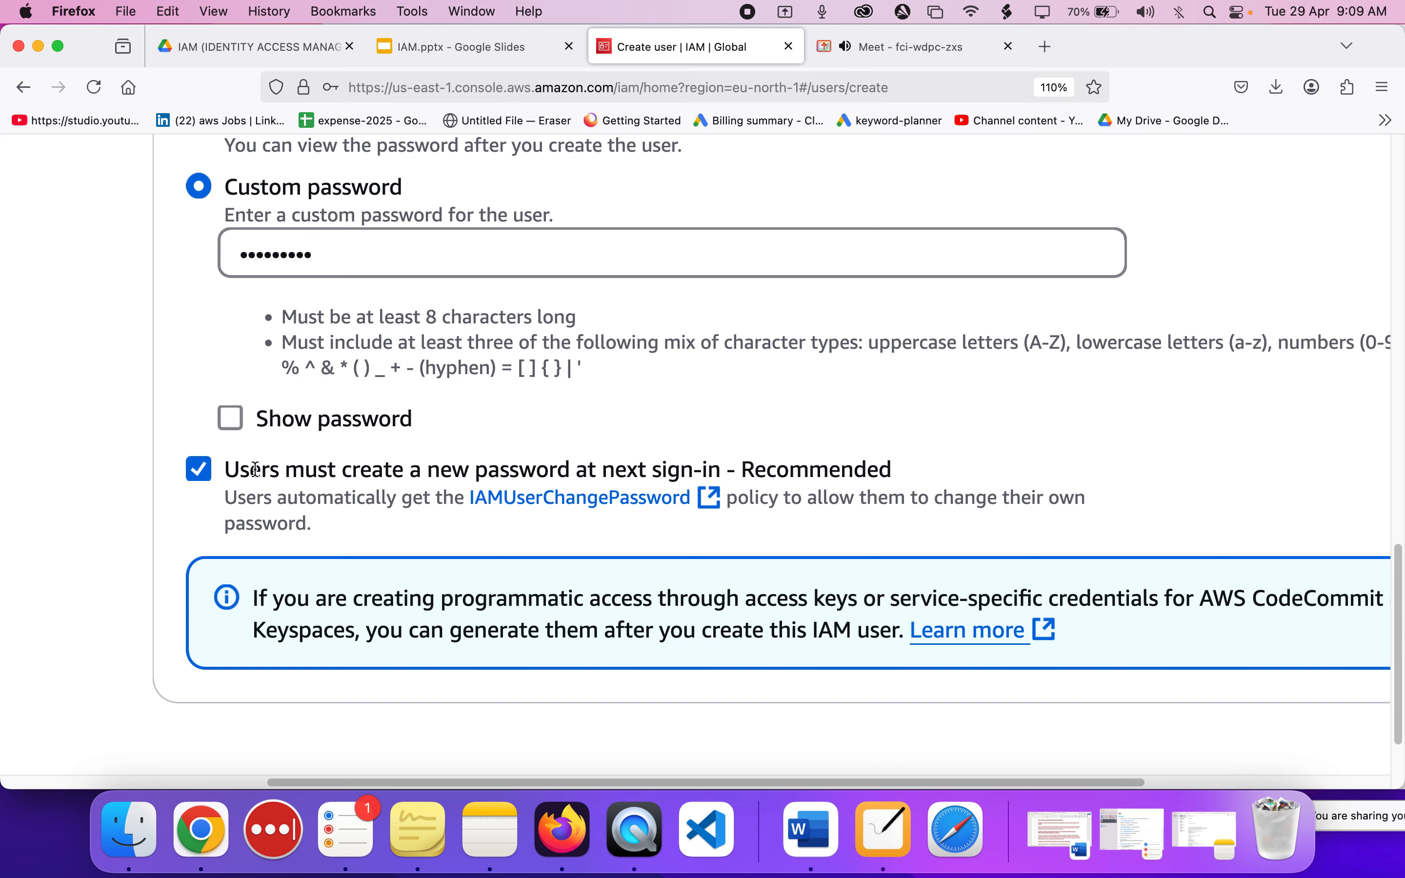
{"action": "scroll", "coordinate": [255, 468], "scroll_direction": "right", "scroll_amount": 2}
Proceed to the permissions step and review the permissions options and existing user groups.
{"action": "scroll", "coordinate": [254, 468], "scroll_direction": "down", "scroll_amount": 3}
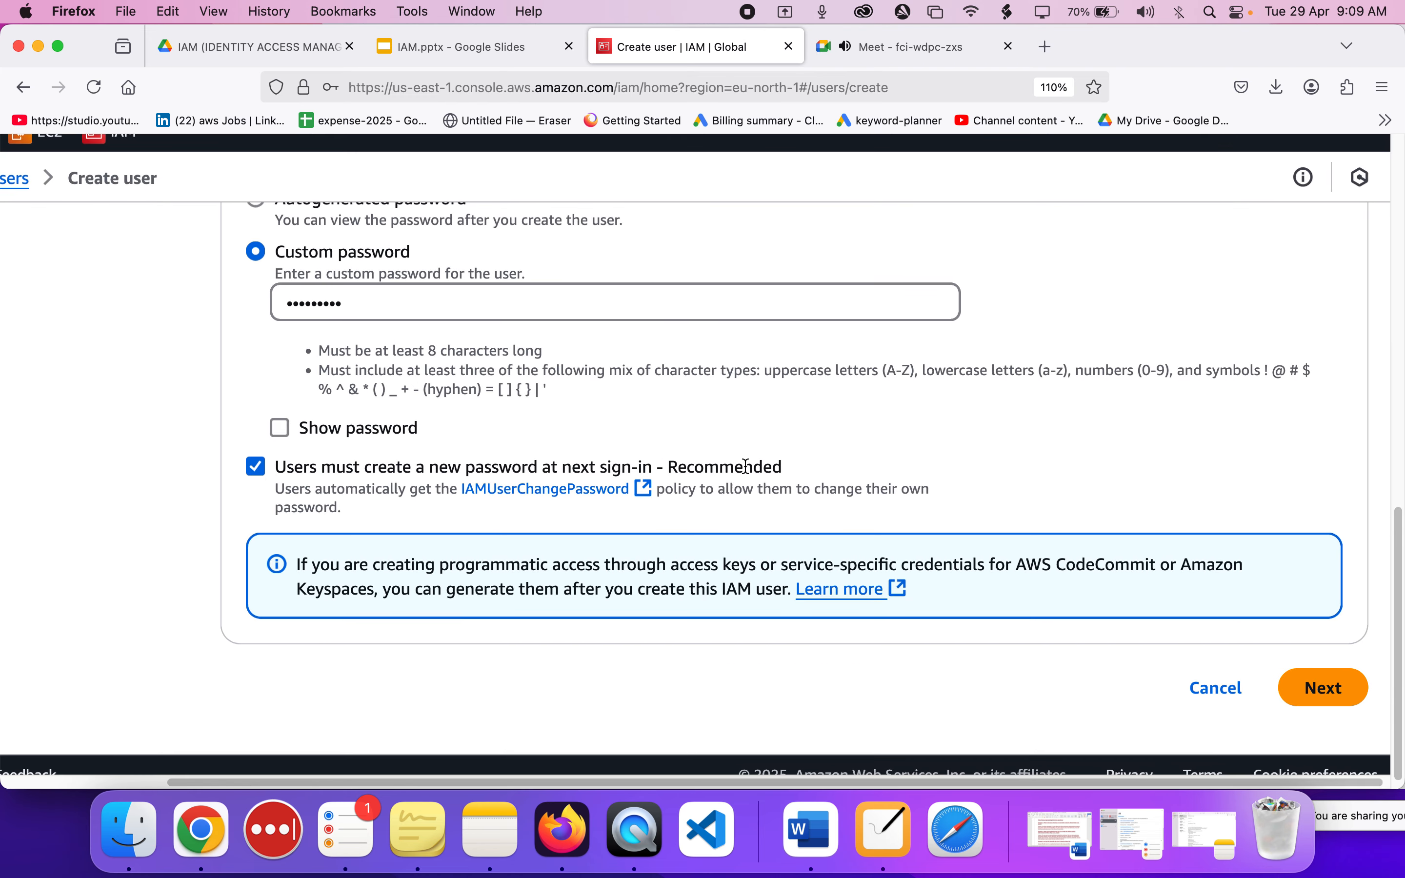
{"action": "left_click", "coordinate": [1316, 687]}
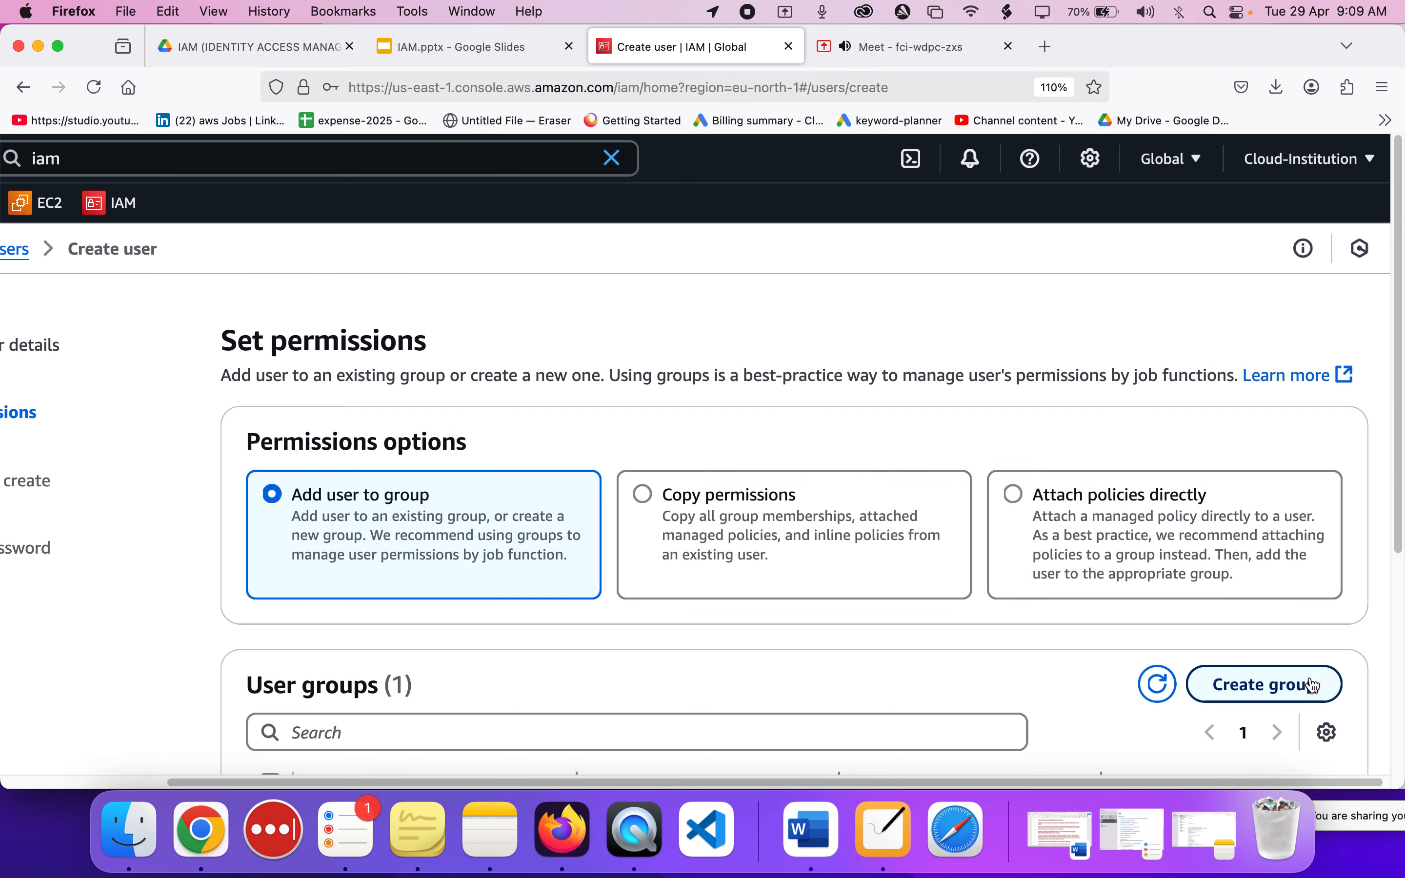
{"action": "scroll", "coordinate": [517, 517], "scroll_direction": "down", "scroll_amount": 3}
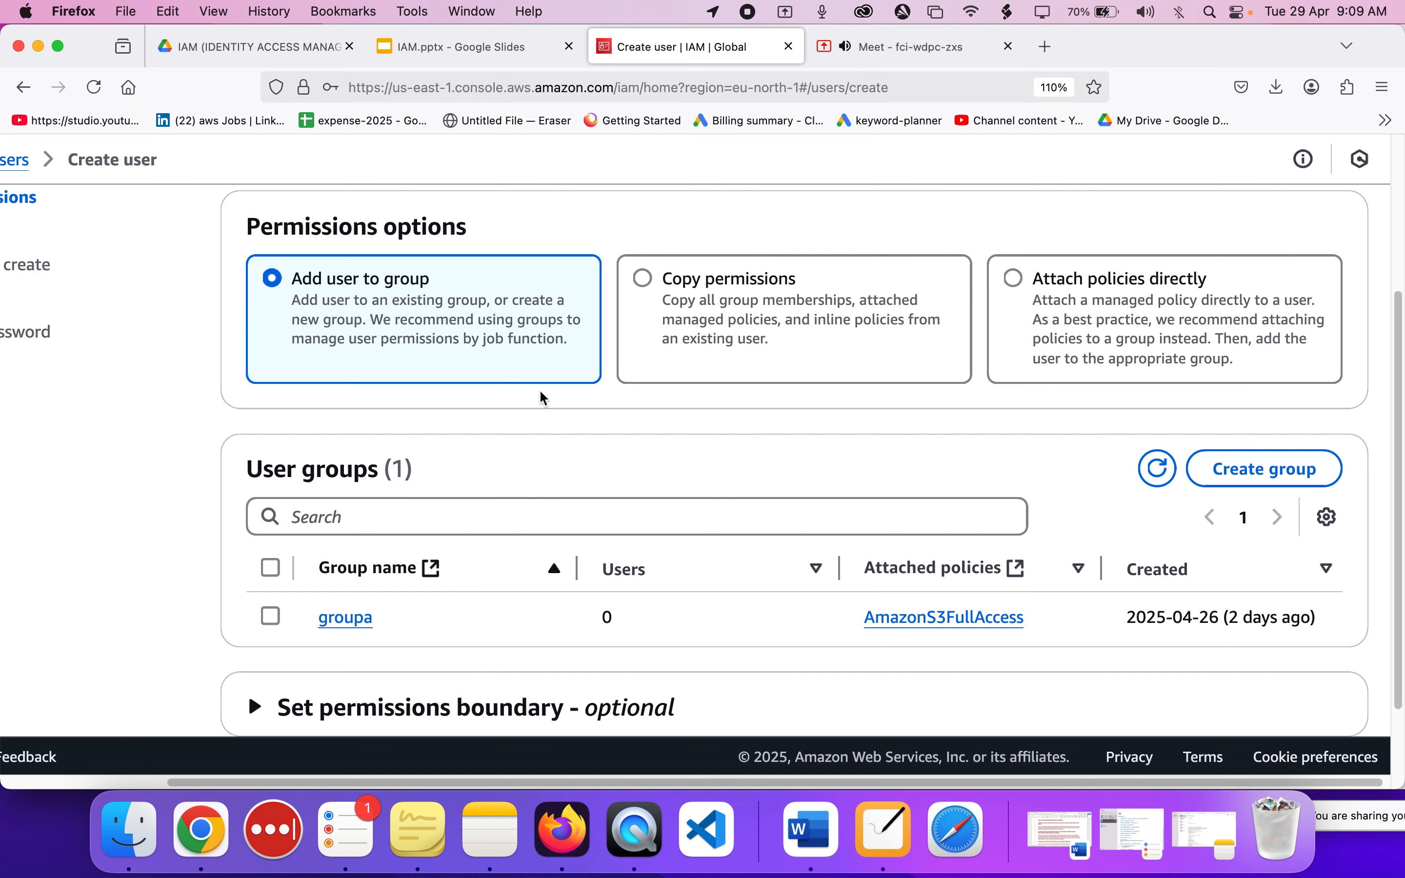
{"action": "scroll", "coordinate": [540, 398], "scroll_direction": "right", "scroll_amount": 1}
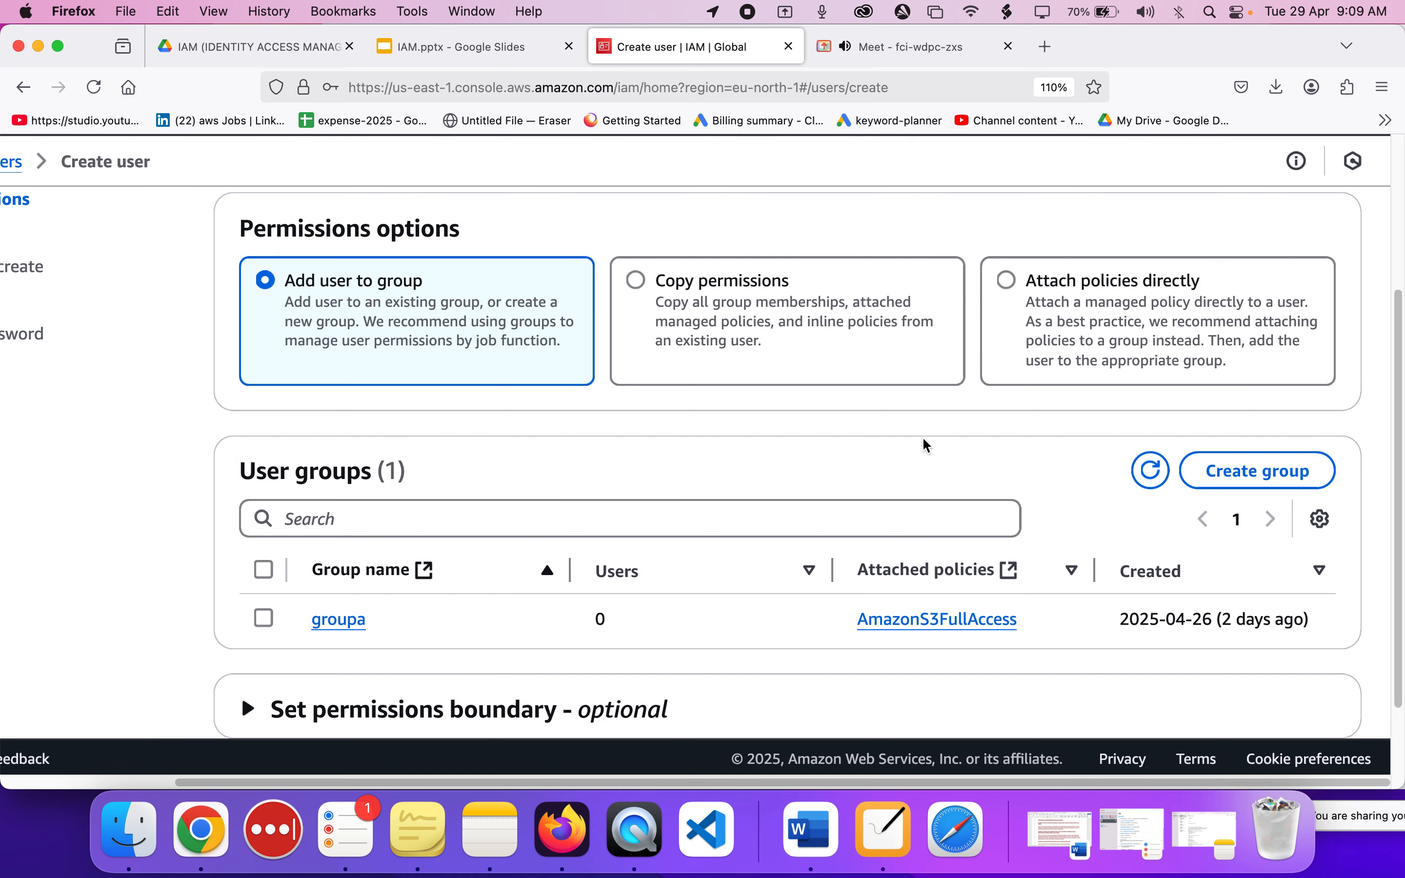
{"action": "scroll", "coordinate": [924, 440], "scroll_direction": "down", "scroll_amount": 3}
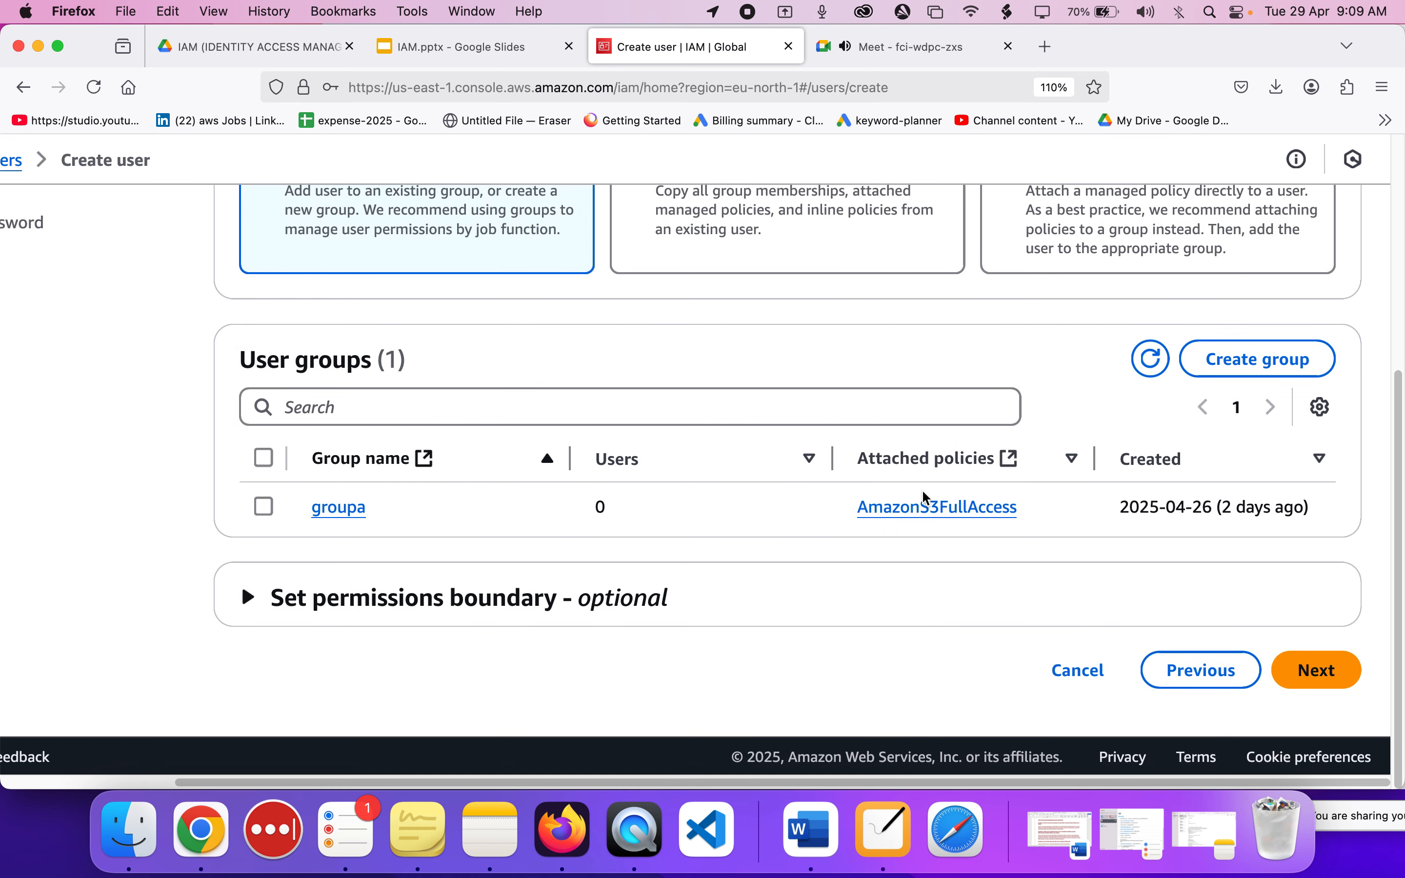
Continue without selecting a user group, review the user details and permissions summary, and create the user cloud-institution-user-1.
{"action": "left_click", "coordinate": [1331, 680]}
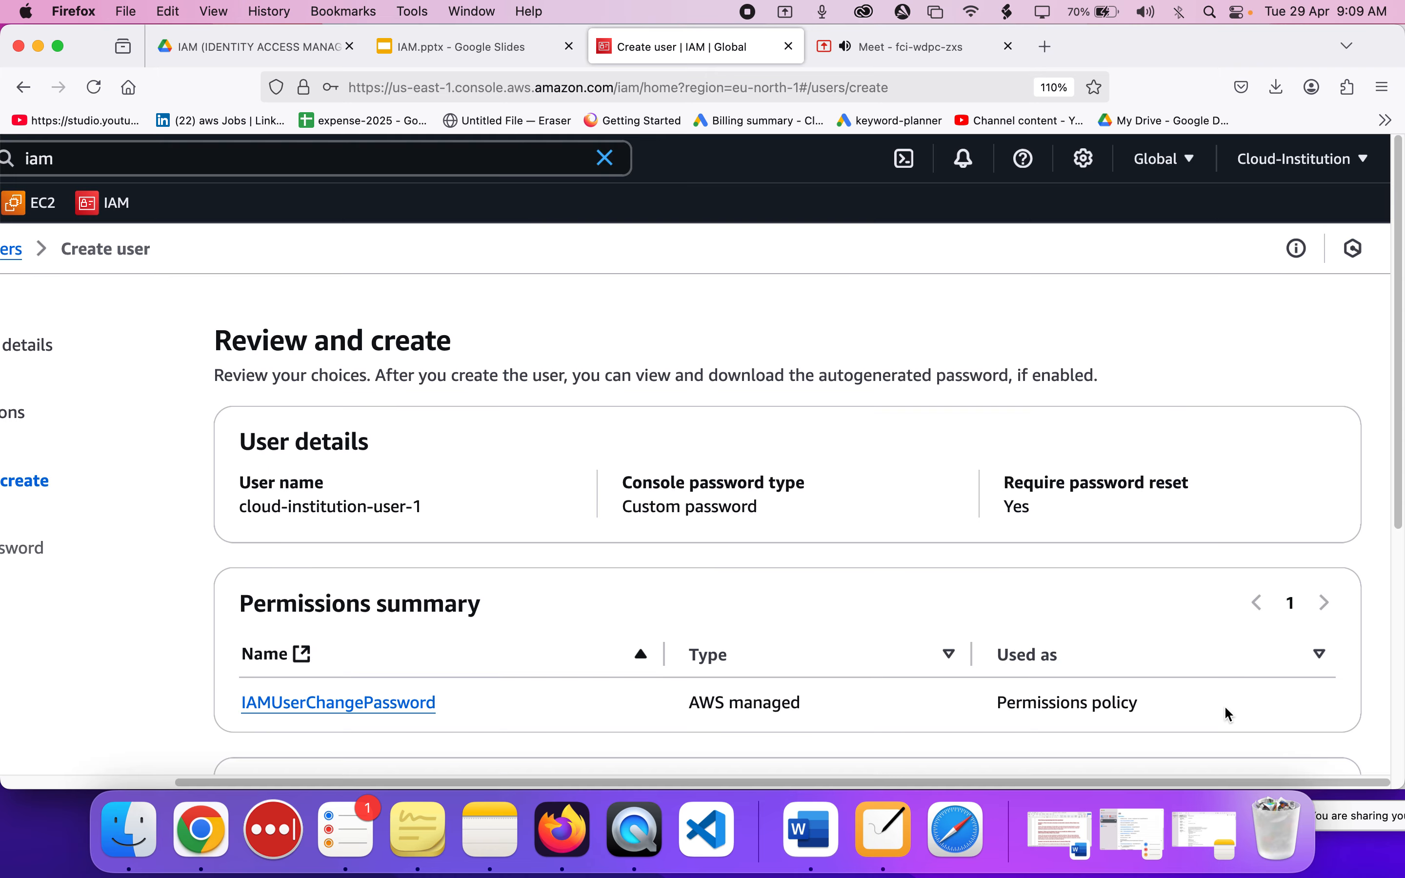
{"action": "scroll", "coordinate": [888, 618], "scroll_direction": "down", "scroll_amount": 5}
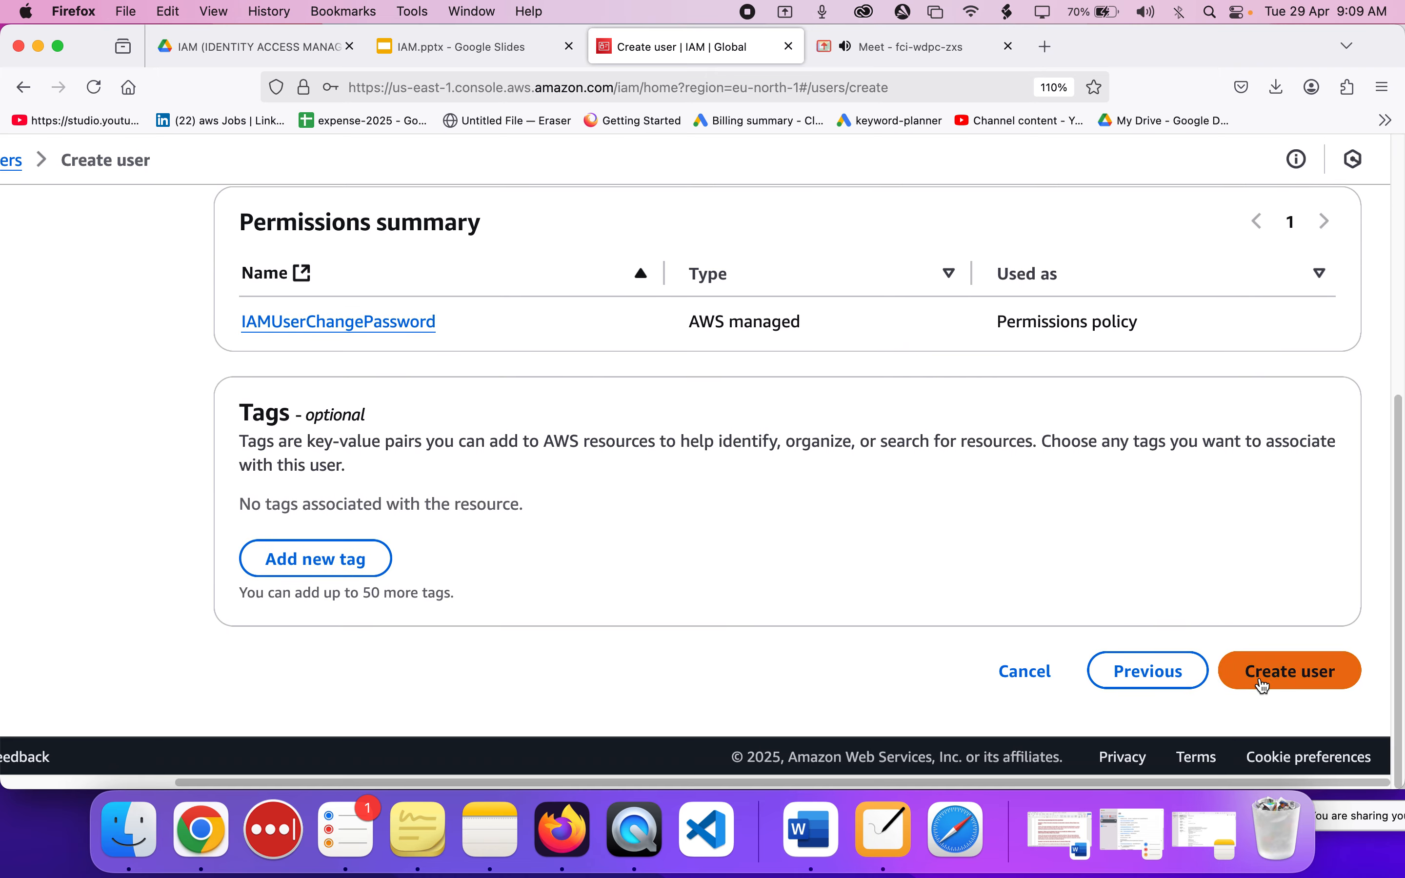
{"action": "scroll", "coordinate": [957, 493], "scroll_direction": "up", "scroll_amount": 4}
{"action": "scroll", "coordinate": [957, 492], "scroll_direction": "down", "scroll_amount": 4}
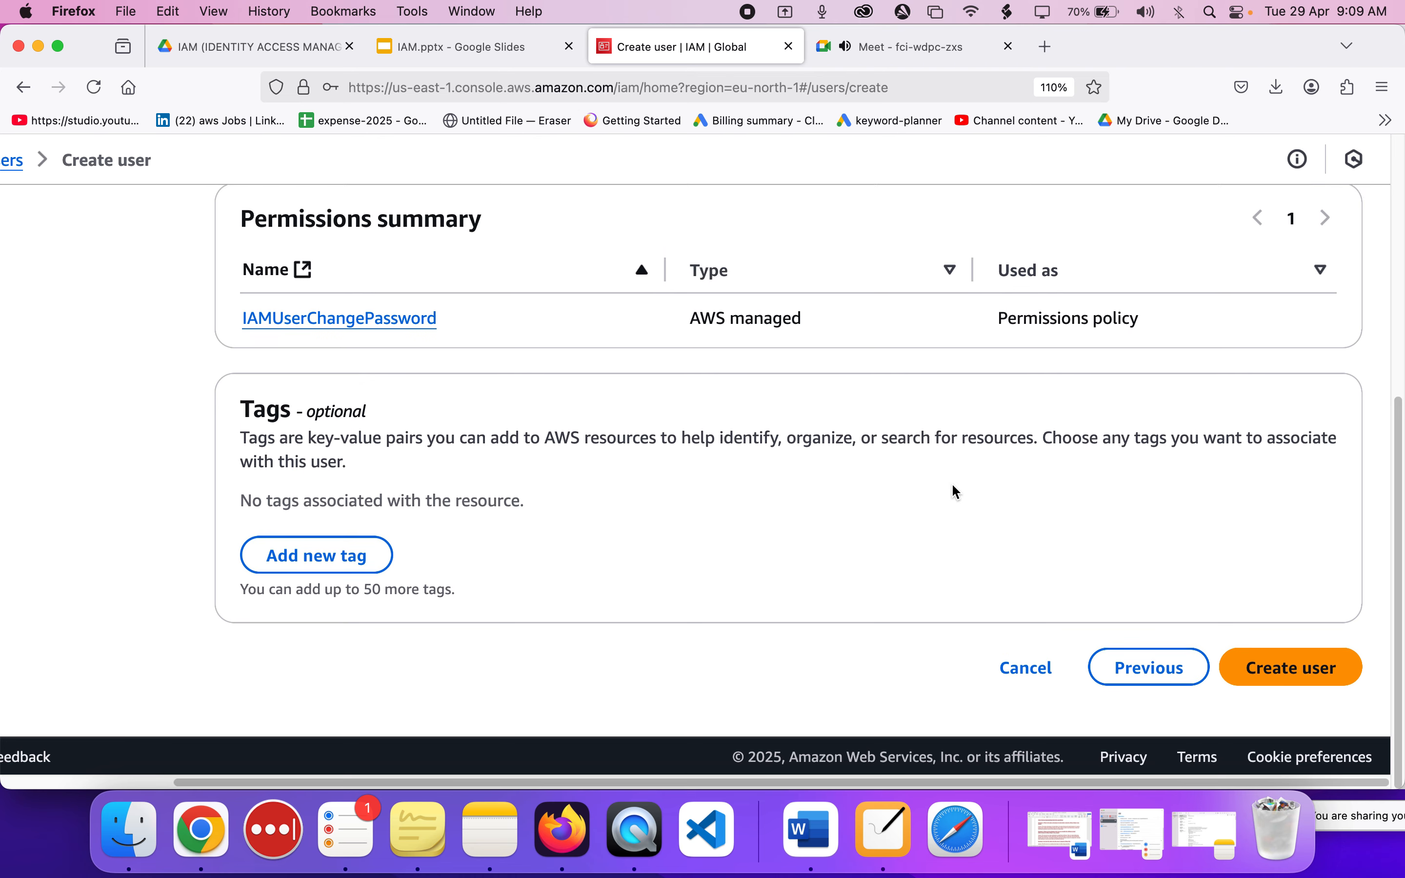
{"action": "left_click", "coordinate": [1271, 667]}
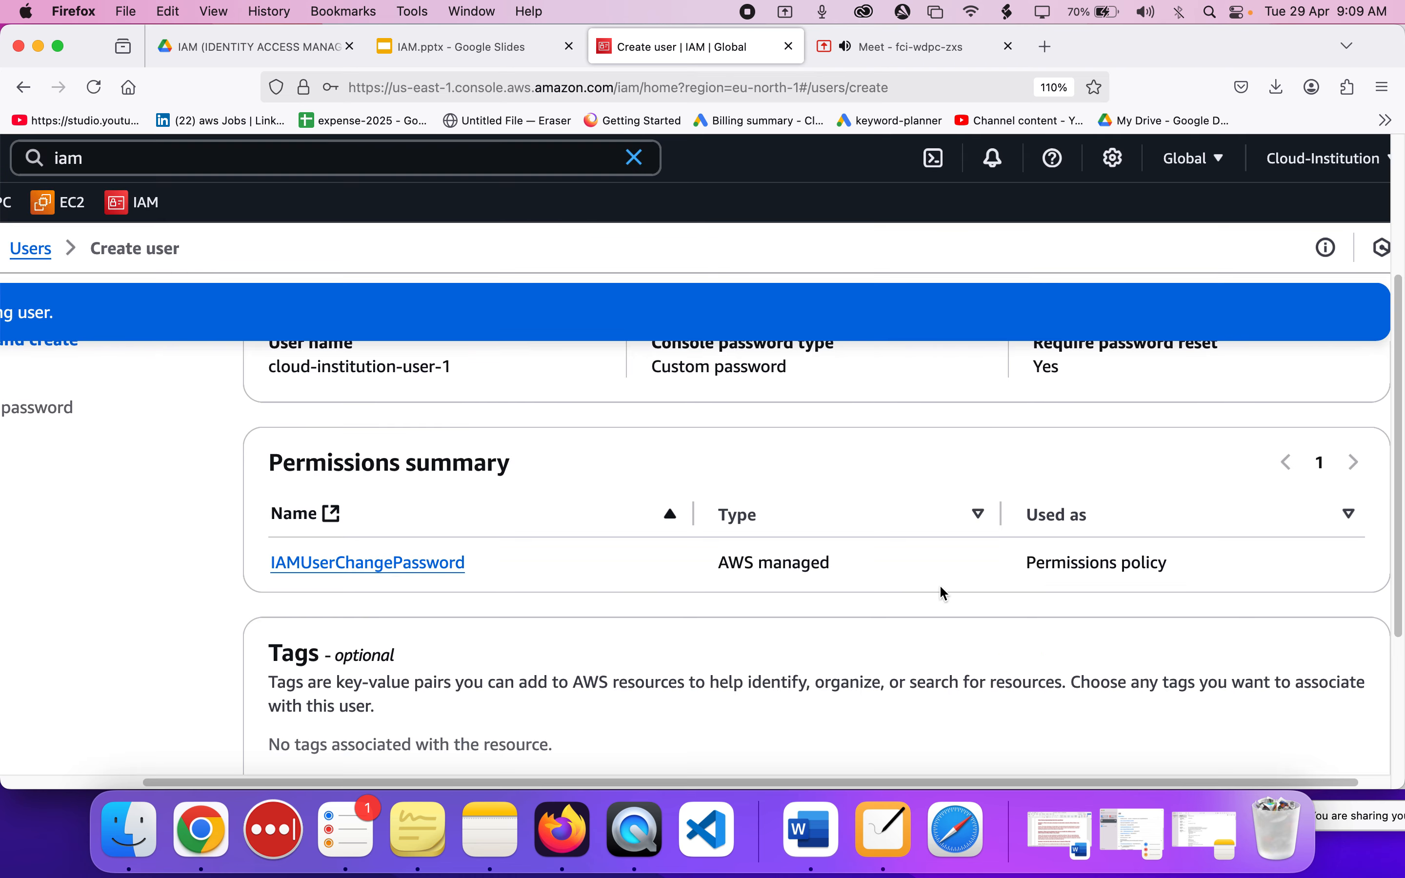
Examine the new user's console sign-in details, including the sign-in URL, user name and hidden password, checking the Meet call in between.
{"action": "scroll", "coordinate": [940, 585], "scroll_direction": "down", "scroll_amount": 3}
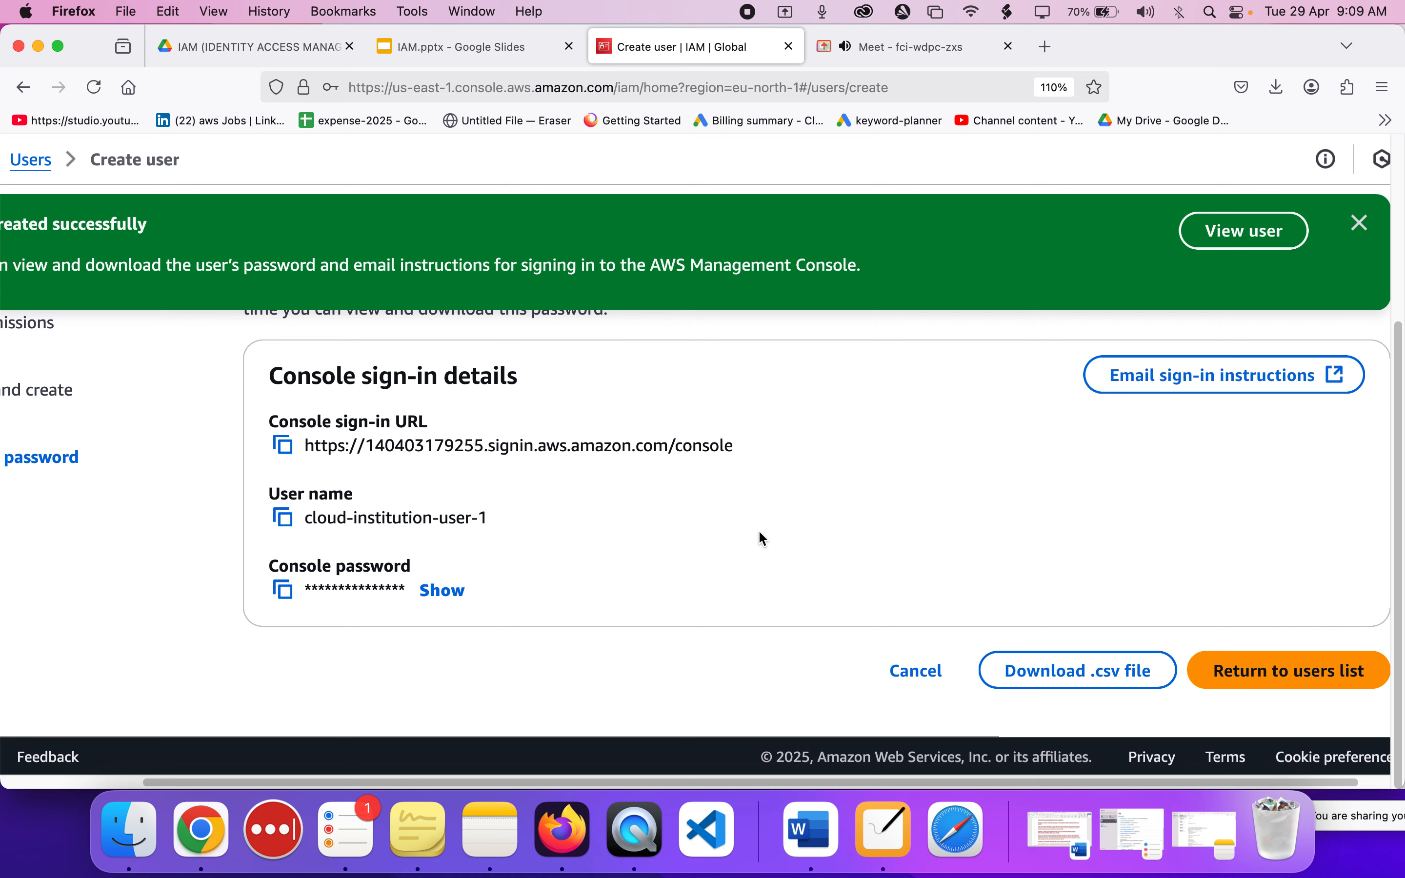
{"action": "left_click", "coordinate": [923, 52]}
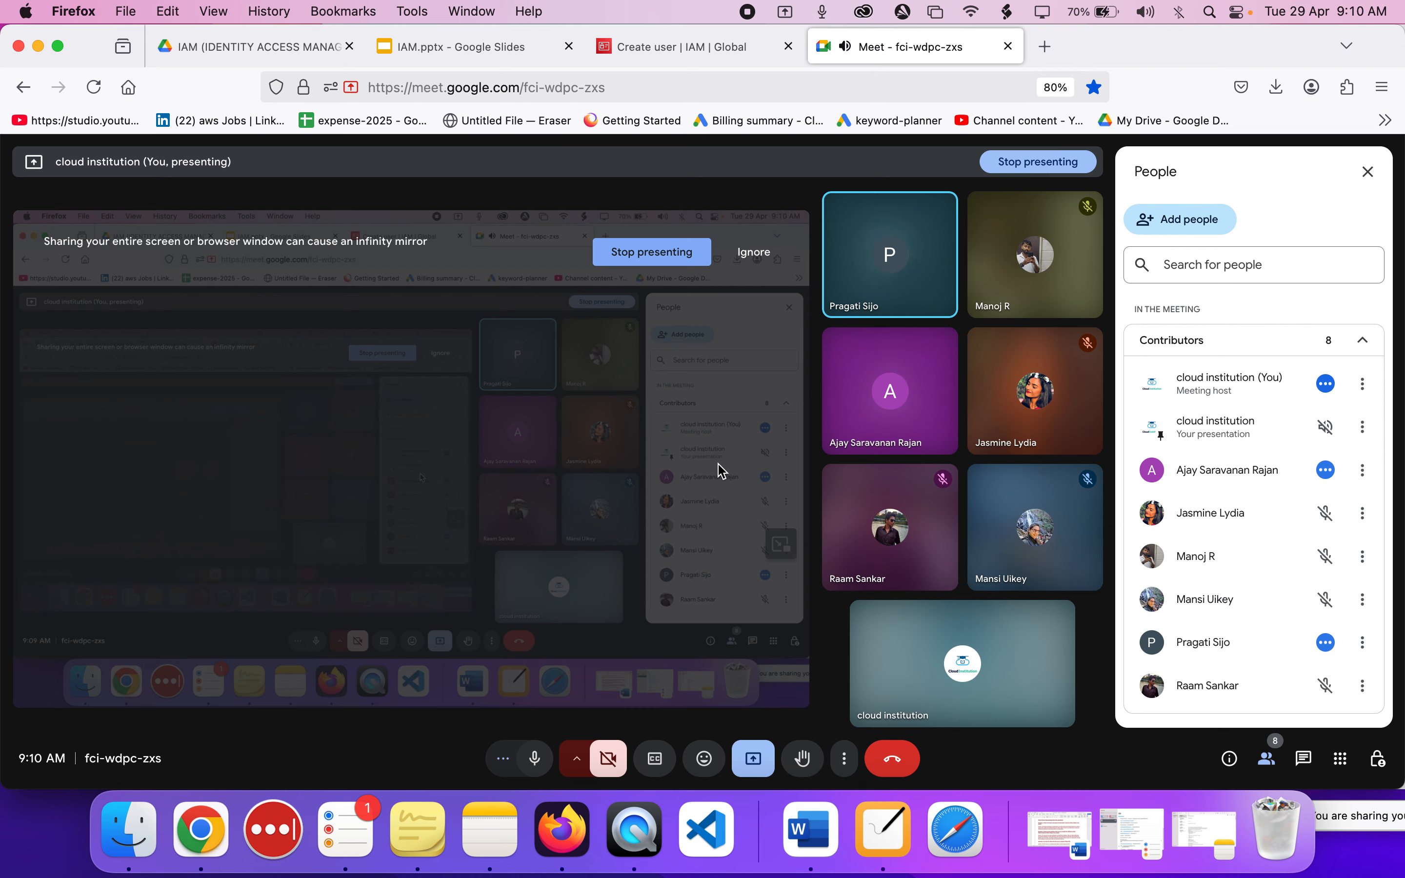
{"action": "left_click", "coordinate": [672, 46]}
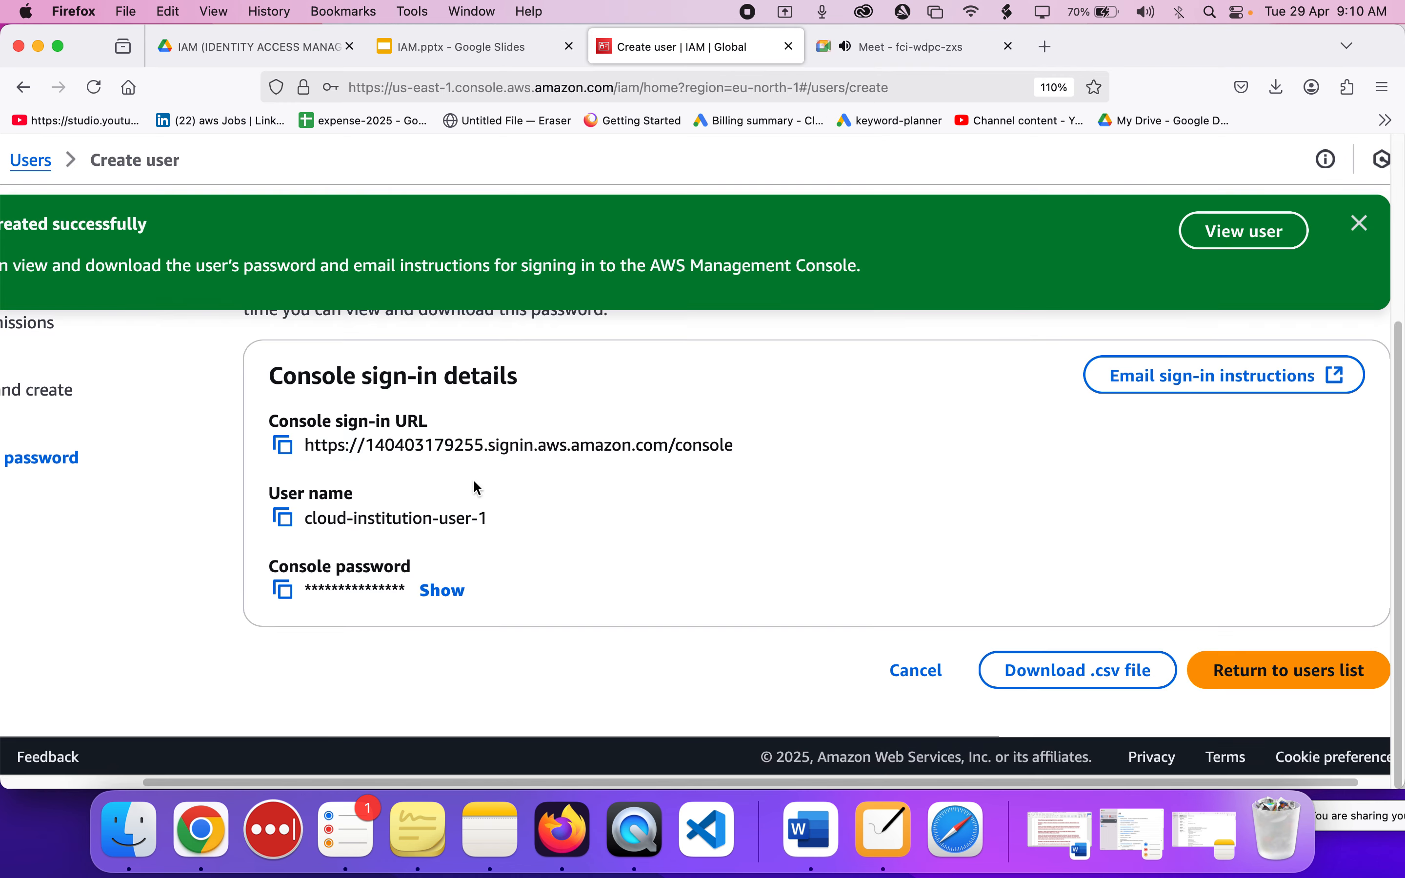
{"action": "scroll", "coordinate": [383, 521], "scroll_direction": "up", "scroll_amount": 3}
{"action": "scroll", "coordinate": [382, 522], "scroll_direction": "up", "scroll_amount": 3}
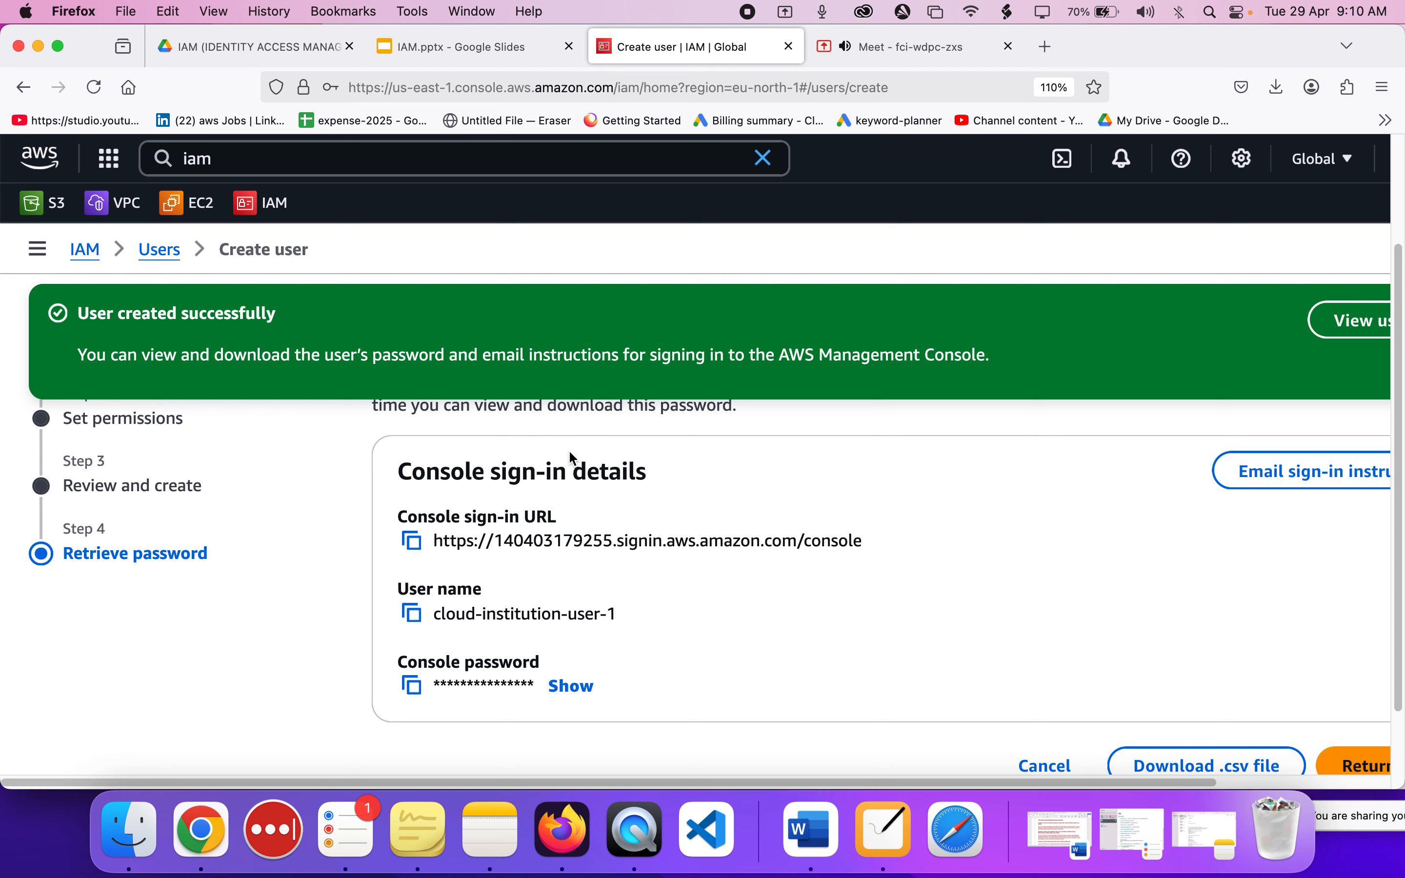
{"action": "scroll", "coordinate": [703, 525], "scroll_direction": "down", "scroll_amount": 2}
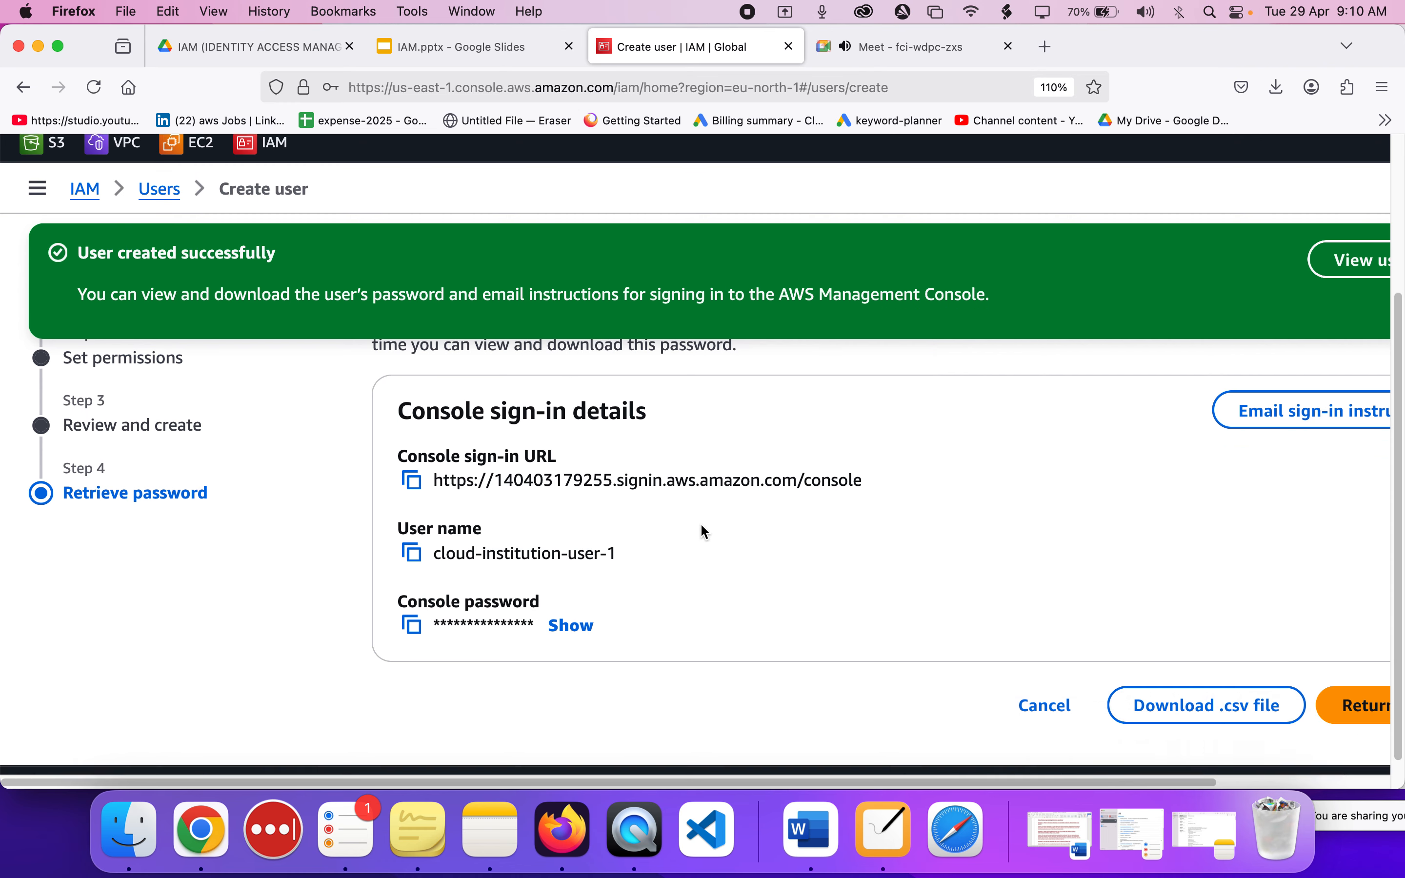
{"action": "scroll", "coordinate": [702, 526], "scroll_direction": "down", "scroll_amount": 1}
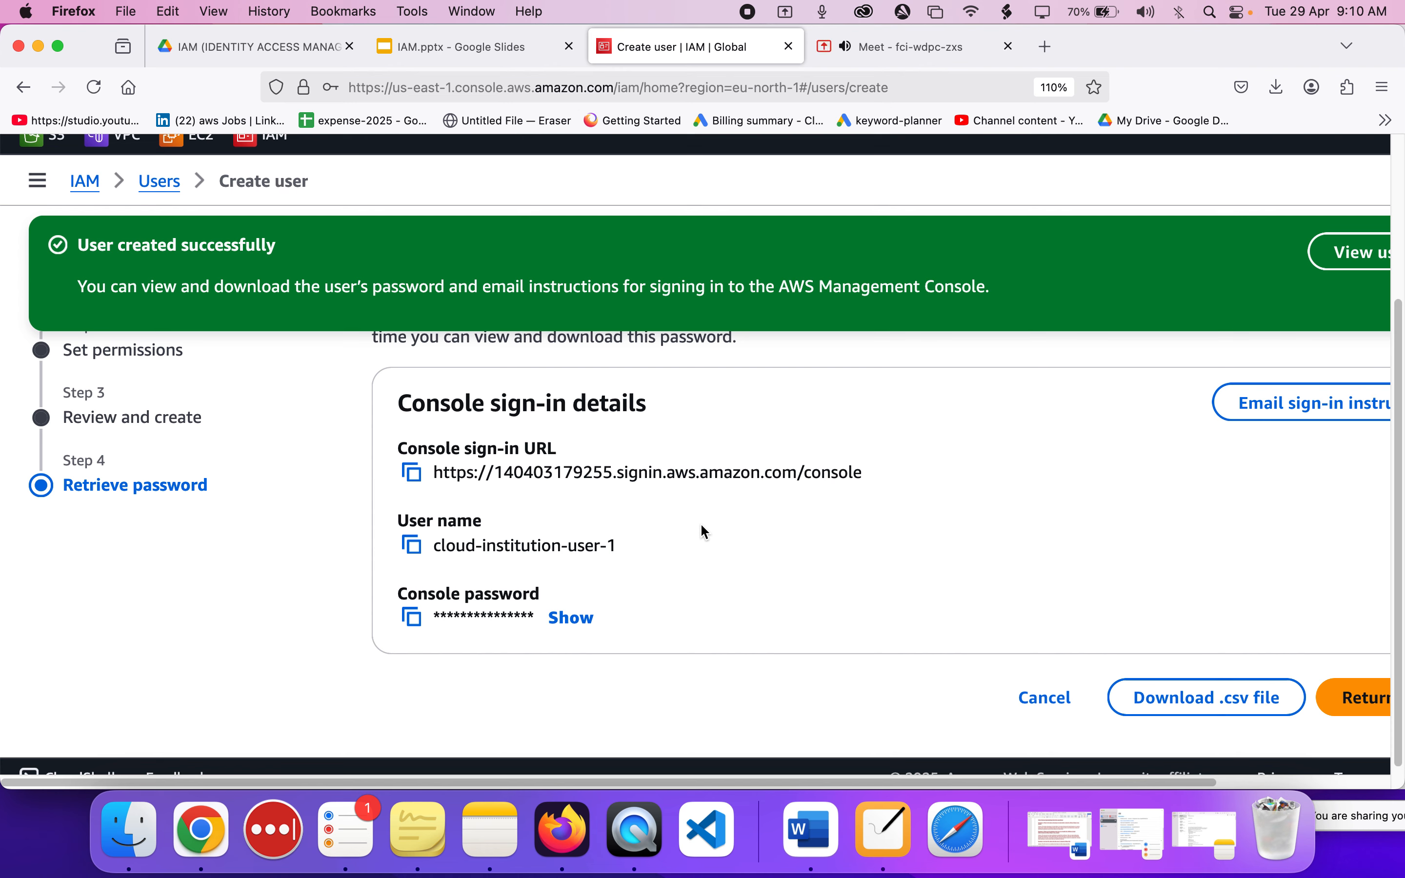
{"action": "left_click", "coordinate": [934, 52]}
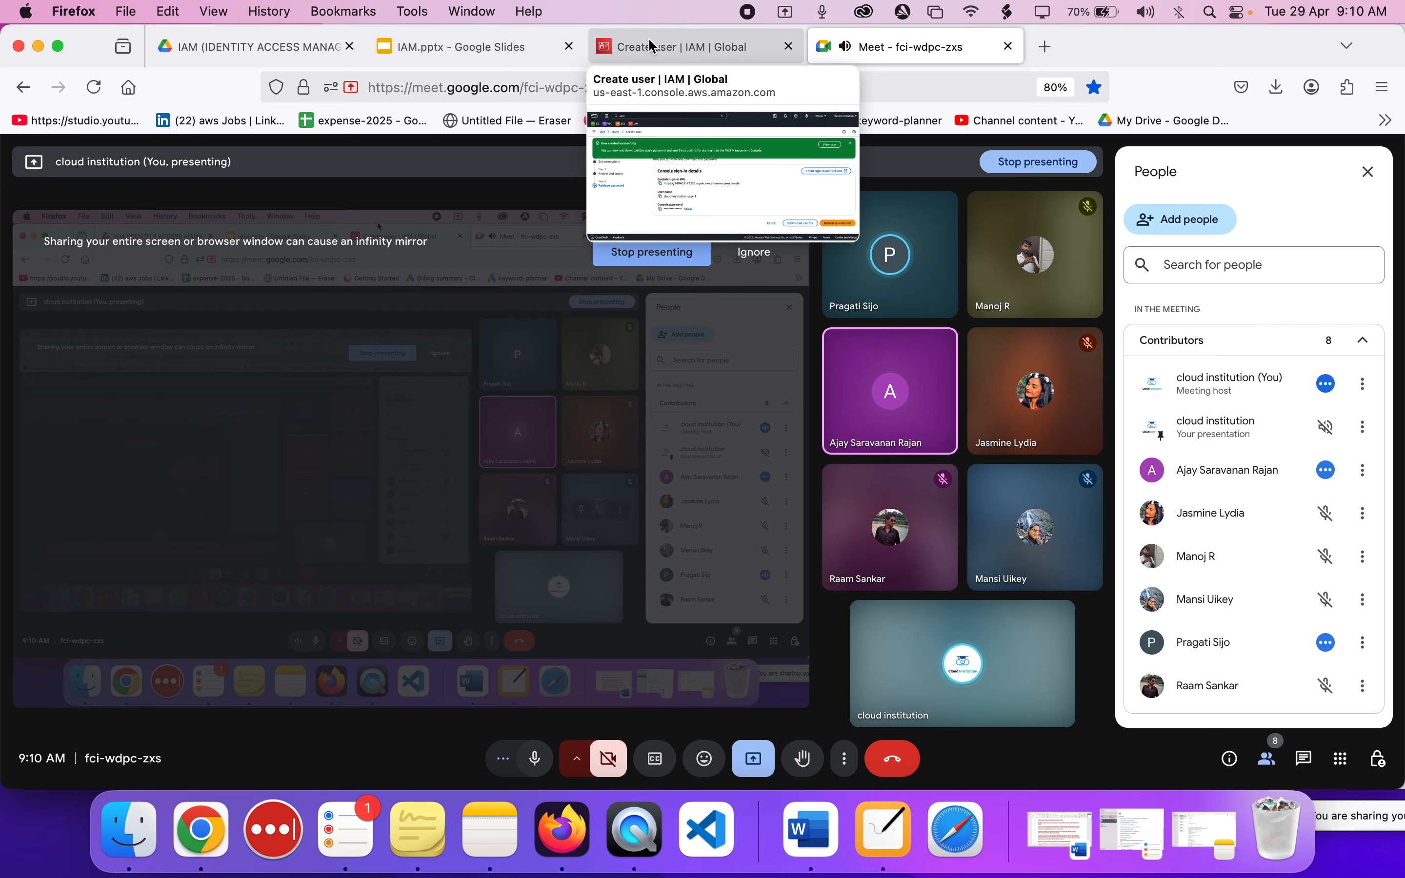
{"action": "left_click", "coordinate": [627, 45]}
{"action": "scroll", "coordinate": [672, 422], "scroll_direction": "right", "scroll_amount": 3}
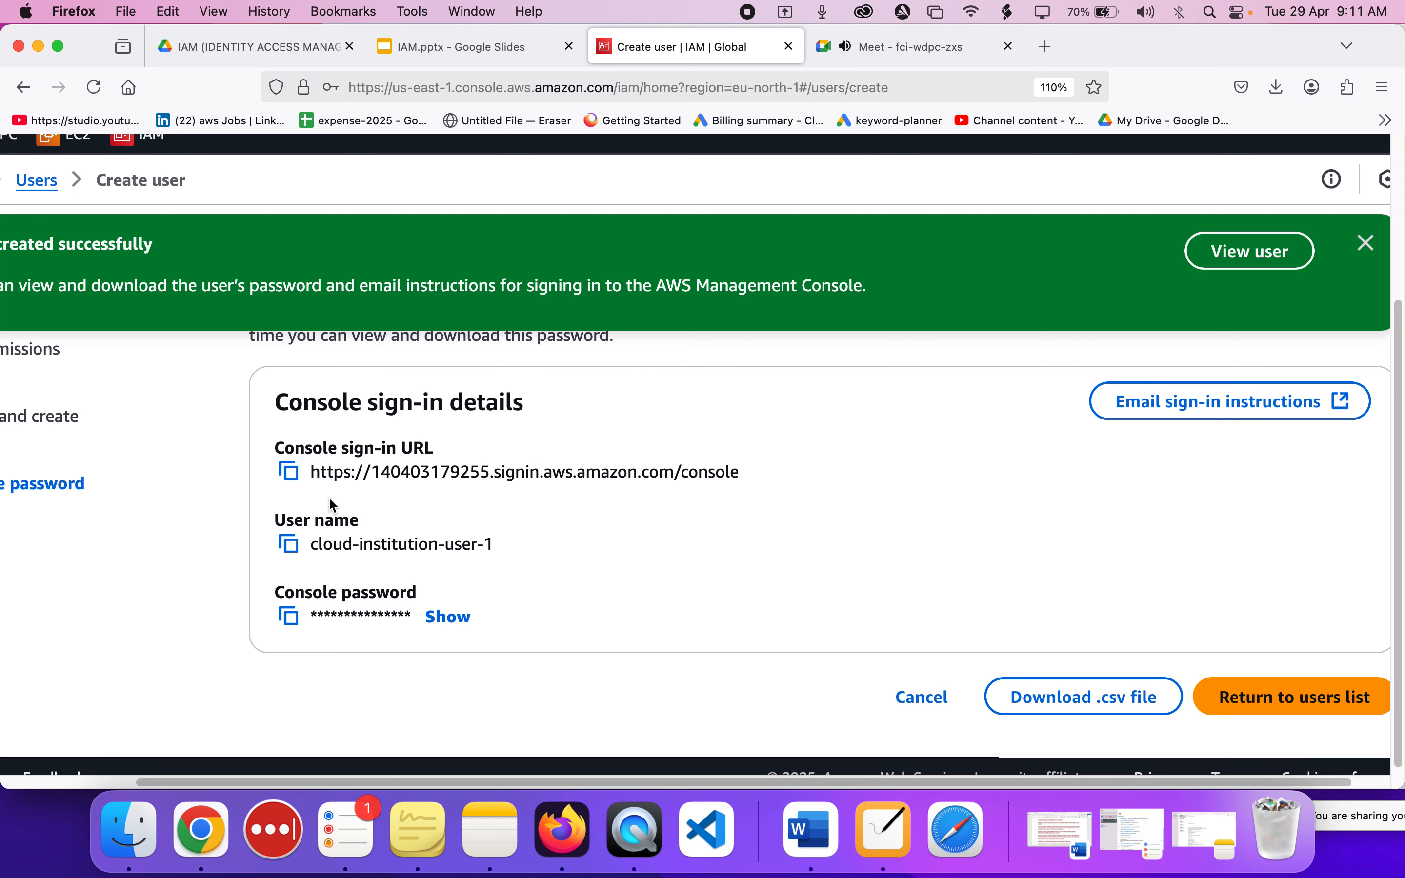
{"action": "scroll", "coordinate": [329, 500], "scroll_direction": "down", "scroll_amount": 3}
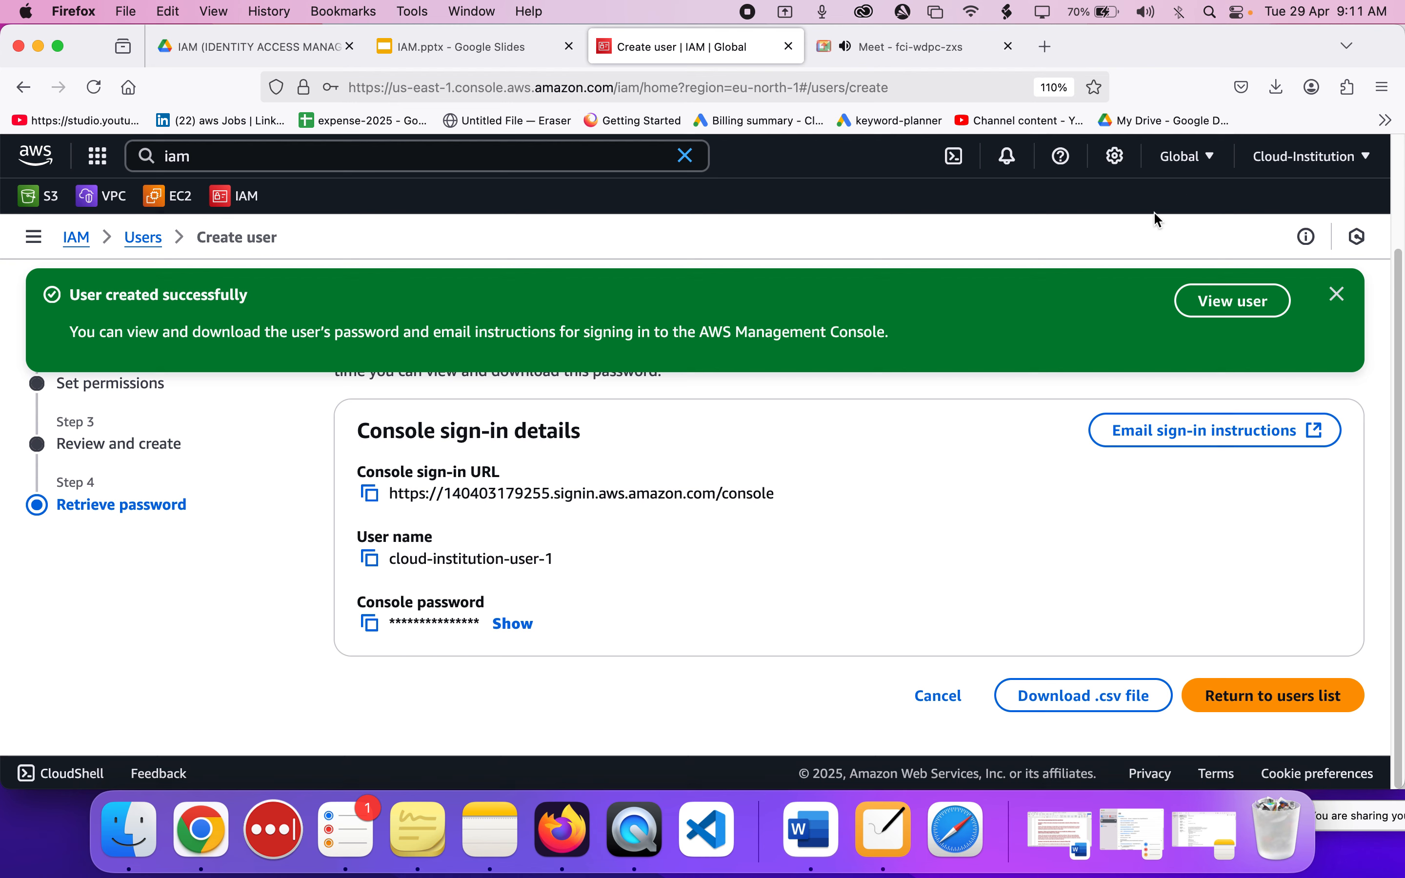
Copy the console sign-in URL and open it in a new private Firefox window.
{"action": "left_click", "coordinate": [370, 495]}
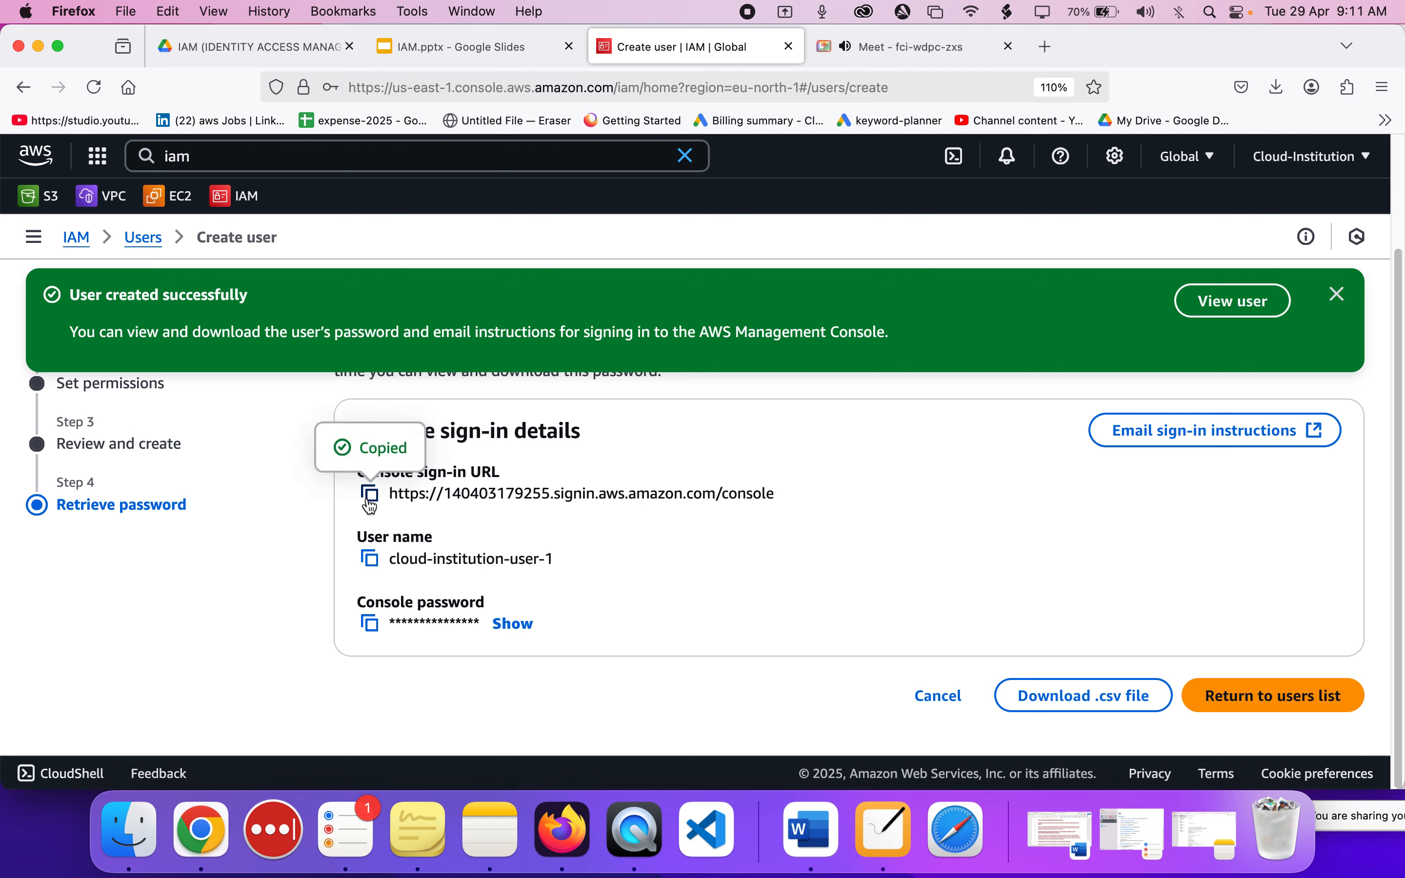
{"action": "right_click", "coordinate": [568, 823]}
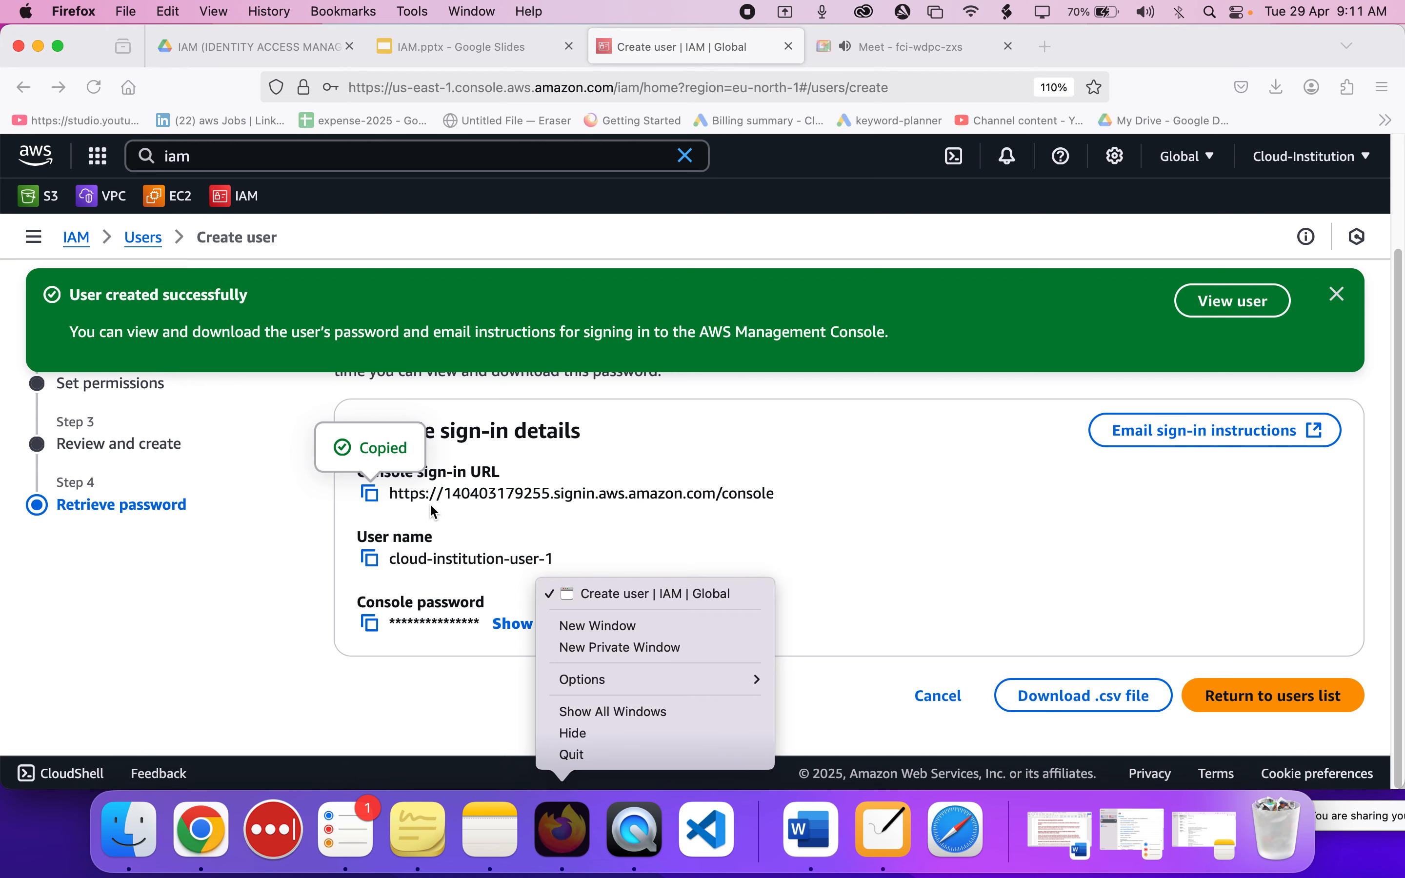
{"action": "left_click", "coordinate": [590, 653]}
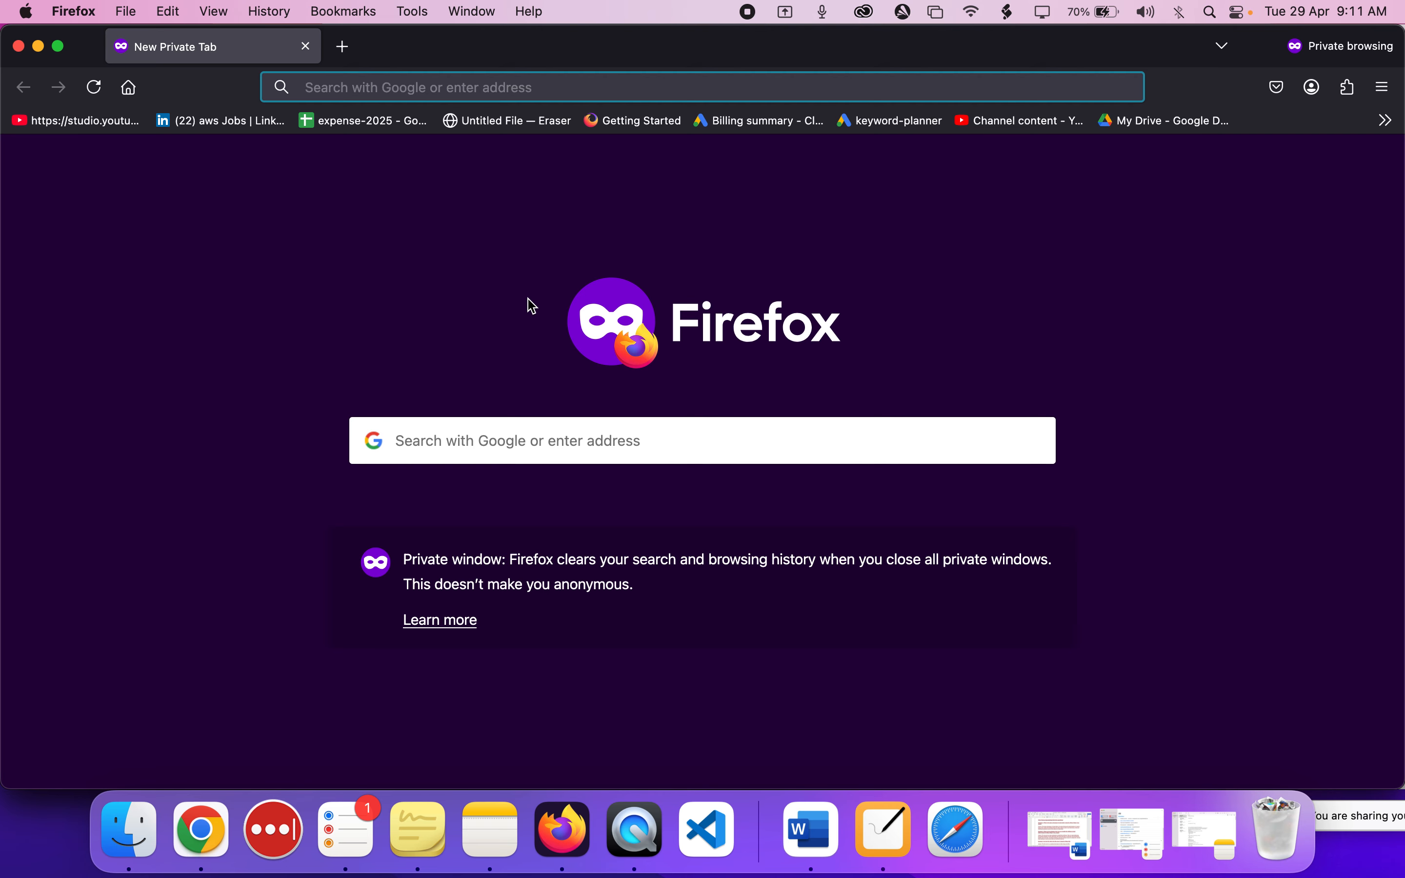
{"action": "key", "text": "super+v"}
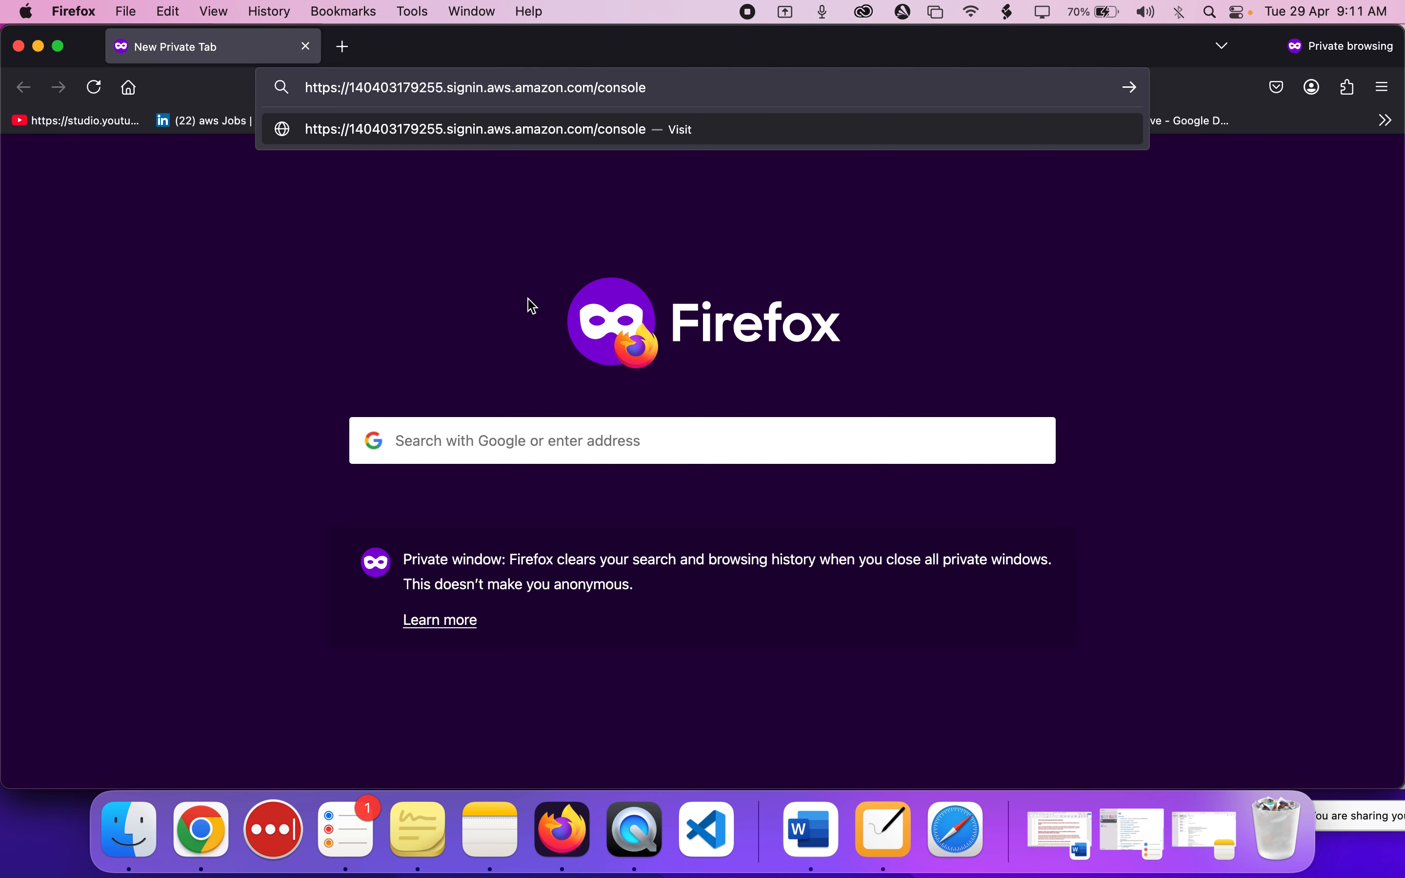
{"action": "key", "text": "Return"}
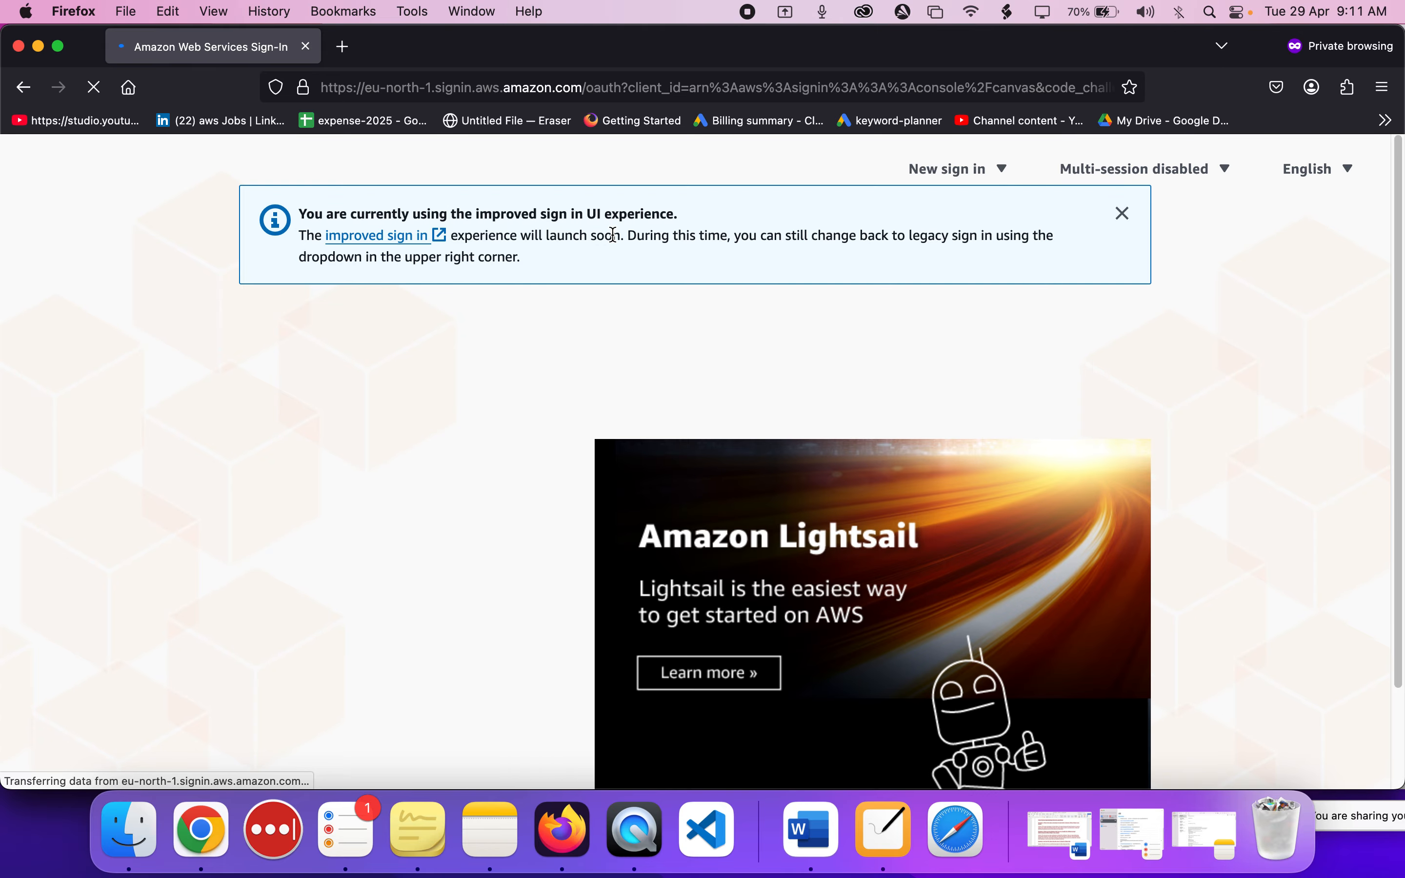
Examine the IAM user sign-in form and highlight the prefilled account ID.
{"action": "scroll", "coordinate": [241, 532], "scroll_direction": "down", "scroll_amount": 5}
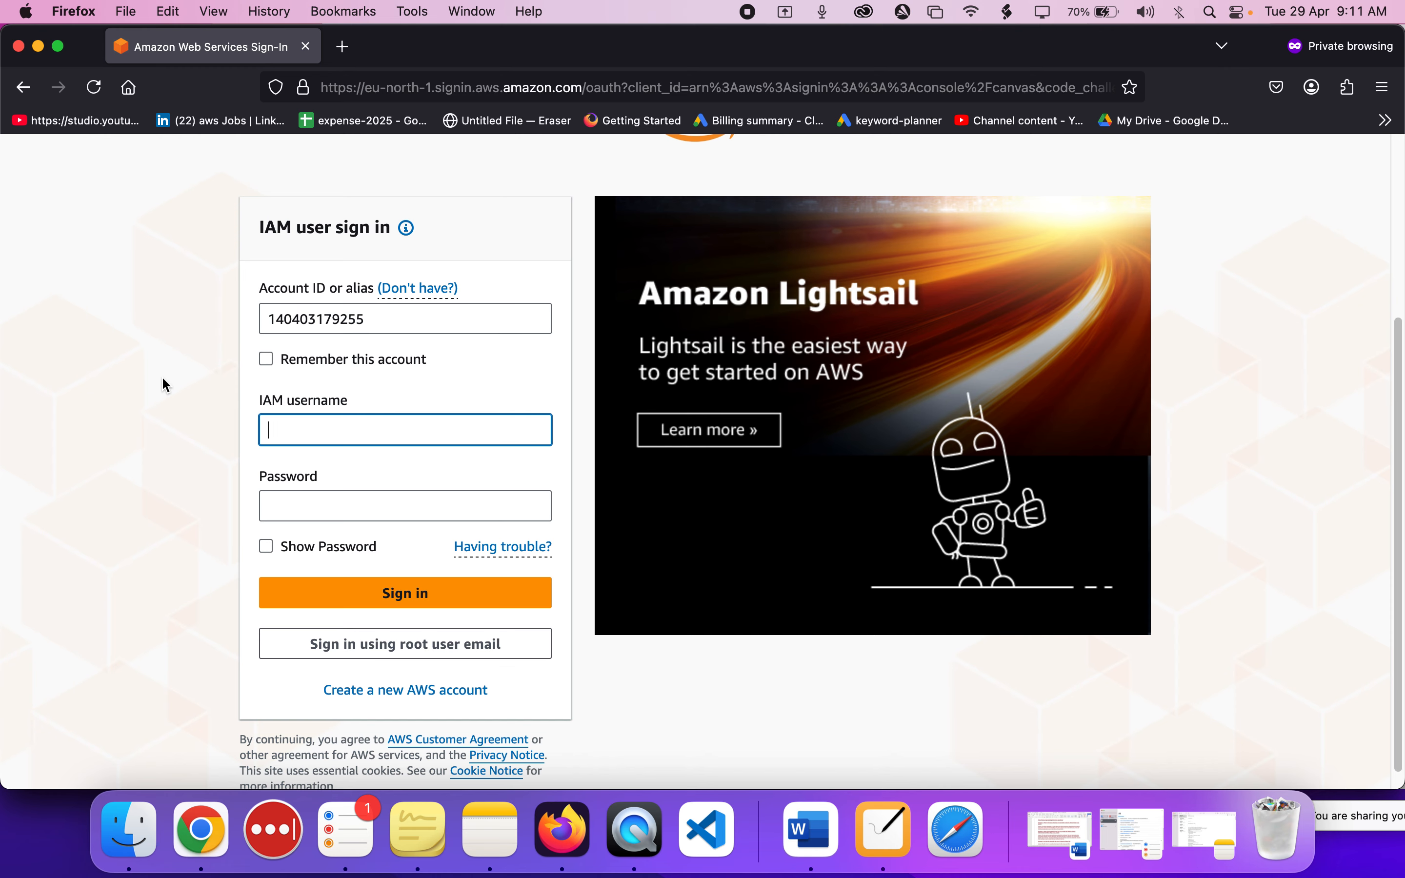
{"action": "scroll", "coordinate": [162, 375], "scroll_direction": "up", "scroll_amount": 1}
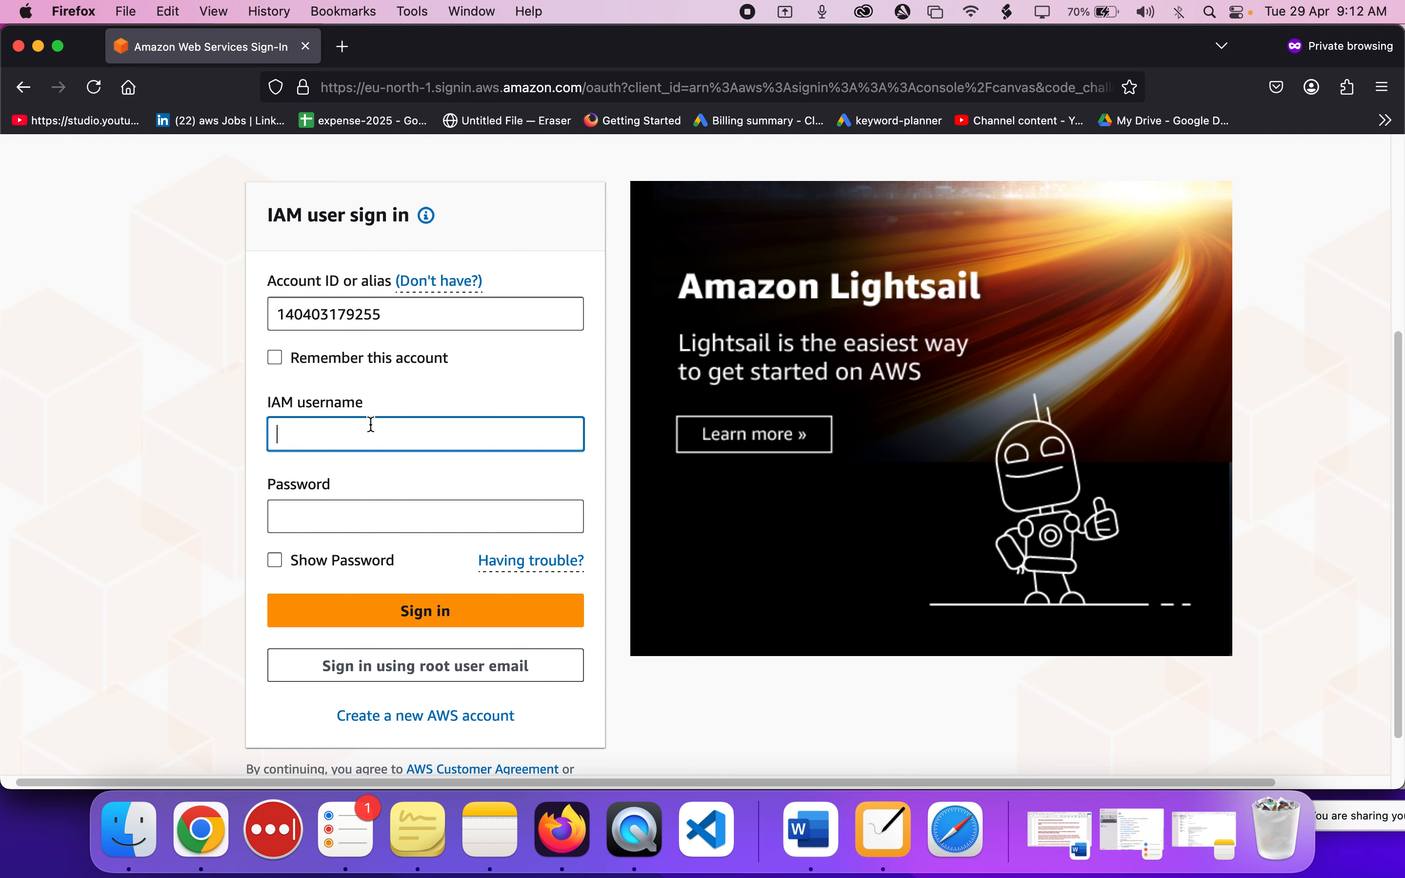
{"action": "scroll", "coordinate": [372, 425], "scroll_direction": "down", "scroll_amount": 1}
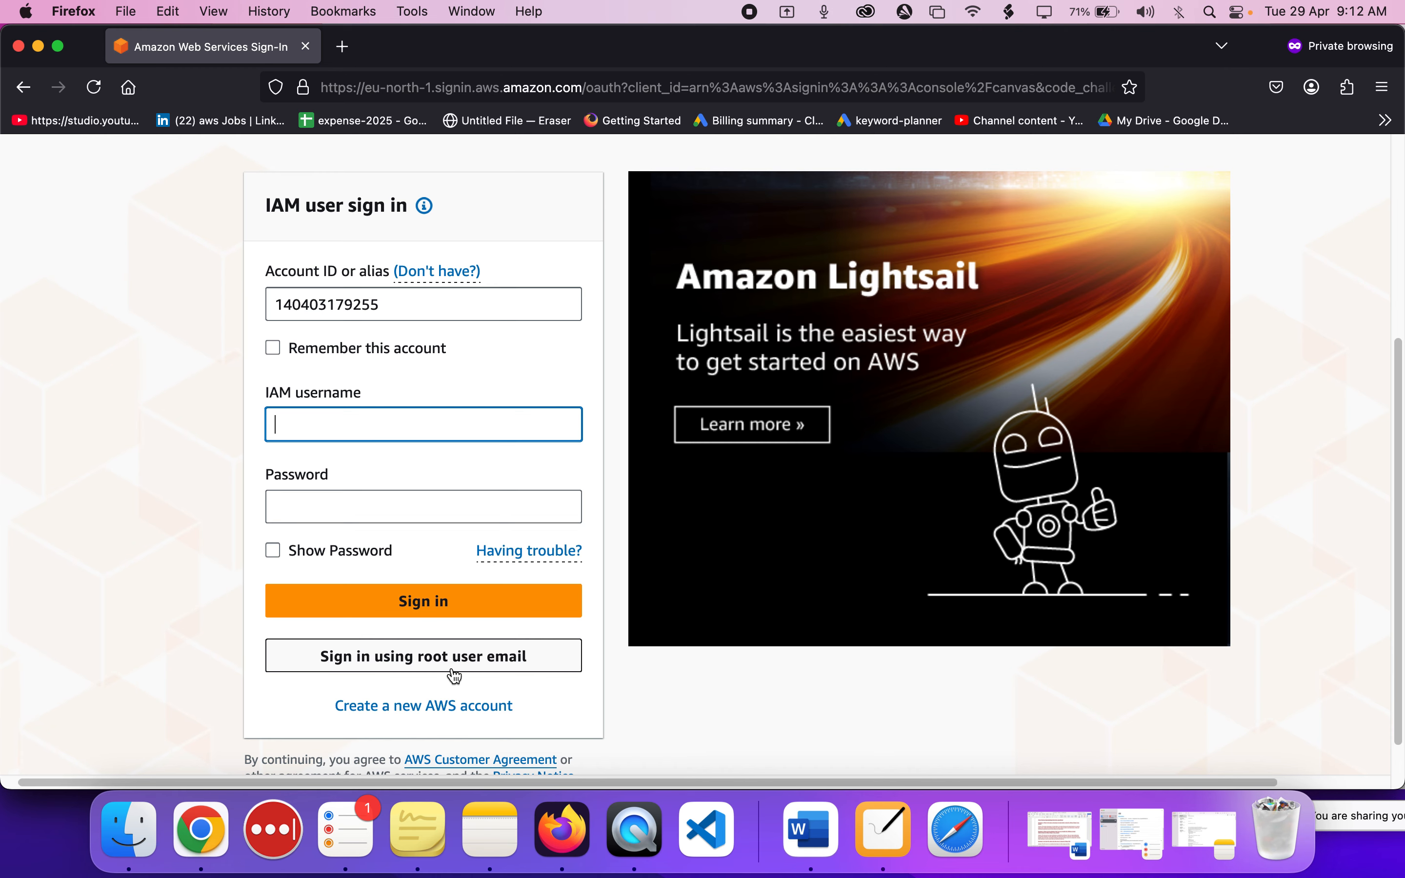
{"action": "scroll", "coordinate": [107, 369], "scroll_direction": "up", "scroll_amount": 3}
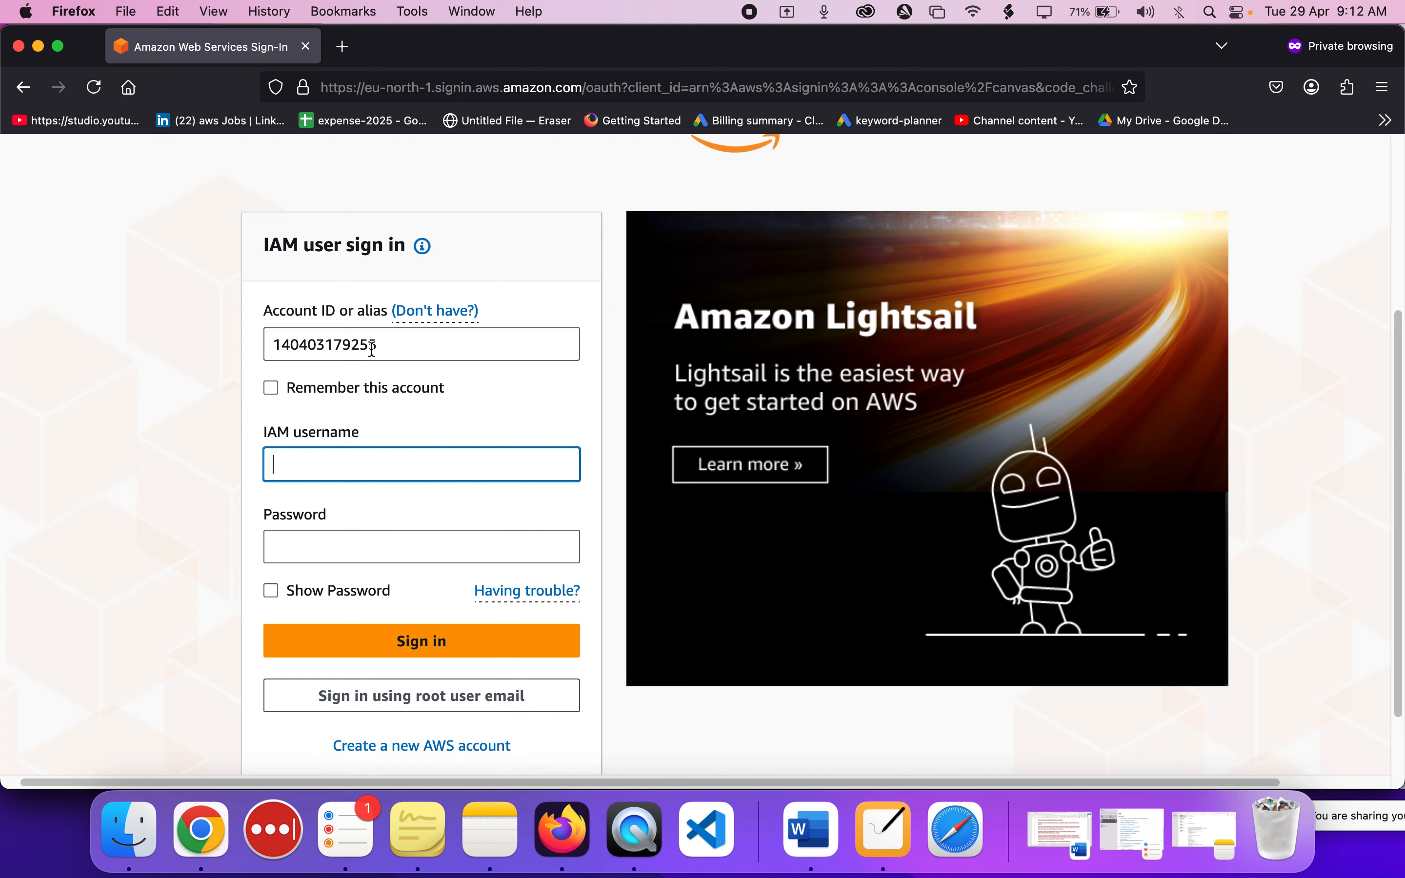
{"action": "left_click", "coordinate": [337, 350]}
{"action": "double_click", "coordinate": [337, 351]}
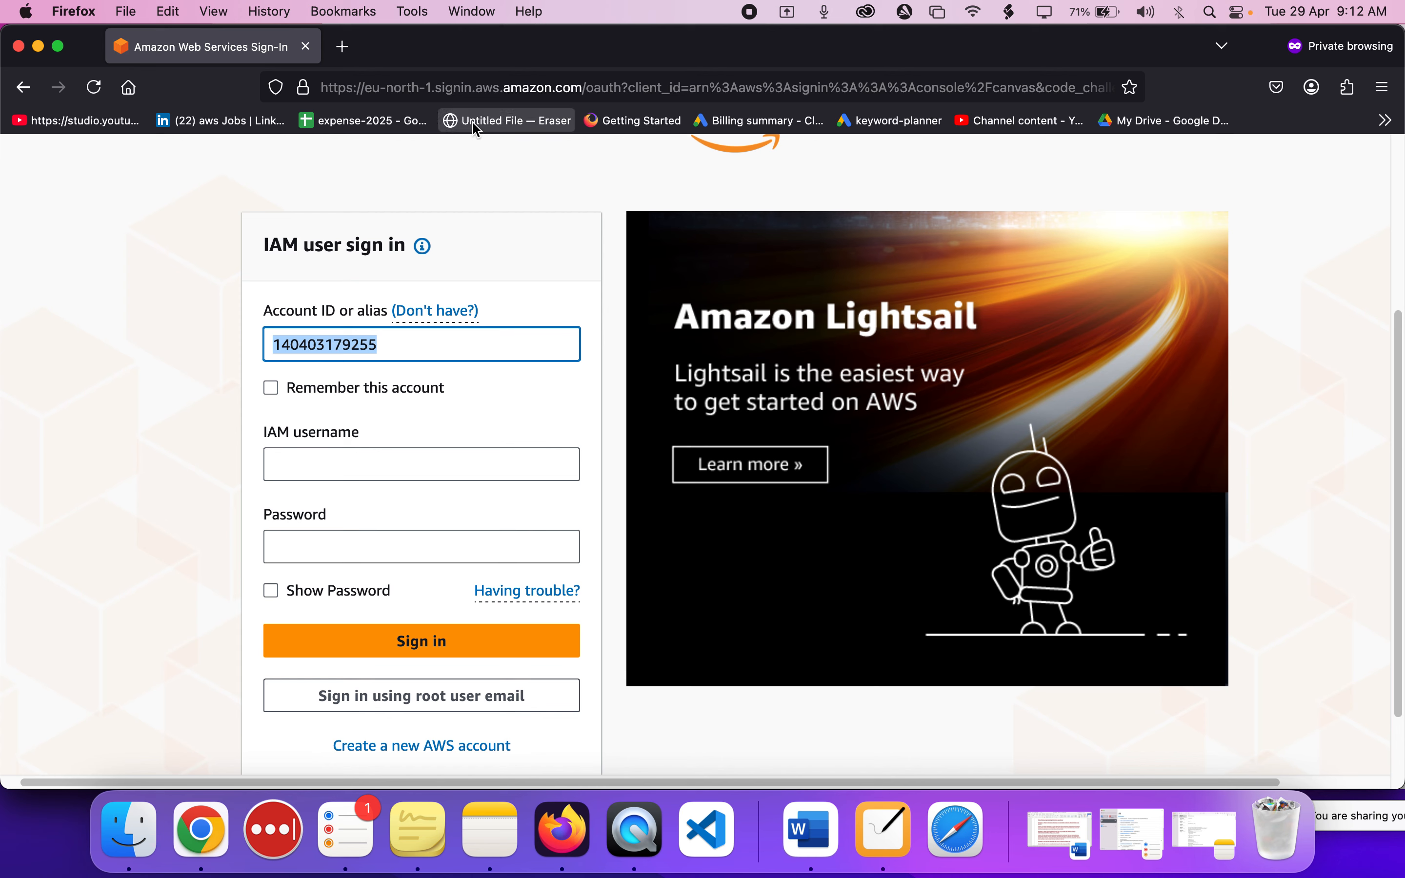
Copy the account ID from the console's account details and compare it with the account ID on the private window's sign-in form.
{"action": "left_click_drag", "start_coordinate": [471, 67], "coordinate": [534, 276]}
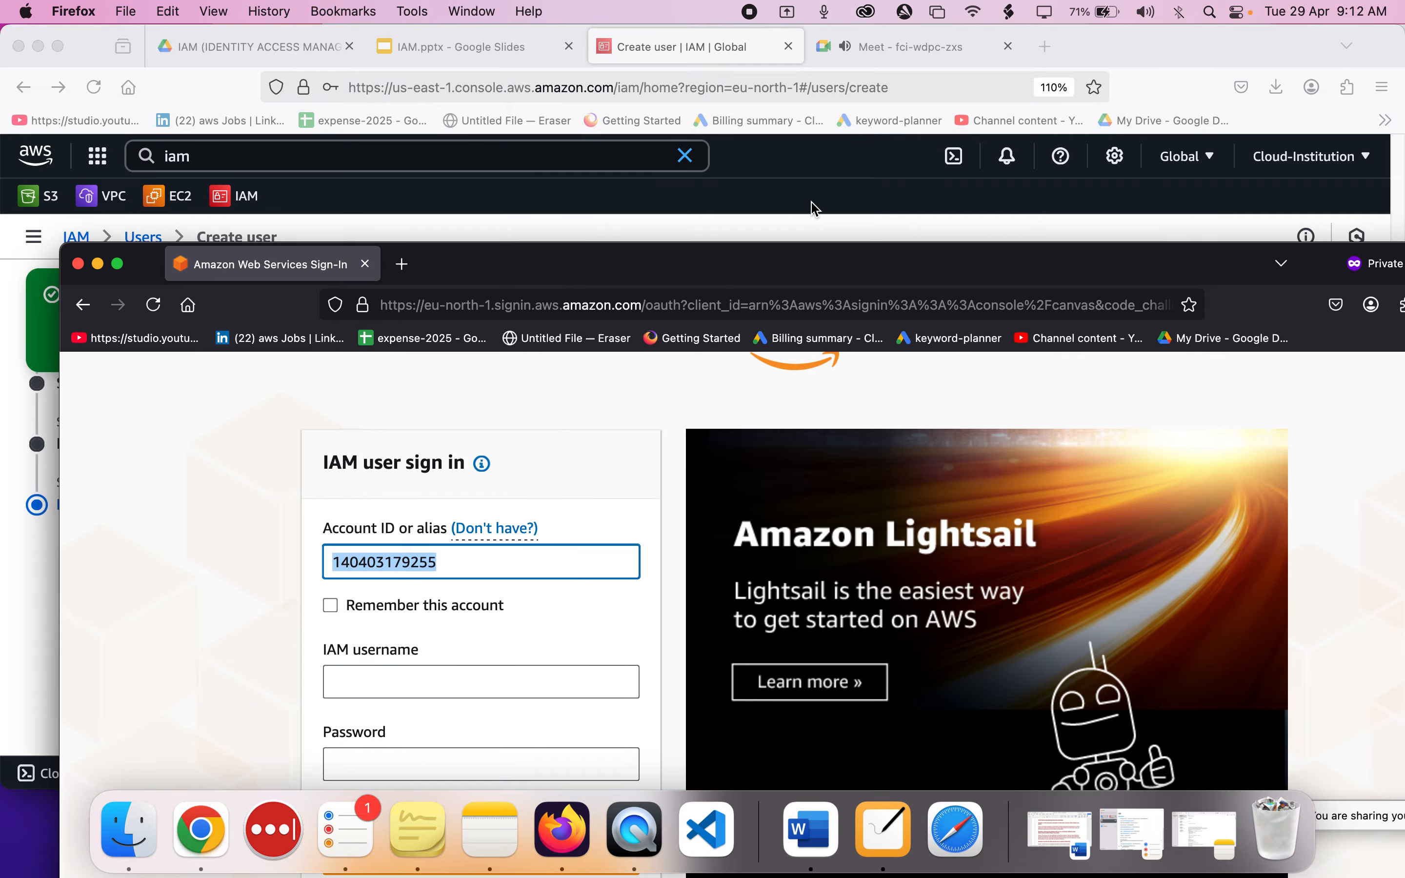
{"action": "left_click", "coordinate": [816, 210]}
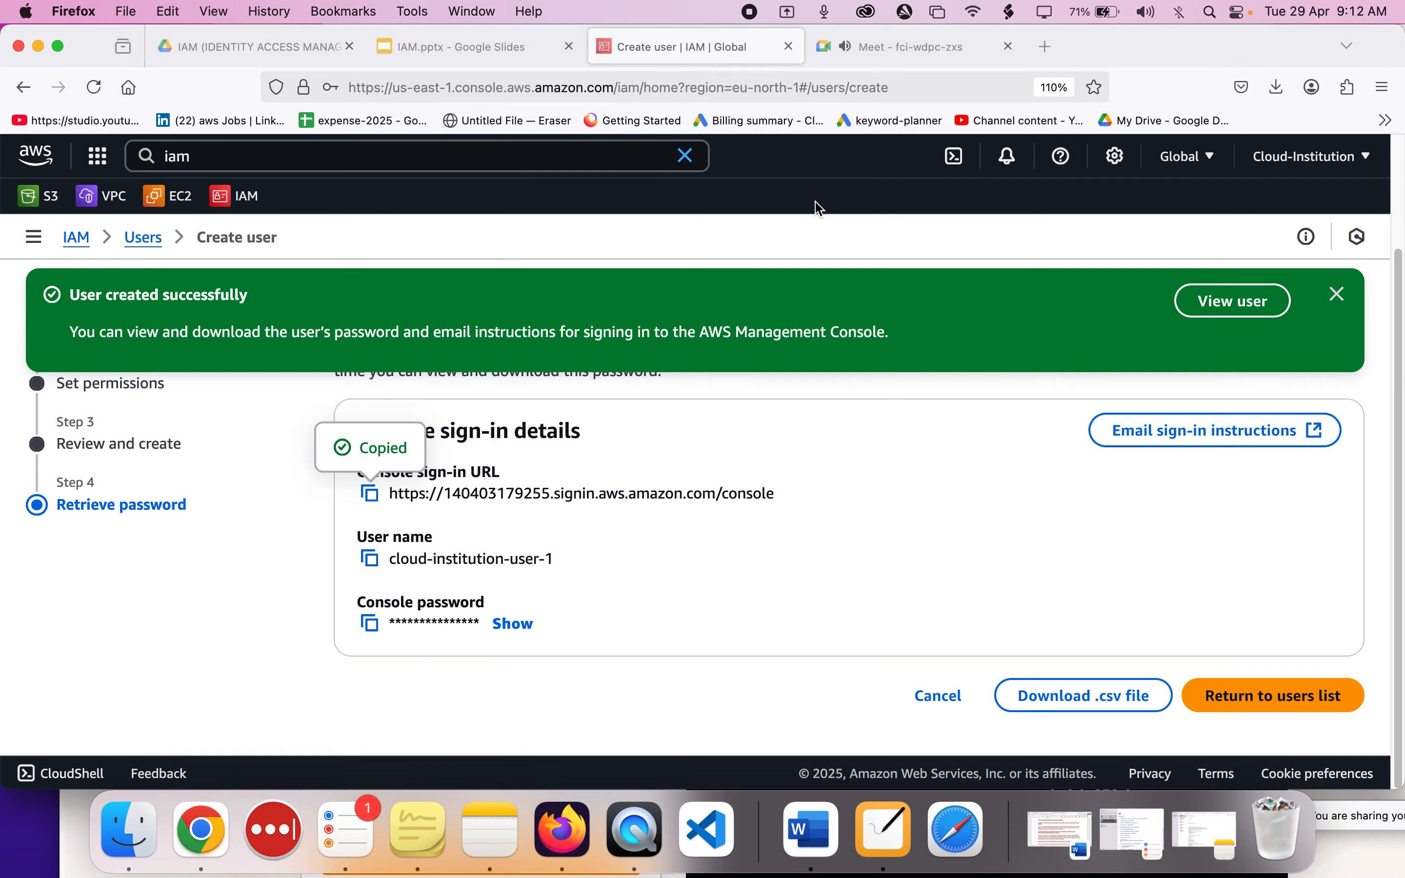
{"action": "left_click", "coordinate": [1362, 156]}
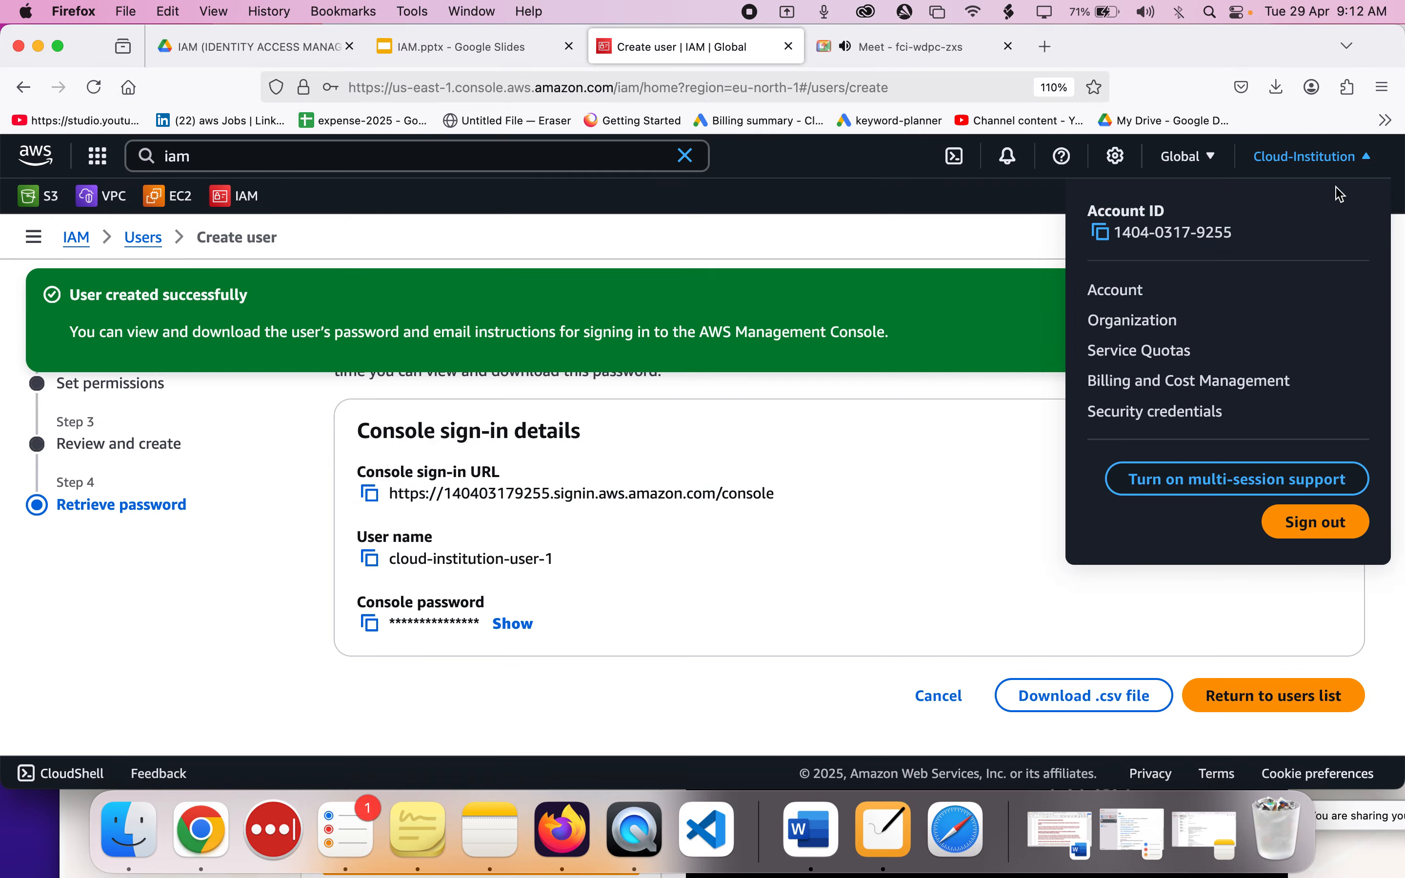
{"action": "double_click", "coordinate": [1120, 233]}
{"action": "left_click_drag", "start_coordinate": [1121, 232], "coordinate": [1232, 234]}
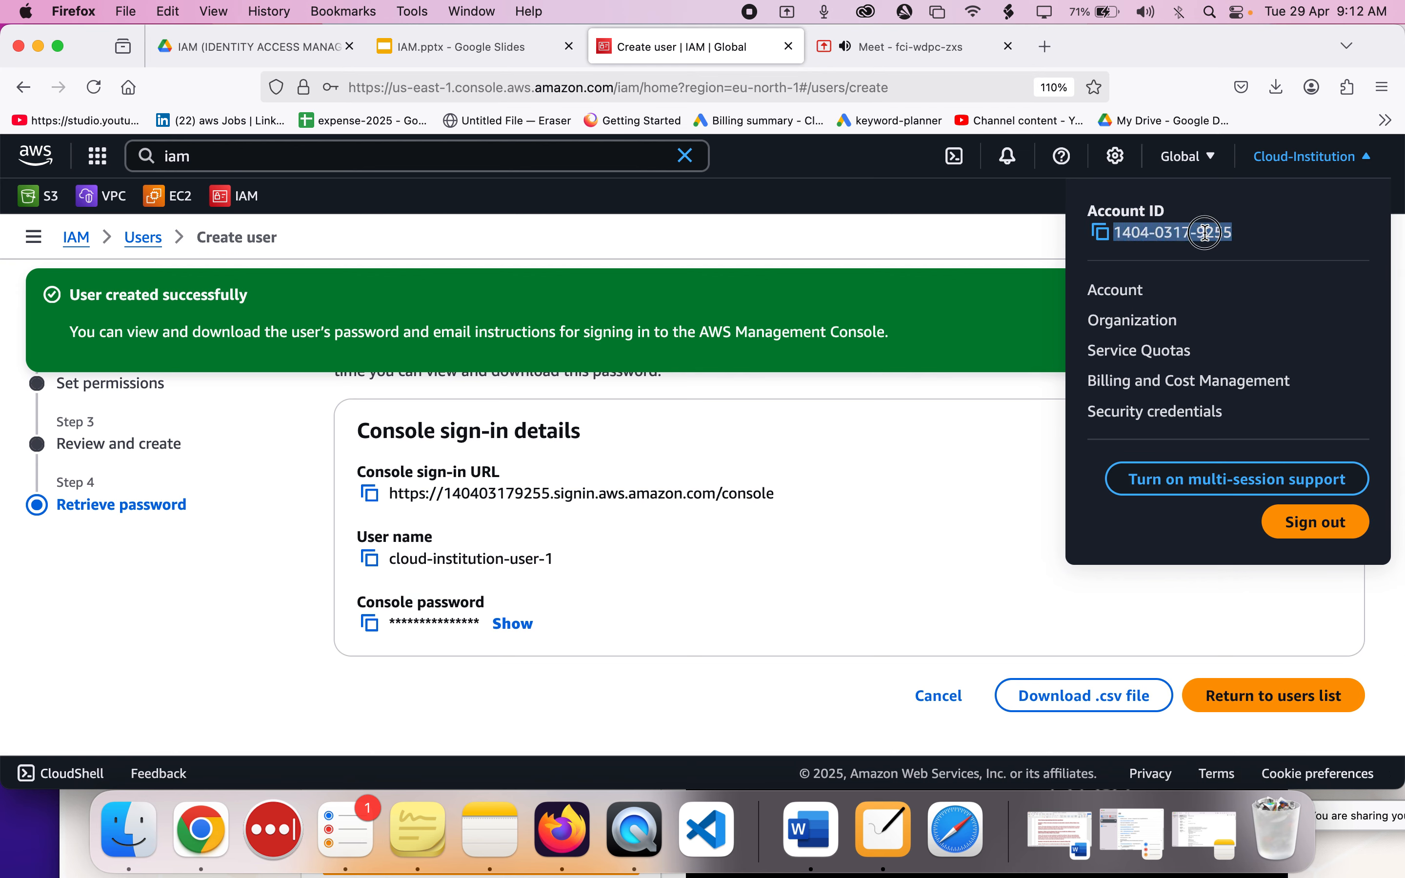
{"action": "left_click", "coordinate": [1105, 234]}
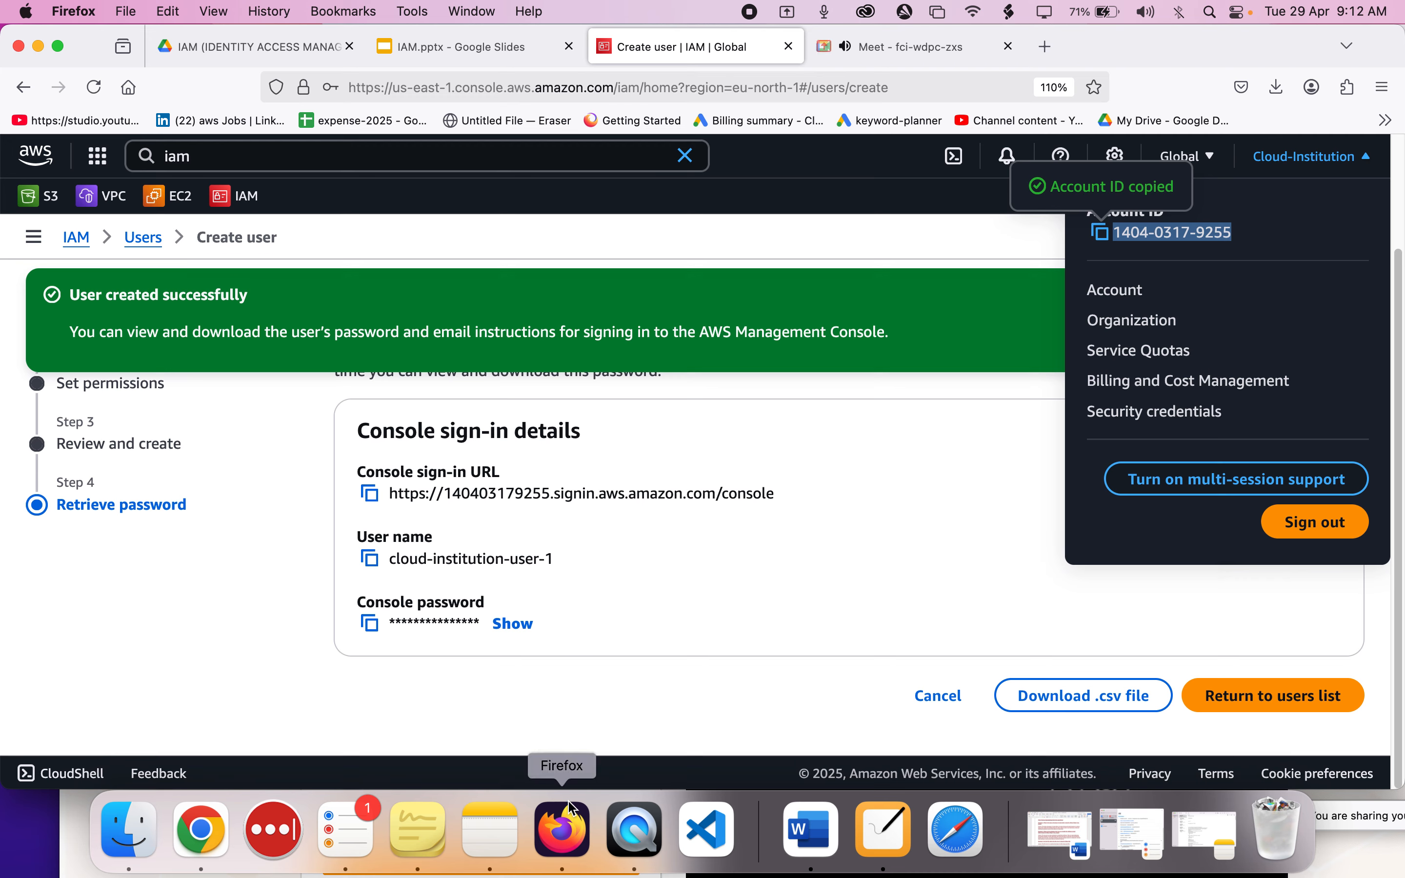
{"action": "right_click", "coordinate": [569, 844]}
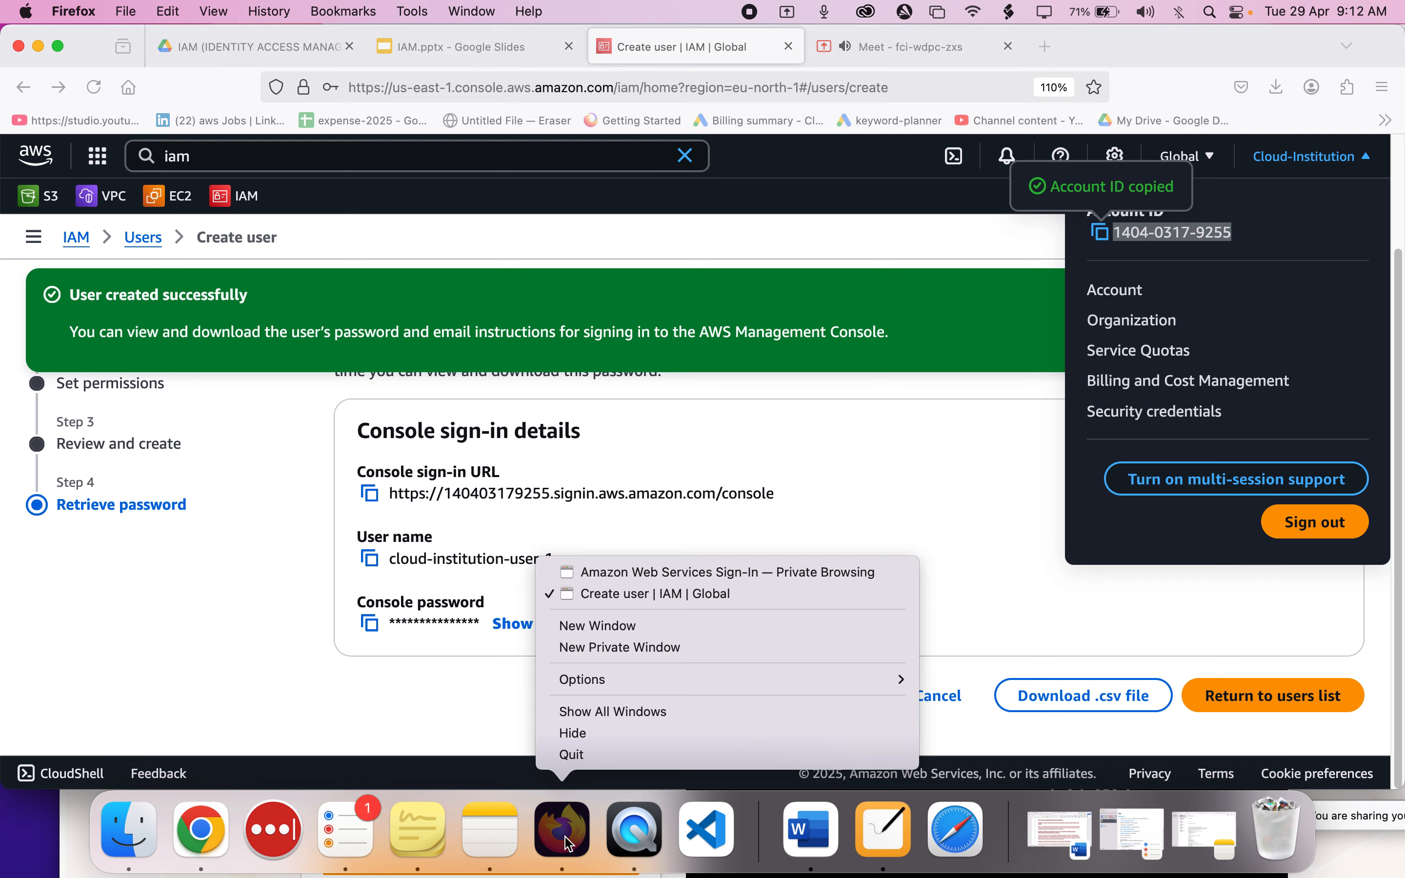
{"action": "left_click", "coordinate": [604, 572]}
{"action": "double_click", "coordinate": [448, 564]}
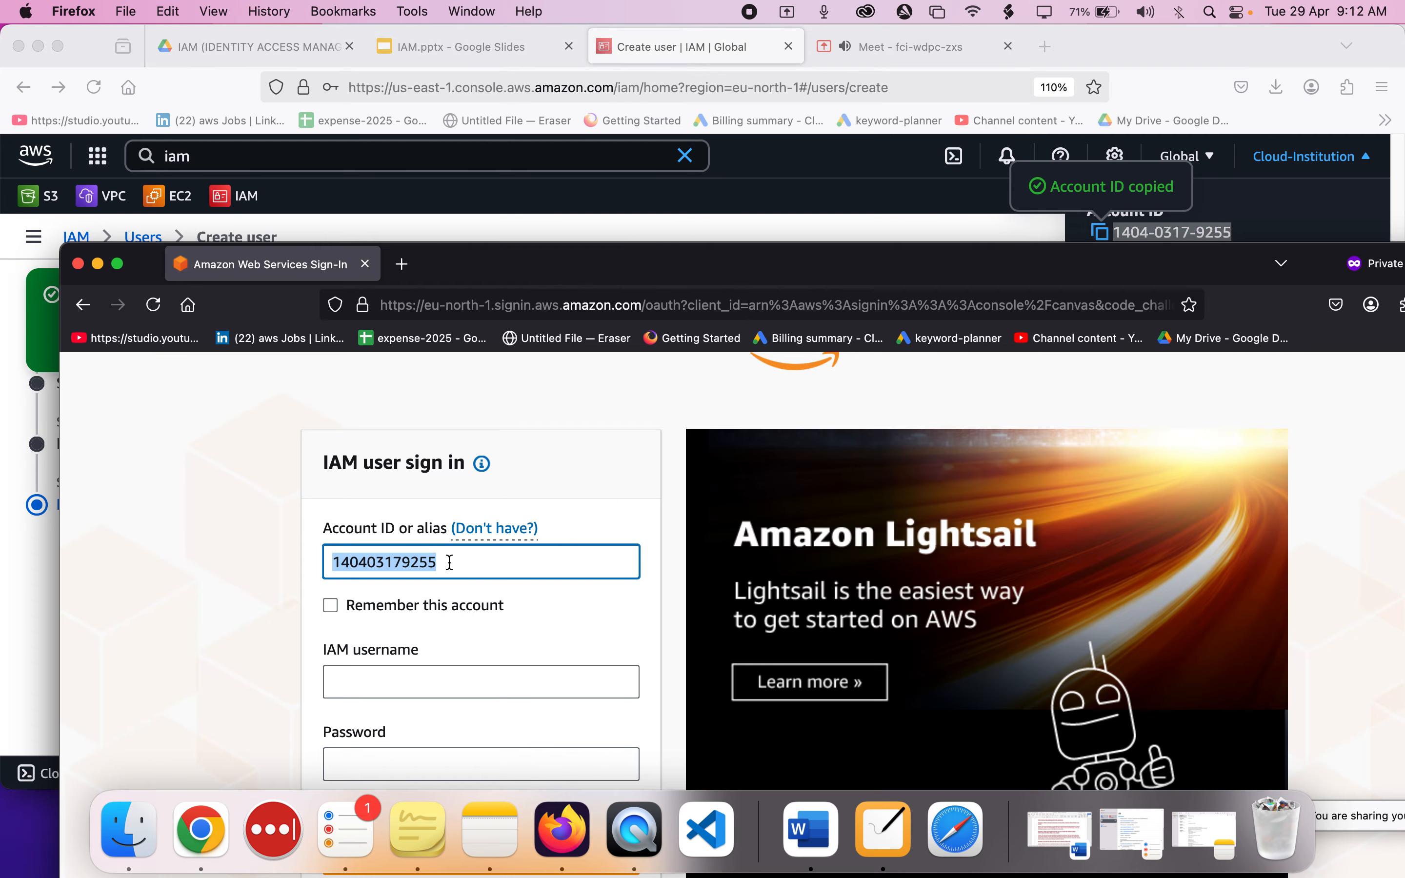
Reposition the sign-in and console windows and copy the new user's user name from the console sign-in details.
{"action": "left_click", "coordinate": [494, 256]}
{"action": "left_click_drag", "start_coordinate": [493, 257], "coordinate": [903, 49]}
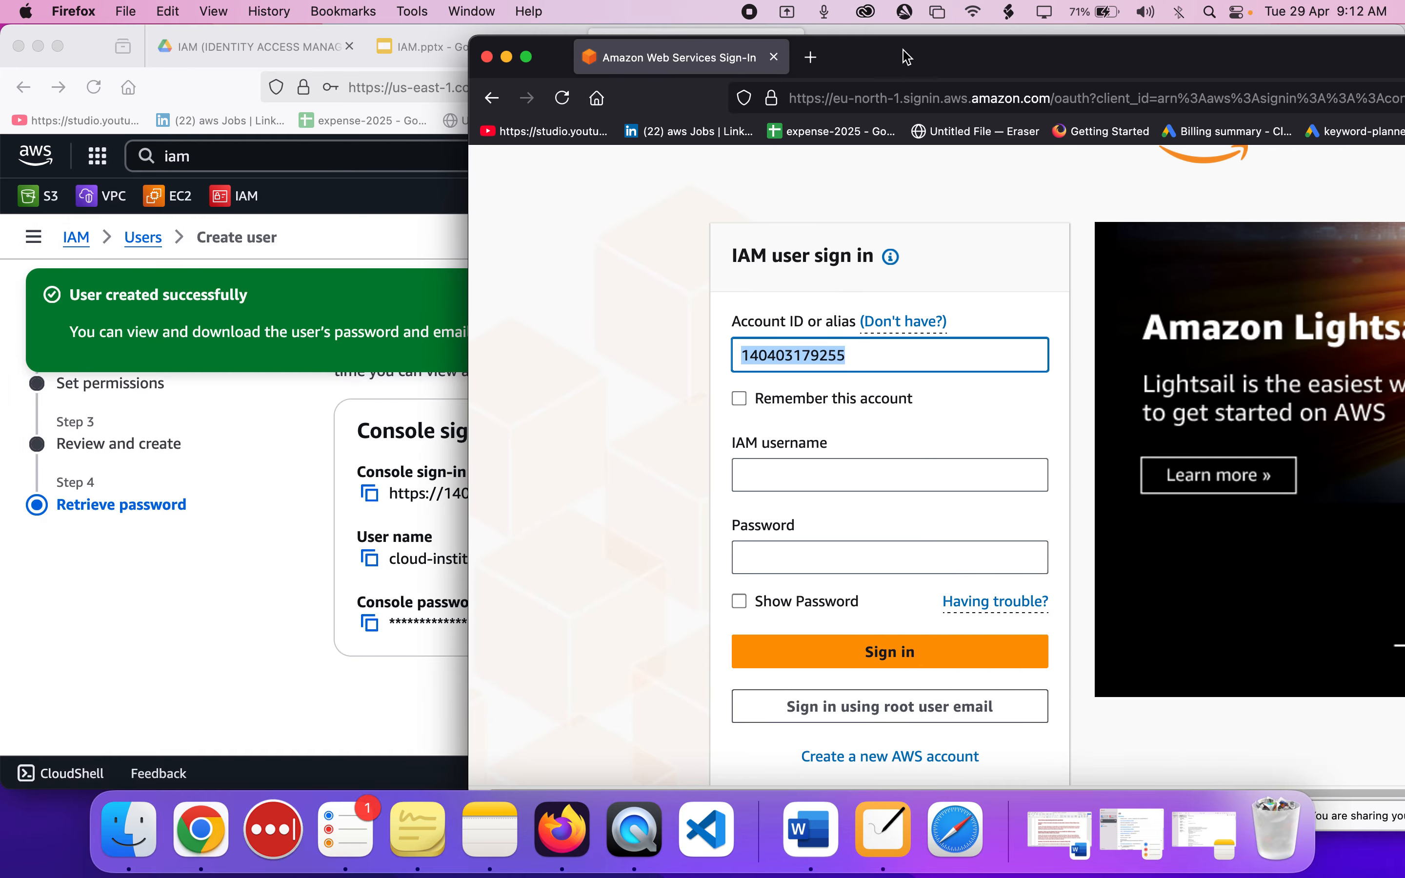
{"action": "left_click", "coordinate": [347, 384]}
{"action": "left_click_drag", "start_coordinate": [1208, 44], "coordinate": [868, 50]}
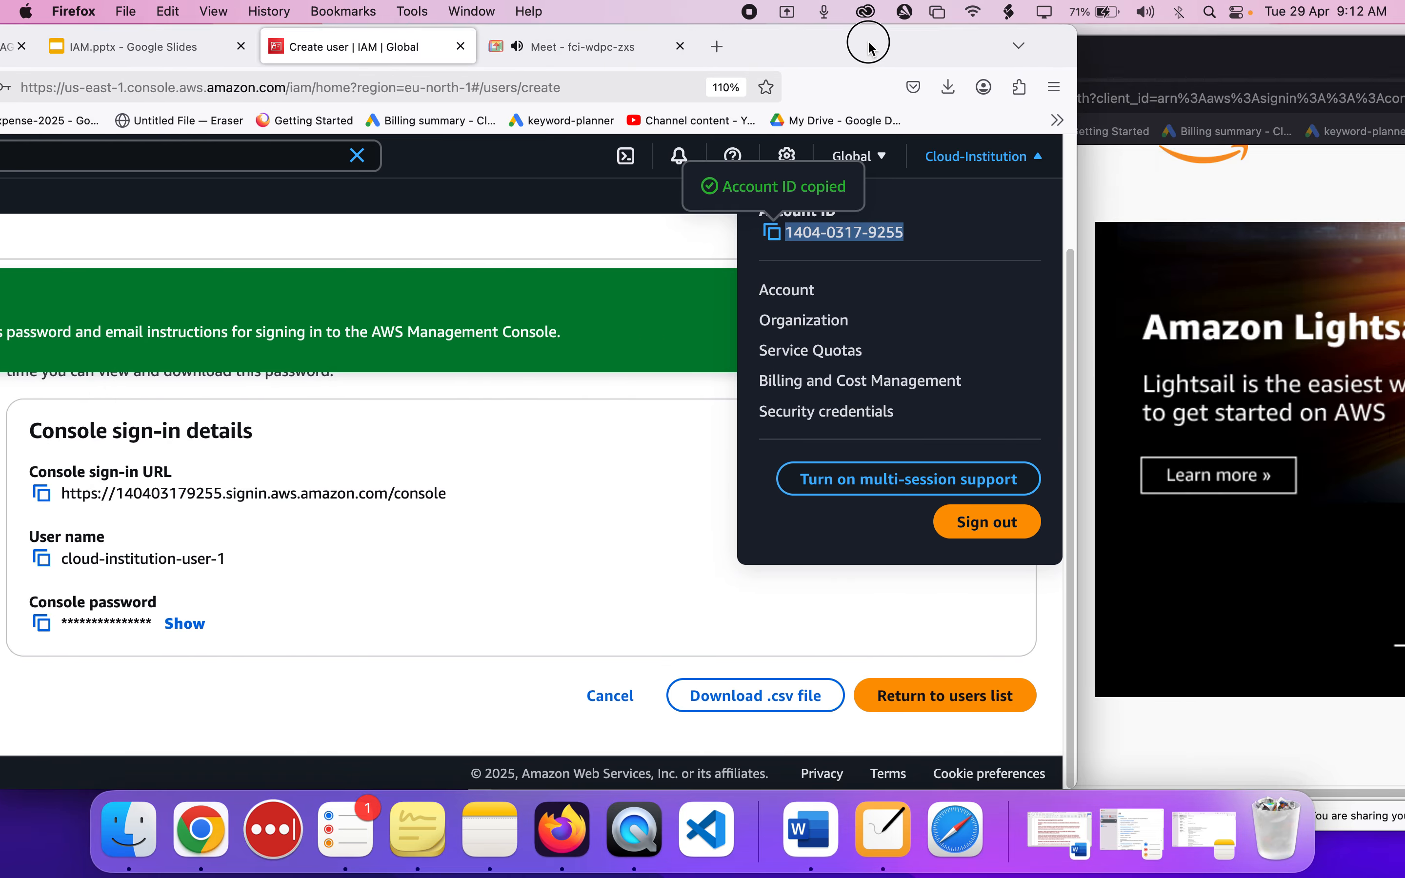
{"action": "left_click", "coordinate": [44, 559]}
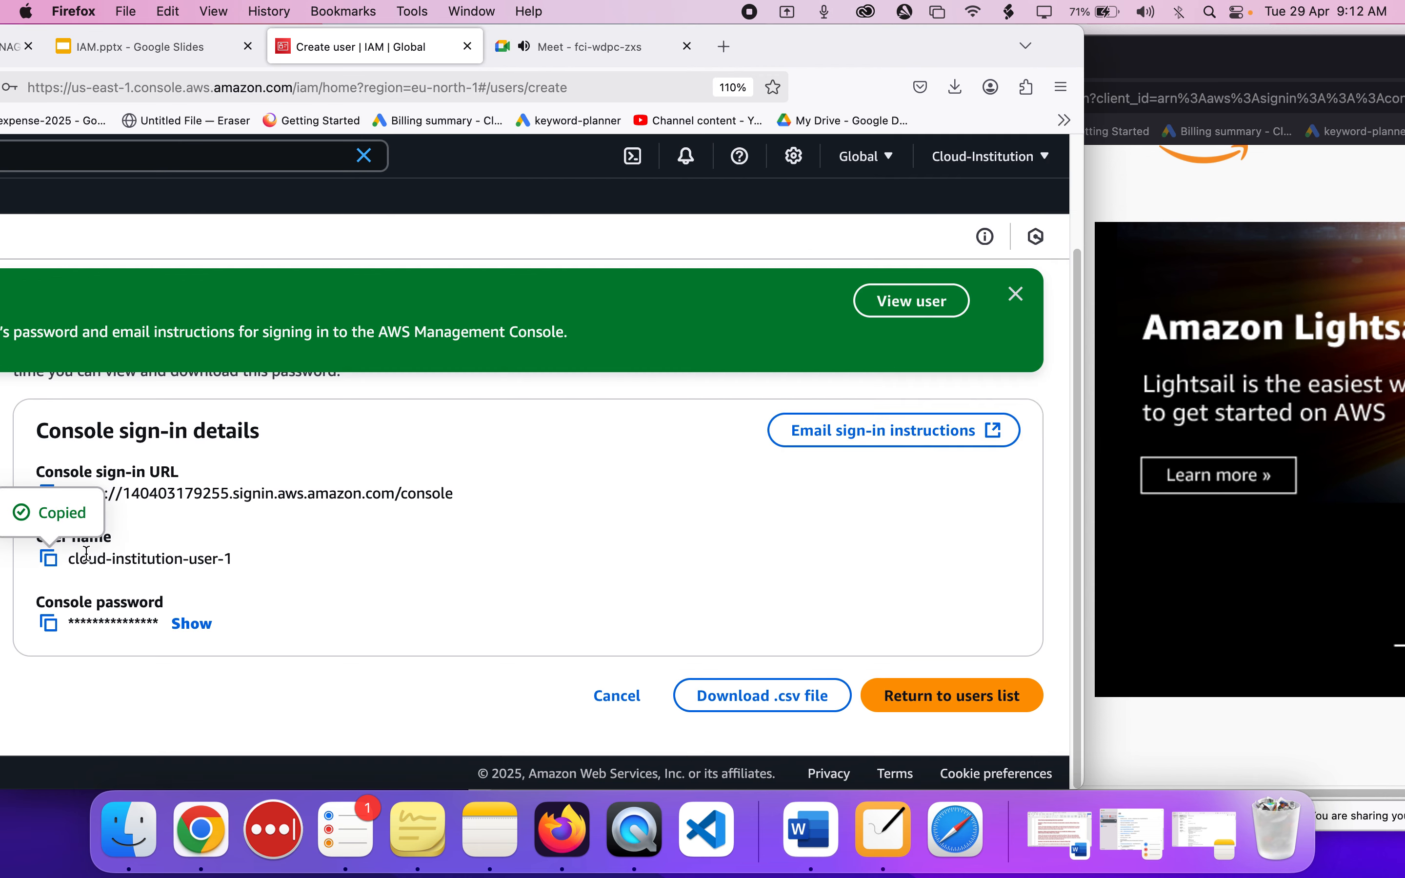
Bring the sign-in window into view, enter cloud-institution-user-1 as the IAM username and move to the password field.
{"action": "left_click_drag", "start_coordinate": [1307, 59], "coordinate": [994, 34]}
{"action": "left_click", "coordinate": [641, 479]}
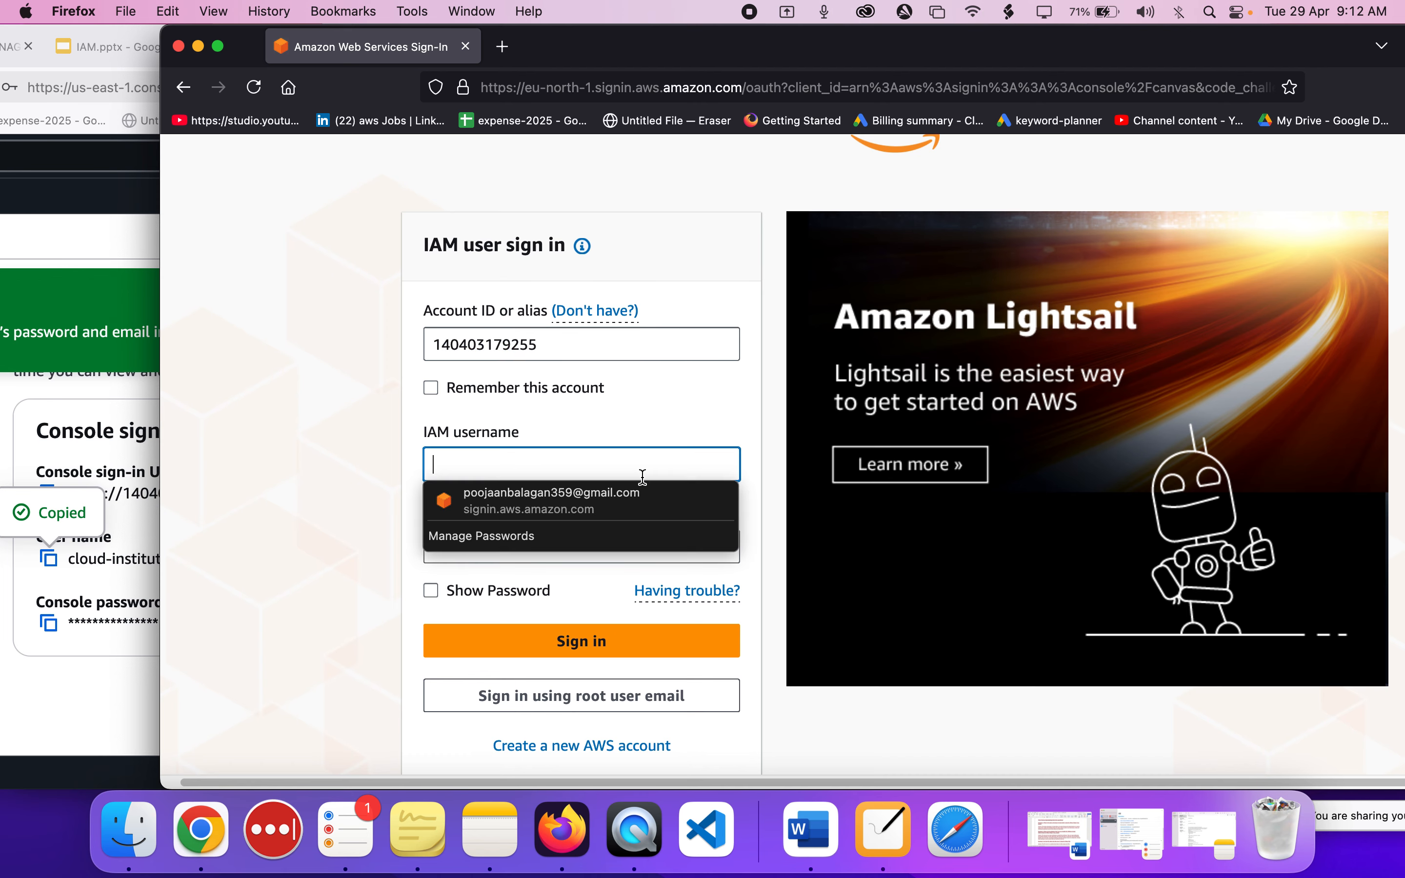
{"action": "key", "text": "super+v"}
{"action": "key", "text": "Tab"}
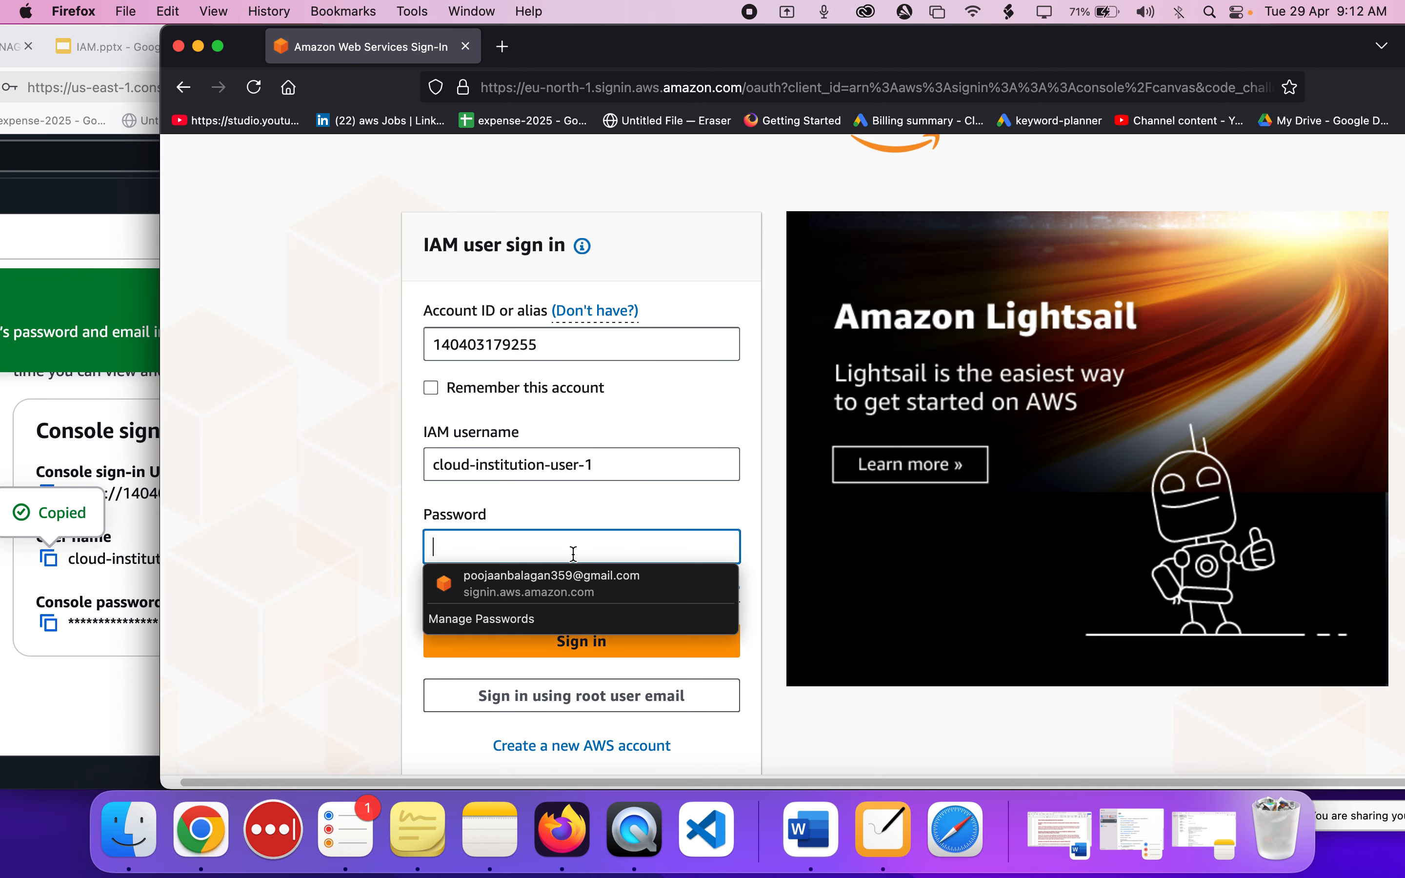
Copy the console password from the new user's sign-in details and paste it into the sign-in form's password field.
{"action": "left_click", "coordinate": [65, 619]}
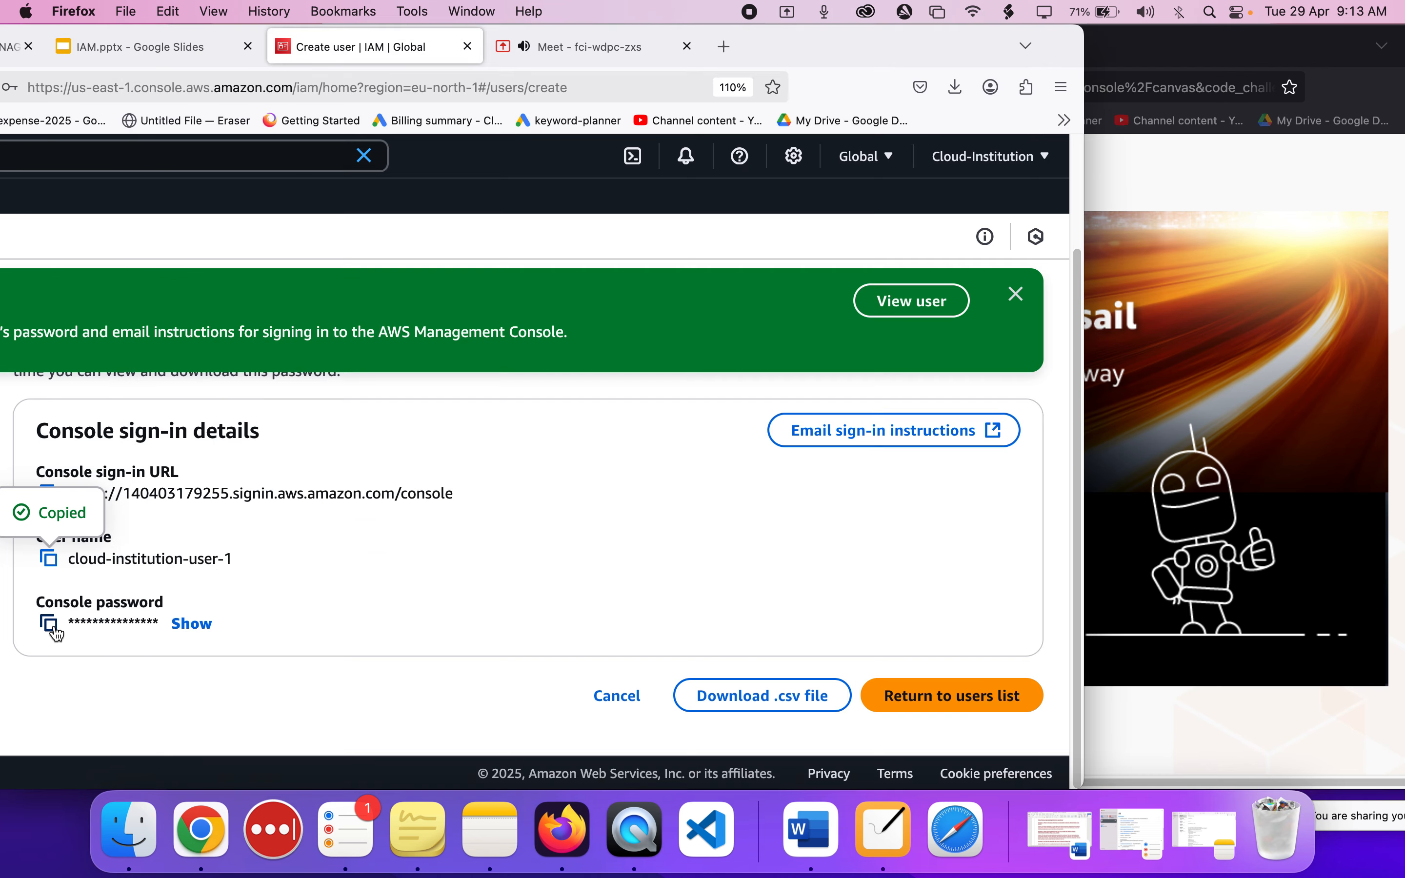
{"action": "left_click", "coordinate": [50, 624]}
{"action": "left_click", "coordinate": [1125, 488]}
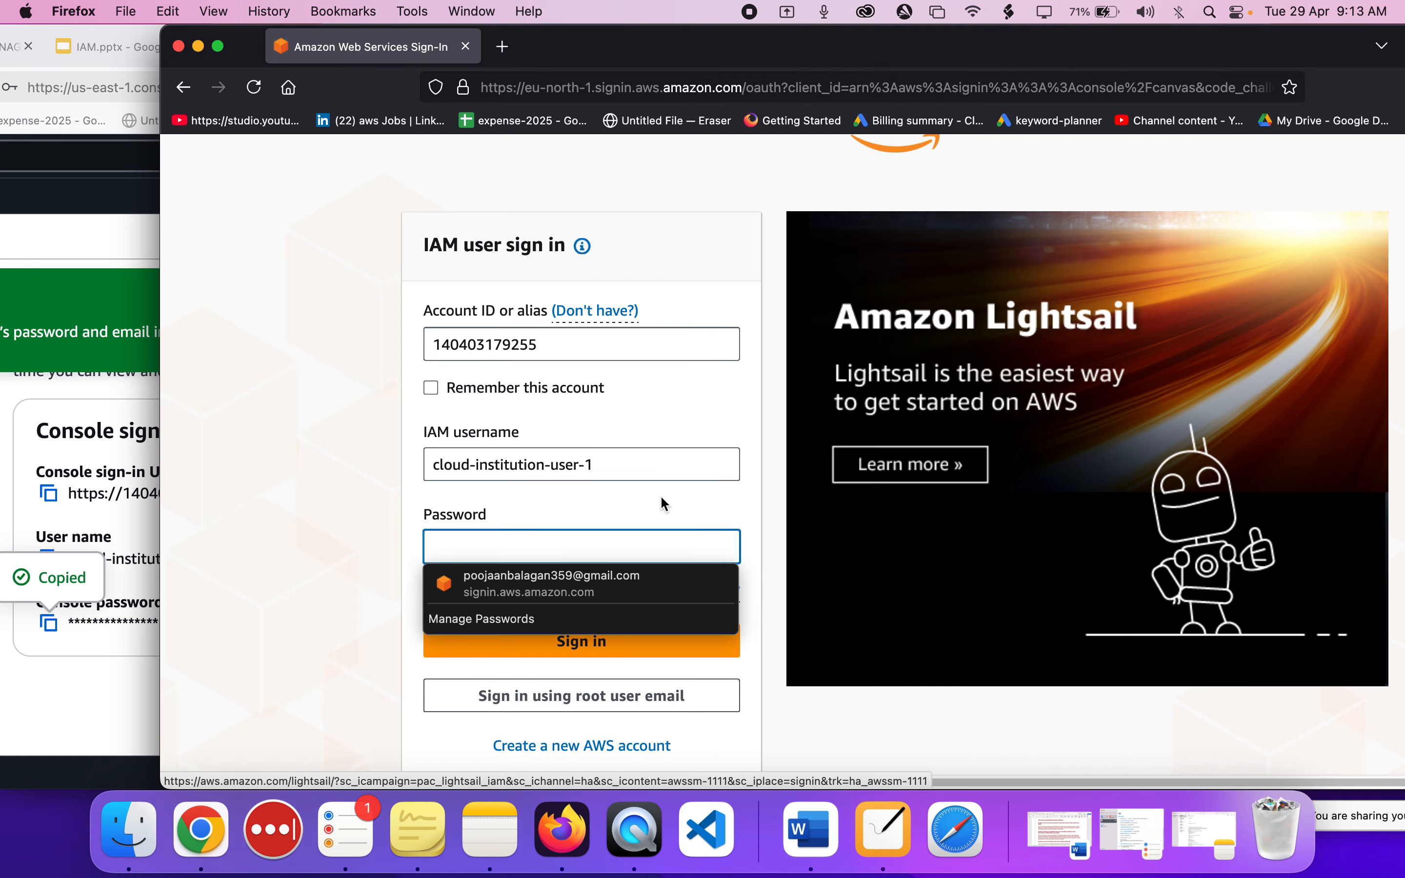
{"action": "key", "text": "super+v"}
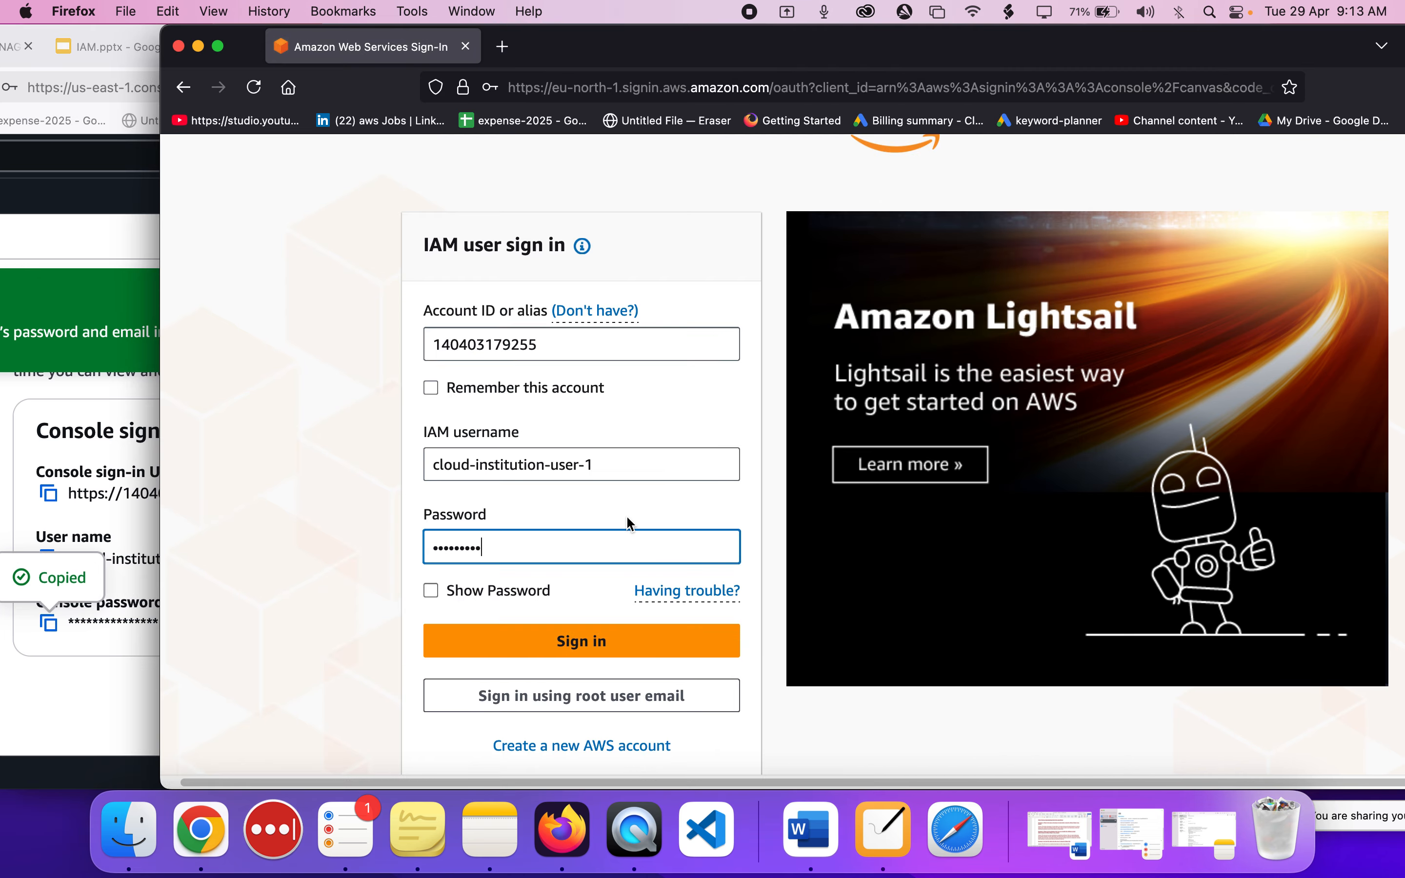
Reveal the console password in the sign-in details and on the sign-in form and compare the two.
{"action": "left_click", "coordinate": [69, 670]}
{"action": "left_click", "coordinate": [187, 623]}
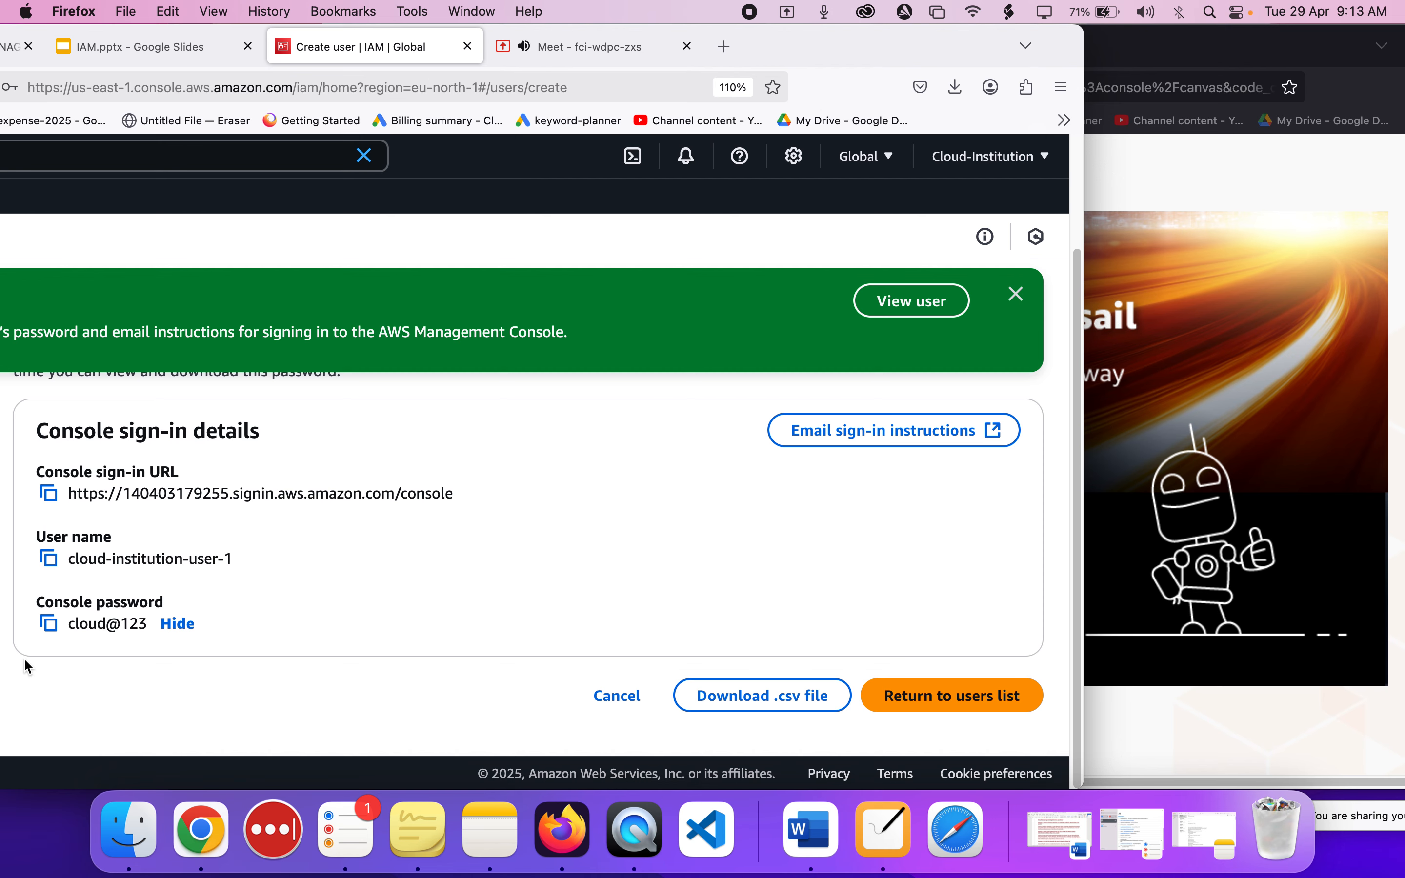
{"action": "left_click_drag", "start_coordinate": [72, 628], "coordinate": [121, 617]}
{"action": "left_click", "coordinate": [1226, 396]}
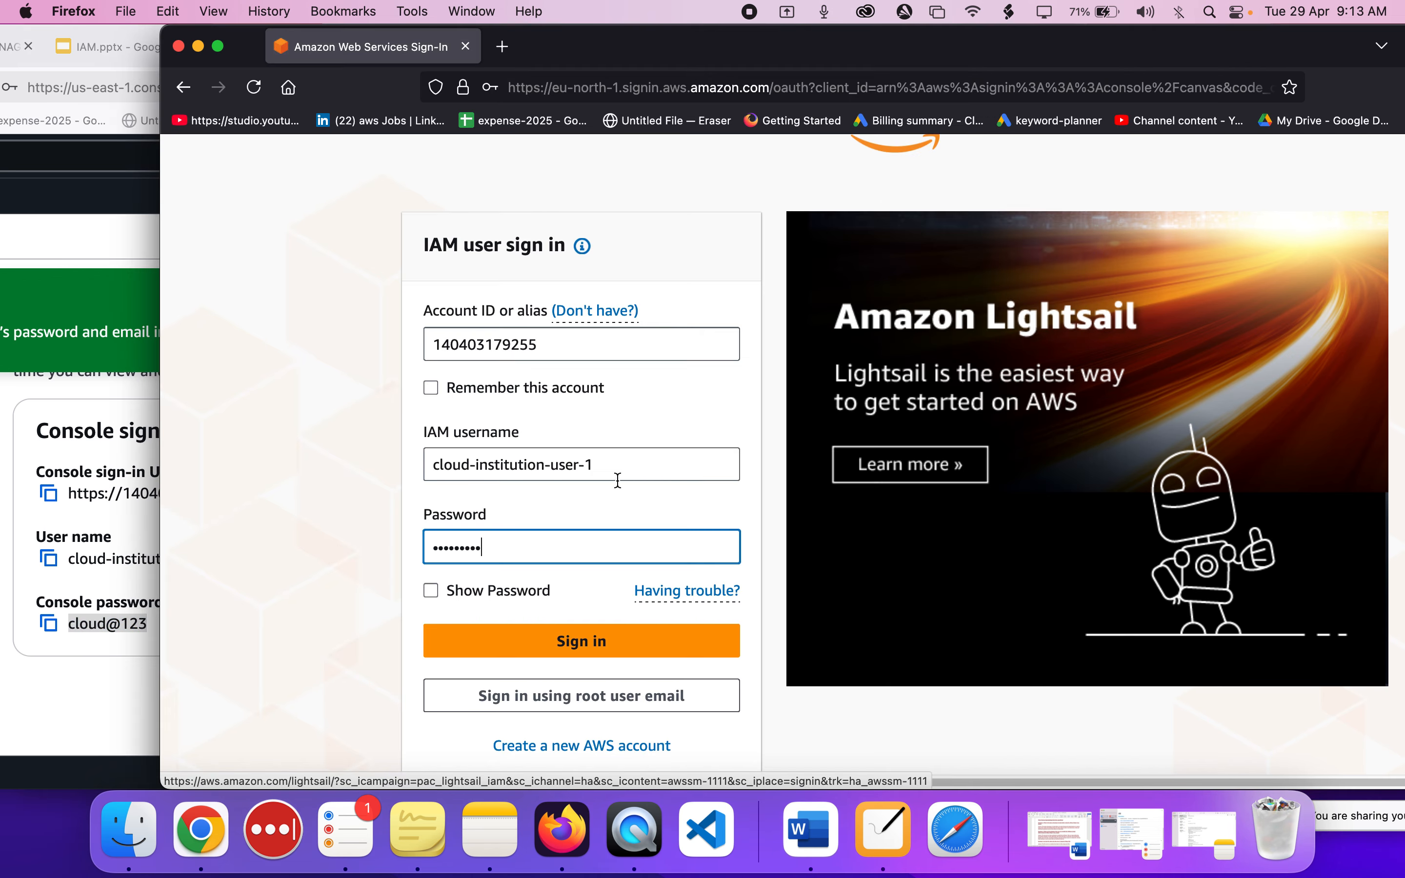
{"action": "left_click", "coordinate": [477, 581]}
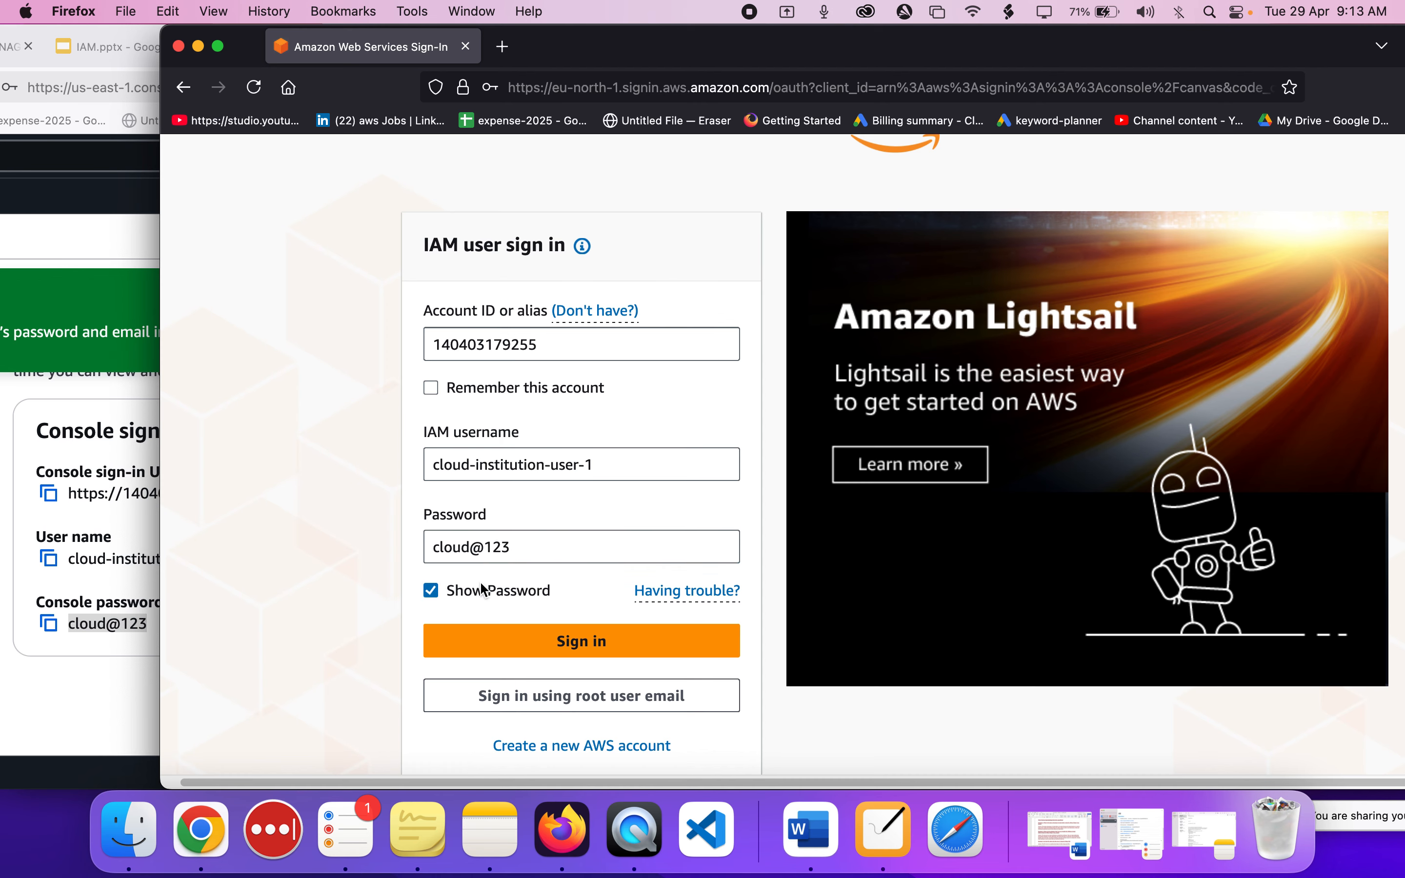
{"action": "left_click_drag", "start_coordinate": [436, 549], "coordinate": [514, 551]}
{"action": "left_click", "coordinate": [514, 551]}
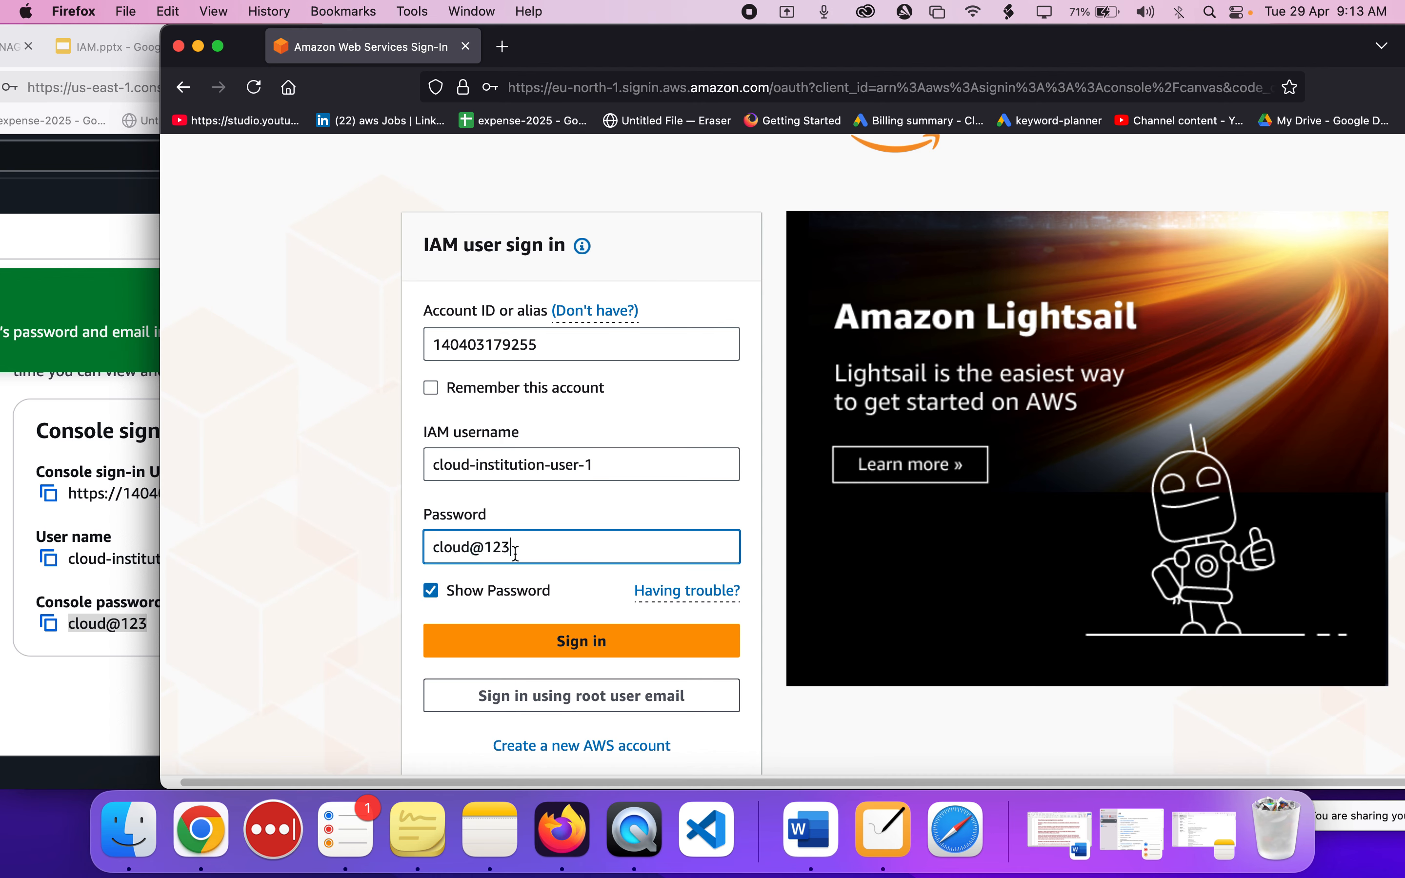
Submit the IAM user sign-in form for cloud-institution-user-1.
{"action": "scroll", "coordinate": [514, 554], "scroll_direction": "down", "scroll_amount": 3}
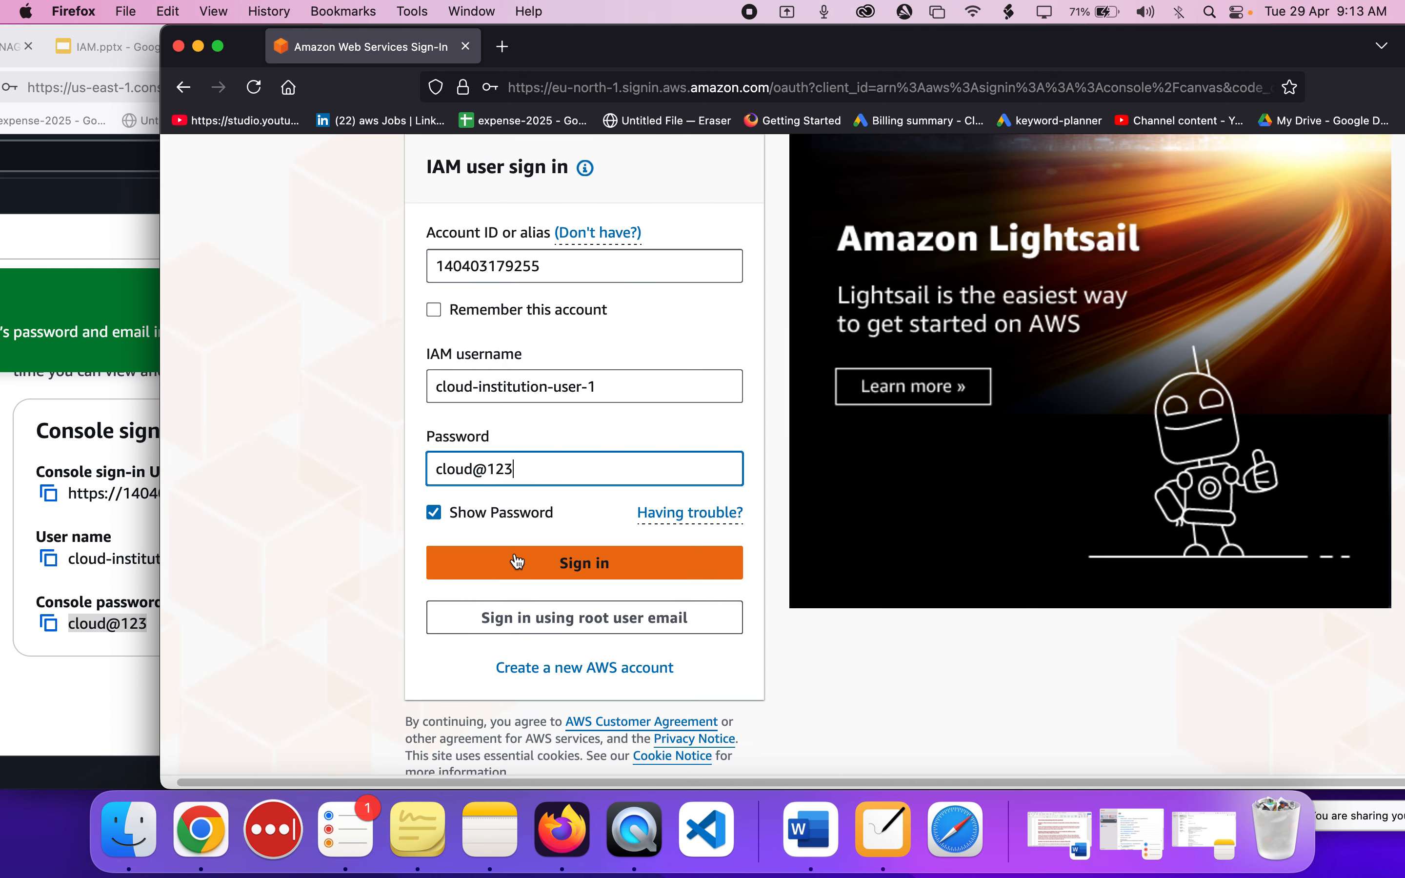
{"action": "left_click", "coordinate": [345, 581]}
{"action": "left_click", "coordinate": [608, 562]}
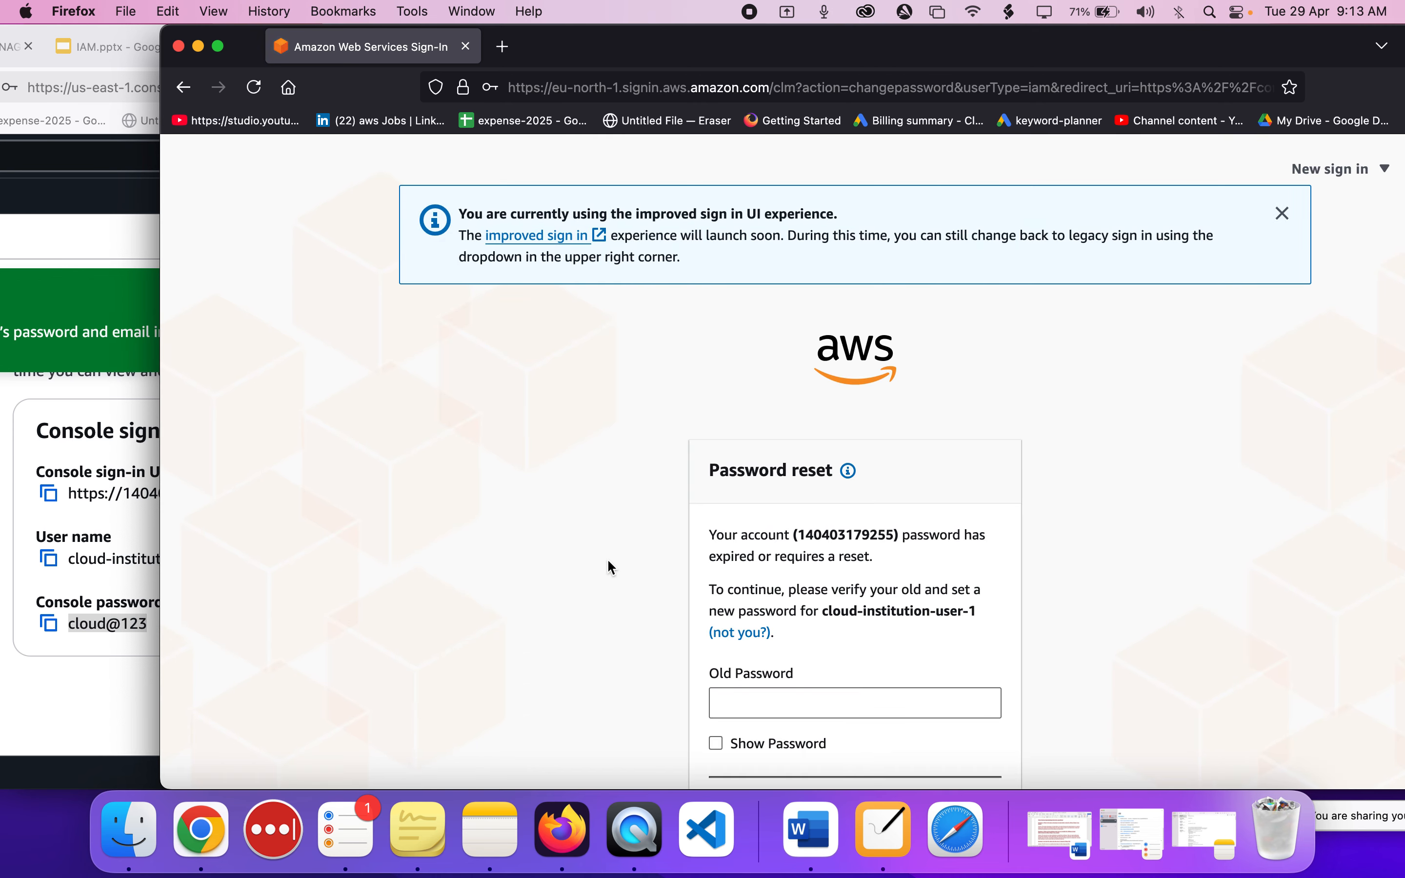
Paste the copied console password into the Old Password field of the password reset form, reveal it and mask it again.
{"action": "scroll", "coordinate": [608, 558], "scroll_direction": "down", "scroll_amount": 5}
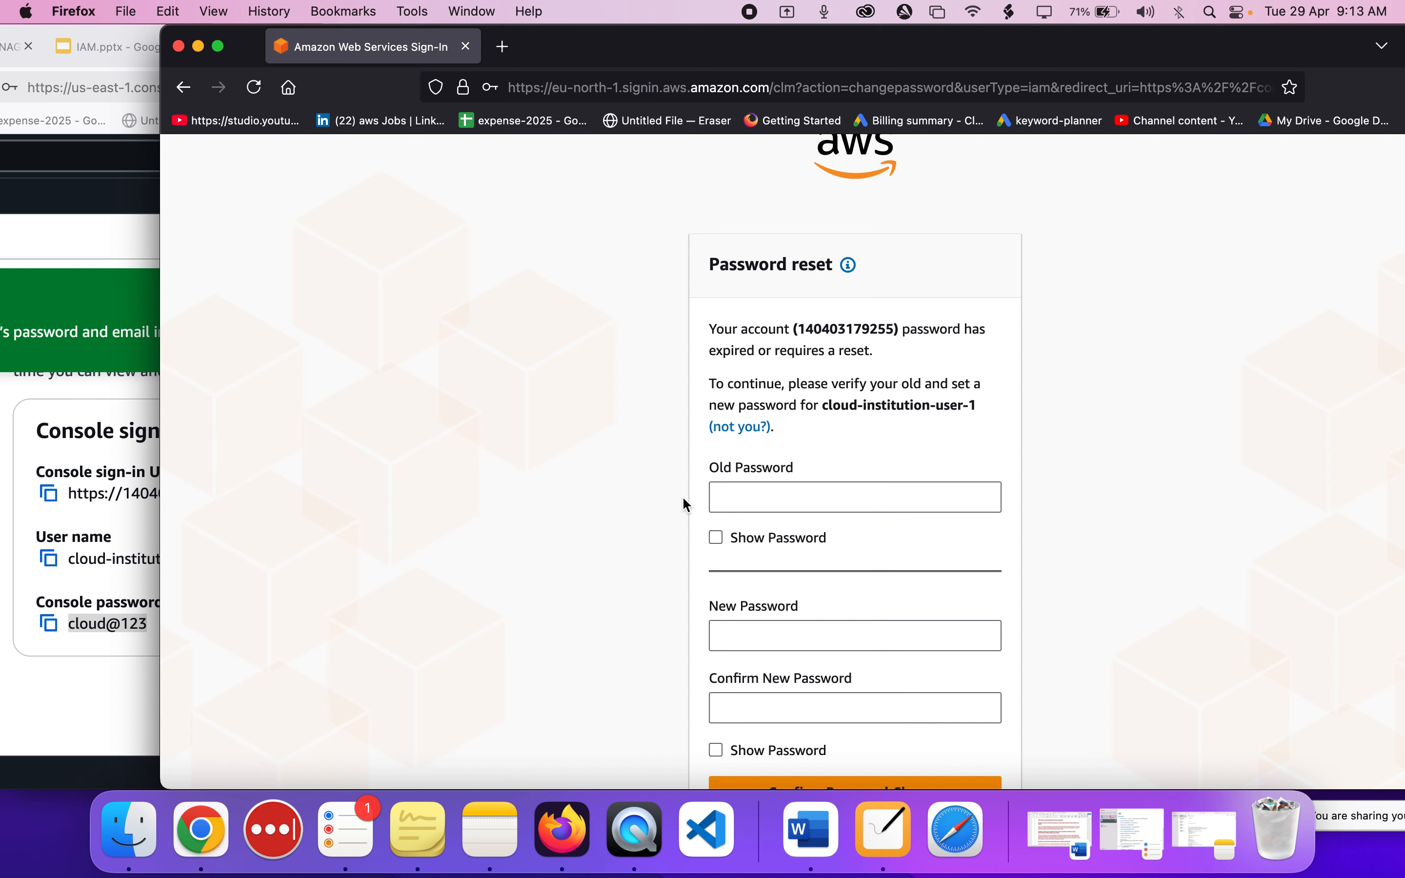
{"action": "left_click", "coordinate": [729, 485]}
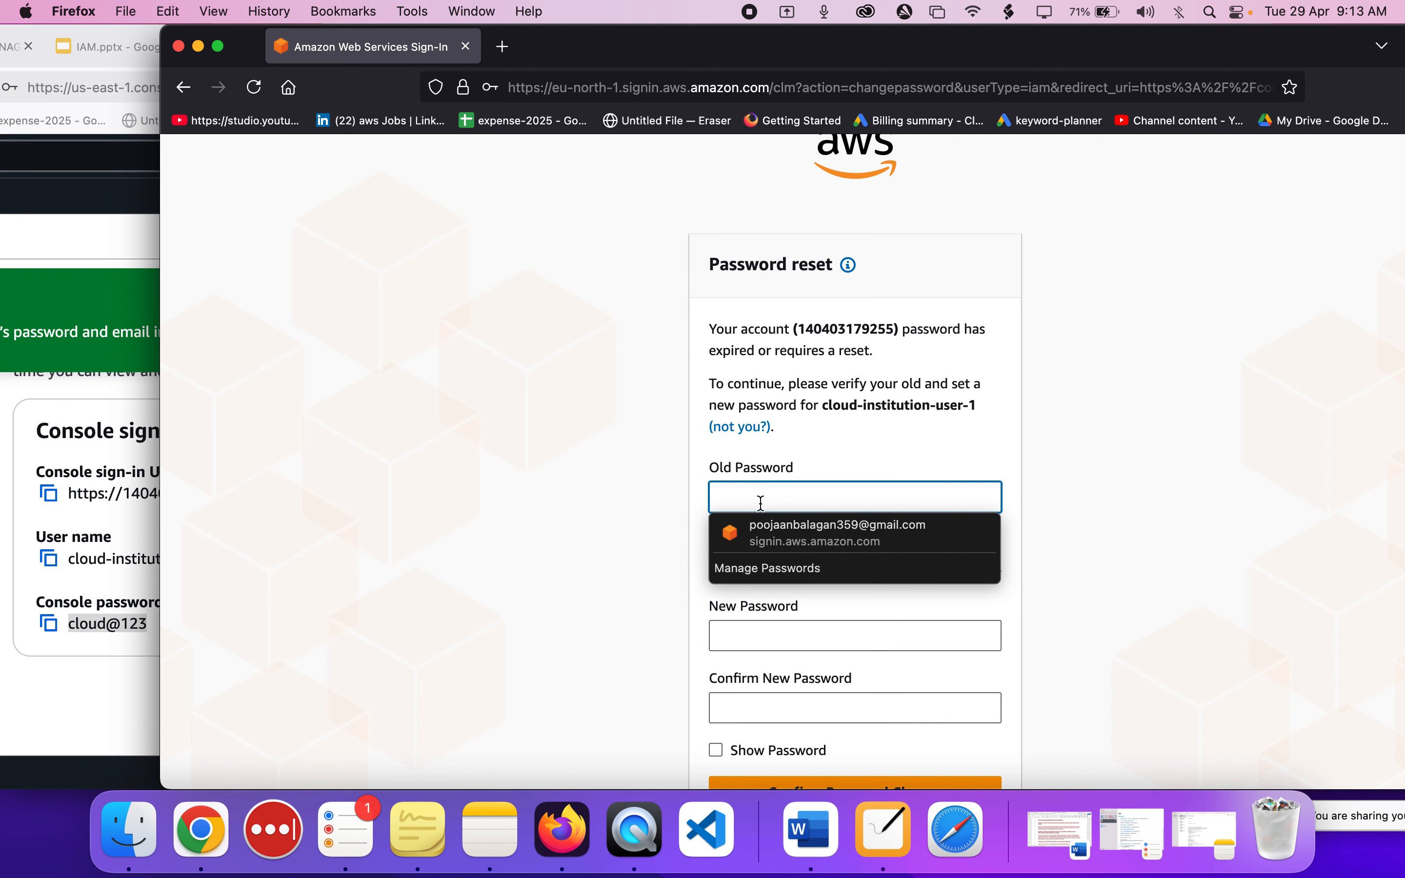
{"action": "left_click", "coordinate": [908, 505]}
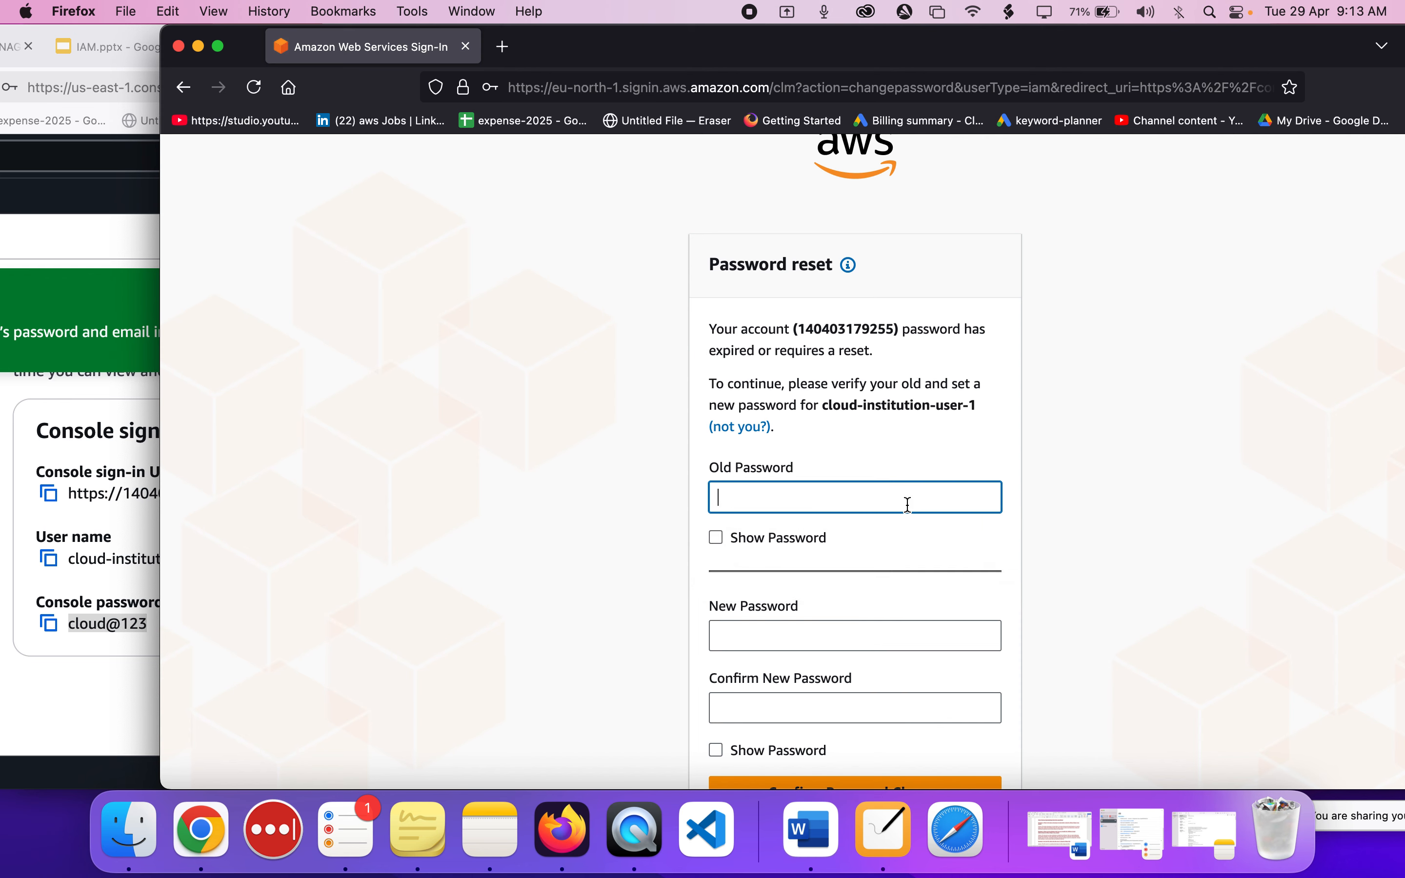
{"action": "left_click", "coordinate": [745, 543]}
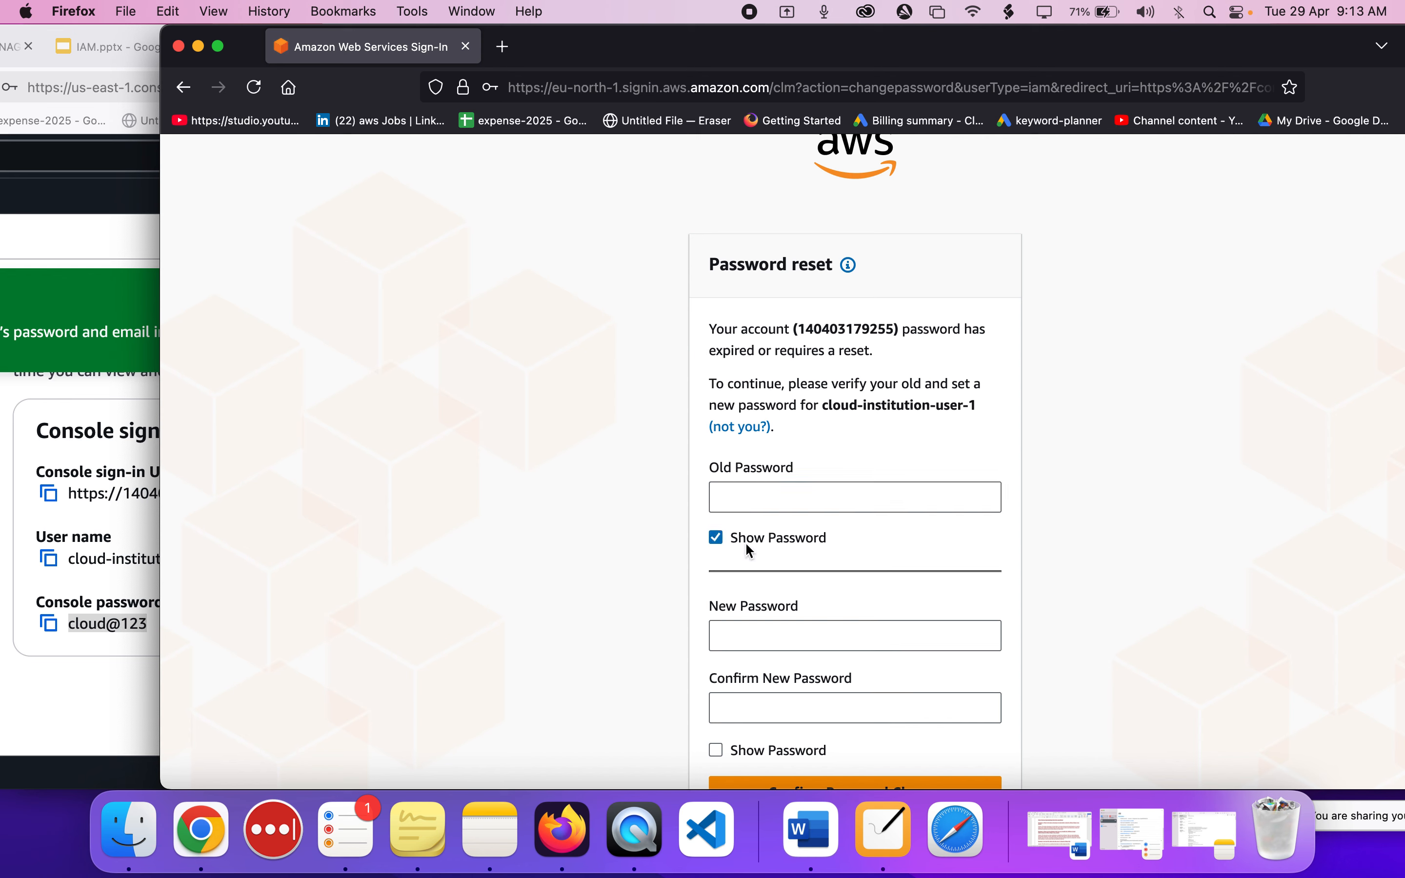
{"action": "left_click", "coordinate": [746, 509]}
{"action": "key", "text": "super+v"}
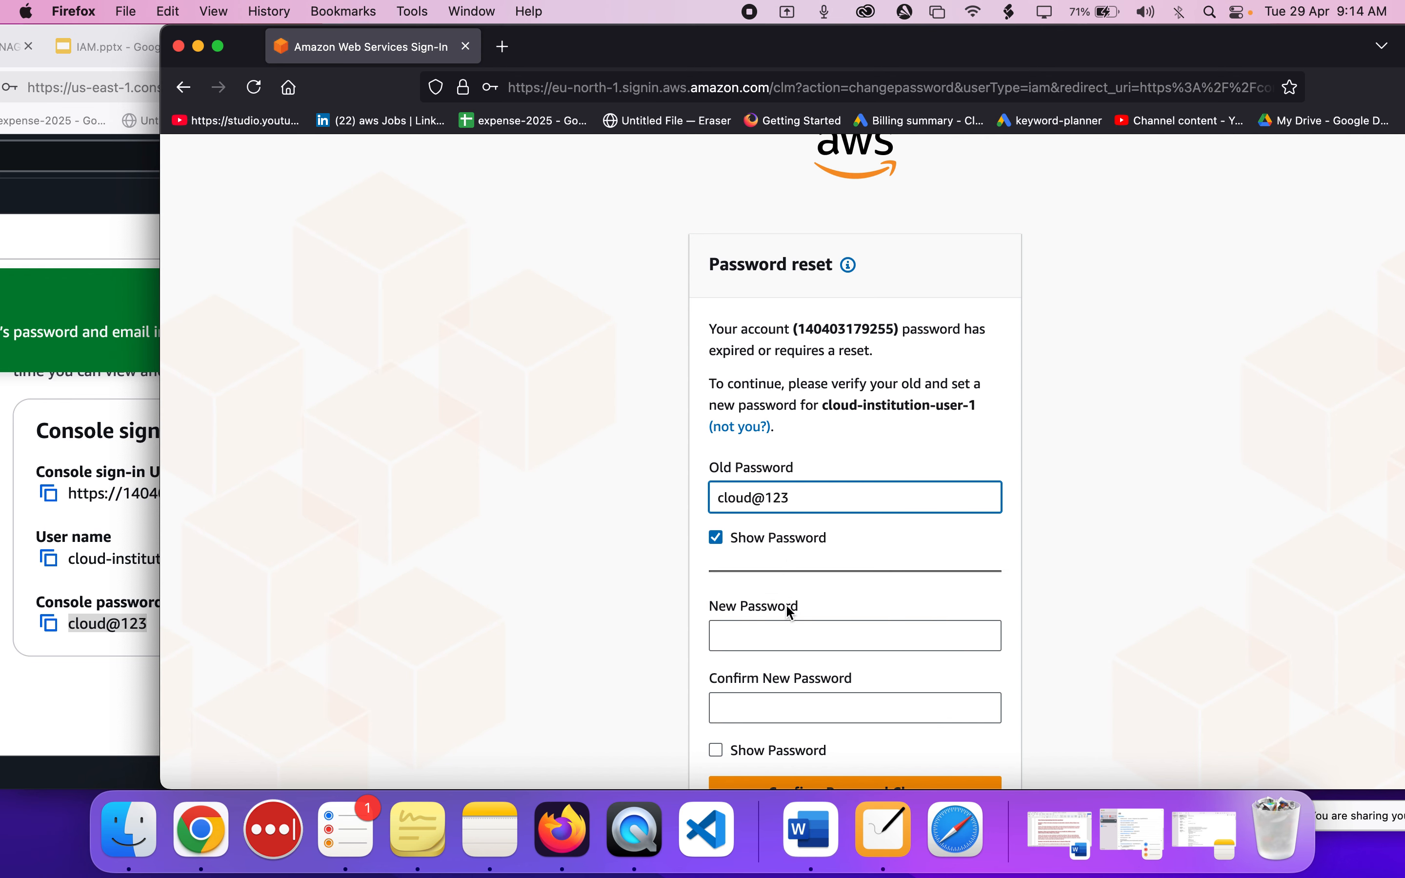
{"action": "left_click", "coordinate": [783, 627]}
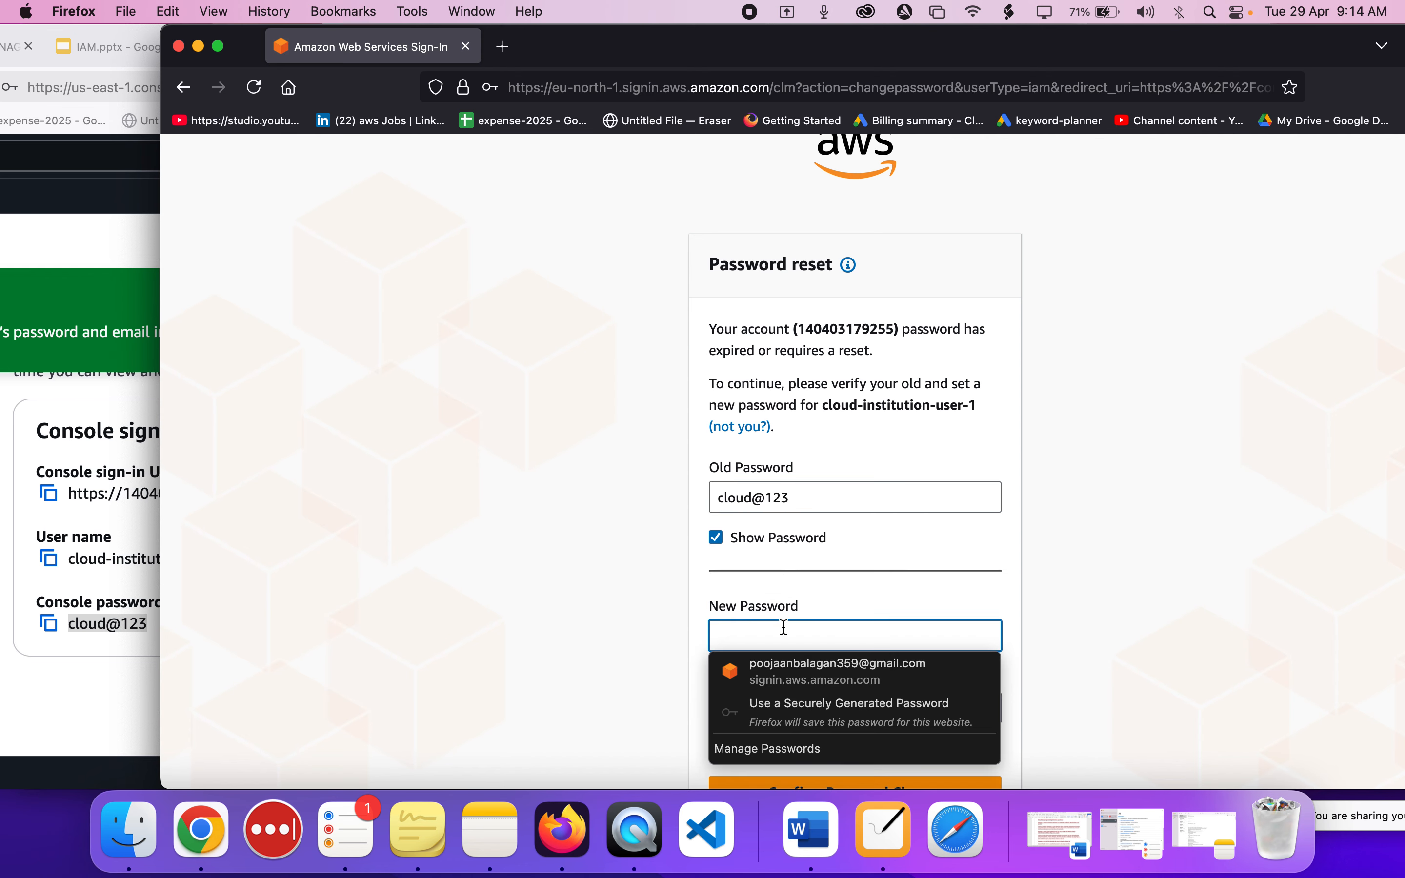
{"action": "left_click", "coordinate": [717, 538]}
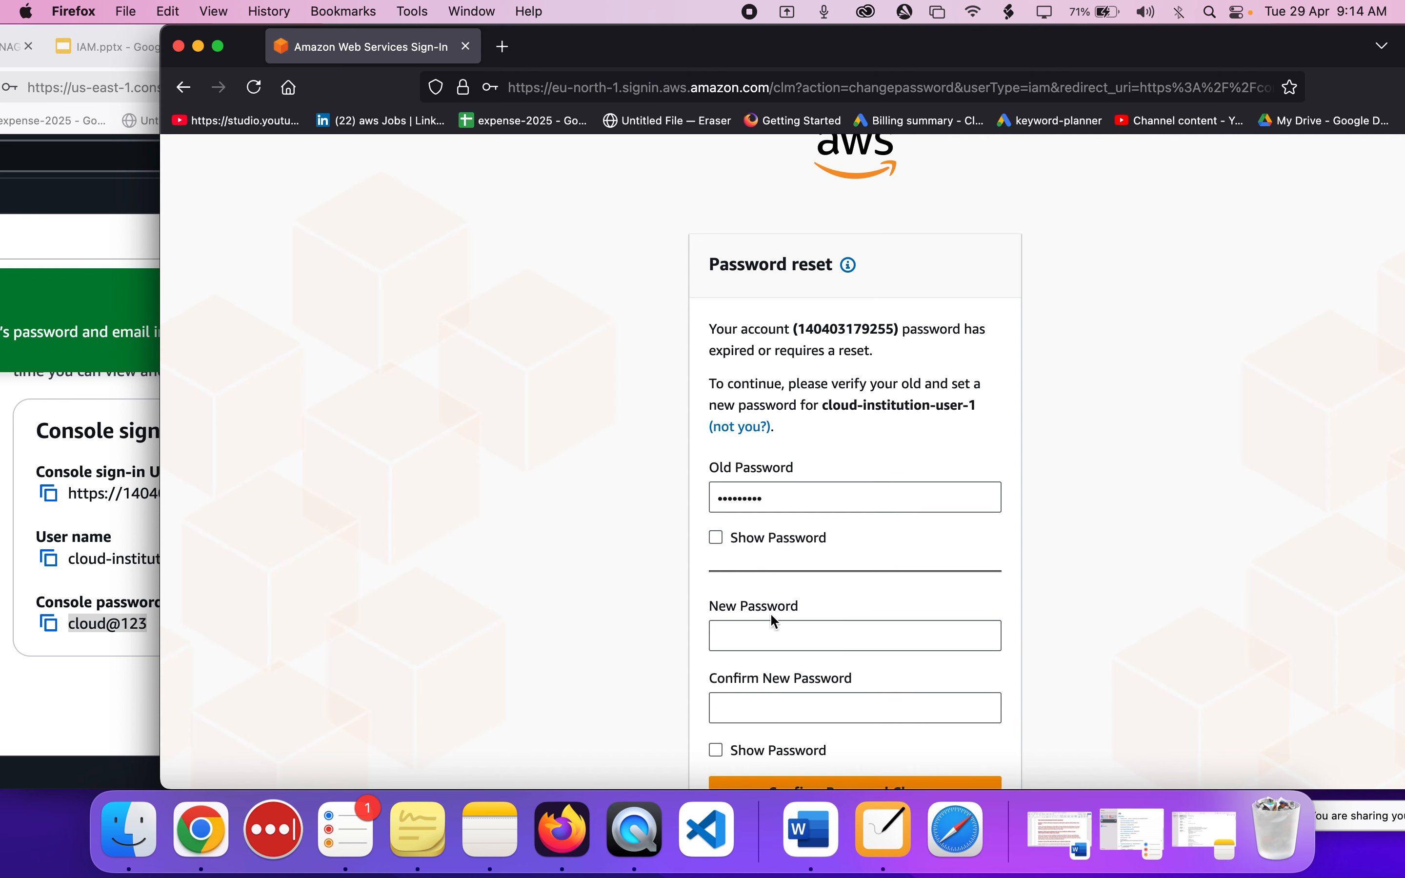
Enter a new account password in the New Password field and move on to its confirmation field.
{"action": "left_click", "coordinate": [768, 639]}
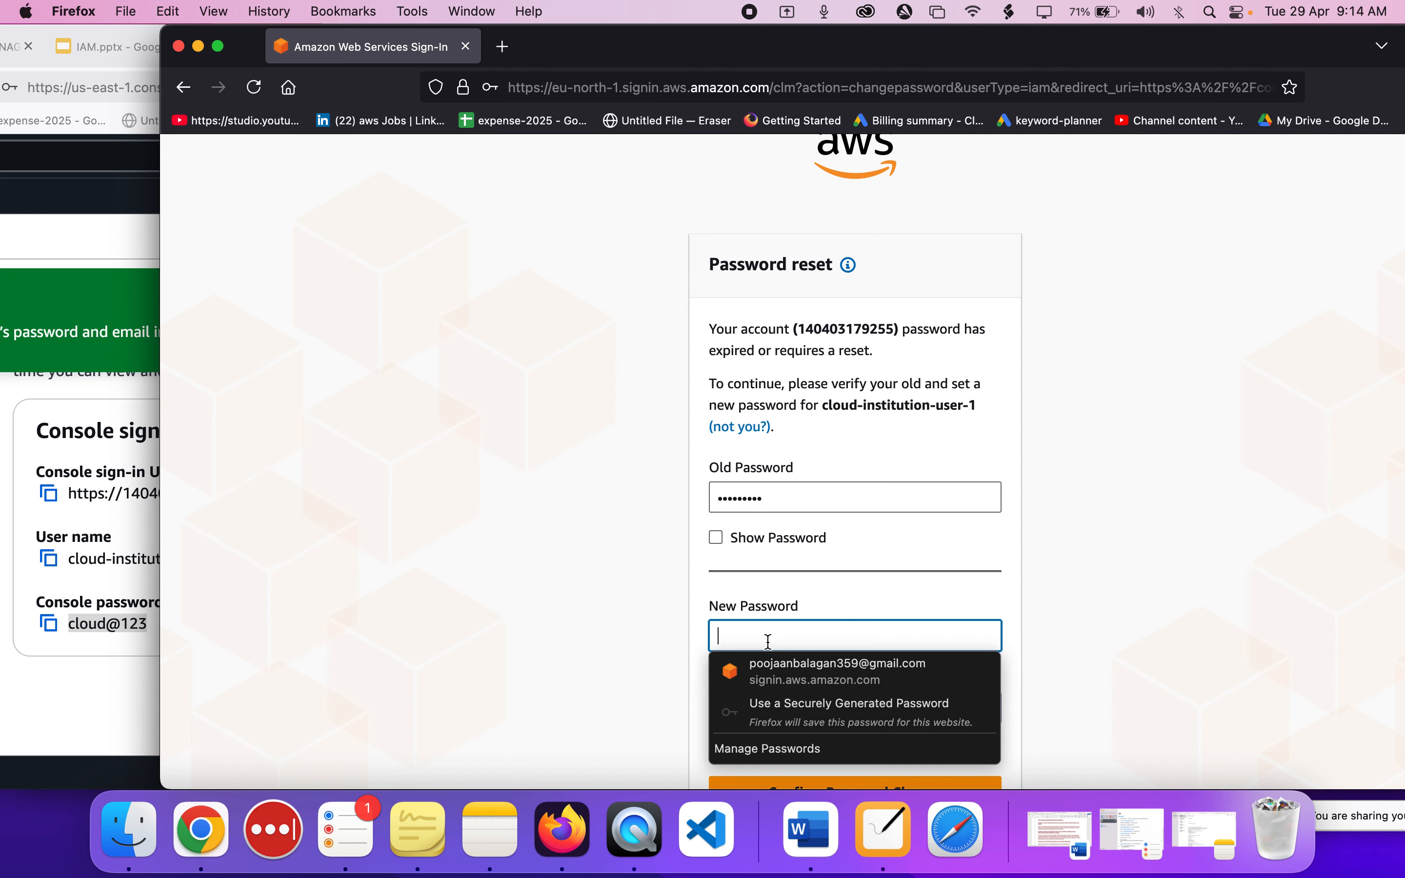
{"action": "type", "text": "••••••"}
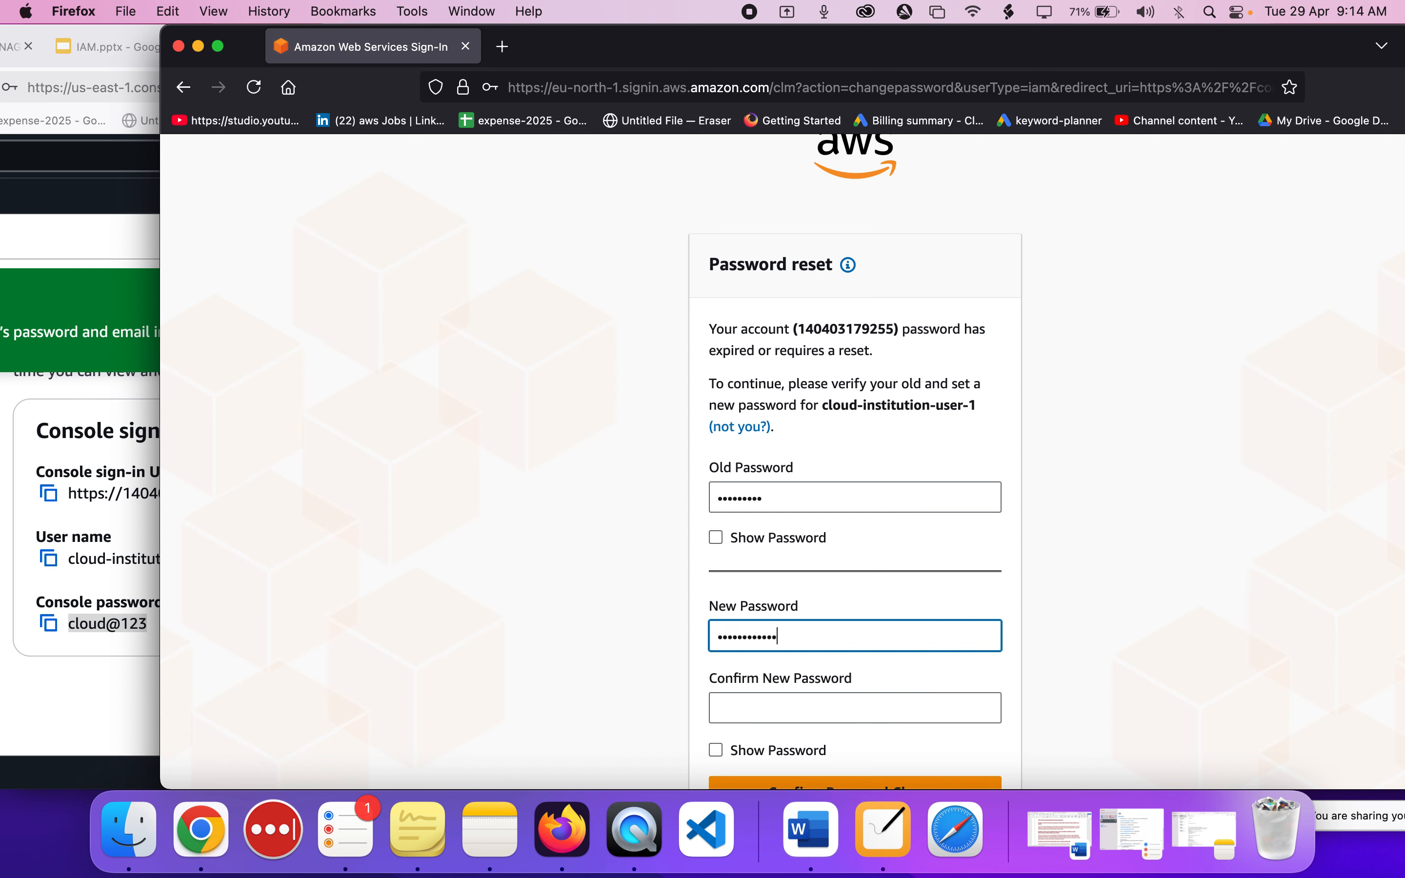
{"action": "type", "text": "••••"}
{"action": "key", "text": "Tab"}
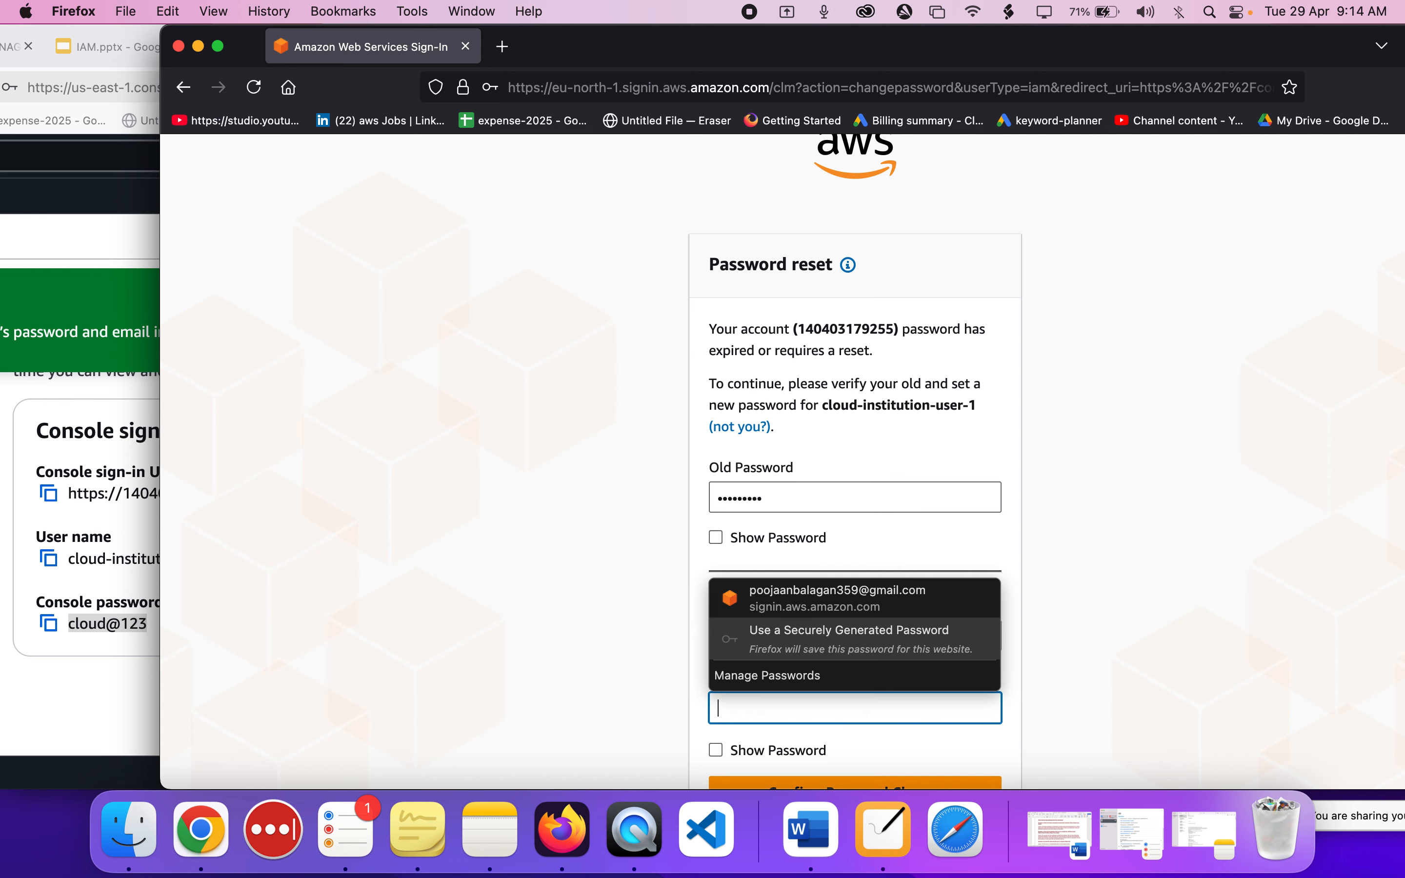
Try to enter the new password in the Confirm New Password field and submit the password change.
{"action": "type", "text": "•••••"}
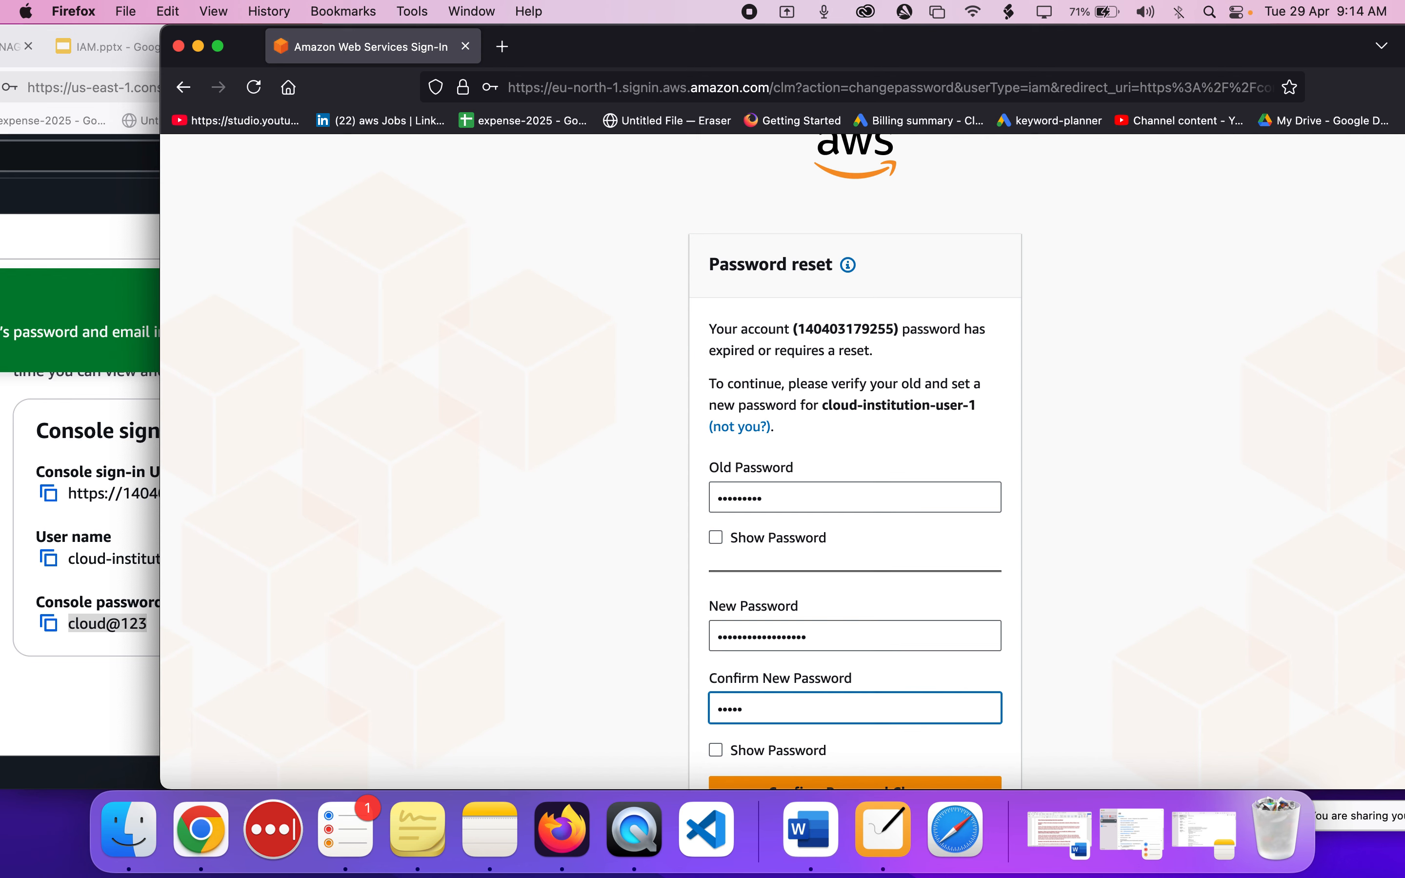
{"action": "key", "text": "BackSpace"}
{"action": "key", "text": "BackSpace"}
{"action": "key", "text": "BackSpace"}
{"action": "key", "text": "BackSpace"}
{"action": "type", "text": "•••••••••••••••••"}
{"action": "scroll", "coordinate": [768, 640], "scroll_direction": "down", "scroll_amount": 3}
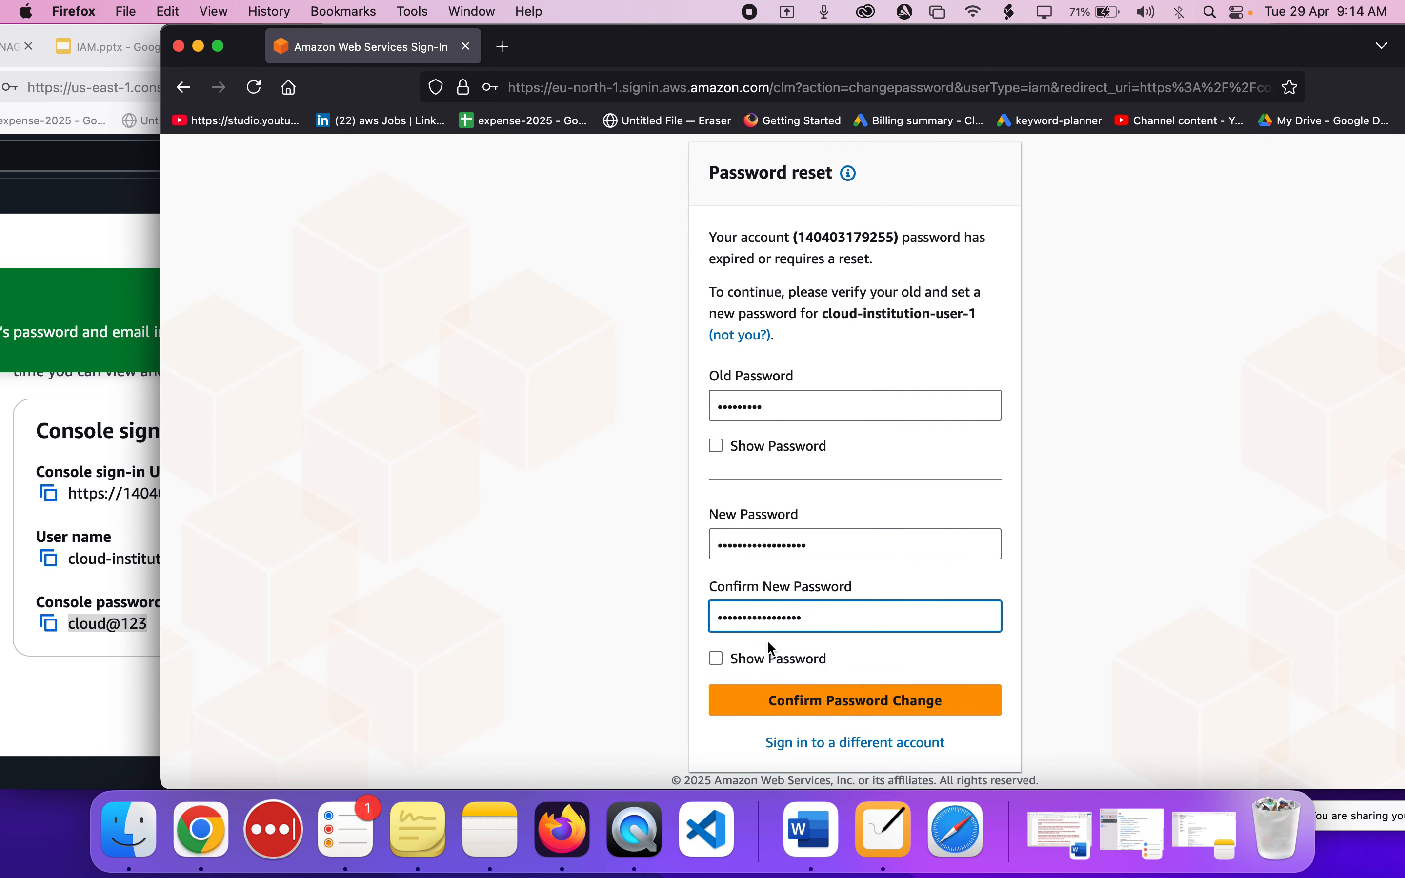
{"action": "left_click", "coordinate": [862, 716]}
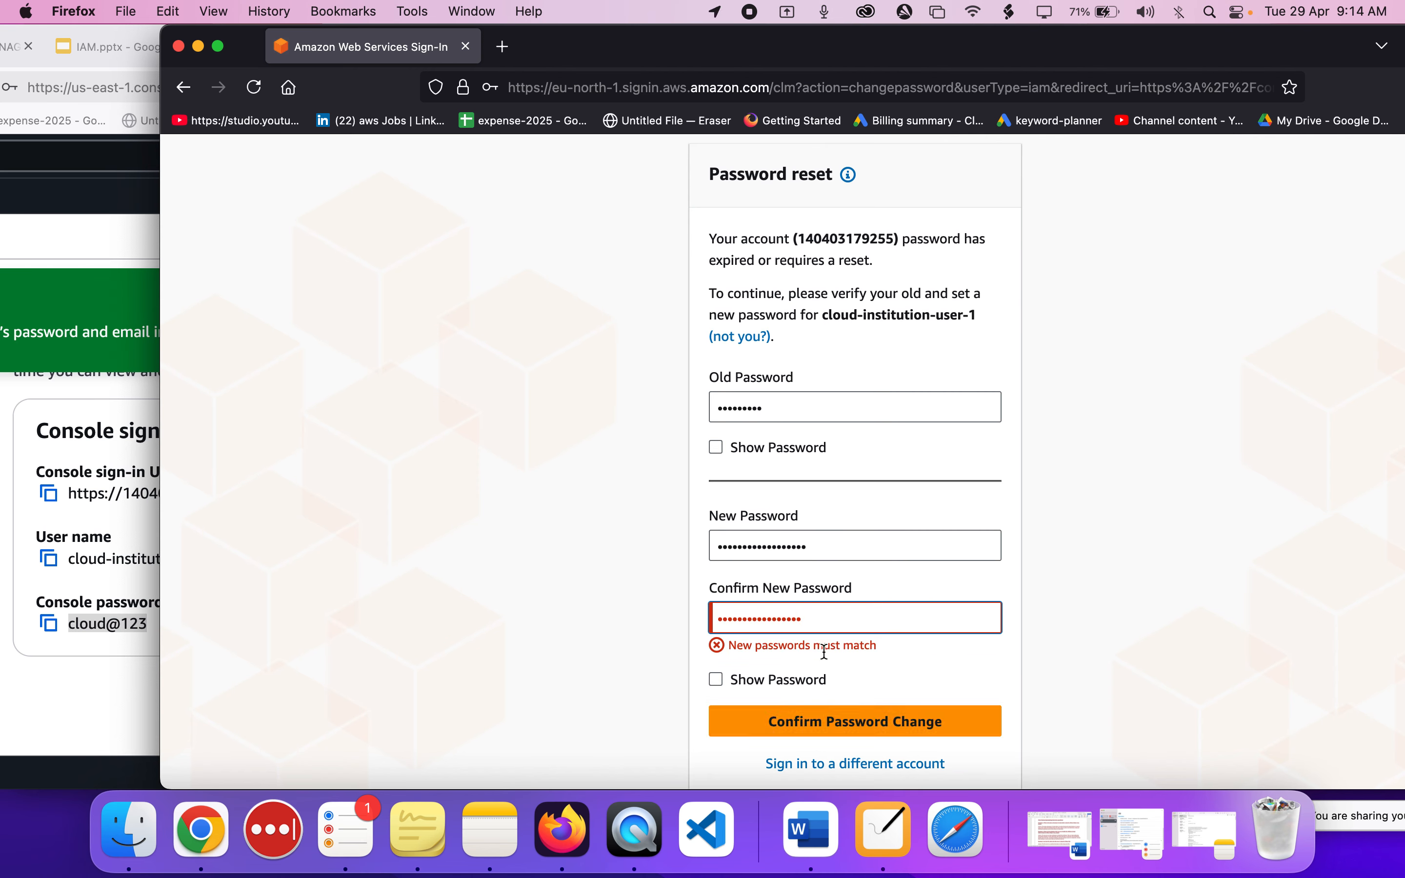
Replace the Confirm New Password entry with the new password, submit the change and continue to sign in.
{"action": "key", "text": "super+a"}
{"action": "type", "text": "•••••••••"}
{"action": "left_click", "coordinate": [855, 707]}
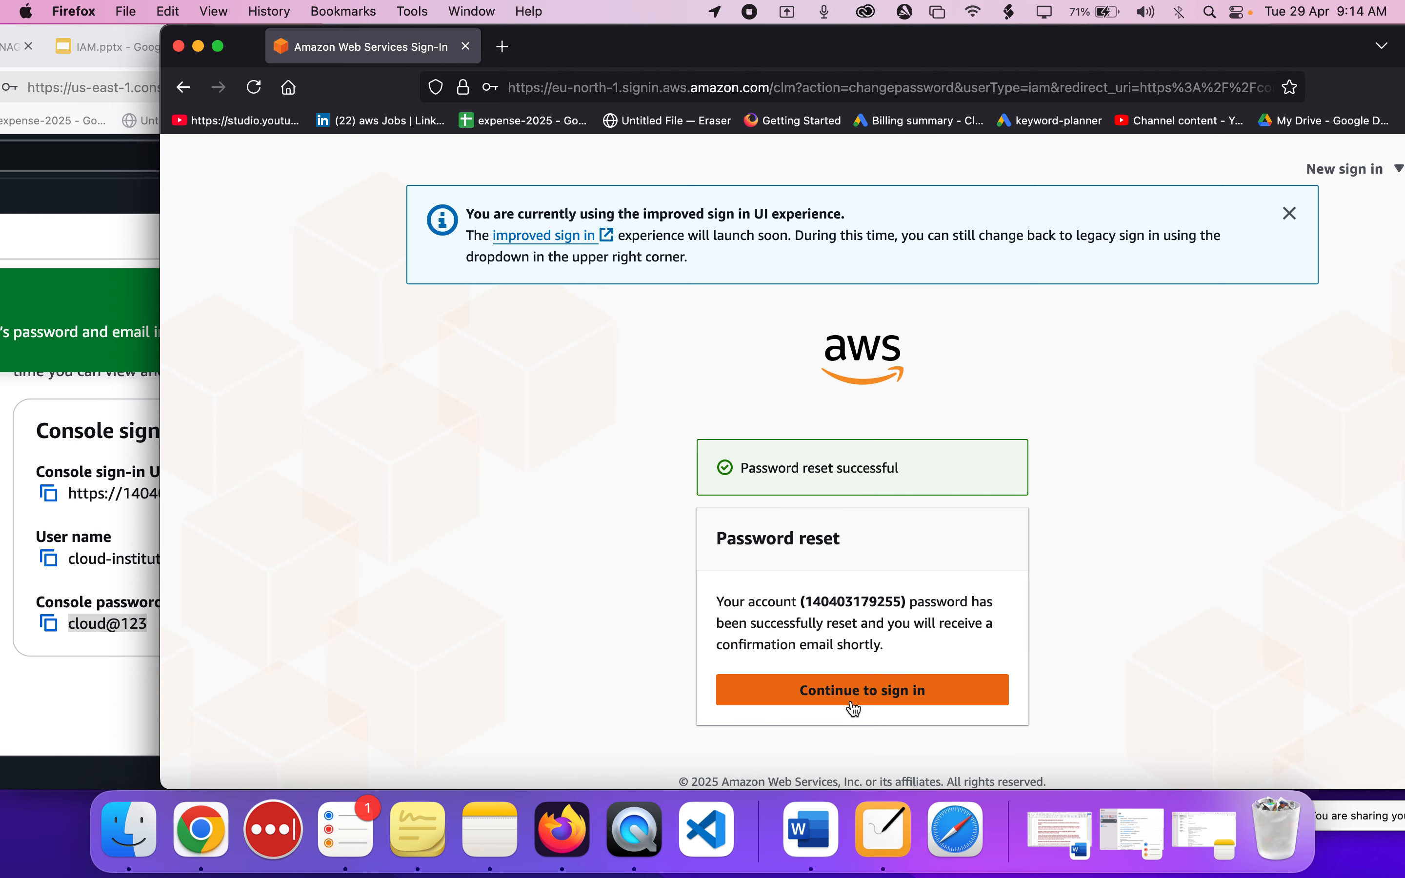
{"action": "left_click", "coordinate": [827, 695]}
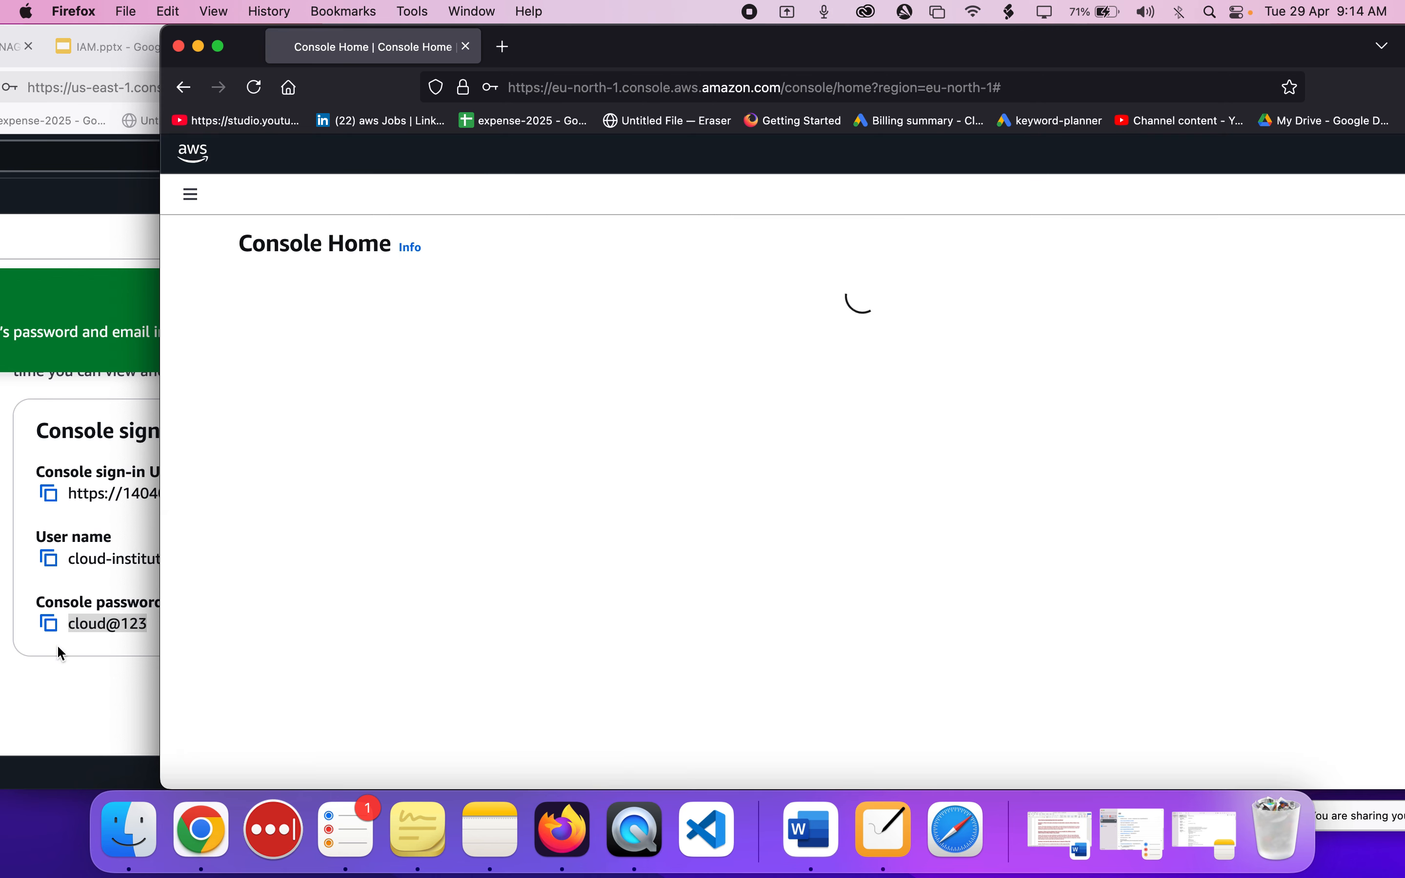
Bring the IAM user's Console Home into view, dismiss the service menu and resource search tips, and shift the window to expose the account name.
{"action": "left_click", "coordinate": [58, 647]}
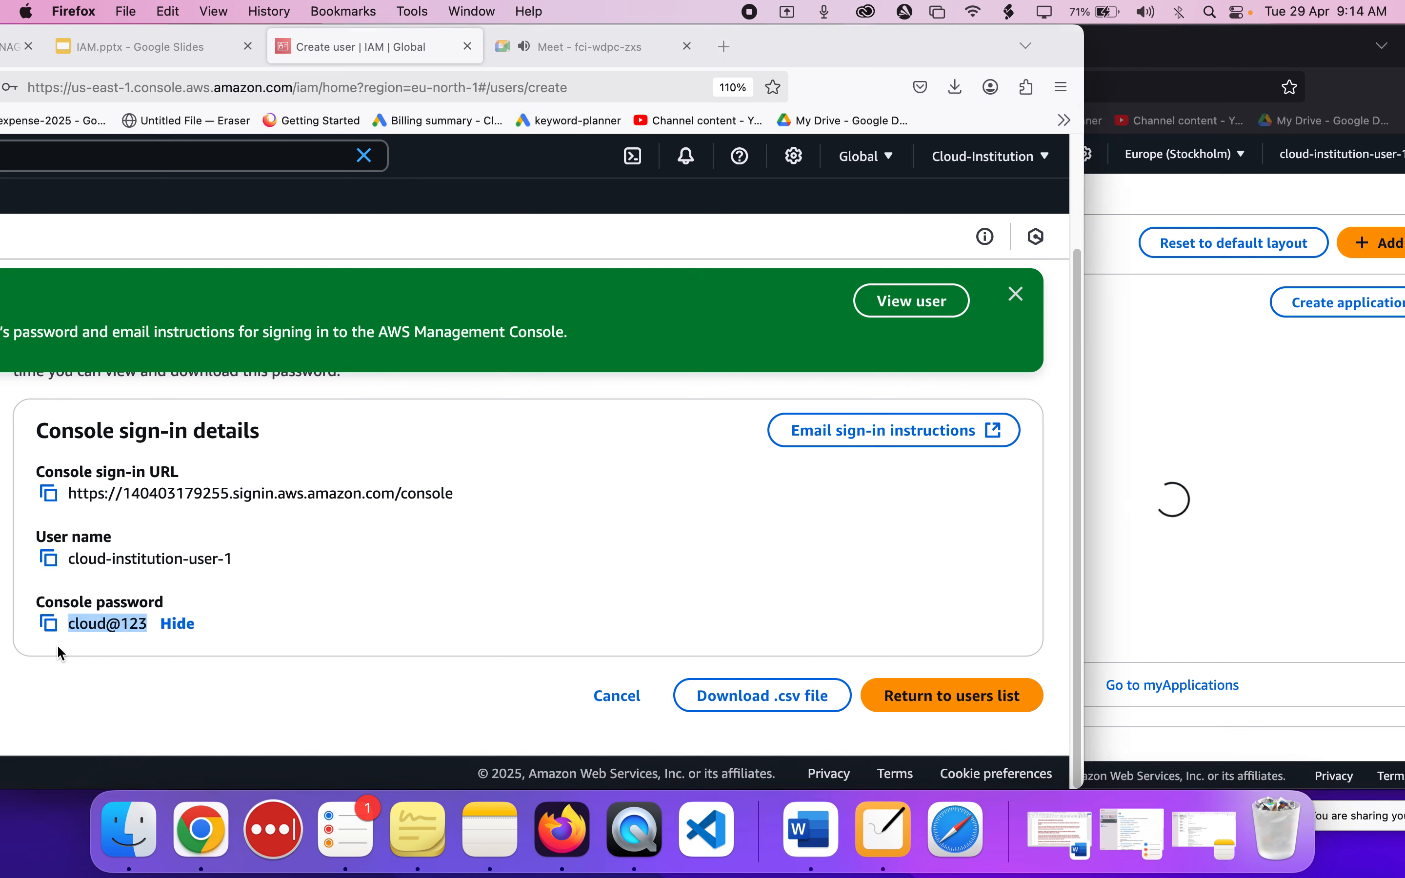
{"action": "left_click", "coordinate": [1193, 437]}
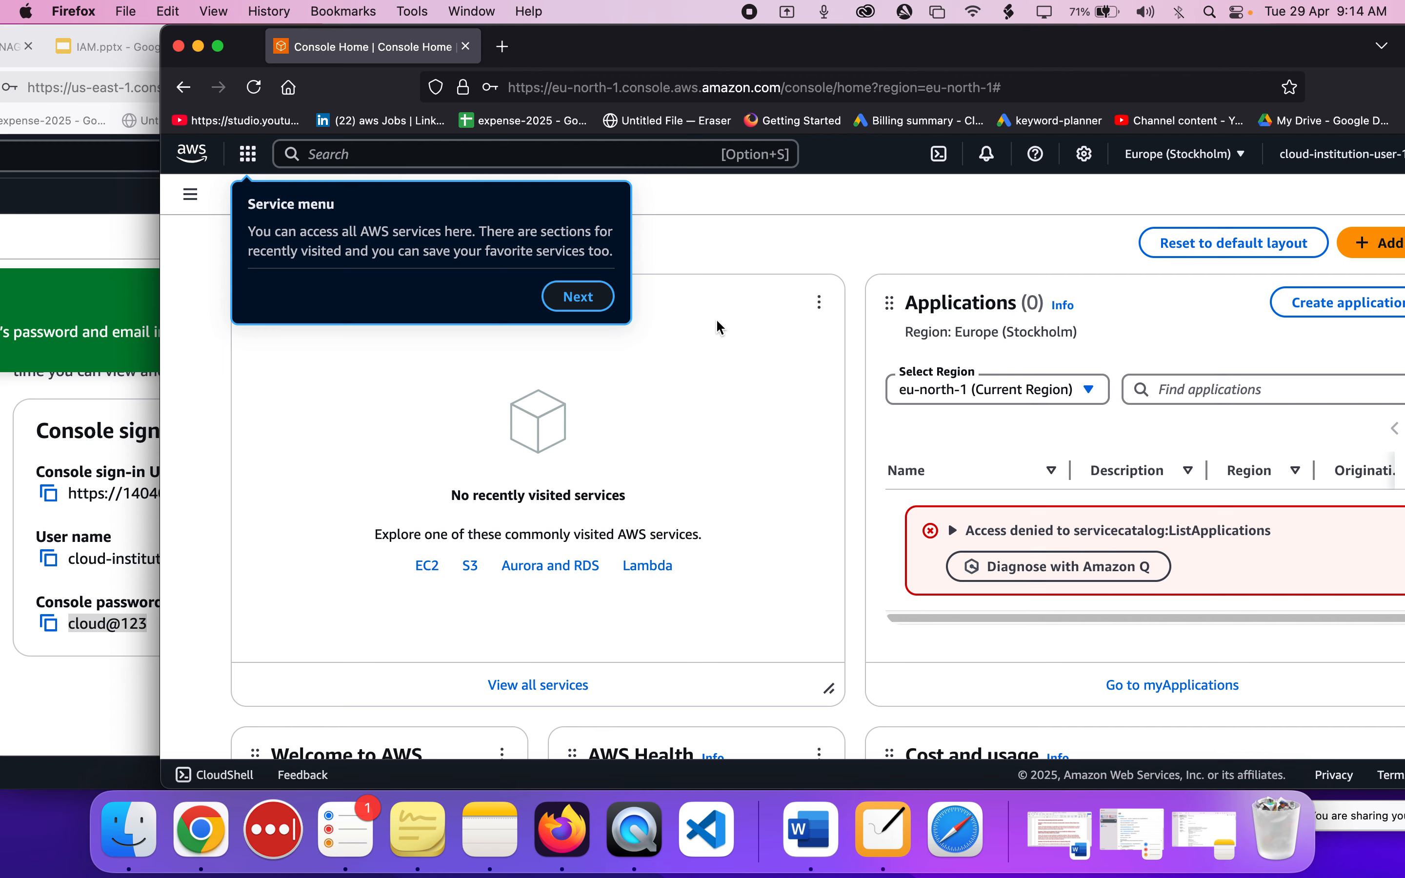
{"action": "scroll", "coordinate": [664, 286], "scroll_direction": "down", "scroll_amount": 10}
{"action": "scroll", "coordinate": [733, 352], "scroll_direction": "up", "scroll_amount": 10}
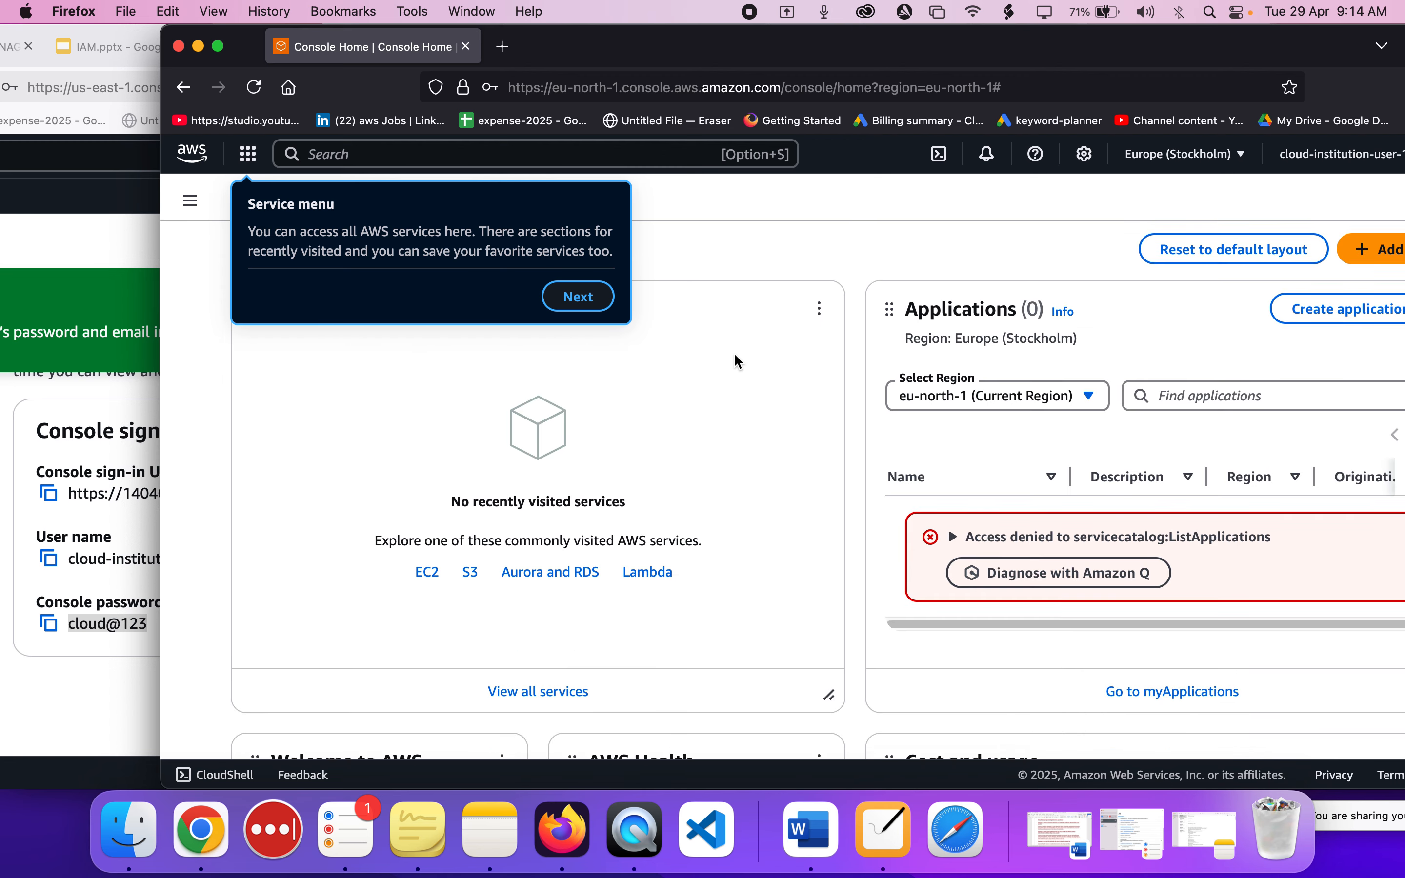
{"action": "left_click", "coordinate": [595, 303]}
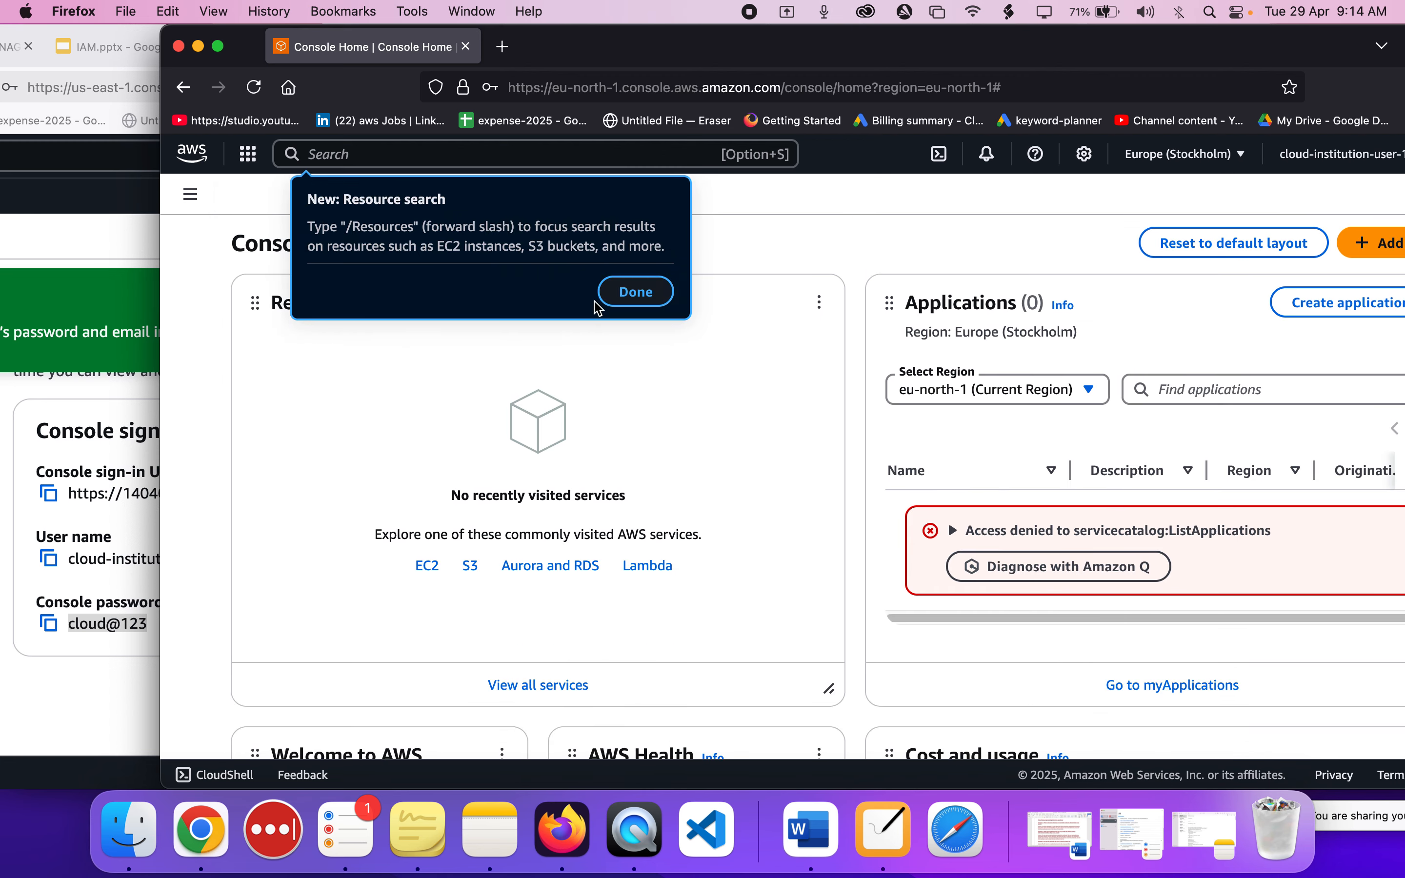
{"action": "left_click", "coordinate": [632, 293]}
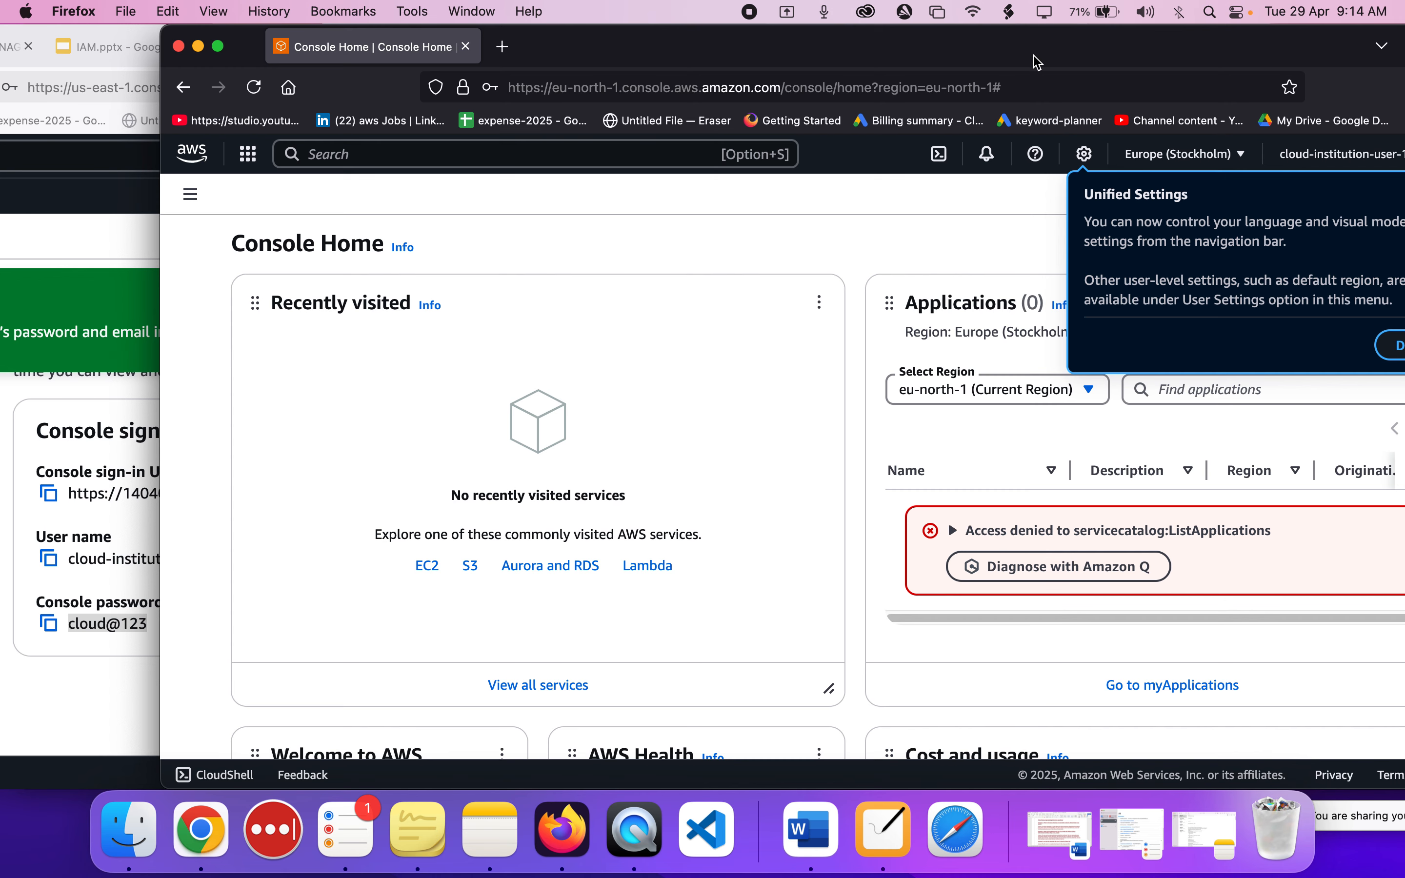
{"action": "left_click_drag", "start_coordinate": [1035, 58], "coordinate": [1005, 57]}
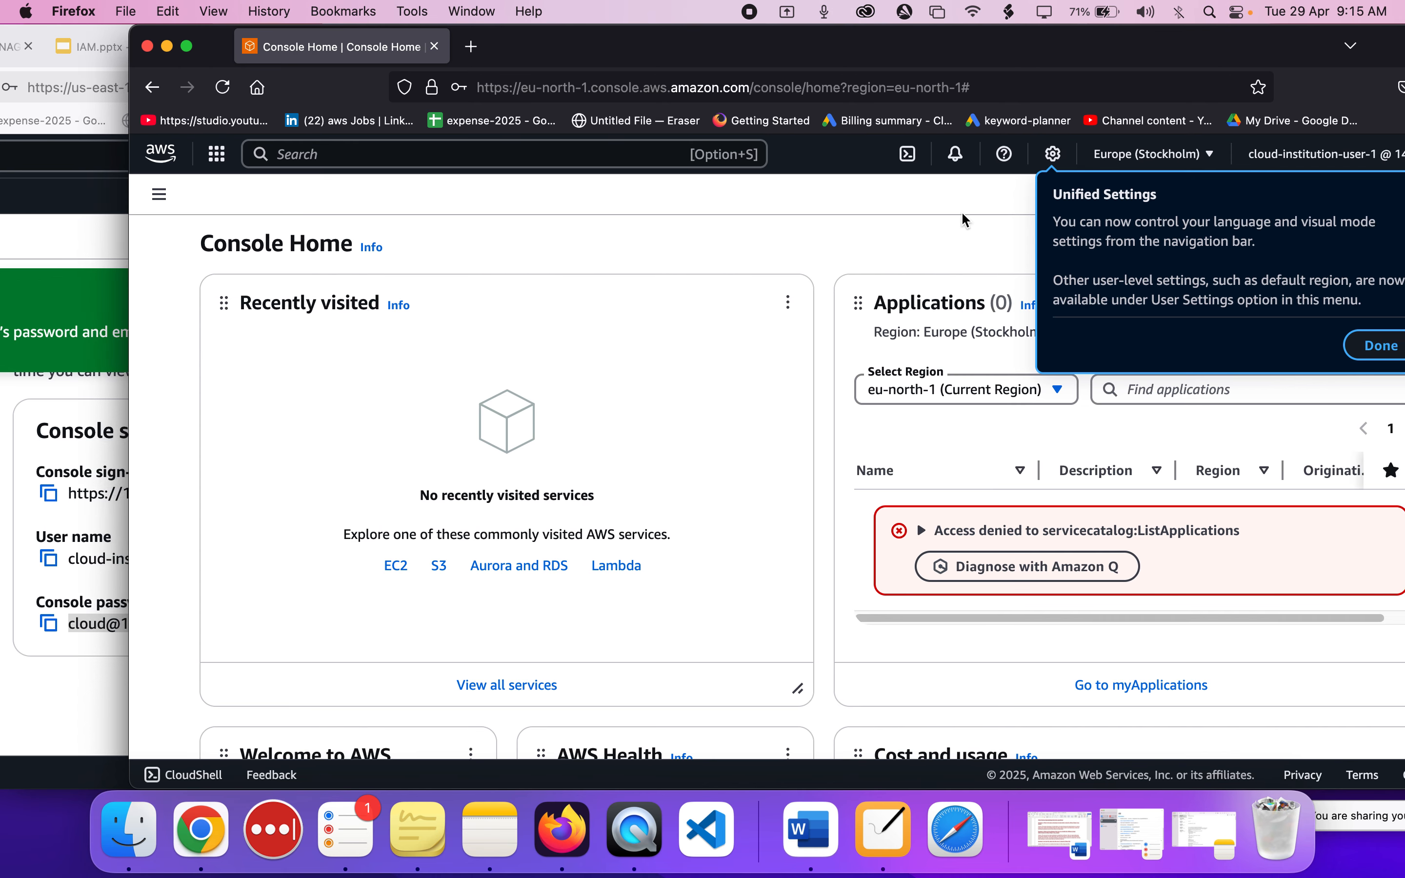
Return to the users list in the administrator console, highlight cloud-institution-user-1, and bring the private window back to the front.
{"action": "left_click", "coordinate": [100, 540]}
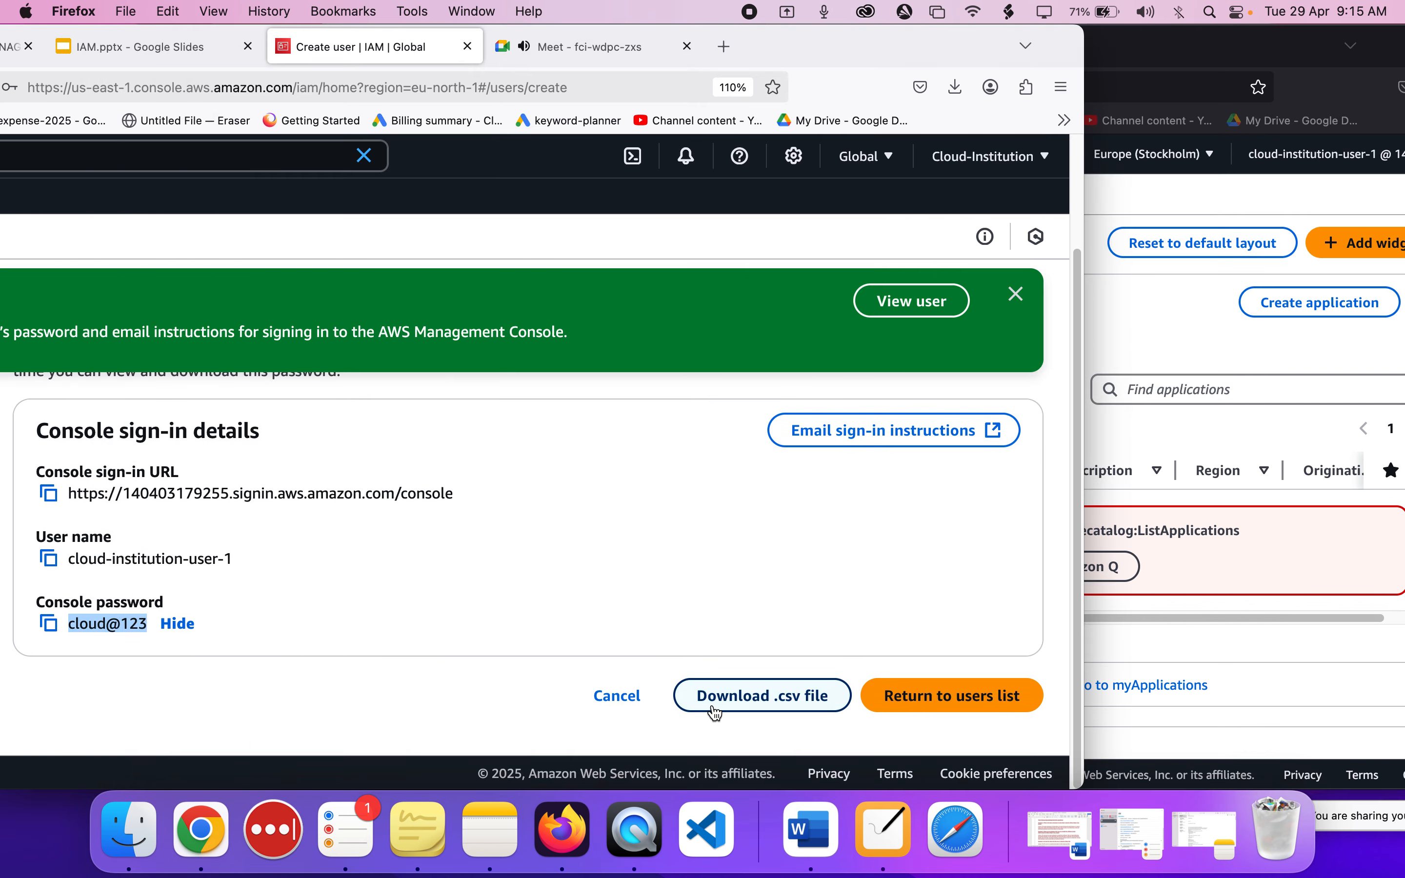
{"action": "left_click", "coordinate": [951, 702]}
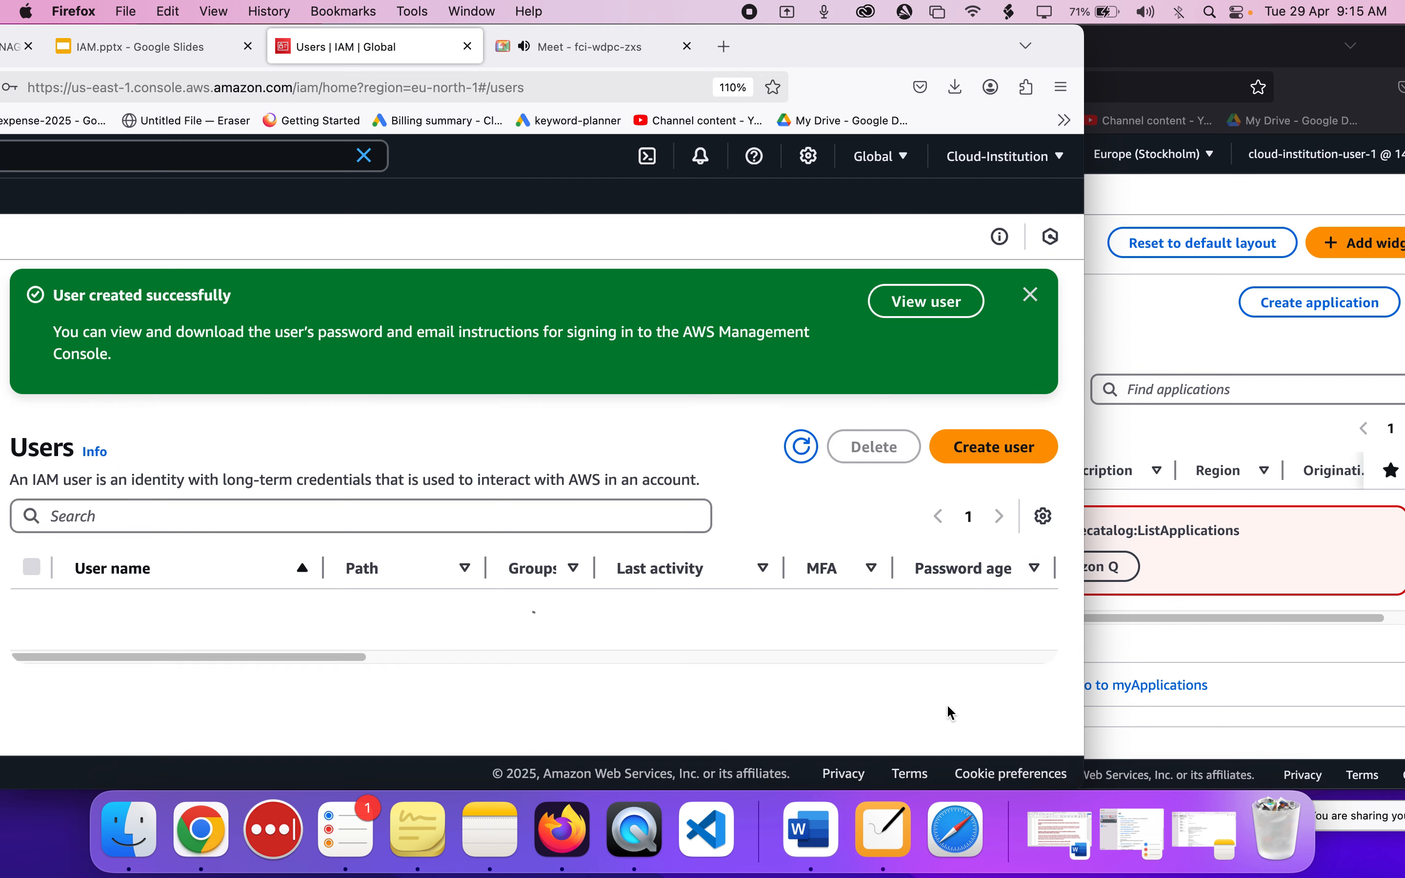
{"action": "left_click_drag", "start_coordinate": [776, 49], "coordinate": [861, 46]}
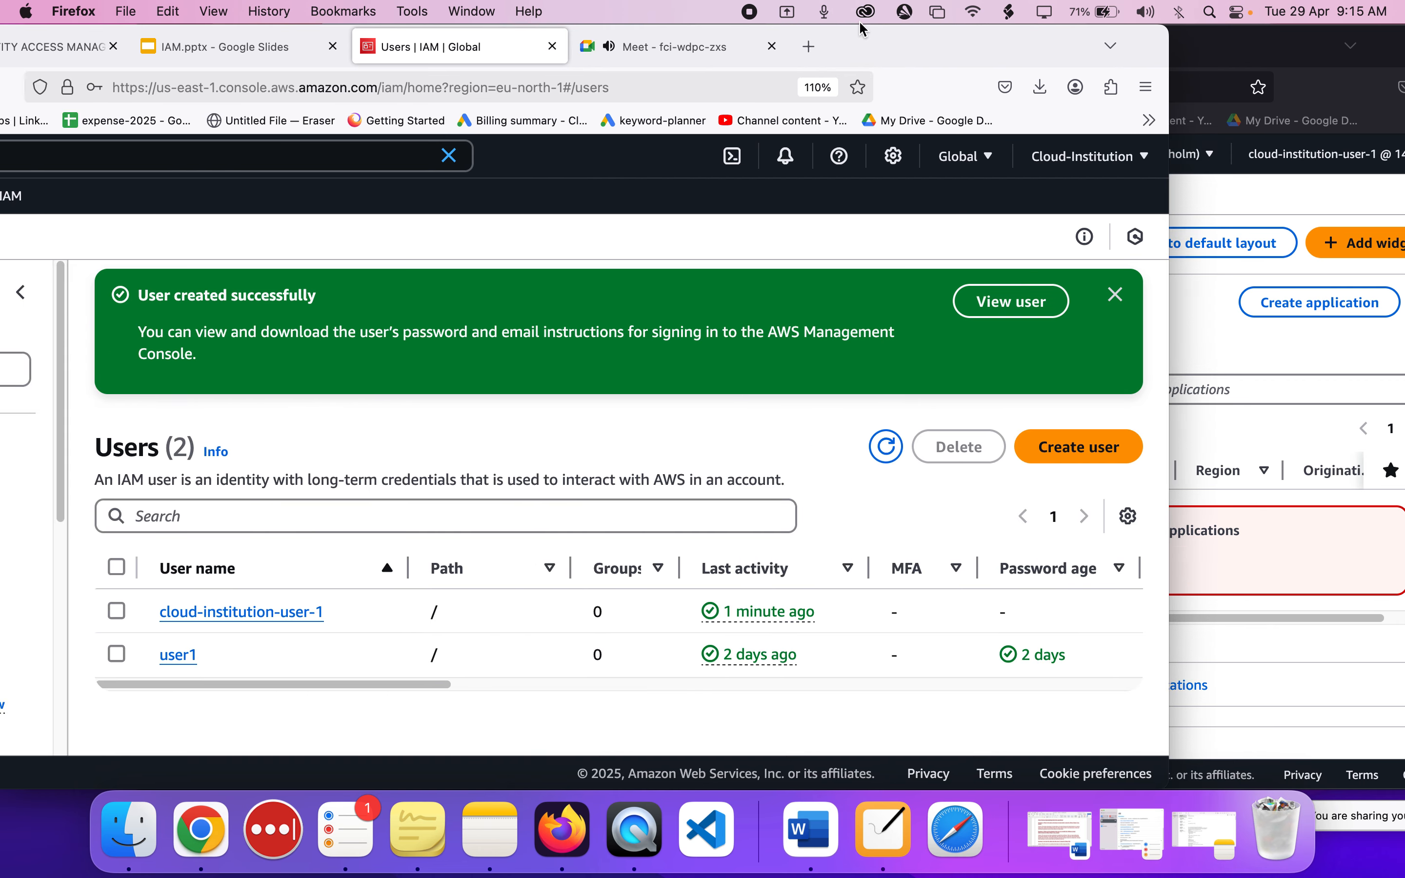
{"action": "left_click_drag", "start_coordinate": [325, 612], "coordinate": [171, 611]}
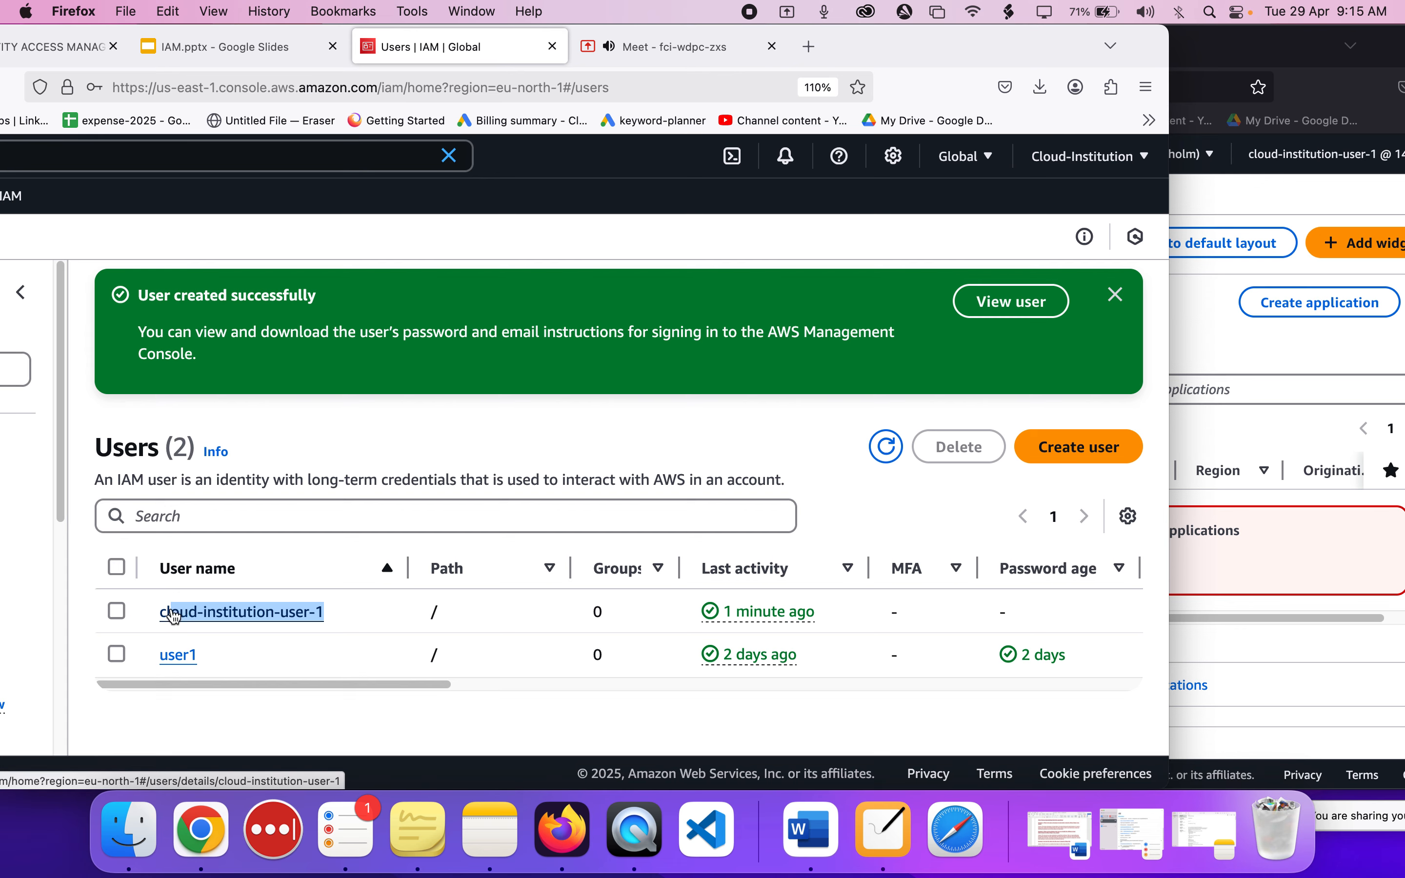
{"action": "left_click", "coordinate": [1199, 377]}
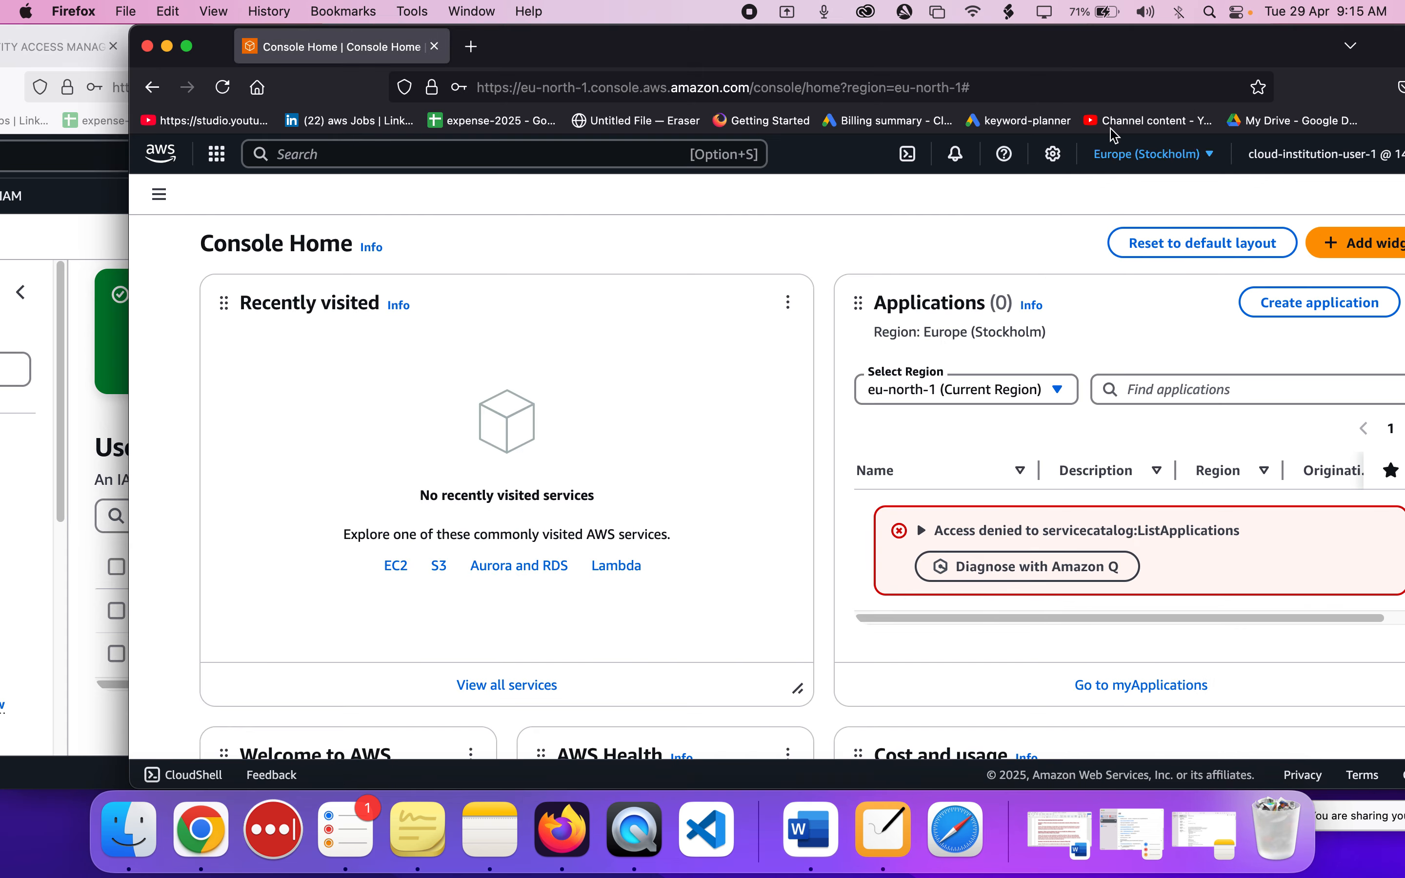
Move the private window aside, check the account ID in the administrator console's account details, and close the details.
{"action": "left_click_drag", "start_coordinate": [1023, 58], "coordinate": [1146, 70]}
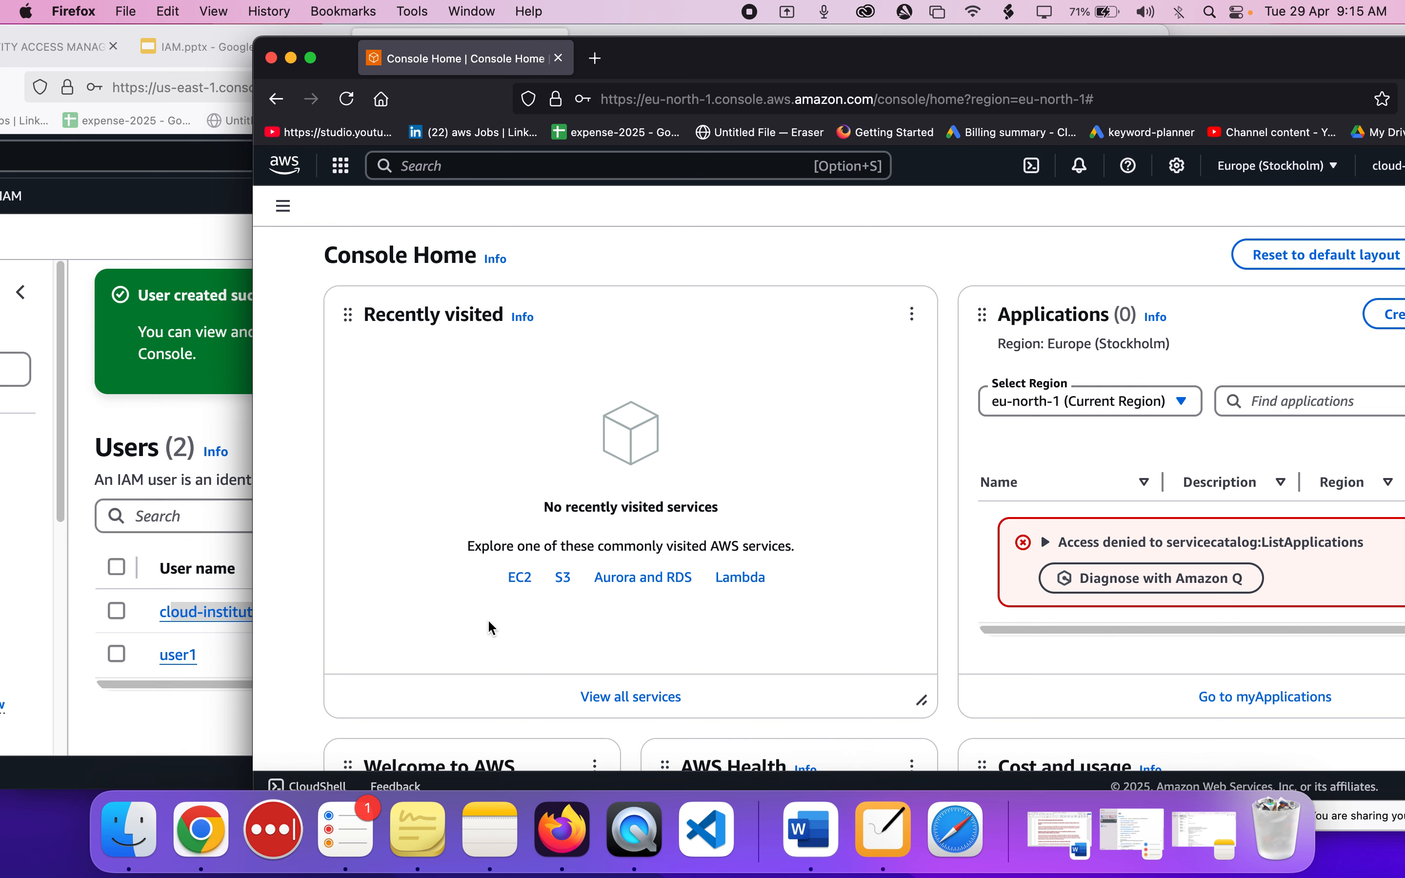
{"action": "left_click", "coordinate": [158, 420]}
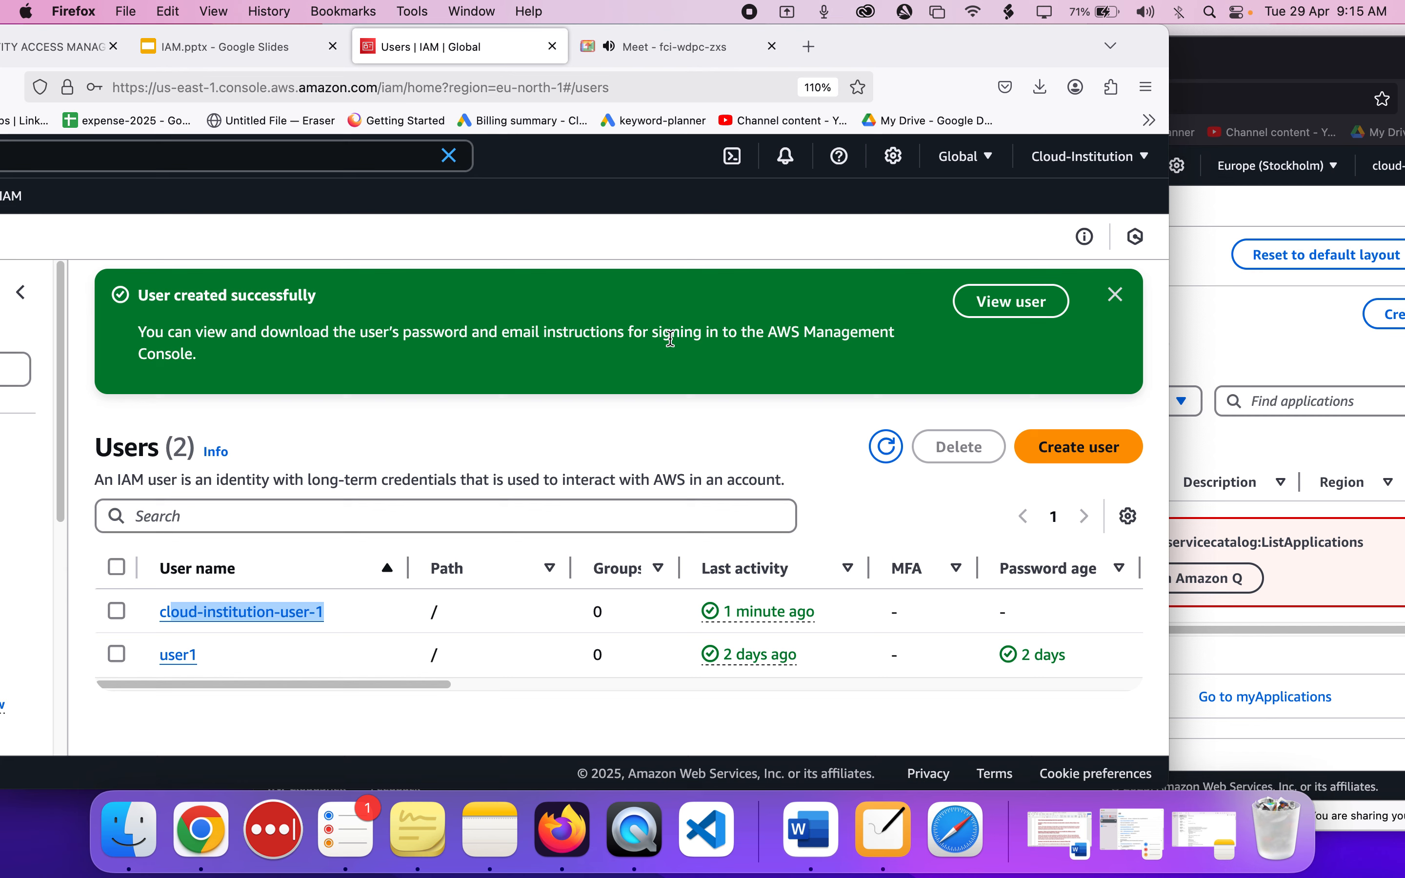
{"action": "left_click", "coordinate": [1083, 171]}
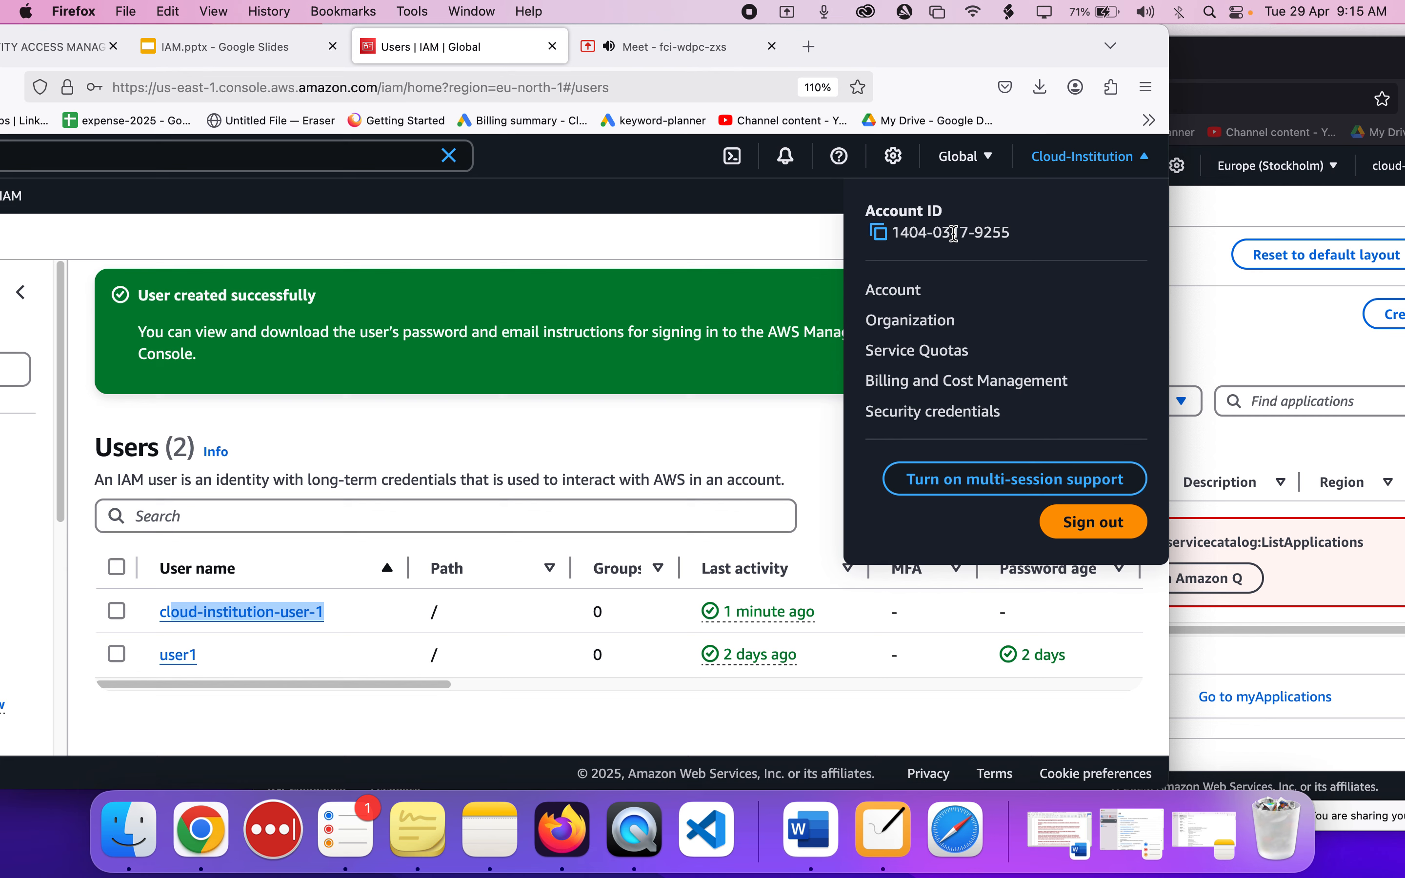
{"action": "left_click", "coordinate": [687, 382]}
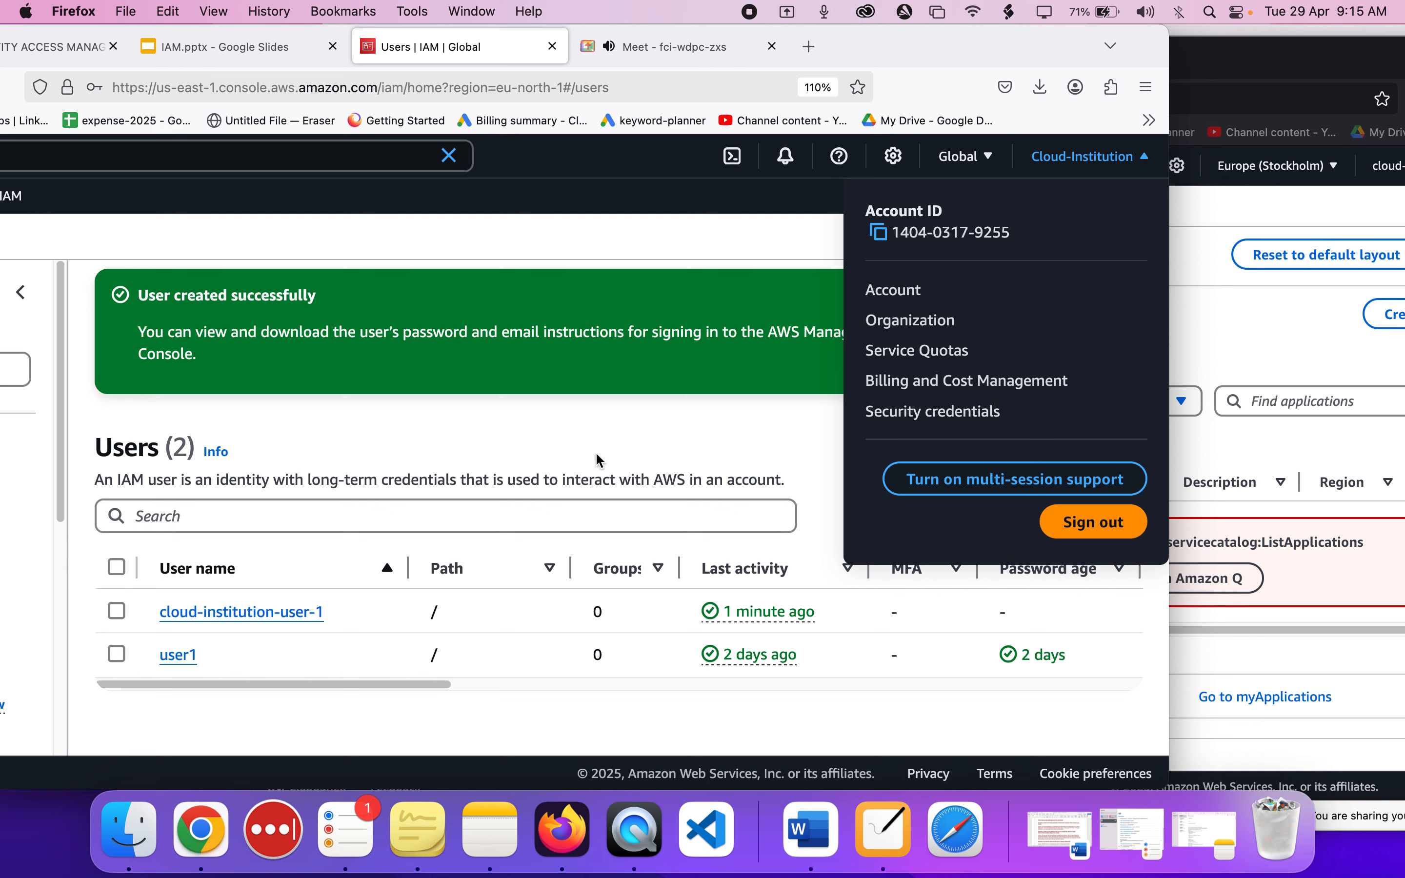
{"action": "left_click", "coordinate": [557, 419]}
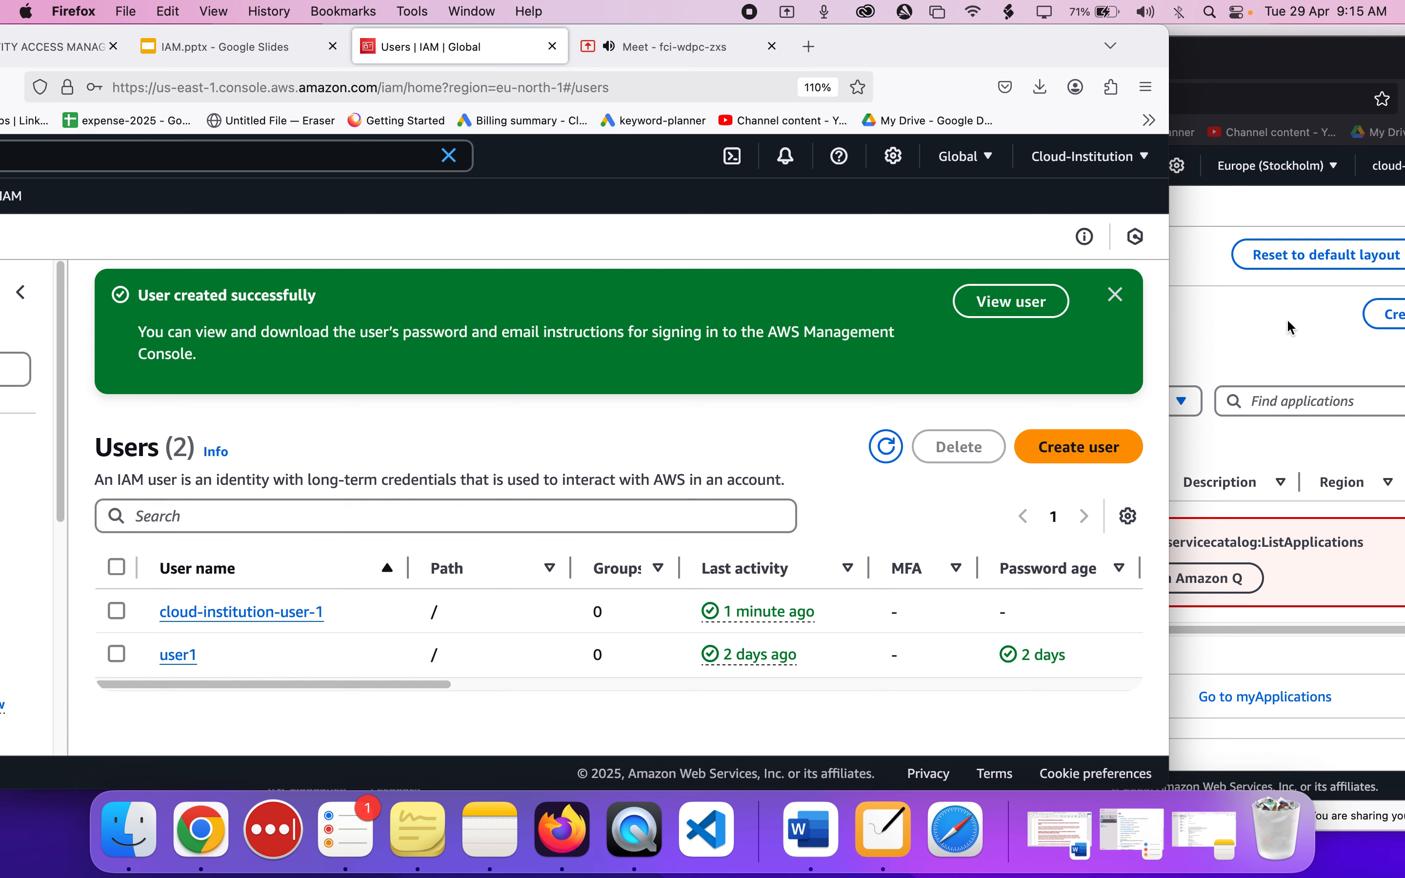
Compare the IAM user's Console Home in the private window with the administrator's users list.
{"action": "left_click", "coordinate": [1277, 327]}
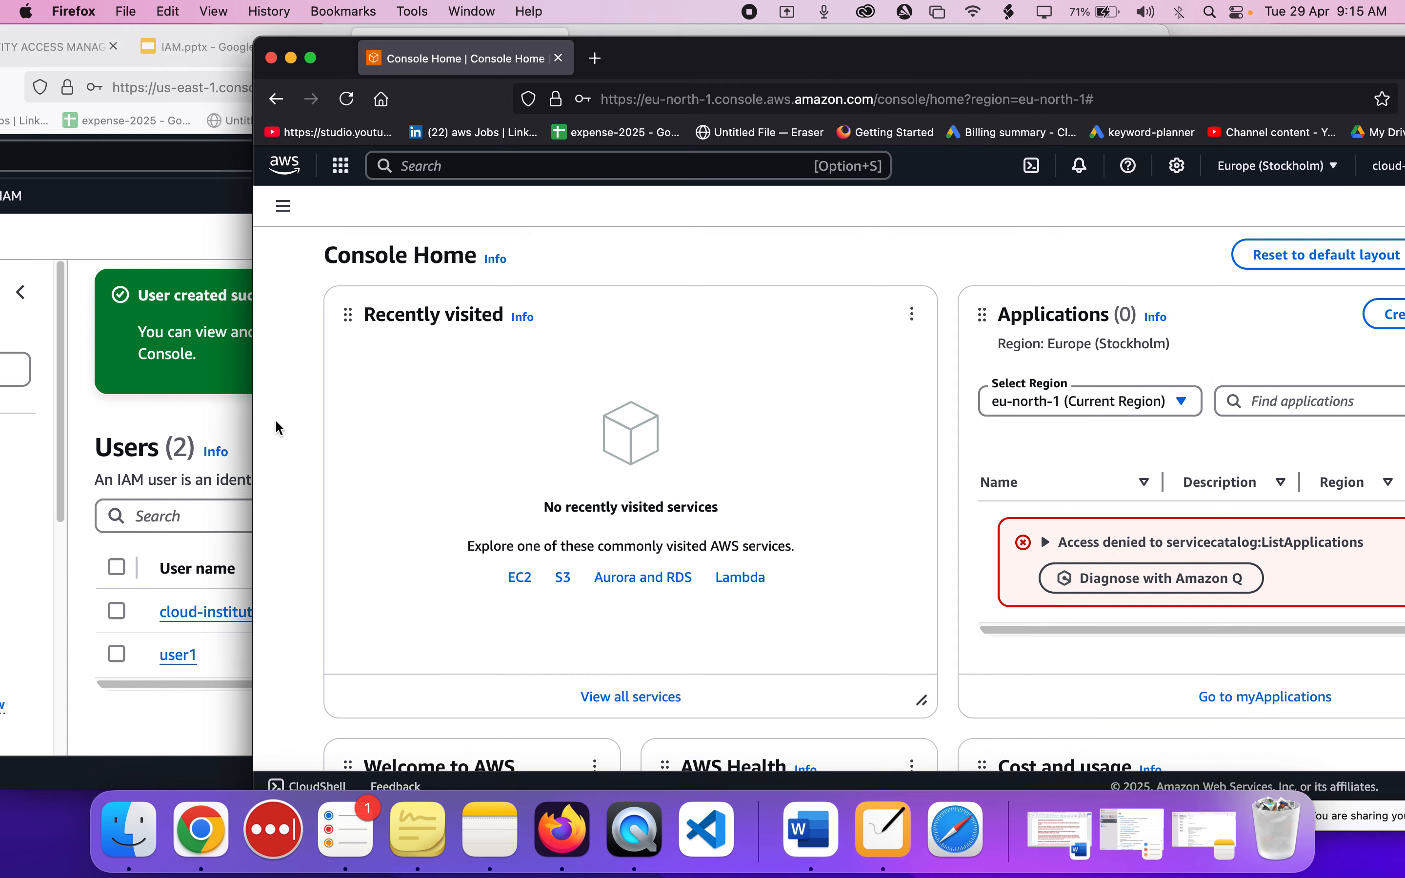
{"action": "left_click", "coordinate": [115, 459]}
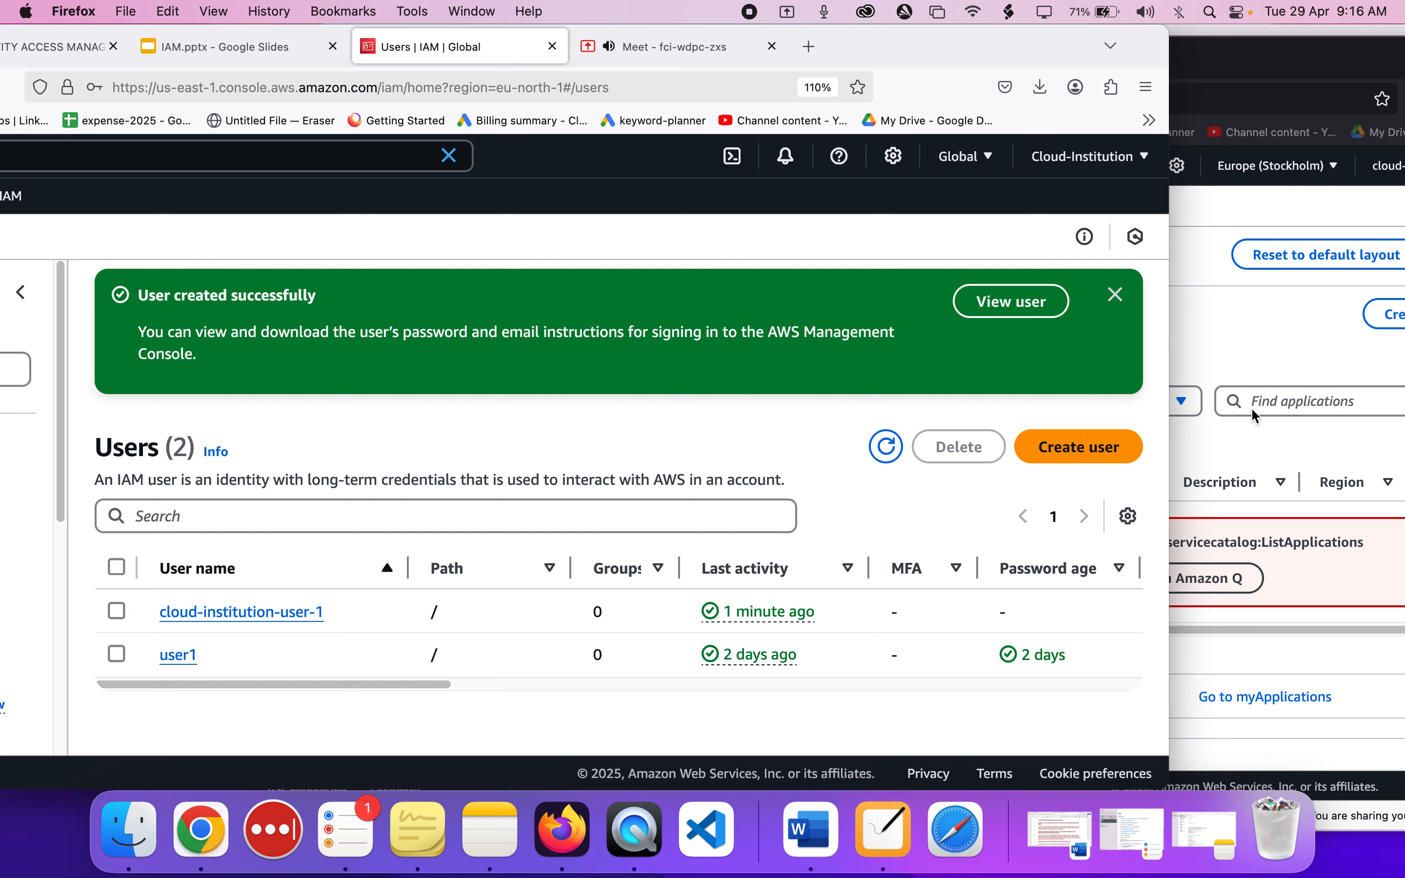
{"action": "left_click", "coordinate": [1212, 341]}
{"action": "left_click", "coordinate": [118, 451]}
{"action": "key", "text": "XF86AudioRaiseVolume"}
Switch to NiBoard and append "-ID" to the "AWS account" label in the org diagram.
{"action": "left_click", "coordinate": [889, 836]}
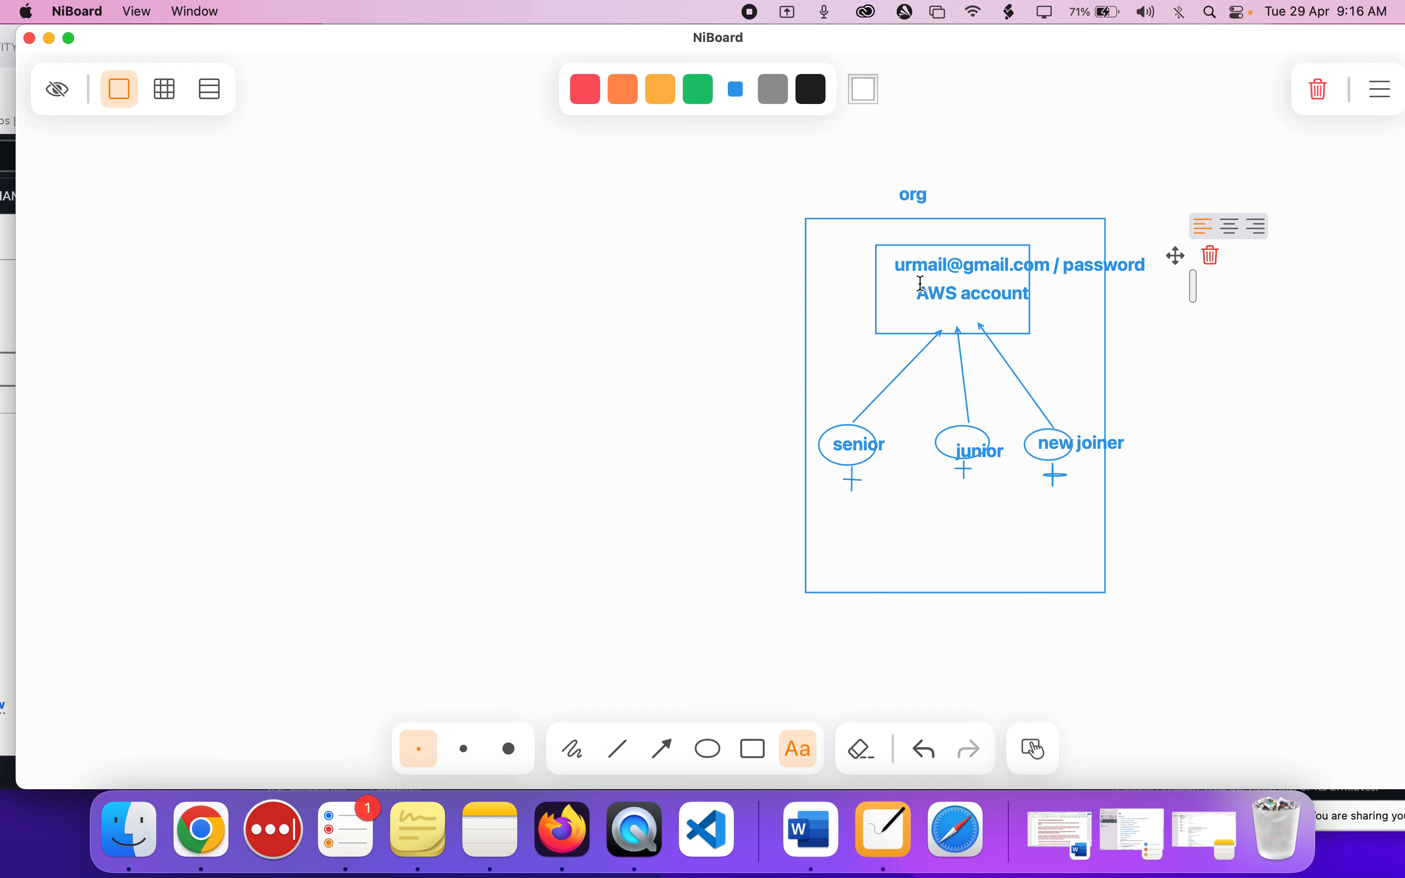
{"action": "double_click", "coordinate": [935, 294]}
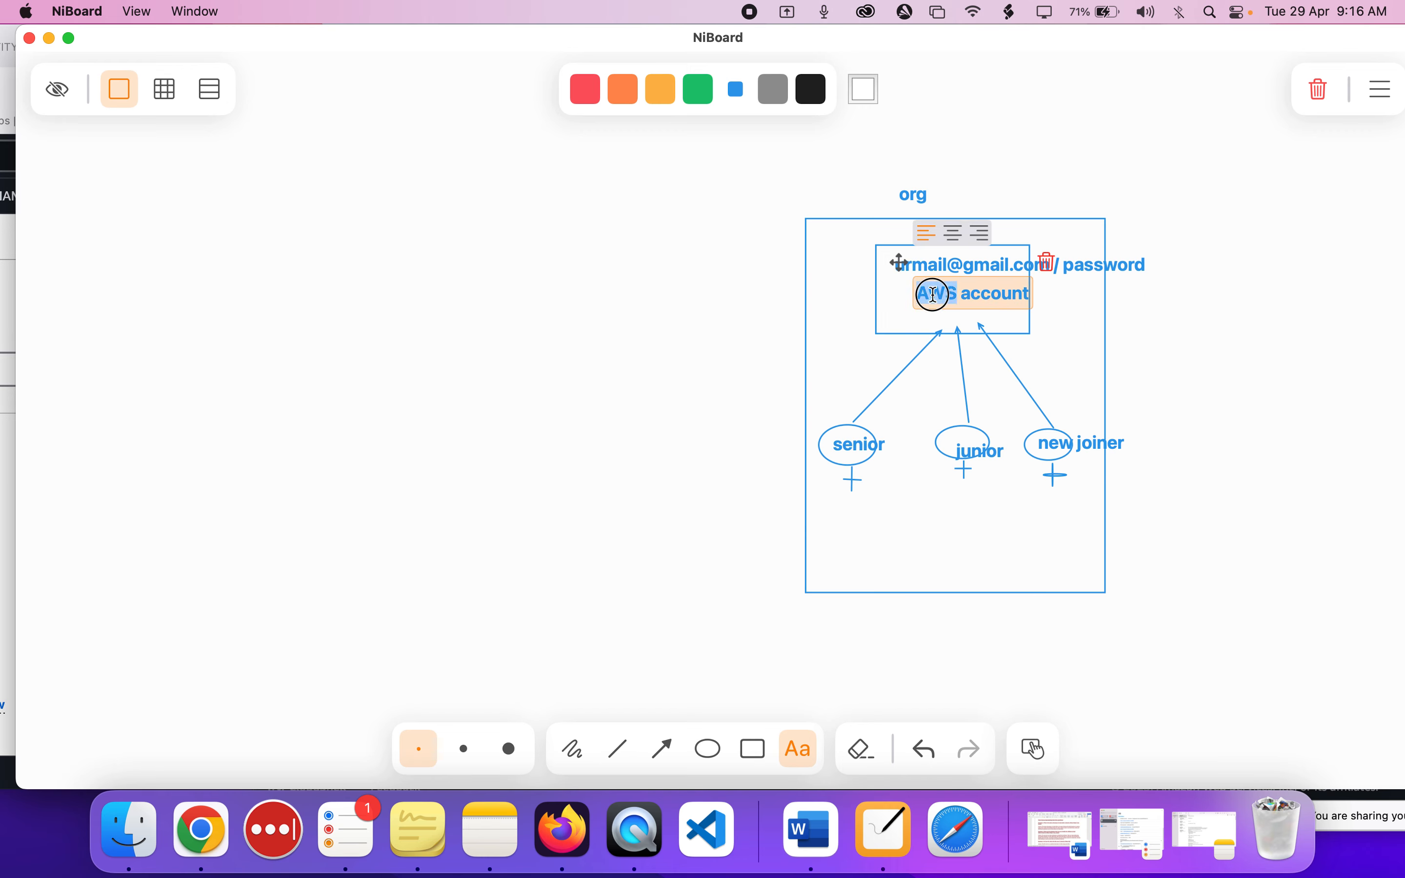
{"action": "triple_click", "coordinate": [933, 295]}
{"action": "left_click", "coordinate": [1038, 308]}
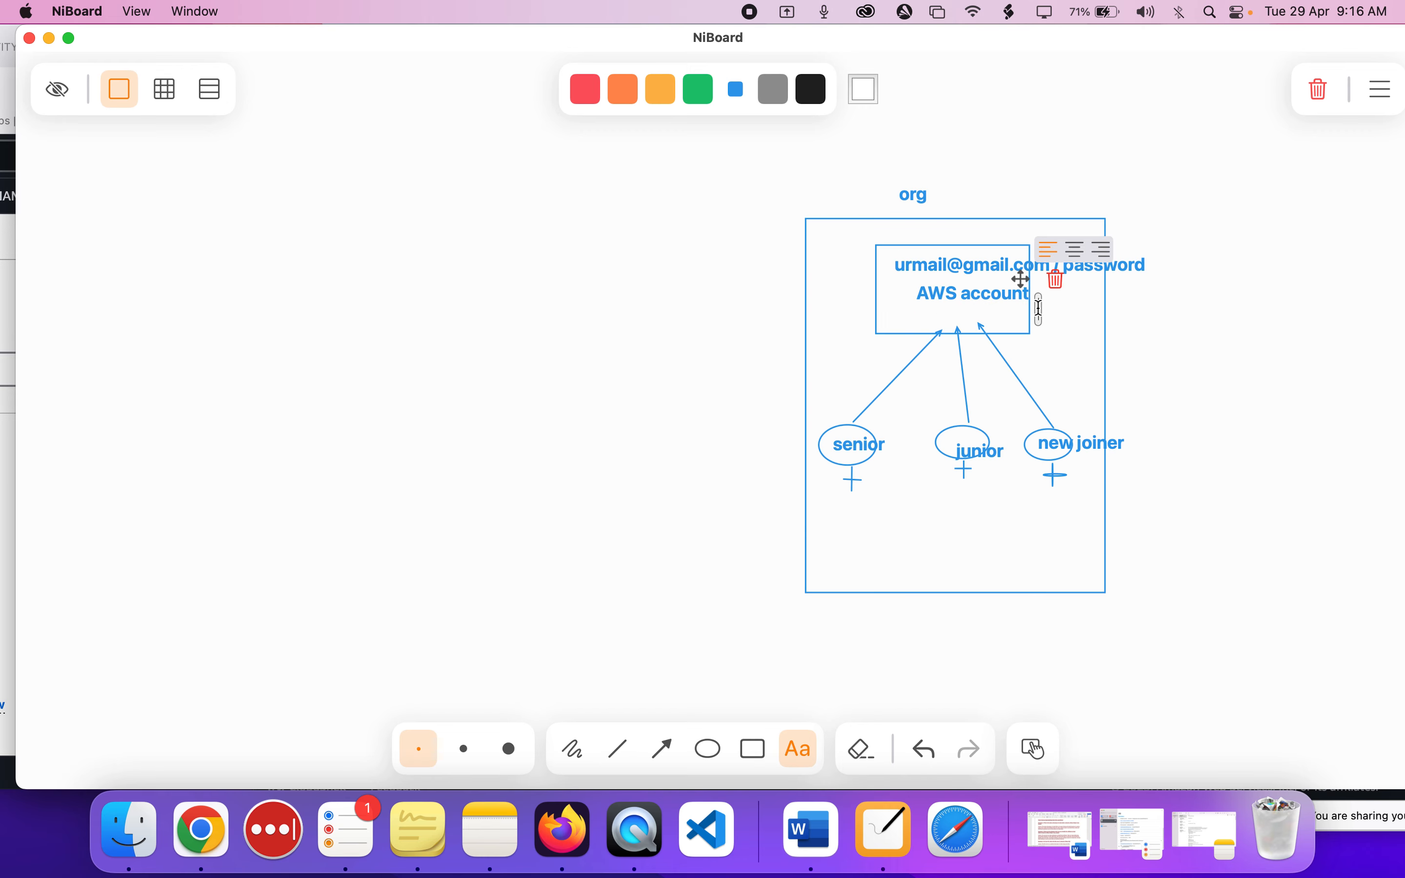
{"action": "left_click", "coordinate": [1008, 292]}
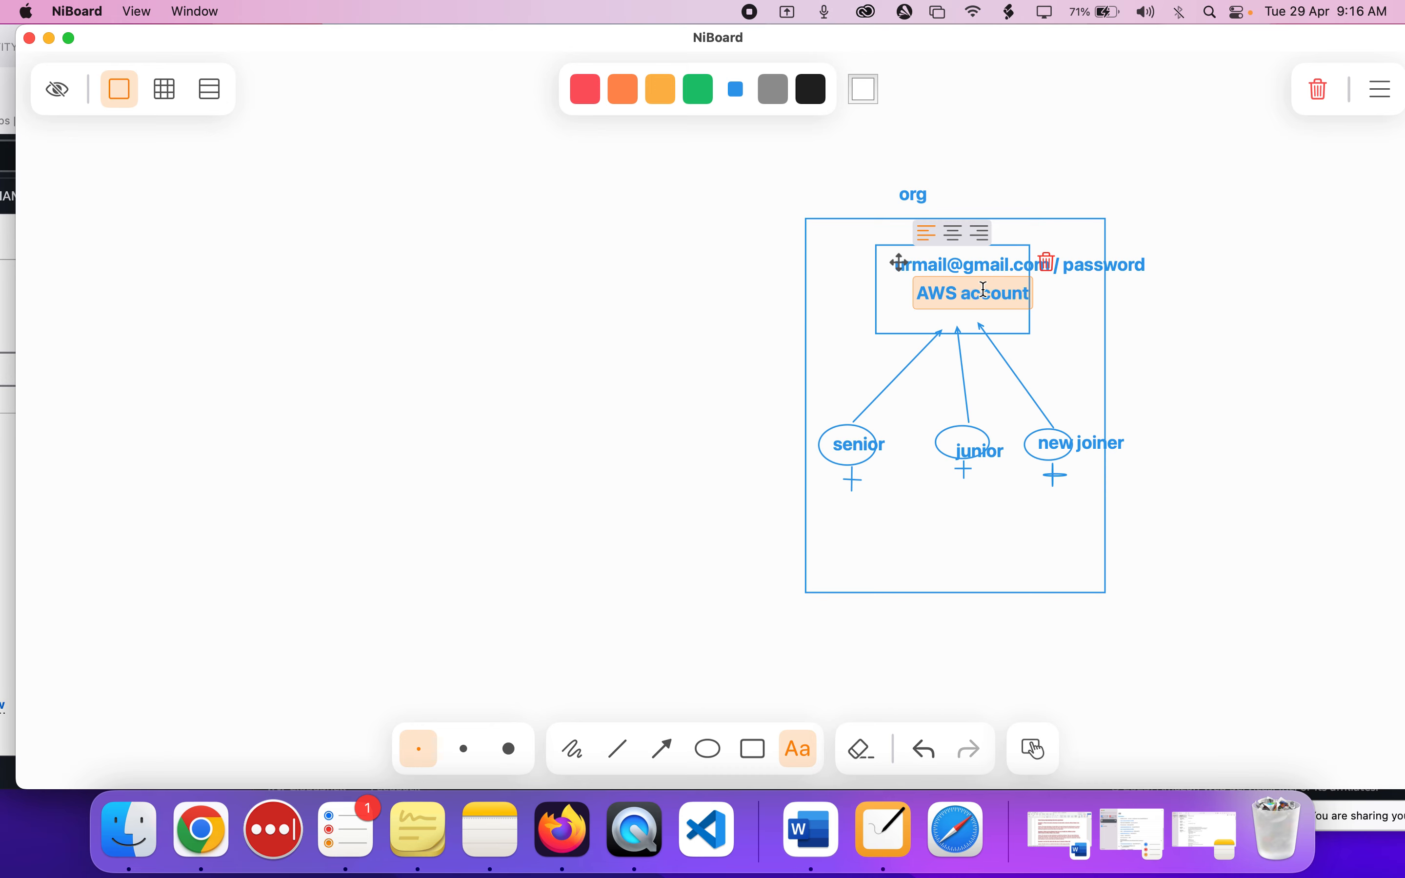
{"action": "type", "text": "-ID"}
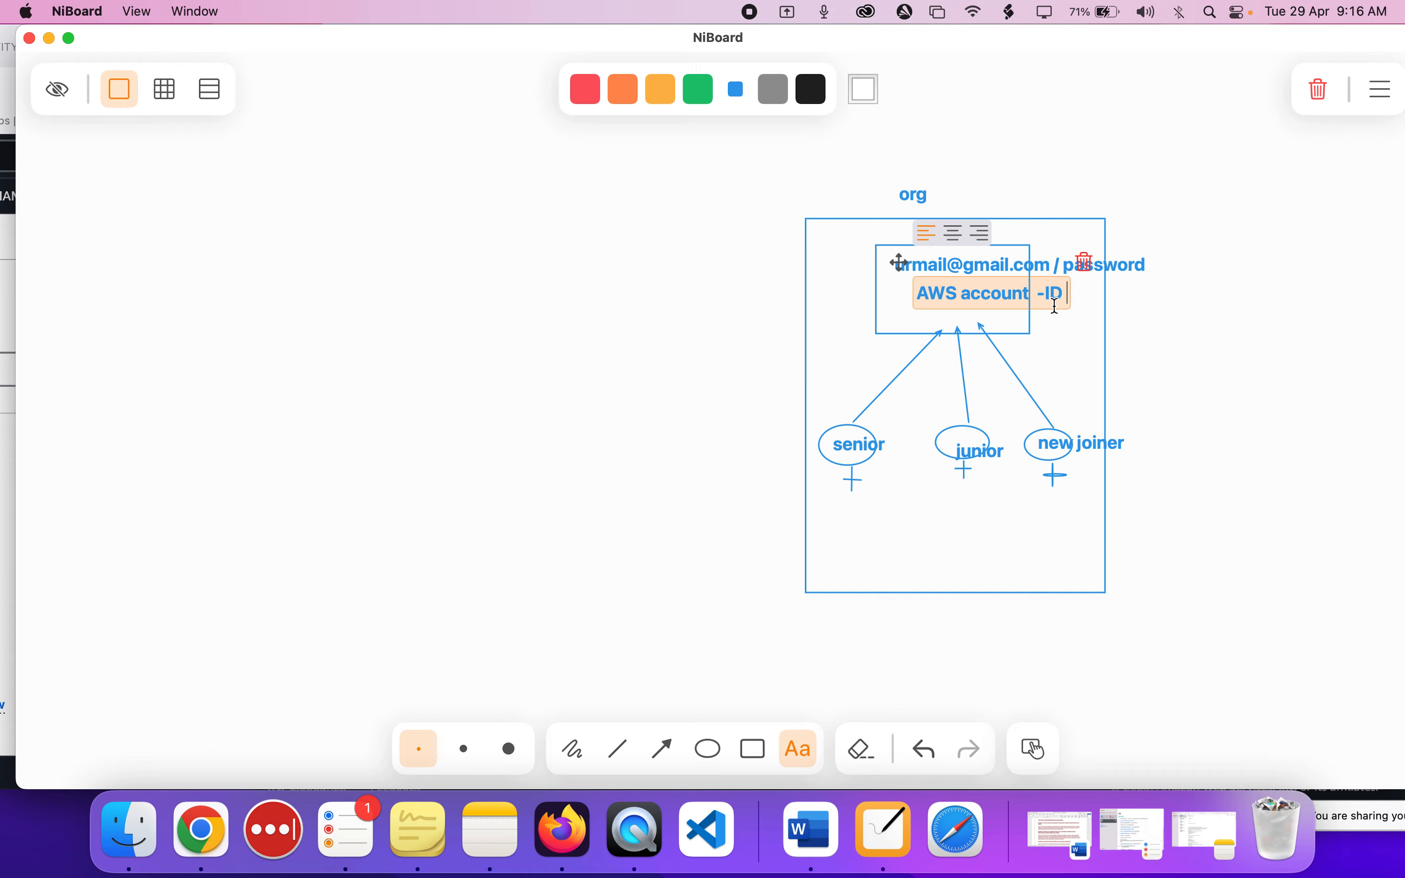
Return to the administrator console in Firefox and copy the account ID from the account details.
{"action": "key", "text": "super+Tab"}
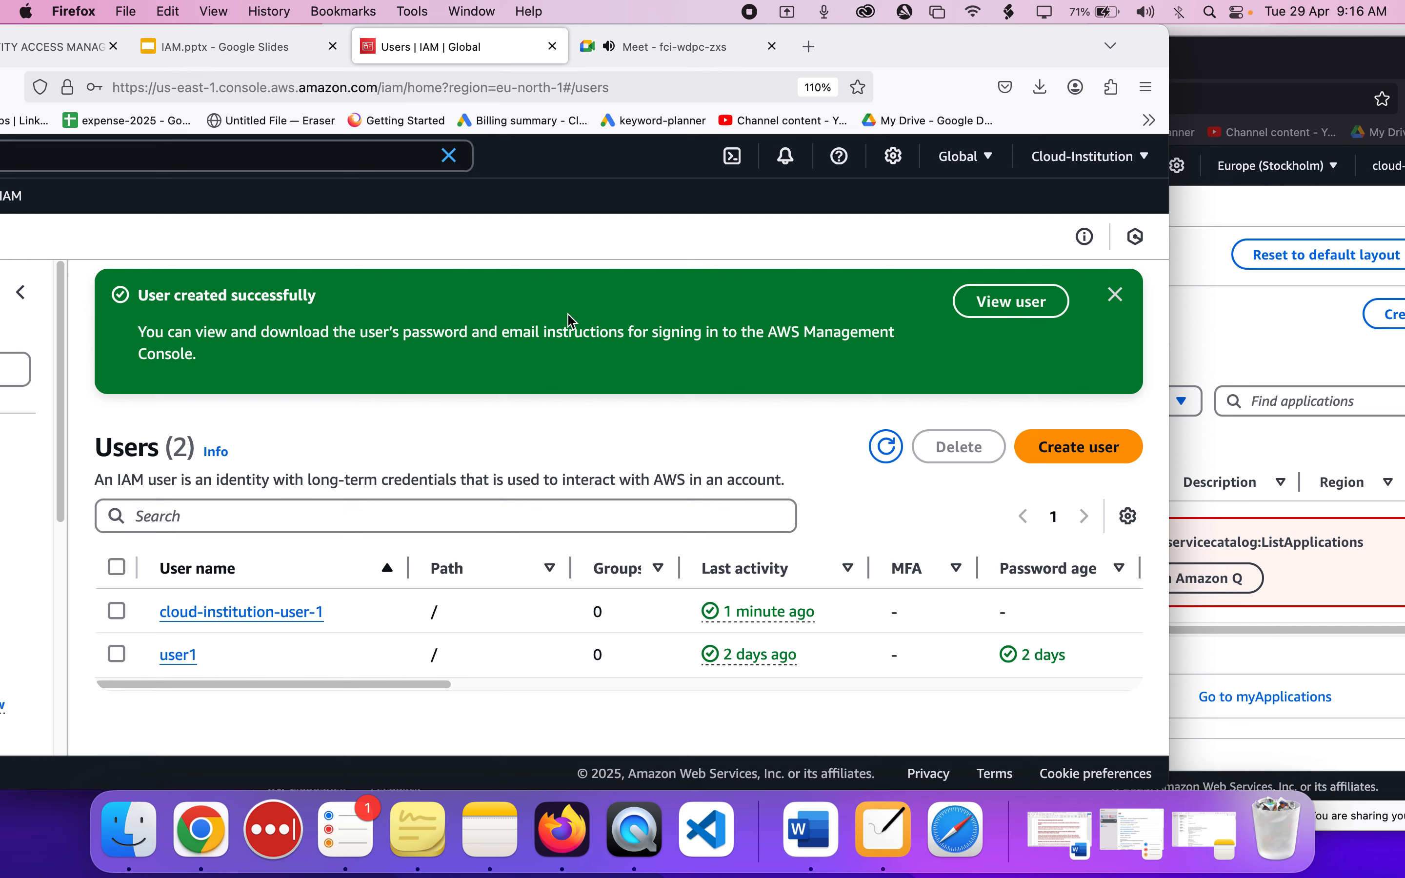
{"action": "scroll", "coordinate": [663, 330], "scroll_direction": "up", "scroll_amount": 2}
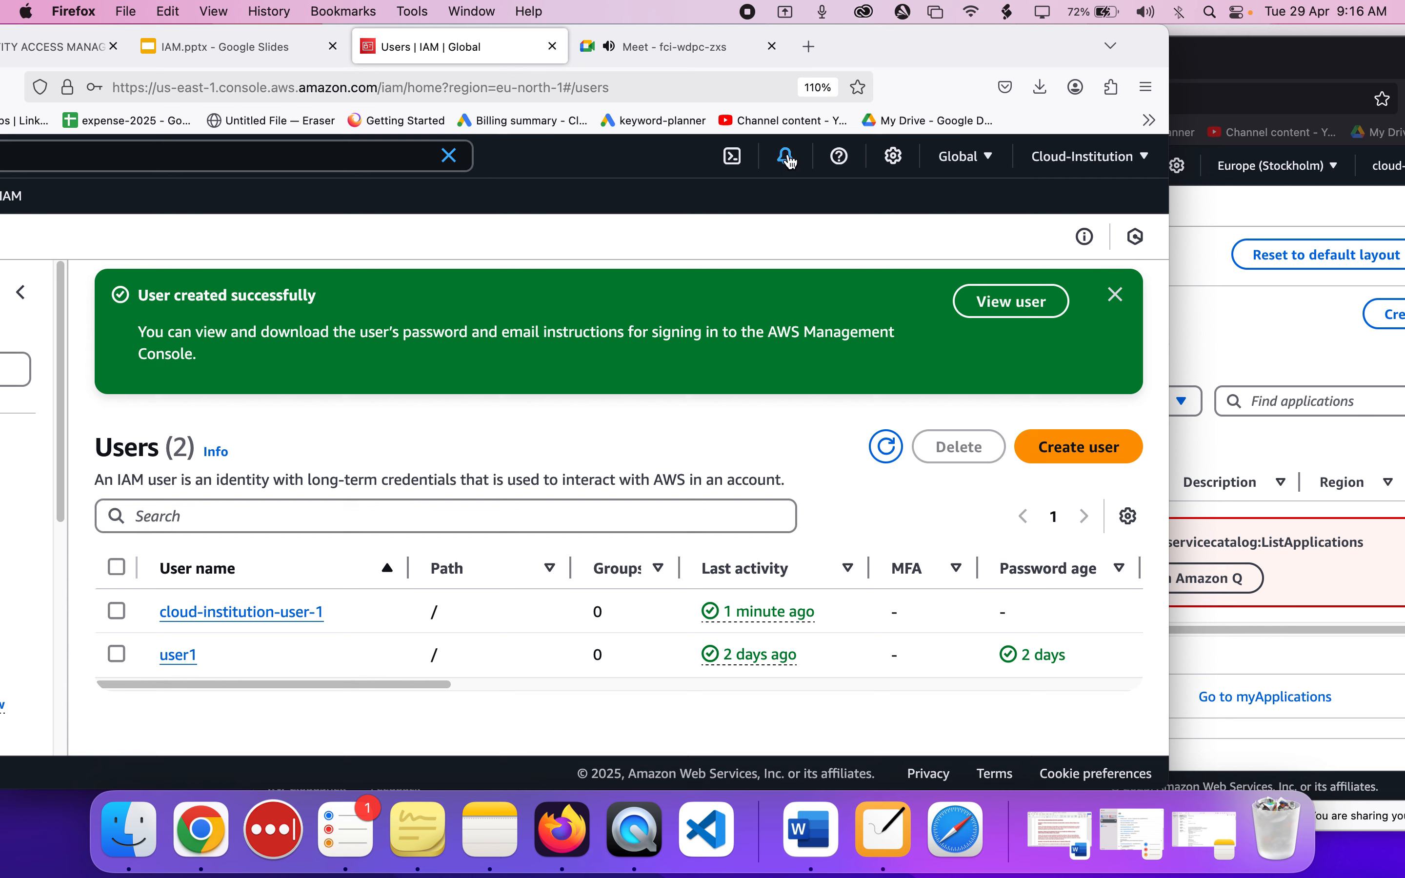
{"action": "left_click", "coordinate": [1069, 168]}
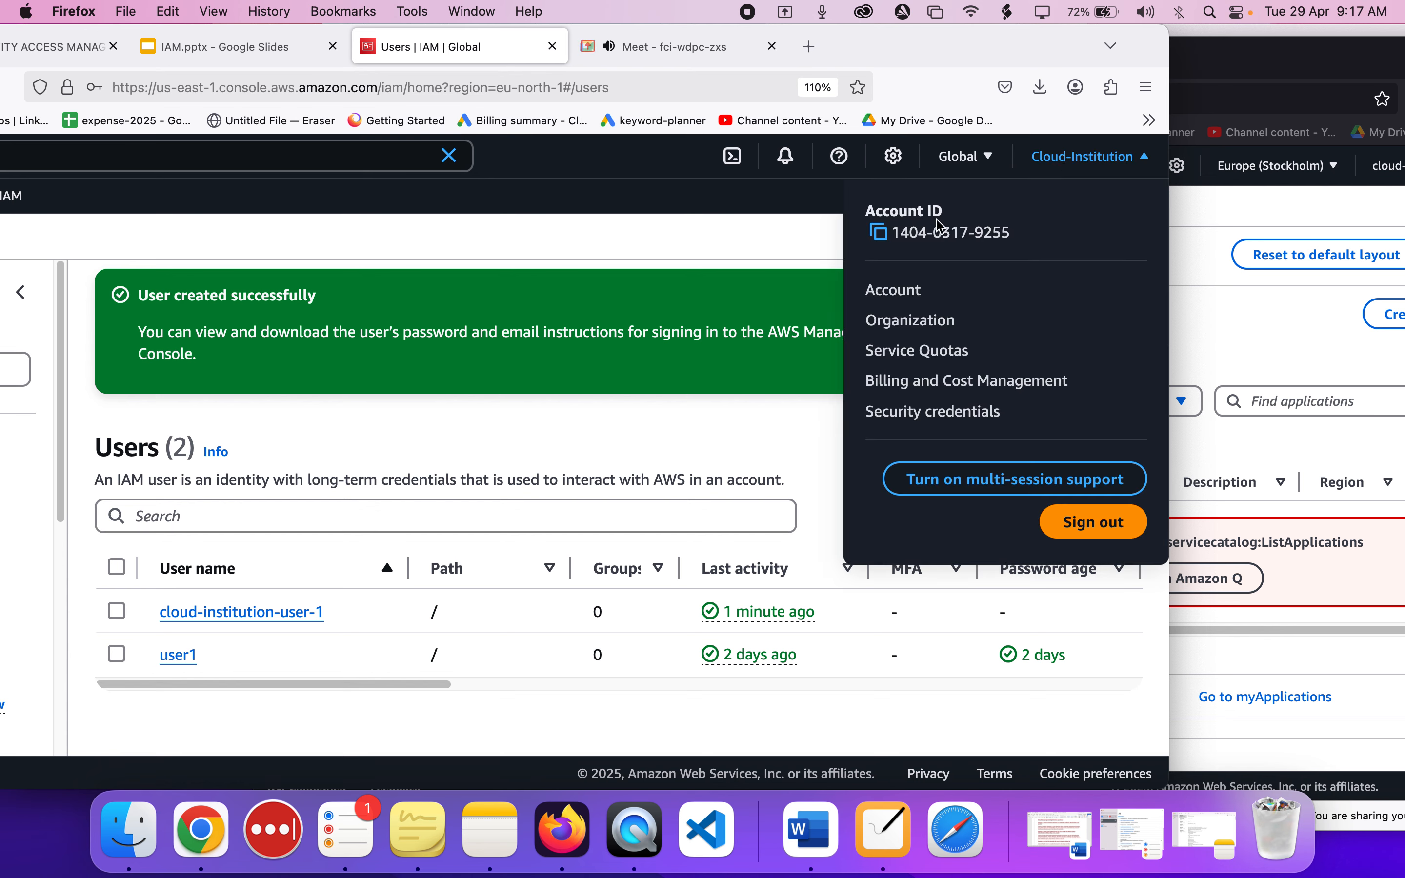
{"action": "left_click", "coordinate": [882, 235]}
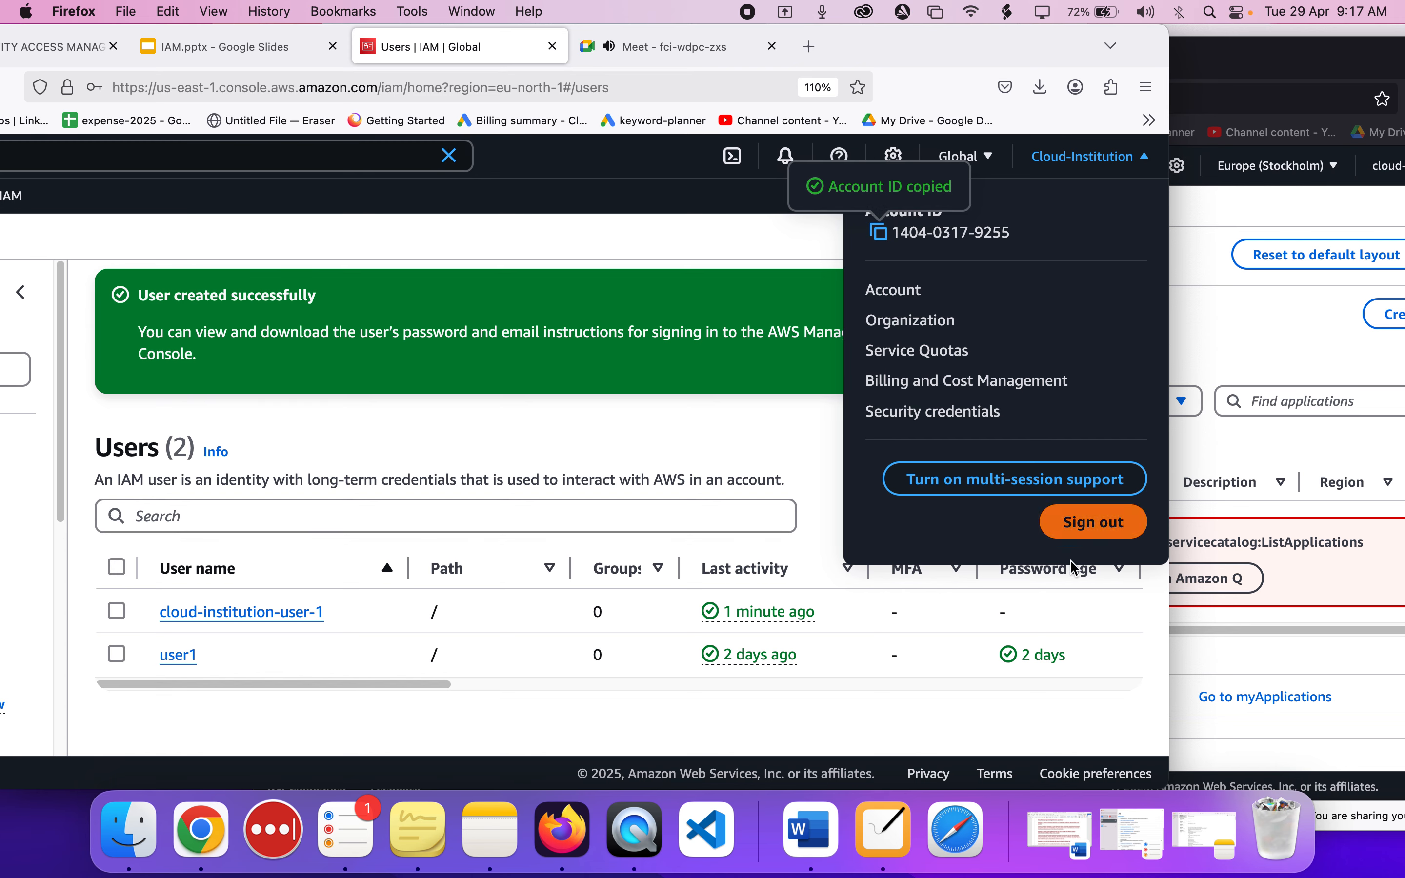
Switch to NiBoard and add the text "account id" just below the senior user's circle.
{"action": "left_click", "coordinate": [880, 841]}
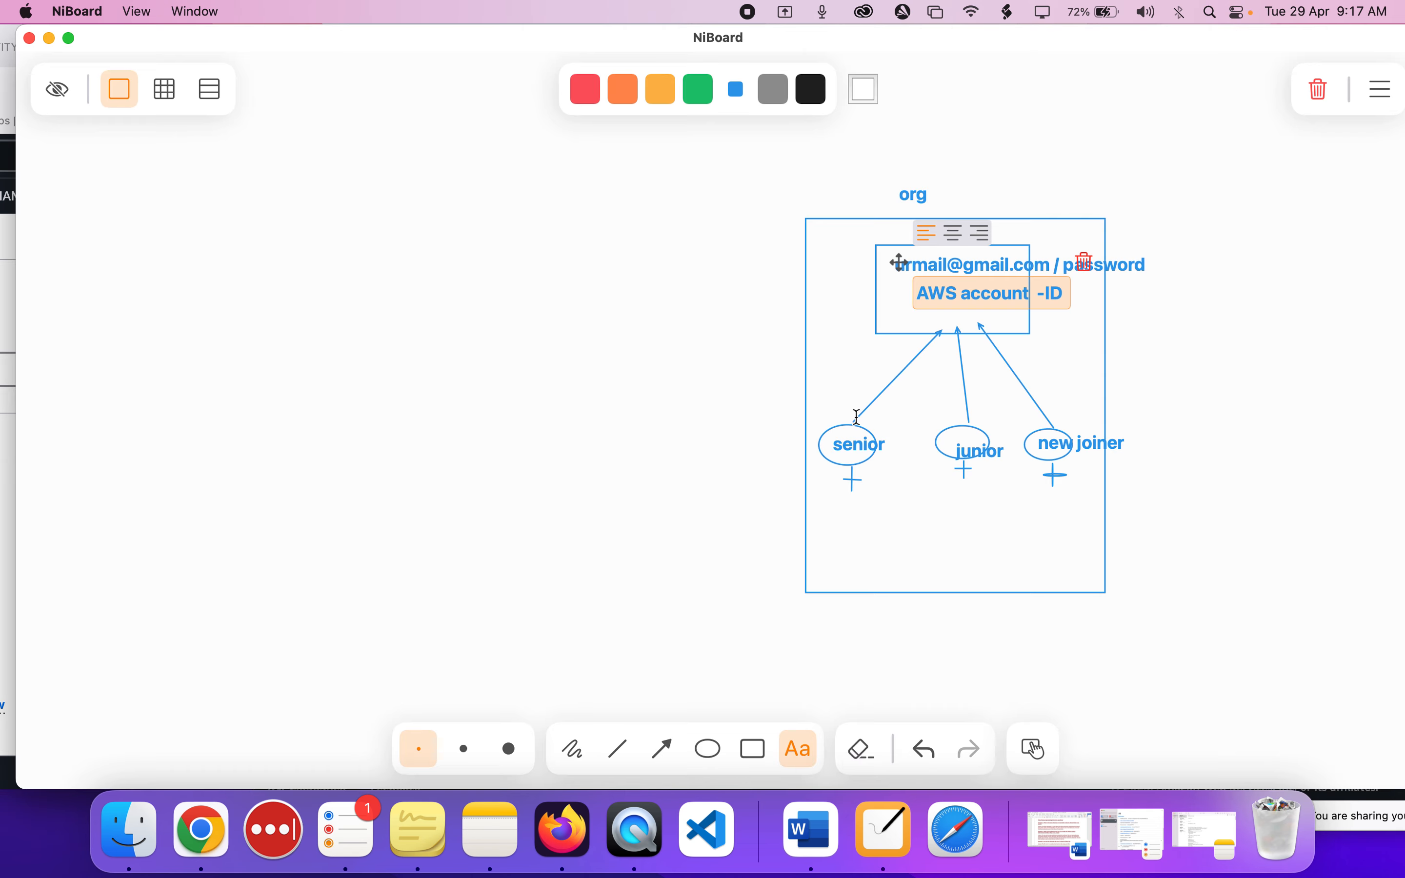
{"action": "left_click", "coordinate": [851, 463]}
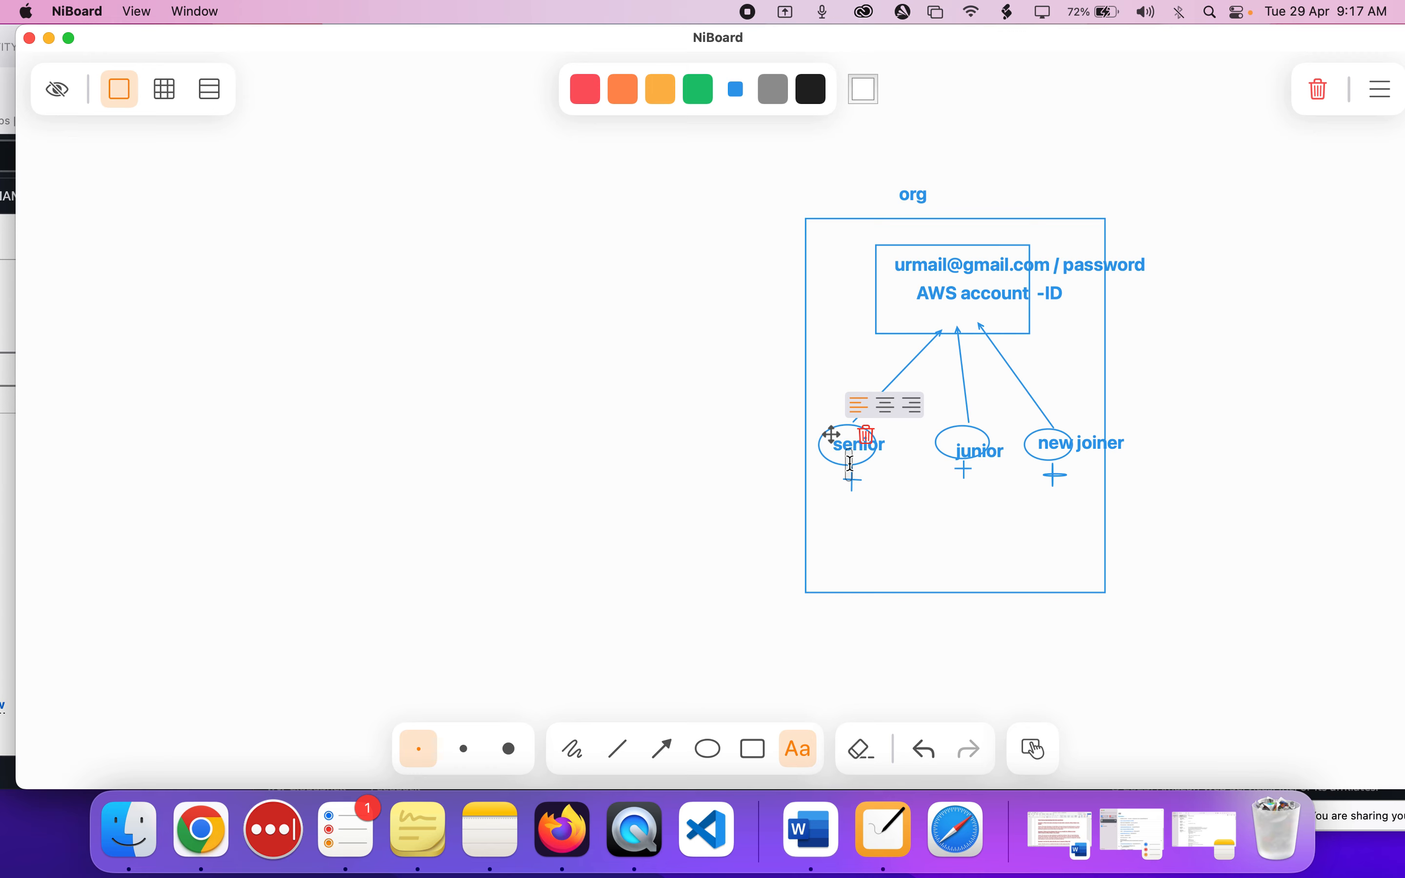
{"action": "type", "text": "accoun"}
{"action": "type", "text": "t id"}
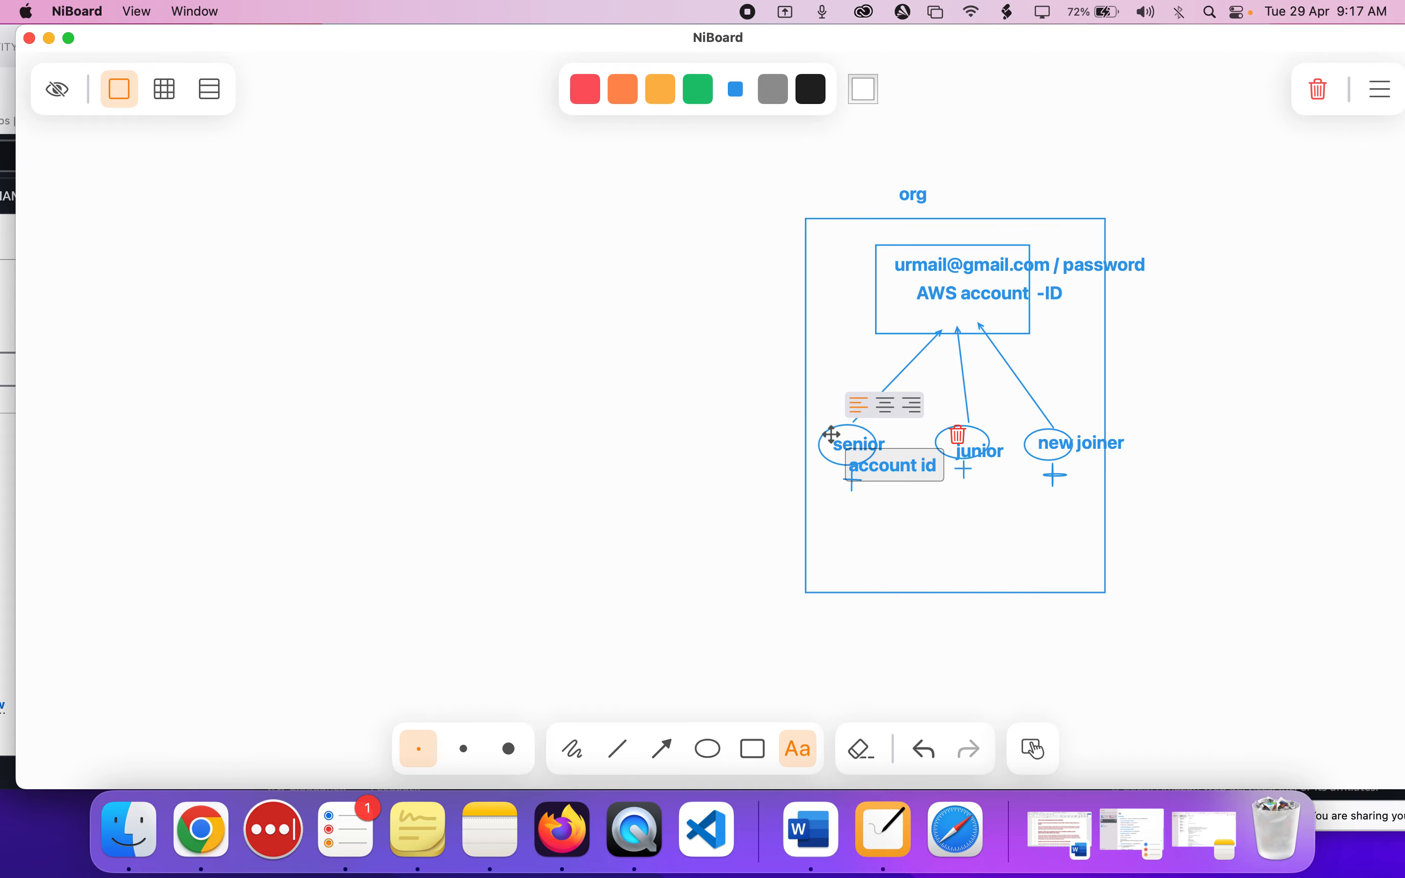
{"action": "left_click", "coordinate": [919, 516]}
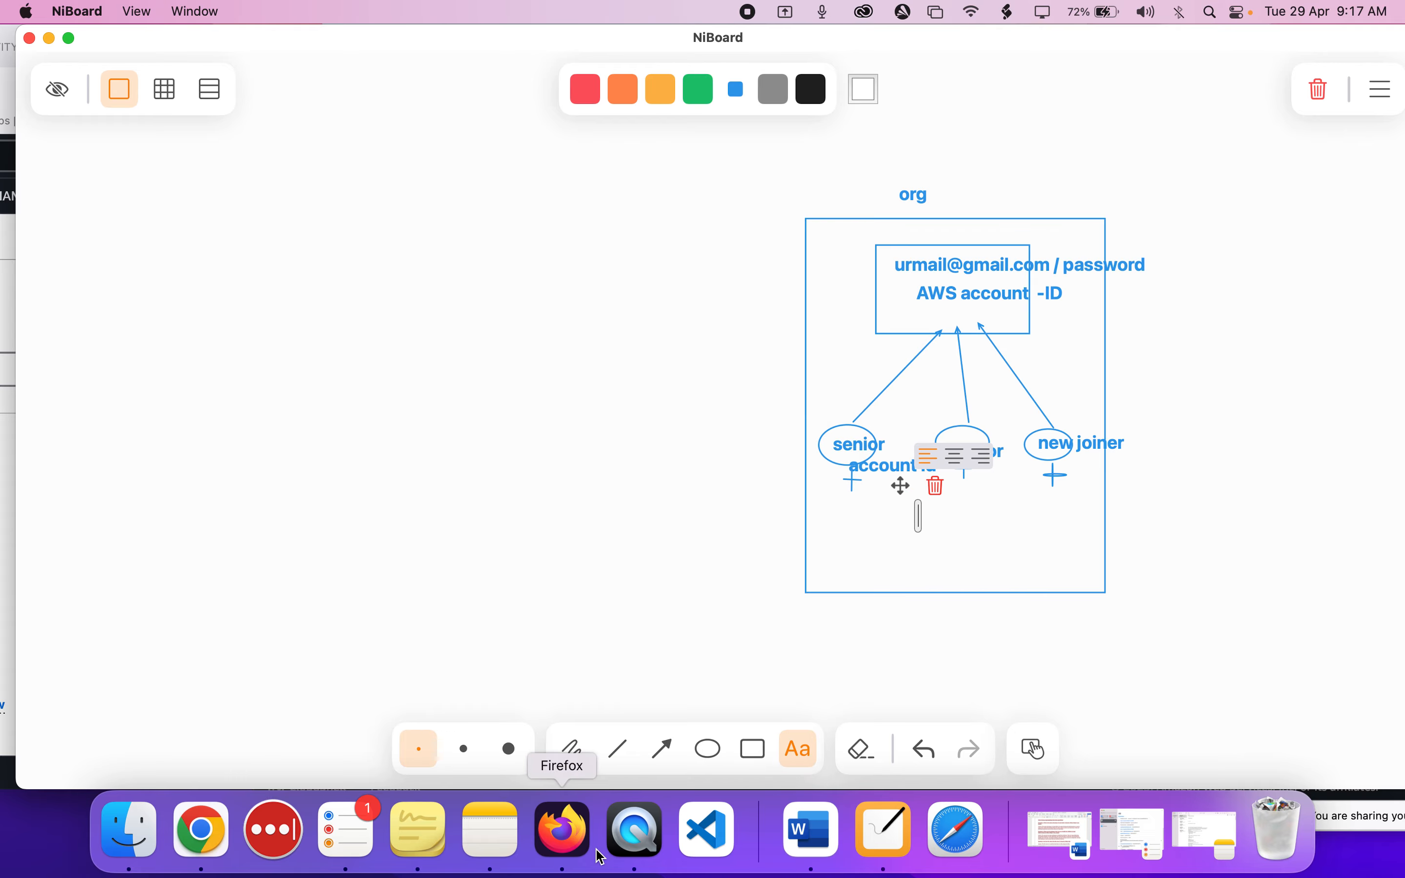
Switch to Firefox, shift the private window to expose the IAM user's account details, and copy the account ID.
{"action": "left_click", "coordinate": [563, 836]}
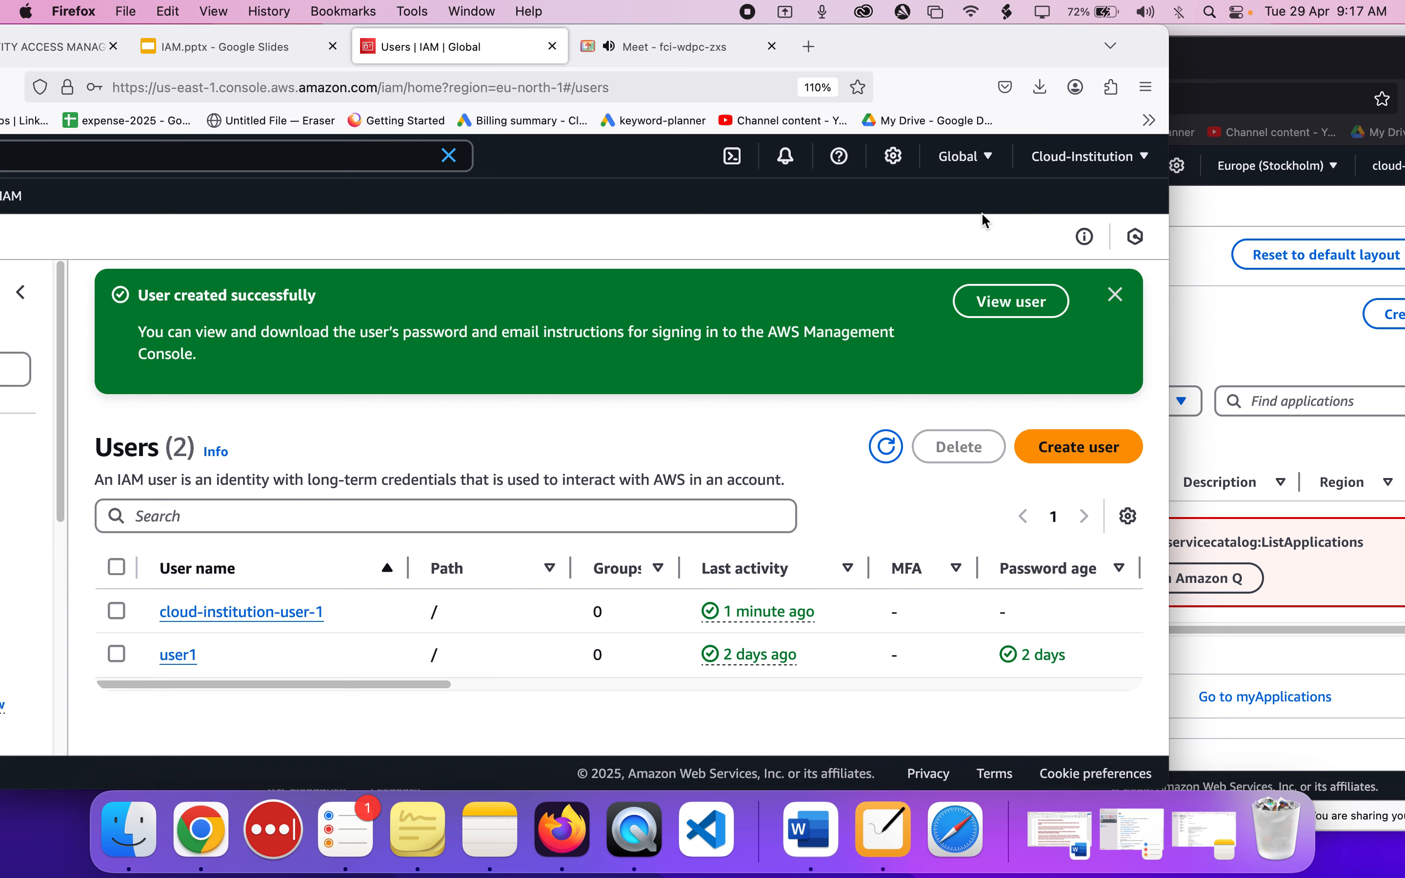
{"action": "left_click_drag", "start_coordinate": [1365, 45], "coordinate": [1139, 109]}
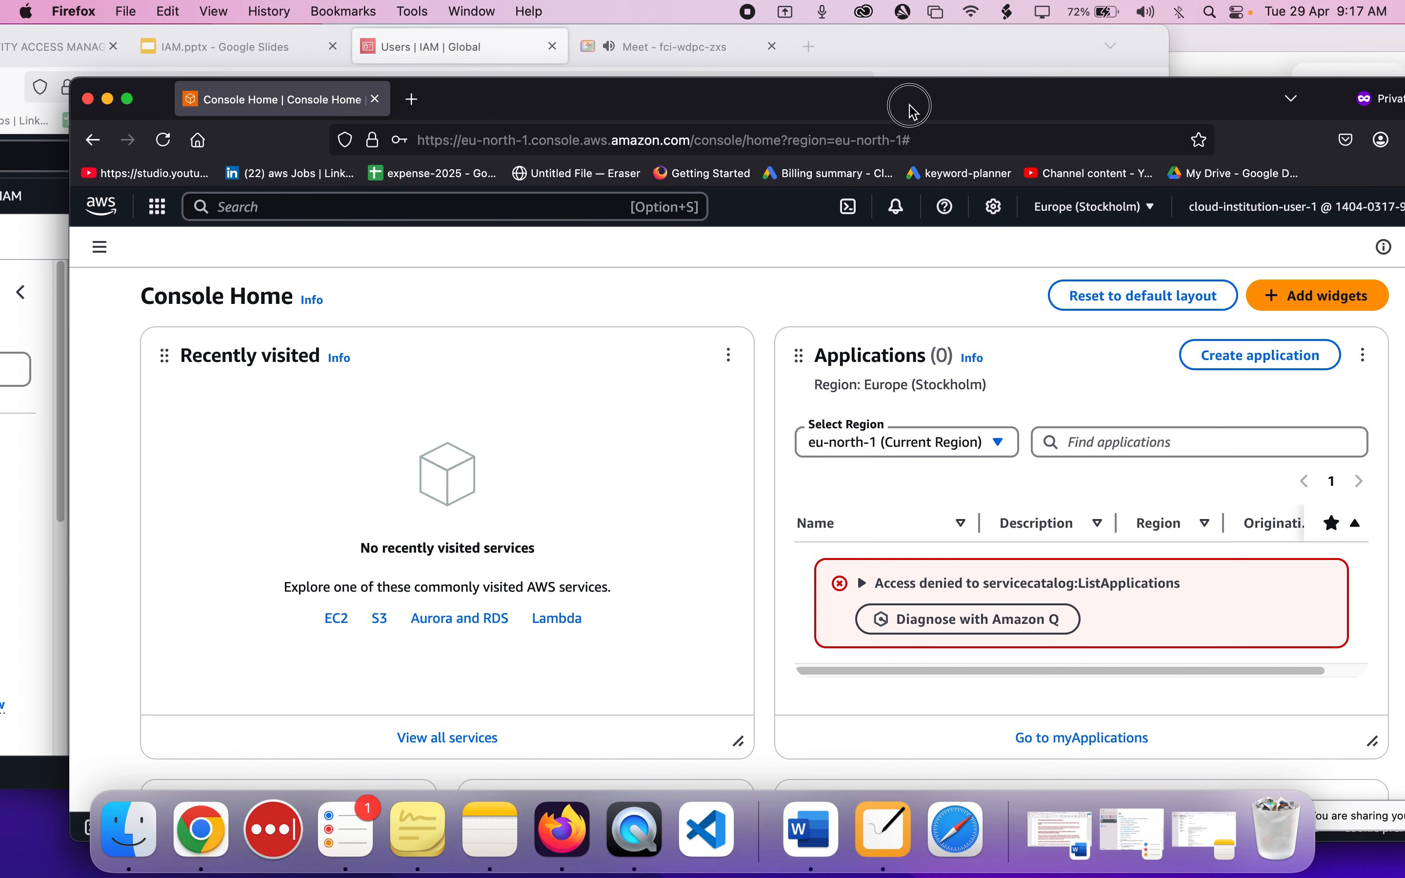
{"action": "left_click_drag", "start_coordinate": [898, 103], "coordinate": [828, 103]}
{"action": "left_click", "coordinate": [1274, 211]}
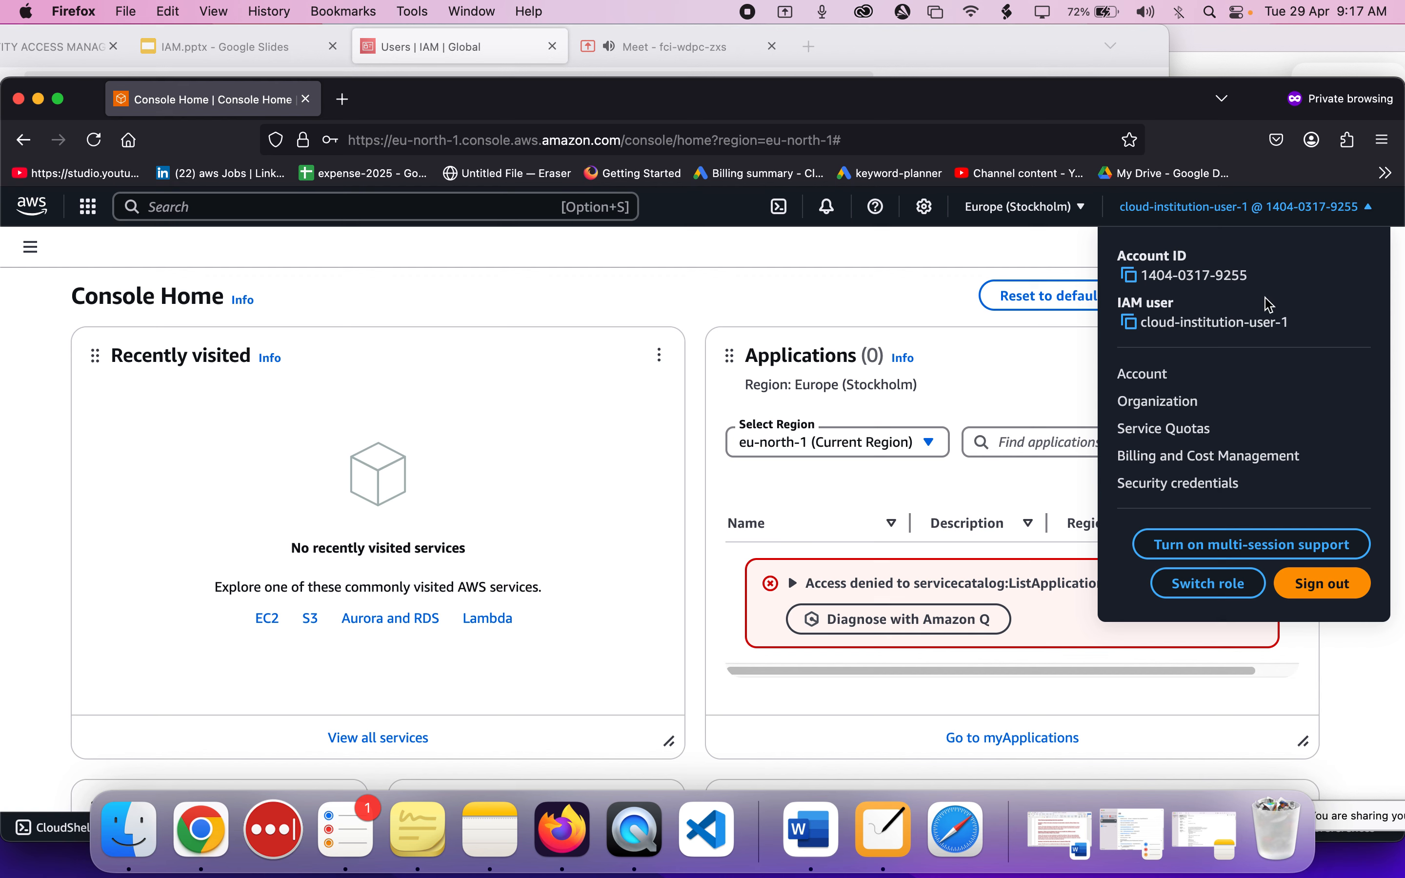
{"action": "left_click", "coordinate": [1140, 281]}
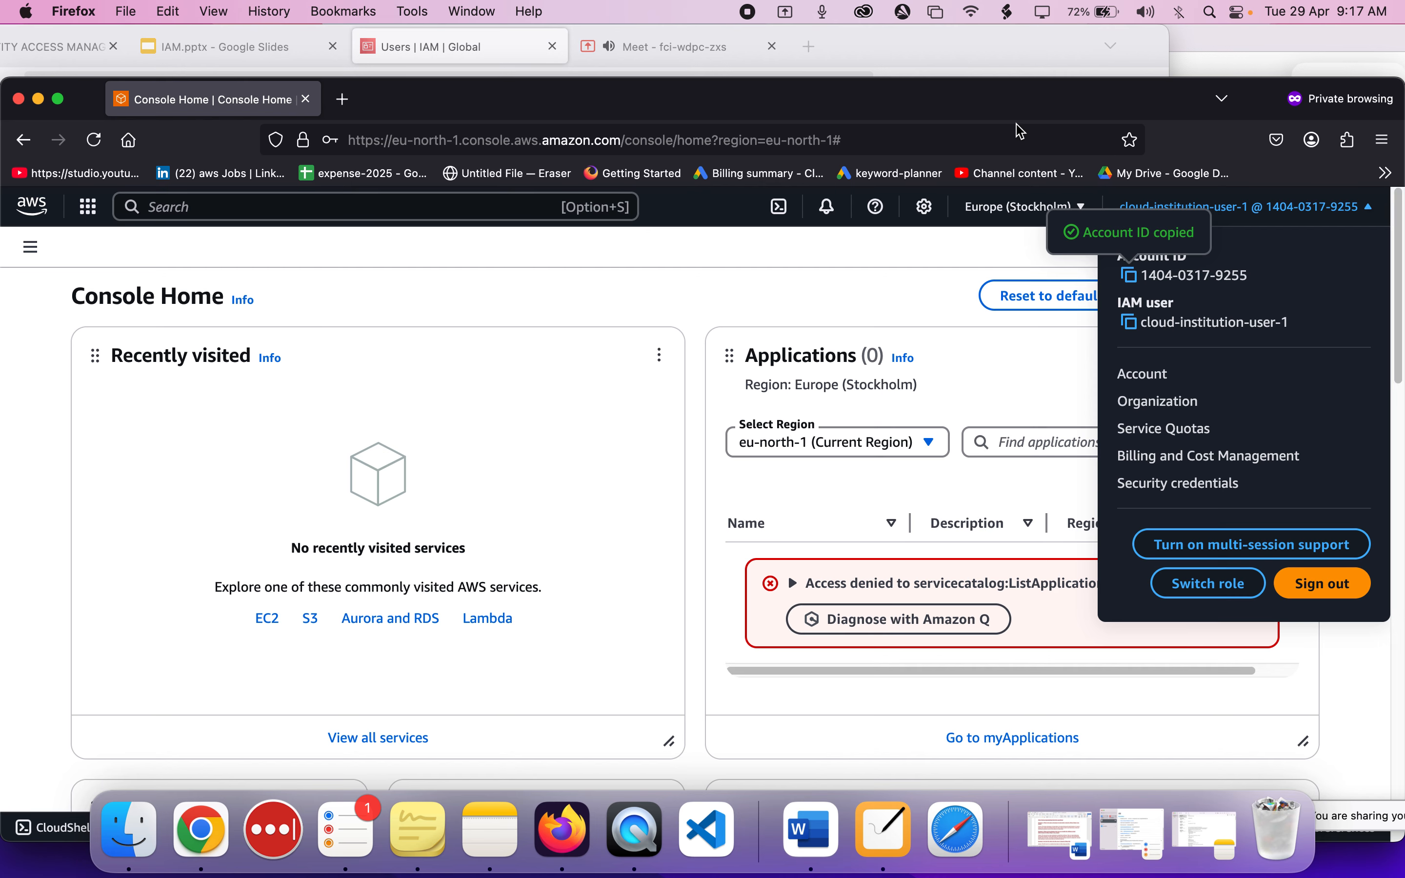
Move the private window aside and highlight the last digits of the account ID in the administrator's account details.
{"action": "left_click_drag", "start_coordinate": [978, 95], "coordinate": [1386, 183]}
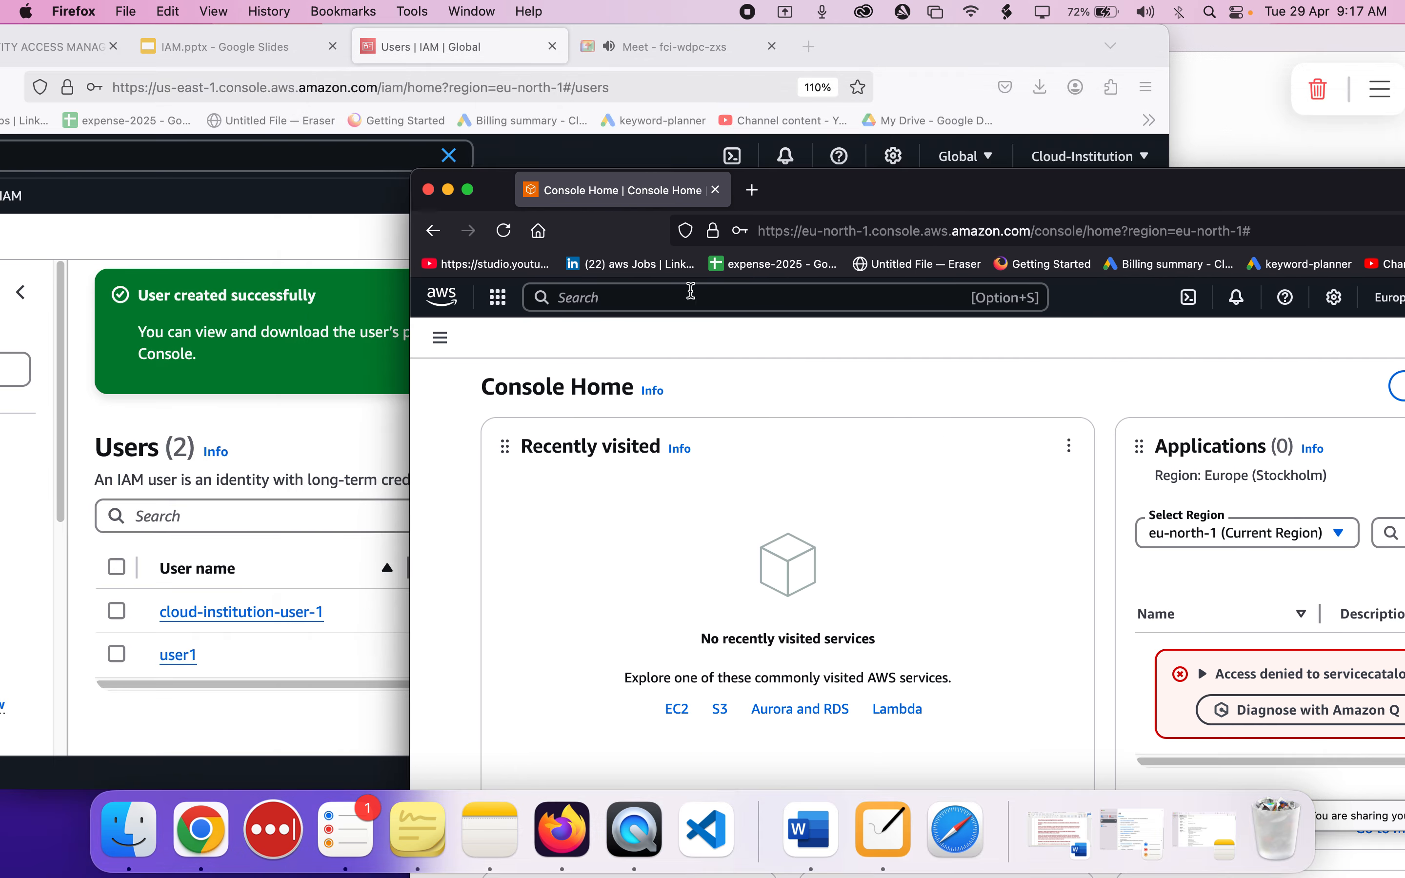
{"action": "left_click", "coordinate": [305, 289]}
{"action": "left_click", "coordinate": [1105, 160]}
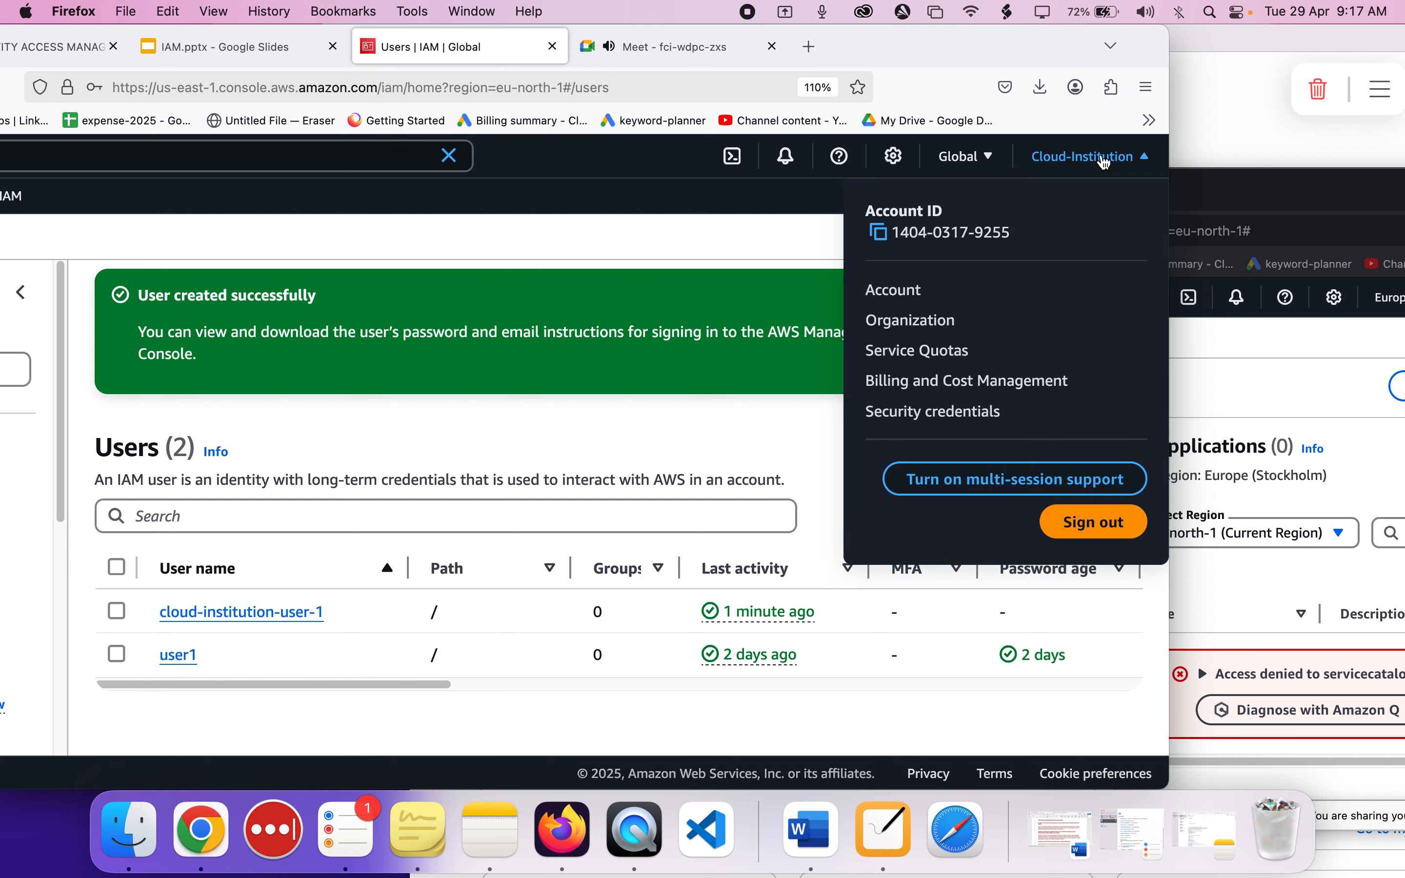
{"action": "double_click", "coordinate": [1006, 234]}
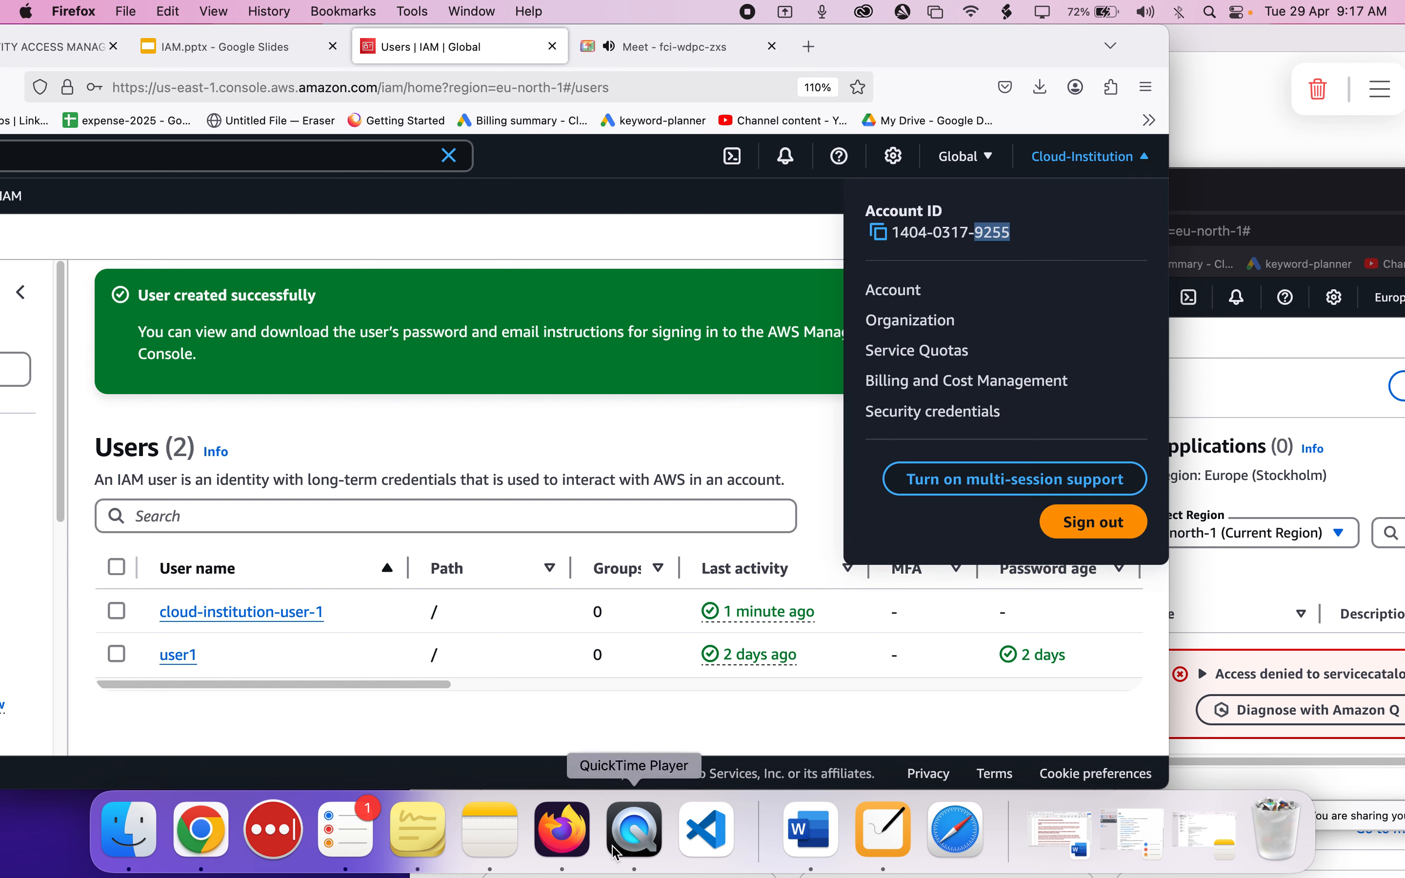
{"action": "left_click", "coordinate": [884, 289]}
Review the org diagram in NiBoard, then return to Firefox, reposition the private window and close the IAM user's account details.
{"action": "left_click", "coordinate": [899, 852]}
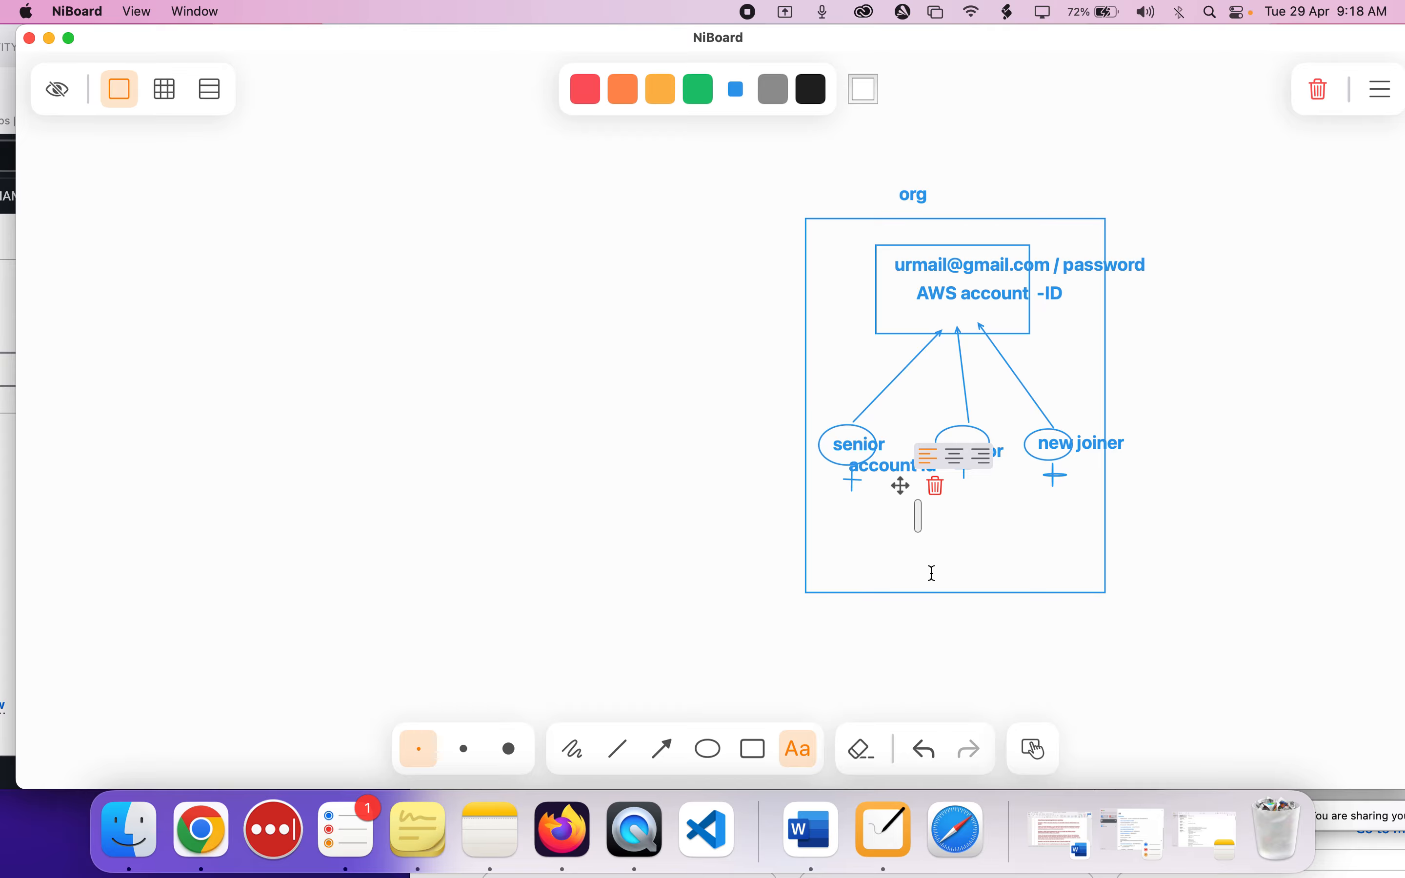
{"action": "left_click", "coordinate": [583, 826]}
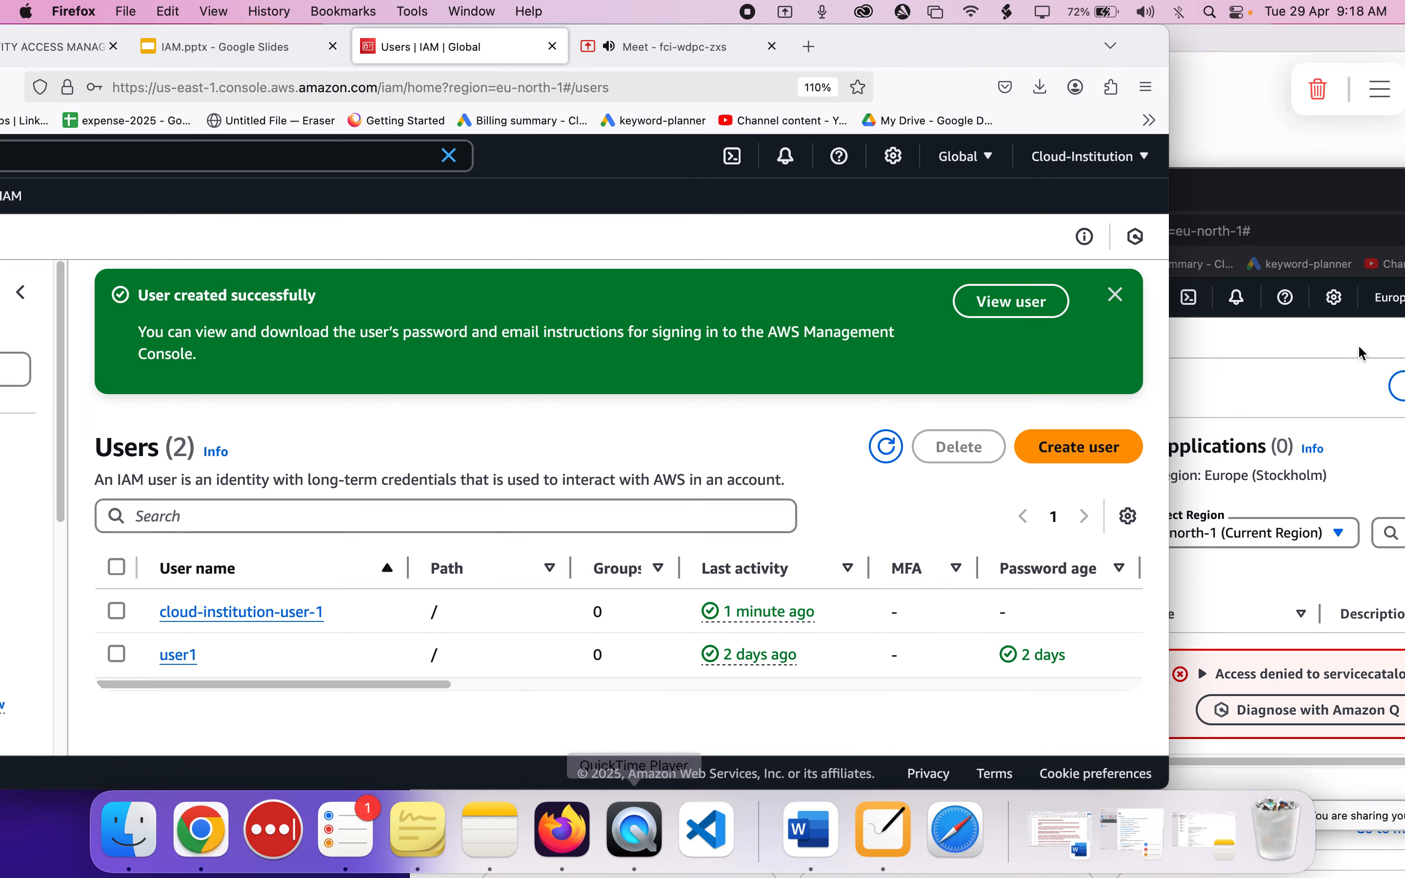
{"action": "left_click", "coordinate": [1303, 385]}
{"action": "left_click_drag", "start_coordinate": [1226, 202], "coordinate": [1115, 88]}
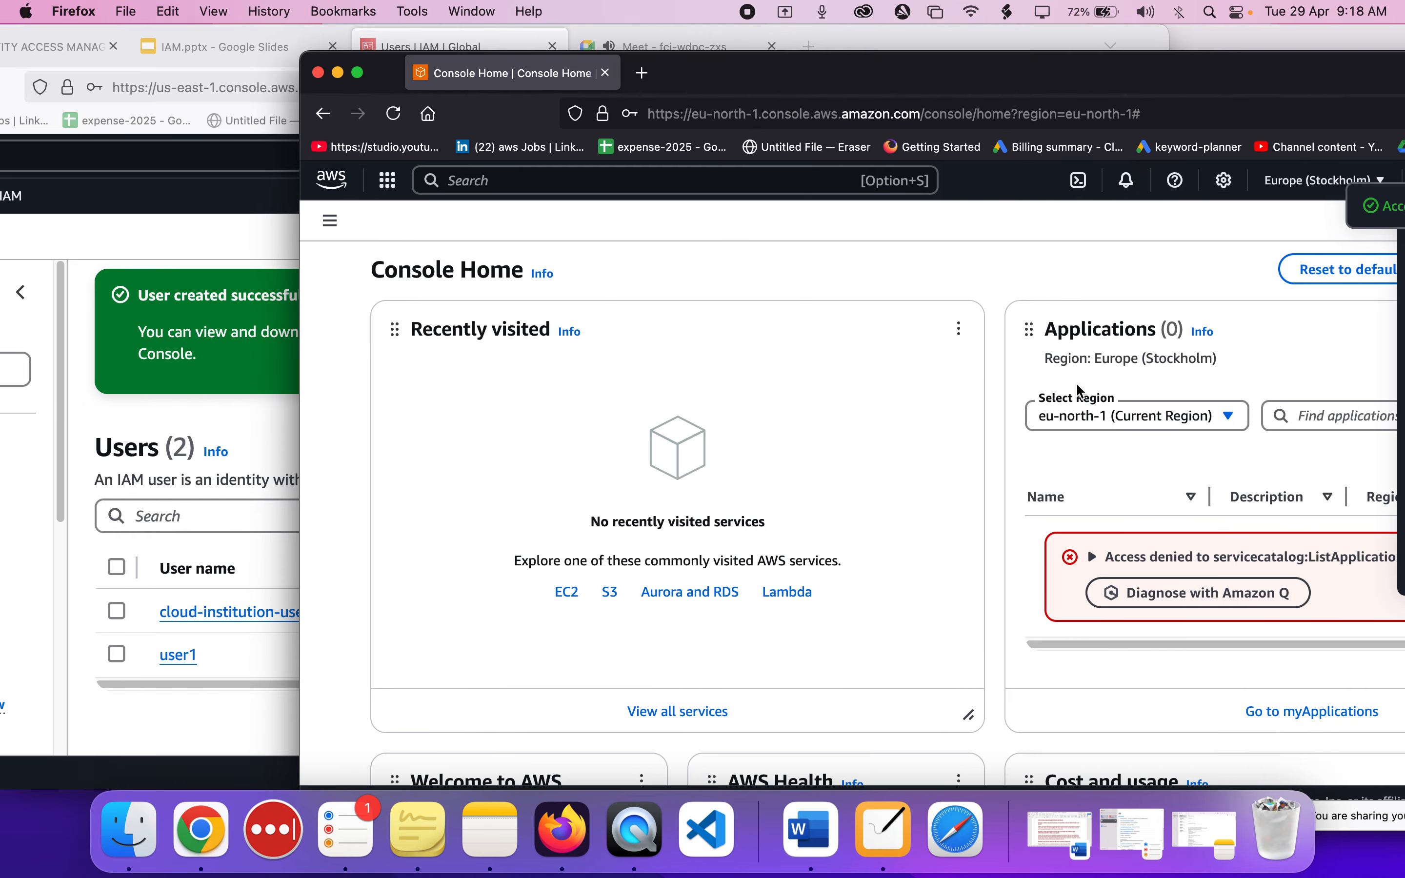
{"action": "left_click_drag", "start_coordinate": [1081, 84], "coordinate": [906, 80]}
{"action": "left_click", "coordinate": [882, 296]}
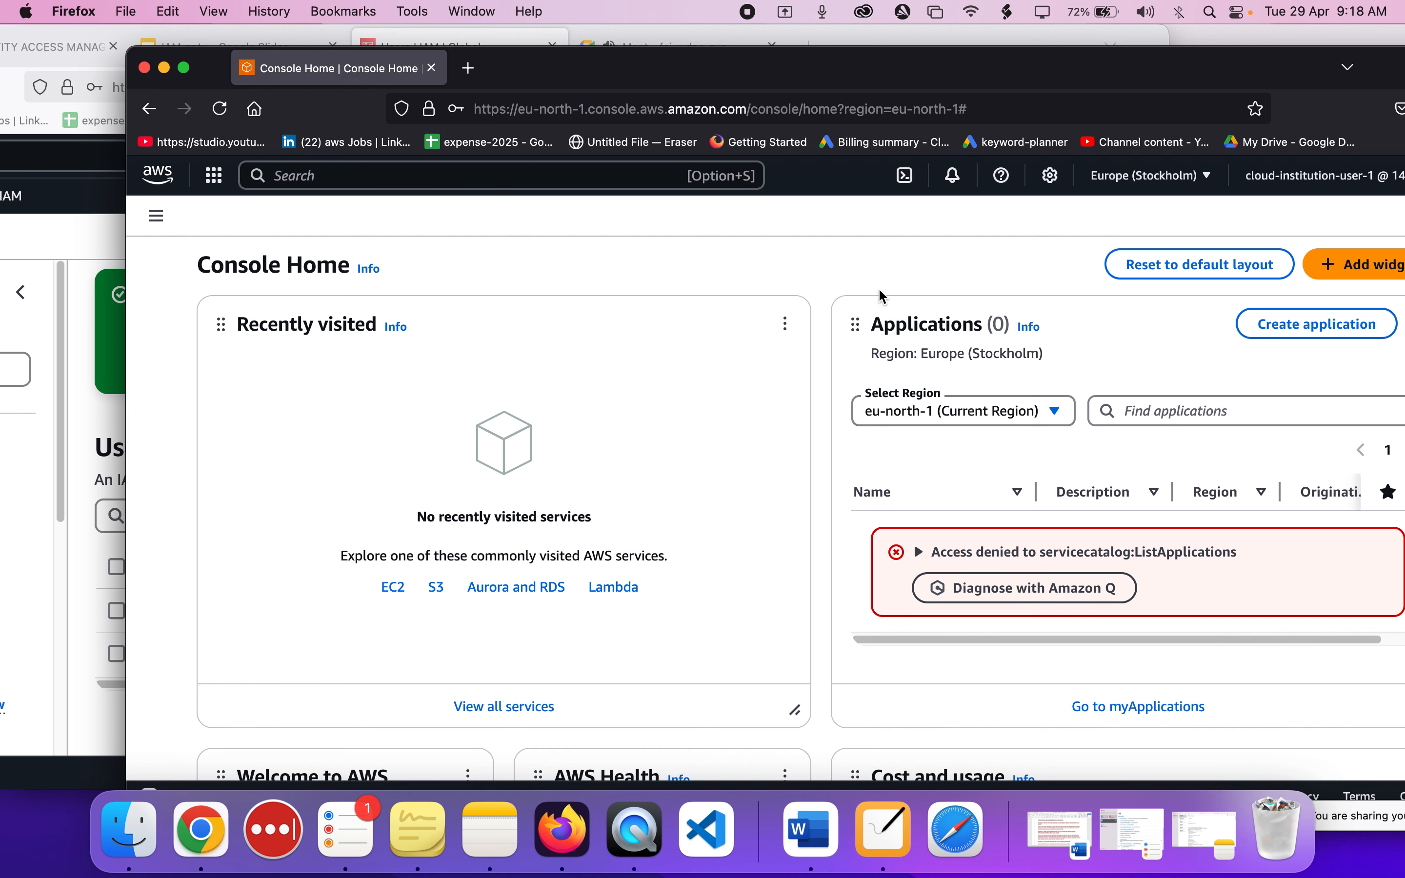
Shift the administrator window to expose the IAM sidebar, check the Google Meet call, and return to the users list.
{"action": "left_click", "coordinate": [118, 433]}
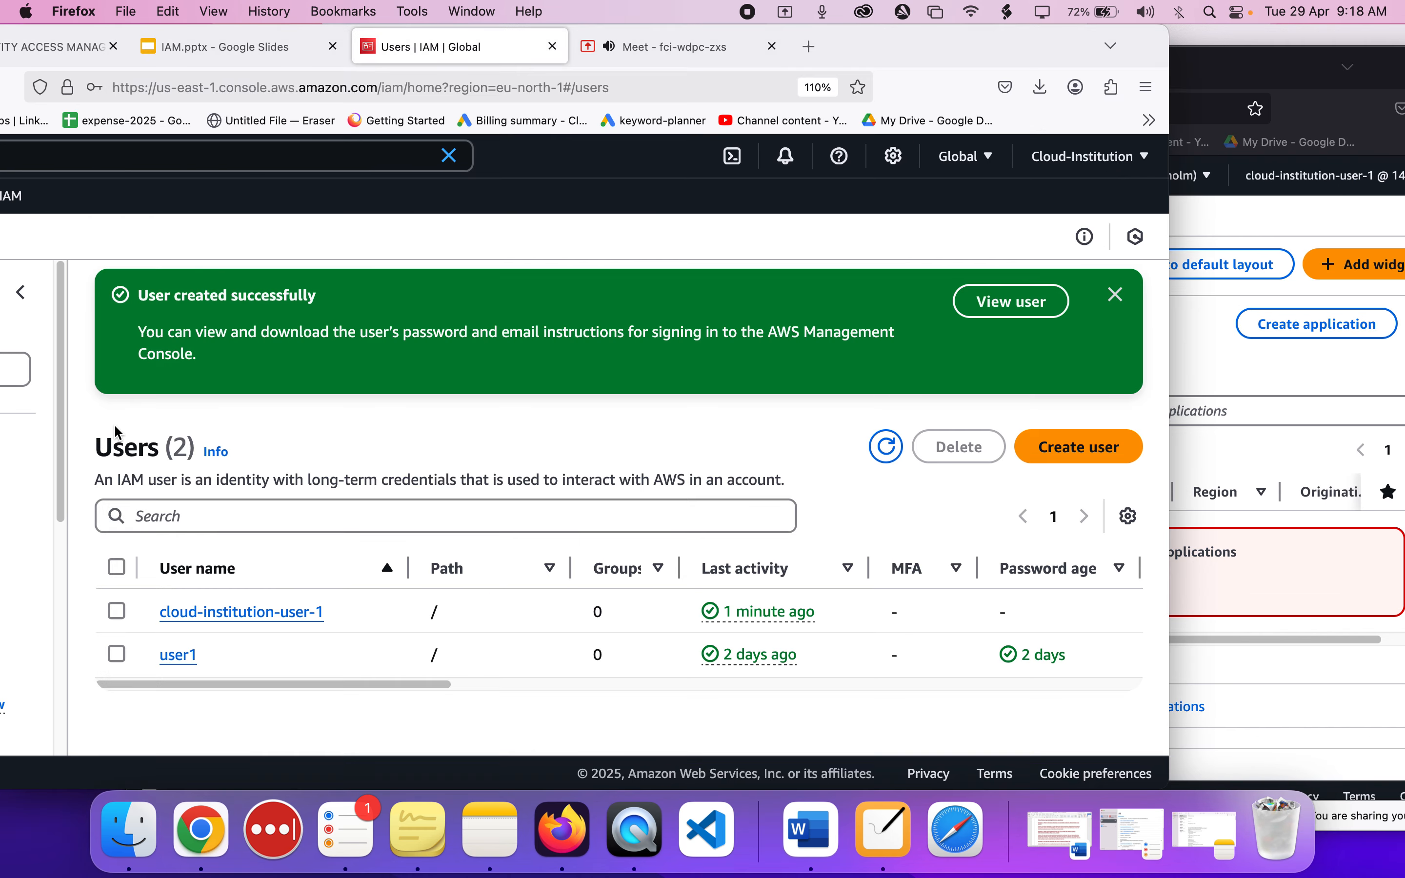
{"action": "left_click_drag", "start_coordinate": [980, 52], "coordinate": [1083, 54]}
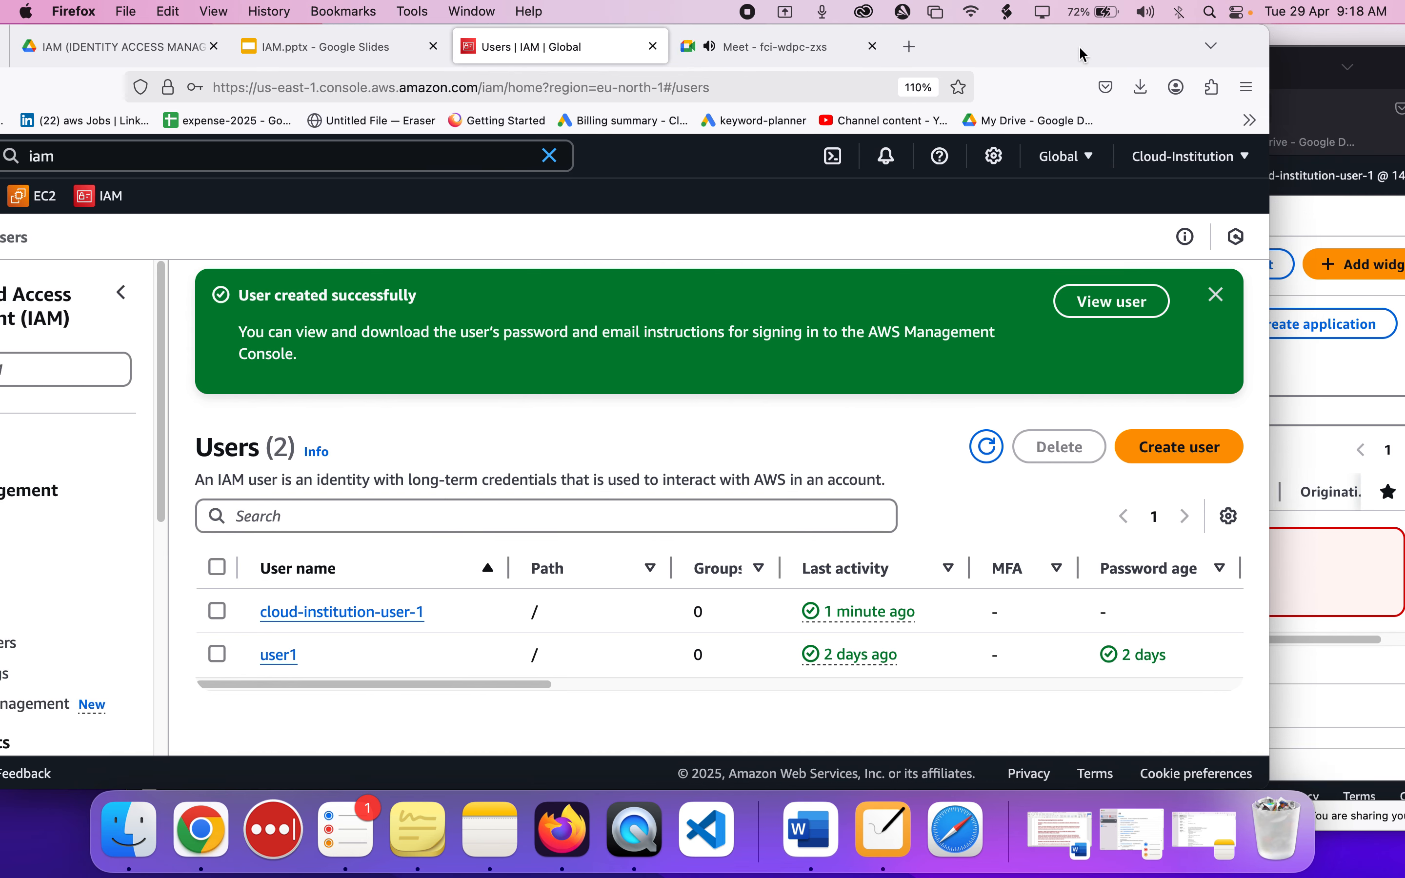
{"action": "left_click", "coordinate": [813, 61]}
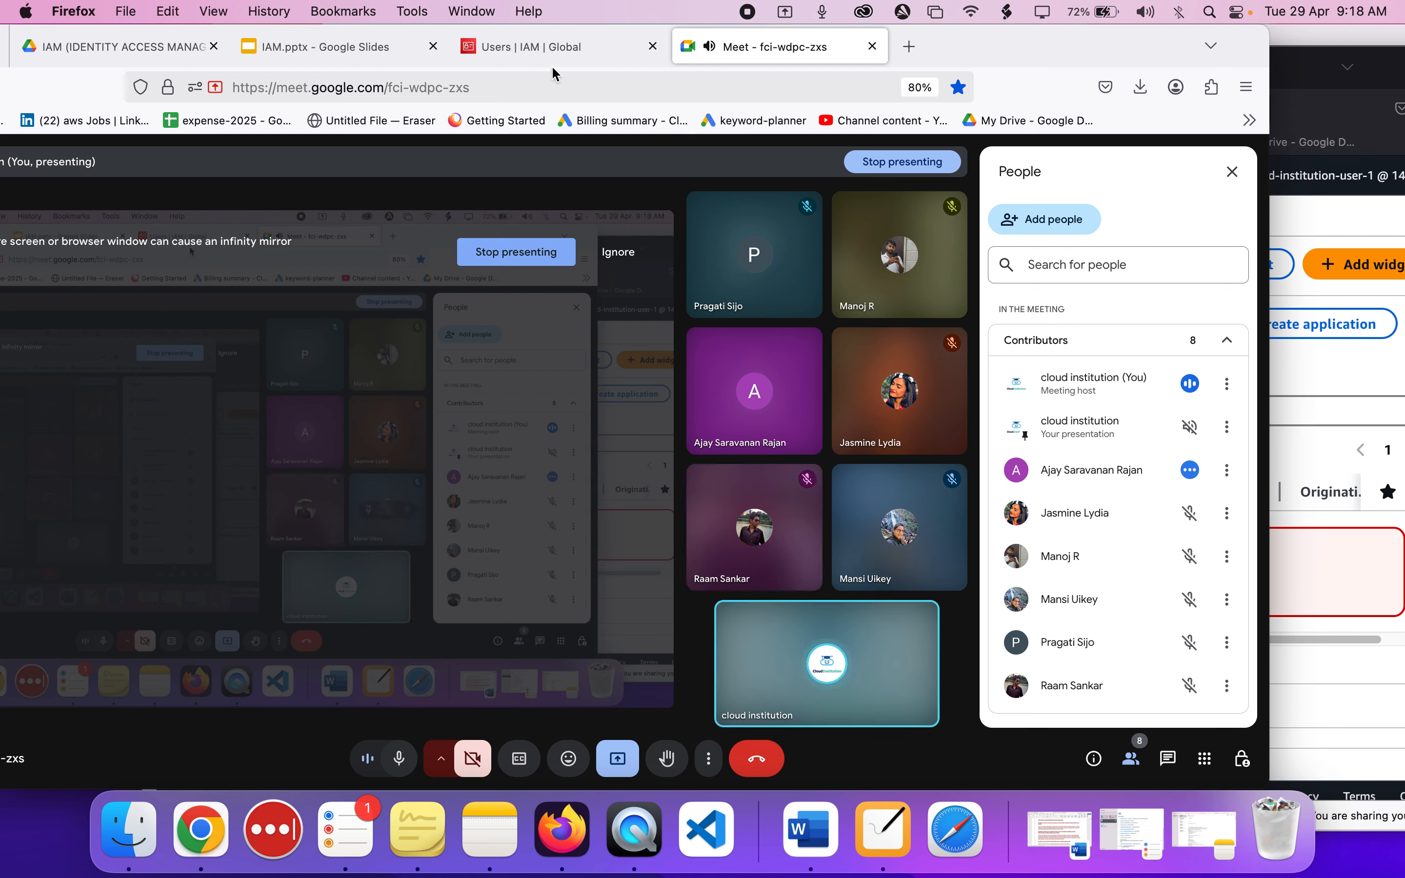
{"action": "left_click", "coordinate": [555, 48]}
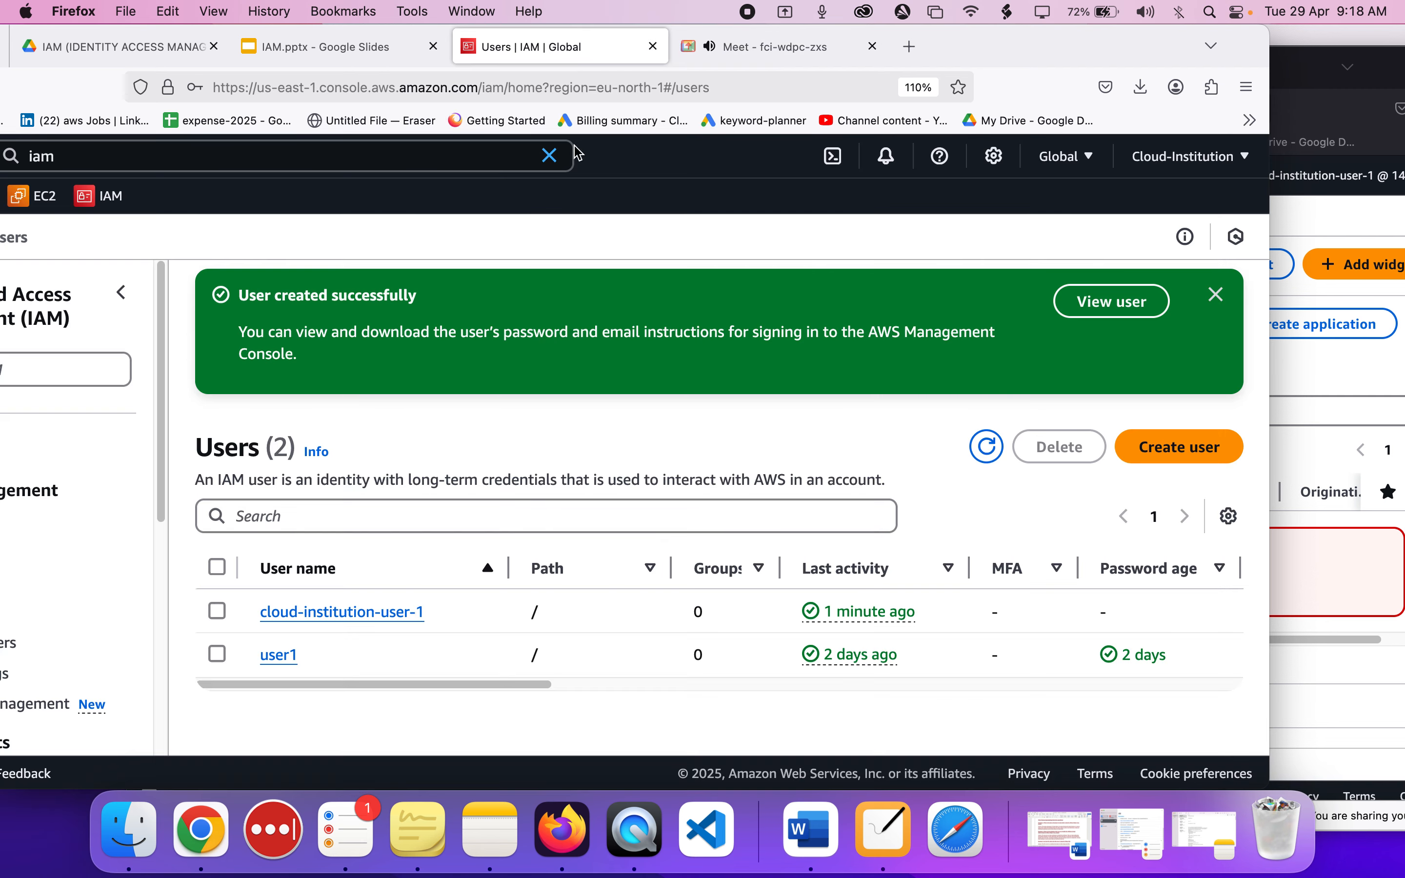
Bring the administrator window fully into view and start a new IAM user named cloud-institution-user-2, reusing the first user's name.
{"action": "left_click_drag", "start_coordinate": [956, 41], "coordinate": [1086, 40]}
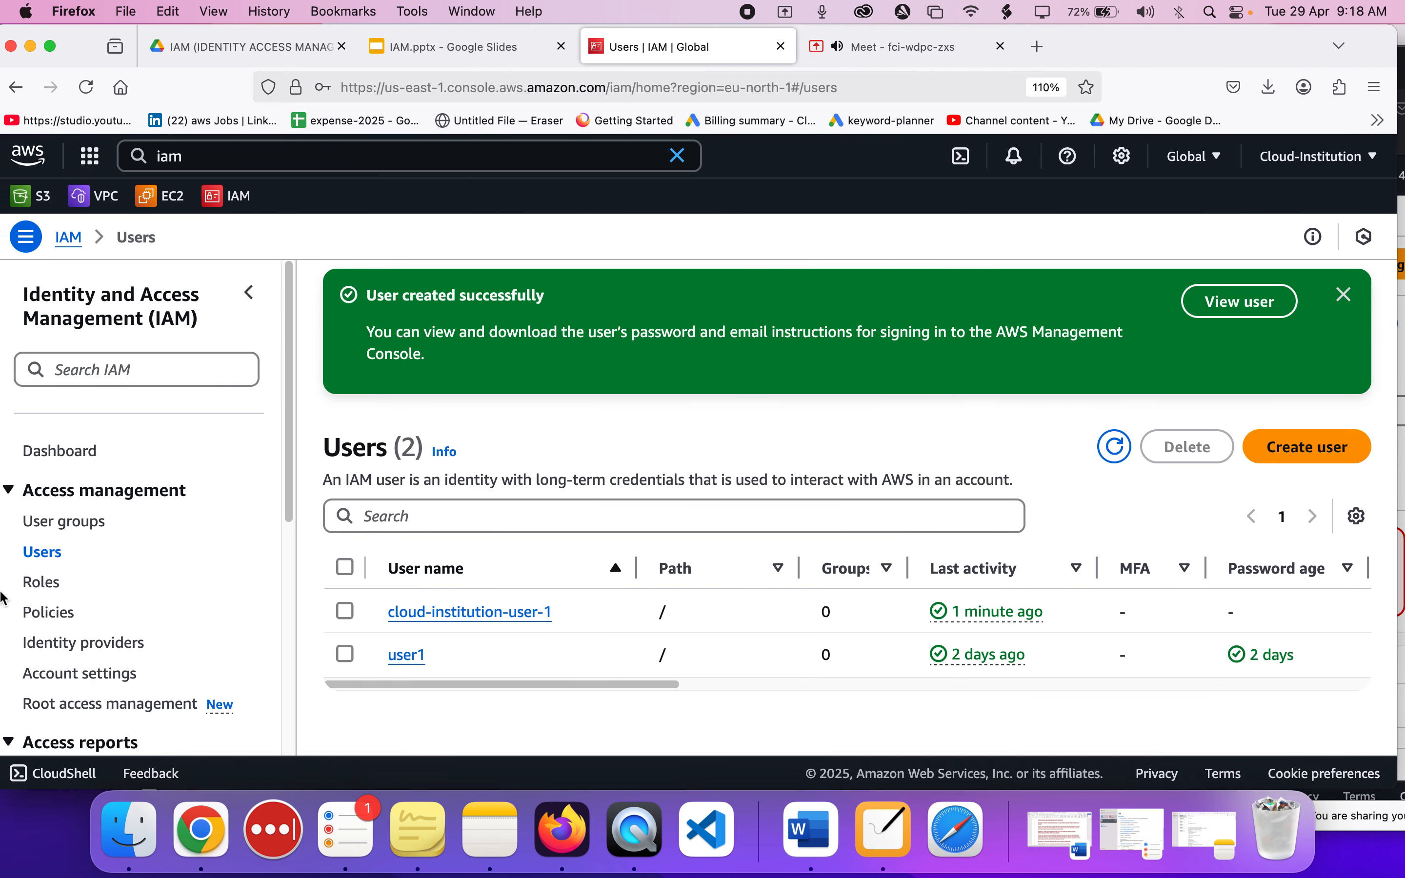
{"action": "left_click", "coordinate": [579, 608]}
{"action": "left_click_drag", "start_coordinate": [583, 614], "coordinate": [376, 612]}
{"action": "key", "text": "super+c"}
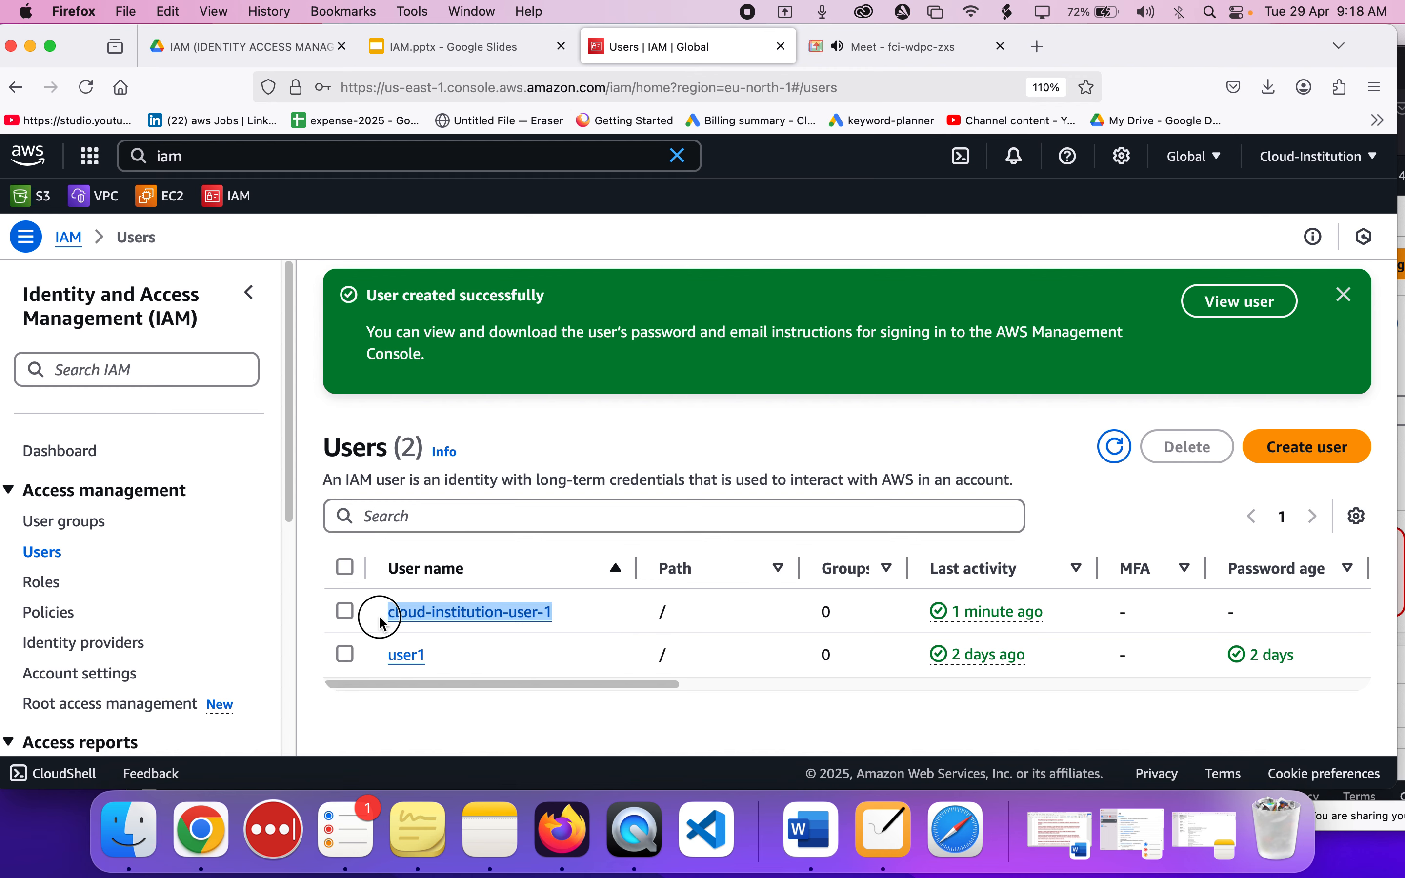
{"action": "left_click", "coordinate": [1304, 450]}
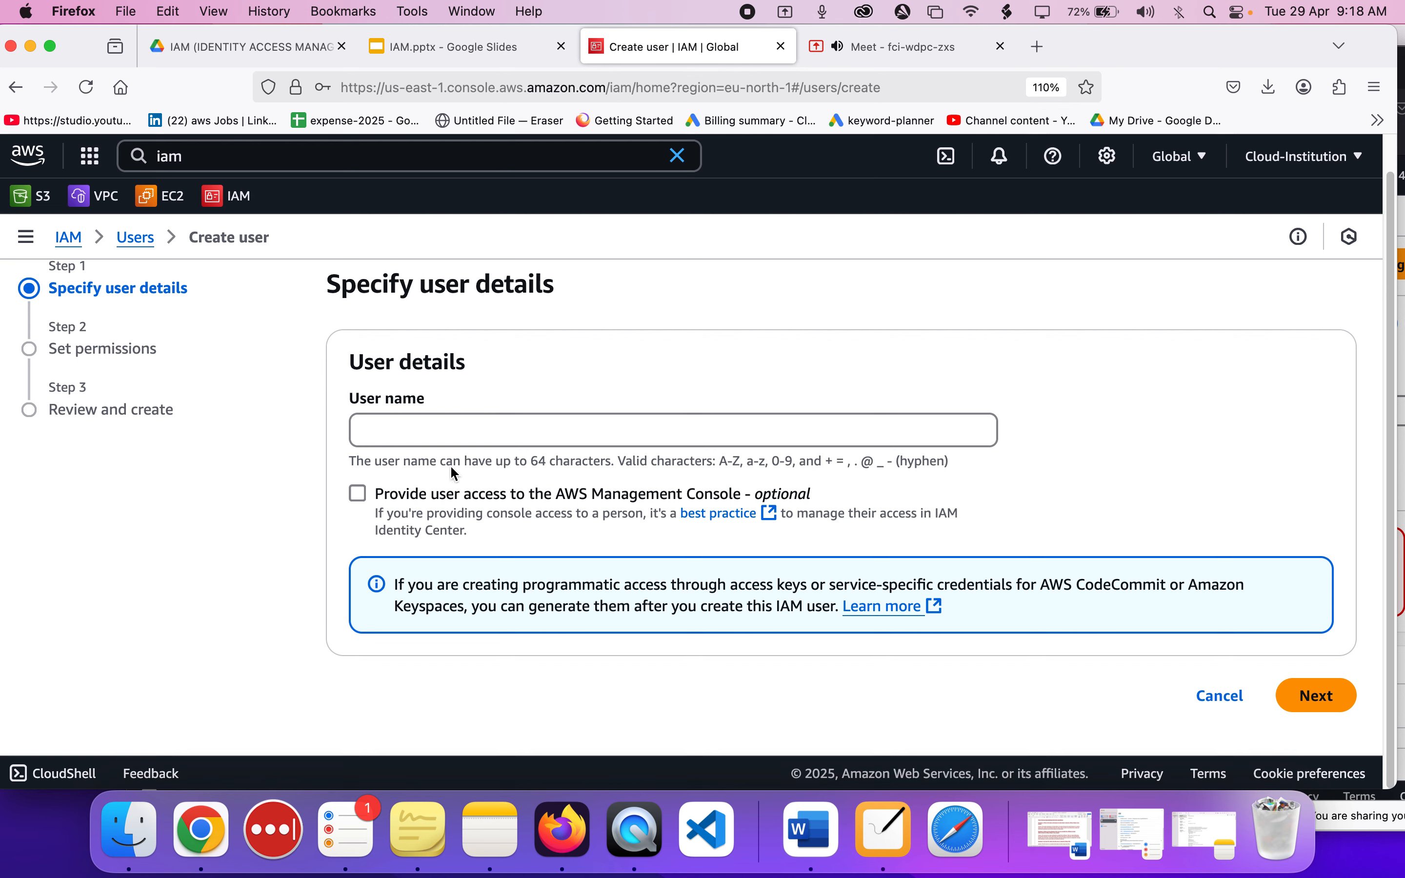
{"action": "left_click", "coordinate": [436, 432]}
{"action": "key", "text": "super+v"}
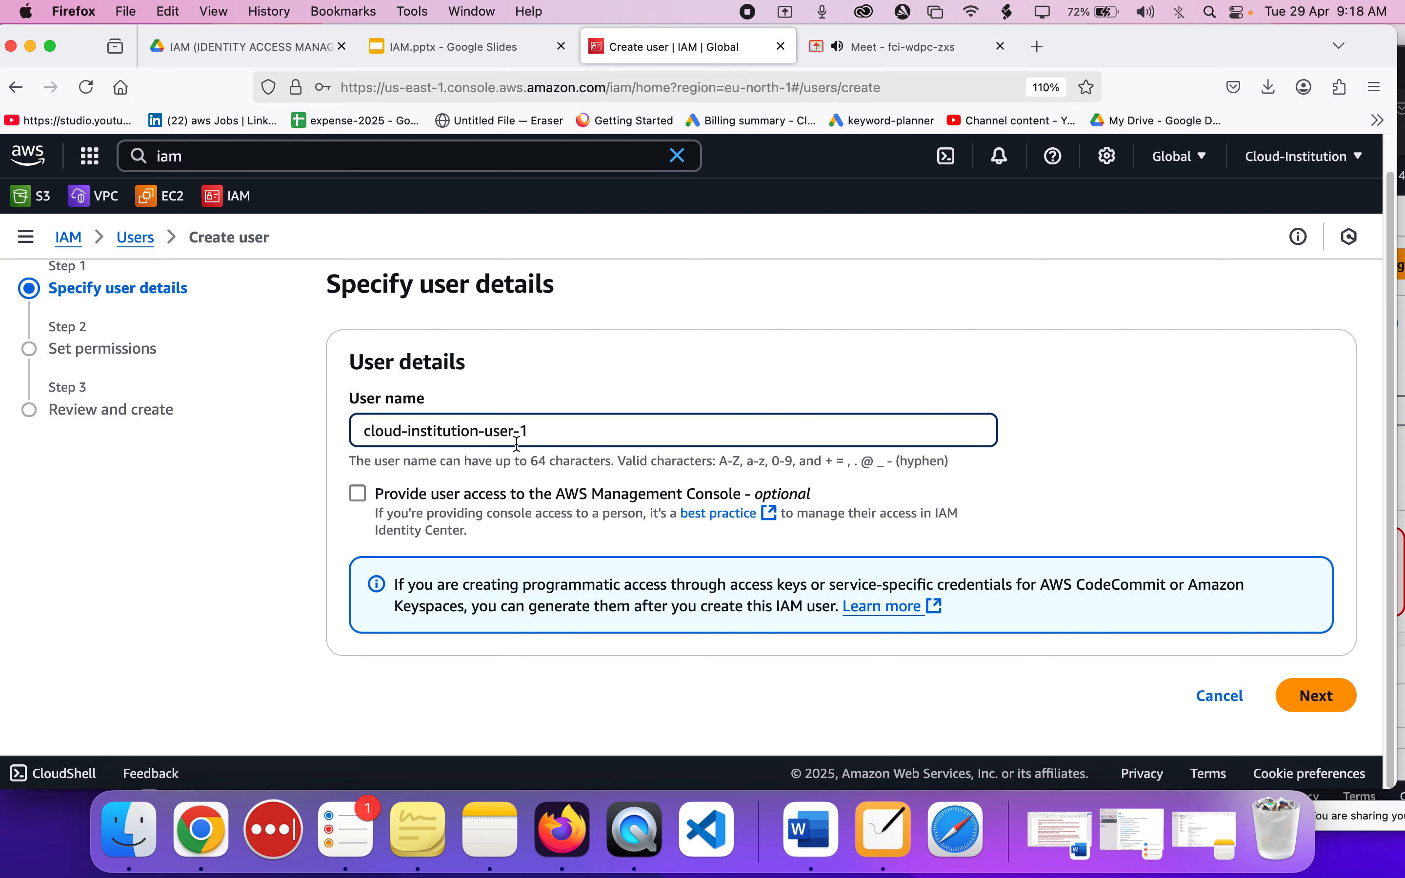
Provide the user with AWS Management Console access and set the user type to an IAM user.
{"action": "left_click", "coordinate": [358, 494]}
{"action": "scroll", "coordinate": [359, 498], "scroll_direction": "down", "scroll_amount": 4}
{"action": "scroll", "coordinate": [359, 498], "scroll_direction": "down", "scroll_amount": 2}
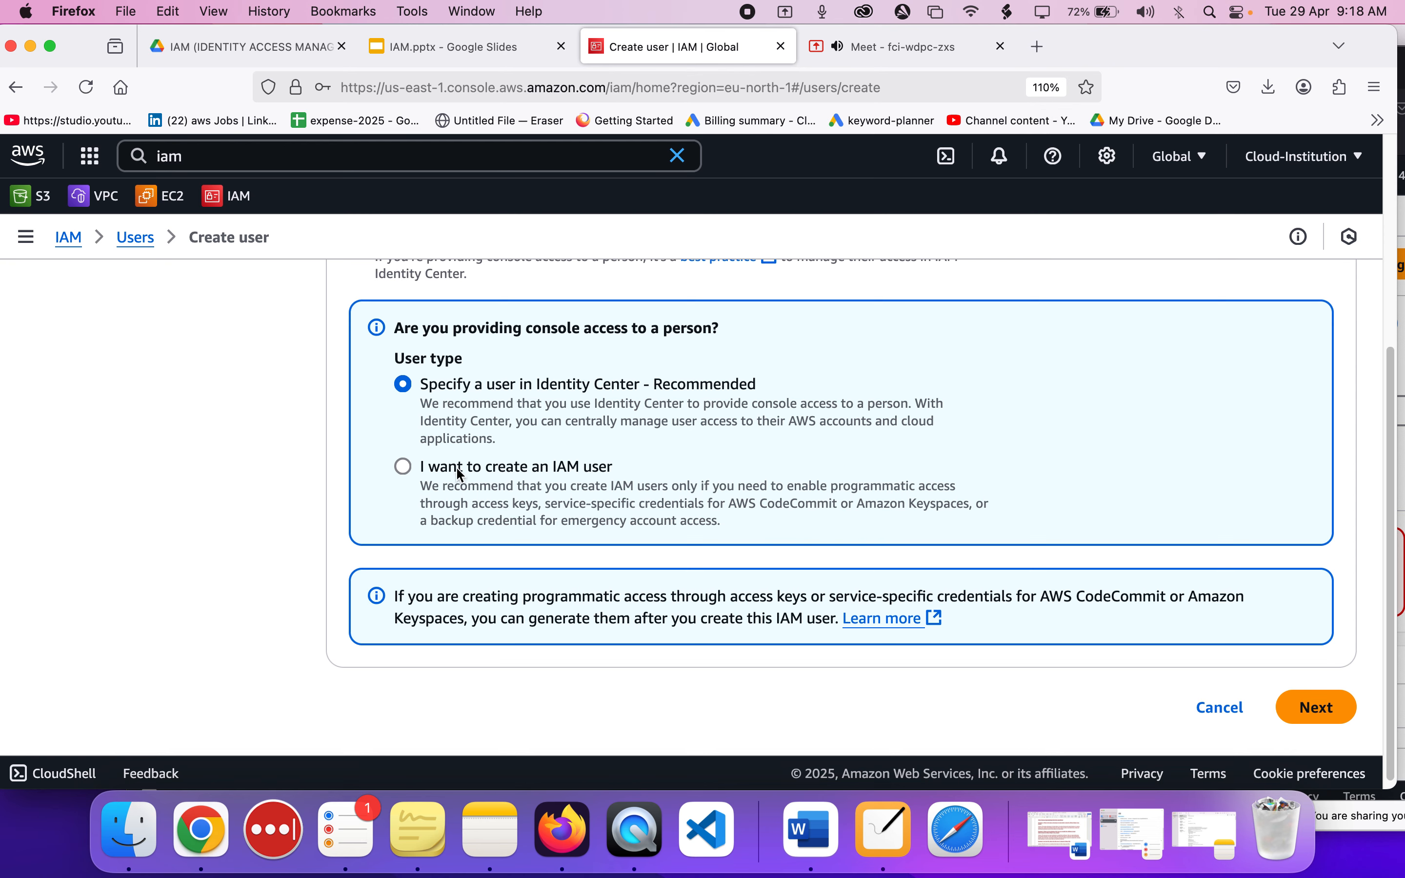
{"action": "left_click", "coordinate": [428, 464]}
{"action": "scroll", "coordinate": [517, 470], "scroll_direction": "down", "scroll_amount": 3}
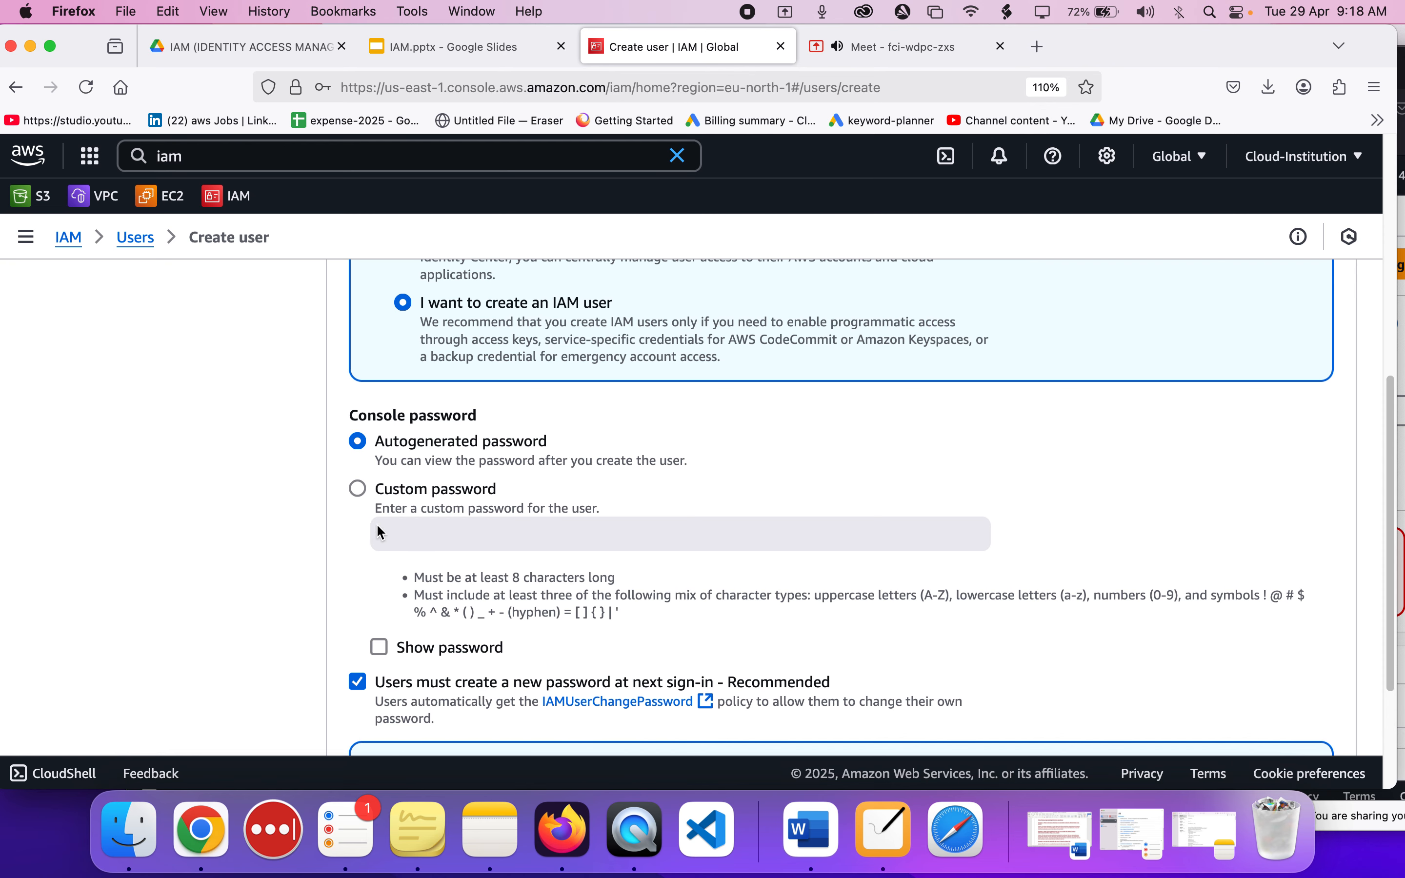
Remove the requirement to create a new password at next sign-in and continue to the permissions stage.
{"action": "scroll", "coordinate": [369, 628], "scroll_direction": "down", "scroll_amount": 2}
{"action": "left_click", "coordinate": [358, 629]}
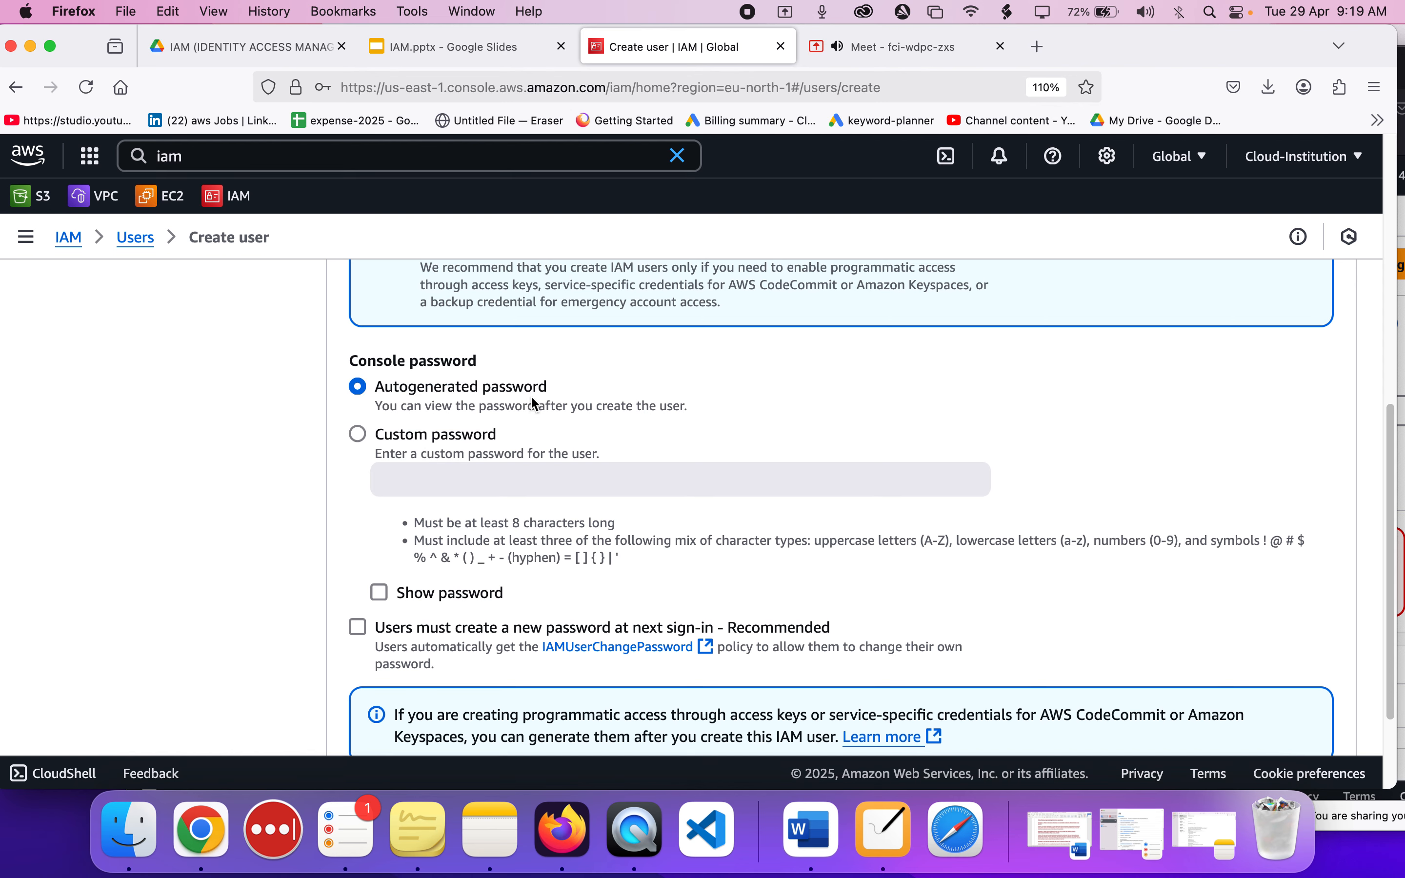
{"action": "scroll", "coordinate": [526, 418], "scroll_direction": "down", "scroll_amount": 3}
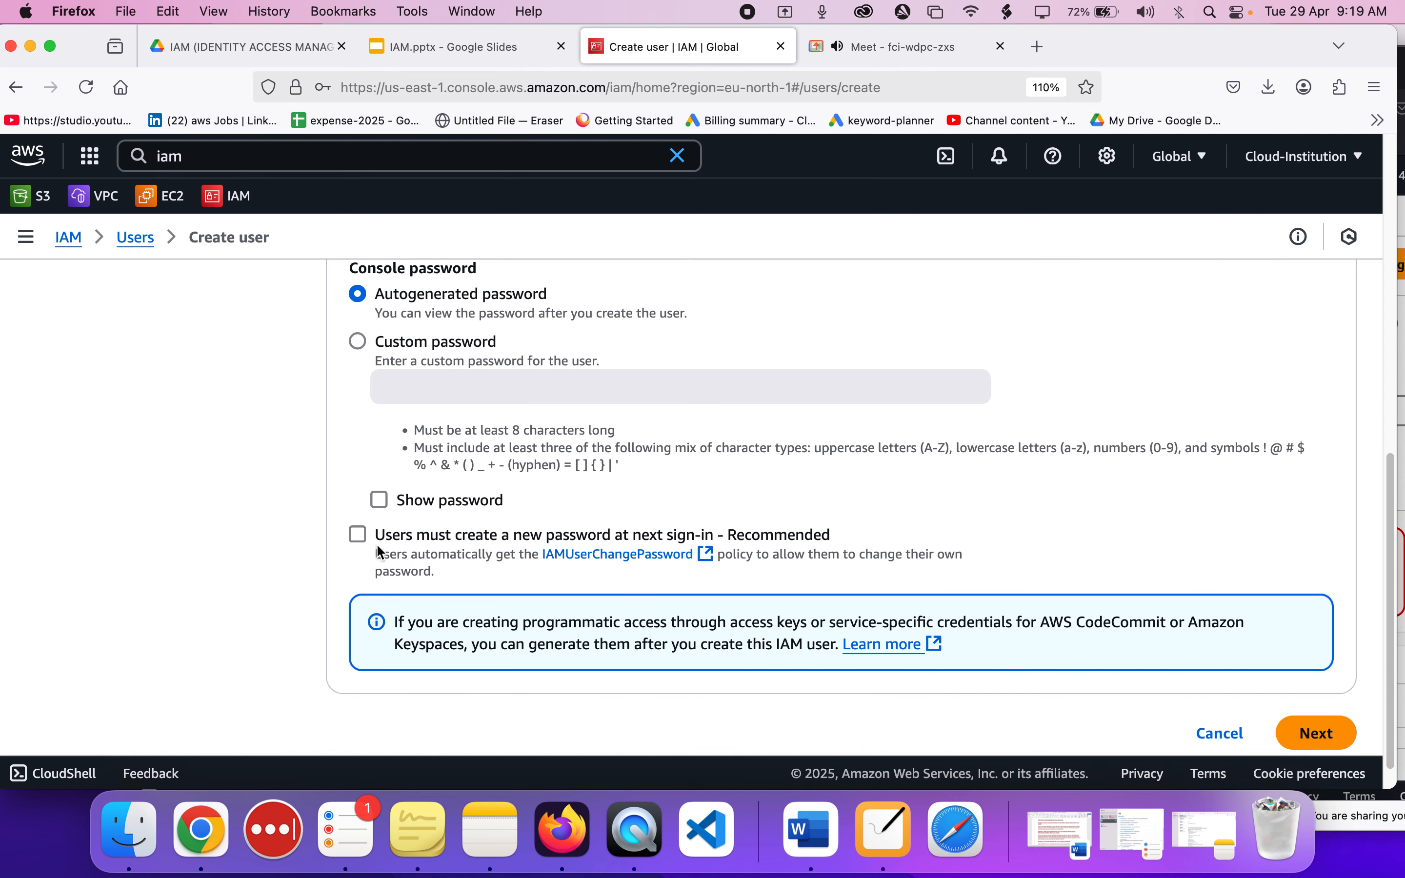
{"action": "left_click_drag", "start_coordinate": [378, 536], "coordinate": [838, 548]}
{"action": "left_click", "coordinate": [835, 542]}
{"action": "left_click", "coordinate": [374, 576]}
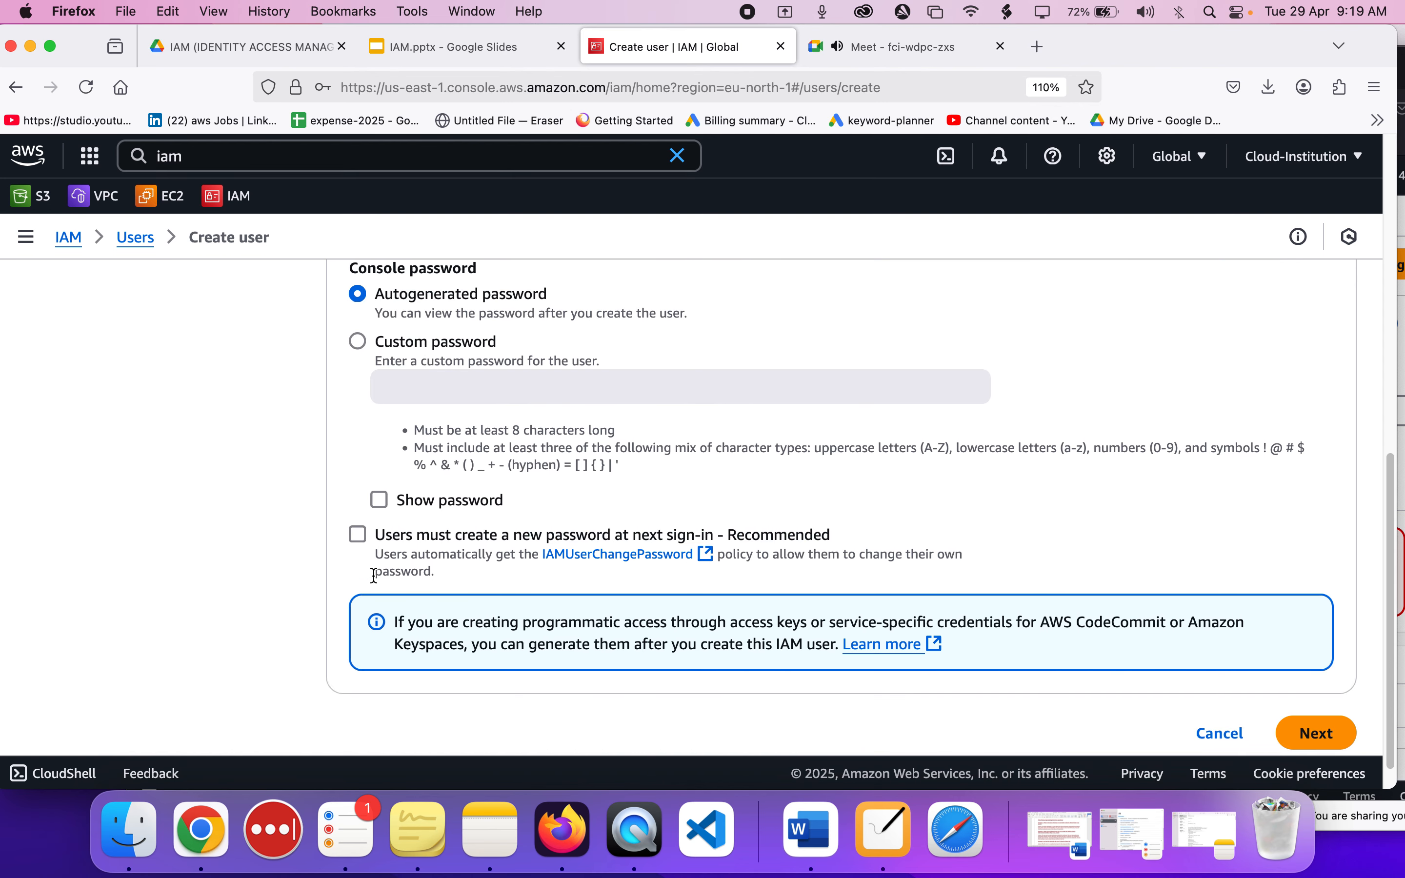
{"action": "left_click", "coordinate": [364, 534]}
{"action": "scroll", "coordinate": [754, 568], "scroll_direction": "down", "scroll_amount": 1}
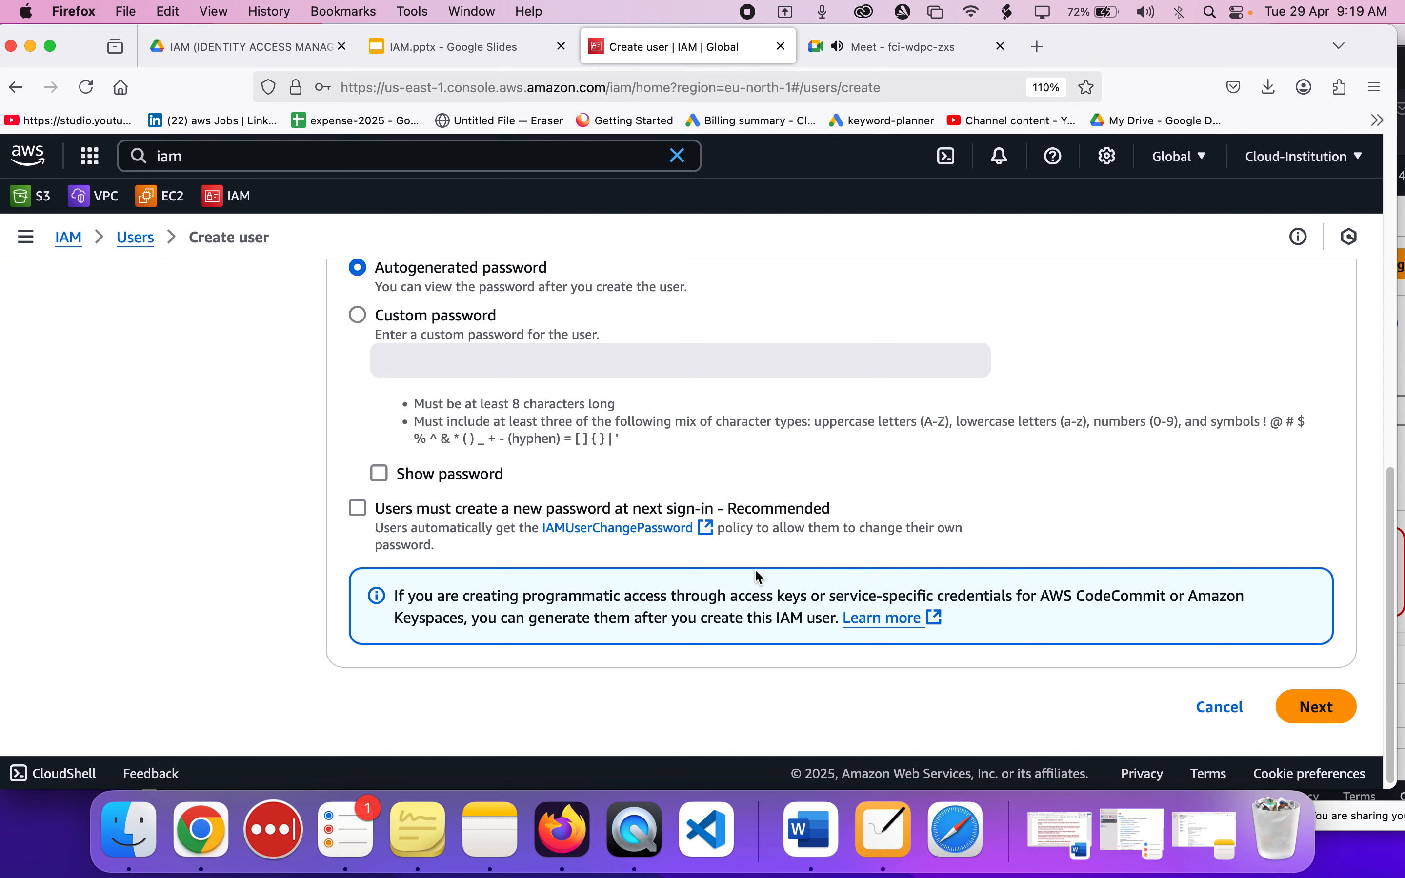
{"action": "left_click", "coordinate": [1314, 707]}
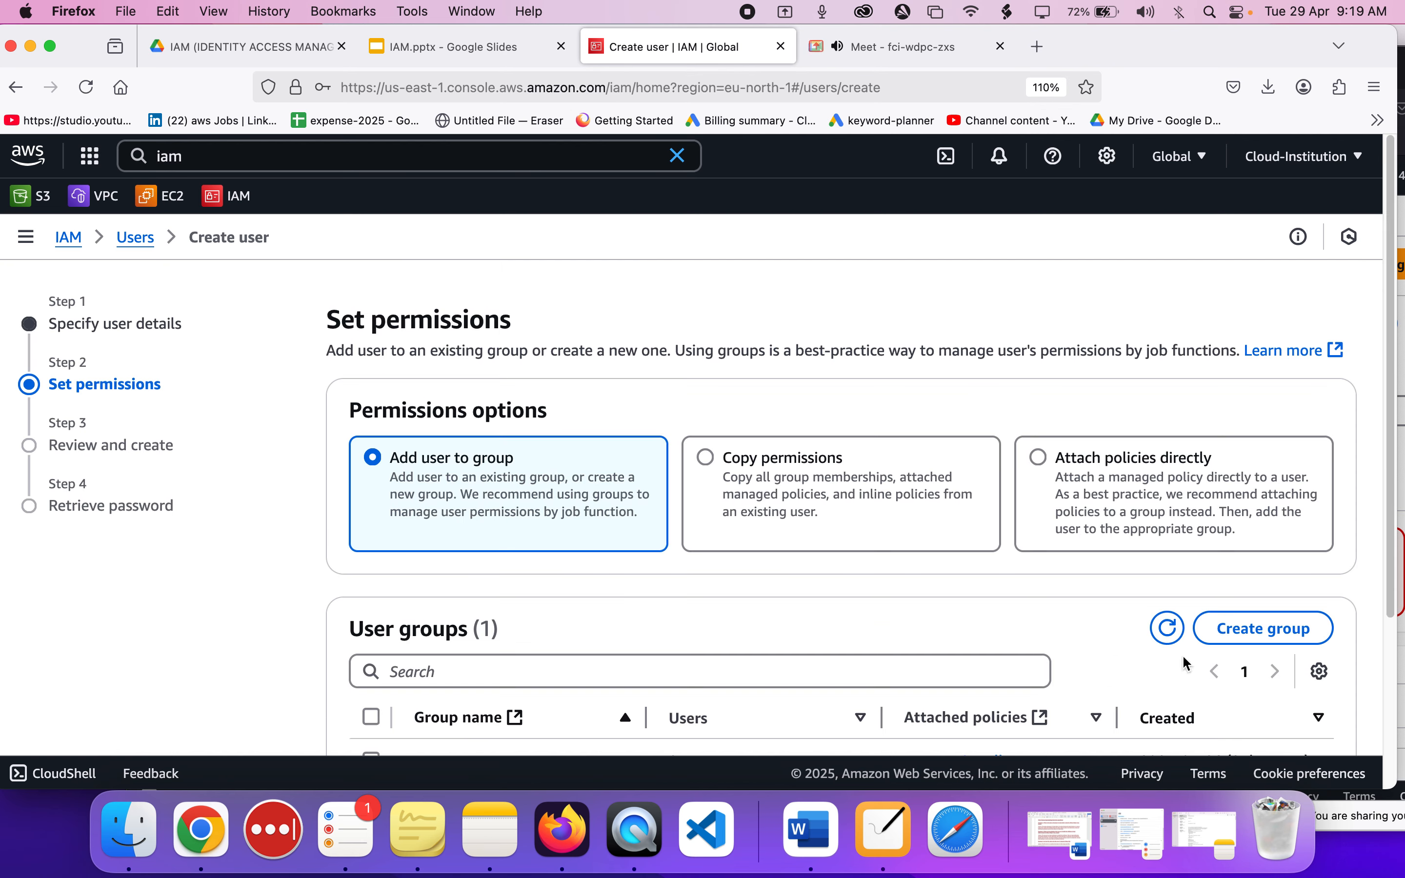
Look over the permission options and user groups, assign none, and create the user without tags.
{"action": "scroll", "coordinate": [739, 512], "scroll_direction": "down", "scroll_amount": 5}
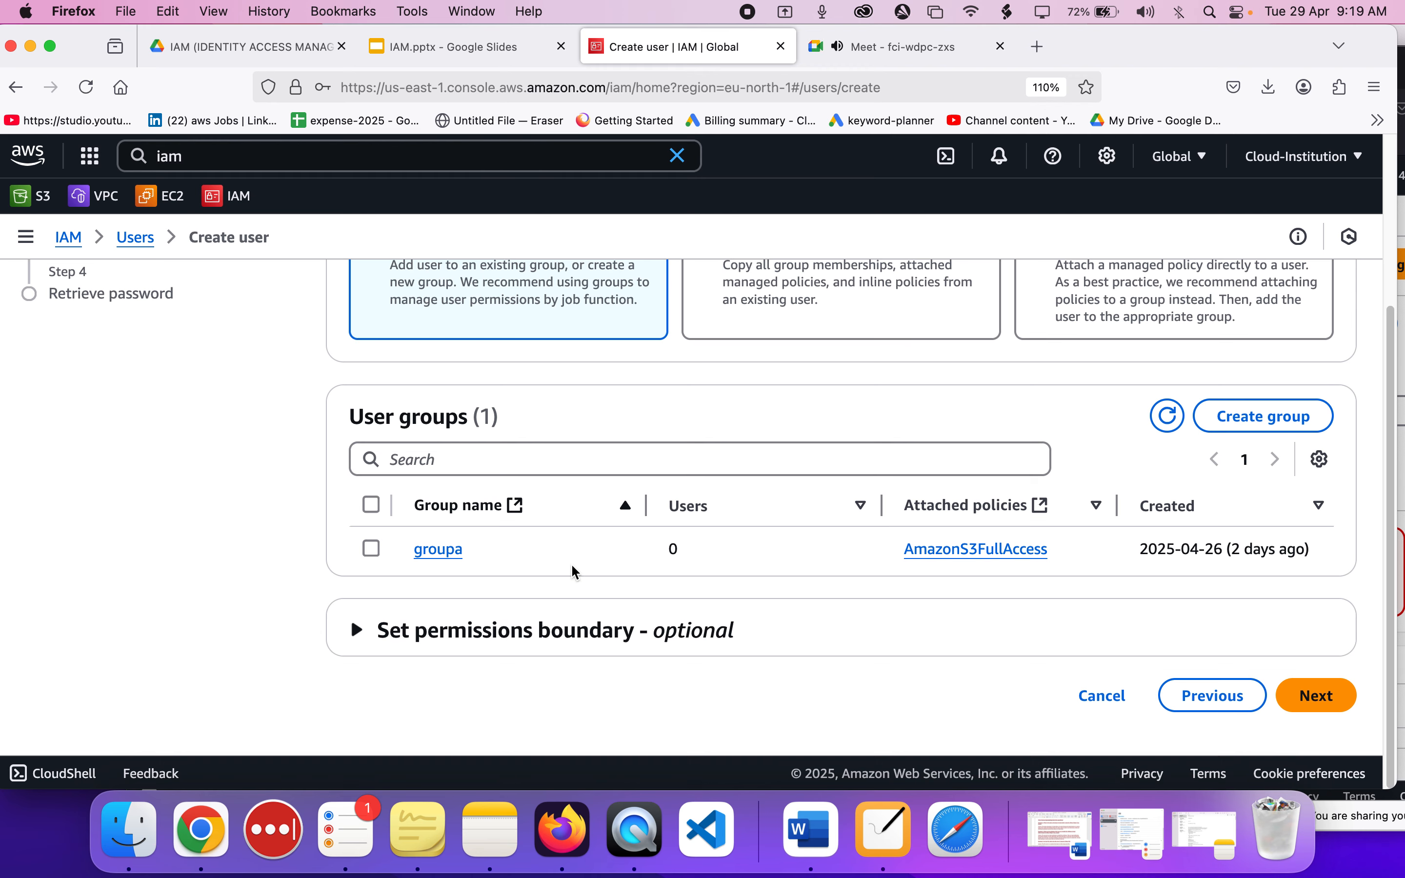
{"action": "scroll", "coordinate": [593, 615], "scroll_direction": "up", "scroll_amount": 5}
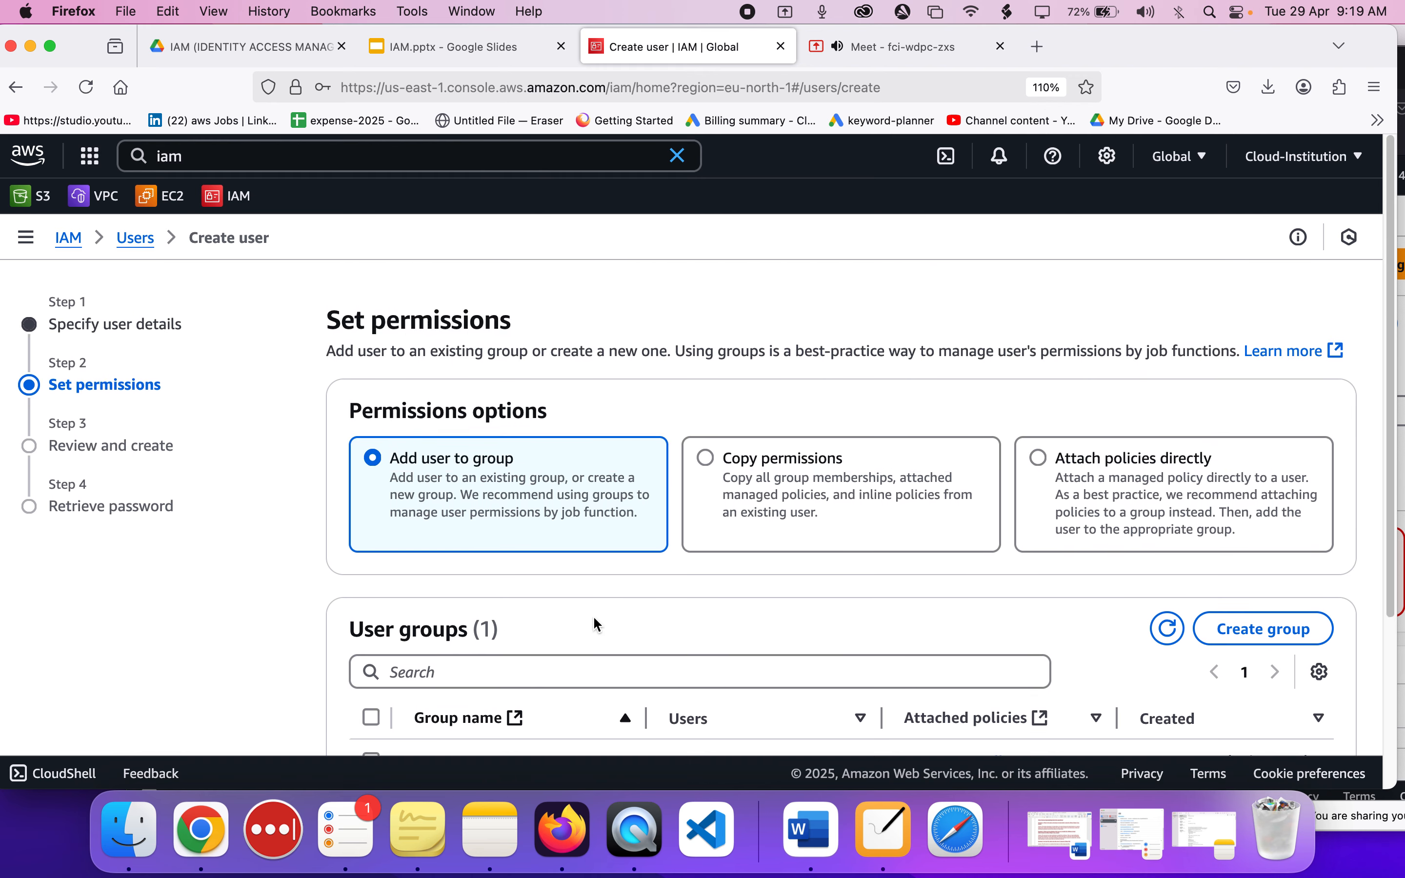
{"action": "scroll", "coordinate": [864, 460], "scroll_direction": "down", "scroll_amount": 5}
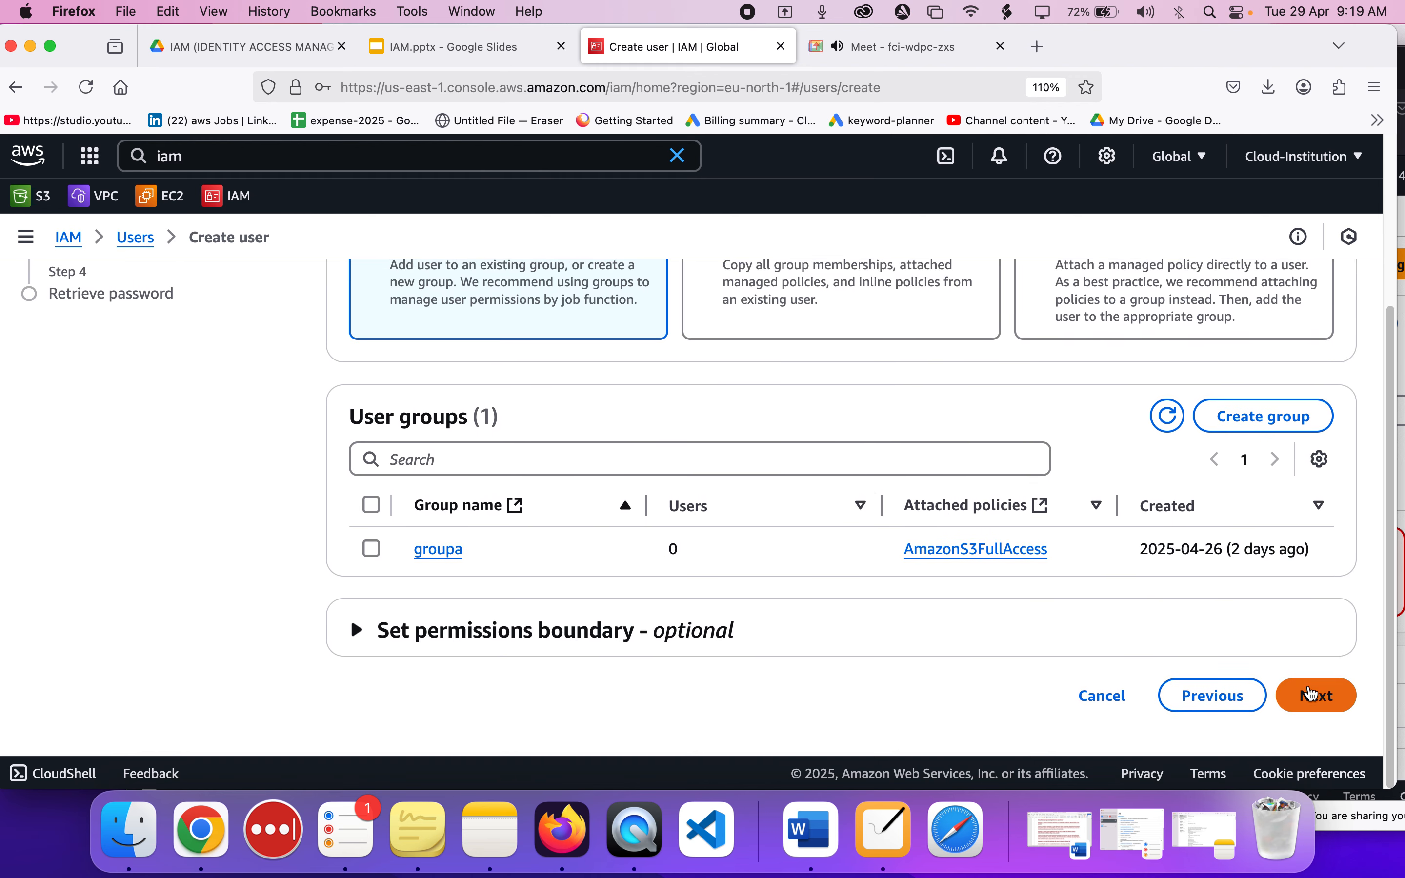
{"action": "left_click", "coordinate": [1314, 693]}
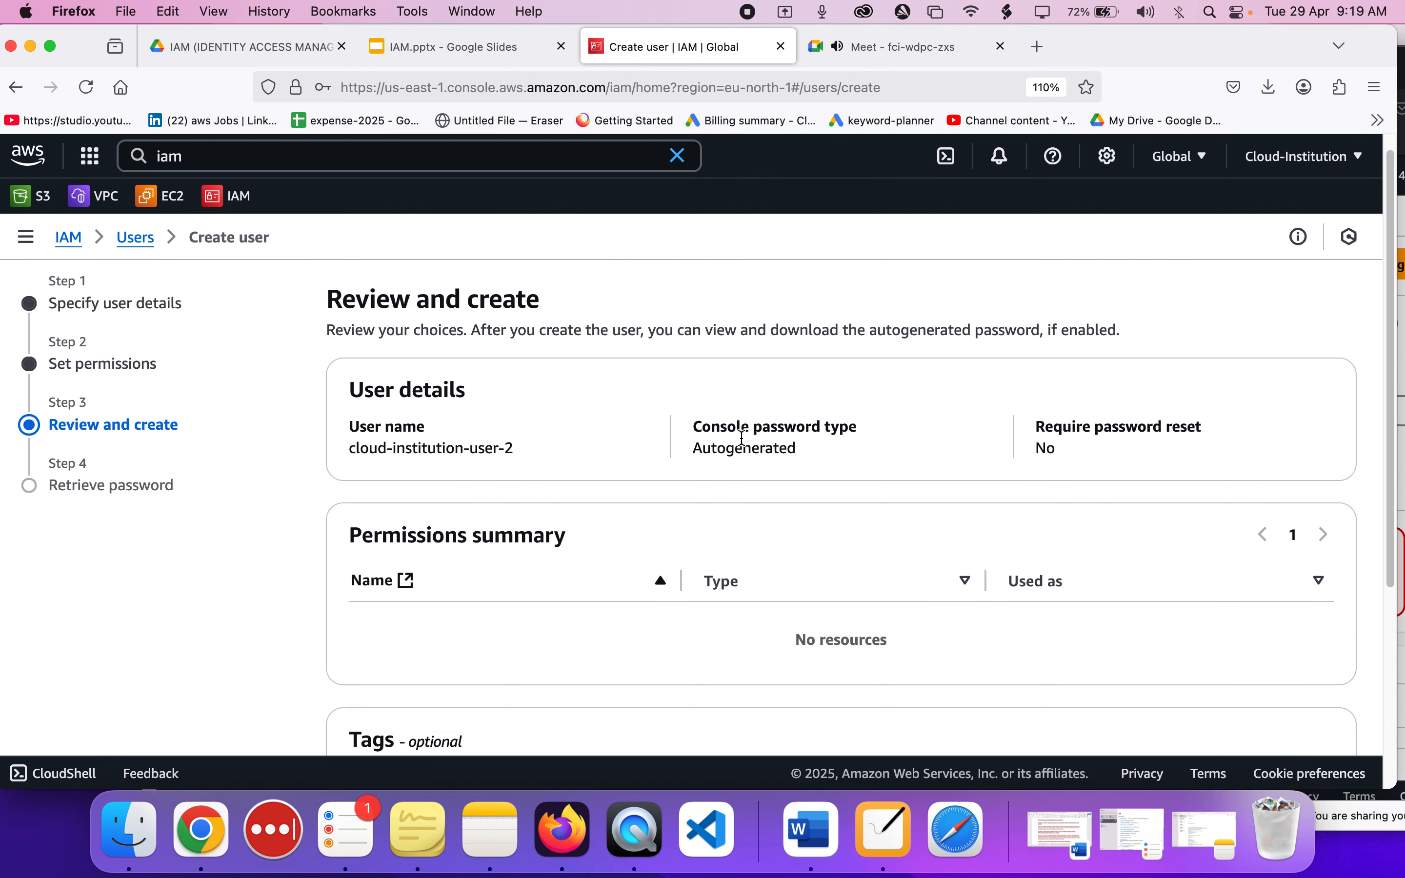
{"action": "scroll", "coordinate": [746, 449], "scroll_direction": "down", "scroll_amount": 5}
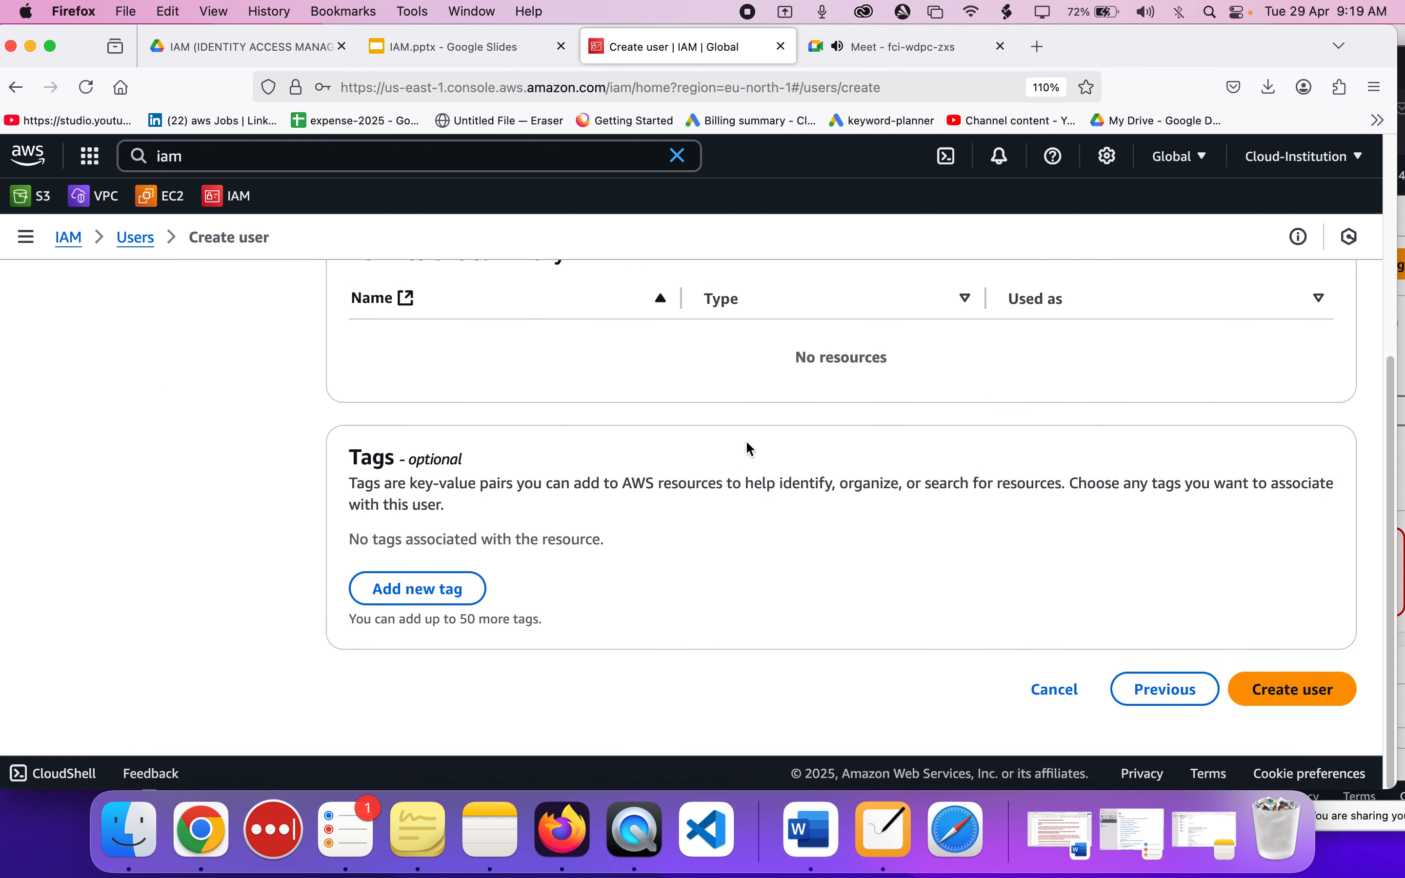
{"action": "left_click", "coordinate": [1292, 702]}
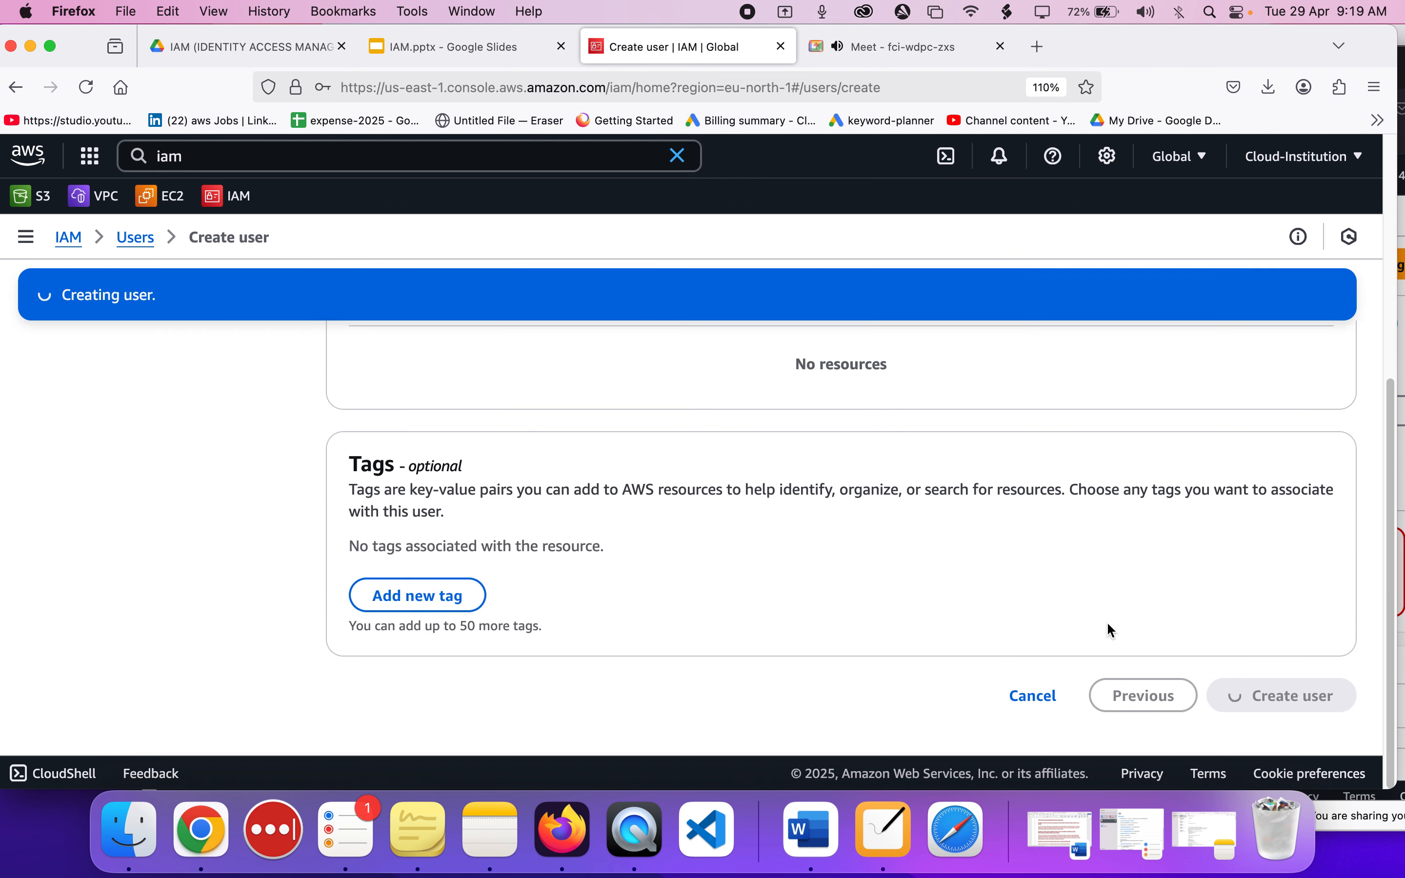
Review the new user's console sign-in details, check the administrator's account ID, and highlight the console sign-in URL.
{"action": "scroll", "coordinate": [808, 442], "scroll_direction": "up", "scroll_amount": 3}
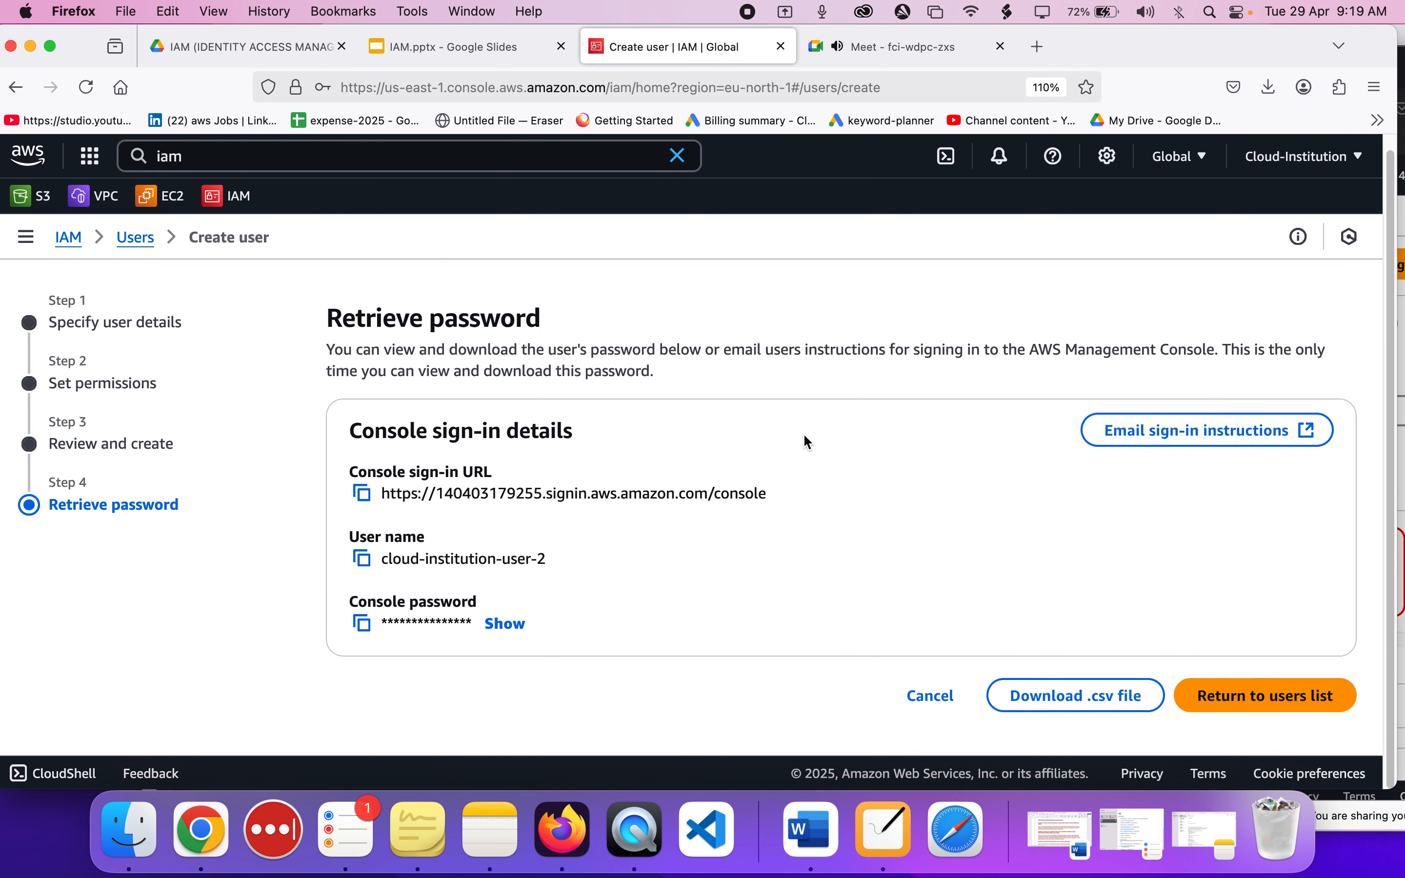
{"action": "scroll", "coordinate": [804, 436], "scroll_direction": "up", "scroll_amount": 1}
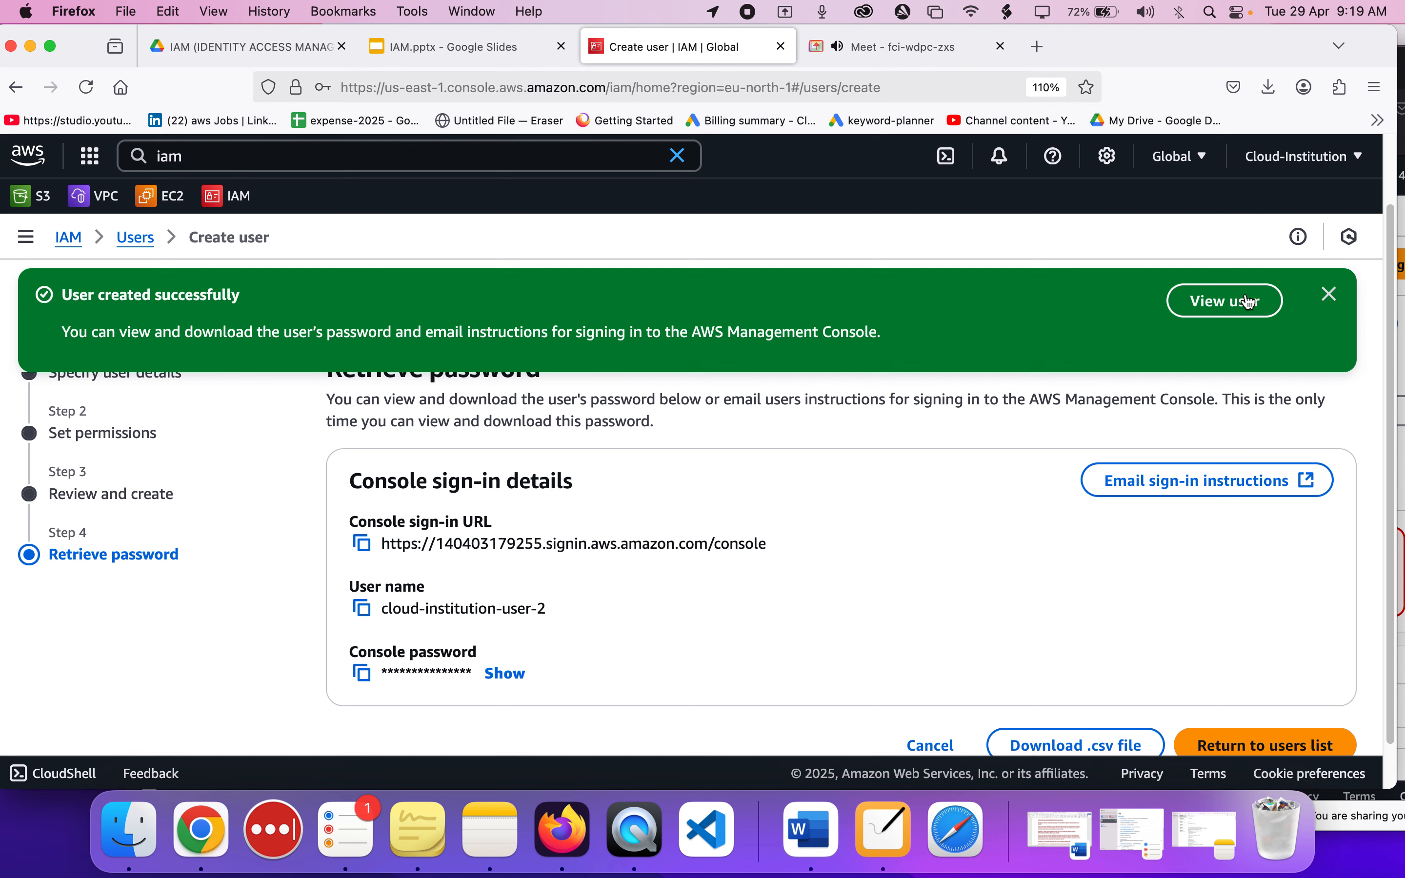
{"action": "left_click", "coordinate": [1270, 173]}
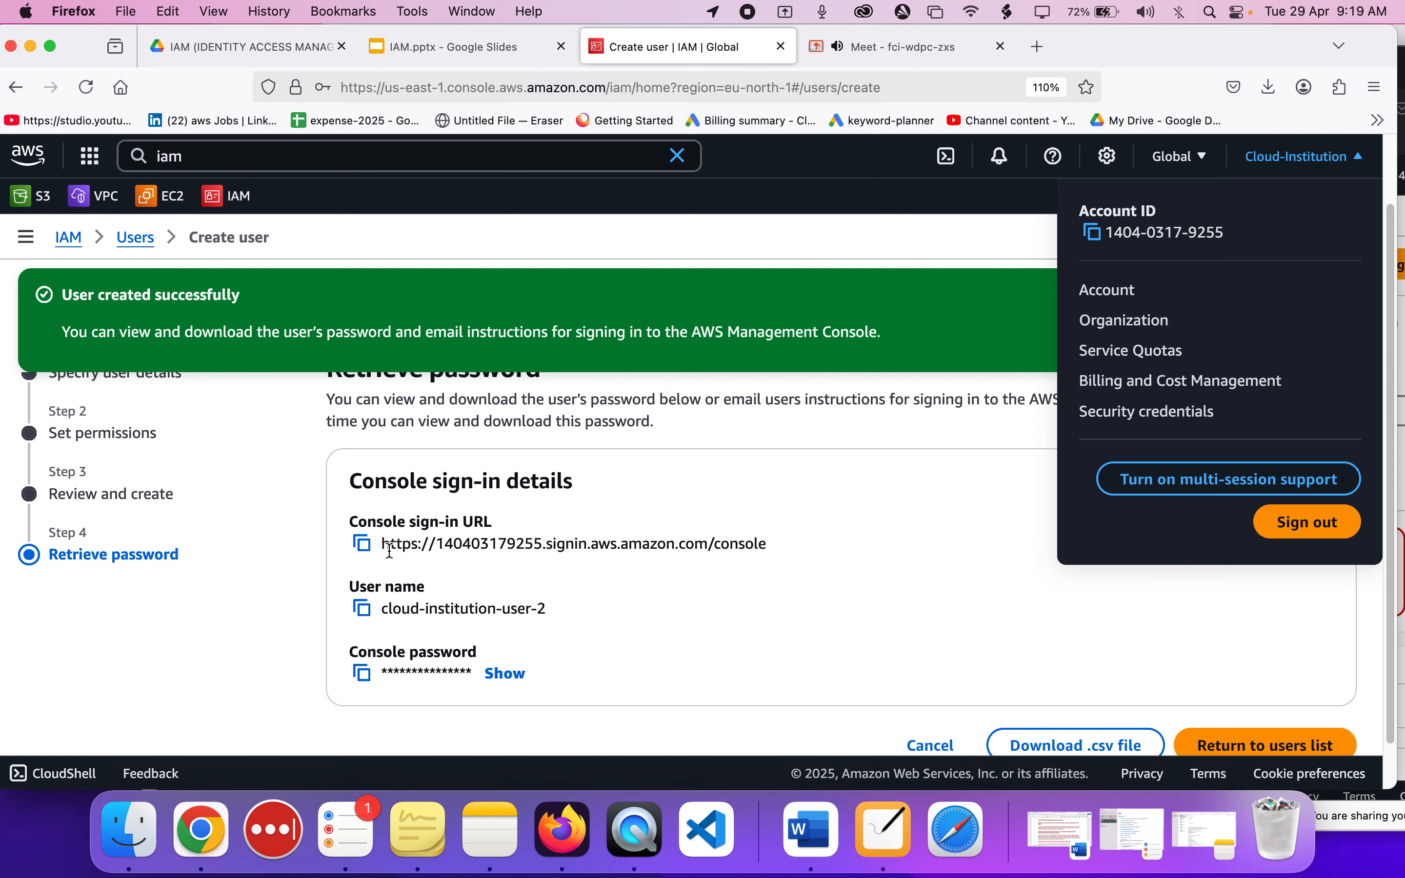
{"action": "double_click", "coordinate": [606, 562]}
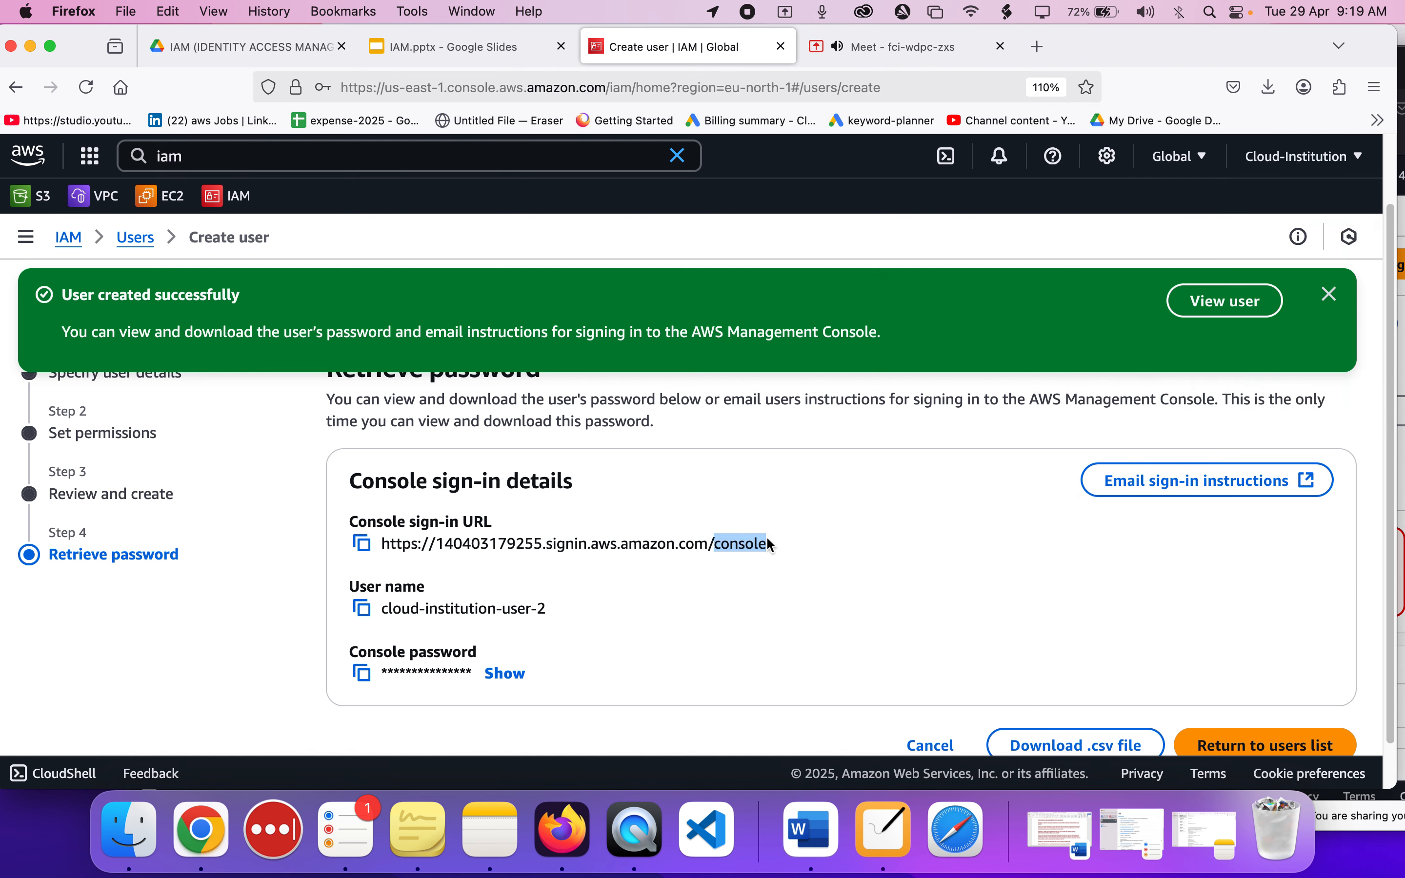
{"action": "left_click_drag", "start_coordinate": [771, 542], "coordinate": [375, 549]}
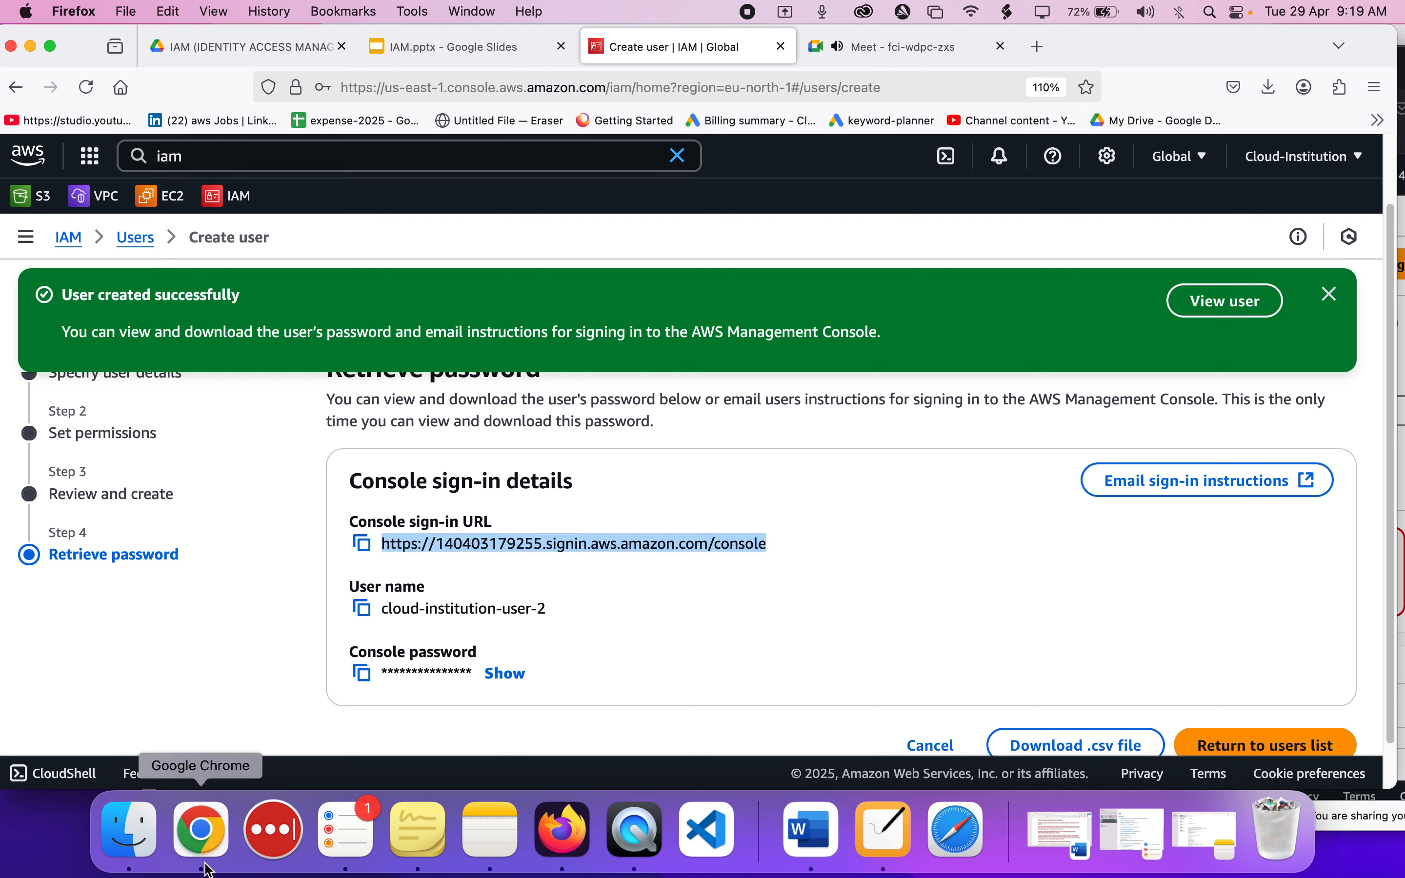
Switch to Google Chrome, open a window with the hiring tech skills profile, and enlarge it to fill the screen.
{"action": "left_click", "coordinate": [639, 626]}
{"action": "right_click", "coordinate": [221, 842]}
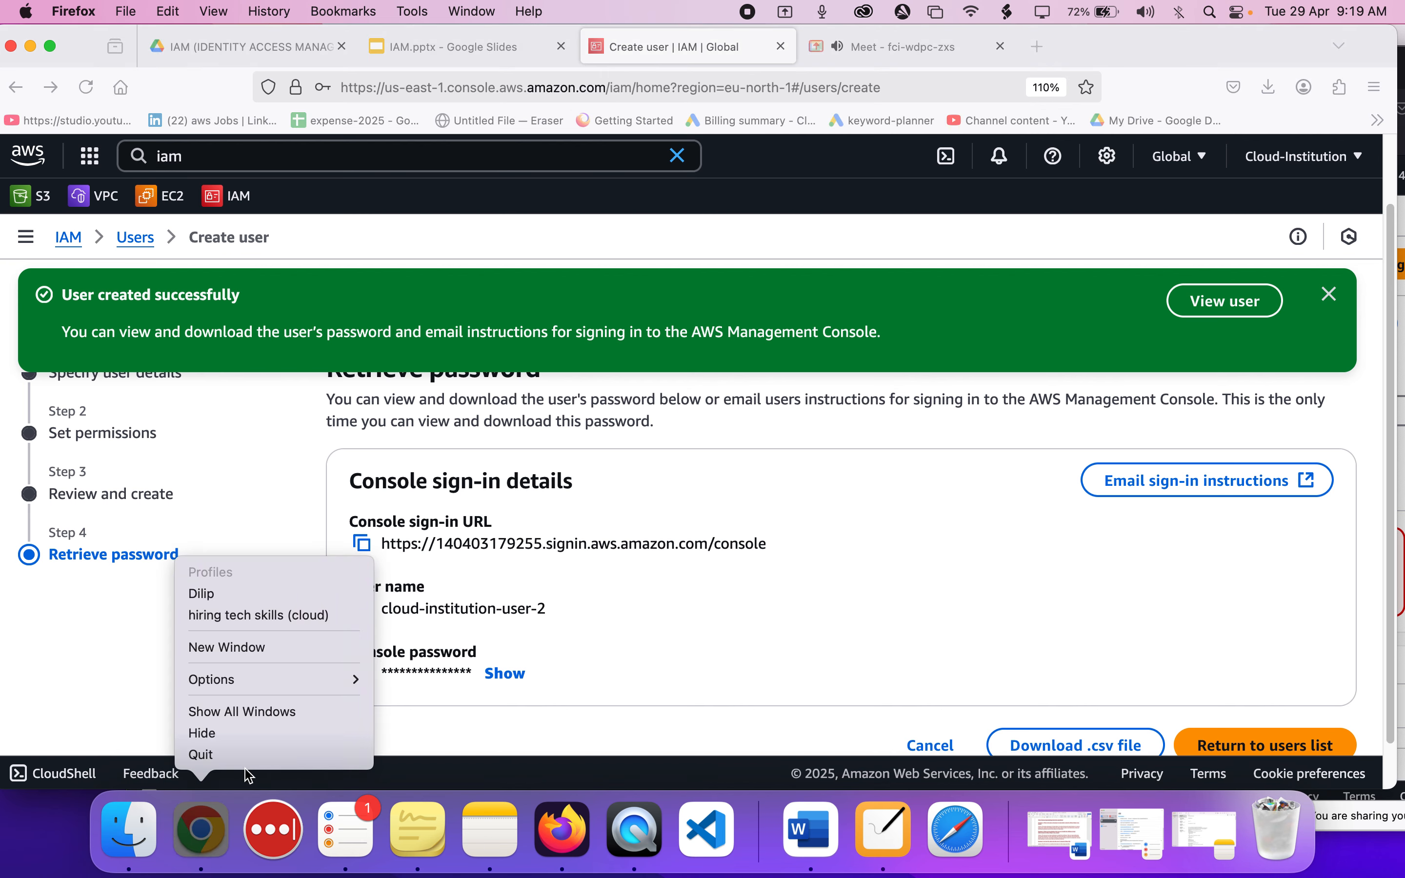
{"action": "mouse_move", "coordinate": [237, 678]}
{"action": "left_click", "coordinate": [455, 724]}
{"action": "left_click", "coordinate": [206, 807]}
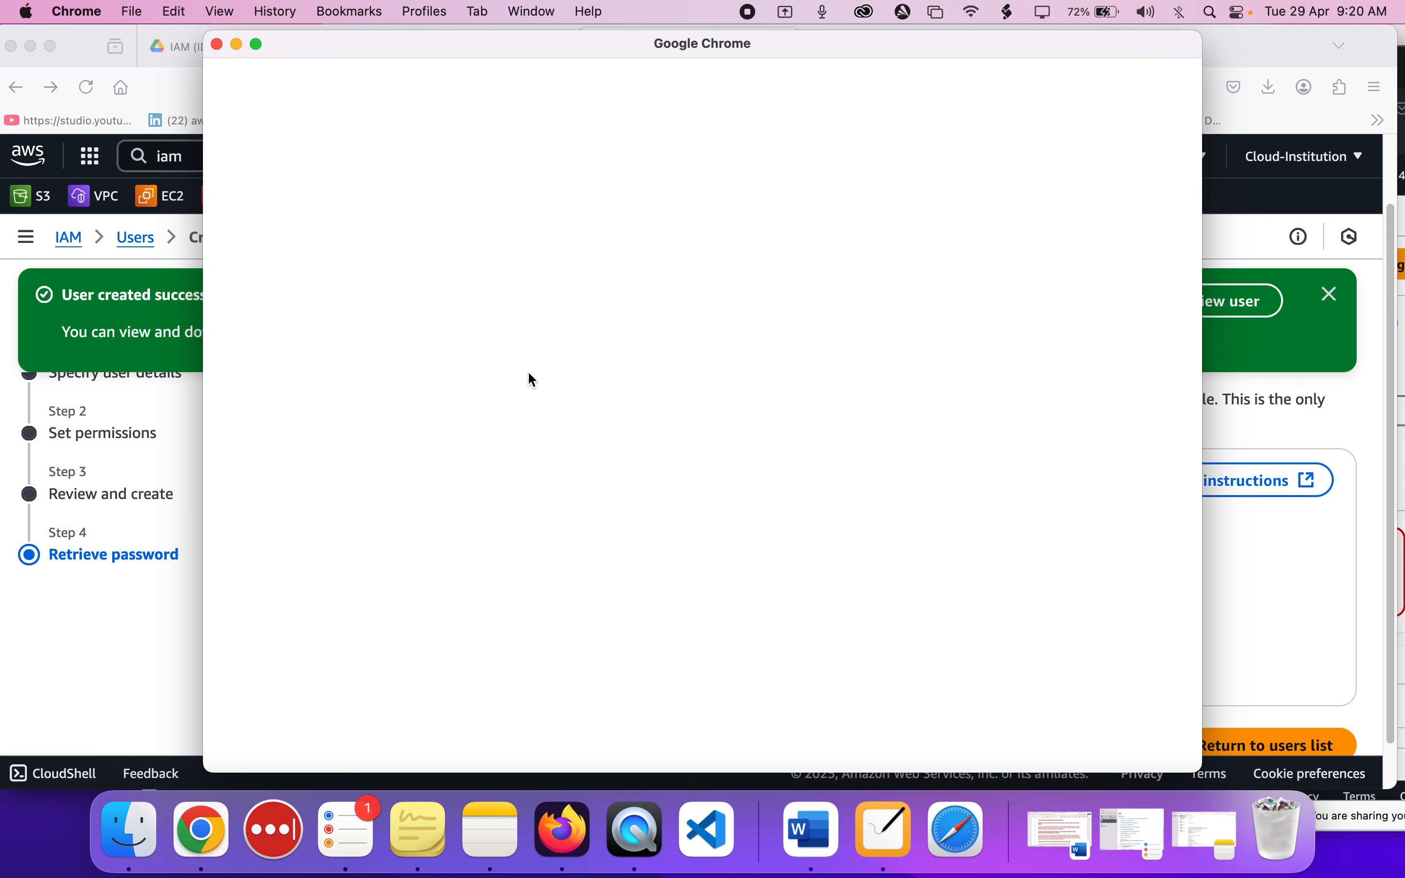
{"action": "left_click", "coordinate": [539, 453]}
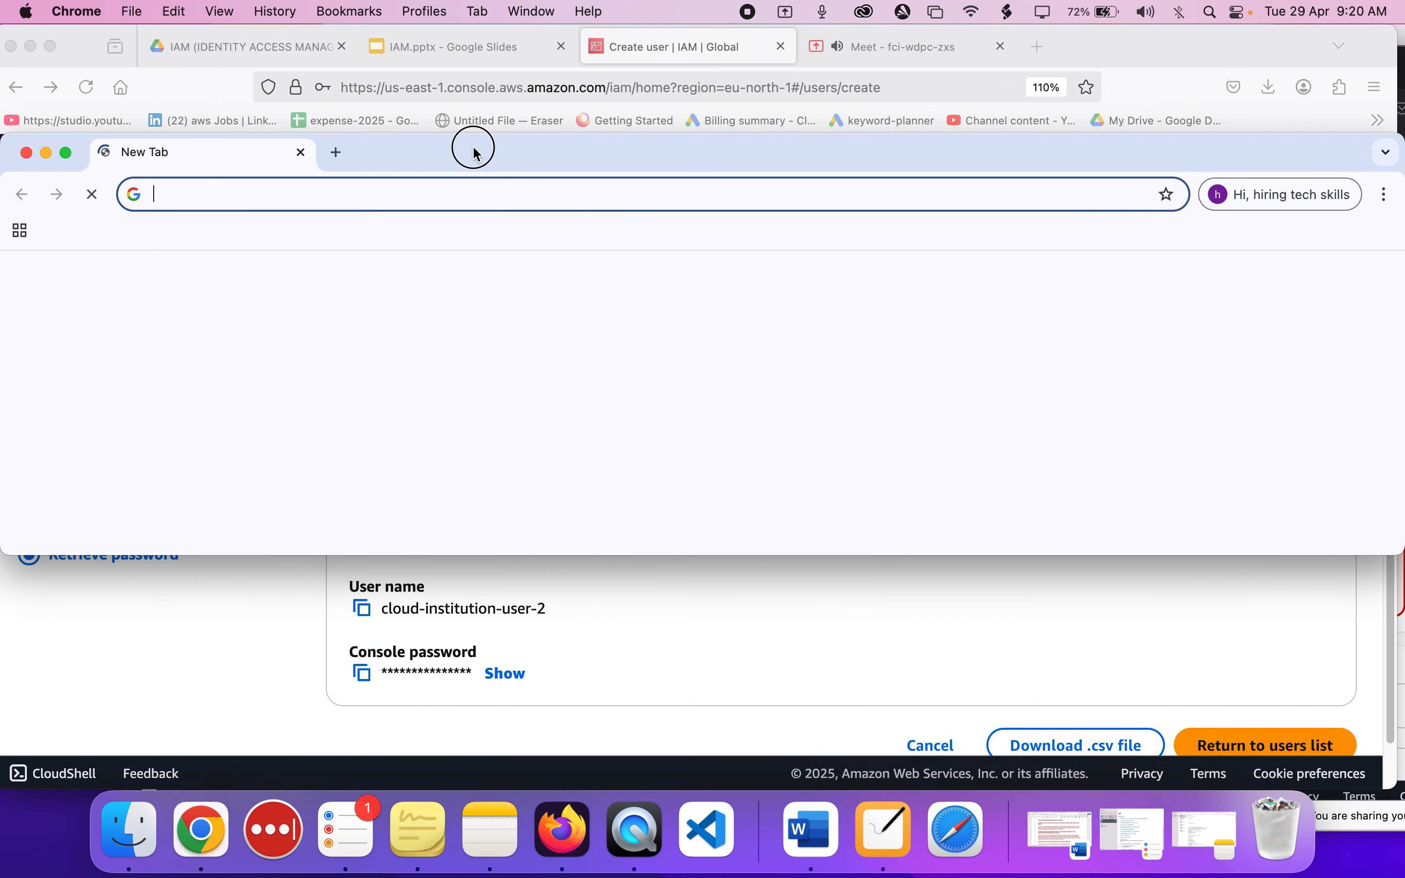
{"action": "double_click", "coordinate": [476, 149]}
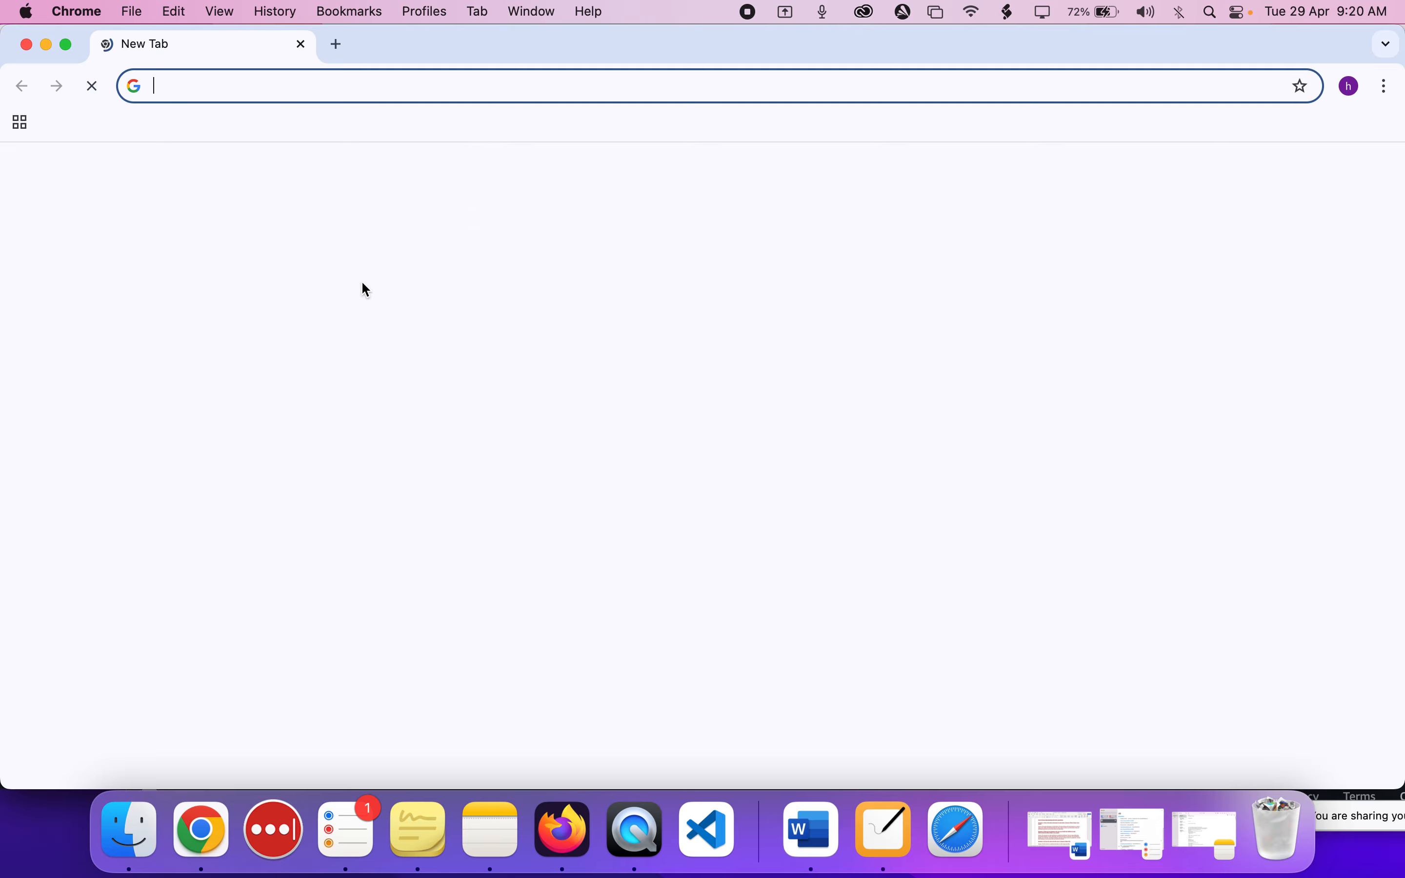
Search the web for "aws acount login" and open the Amazon Web Services Sign-In result.
{"action": "type", "text": "aws"}
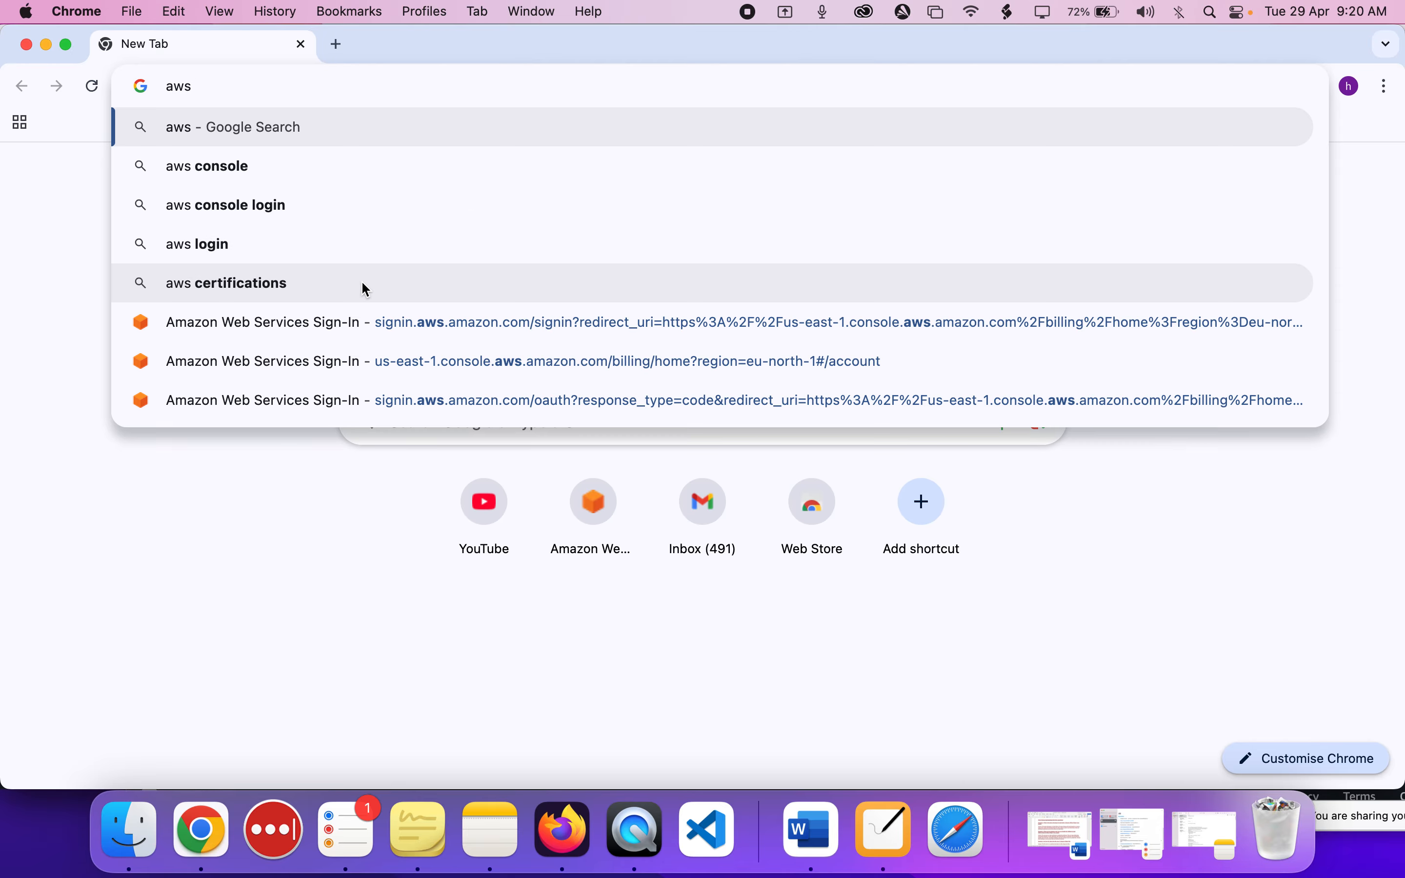
{"action": "type", "text": " acount login"}
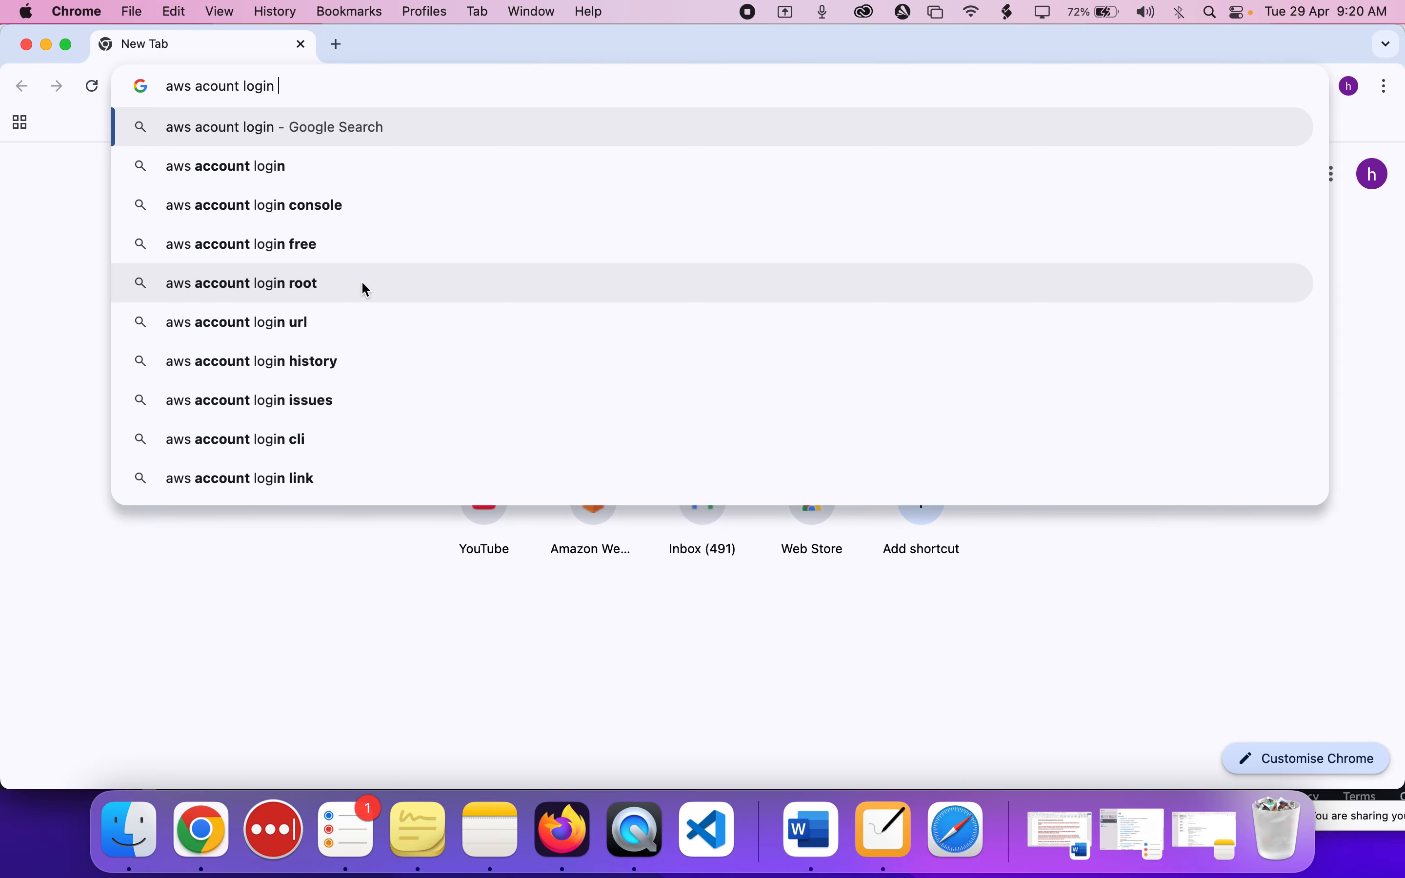
{"action": "key", "text": "Return"}
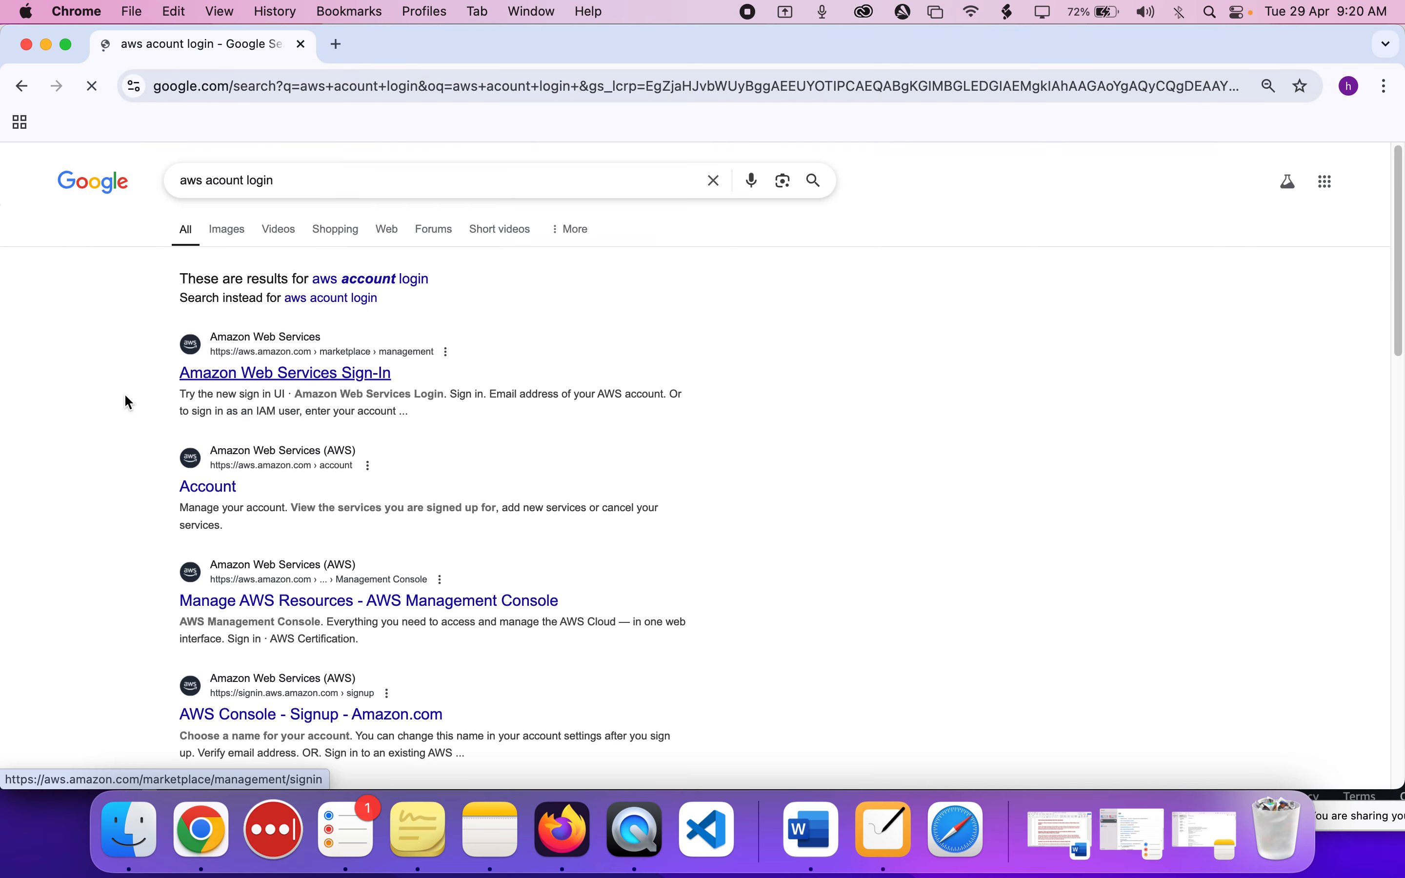
{"action": "left_click", "coordinate": [253, 374]}
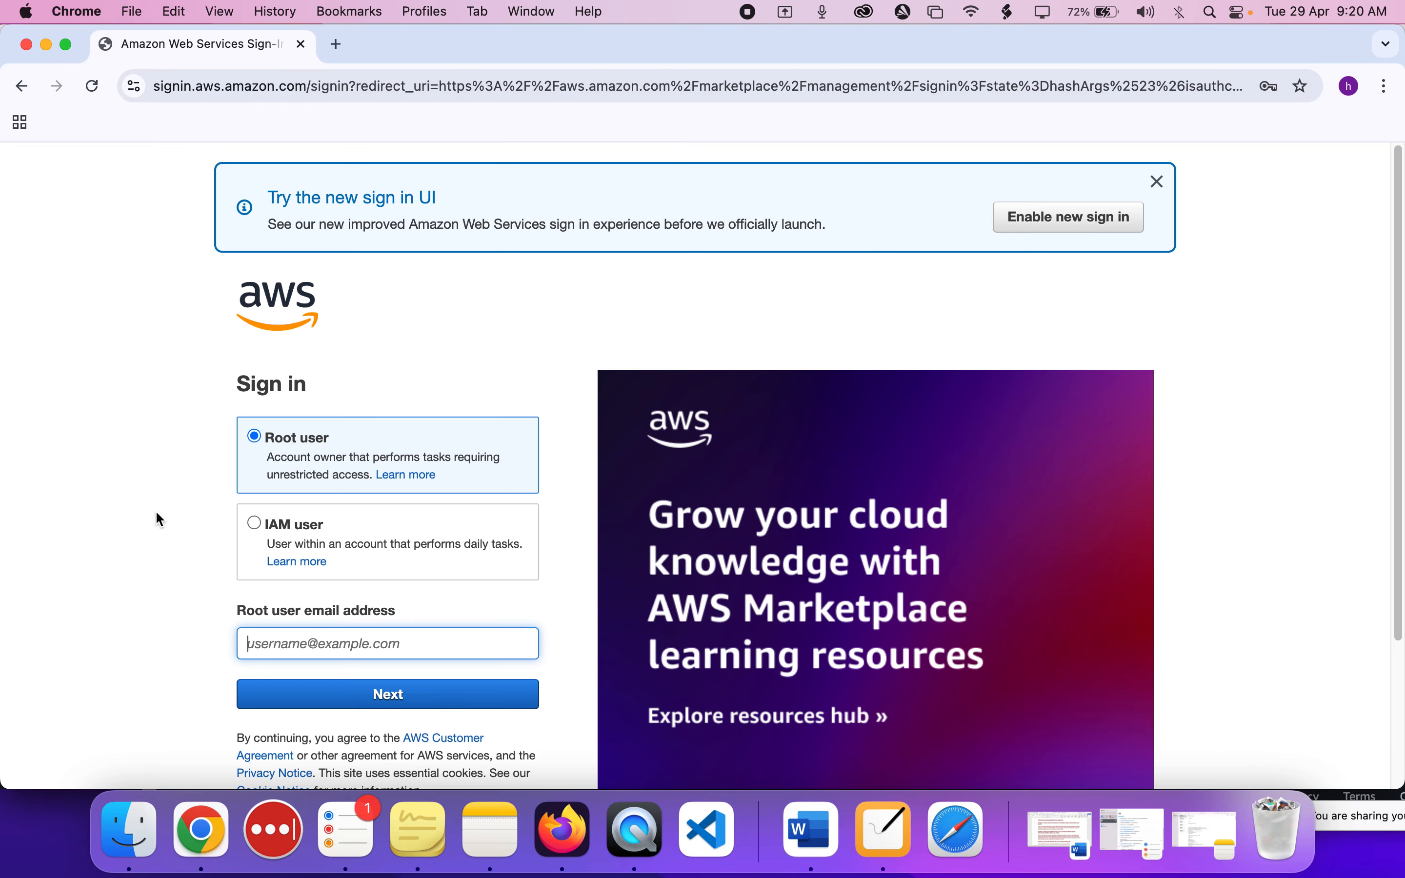
Choose IAM user sign-in, clear the prefilled account ID field, and highlight the account ID or alias label.
{"action": "scroll", "coordinate": [143, 516], "scroll_direction": "down", "scroll_amount": 1}
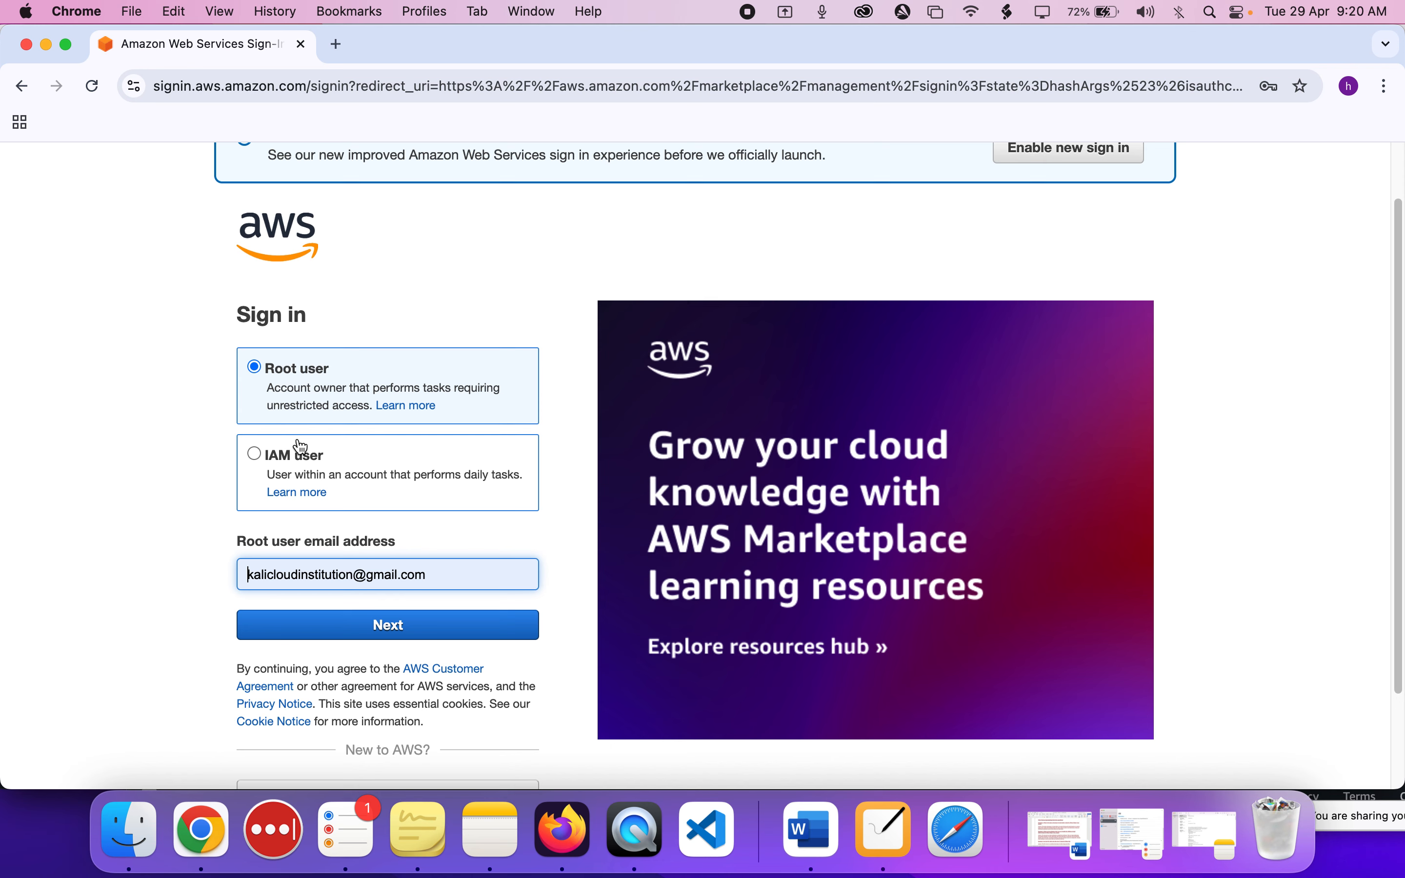
{"action": "double_click", "coordinate": [389, 572]}
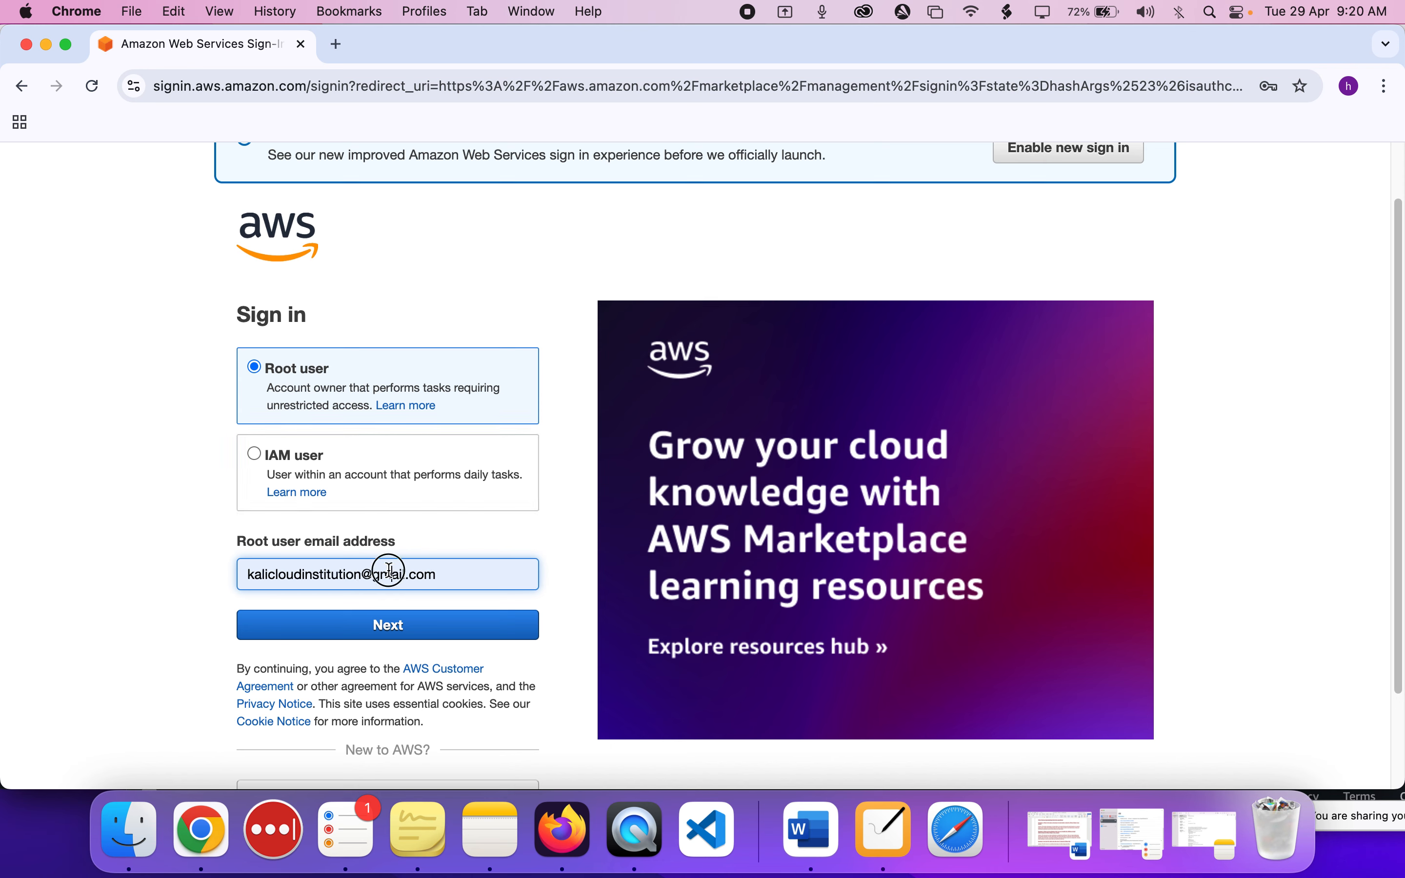
{"action": "triple_click", "coordinate": [390, 572]}
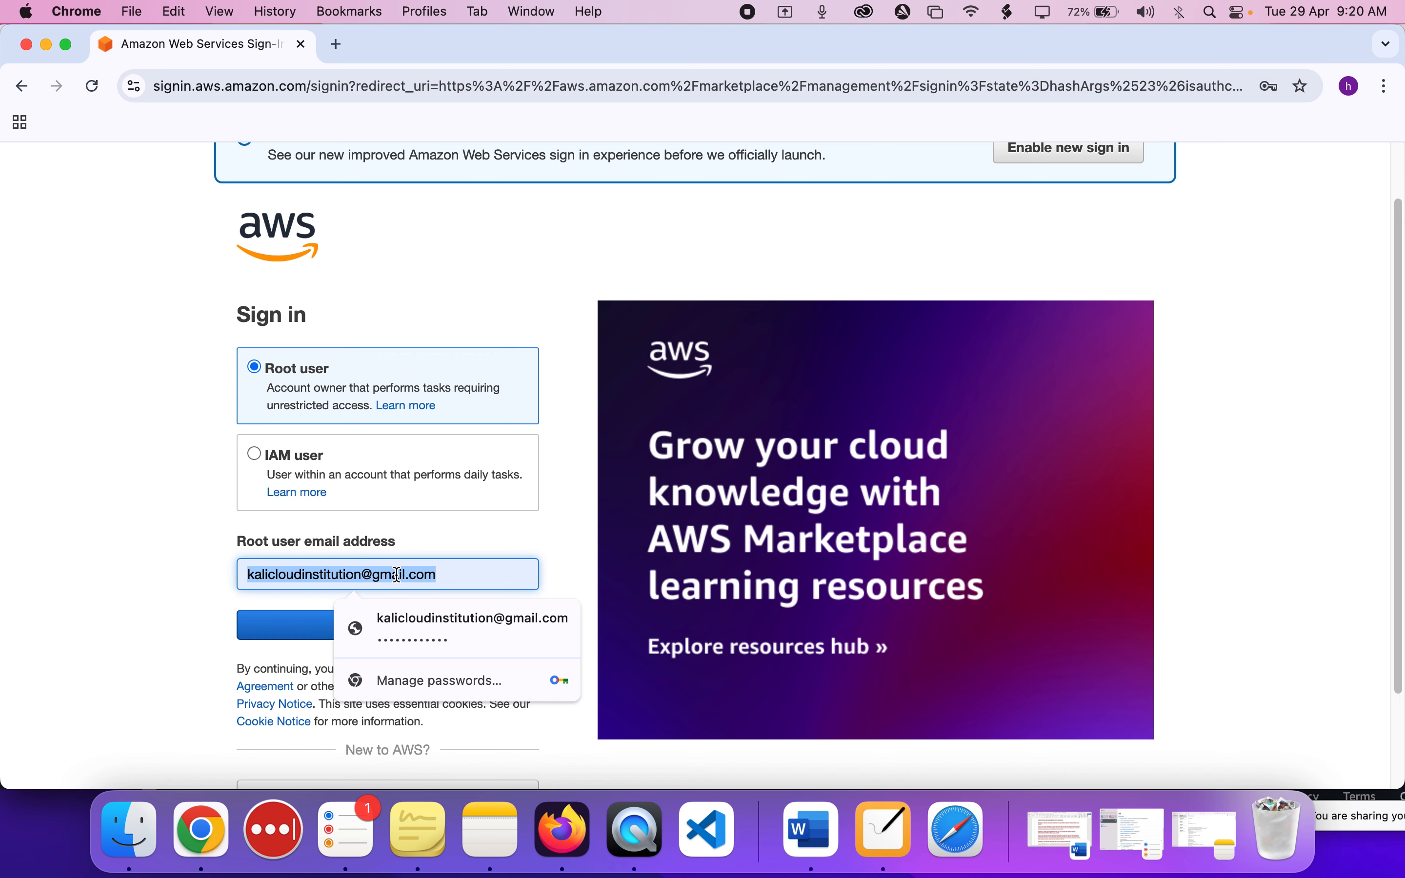
{"action": "left_click", "coordinate": [169, 581]}
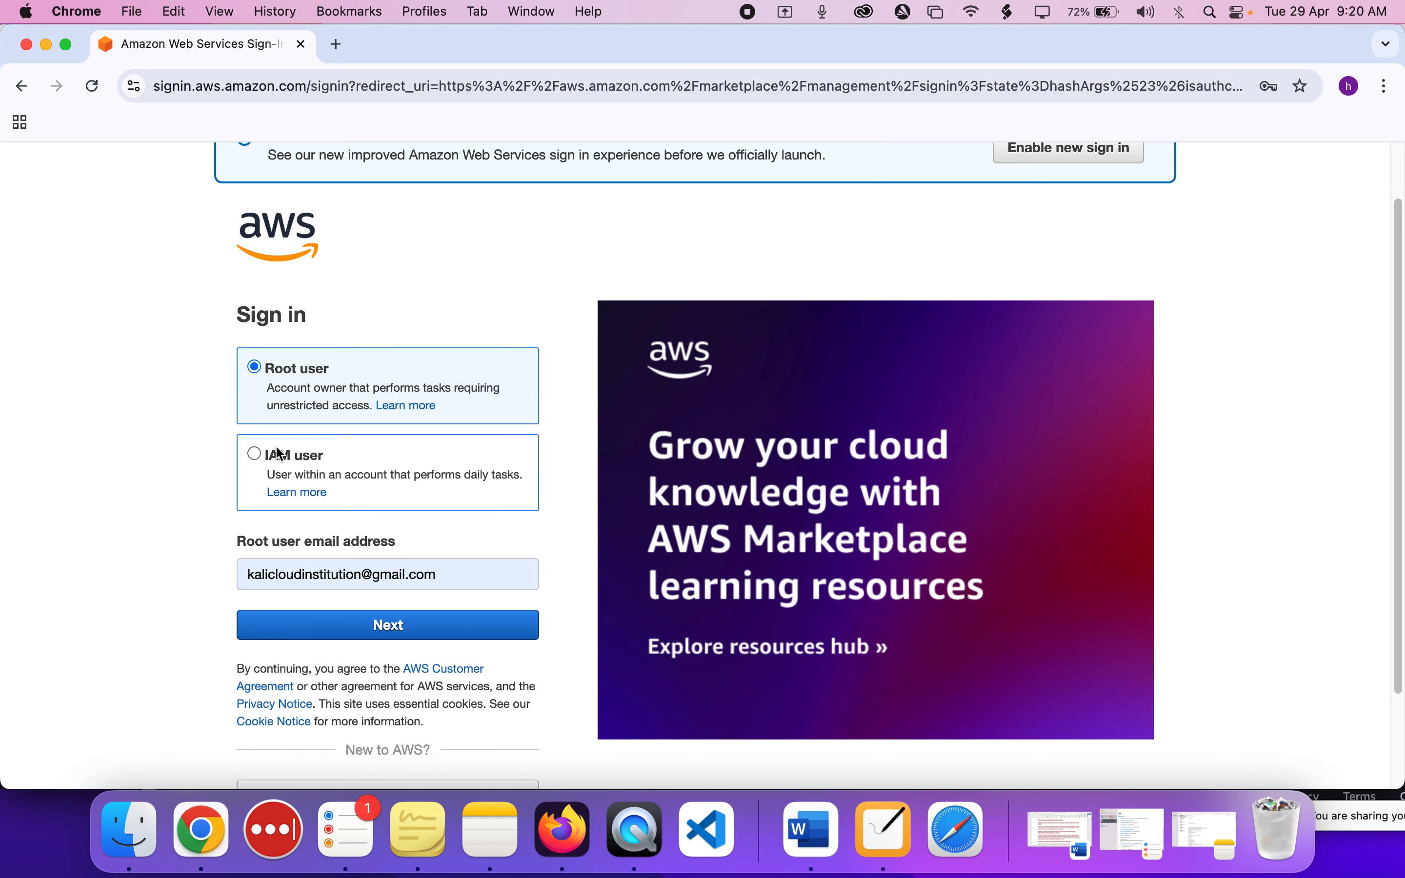
{"action": "left_click", "coordinate": [267, 463]}
{"action": "scroll", "coordinate": [265, 457], "scroll_direction": "down", "scroll_amount": 2}
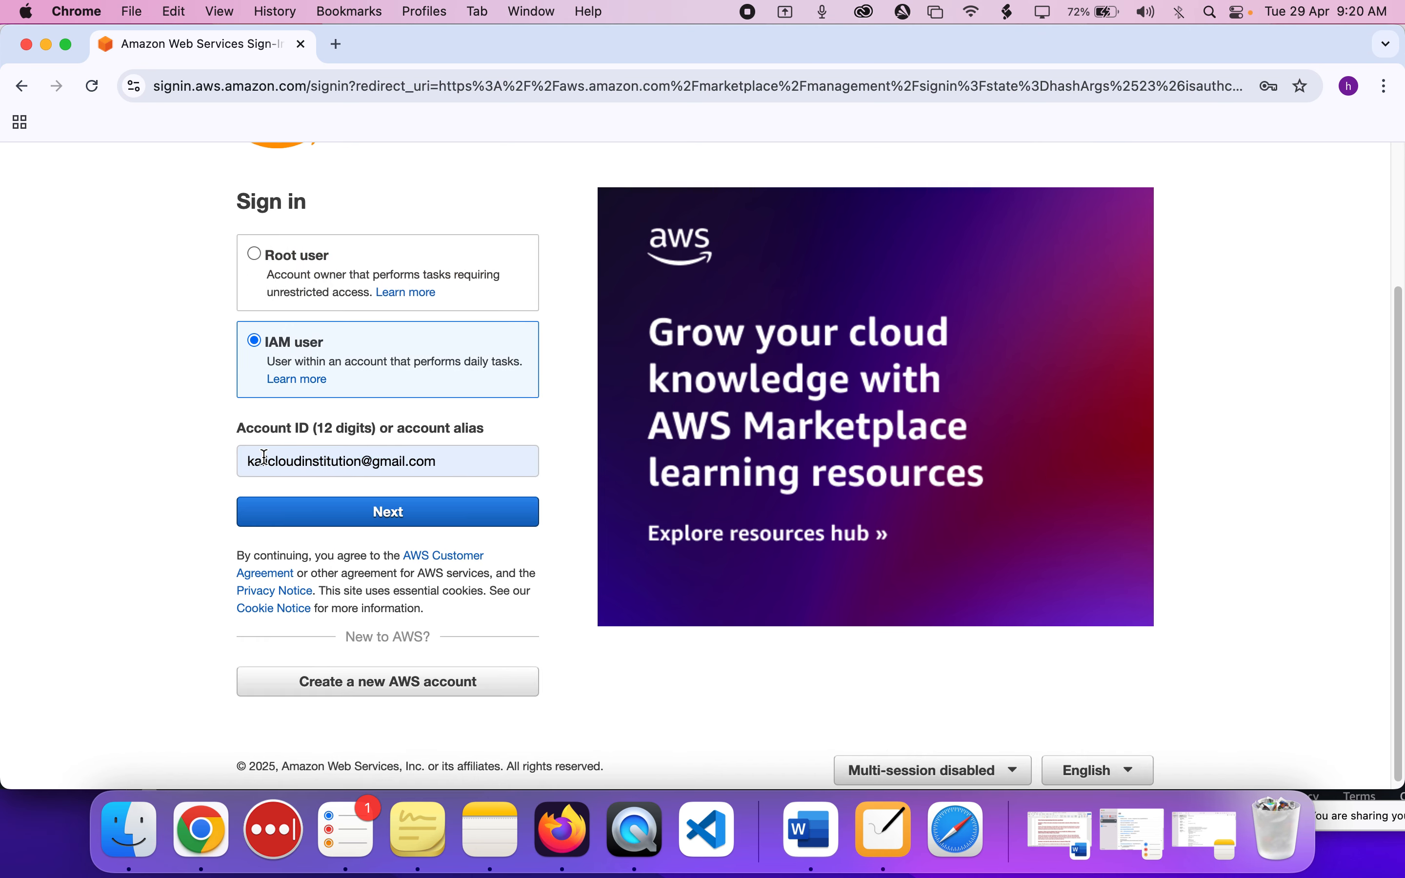
{"action": "left_click", "coordinate": [315, 467]}
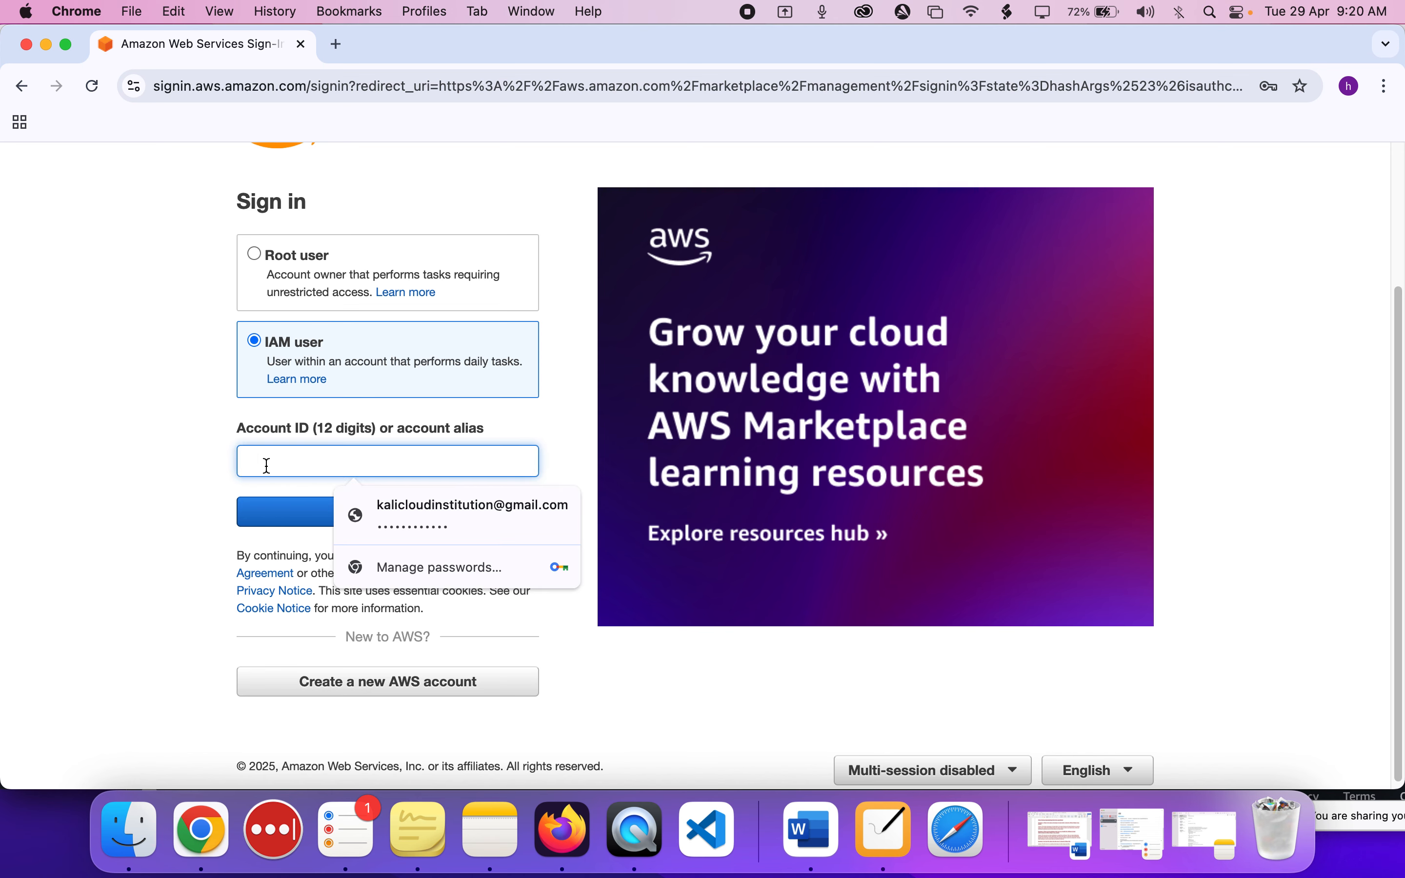
{"action": "left_click_drag", "start_coordinate": [230, 430], "coordinate": [394, 431]}
{"action": "triple_click", "coordinate": [395, 431]}
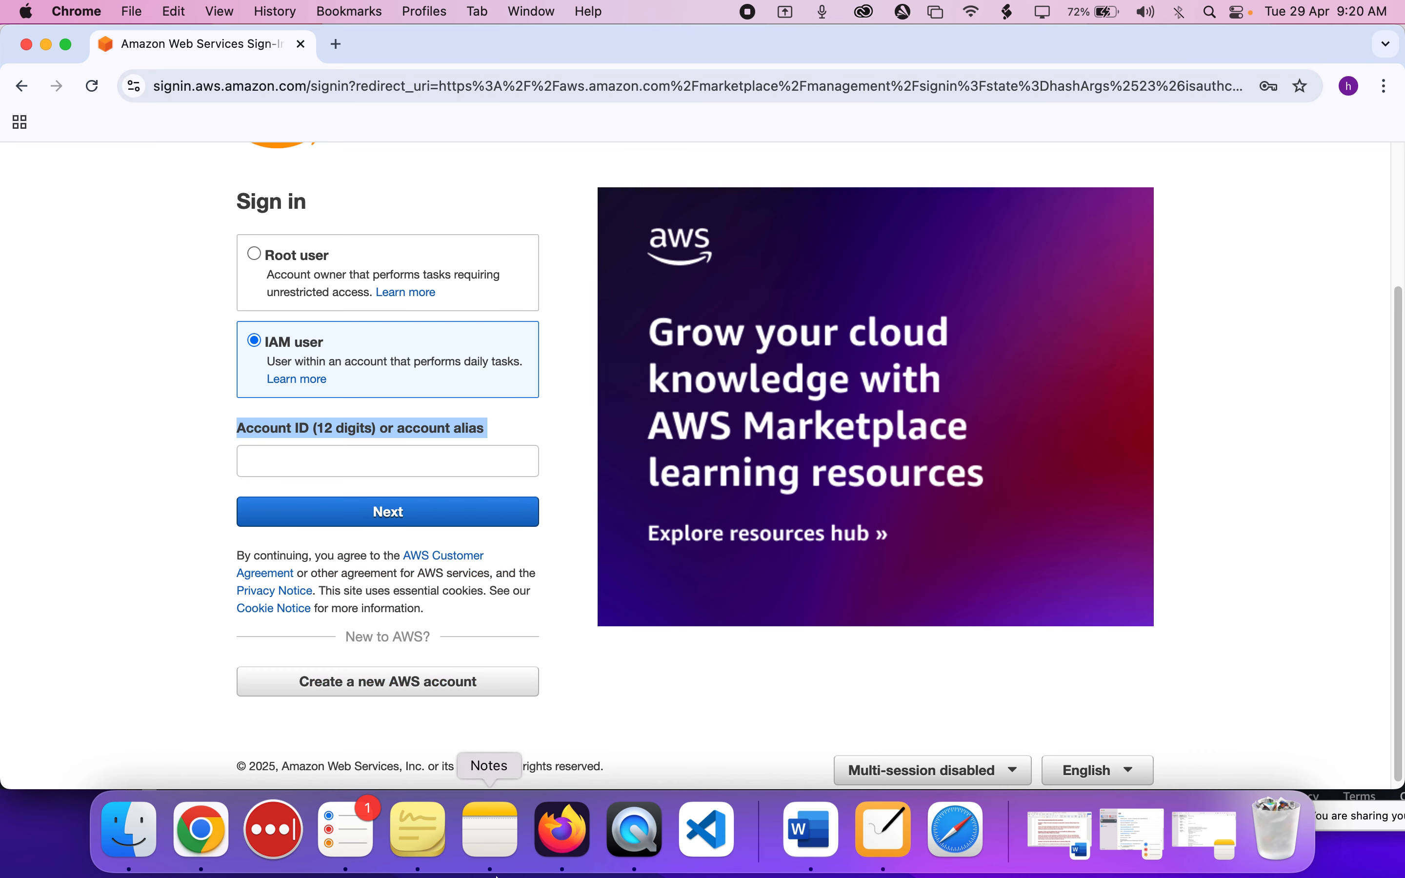
Copy the account ID from the administrator's console in Firefox and submit it on the IAM sign-in page in Chrome.
{"action": "left_click", "coordinate": [562, 831]}
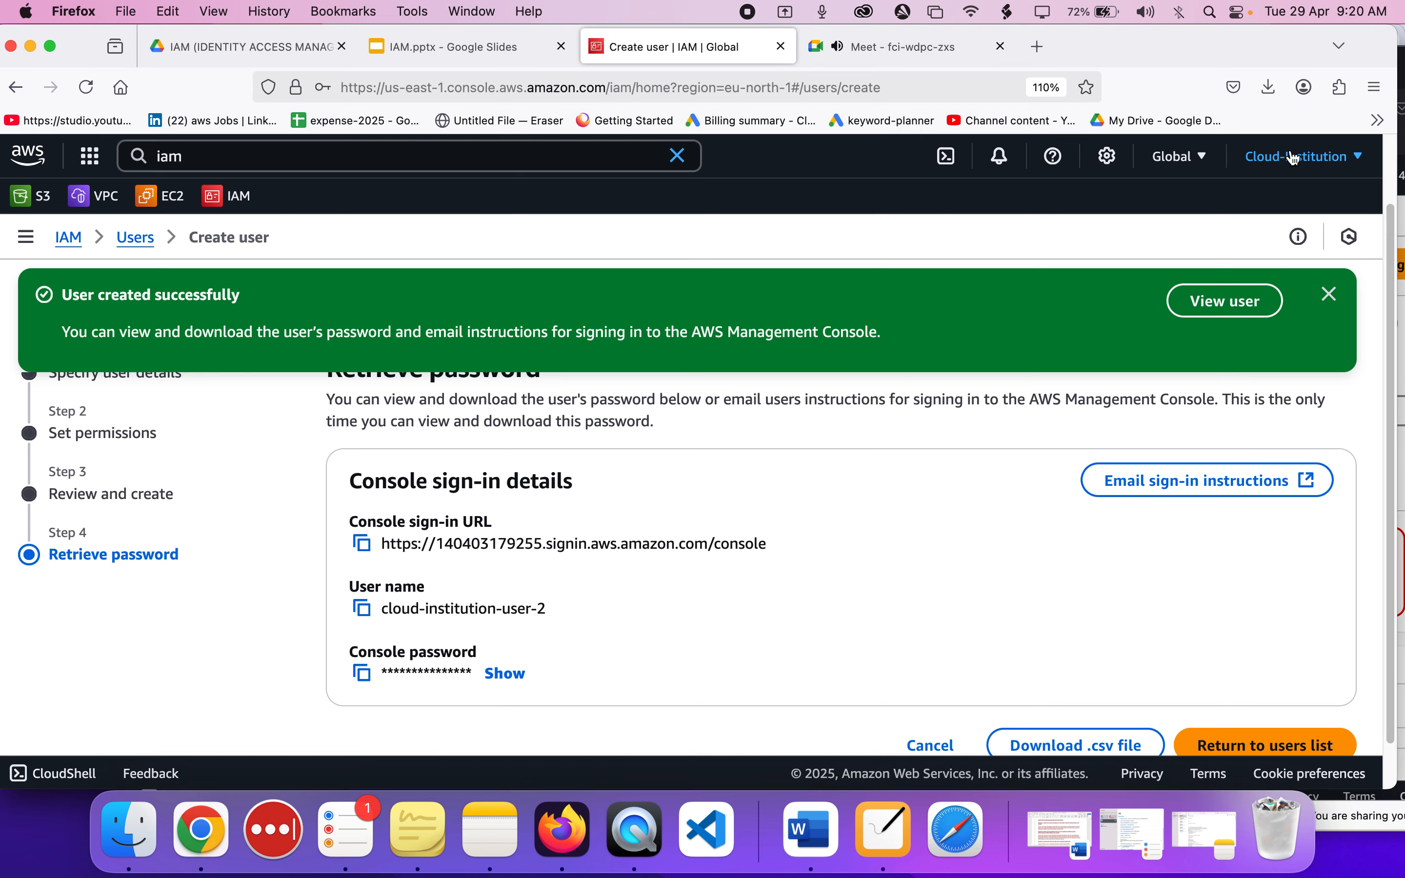
{"action": "left_click", "coordinate": [1324, 156]}
{"action": "left_click", "coordinate": [1094, 233]}
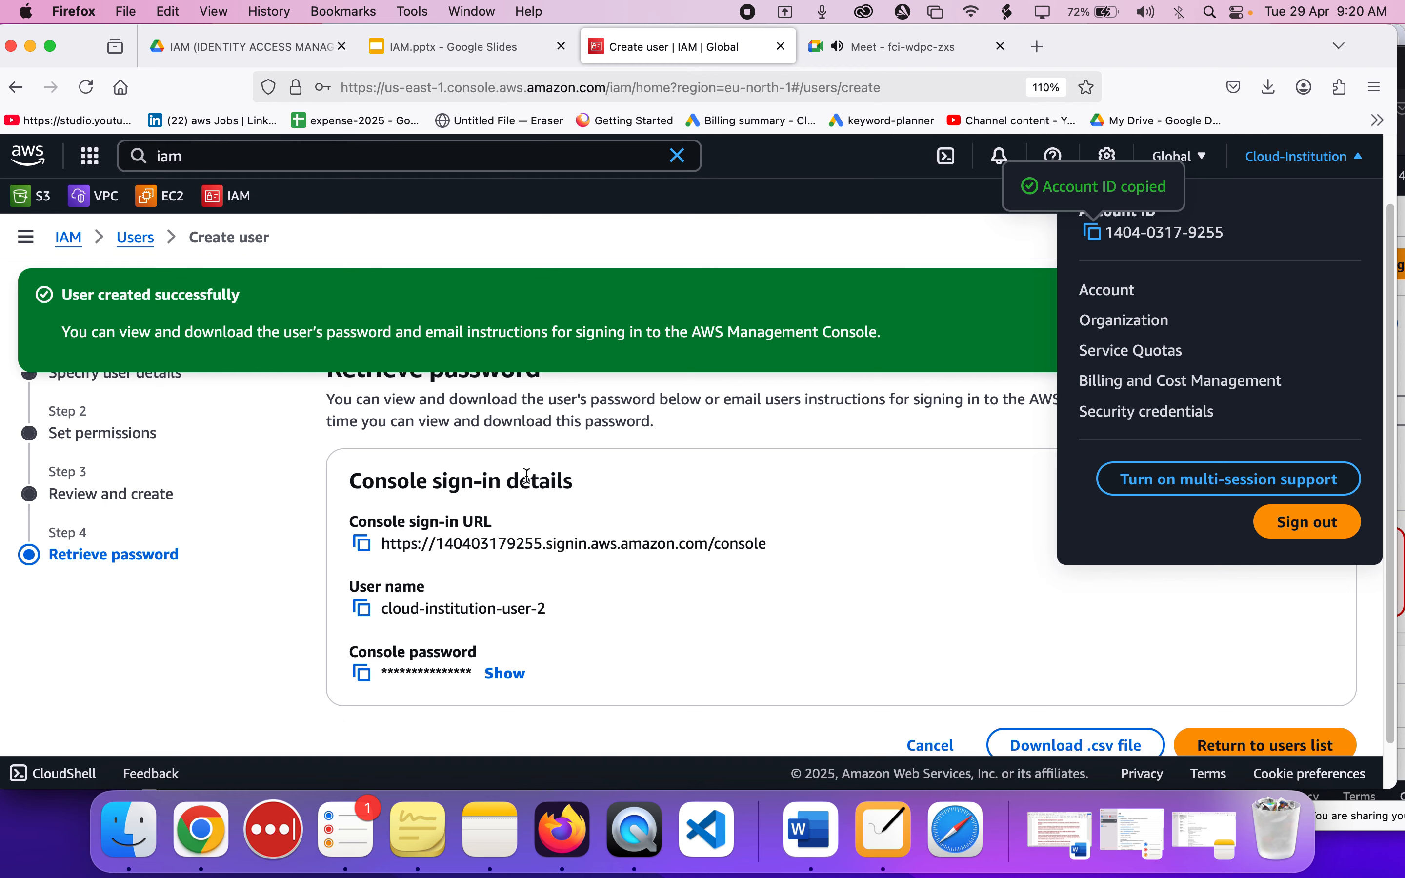
{"action": "left_click", "coordinate": [202, 832]}
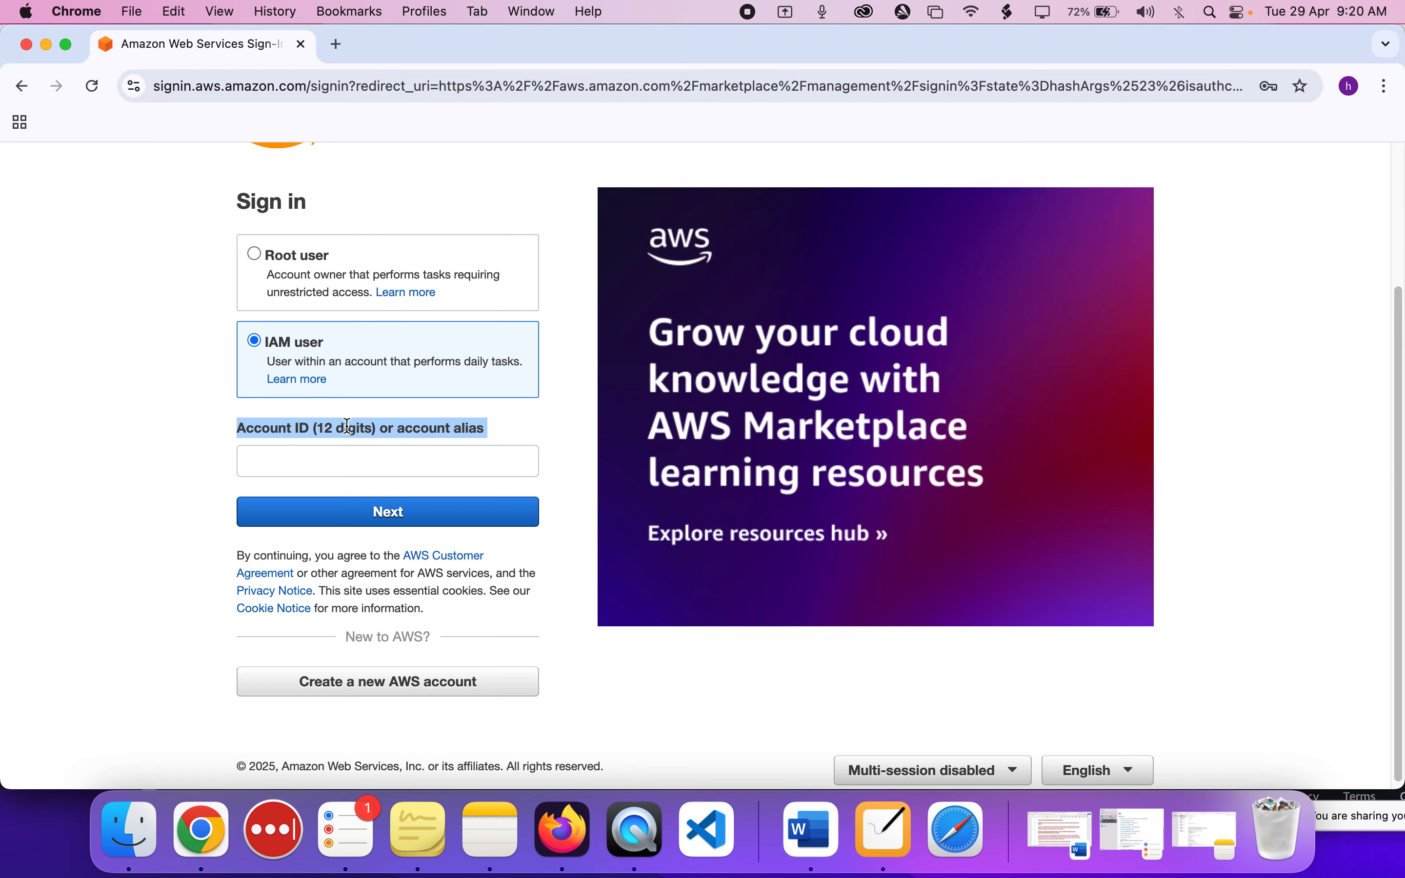
{"action": "left_click", "coordinate": [327, 466]}
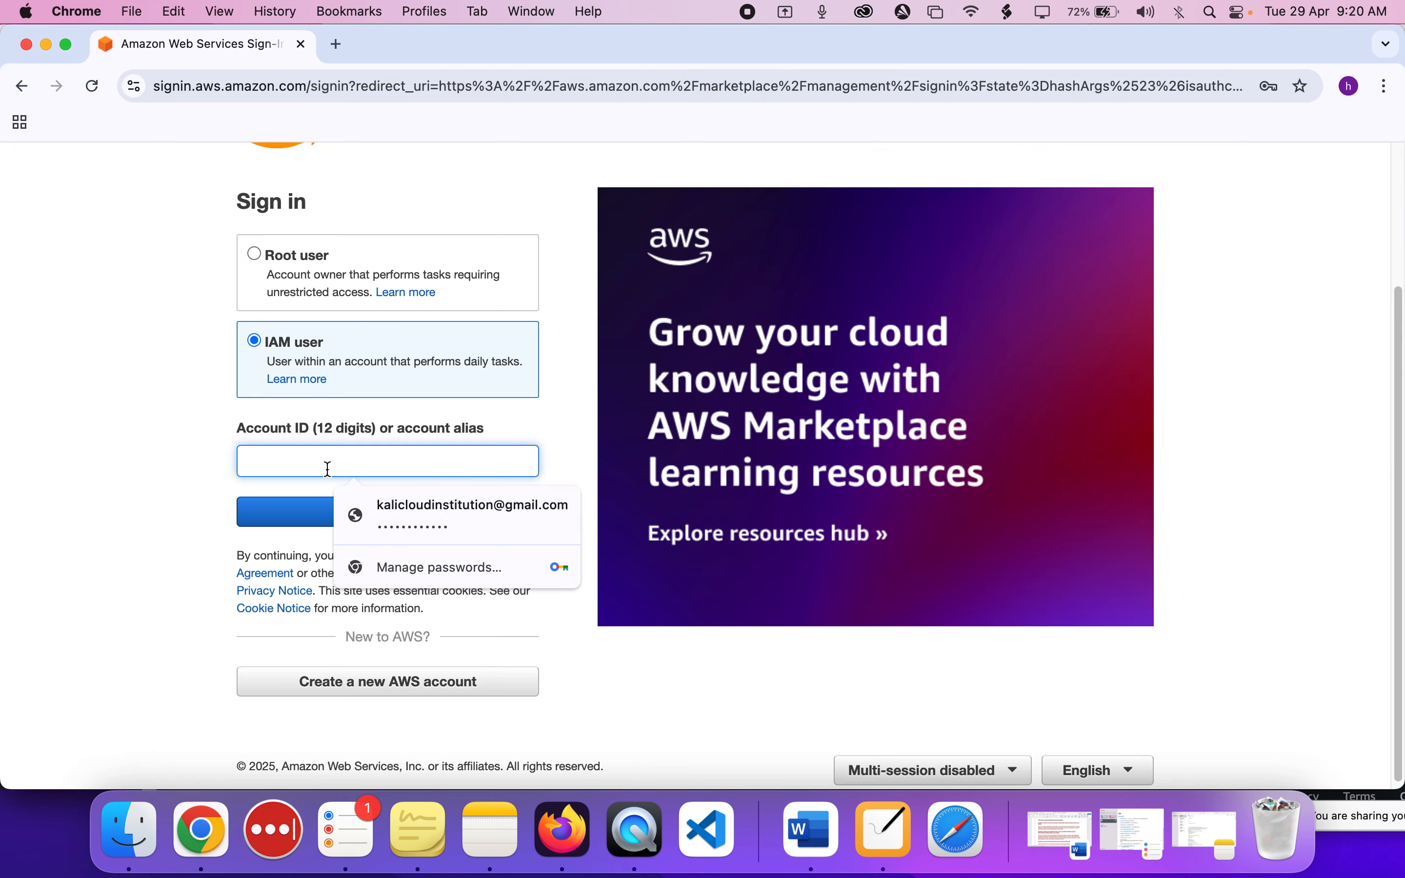
{"action": "key", "text": "super+v"}
{"action": "left_click", "coordinate": [325, 518]}
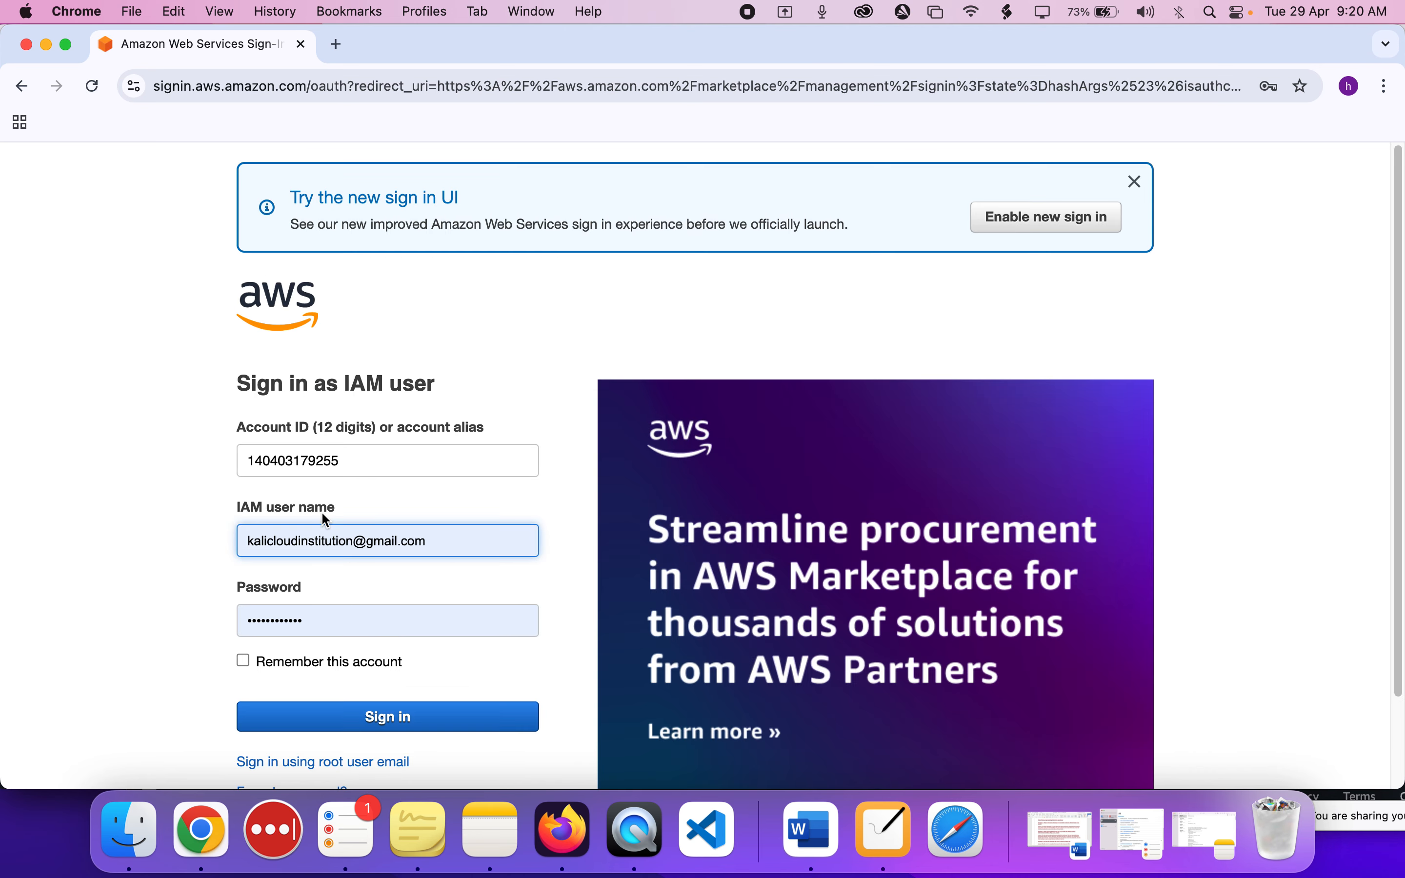
Replace the prefilled IAM user name with cloud-institution-user-2, copied from the console sign-in details in Firefox.
{"action": "scroll", "coordinate": [322, 512], "scroll_direction": "down", "scroll_amount": 2}
{"action": "double_click", "coordinate": [308, 437]}
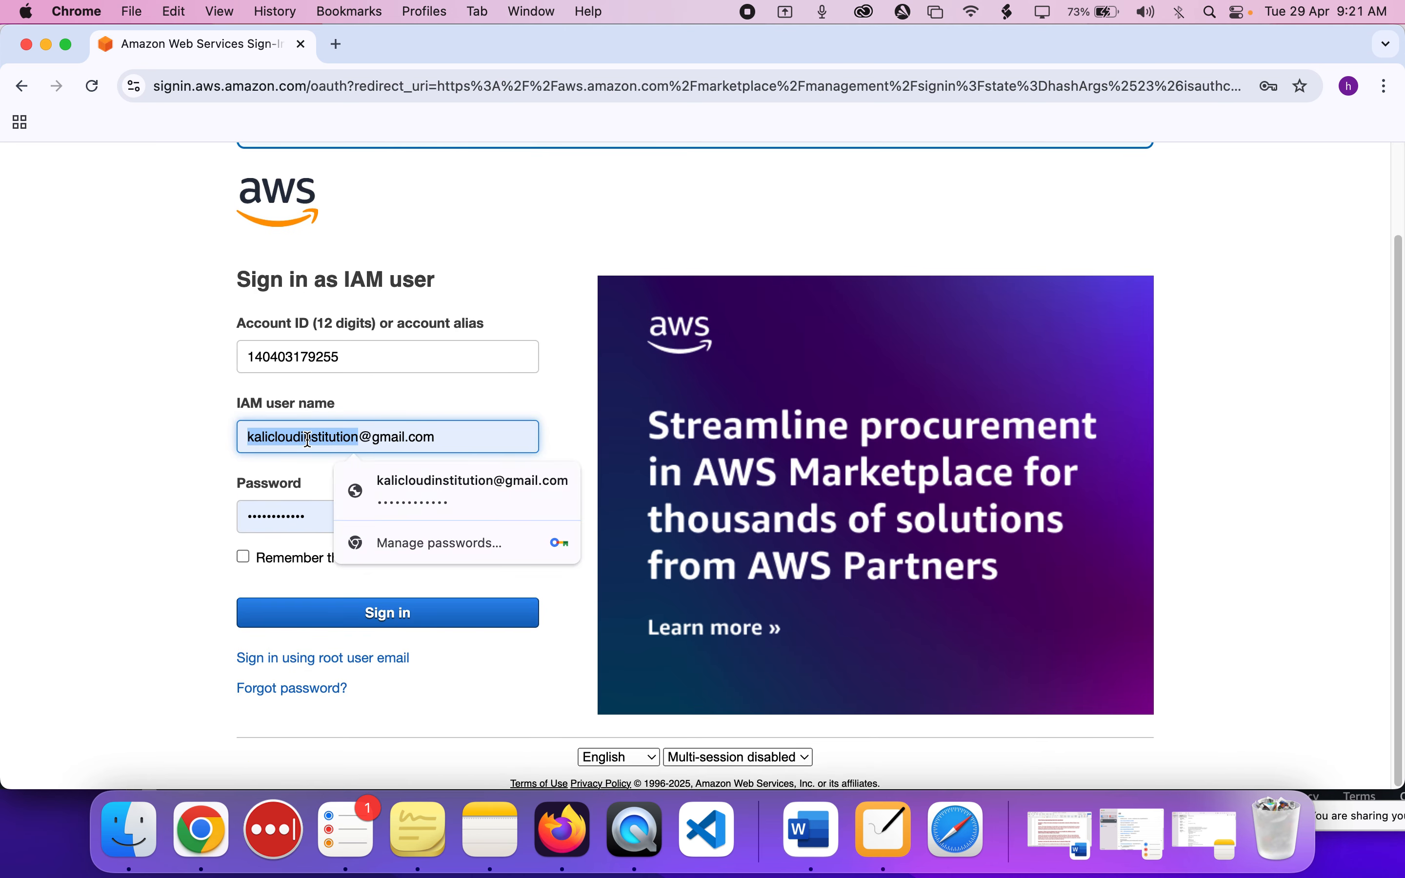
{"action": "key", "text": "super+a"}
{"action": "key", "text": "BackSpace"}
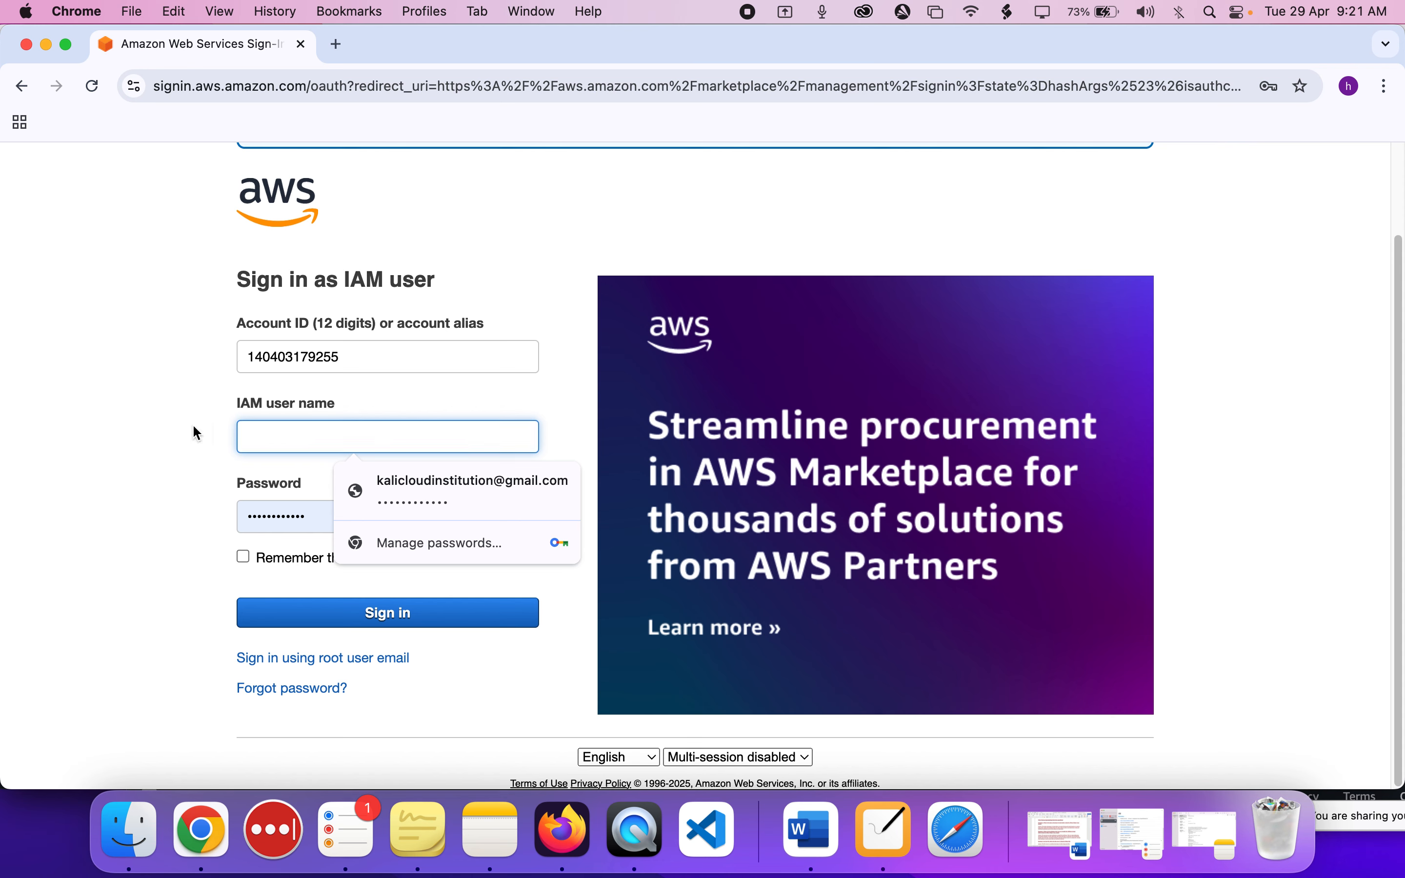
{"action": "left_click", "coordinate": [145, 526]}
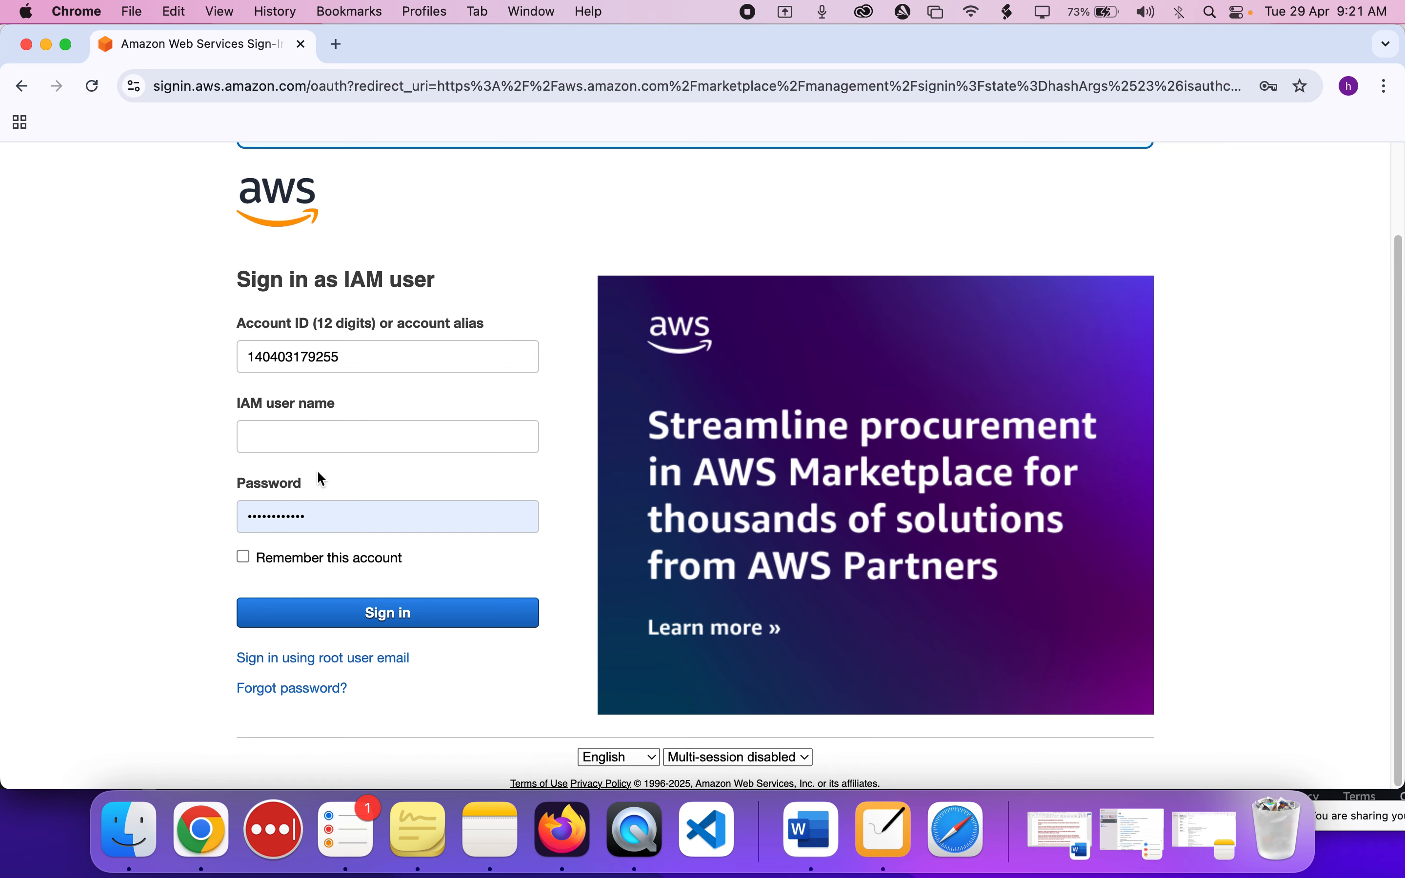
{"action": "left_click", "coordinate": [562, 827]}
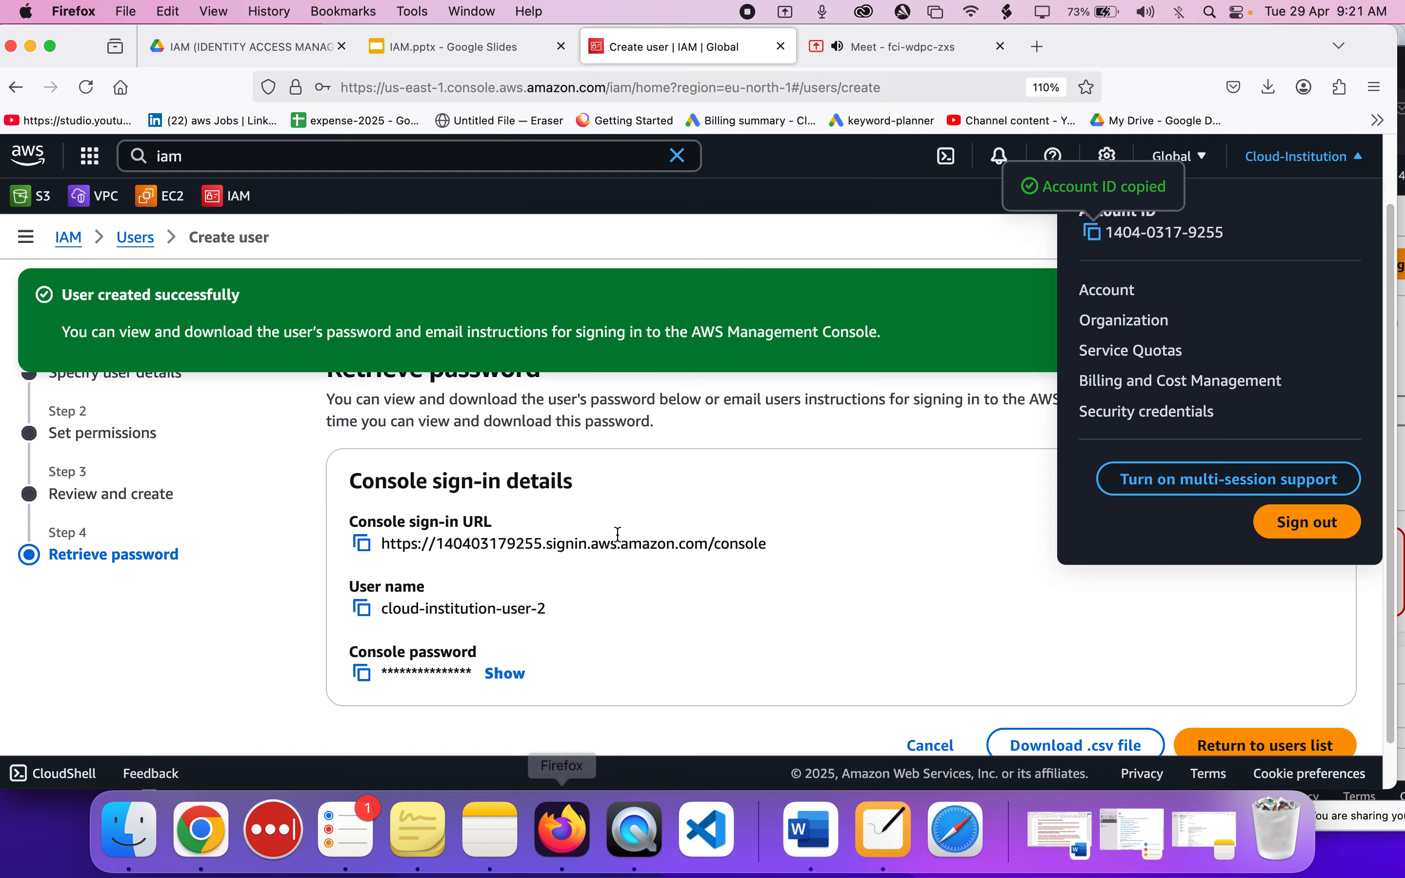
{"action": "left_click", "coordinate": [363, 609]}
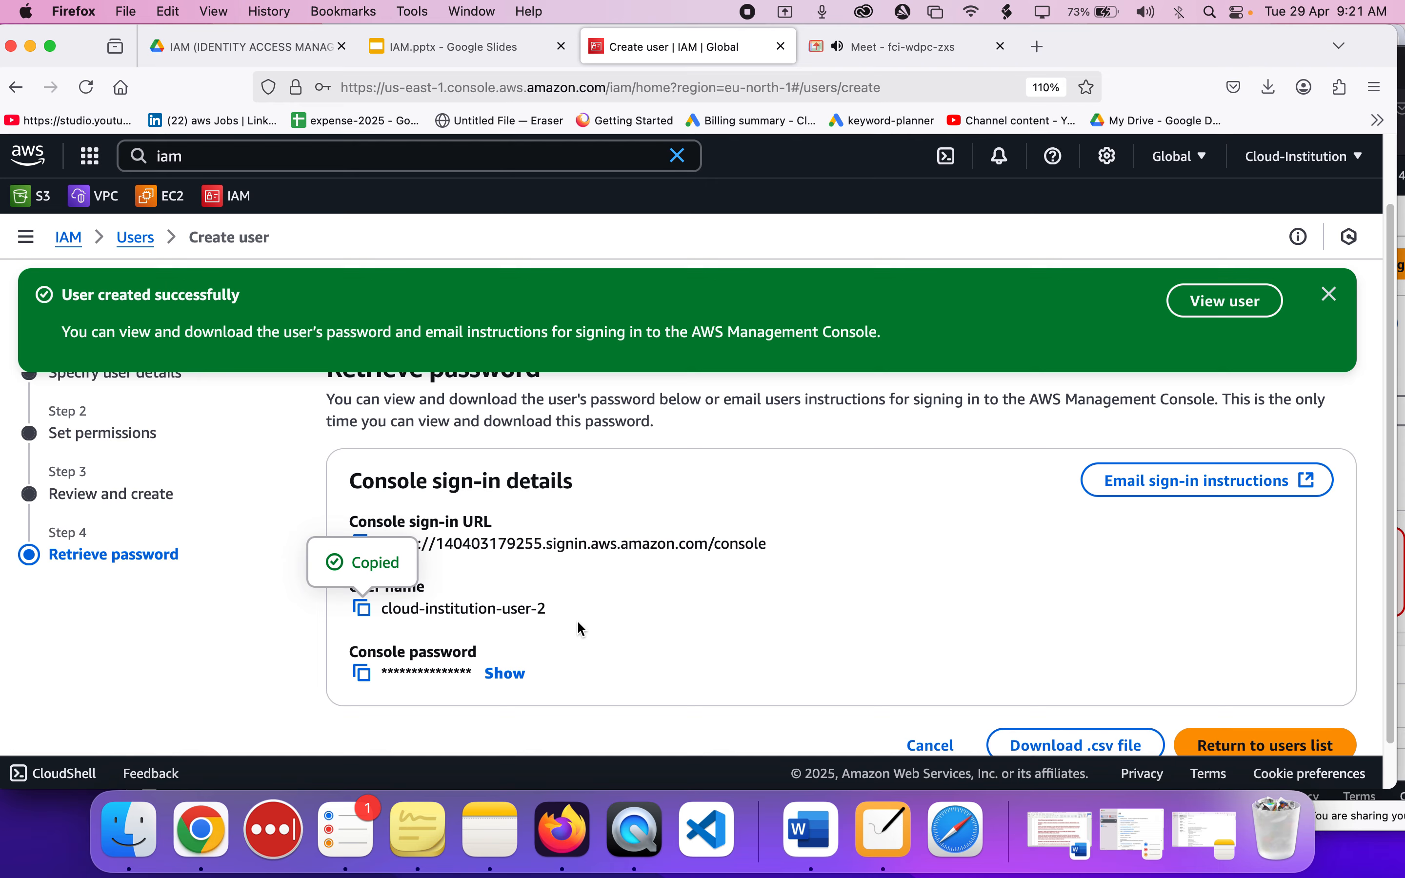
{"action": "key", "text": "super+Tab"}
{"action": "left_click", "coordinate": [339, 449]}
{"action": "key", "text": "super+v"}
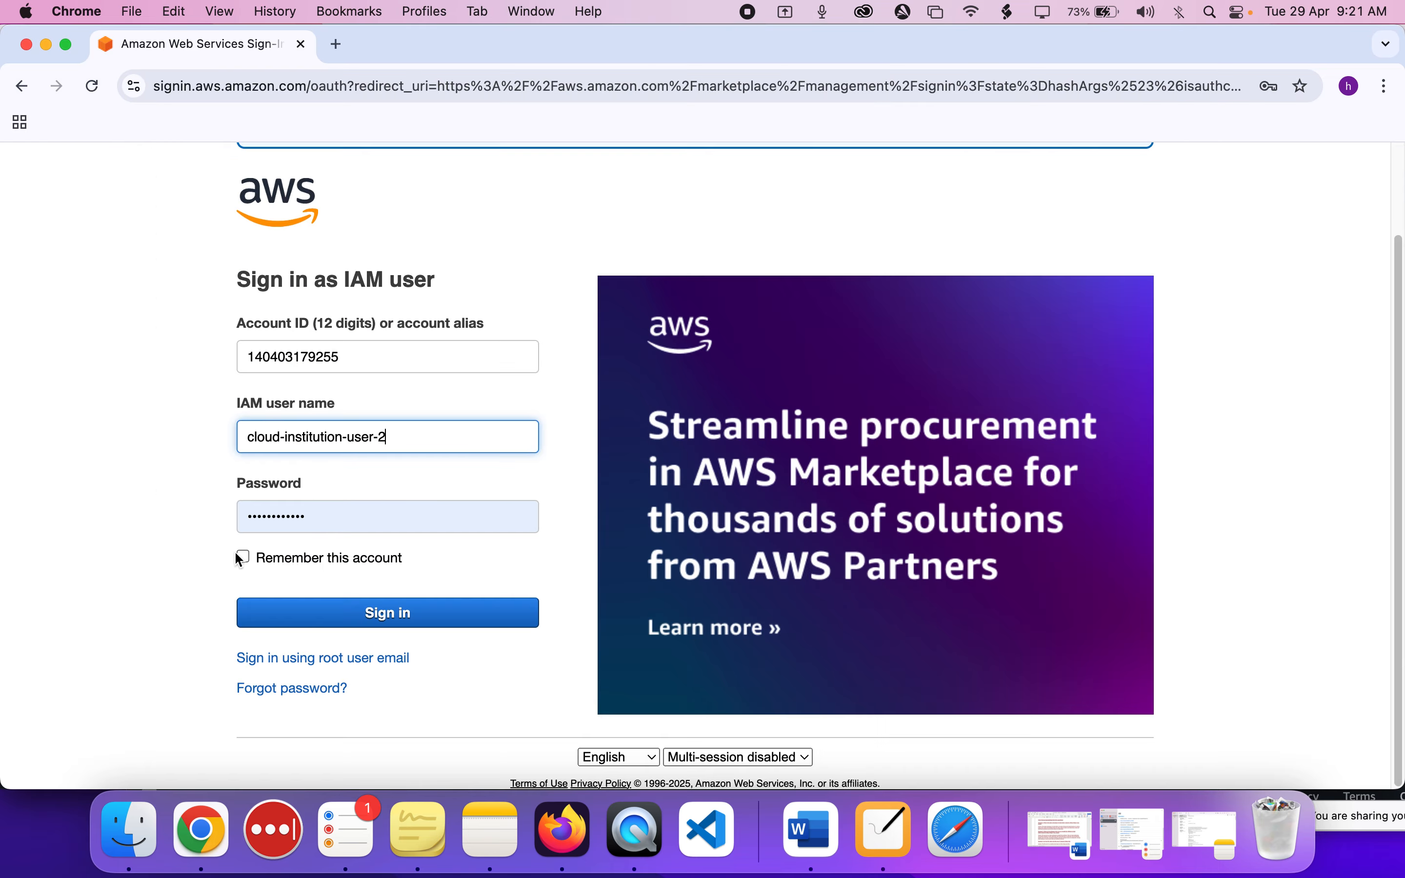
Replace the prefilled password with the new user's console password, revealed and copied from Firefox, and sign in.
{"action": "double_click", "coordinate": [332, 521]}
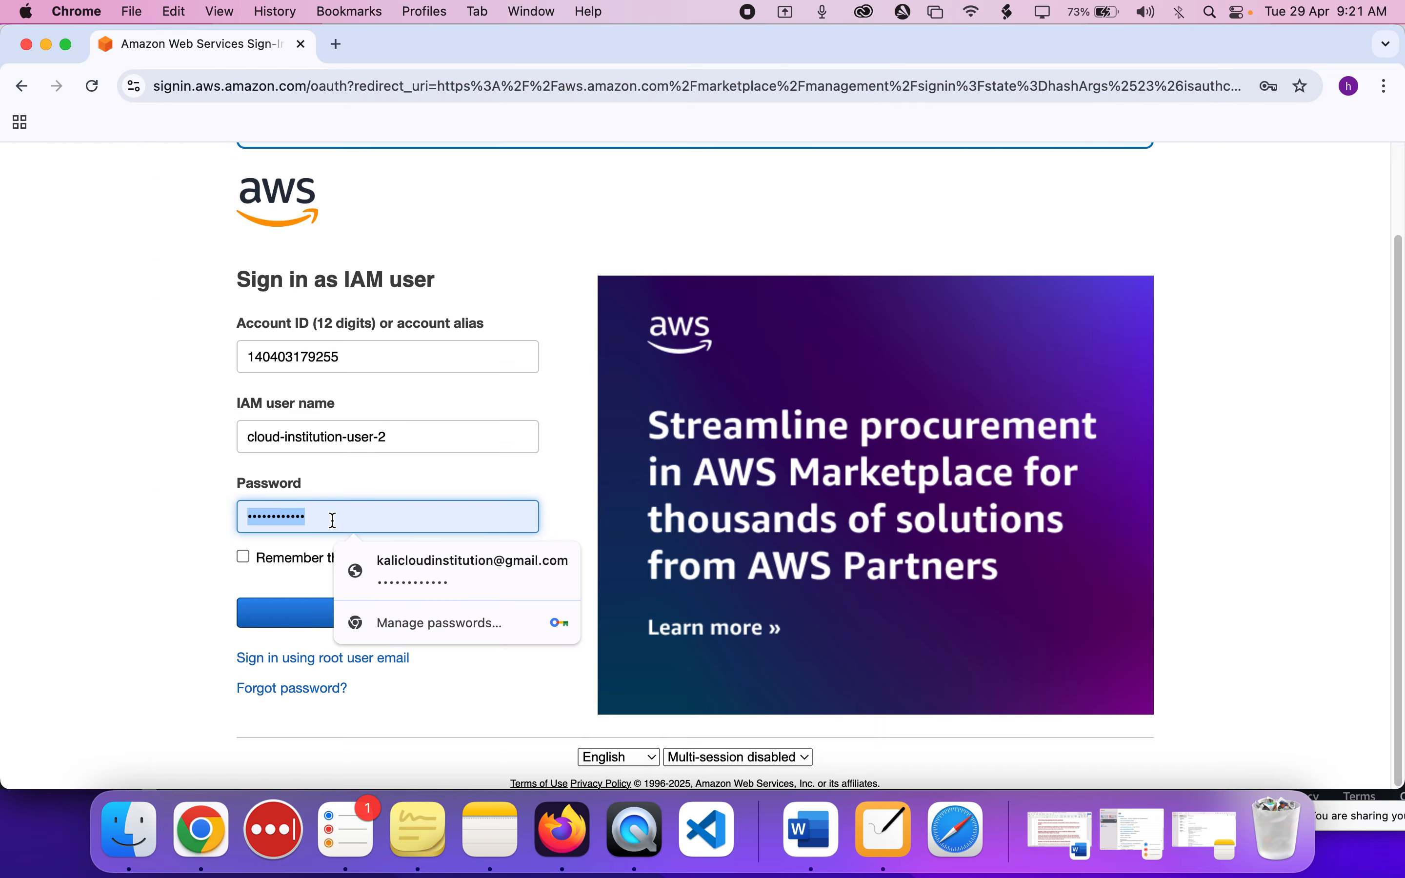
{"action": "key", "text": "BackSpace"}
{"action": "key", "text": "super+Tab"}
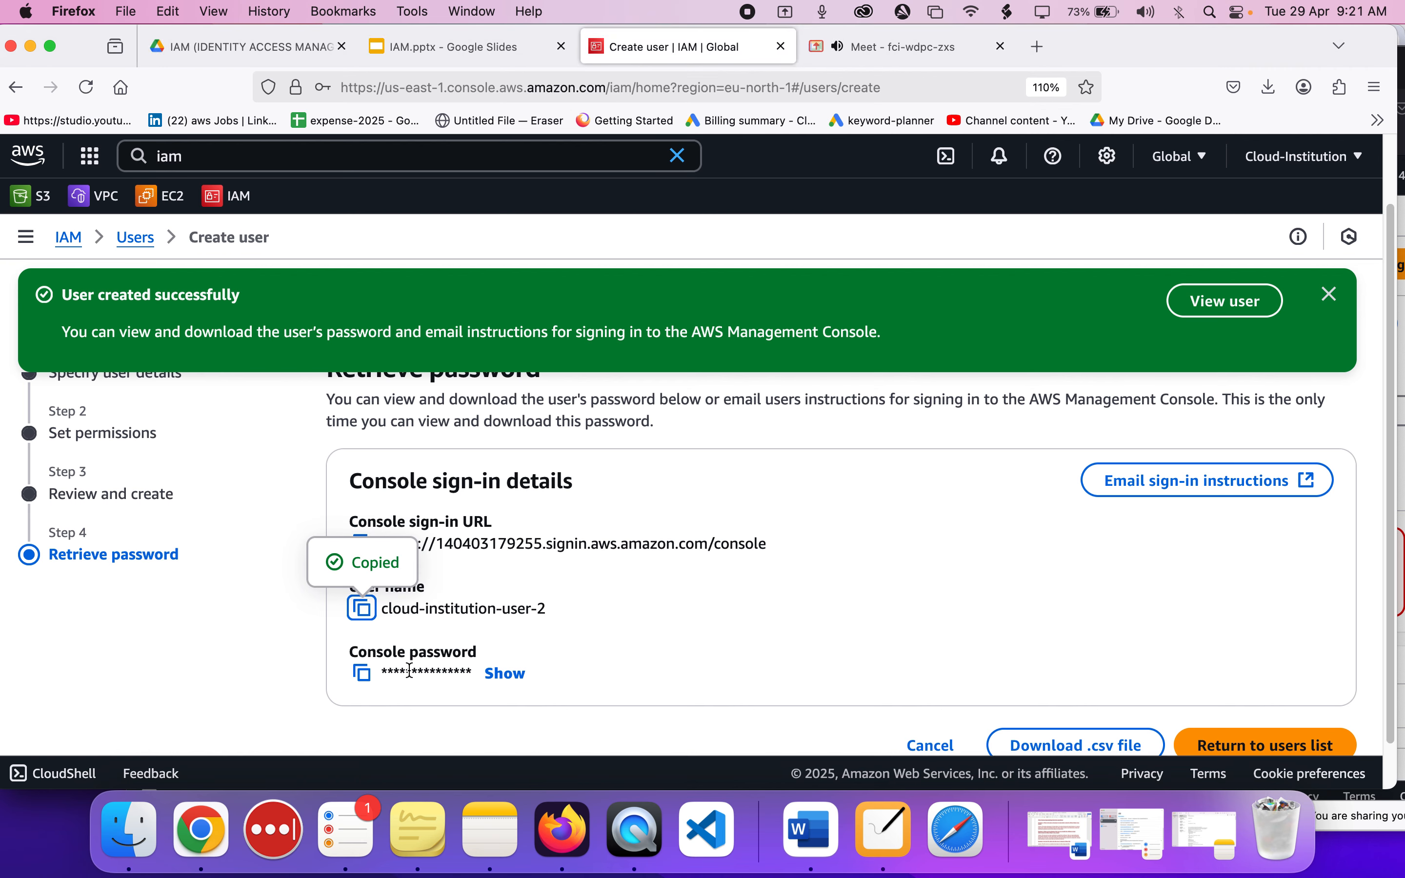
{"action": "left_click", "coordinate": [505, 673]}
{"action": "scroll", "coordinate": [504, 653], "scroll_direction": "down", "scroll_amount": 2}
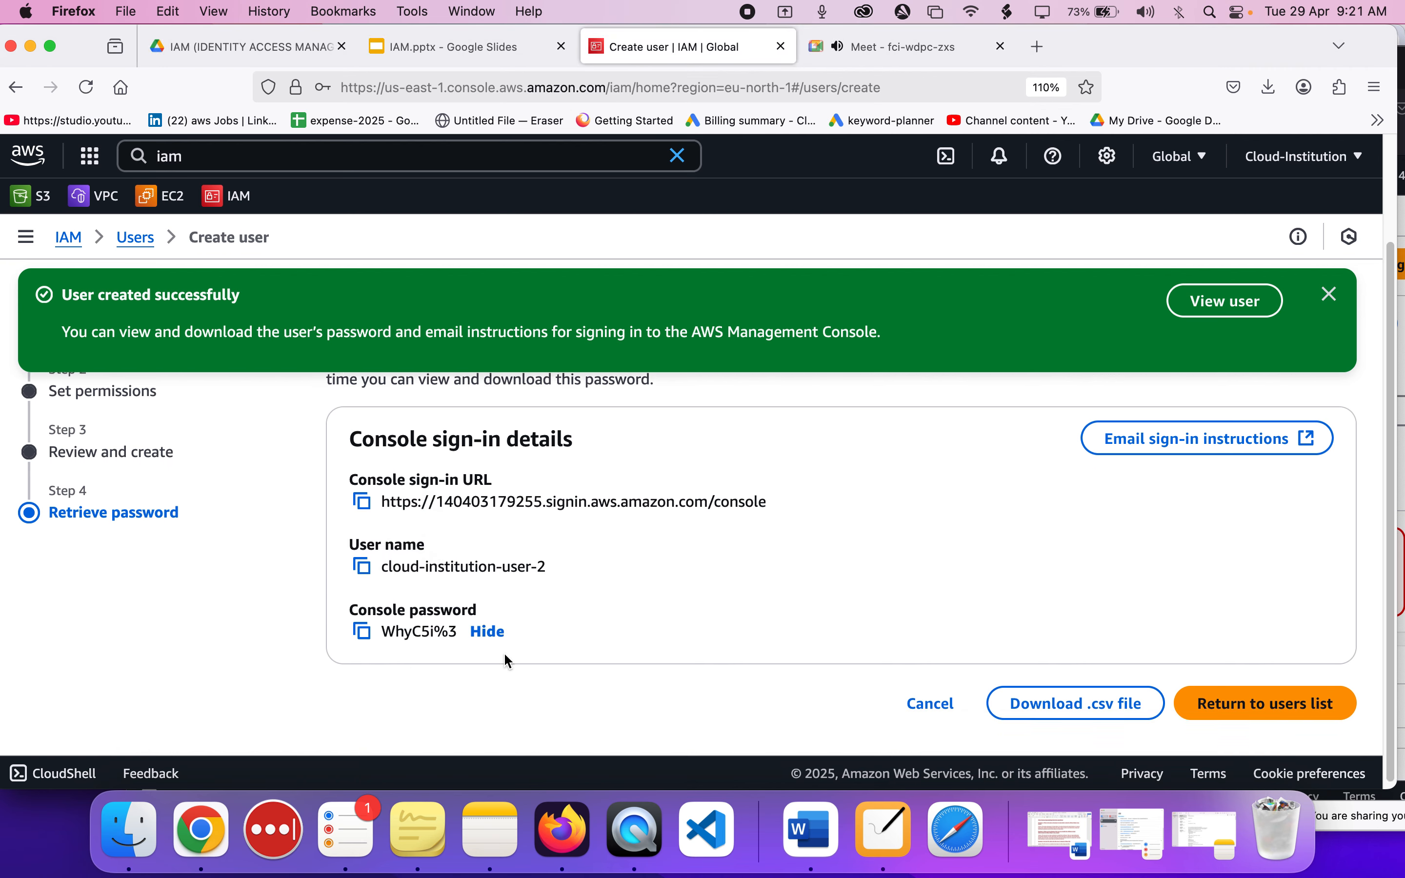
{"action": "left_click", "coordinate": [367, 633]}
{"action": "key", "text": "super+Tab"}
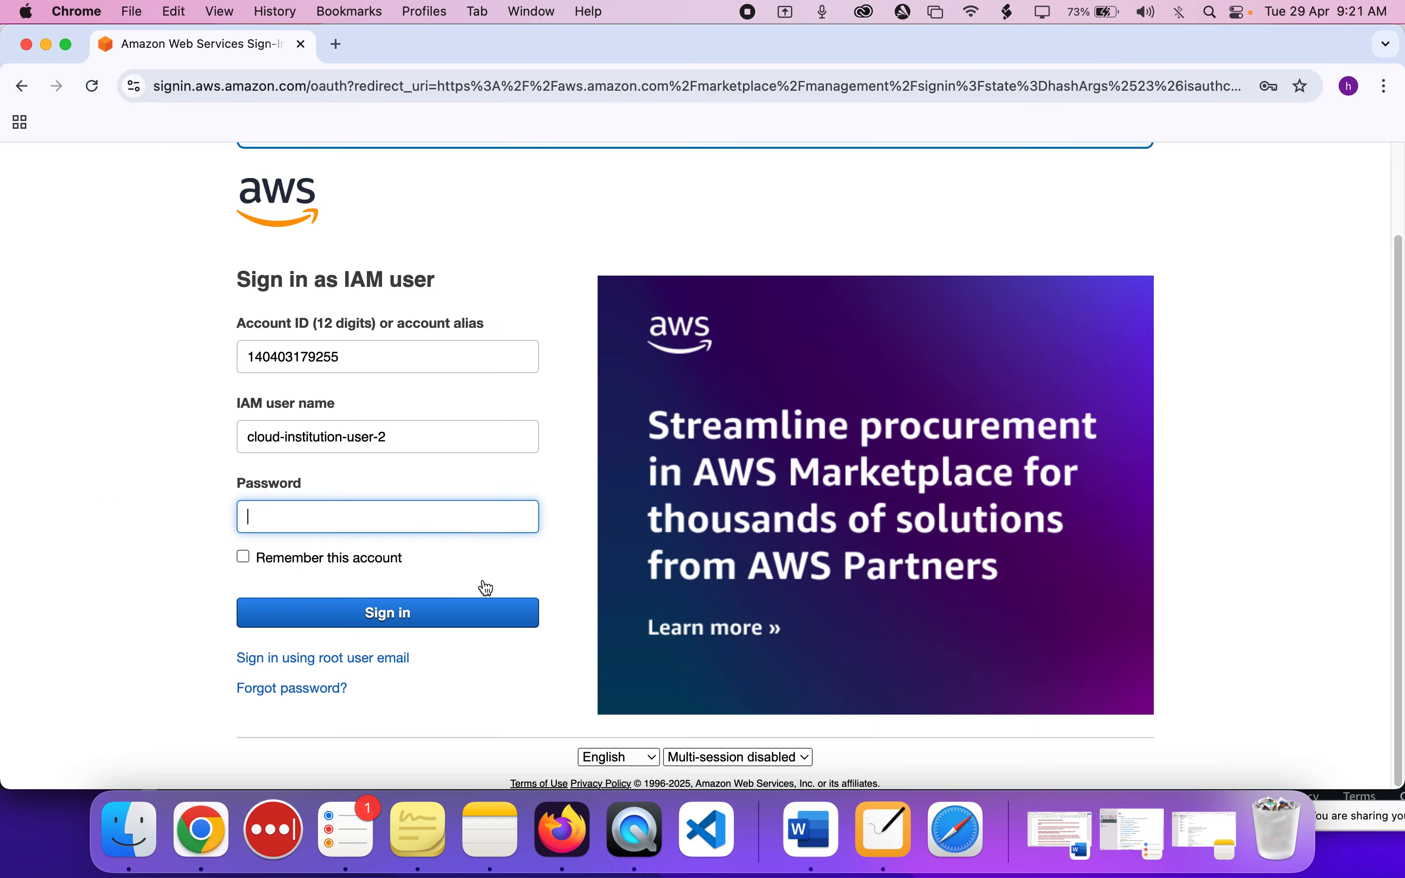
{"action": "key", "text": "super+v"}
{"action": "left_click", "coordinate": [348, 614]}
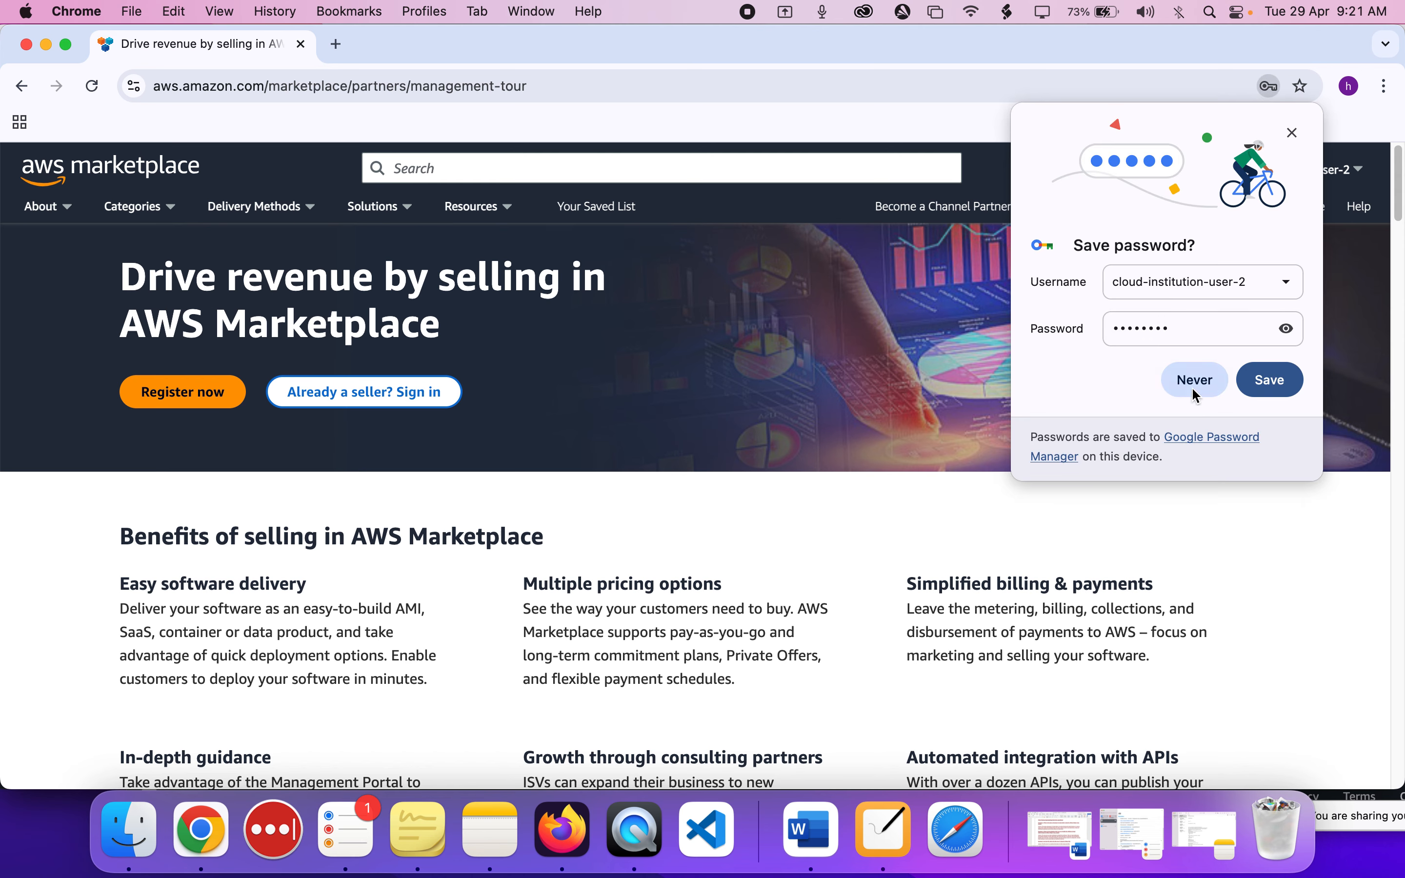
Decline saving the password and close the Chrome window showing AWS Marketplace.
{"action": "left_click", "coordinate": [1194, 380]}
{"action": "left_click_drag", "start_coordinate": [495, 44], "coordinate": [538, 235]}
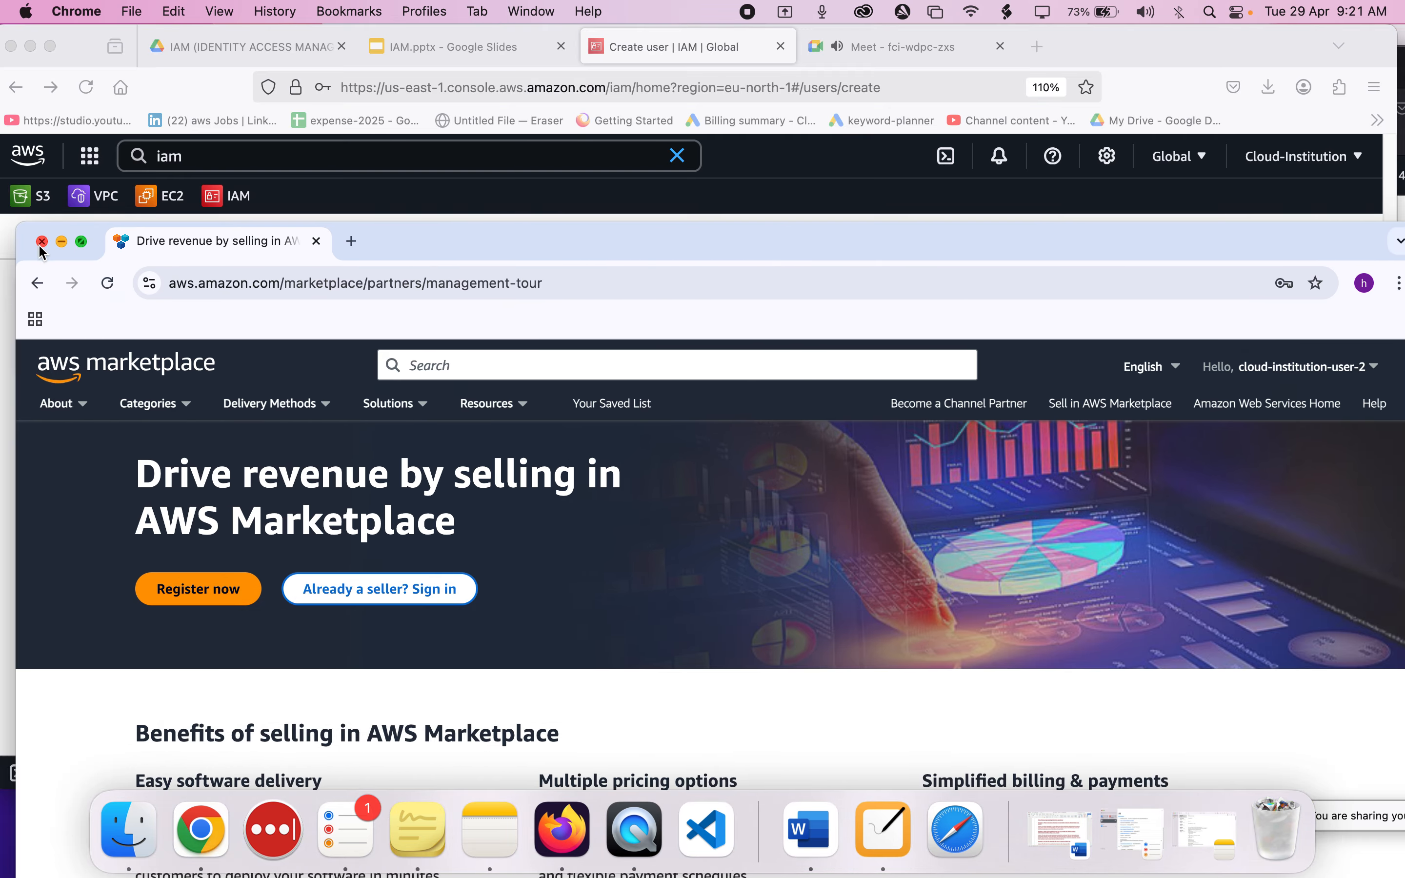
{"action": "left_click", "coordinate": [42, 241]}
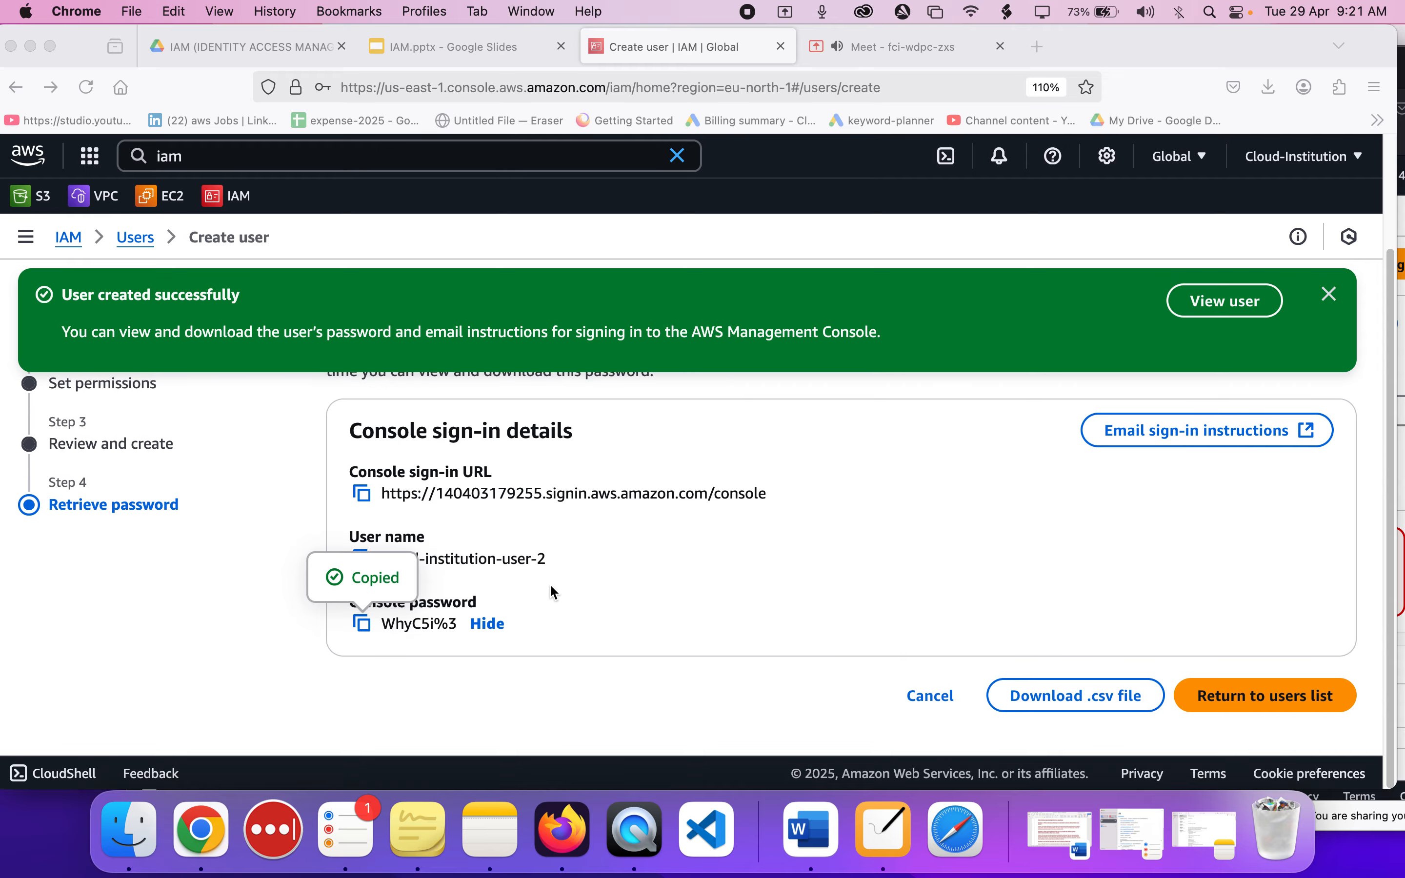
View cloud-institution-user-1's private console window, and return to the IAM users list in the administrator's window.
{"action": "key", "text": "ctrl+Up"}
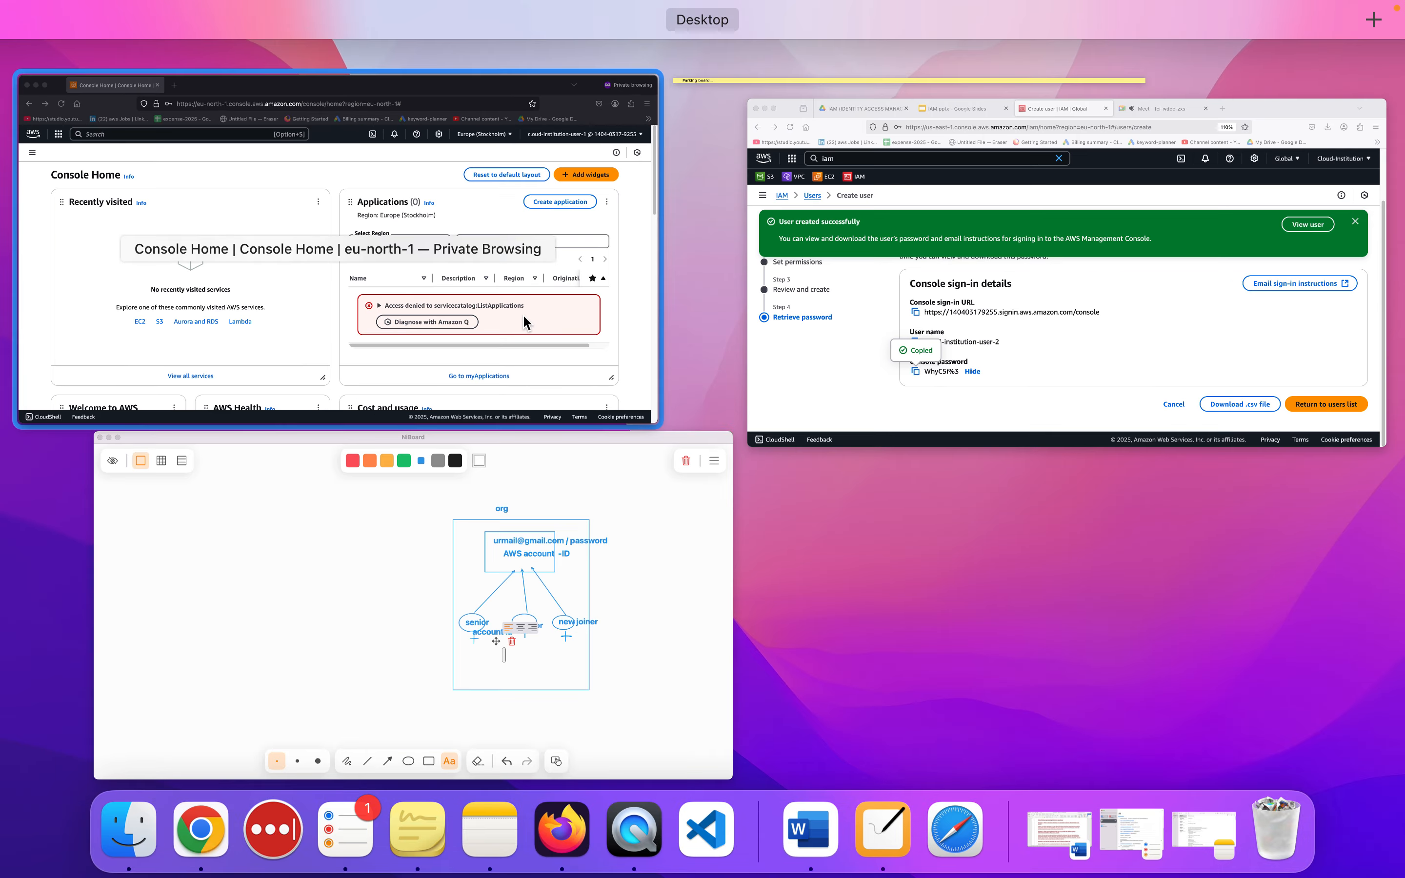
{"action": "left_click", "coordinate": [522, 315]}
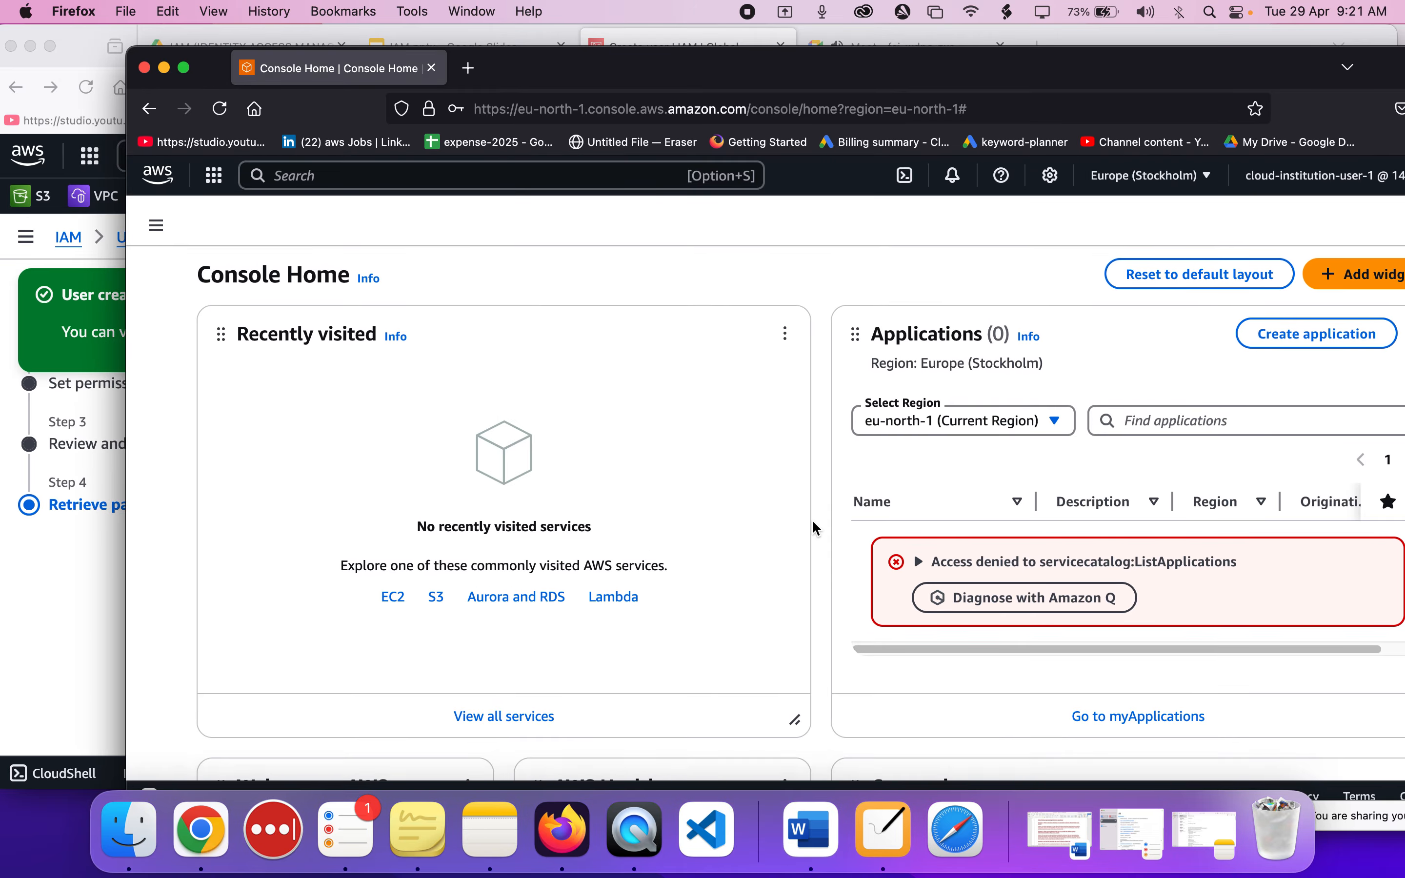
{"action": "left_click", "coordinate": [68, 574]}
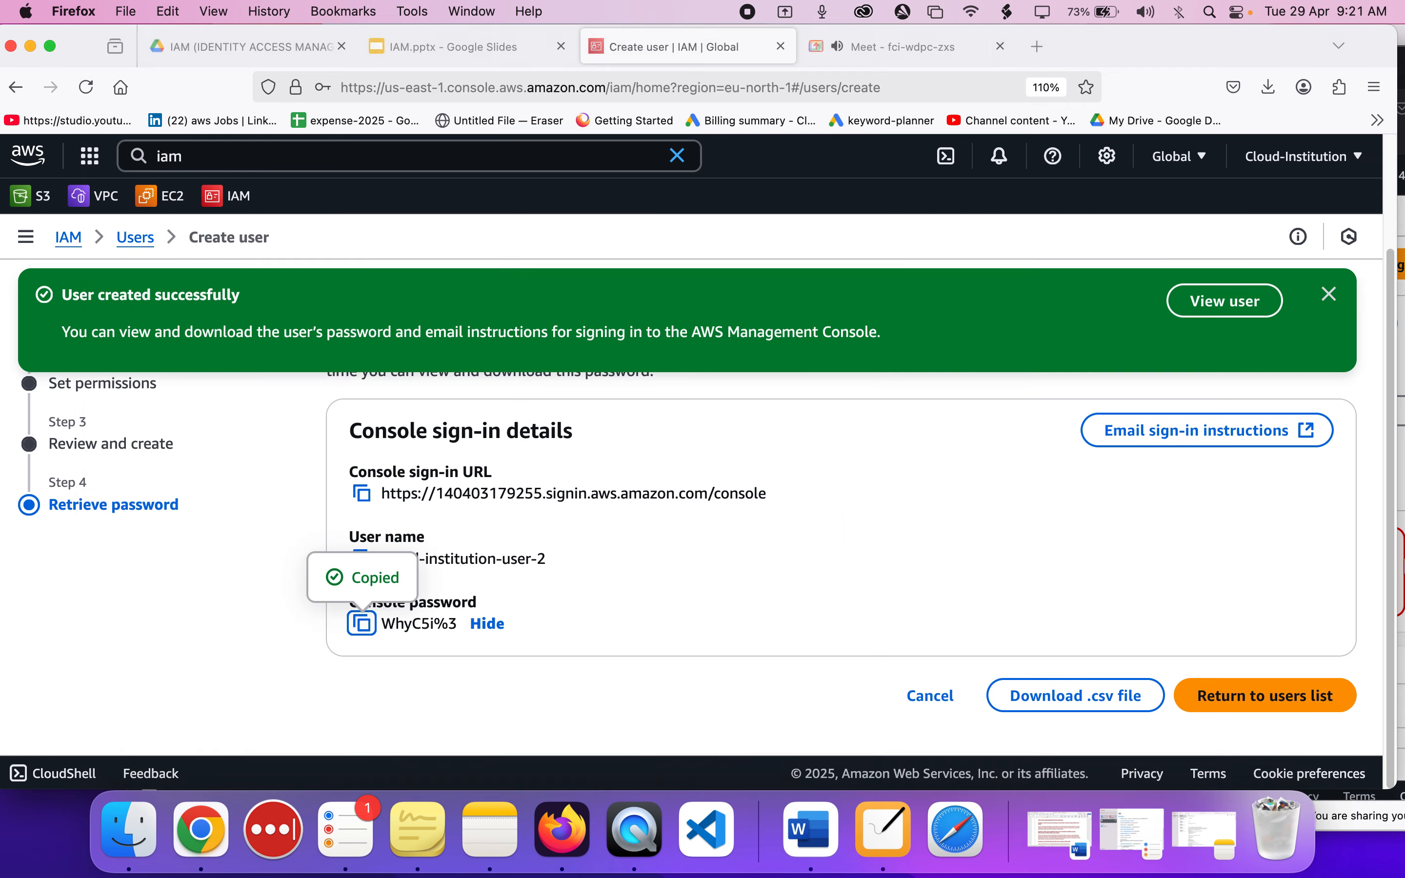
{"action": "left_click", "coordinate": [1253, 705]}
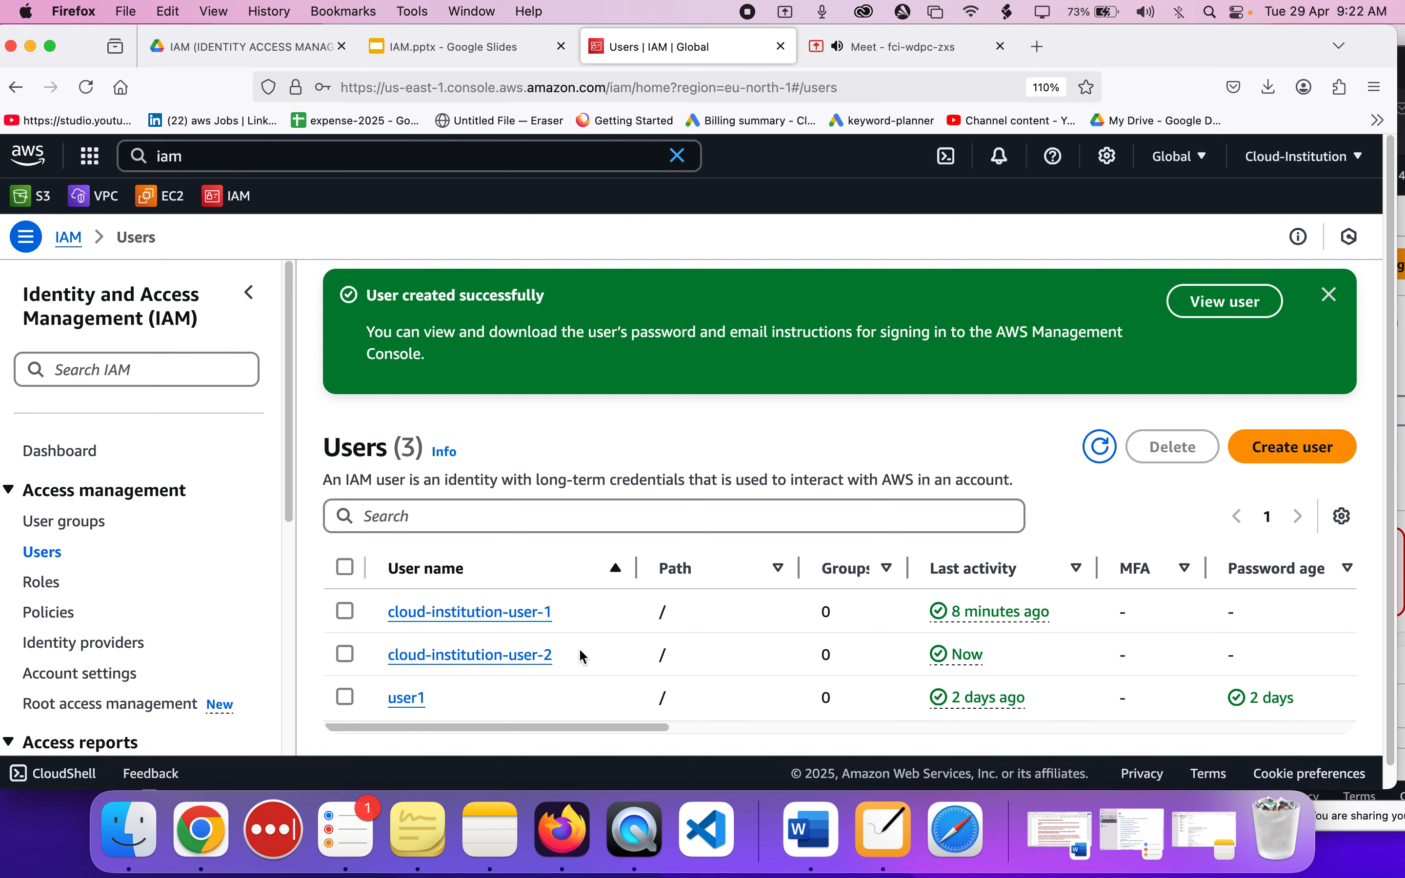
Open EC2 in a new tab, and from its Instances list open the form for launching instances.
{"action": "left_click", "coordinate": [175, 203], "text": "super"}
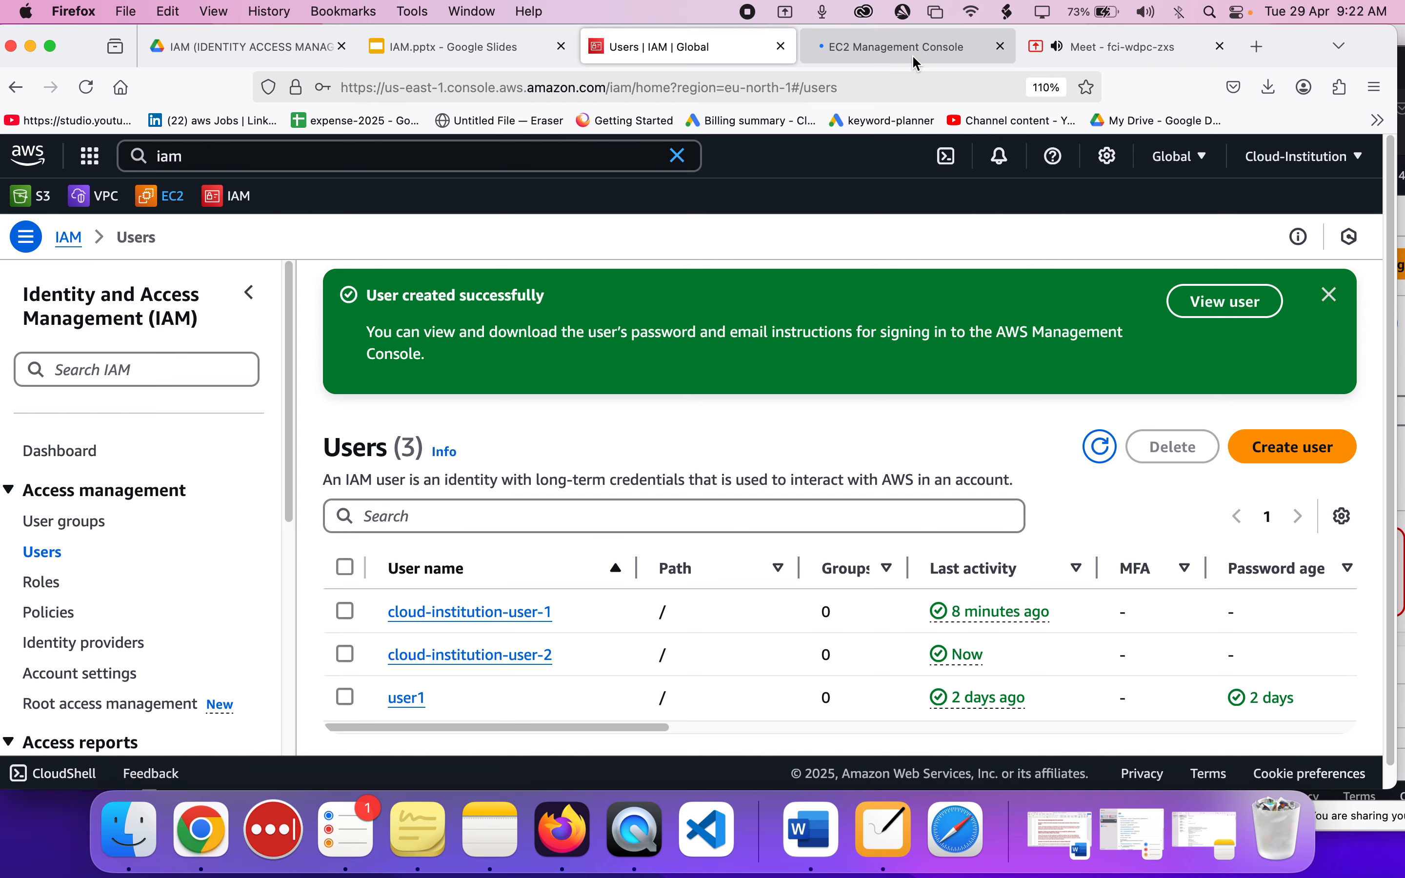
{"action": "left_click", "coordinate": [914, 61]}
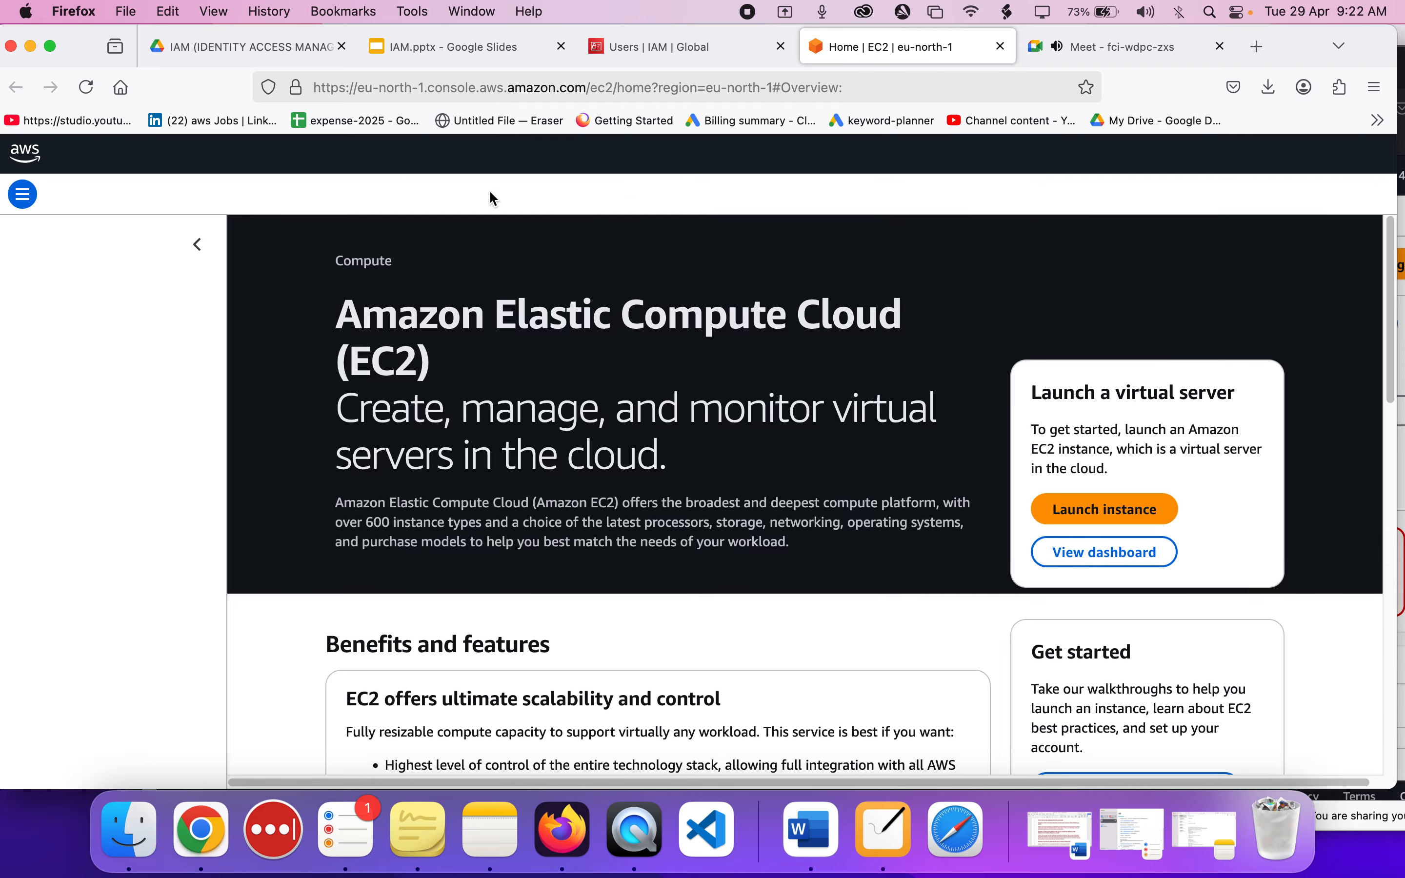
{"action": "left_click", "coordinate": [659, 47]}
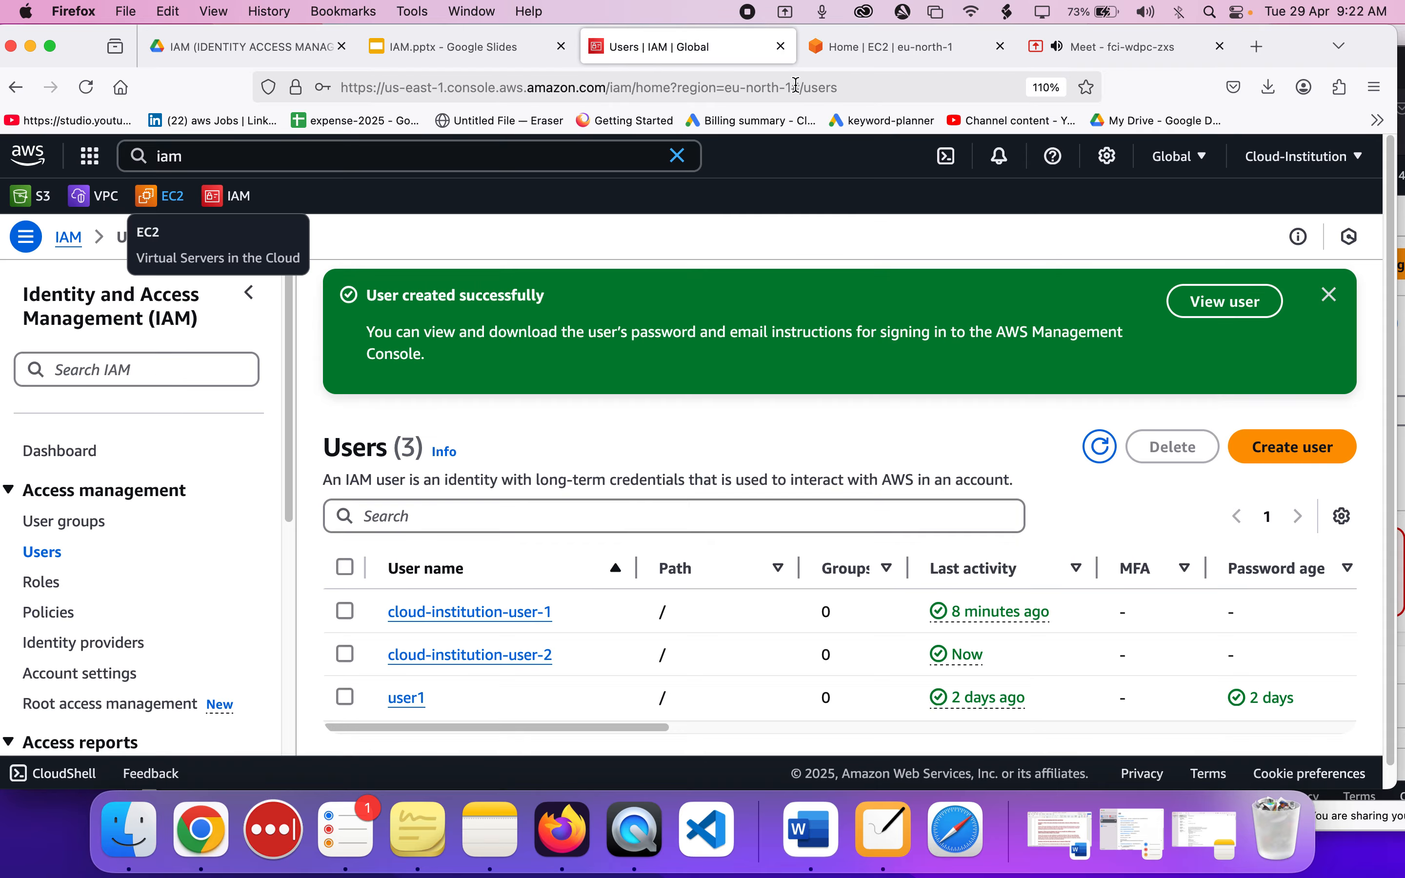
{"action": "left_click", "coordinate": [876, 44]}
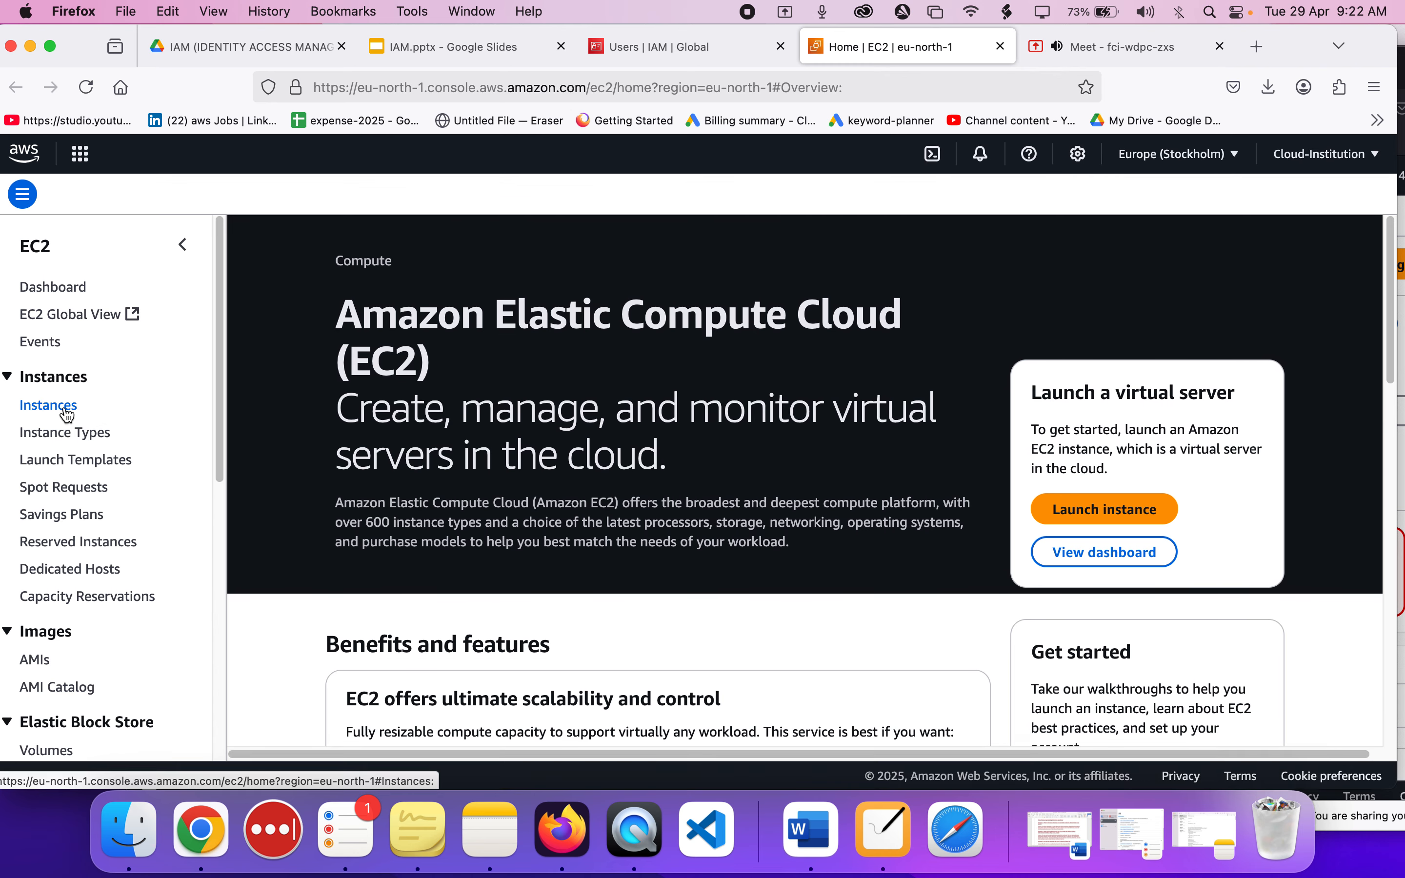
{"action": "left_click", "coordinate": [65, 408]}
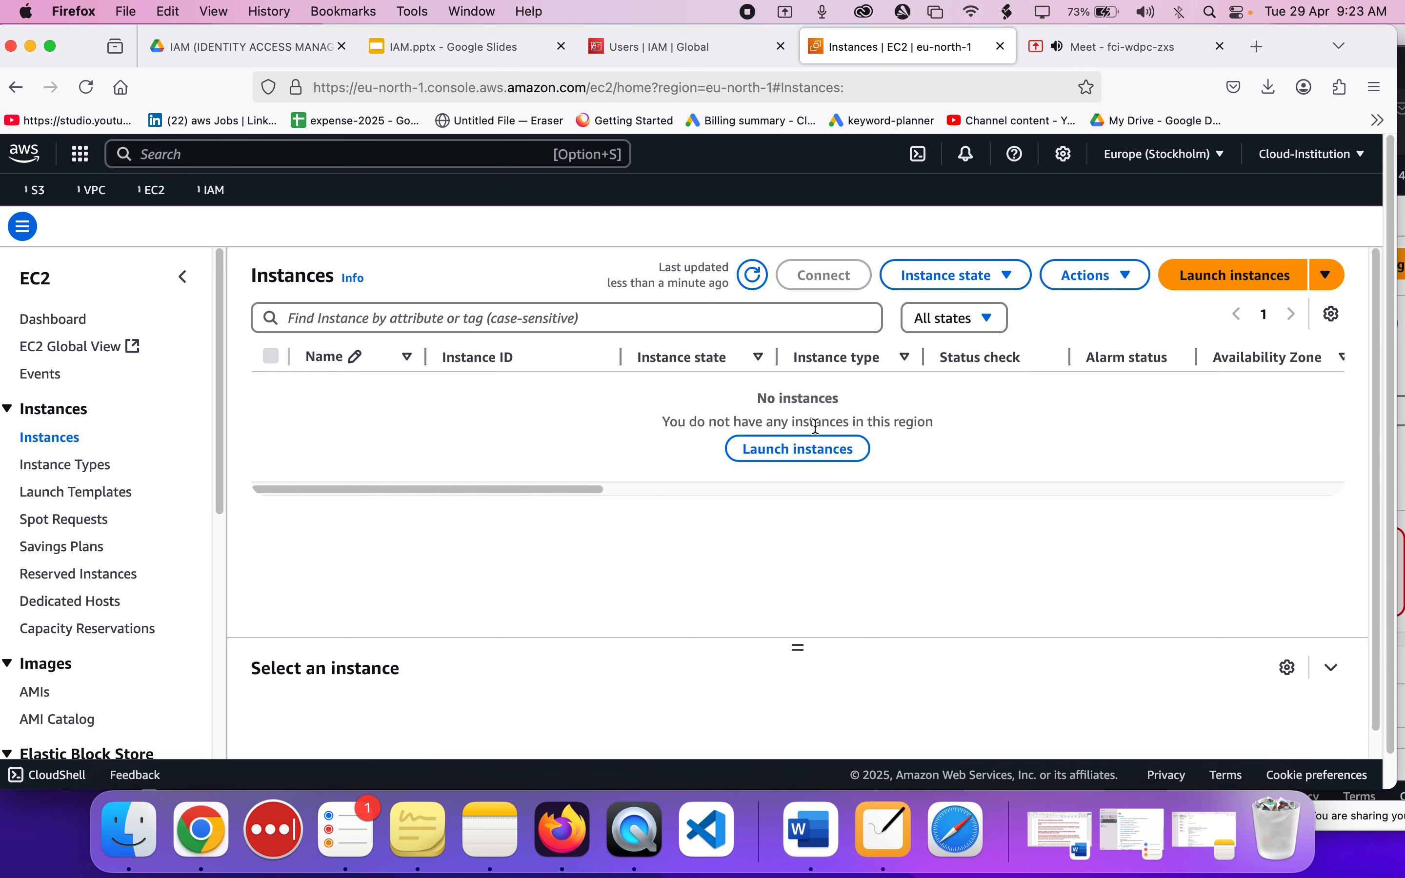
{"action": "left_click", "coordinate": [1241, 288]}
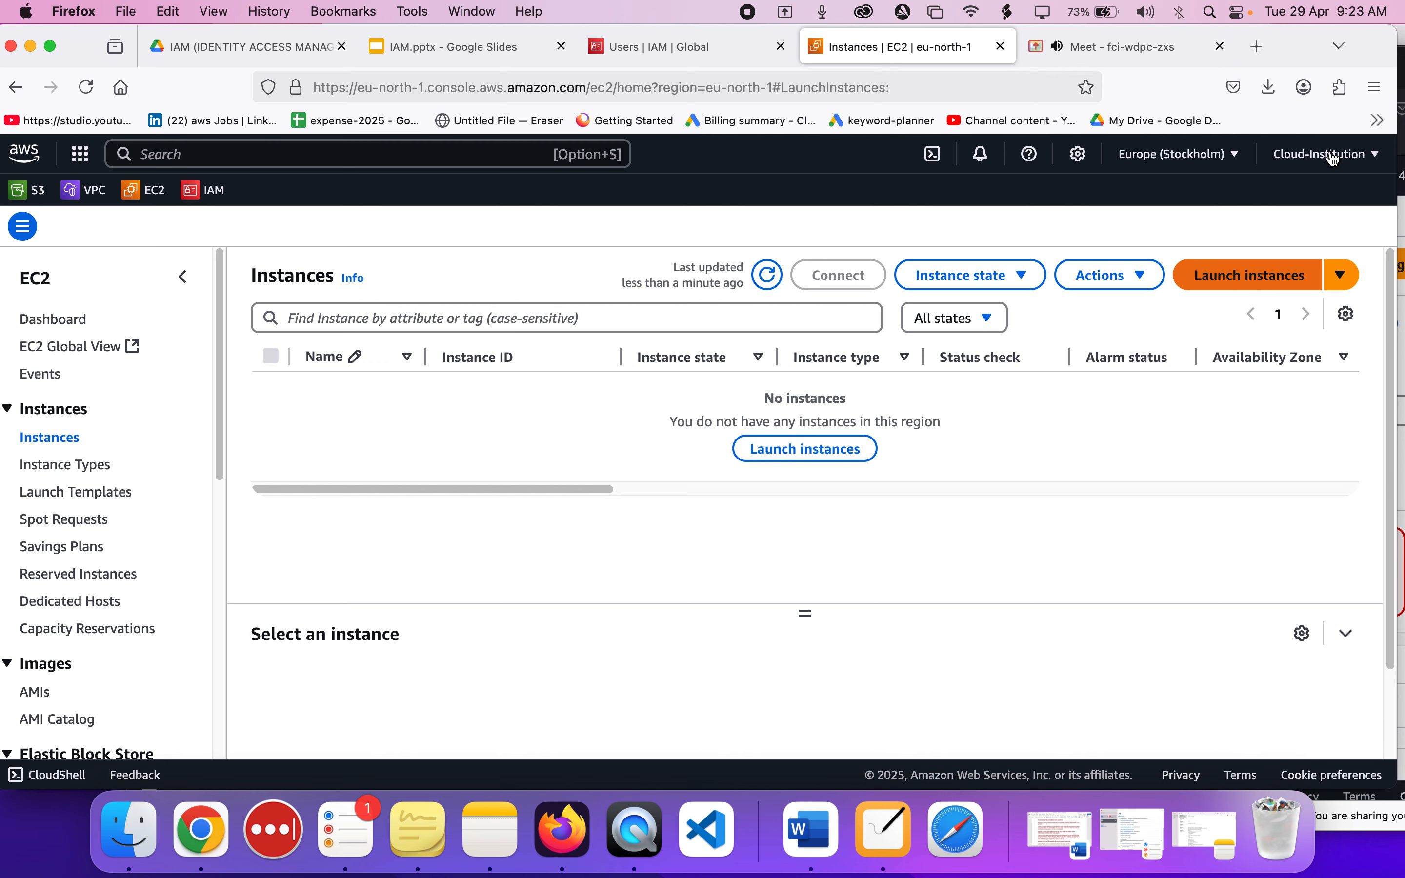
Review the administrator's account details, the instance launch form and the IAM users list.
{"action": "left_click", "coordinate": [1333, 159]}
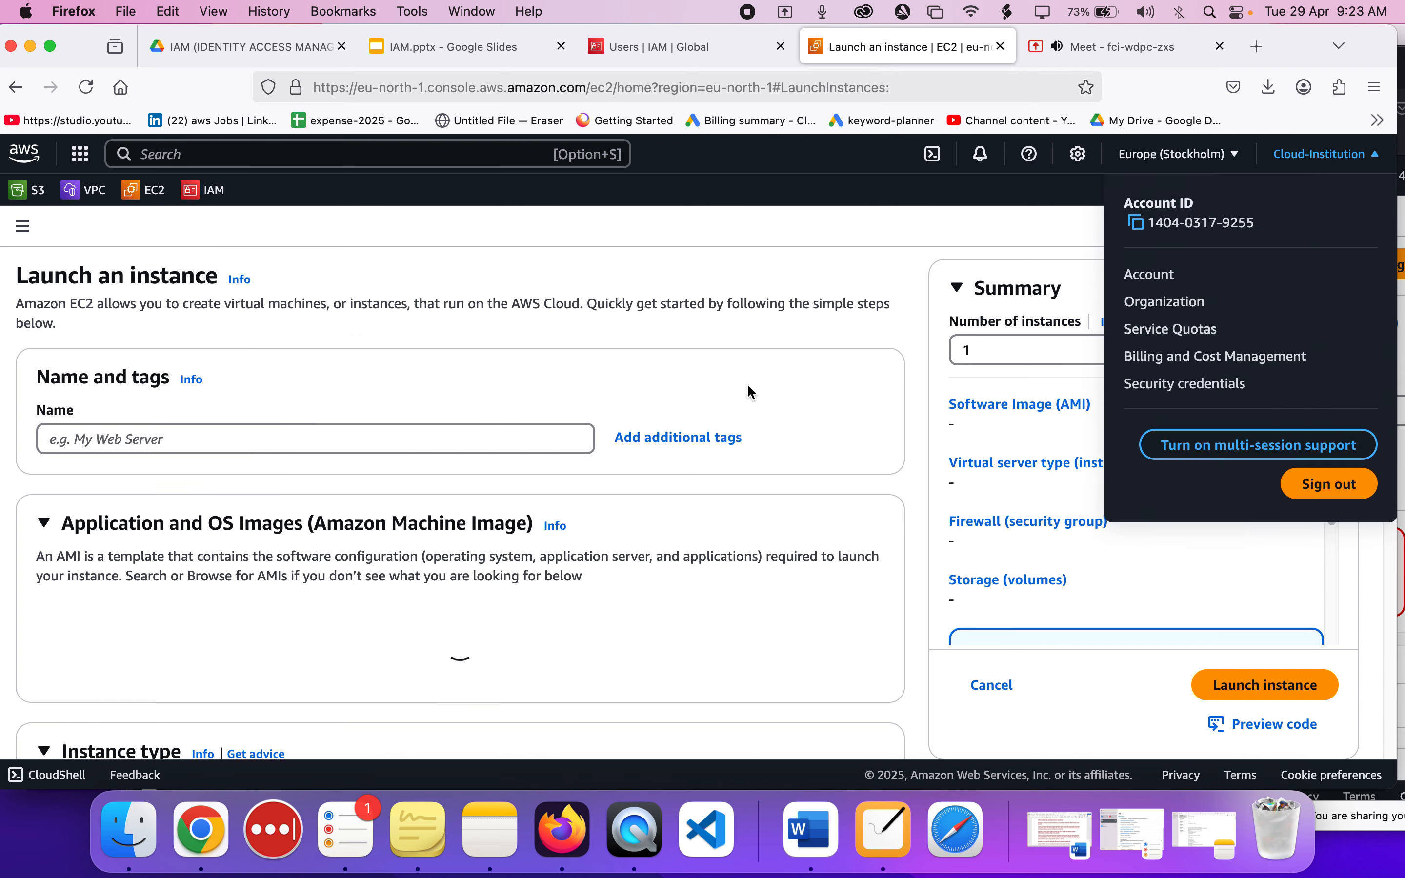
{"action": "left_click", "coordinate": [1094, 184]}
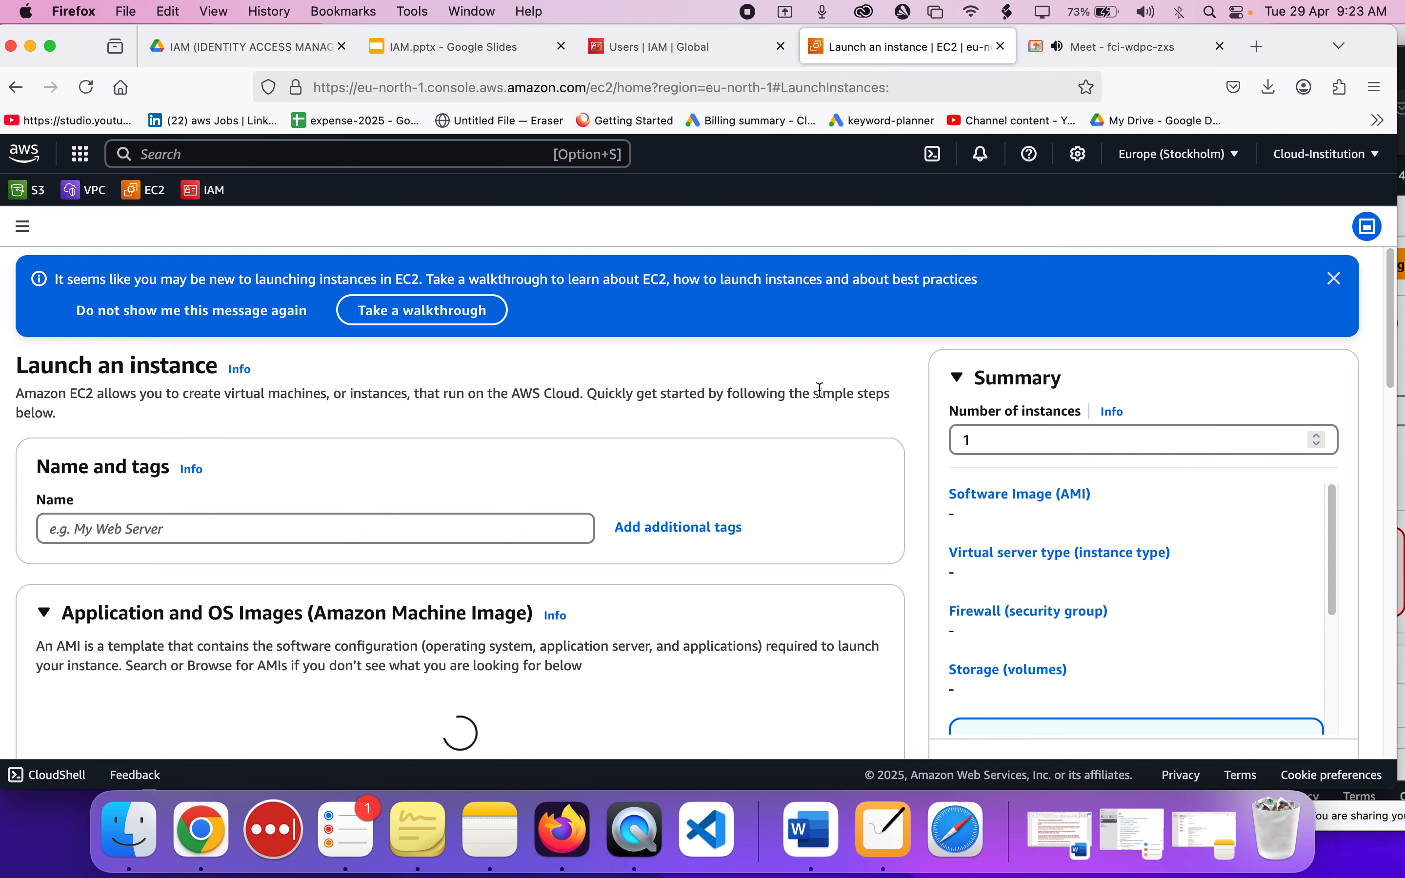
{"action": "scroll", "coordinate": [522, 466], "scroll_direction": "down", "scroll_amount": 2}
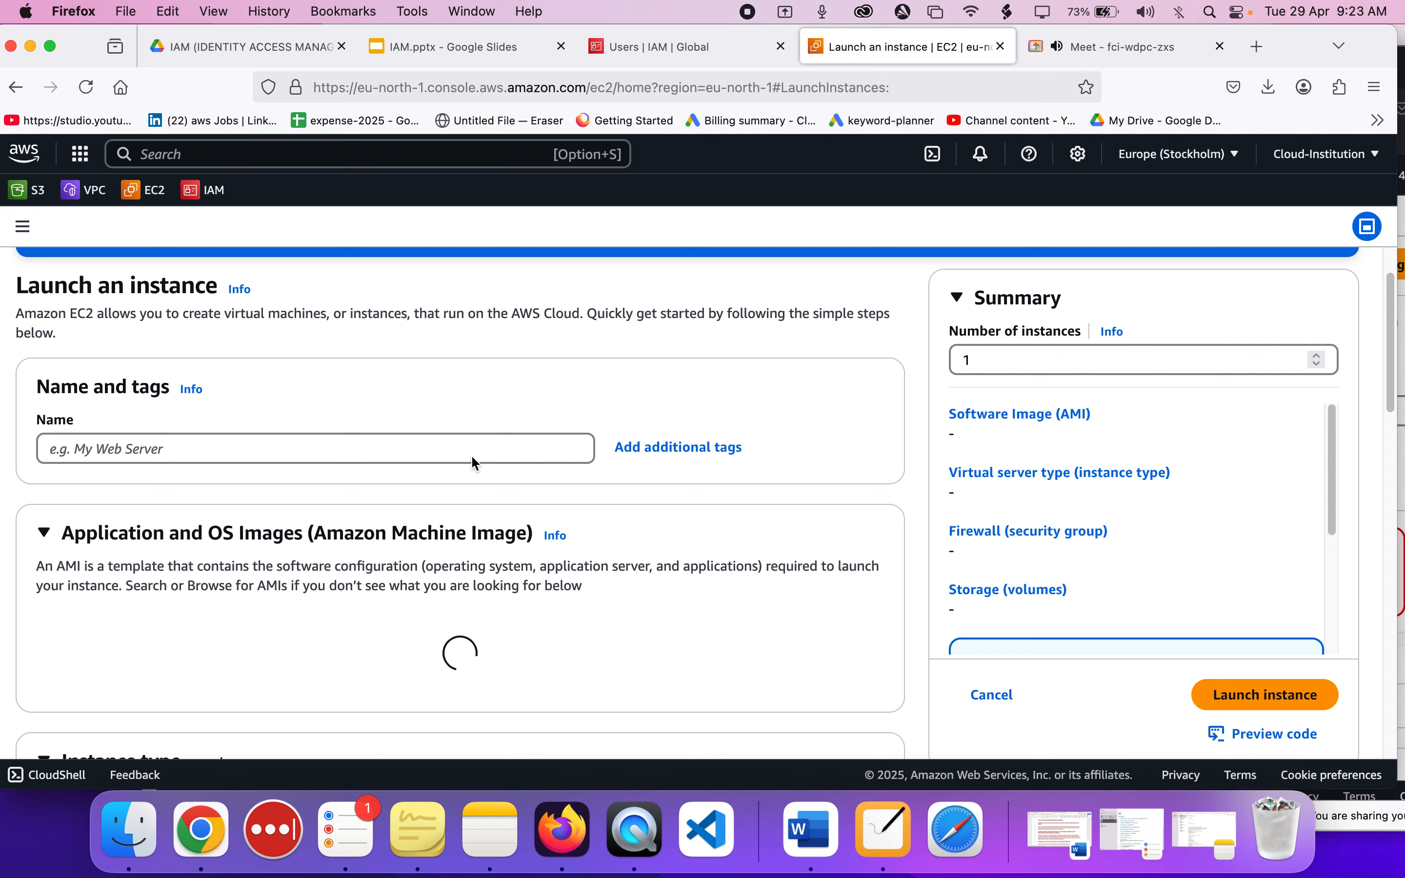
{"action": "scroll", "coordinate": [523, 572], "scroll_direction": "down", "scroll_amount": 2}
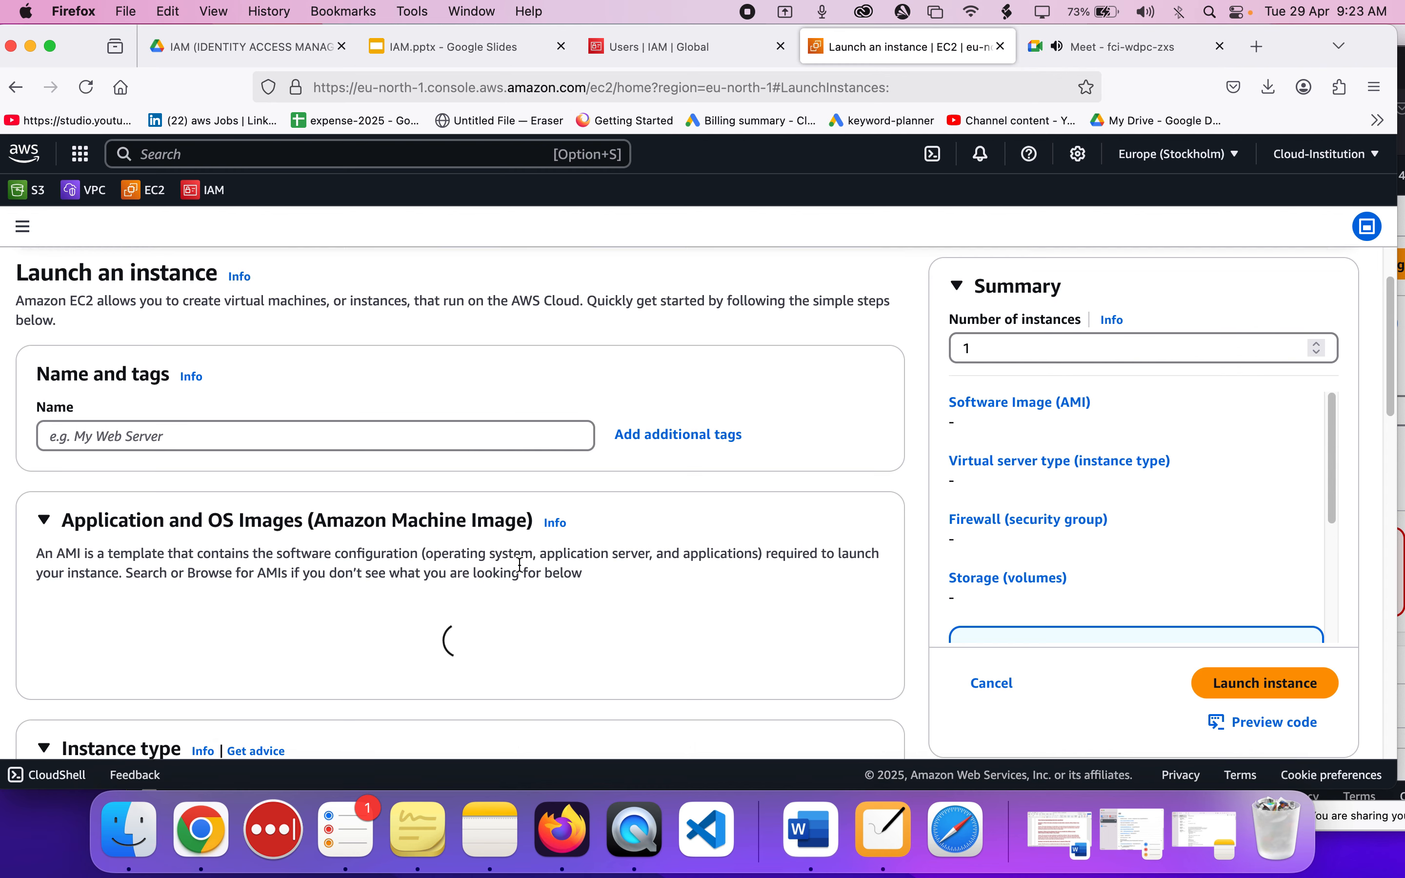
{"action": "scroll", "coordinate": [523, 572], "scroll_direction": "down", "scroll_amount": 1}
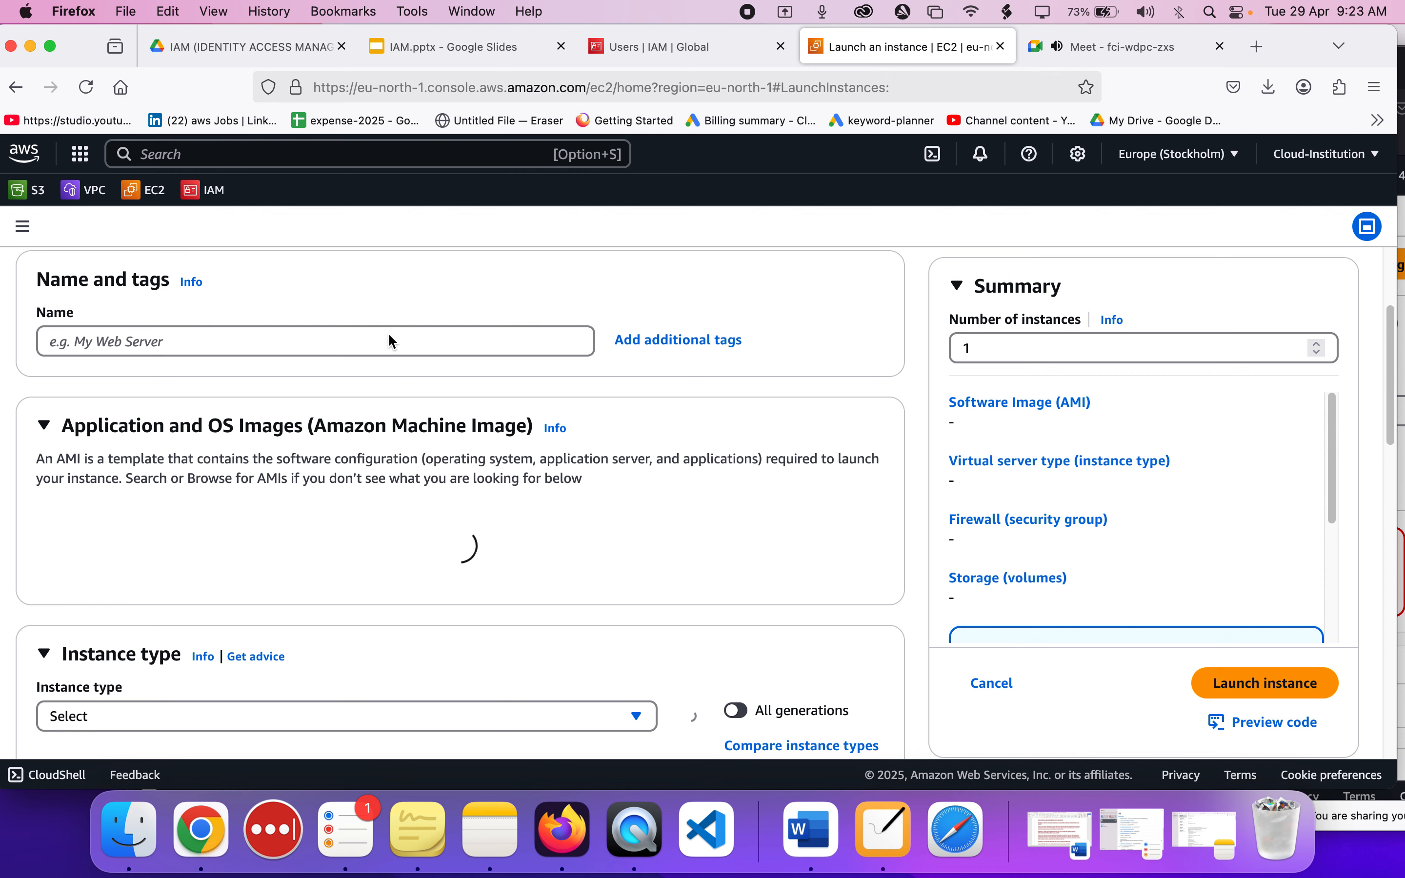
{"action": "left_click", "coordinate": [713, 46]}
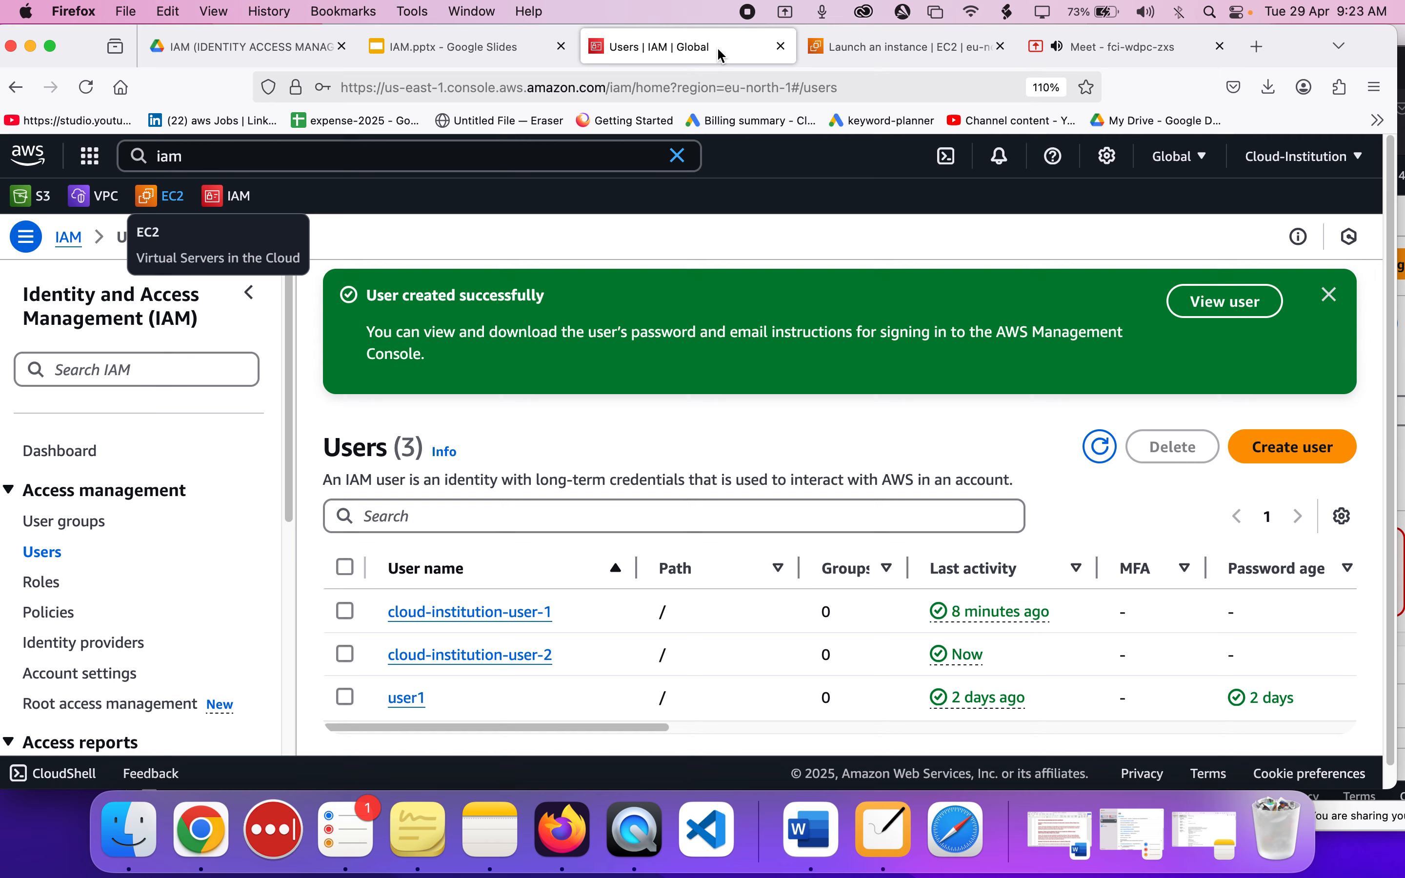
{"action": "scroll", "coordinate": [486, 571], "scroll_direction": "down", "scroll_amount": 1}
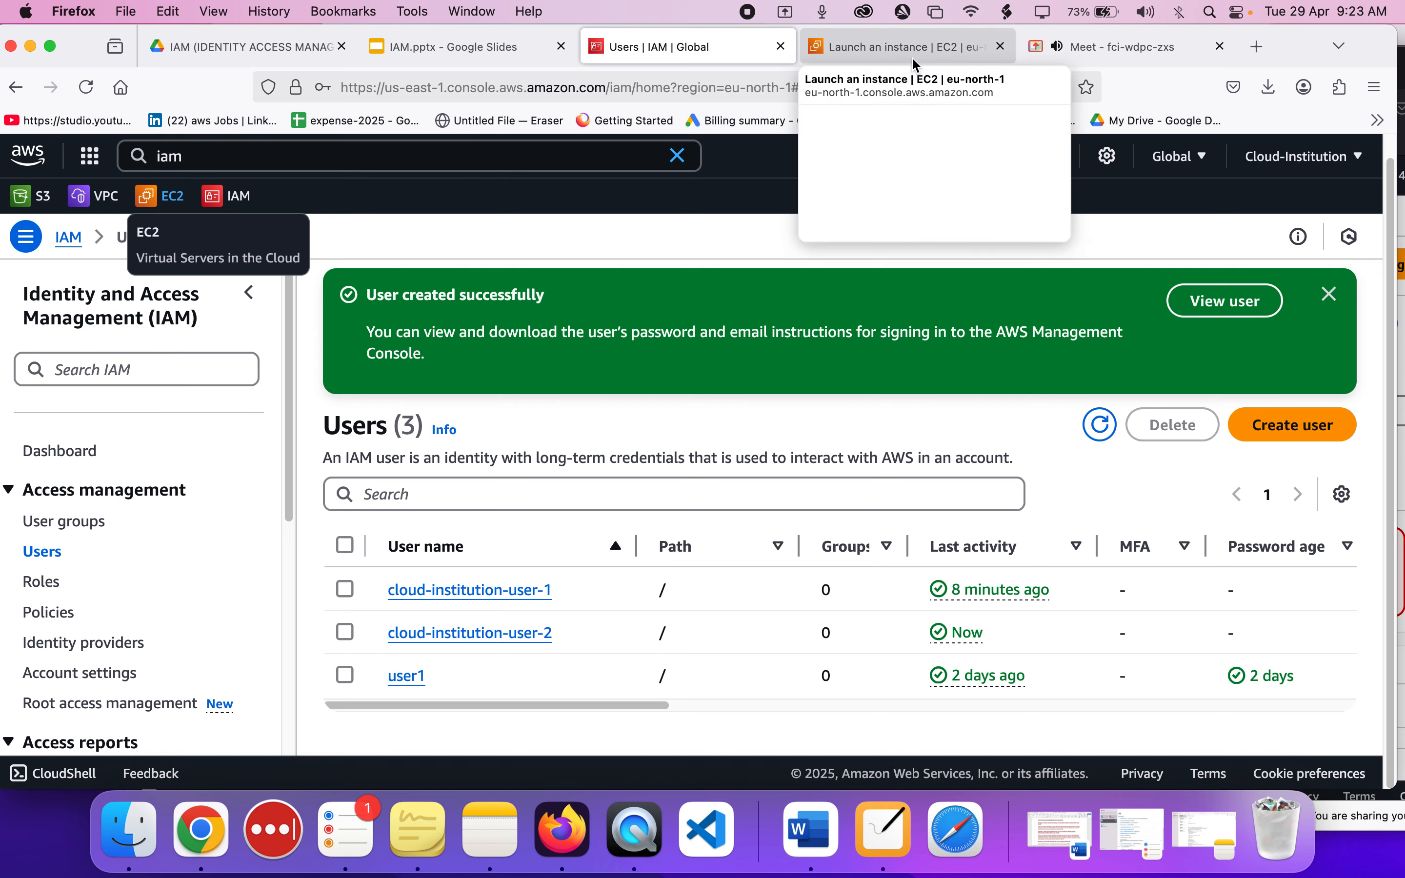
In cloud-institution-user-1's private console window, search for ec2 and open its Instances page.
{"action": "left_click_drag", "start_coordinate": [1299, 45], "coordinate": [973, 51]}
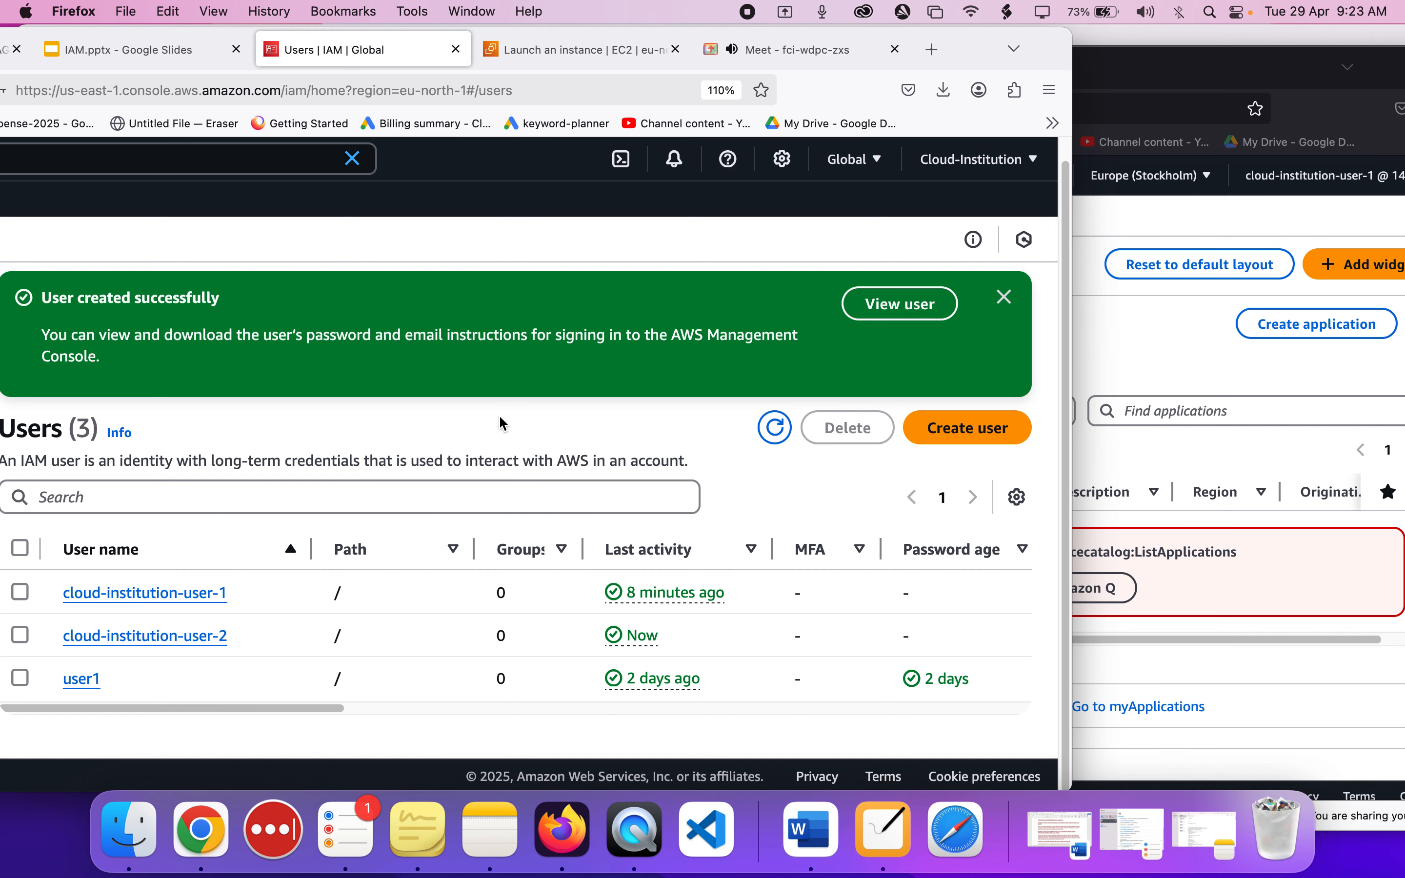
{"action": "left_click", "coordinate": [1133, 350]}
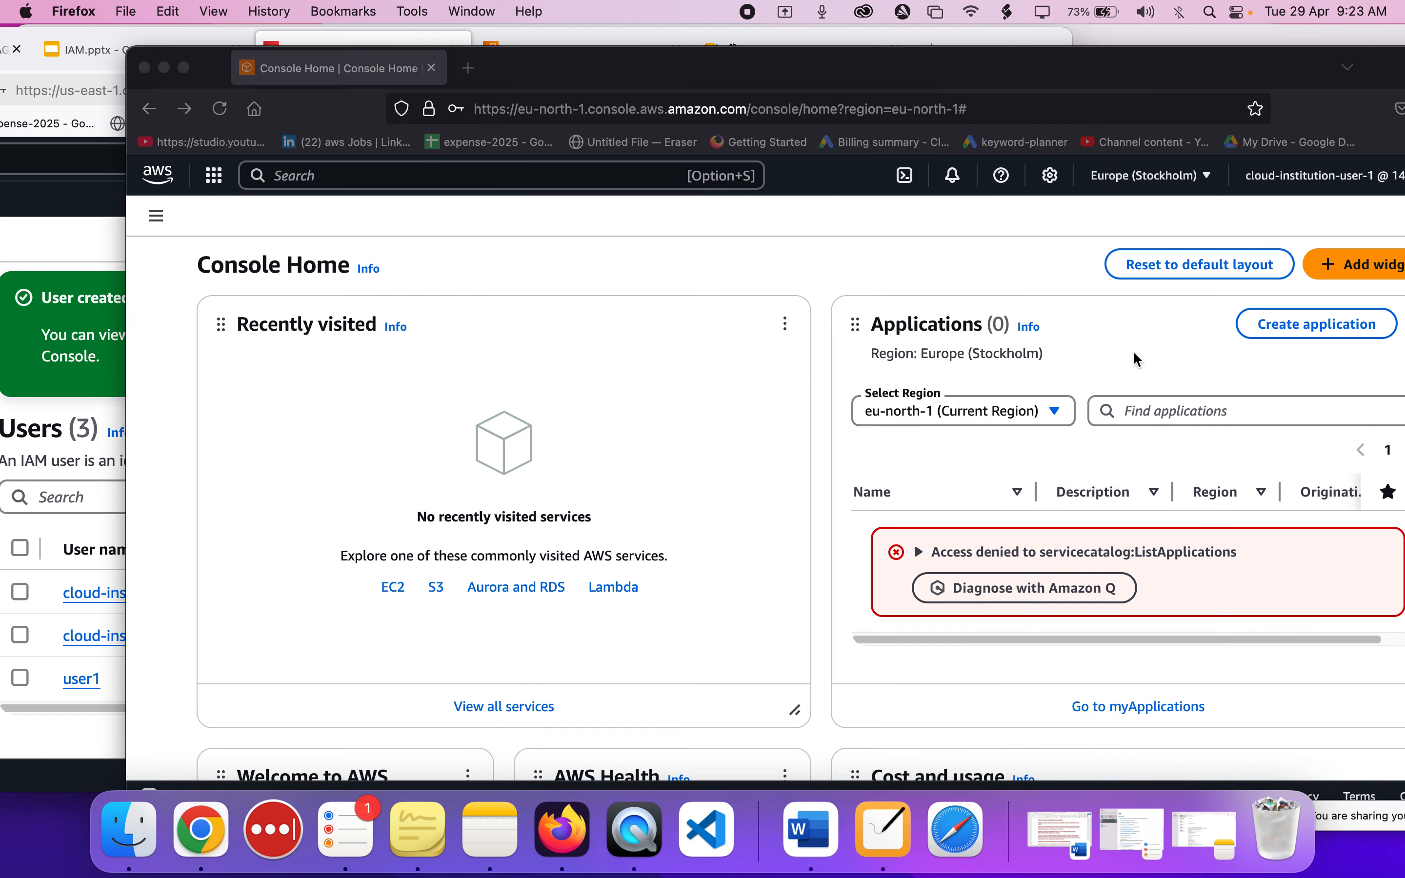
{"action": "mouse_move", "coordinate": [802, 70]}
{"action": "left_mouse_down"}
{"action": "mouse_move", "coordinate": [891, 63]}
{"action": "mouse_move", "coordinate": [813, 77]}
{"action": "left_mouse_up"}
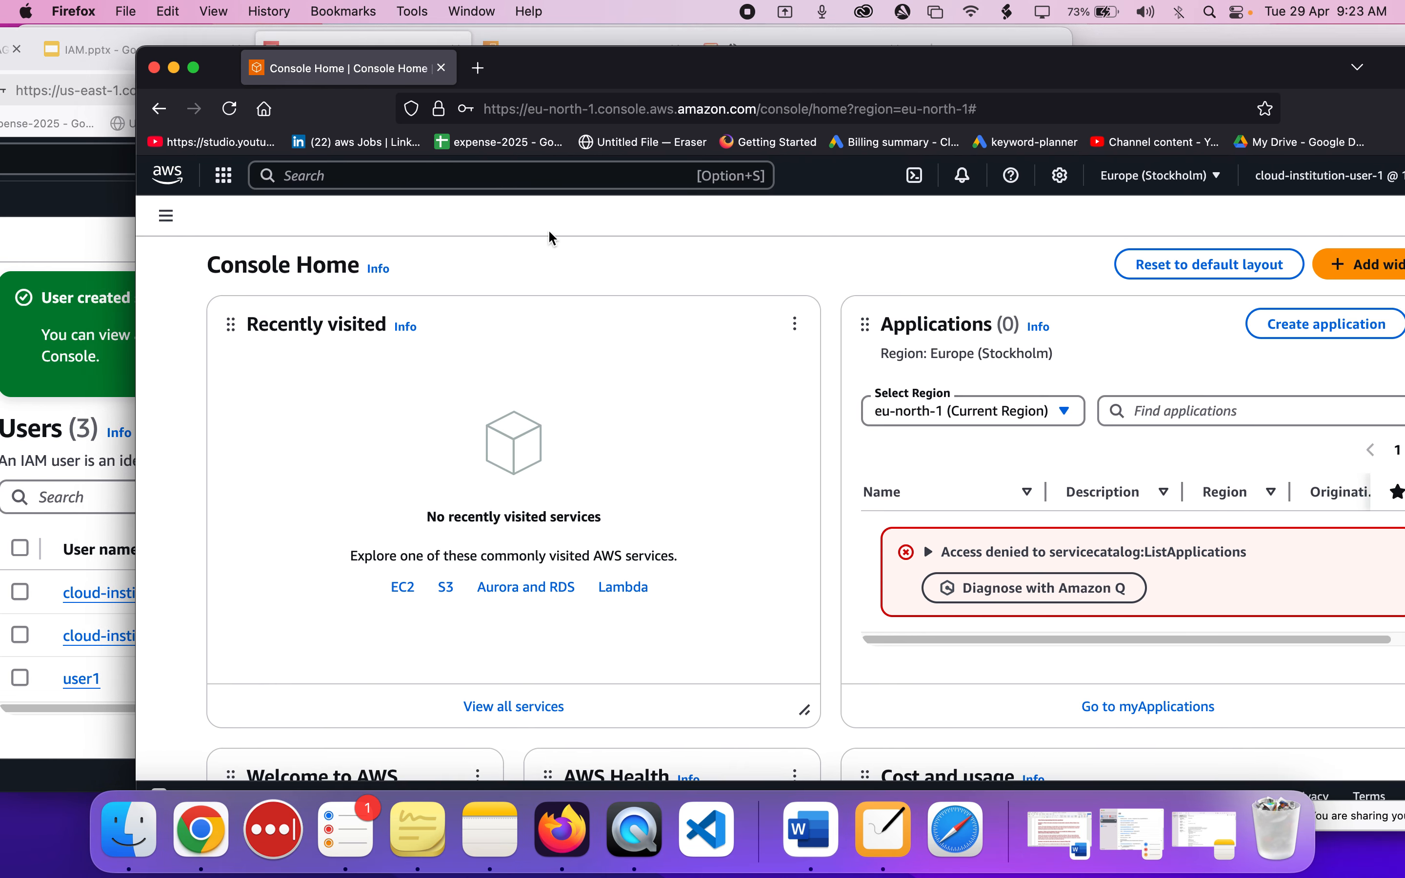
{"action": "left_click", "coordinate": [602, 183]}
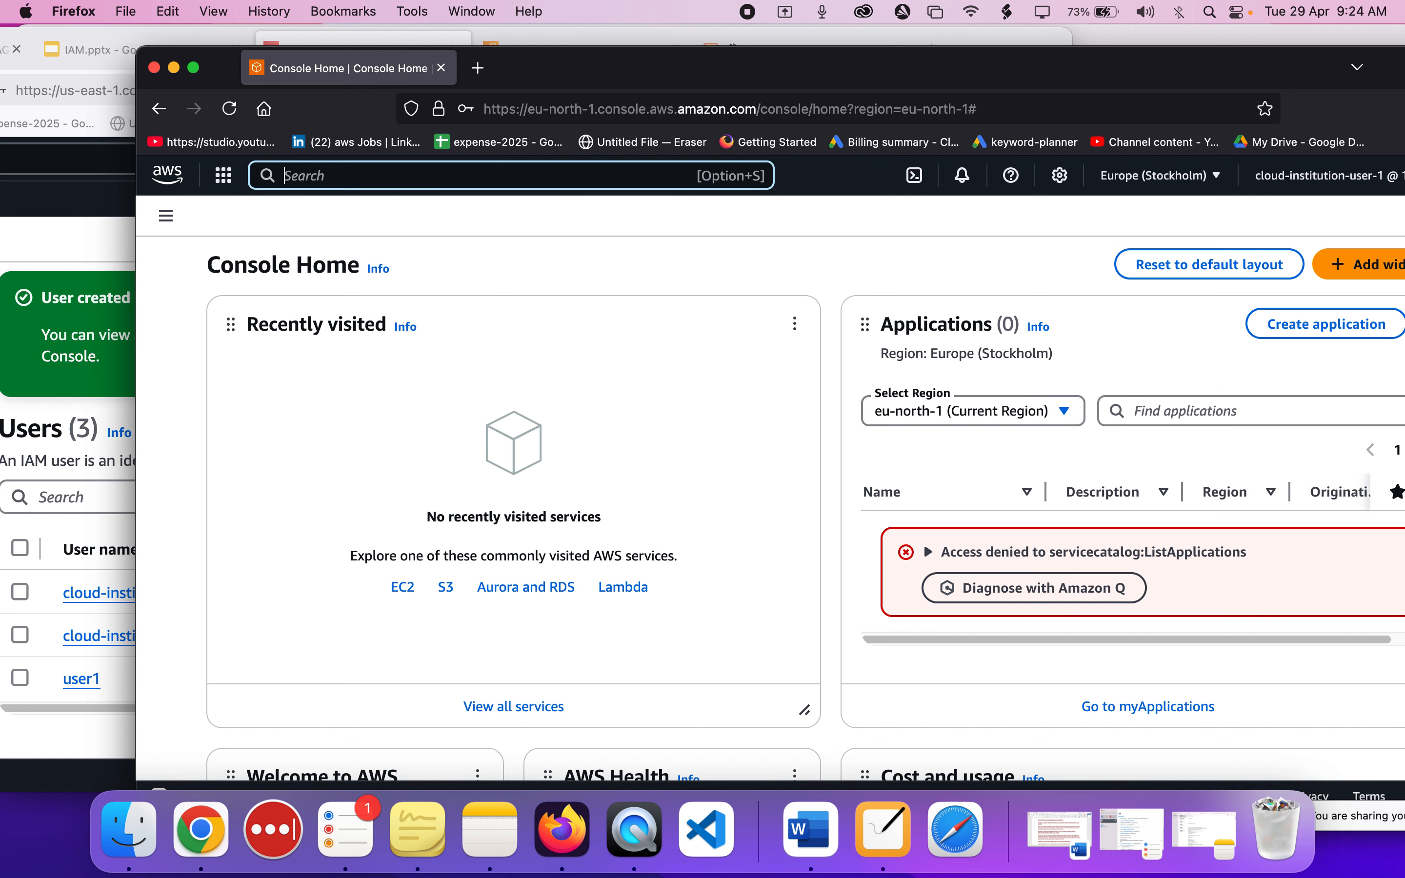
{"action": "type", "text": "ec2"}
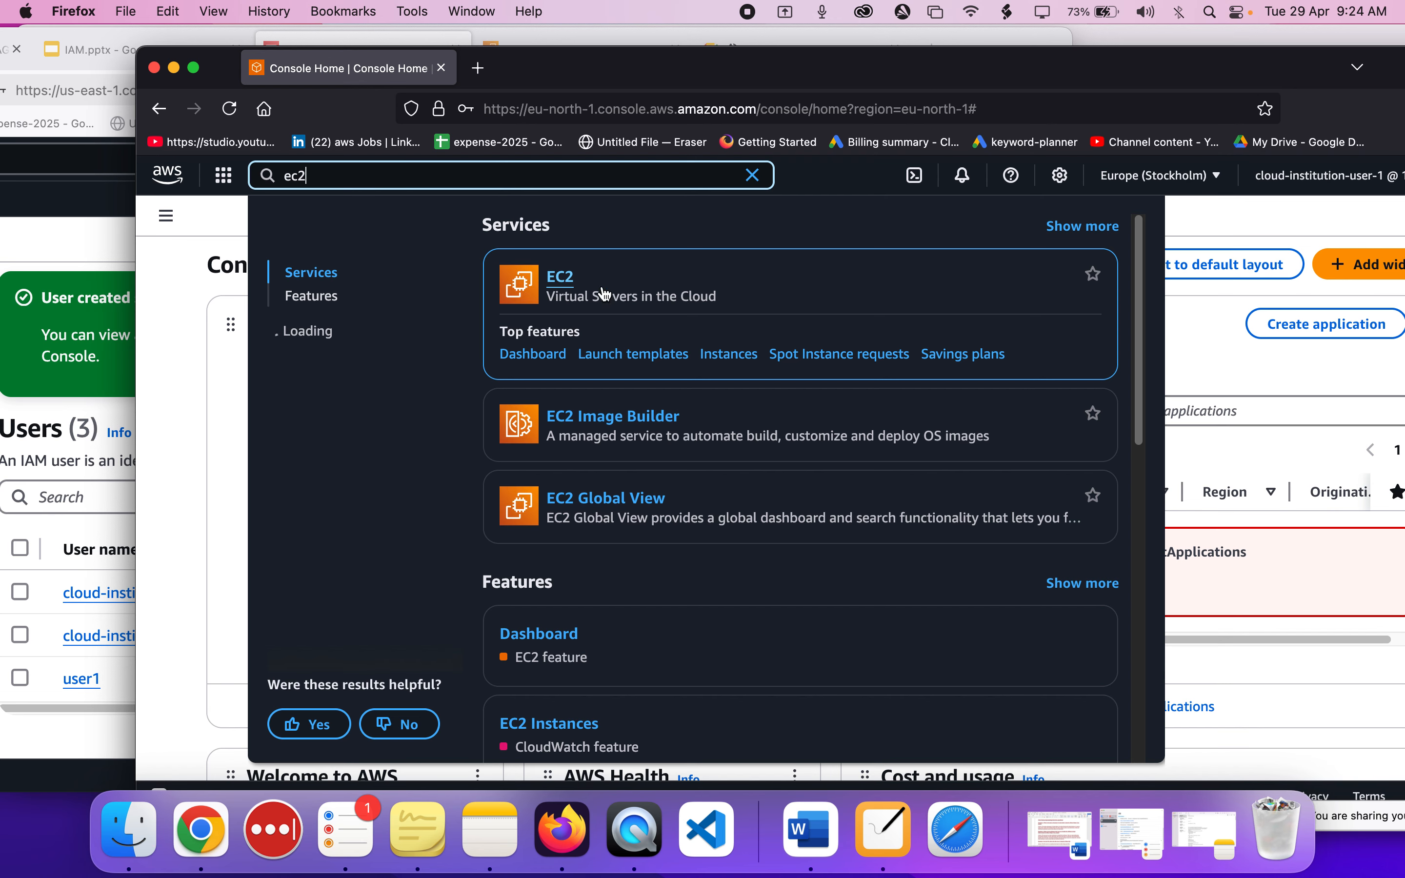
{"action": "left_click", "coordinate": [729, 356]}
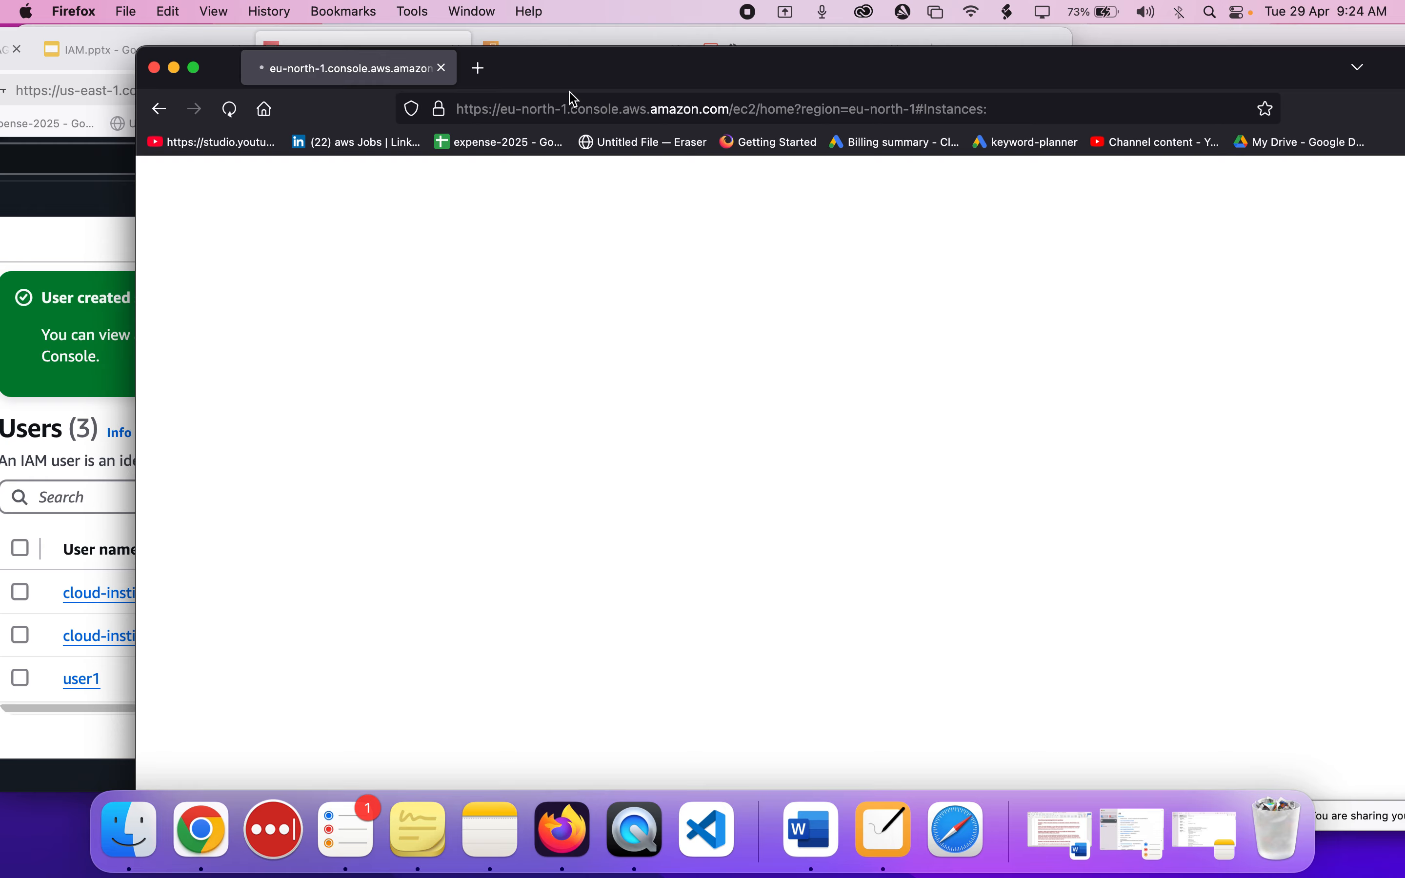
Move the private window aside and bring the administrator's instance launch form back into full view.
{"action": "left_click_drag", "start_coordinate": [533, 63], "coordinate": [1042, 64]}
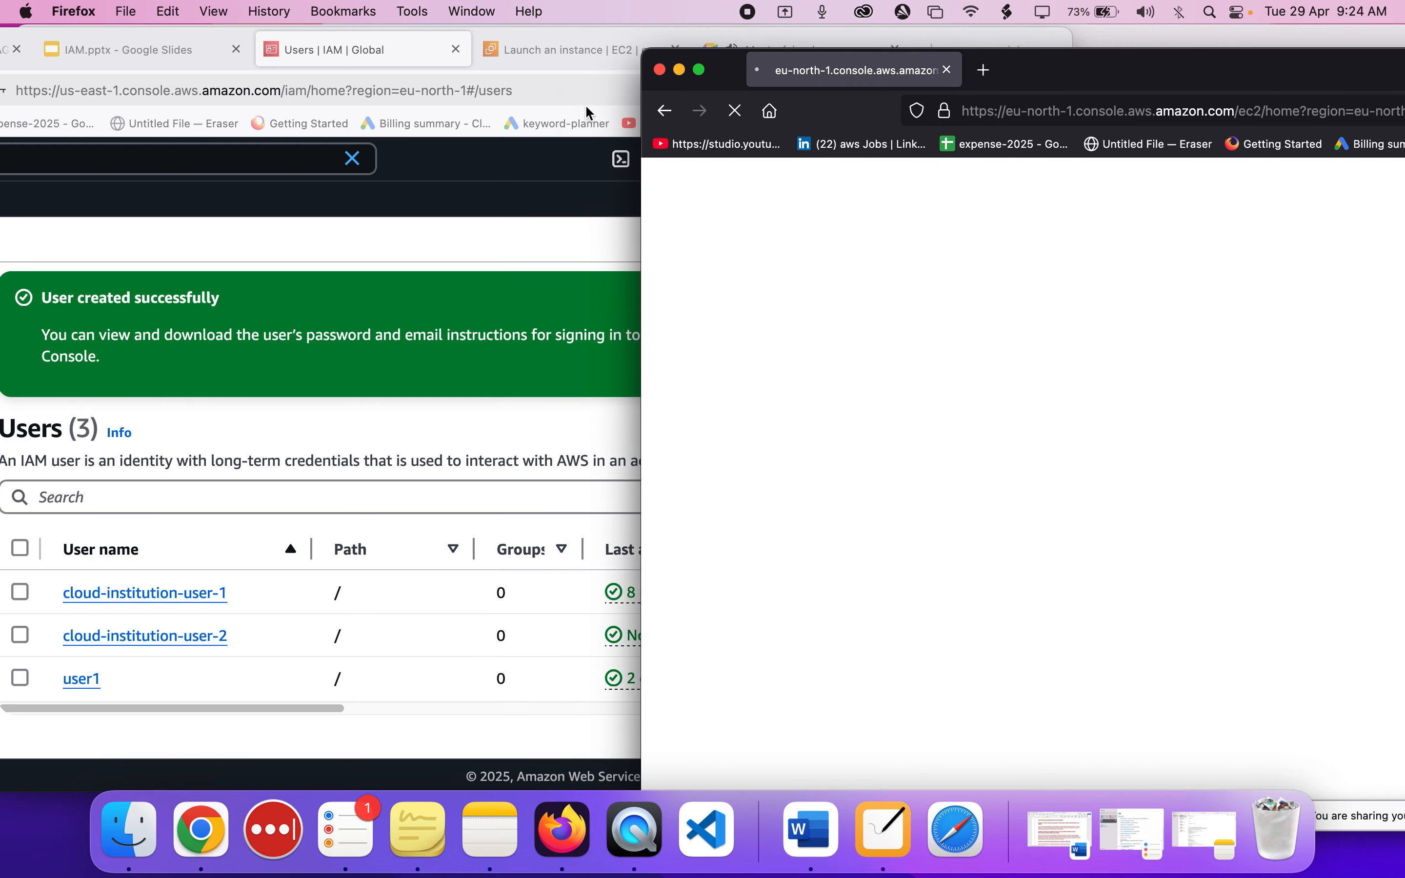
{"action": "left_click", "coordinate": [494, 213]}
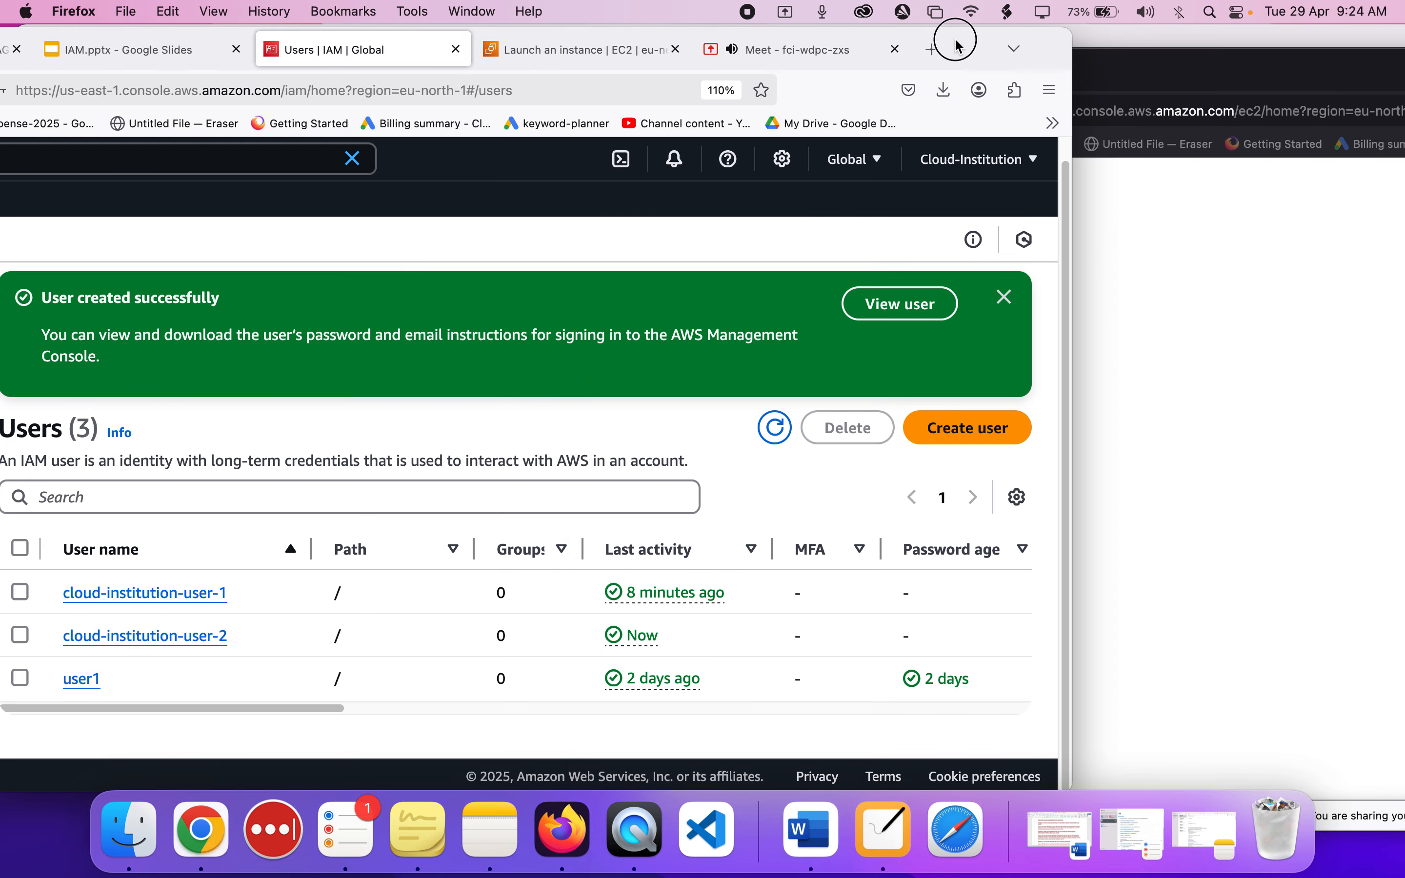
{"action": "left_click_drag", "start_coordinate": [953, 39], "coordinate": [669, 43]}
{"action": "left_click", "coordinate": [334, 52]}
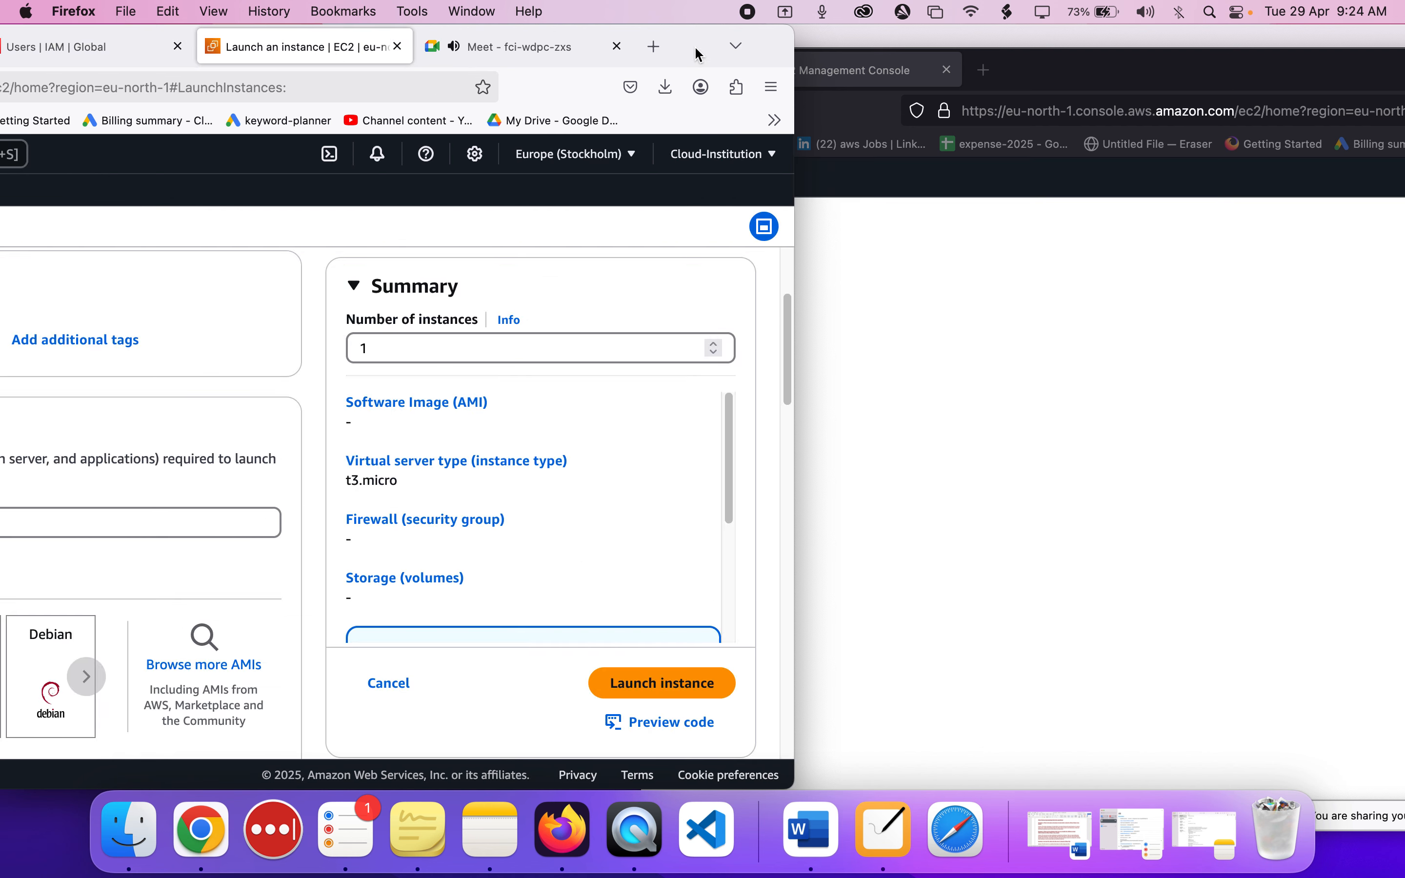
{"action": "left_click_drag", "start_coordinate": [696, 50], "coordinate": [969, 7]}
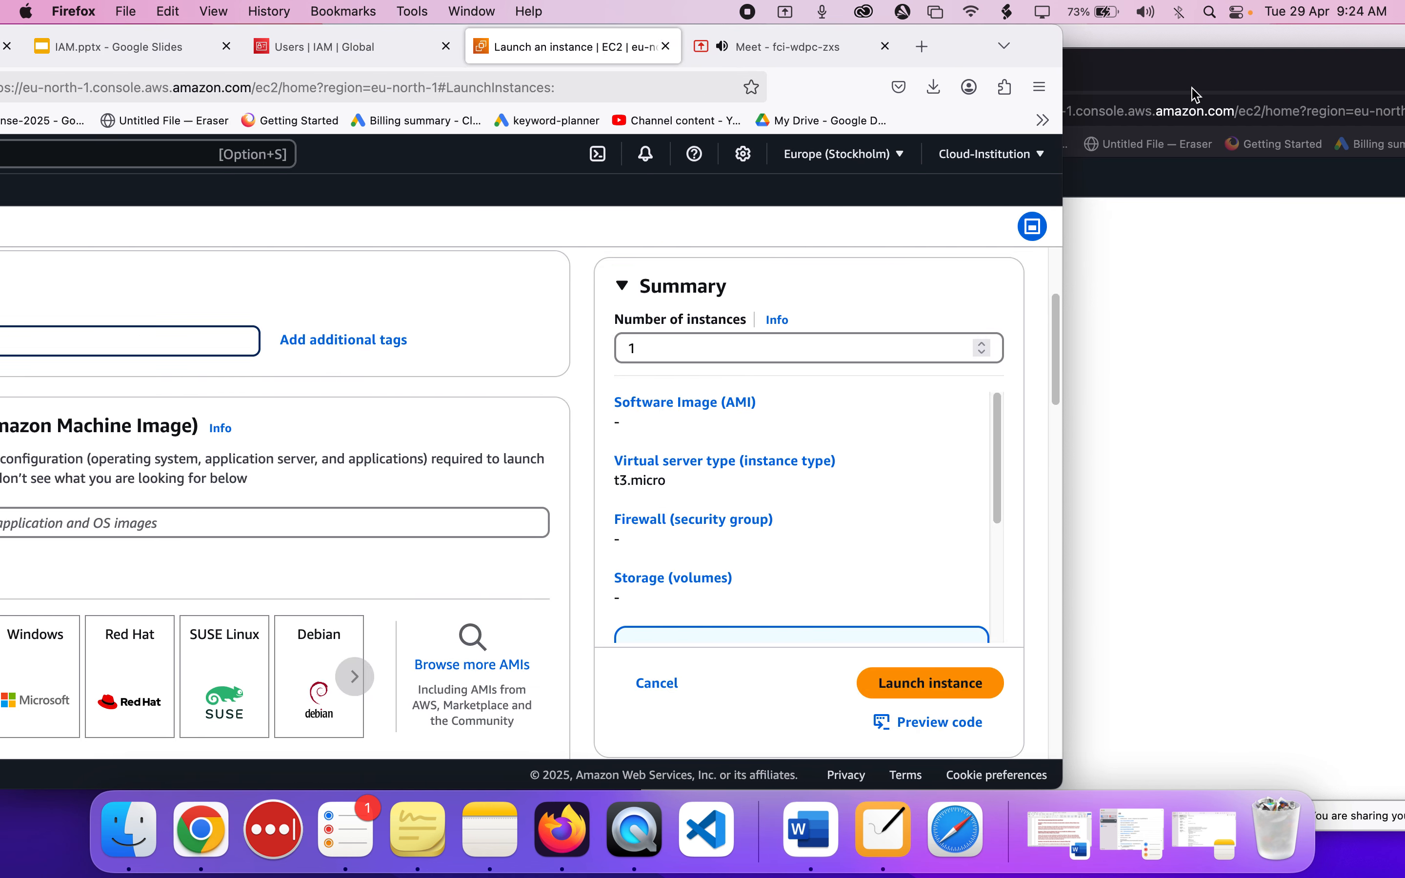
{"action": "left_click", "coordinate": [1196, 90]}
{"action": "left_click", "coordinate": [407, 272]}
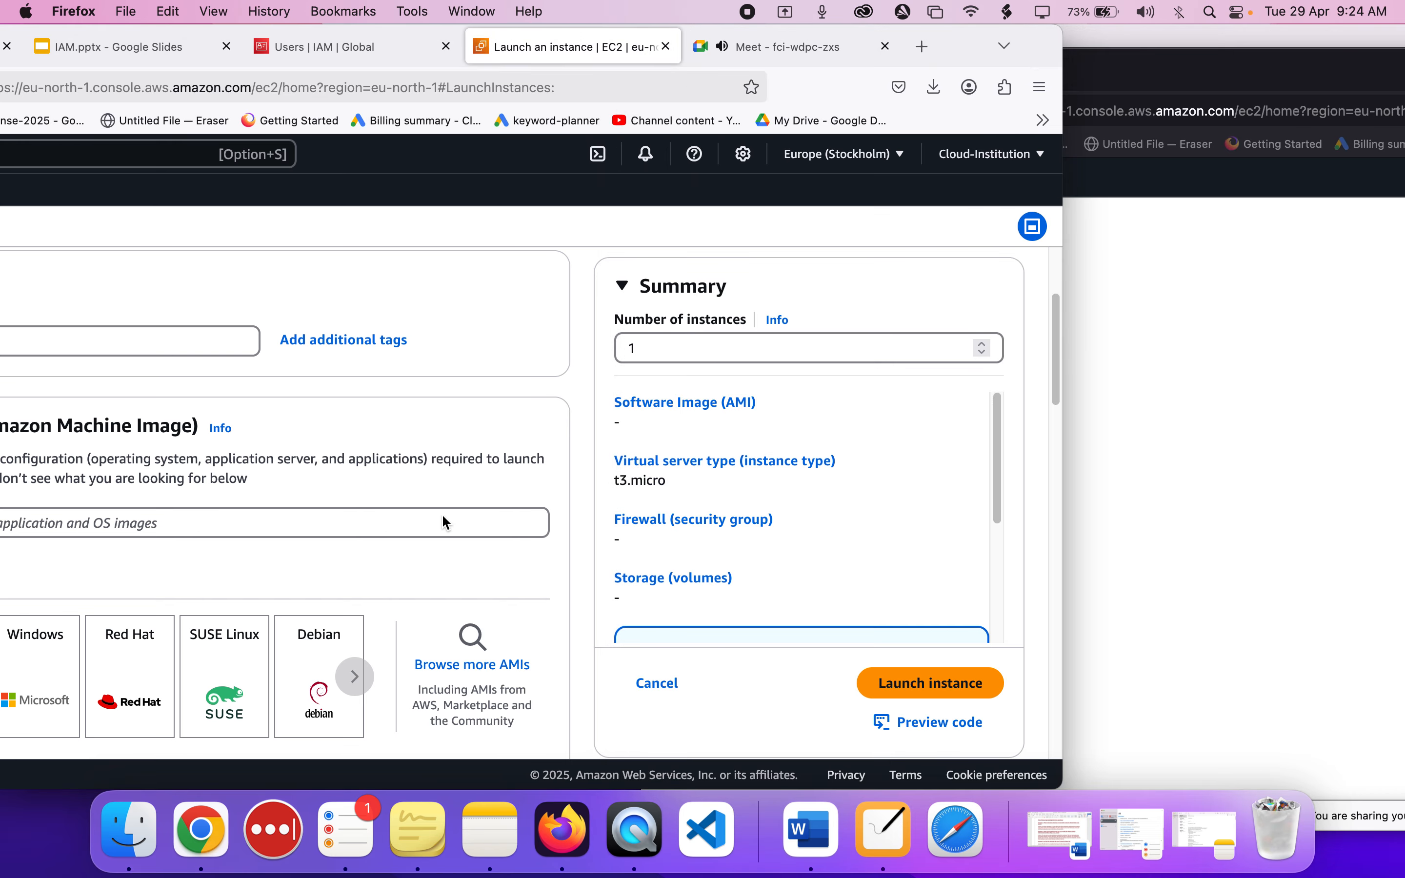
{"action": "left_click_drag", "start_coordinate": [956, 41], "coordinate": [1195, 26]}
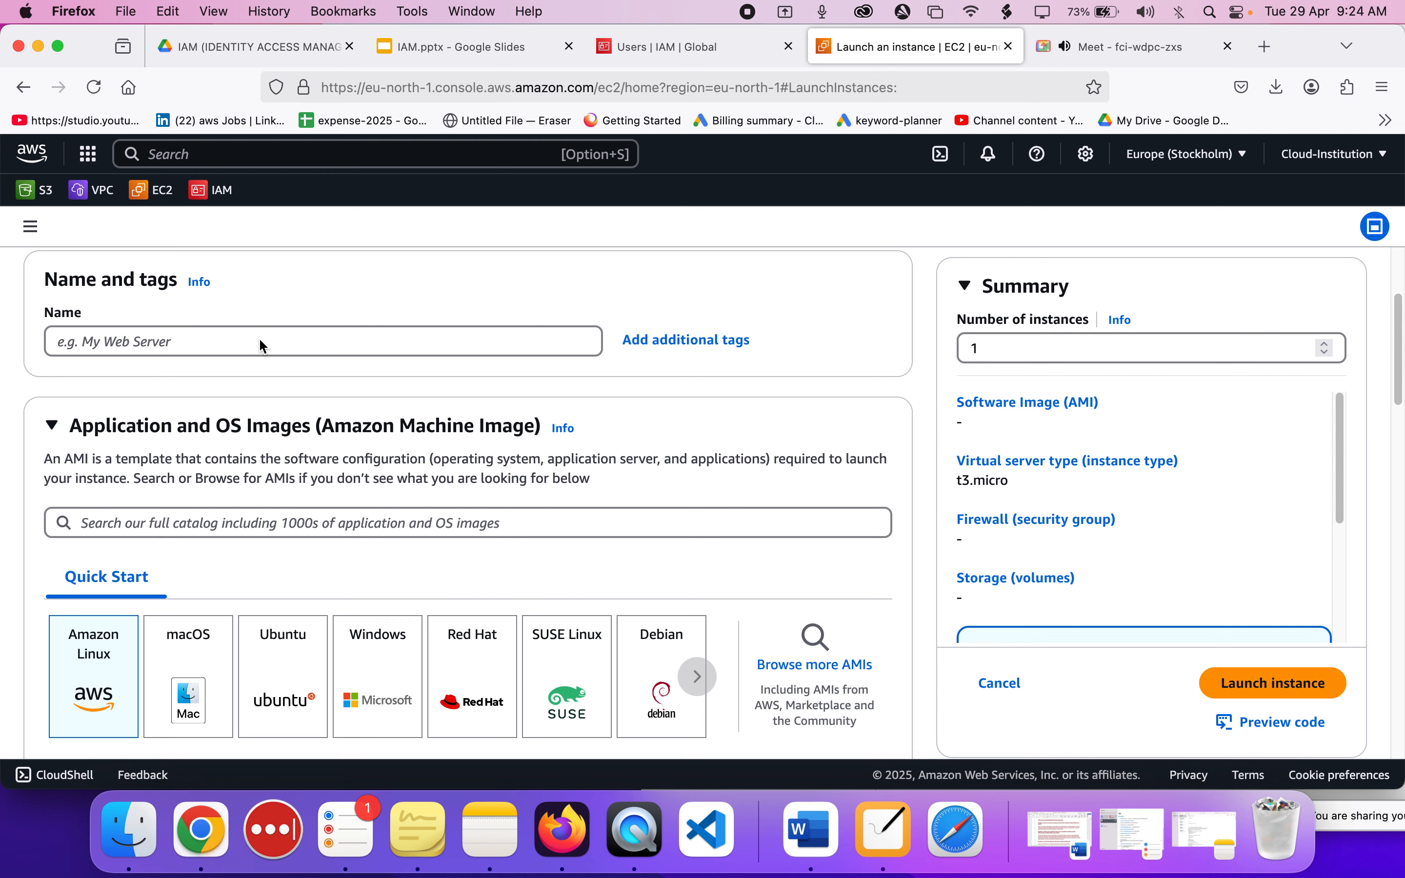
{"action": "scroll", "coordinate": [199, 356], "scroll_direction": "down", "scroll_amount": 2}
{"action": "scroll", "coordinate": [199, 356], "scroll_direction": "up", "scroll_amount": 3}
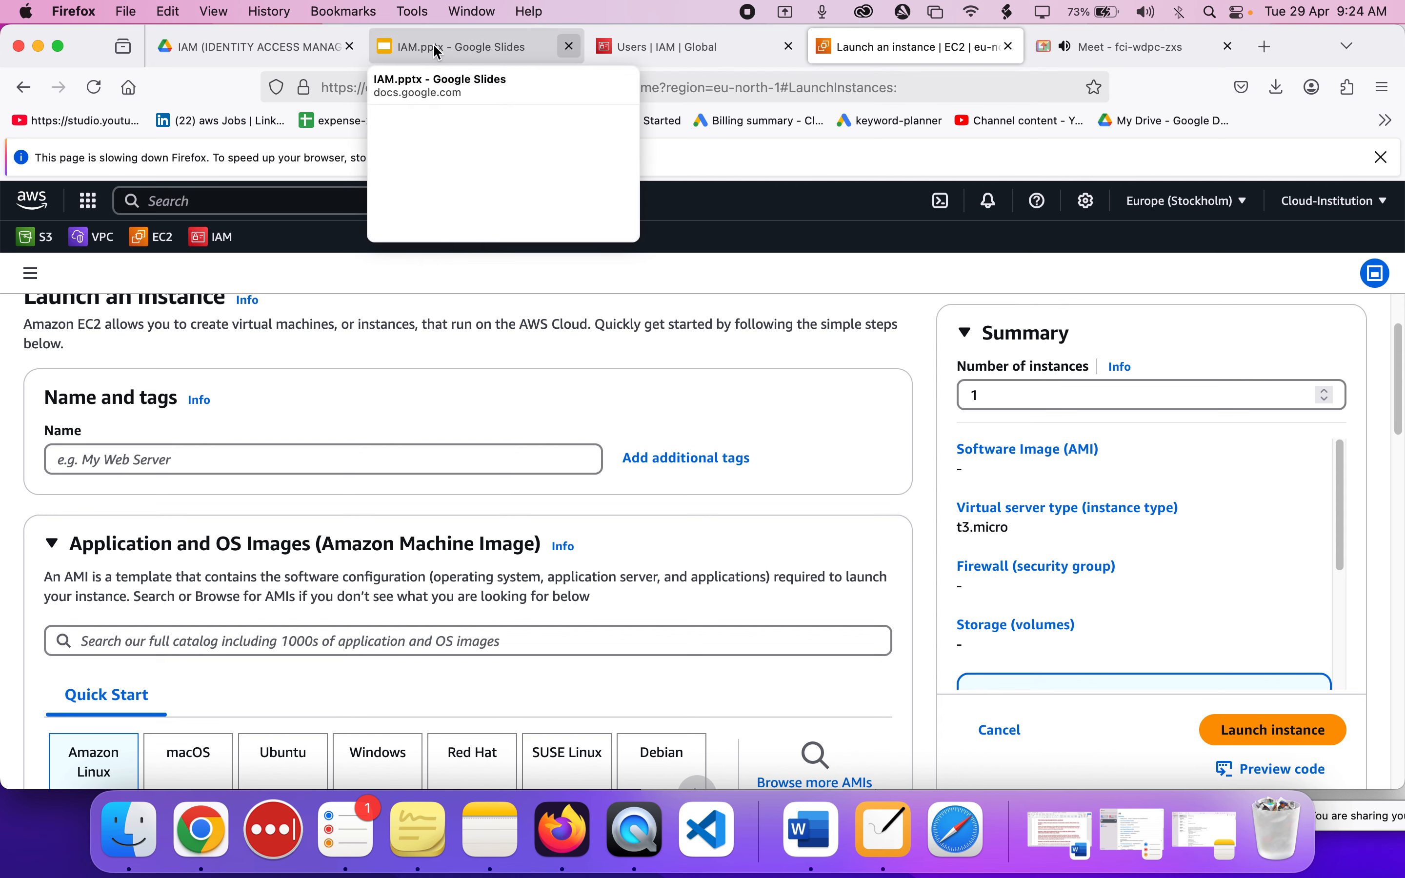
Close the IAM.pptx and Google Drive tabs, and quit Chrome and force quit NiBoard.
{"action": "left_click", "coordinate": [350, 48]}
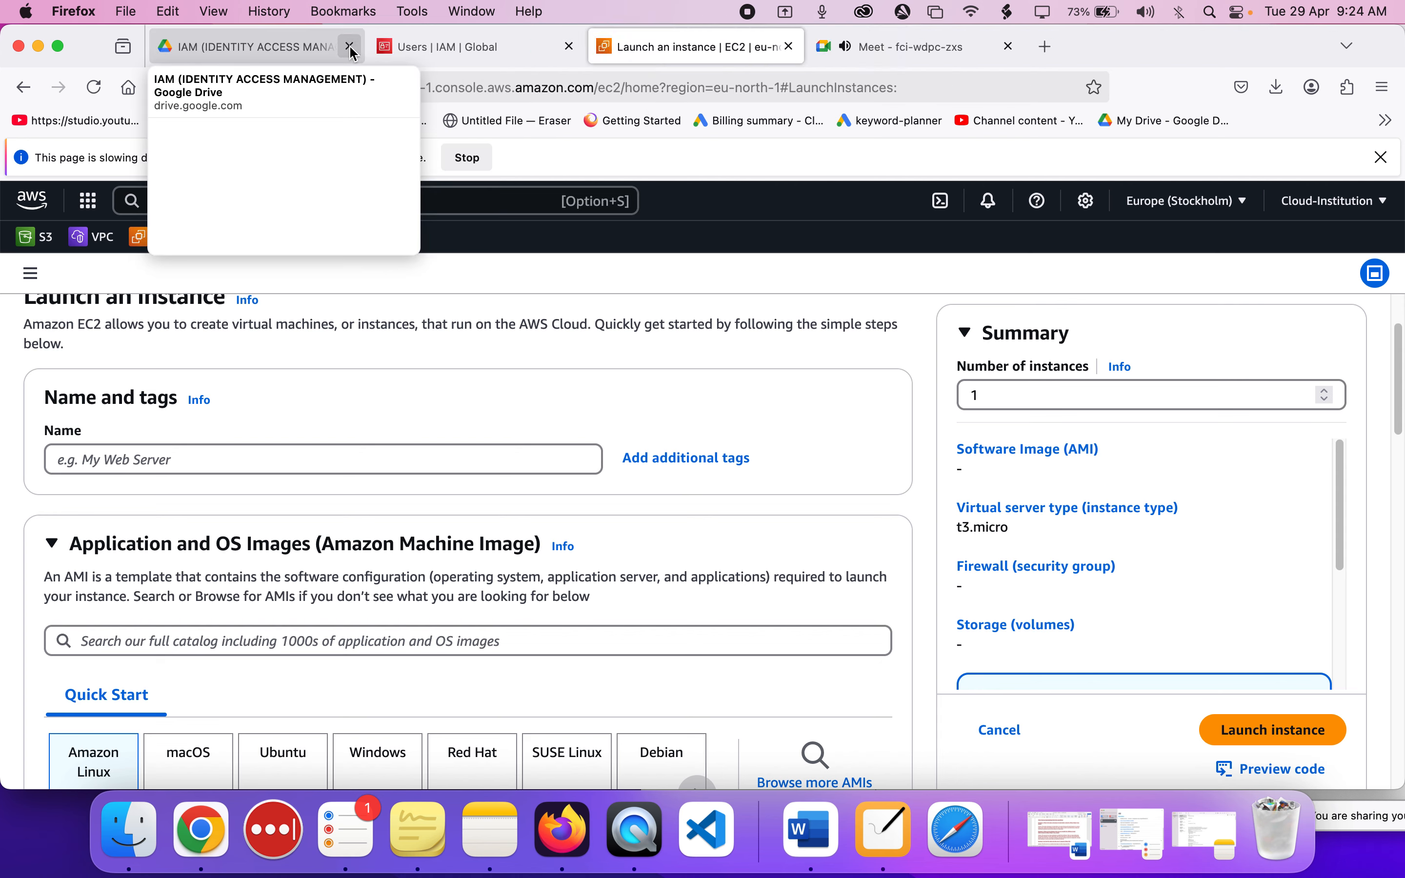
{"action": "left_click", "coordinate": [351, 48]}
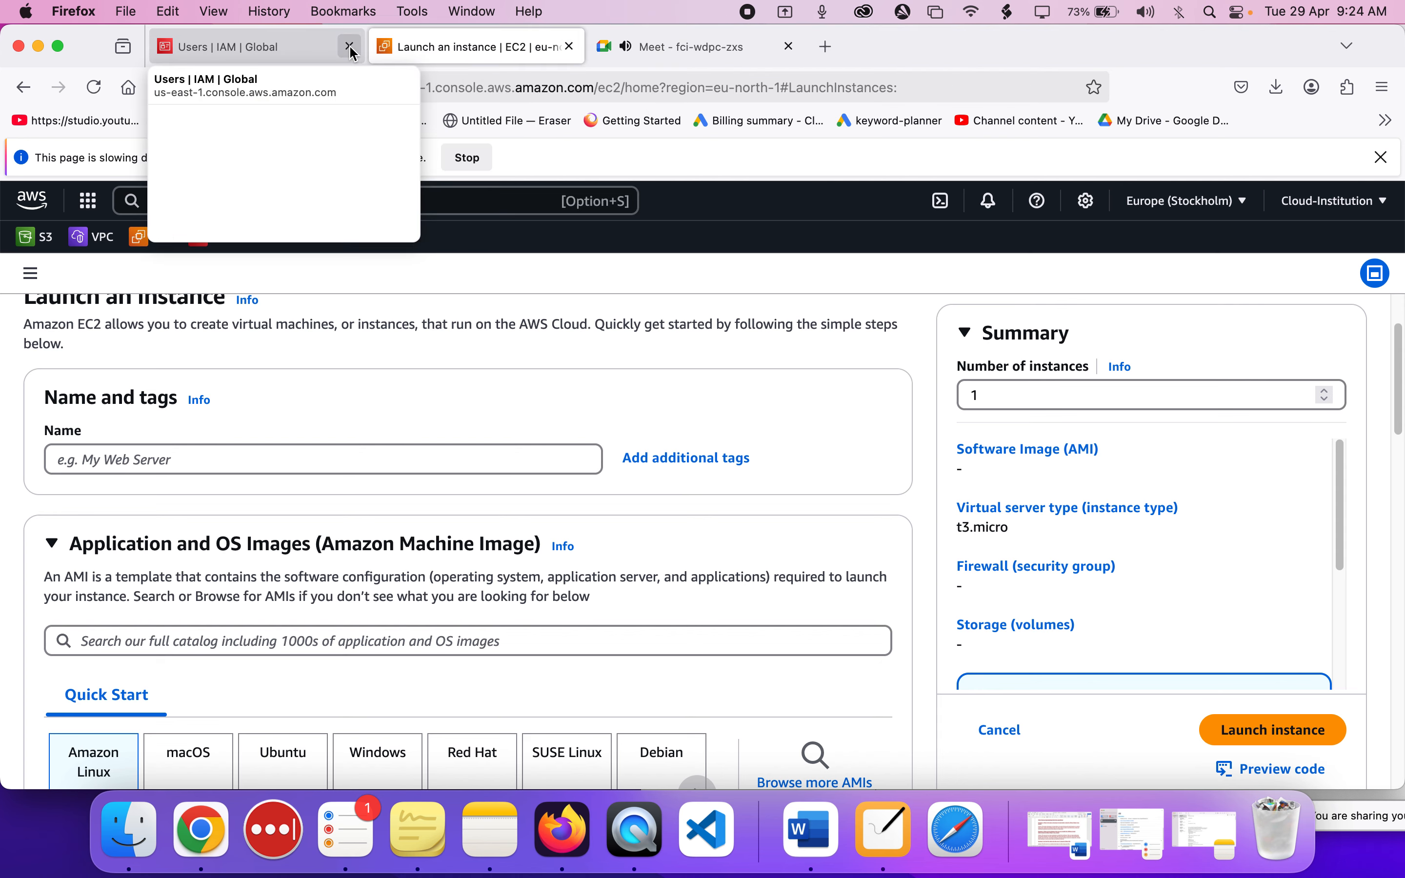
{"action": "right_click", "coordinate": [187, 830]}
{"action": "left_click", "coordinate": [216, 755]}
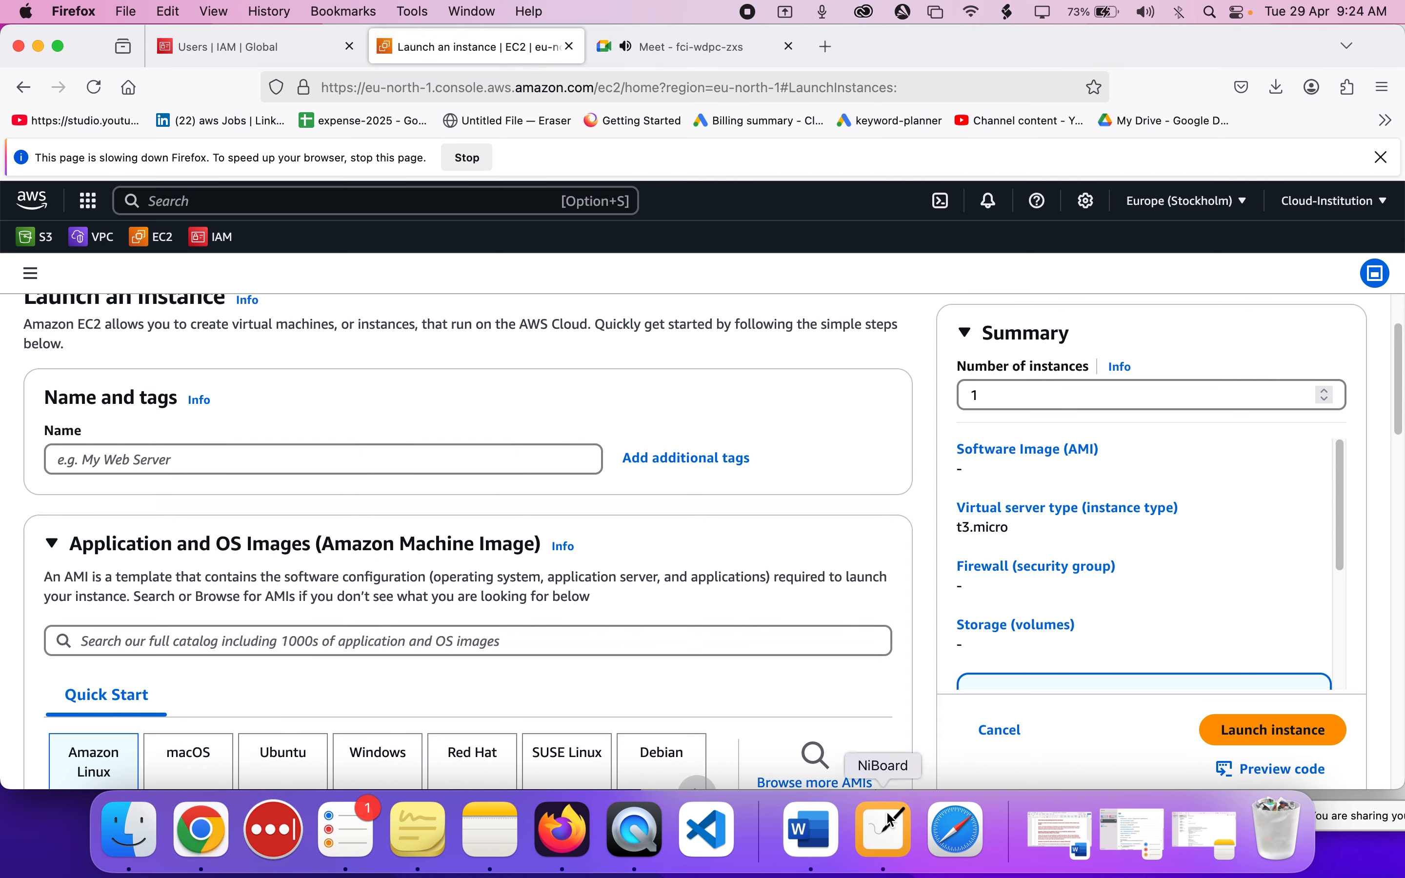
{"action": "right_click", "coordinate": [888, 835]}
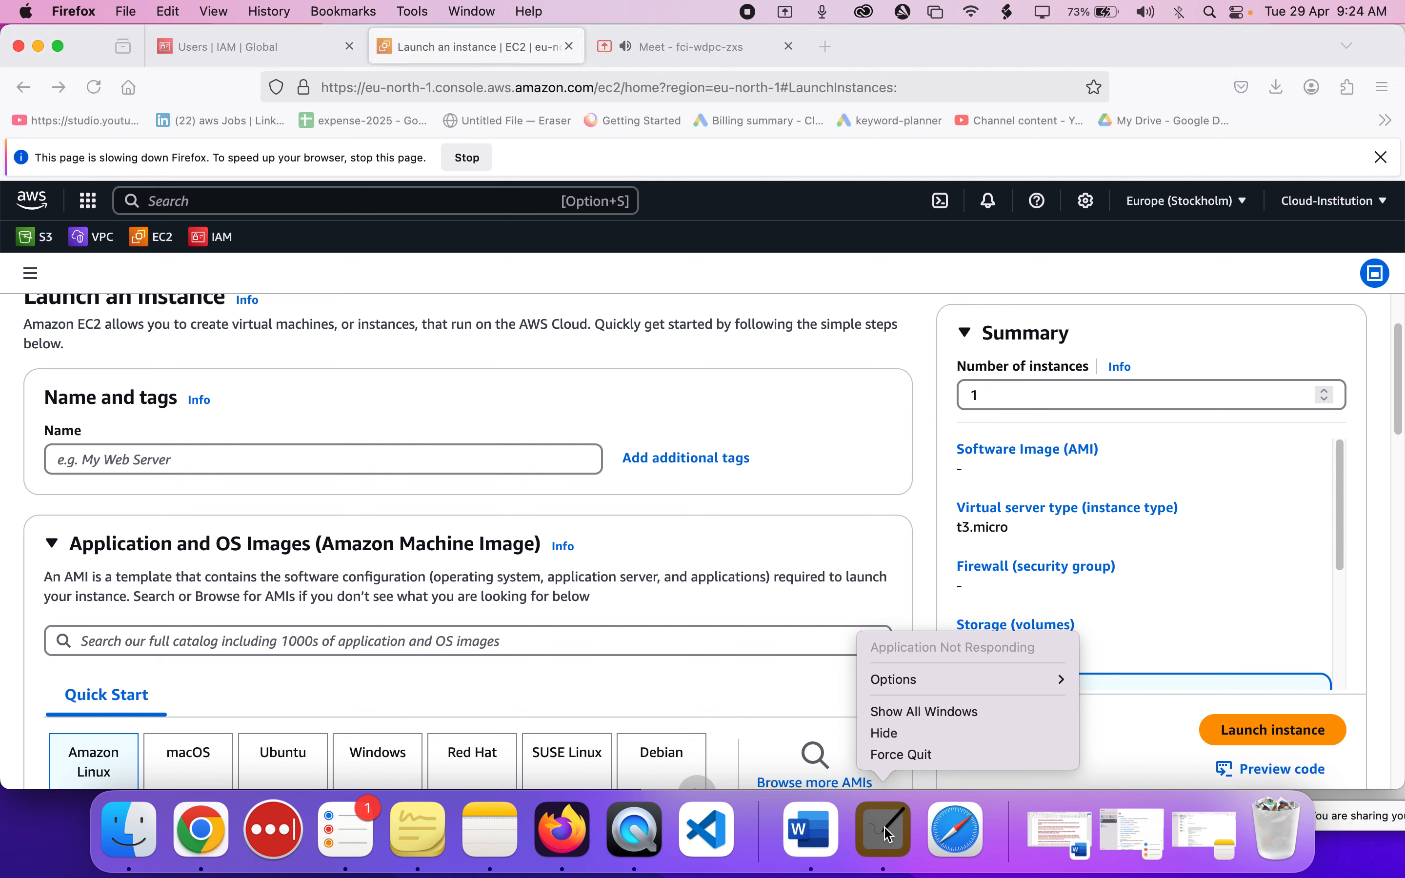
{"action": "left_click", "coordinate": [898, 756]}
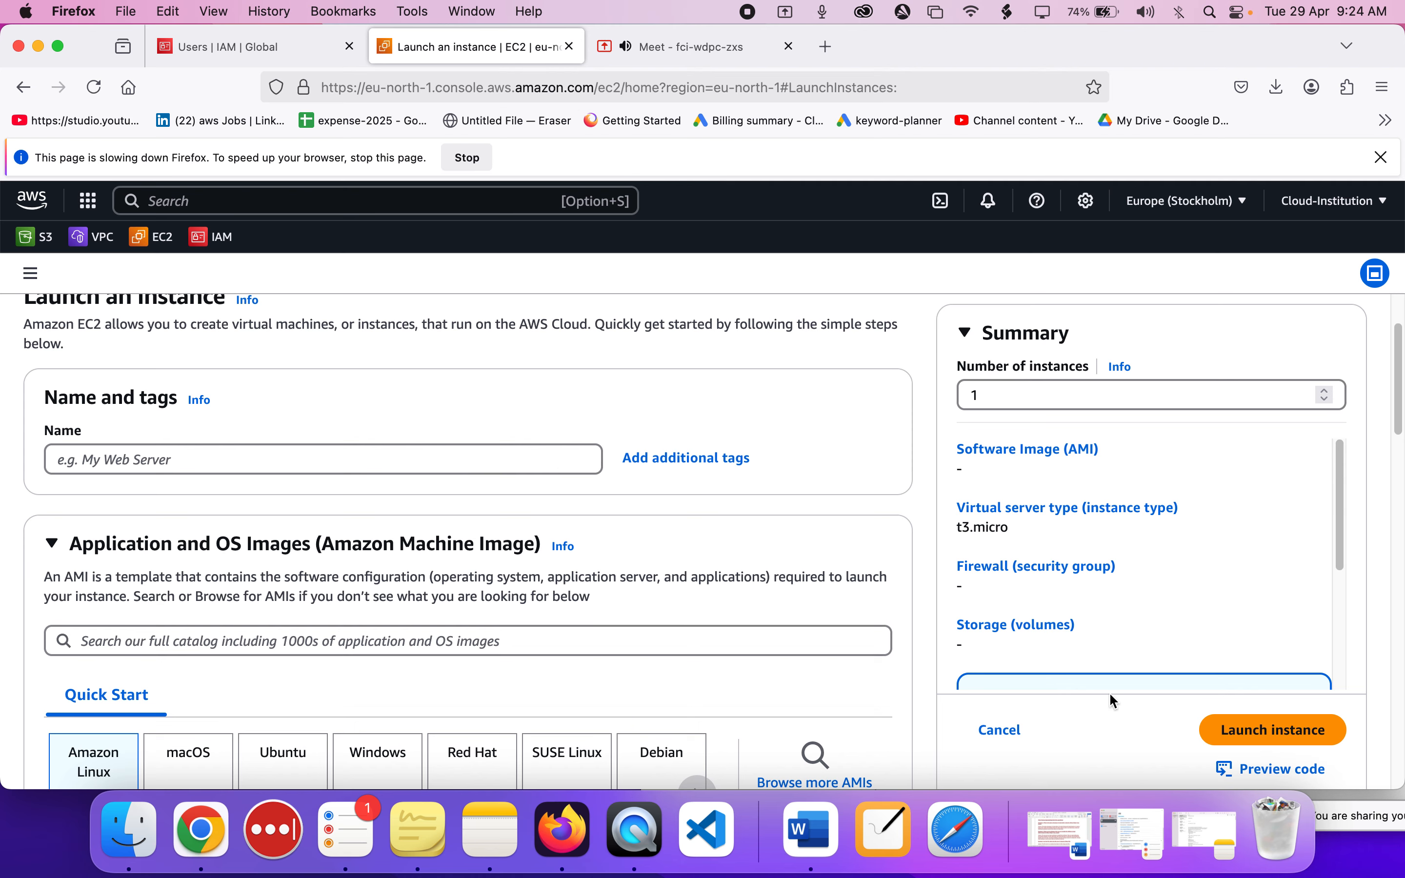
Check the EC2 Instances page in the private window, and return to the administrator's launch form.
{"action": "left_click_drag", "start_coordinate": [1268, 63], "coordinate": [751, 86]}
{"action": "left_click", "coordinate": [1199, 220]}
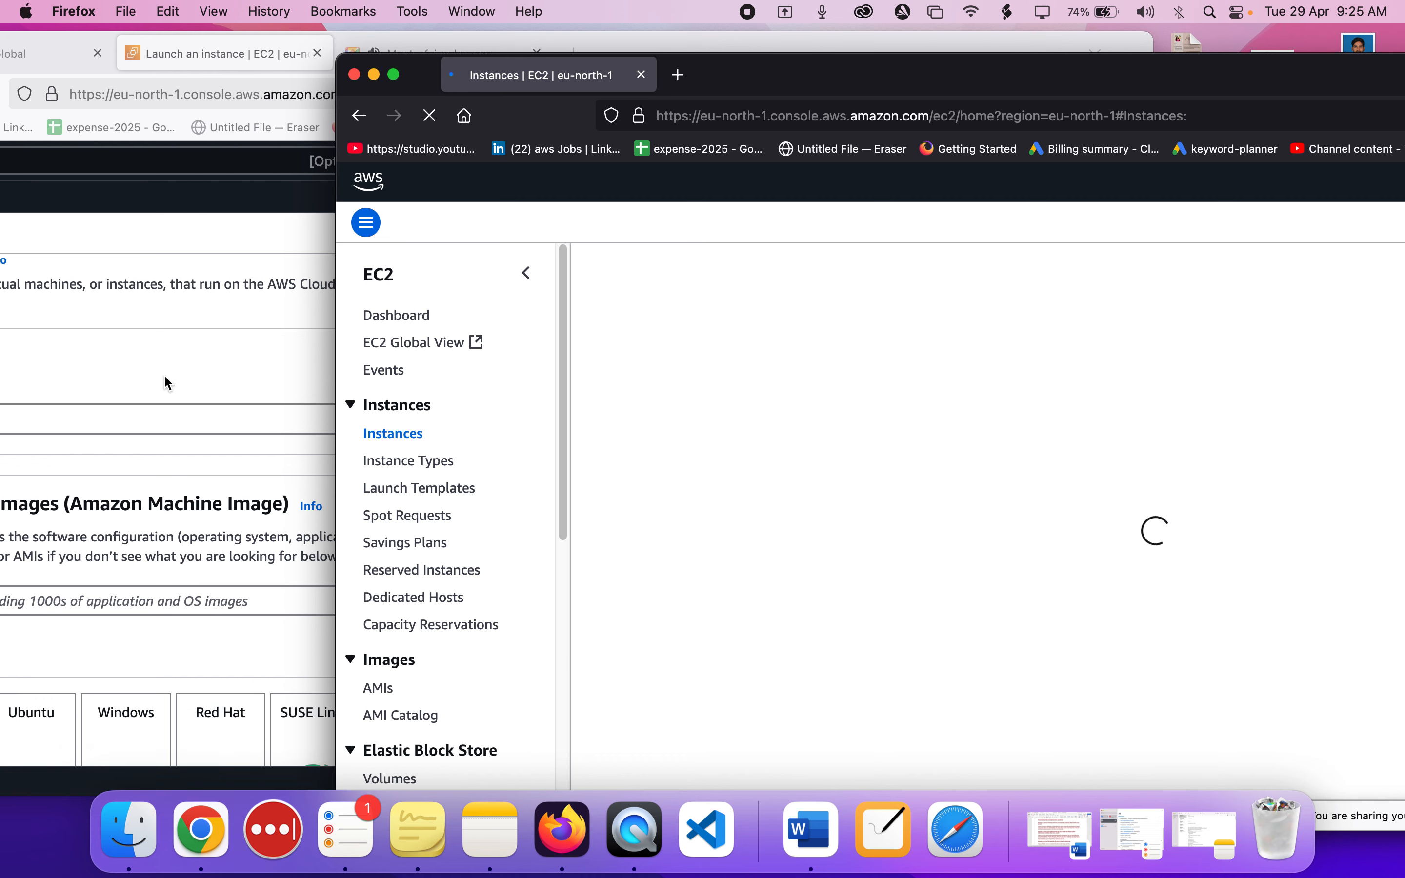
{"action": "left_click", "coordinate": [165, 377]}
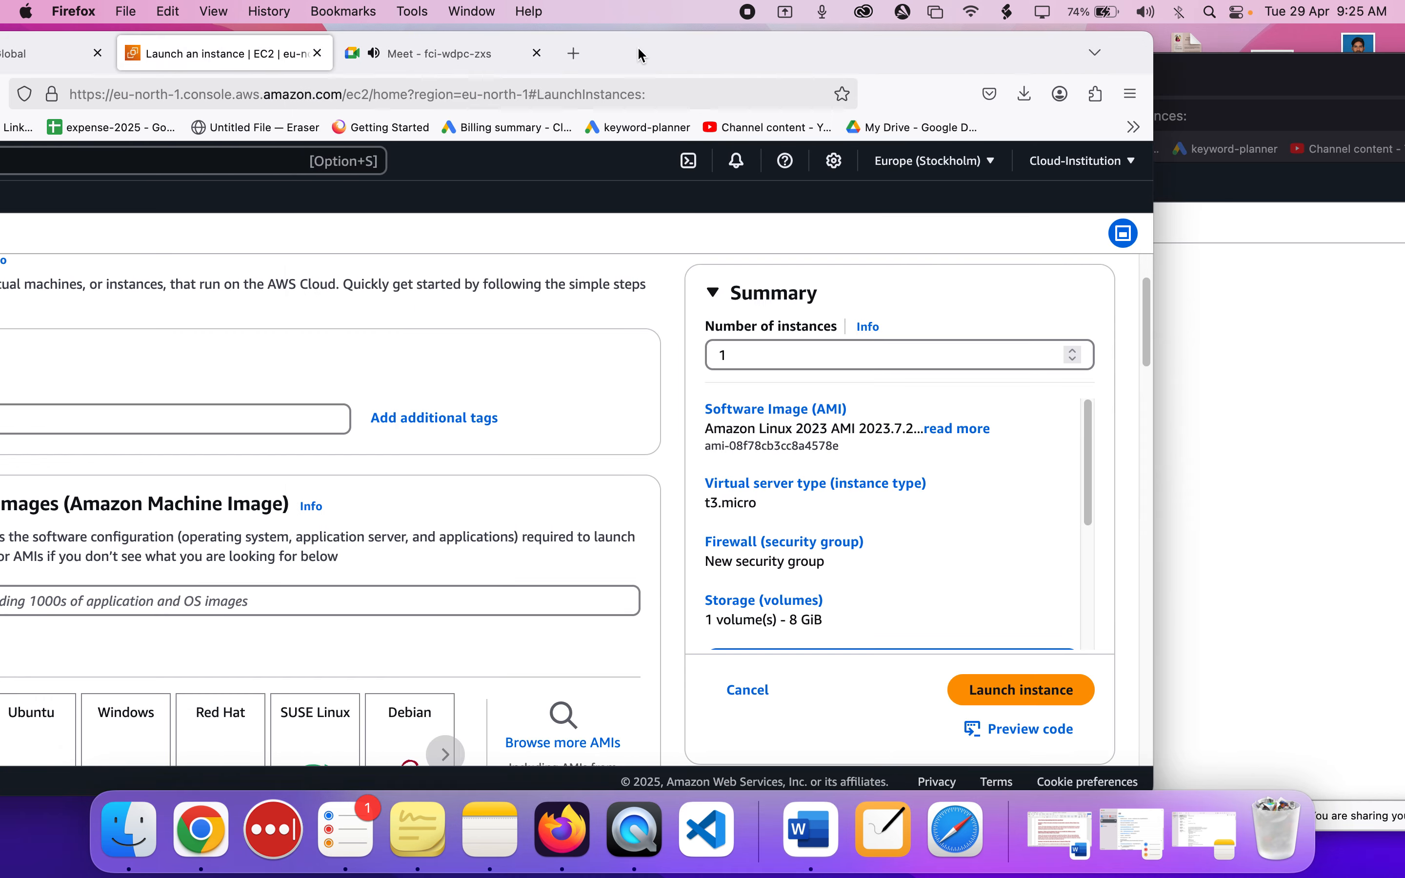
{"action": "left_click_drag", "start_coordinate": [637, 48], "coordinate": [900, 36]}
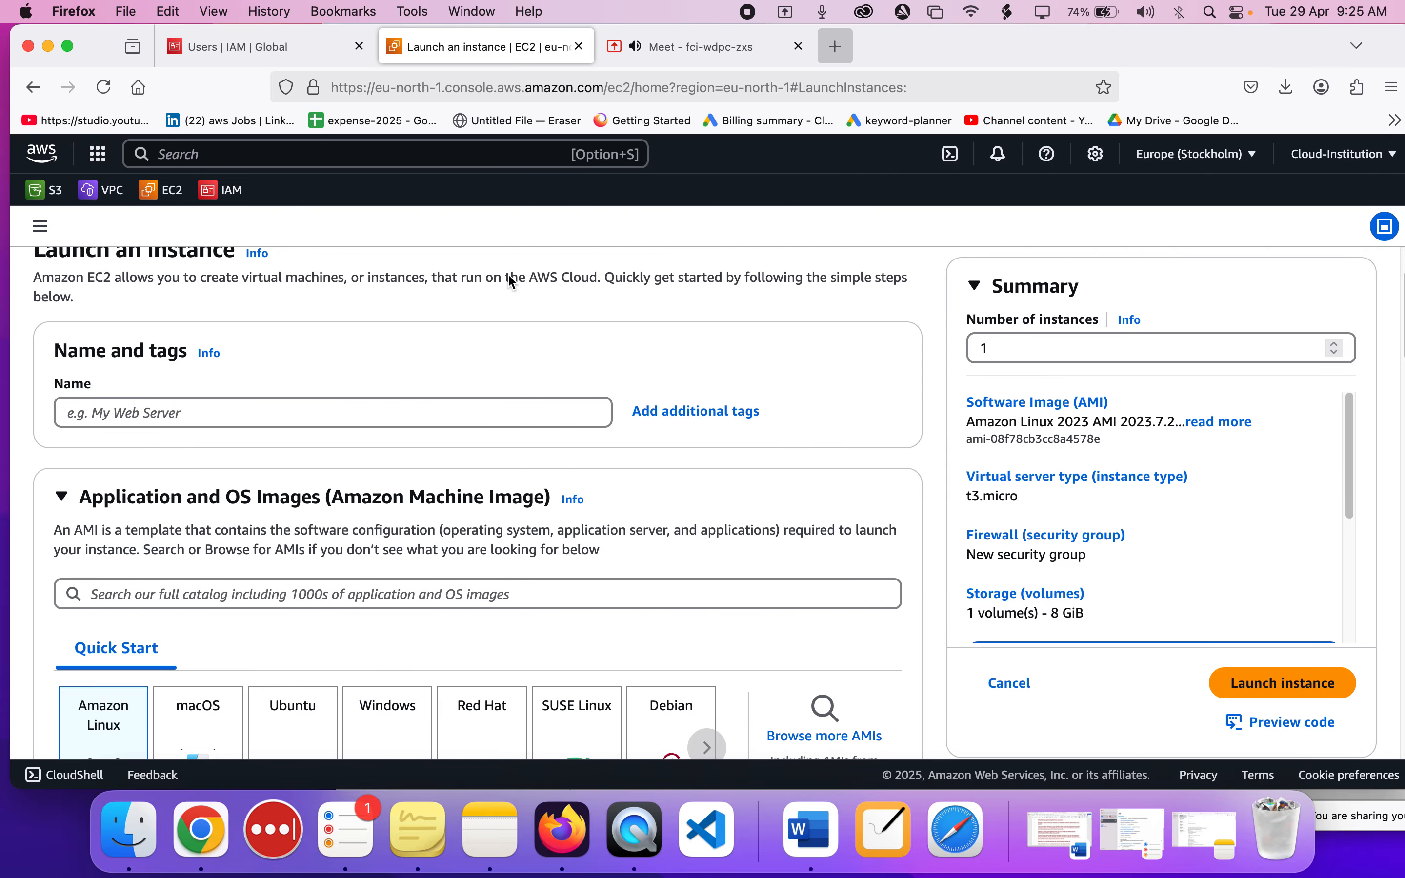
Name the new EC2 instance root-instance and review its image and instance type settings.
{"action": "left_click", "coordinate": [300, 414]}
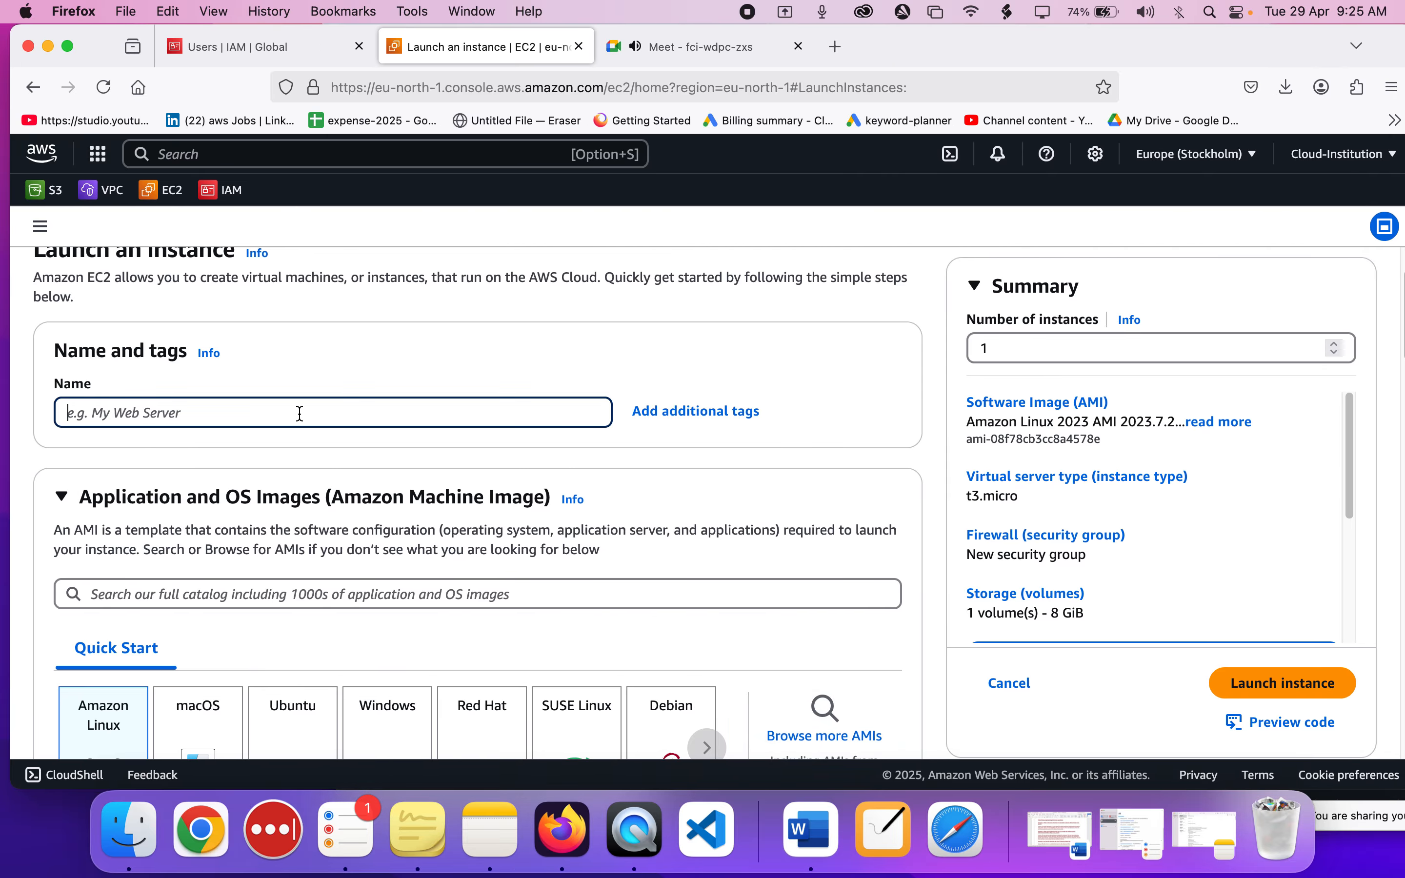
{"action": "type", "text": "root"}
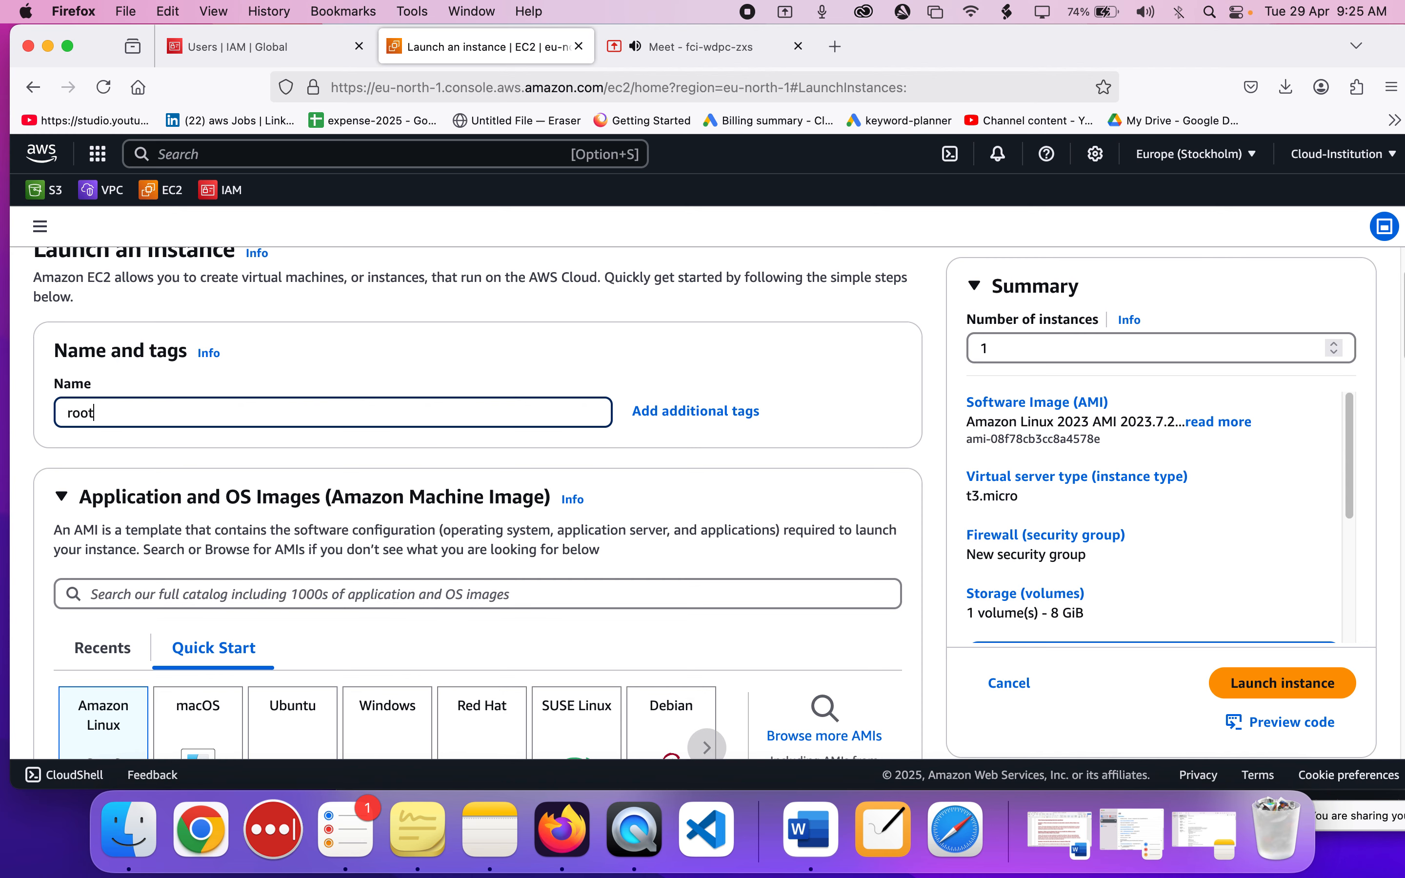
{"action": "type", "text": "-instance"}
{"action": "scroll", "coordinate": [540, 470], "scroll_direction": "down", "scroll_amount": 10}
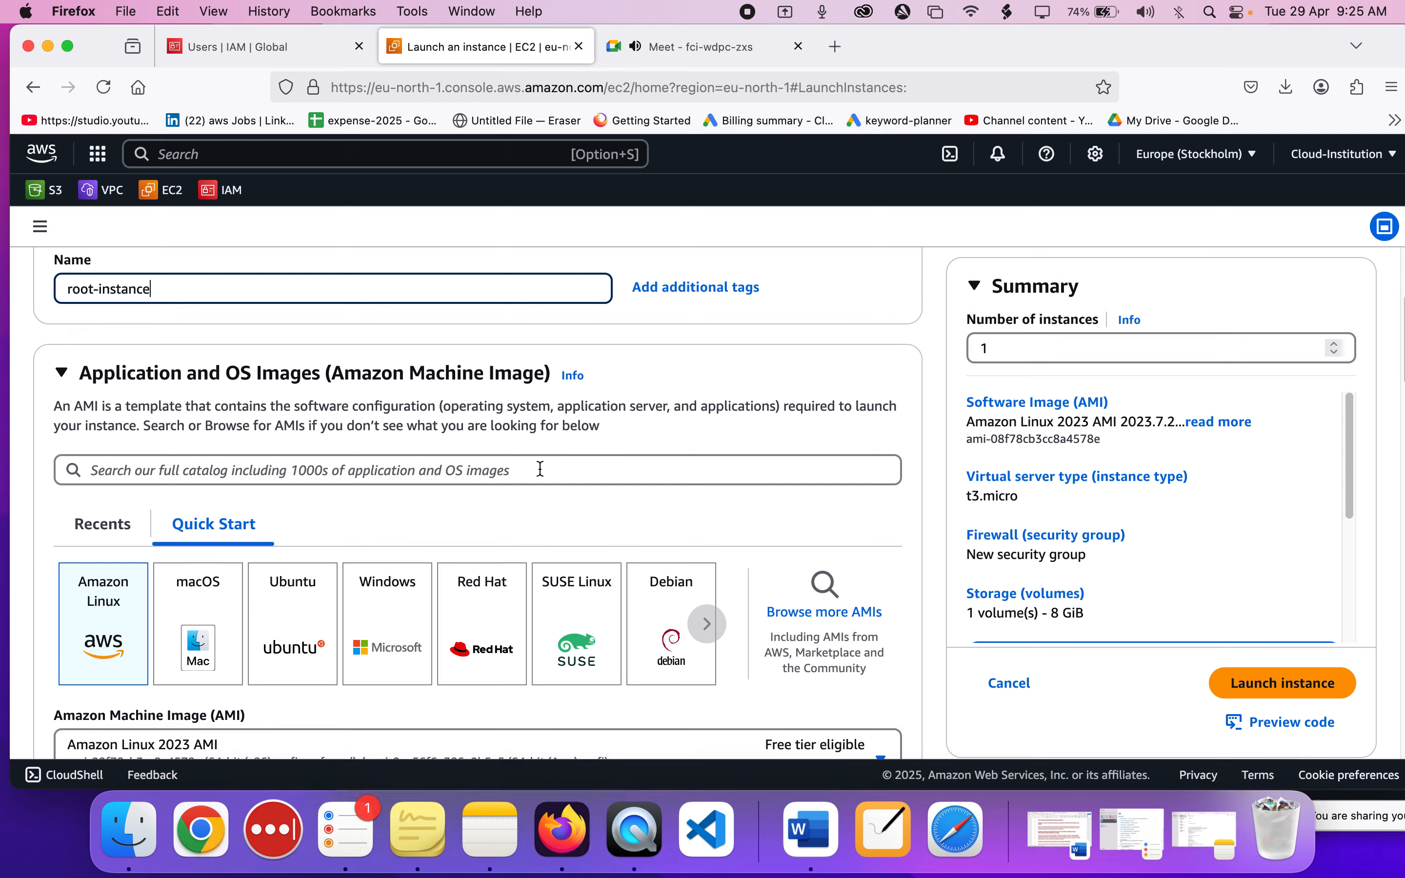
{"action": "scroll", "coordinate": [509, 594], "scroll_direction": "down", "scroll_amount": 5}
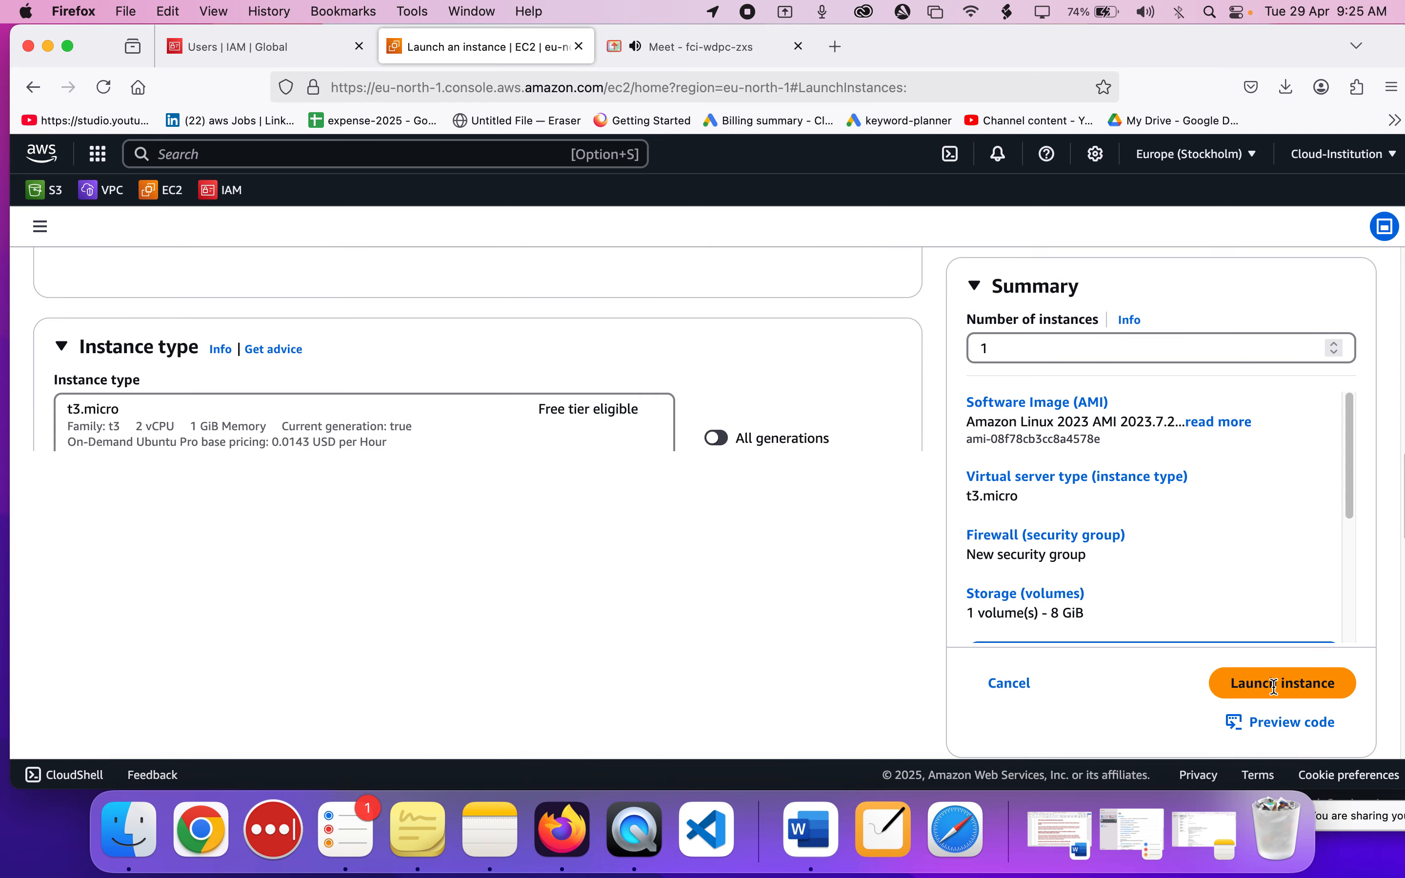
Try to launch root-instance from the administrator's account, and bring cloud-institution-user-1's Instances page to the front.
{"action": "left_click_drag", "start_coordinate": [1250, 52], "coordinate": [690, 52]}
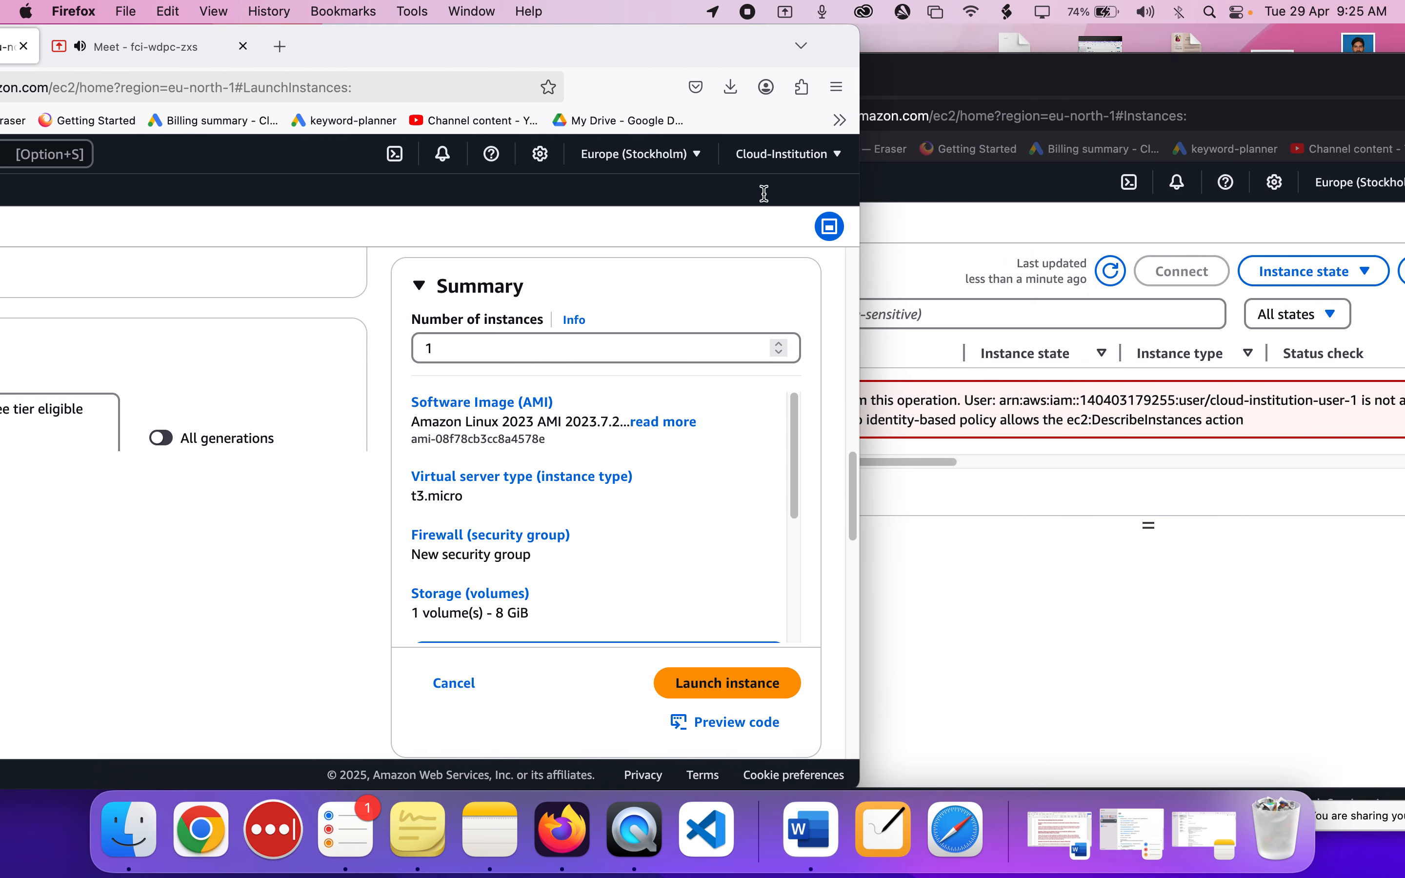
{"action": "left_click", "coordinate": [717, 685]}
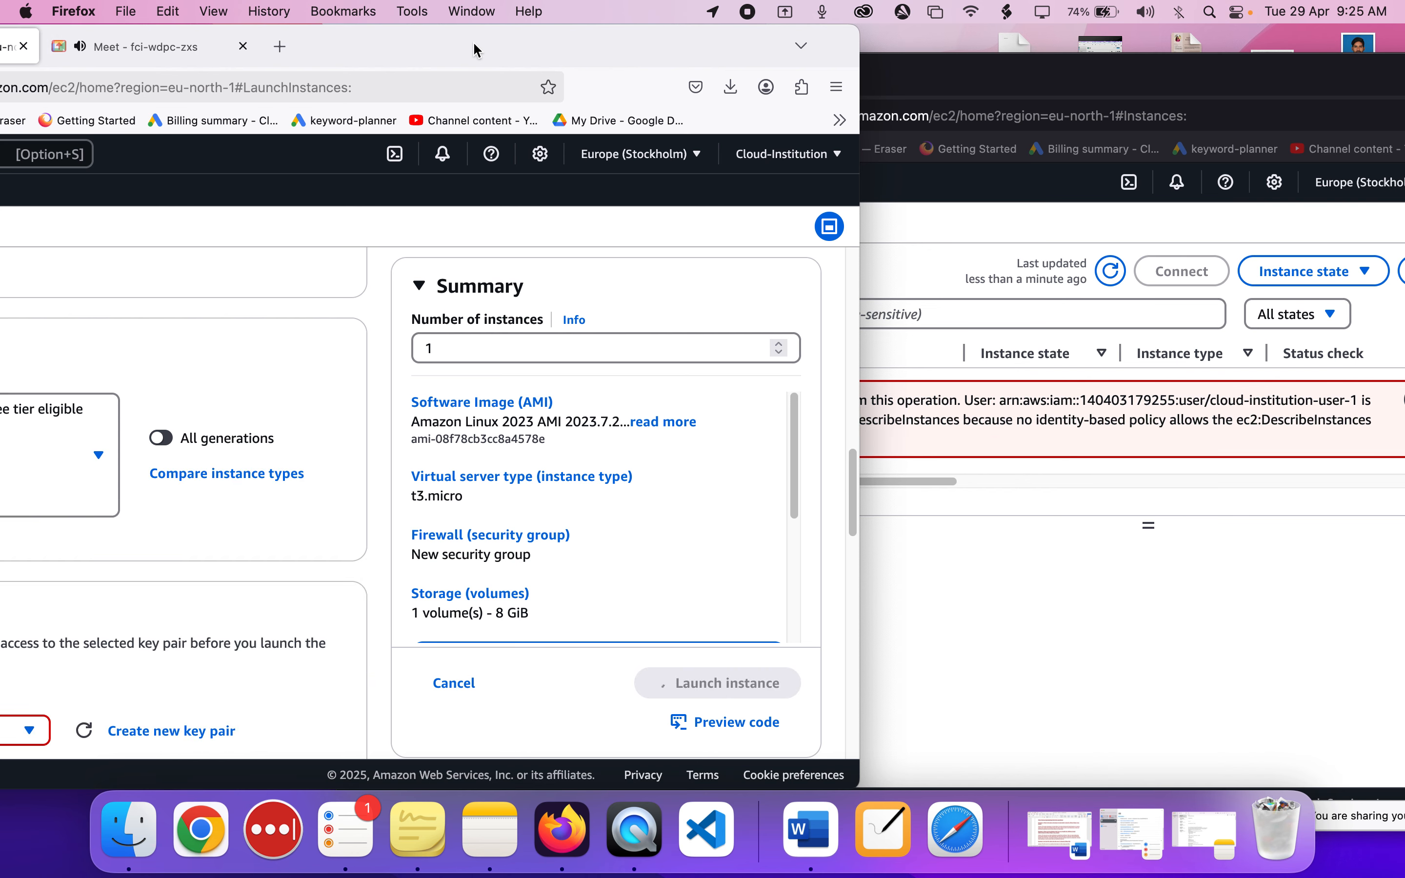
{"action": "left_click_drag", "start_coordinate": [474, 55], "coordinate": [575, 47]}
{"action": "left_click", "coordinate": [1037, 540]}
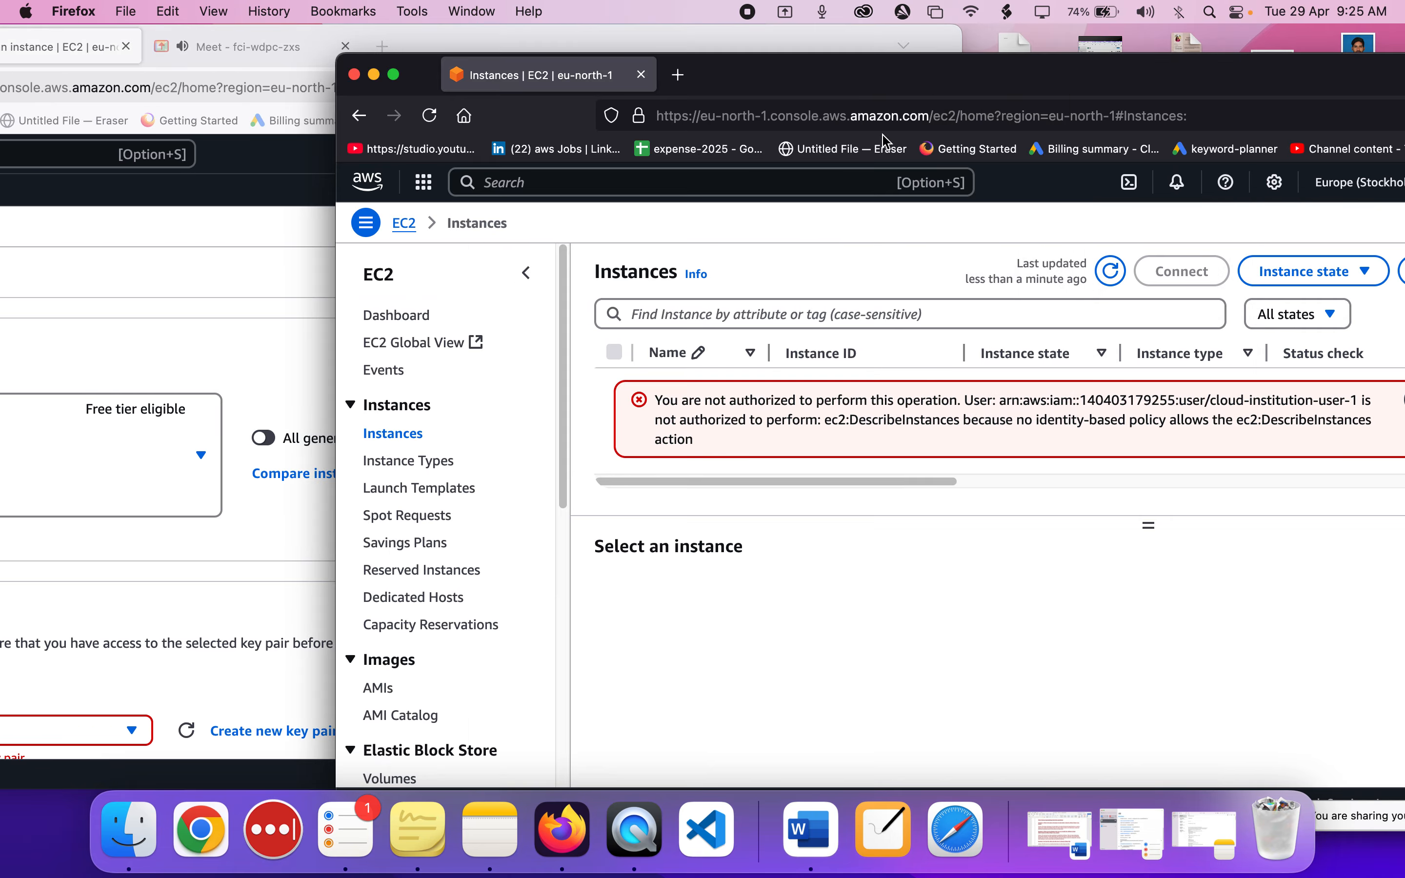
Reposition cloud-institution-user-1's private window and examine the EC2 Instances table's message and columns.
{"action": "left_click", "coordinate": [877, 71]}
{"action": "left_click_drag", "start_coordinate": [877, 70], "coordinate": [748, 64]}
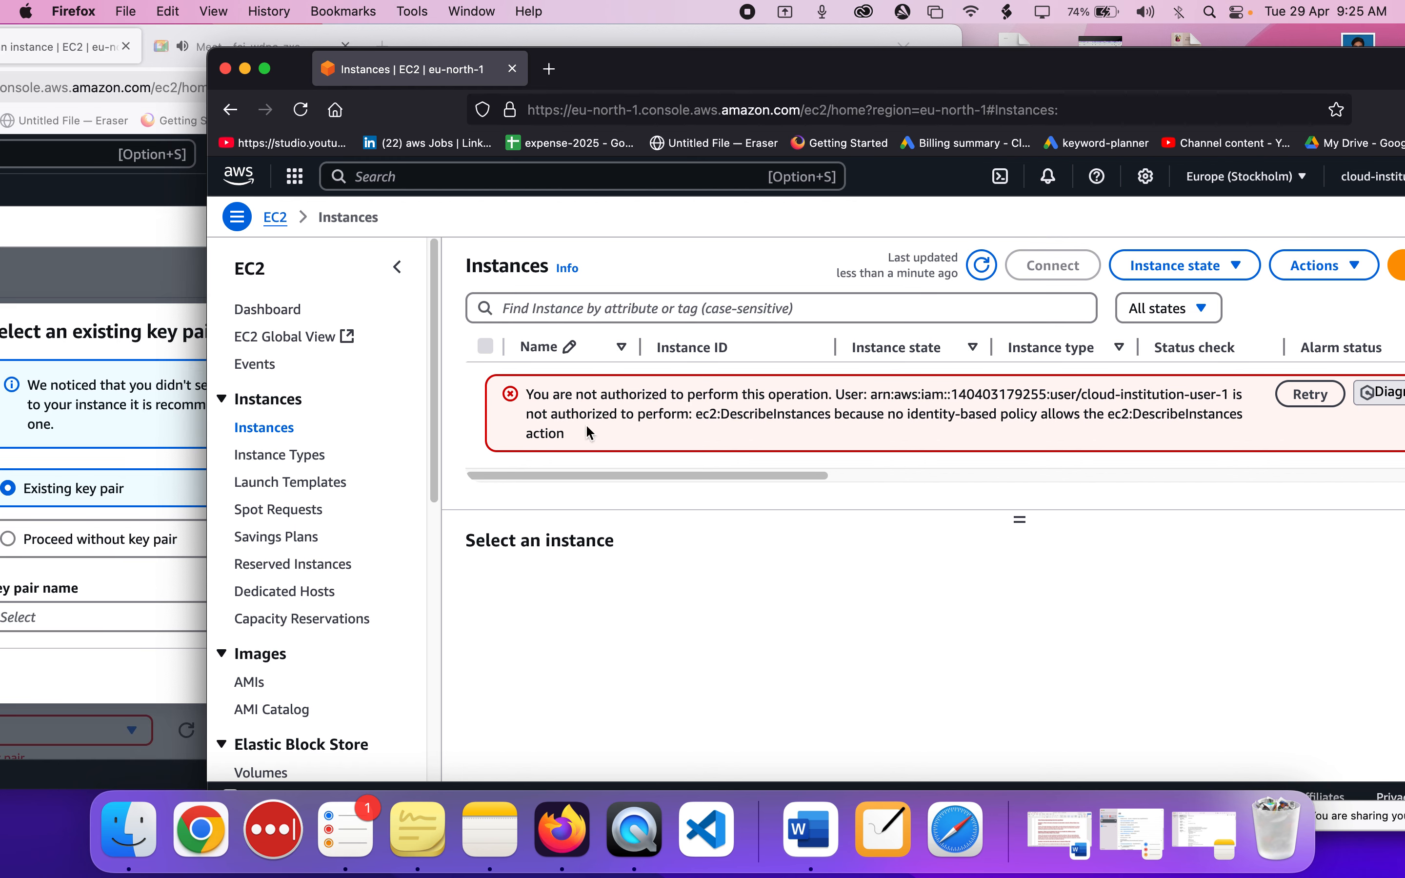
{"action": "scroll", "coordinate": [886, 448], "scroll_direction": "right", "scroll_amount": 1}
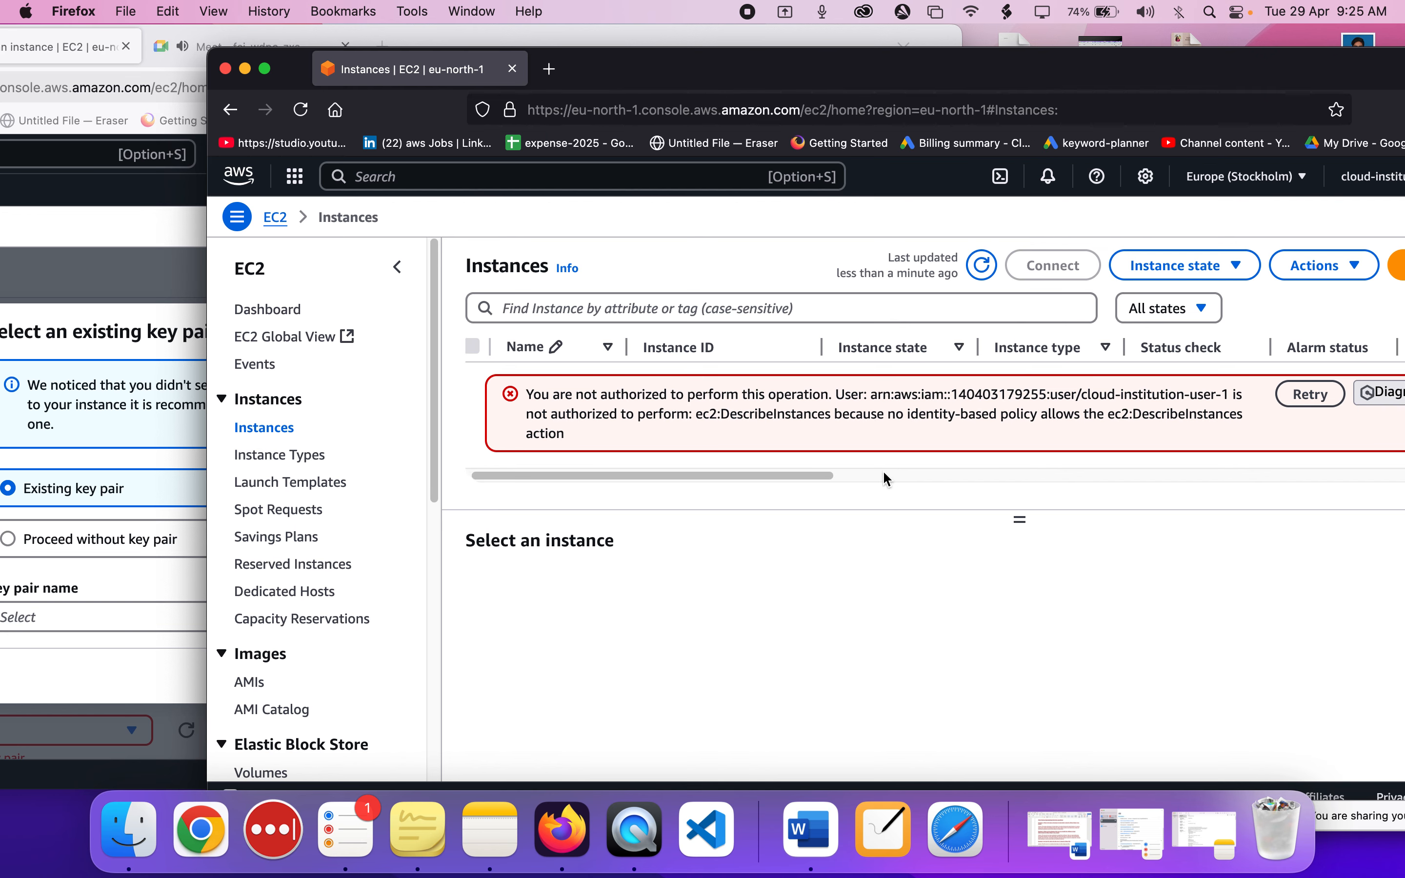
{"action": "scroll", "coordinate": [886, 480], "scroll_direction": "right", "scroll_amount": 10}
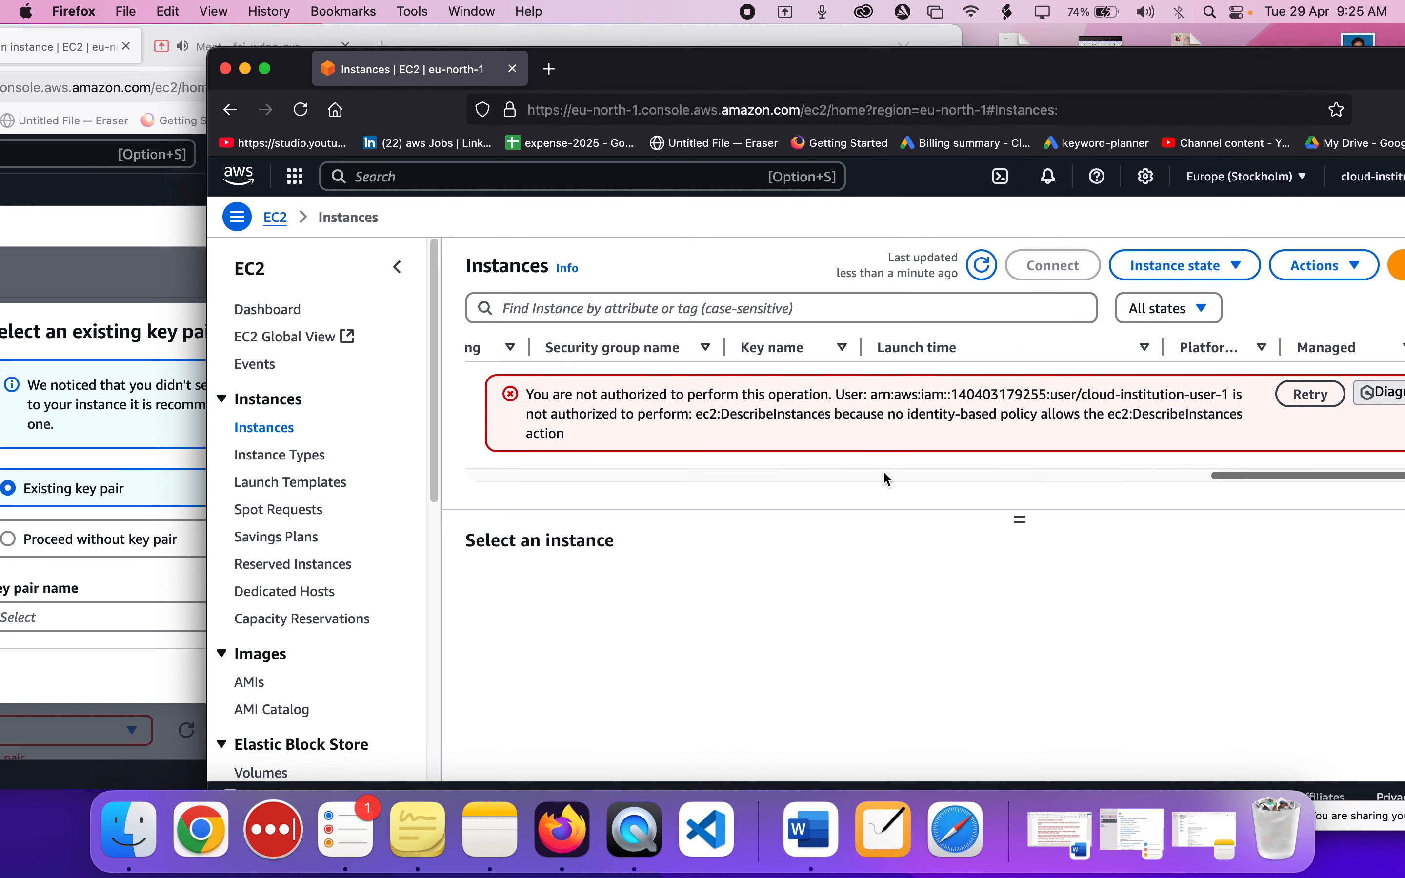
Return to the administrator's window and launch root-instance, choosing to proceed without a key pair.
{"action": "left_click", "coordinate": [155, 426]}
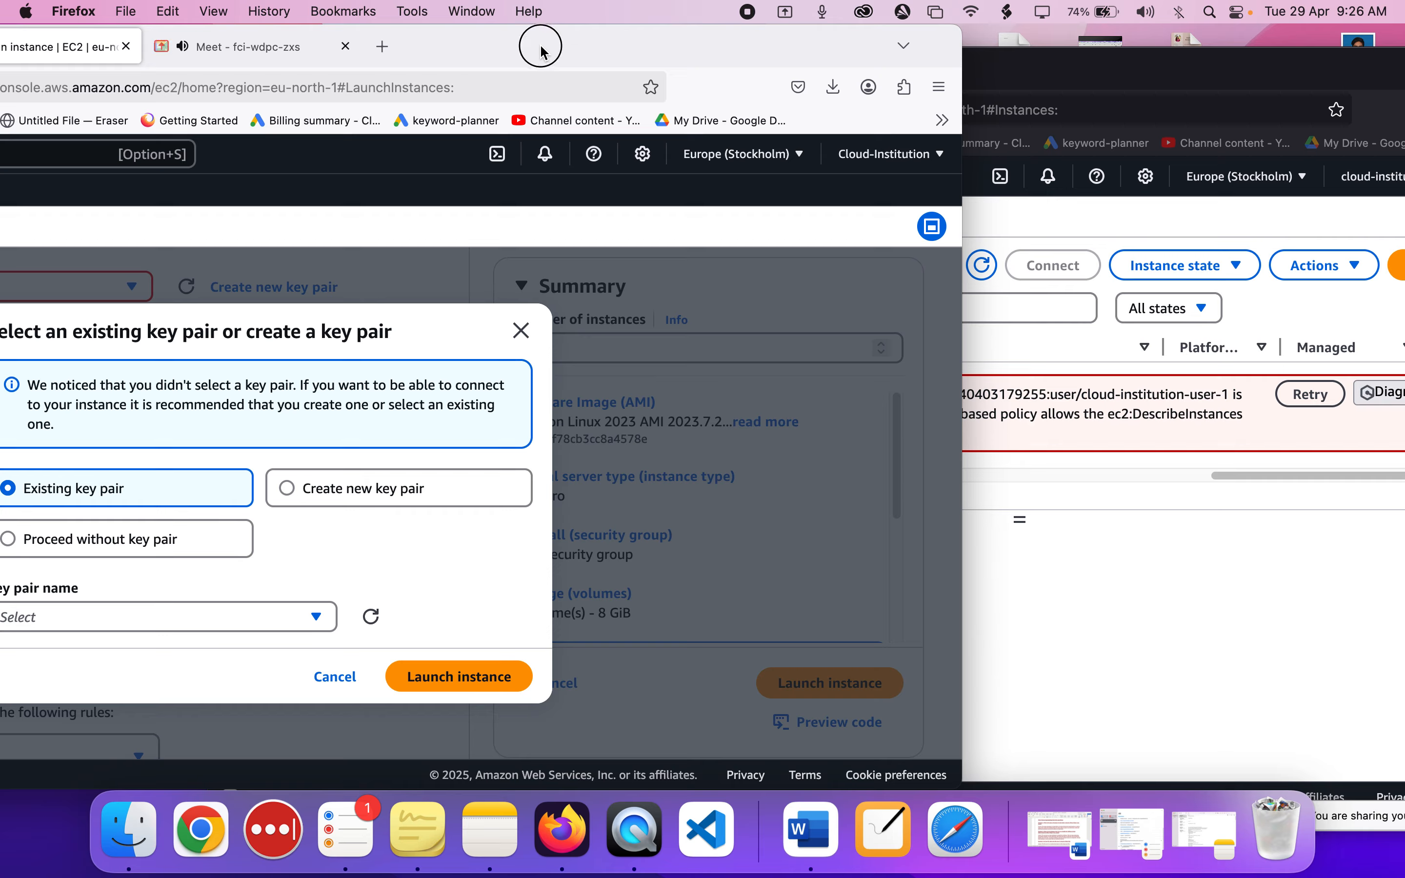
{"action": "left_click_drag", "start_coordinate": [541, 50], "coordinate": [754, 50]}
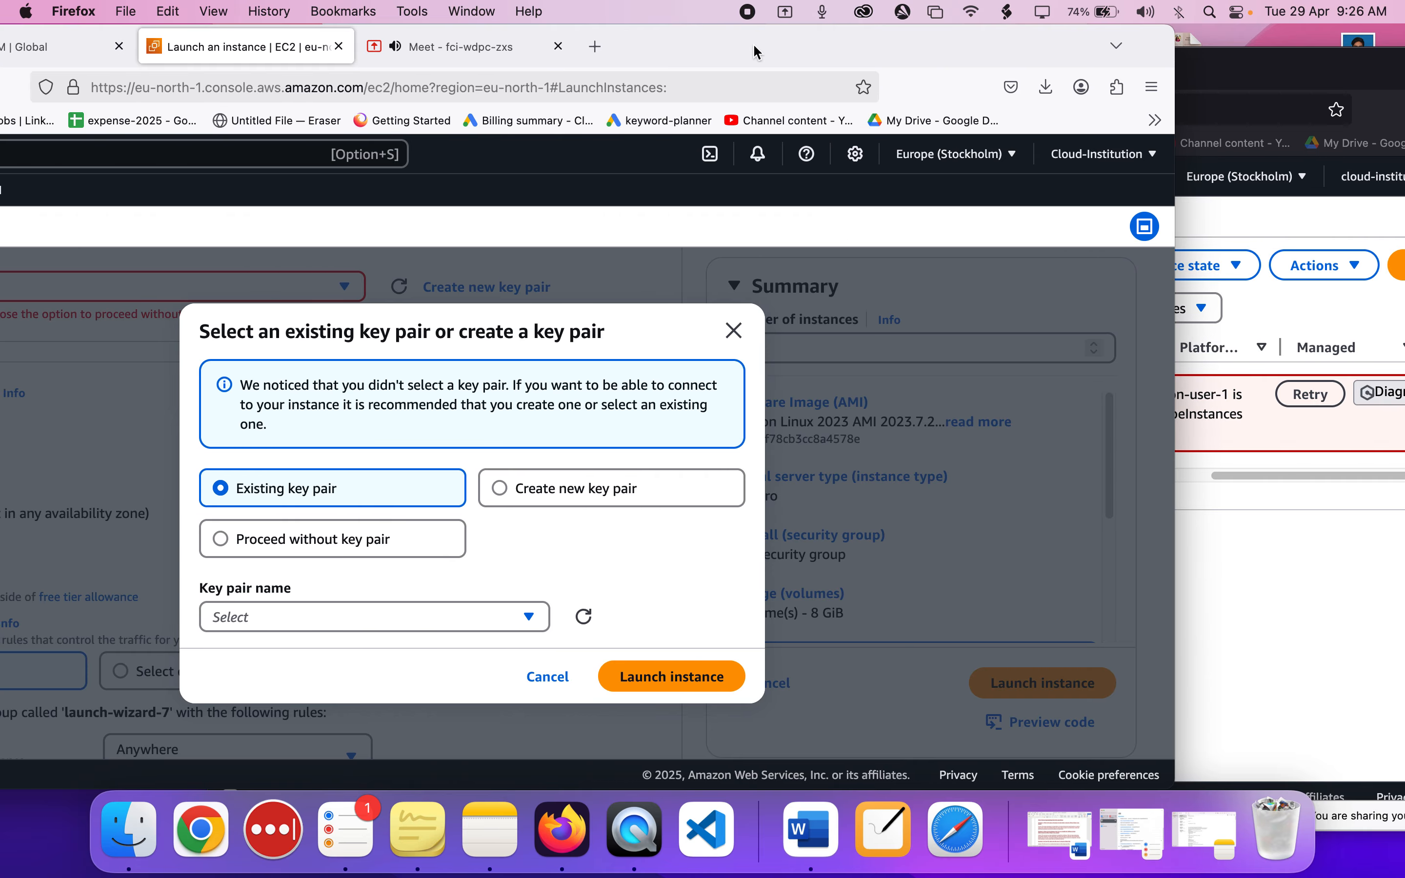
{"action": "left_click", "coordinate": [222, 541]}
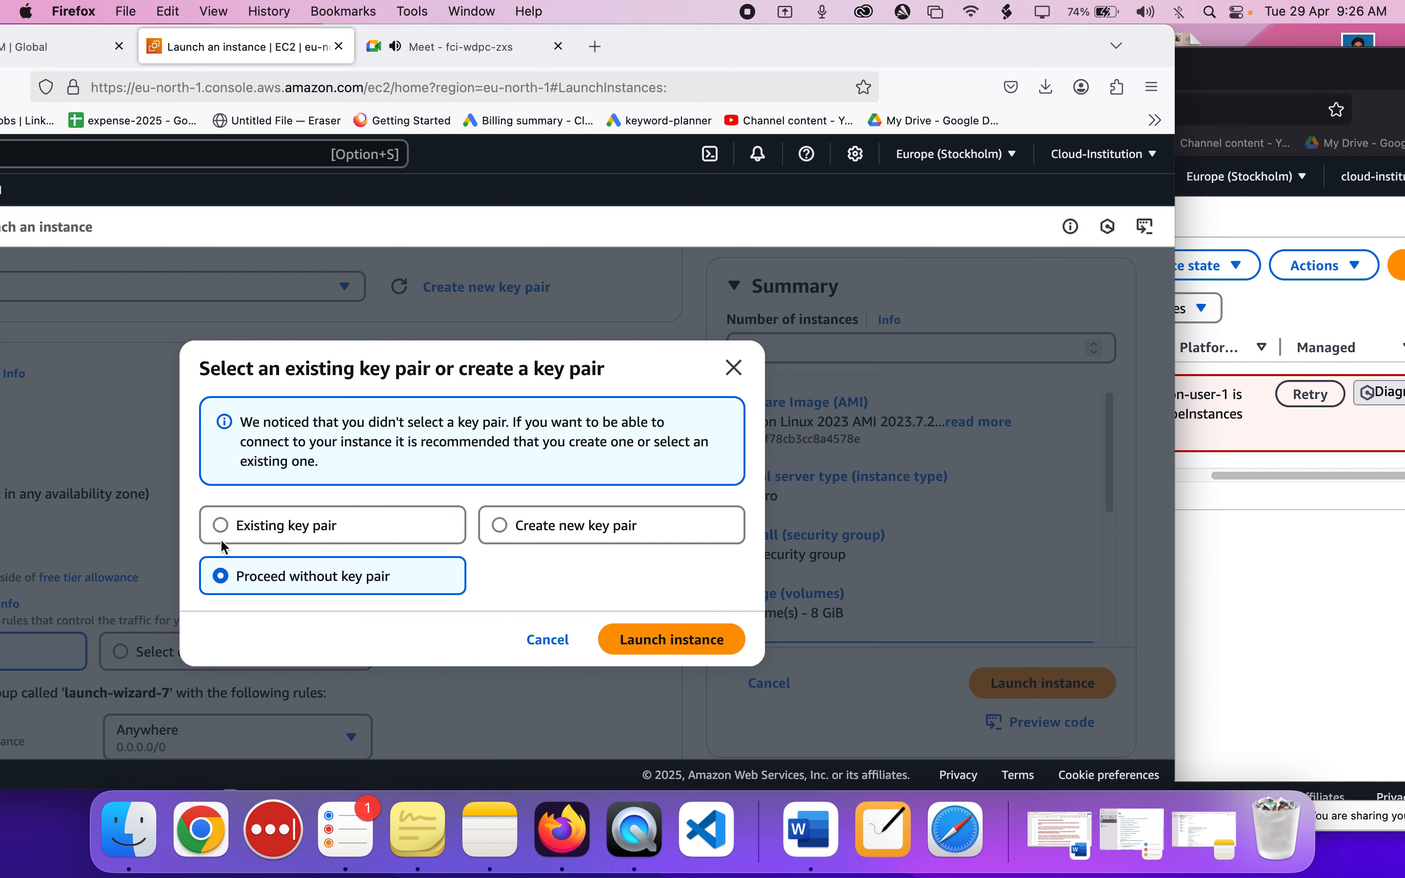
{"action": "left_click", "coordinate": [662, 640]}
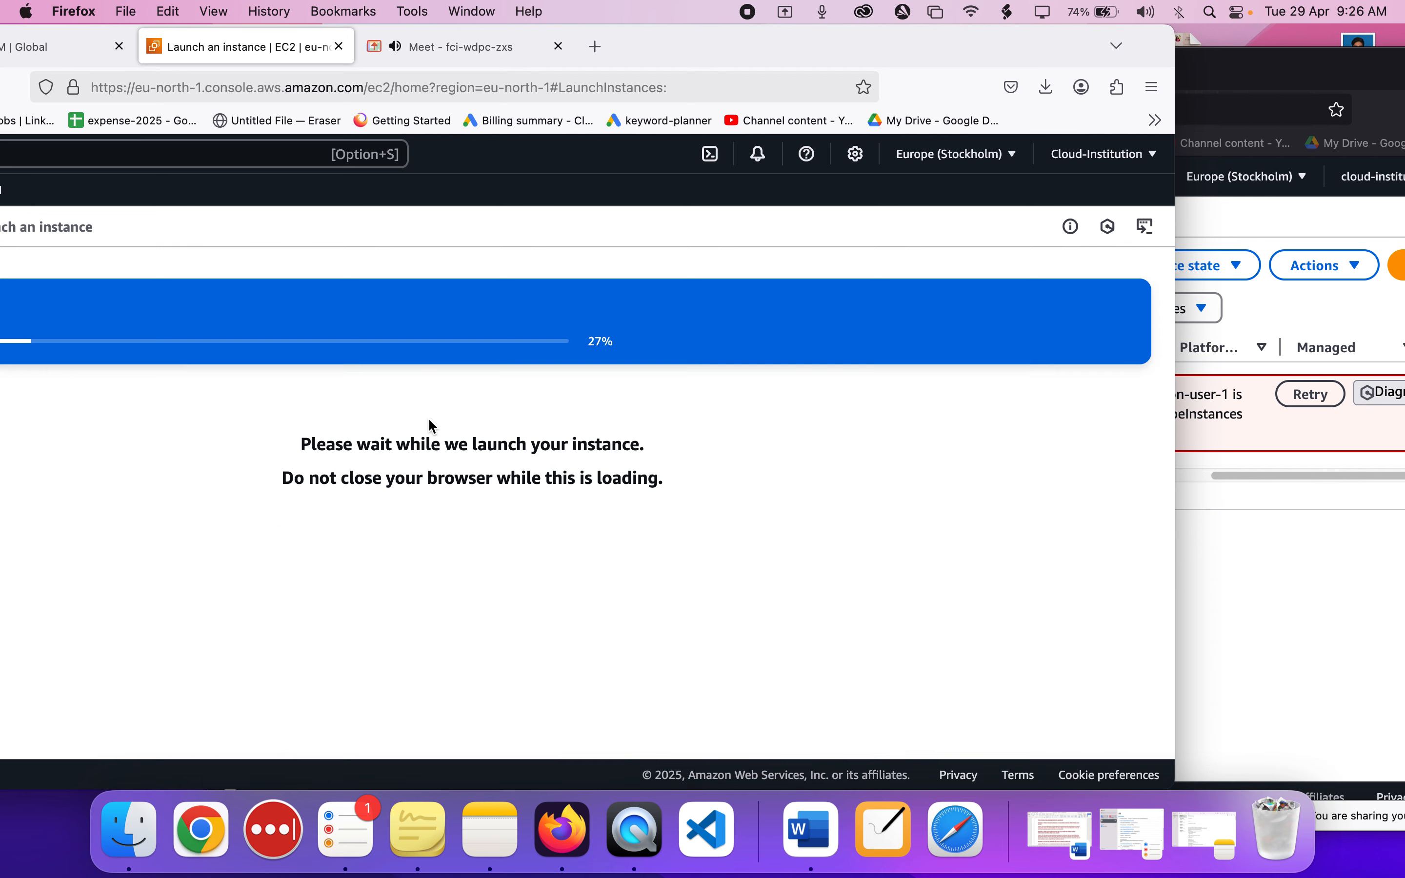
Review cloud-institution-user-1's EC2 Instances page again, and open NiBoard.
{"action": "left_click", "coordinate": [1221, 504]}
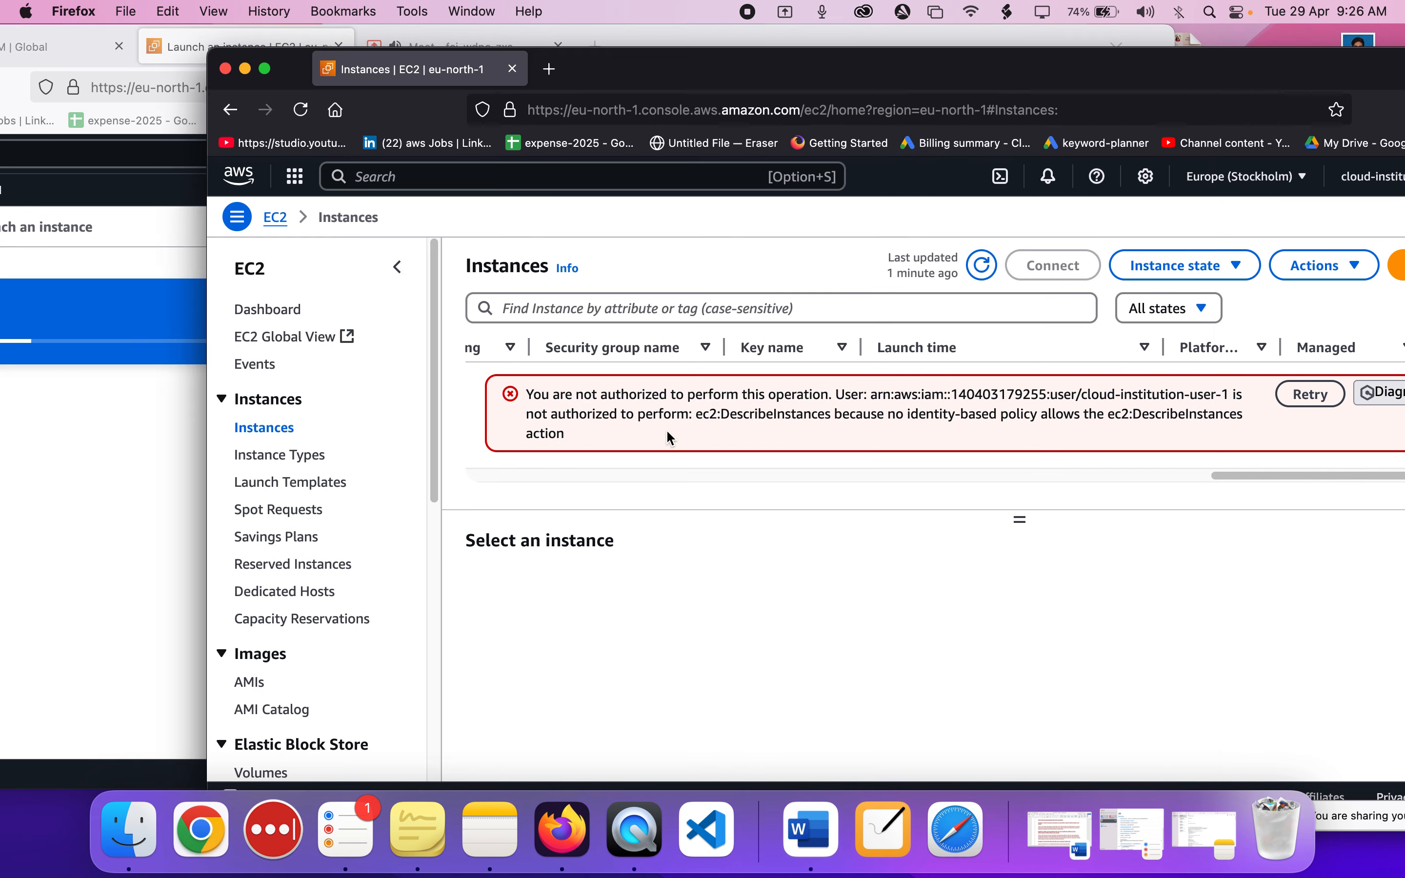
{"action": "scroll", "coordinate": [668, 434], "scroll_direction": "left", "scroll_amount": 10}
{"action": "scroll", "coordinate": [669, 437], "scroll_direction": "left", "scroll_amount": 5}
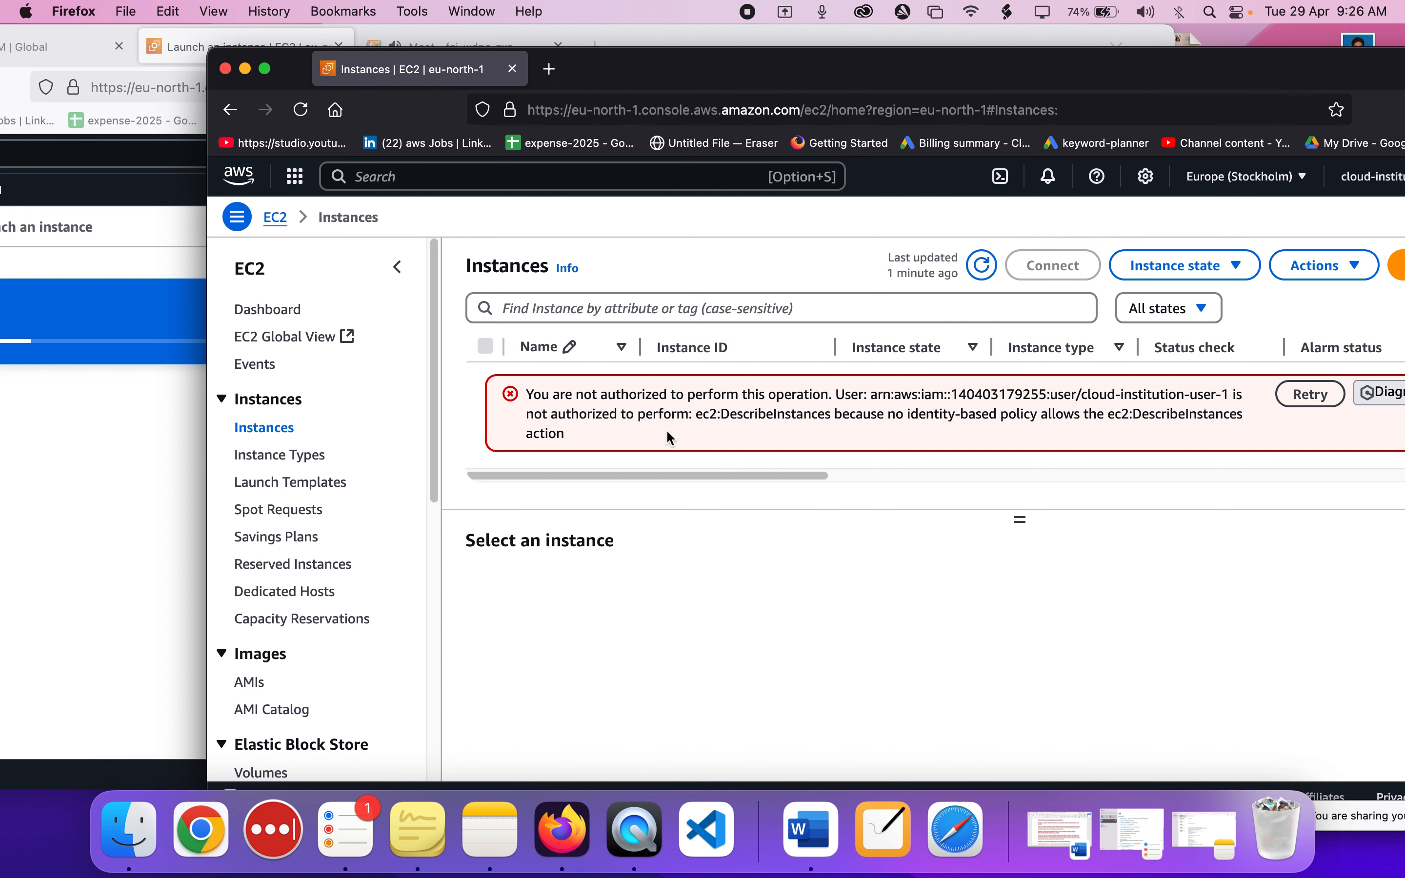
{"action": "left_click", "coordinate": [886, 859]}
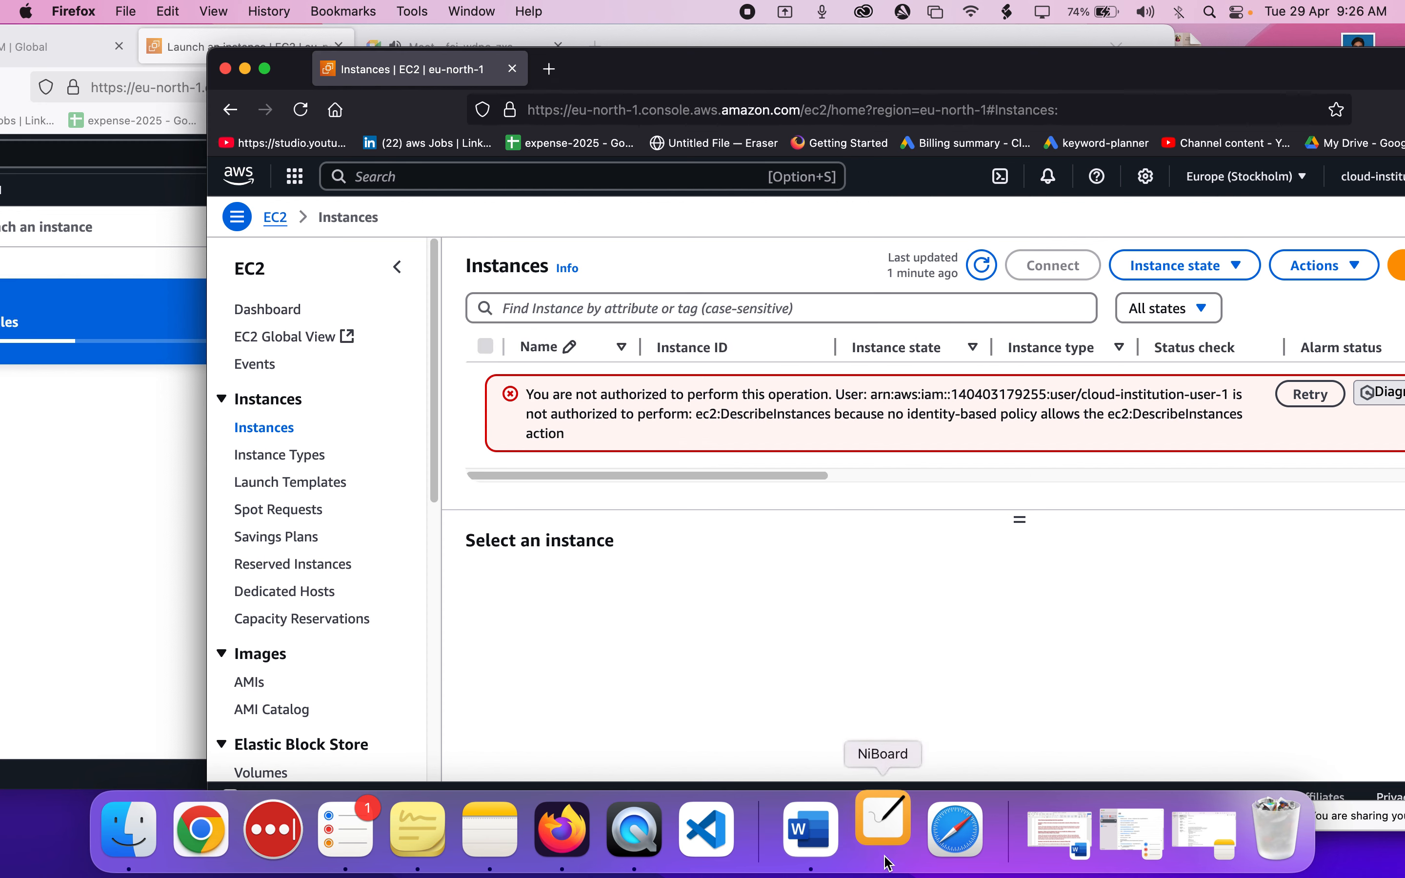
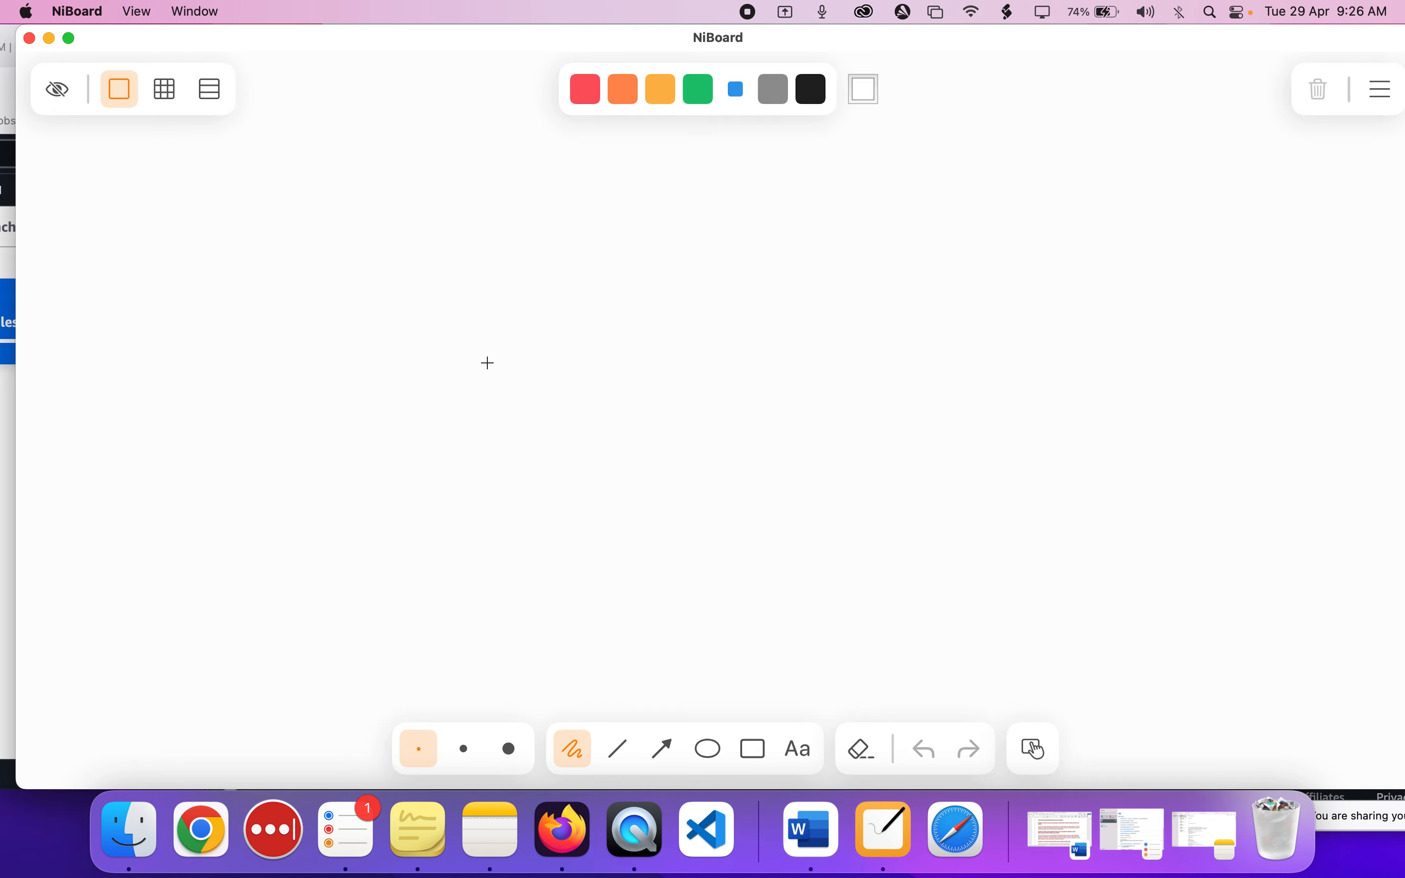
Sketch a rectangle with a small user figure below it and an arrow pointing from the figure into the rectangle, then close the board.
{"action": "left_click", "coordinate": [754, 750]}
{"action": "left_click_drag", "start_coordinate": [627, 269], "coordinate": [845, 444]}
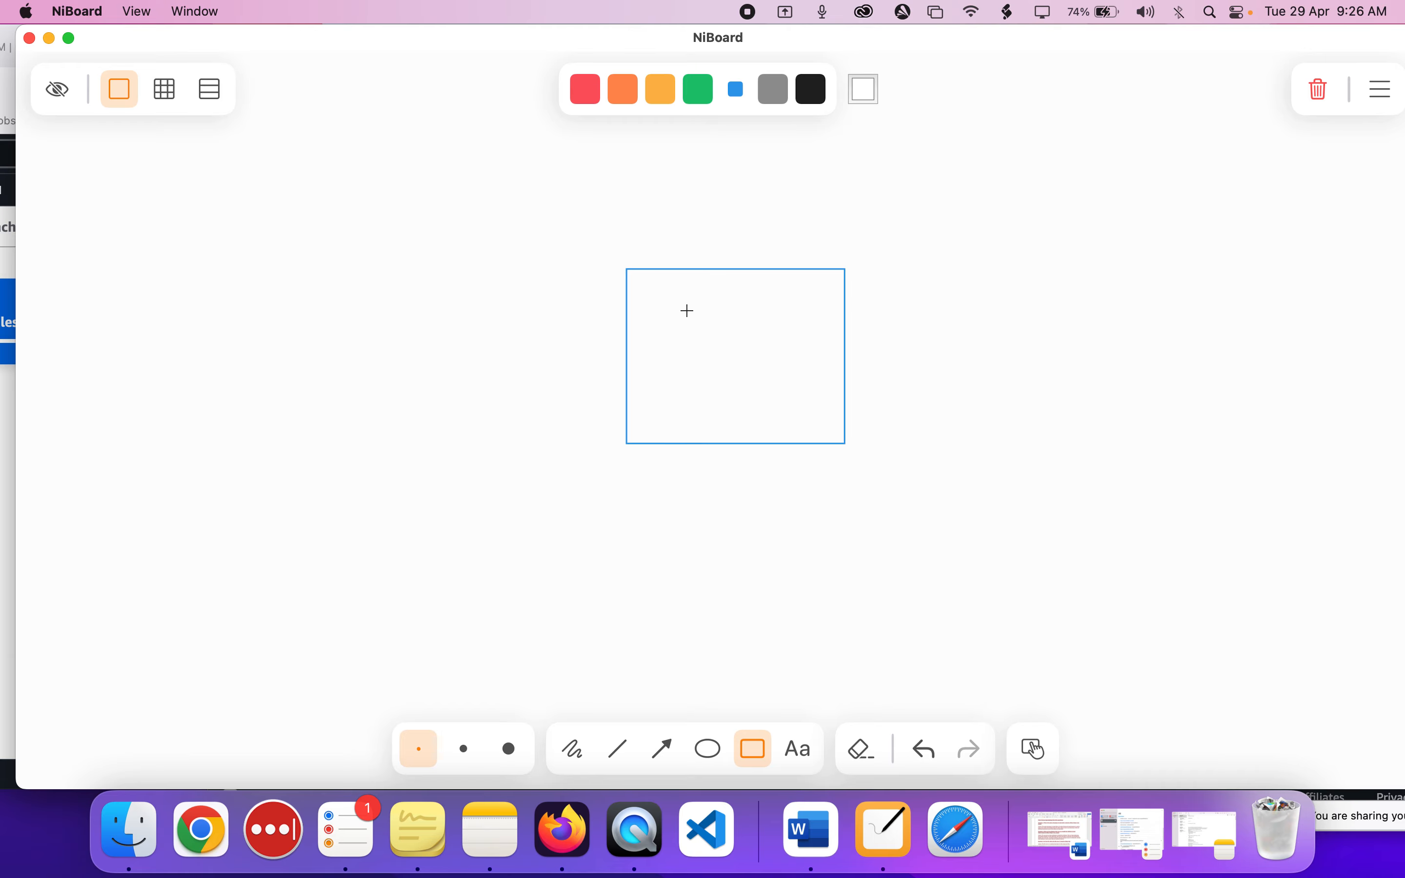
{"action": "left_click", "coordinate": [710, 751]}
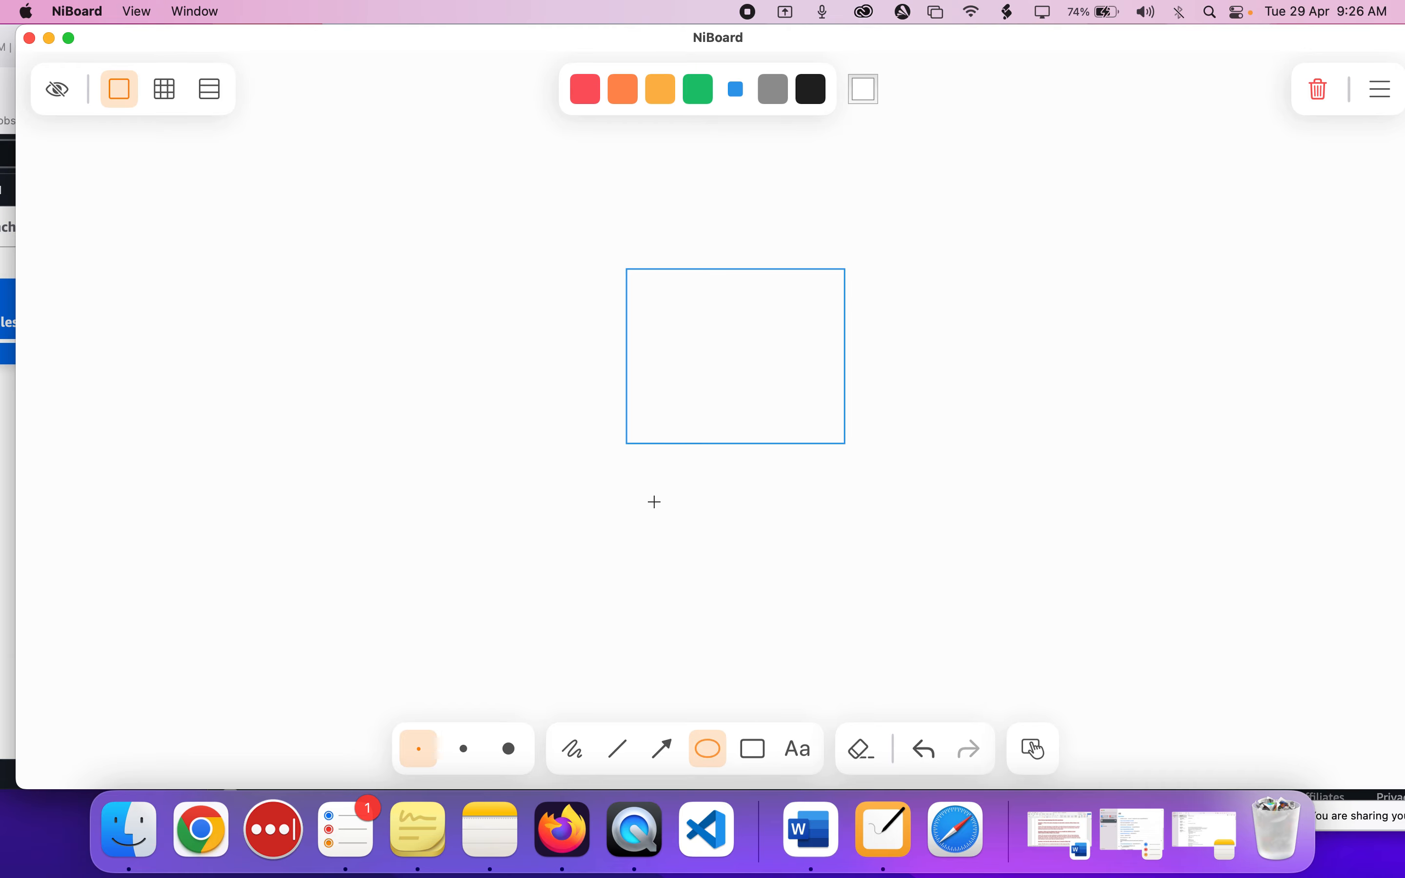
{"action": "mouse_move", "coordinate": [630, 492]}
{"action": "left_mouse_down"}
{"action": "mouse_move", "coordinate": [678, 527]}
{"action": "mouse_move", "coordinate": [662, 521]}
{"action": "mouse_move", "coordinate": [660, 570]}
{"action": "mouse_move", "coordinate": [673, 549]}
{"action": "left_mouse_up"}
{"action": "left_click", "coordinate": [663, 749]}
{"action": "left_click_drag", "start_coordinate": [668, 487], "coordinate": [725, 430]}
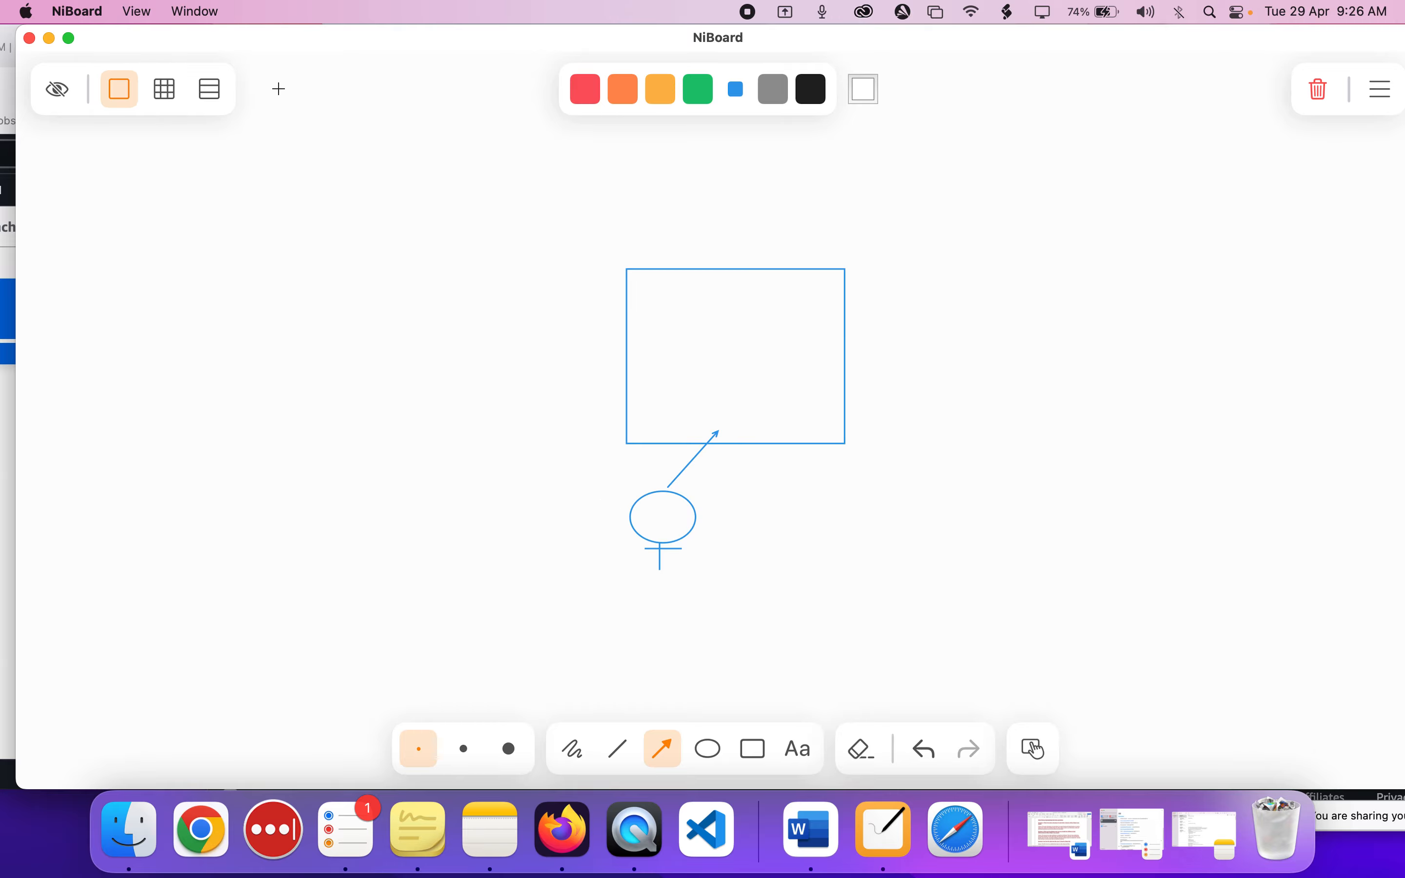
{"action": "left_click", "coordinate": [29, 38]}
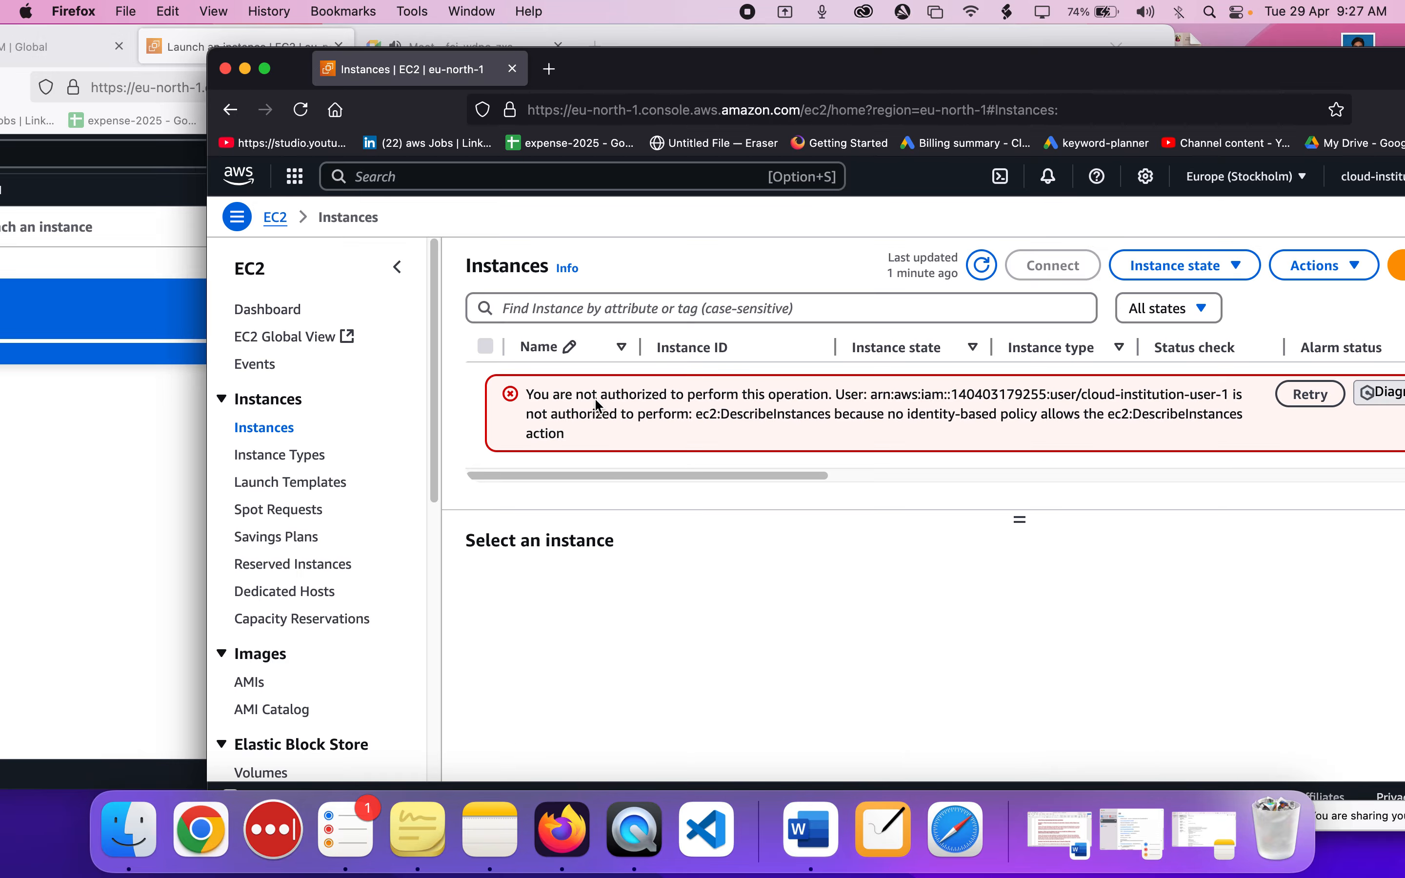
Bring the administrator's browser window forward, move it into full view, and open the EC2 Instances list.
{"action": "left_click", "coordinate": [3, 495]}
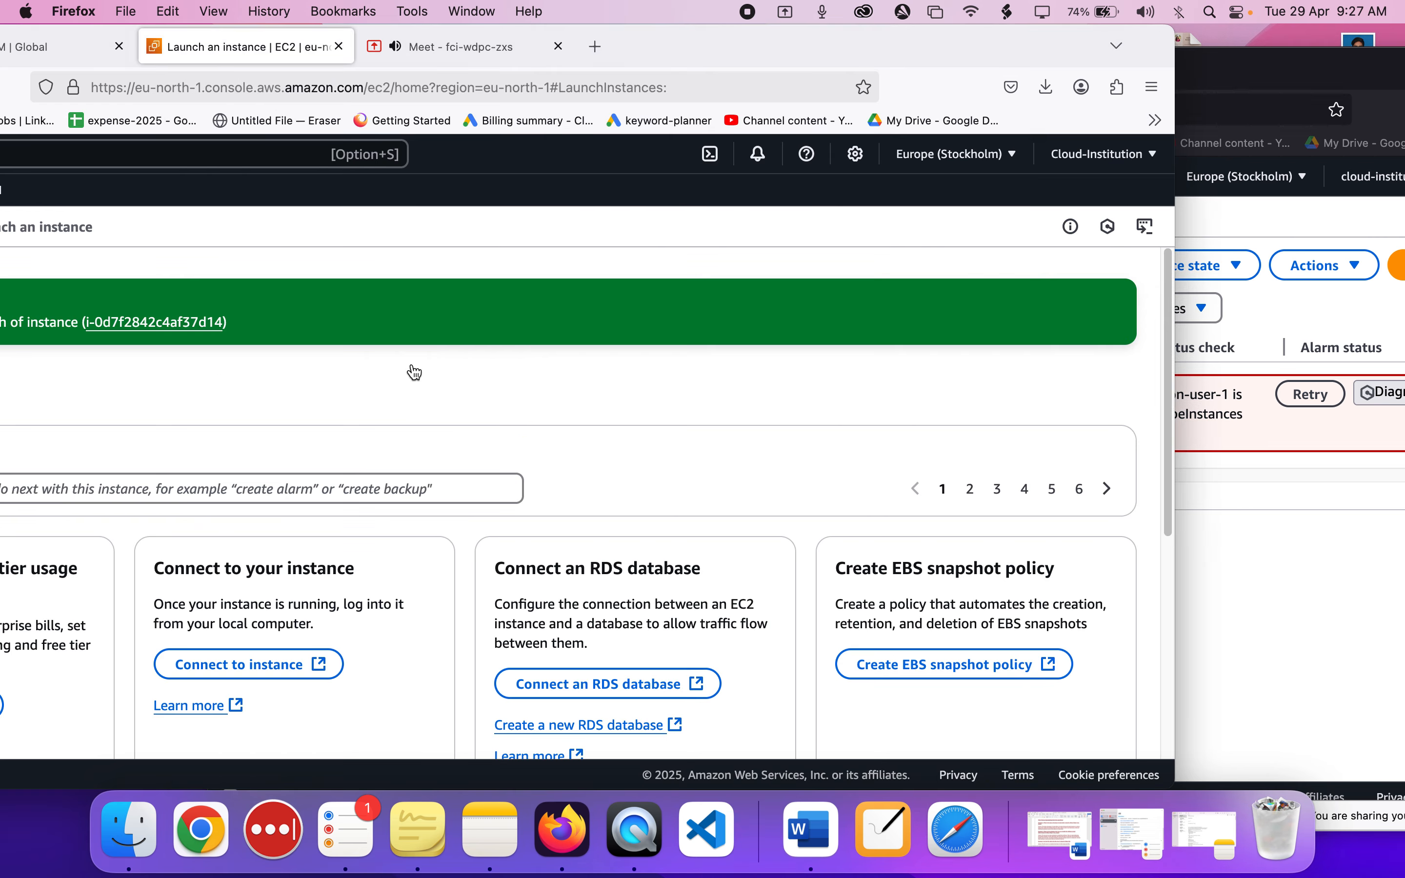
{"action": "left_click_drag", "start_coordinate": [779, 30], "coordinate": [880, 31]}
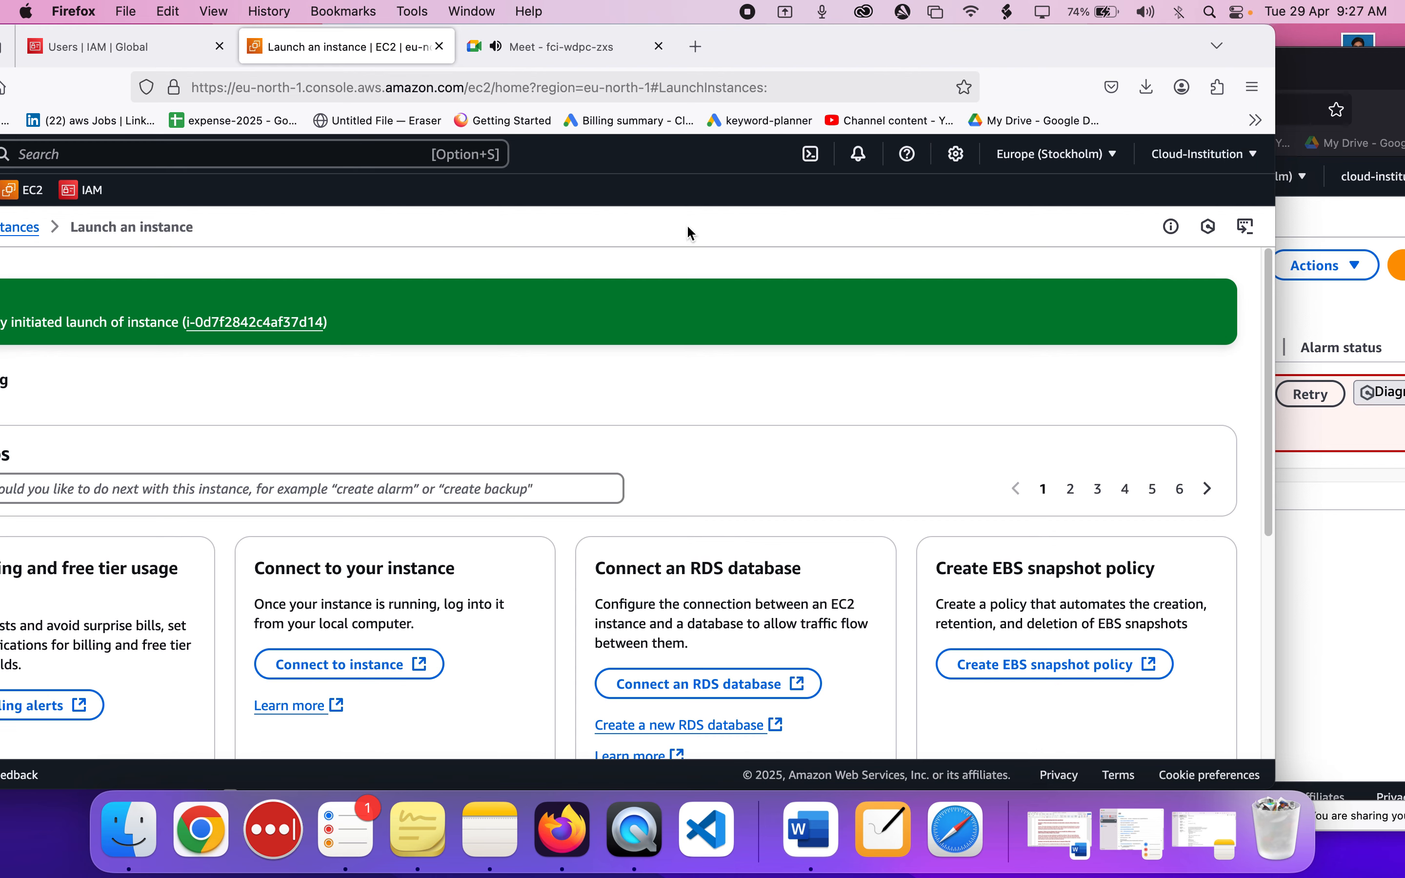
{"action": "double_click", "coordinate": [885, 52]}
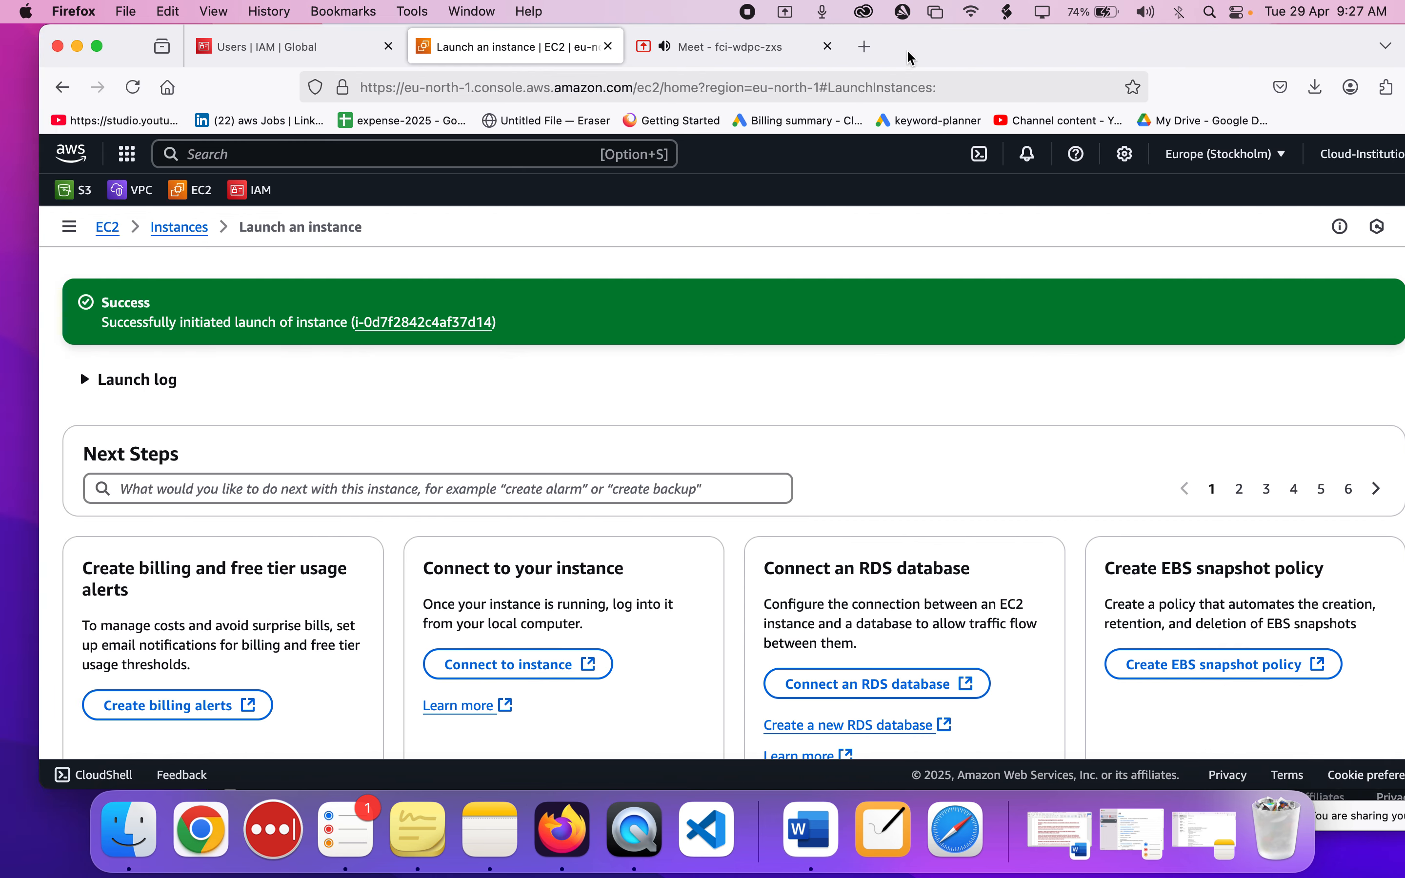
{"action": "left_click", "coordinate": [201, 231]}
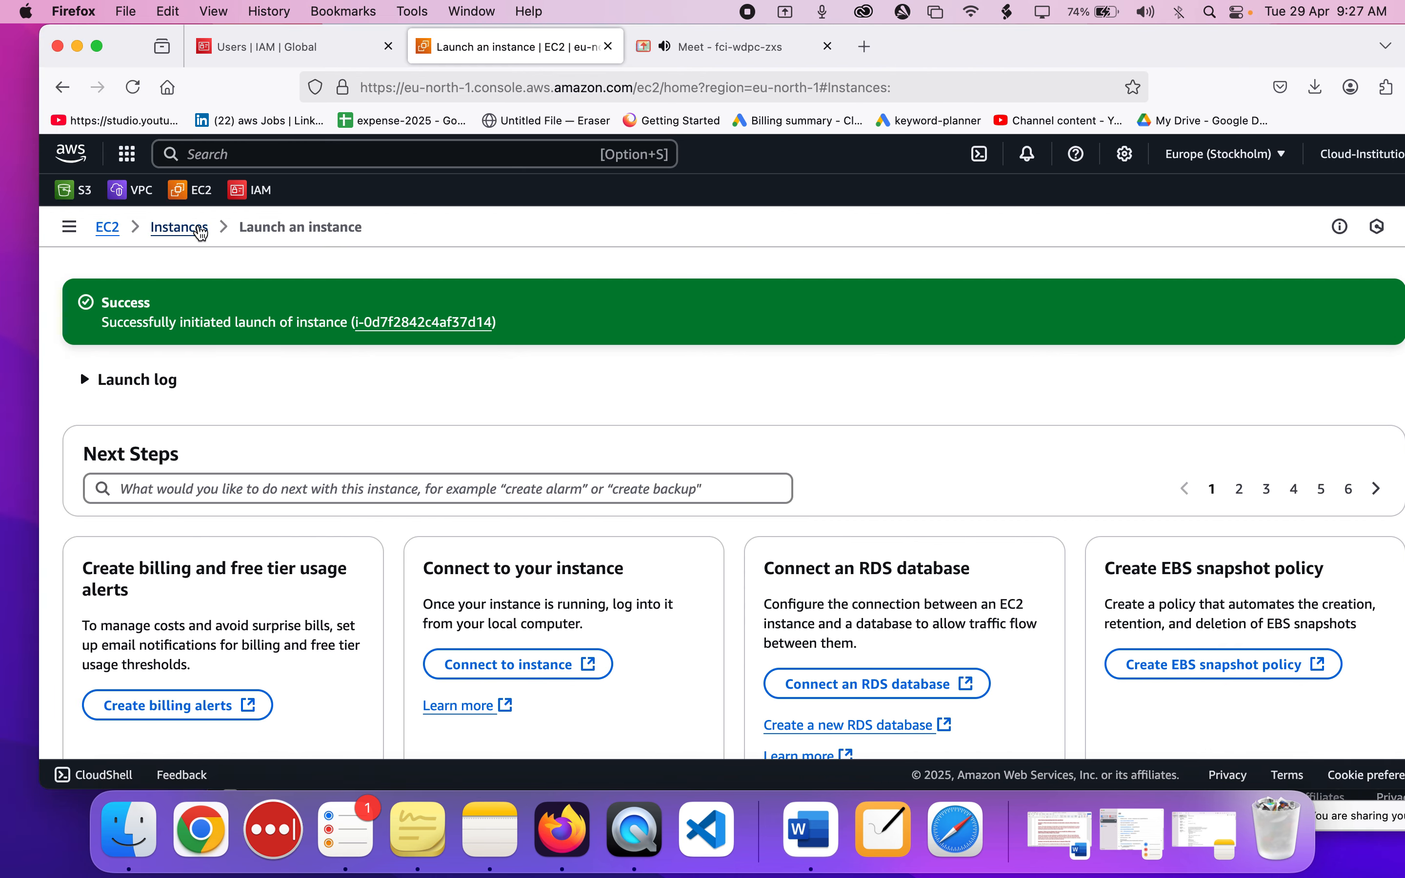
{"action": "left_click", "coordinate": [200, 232]}
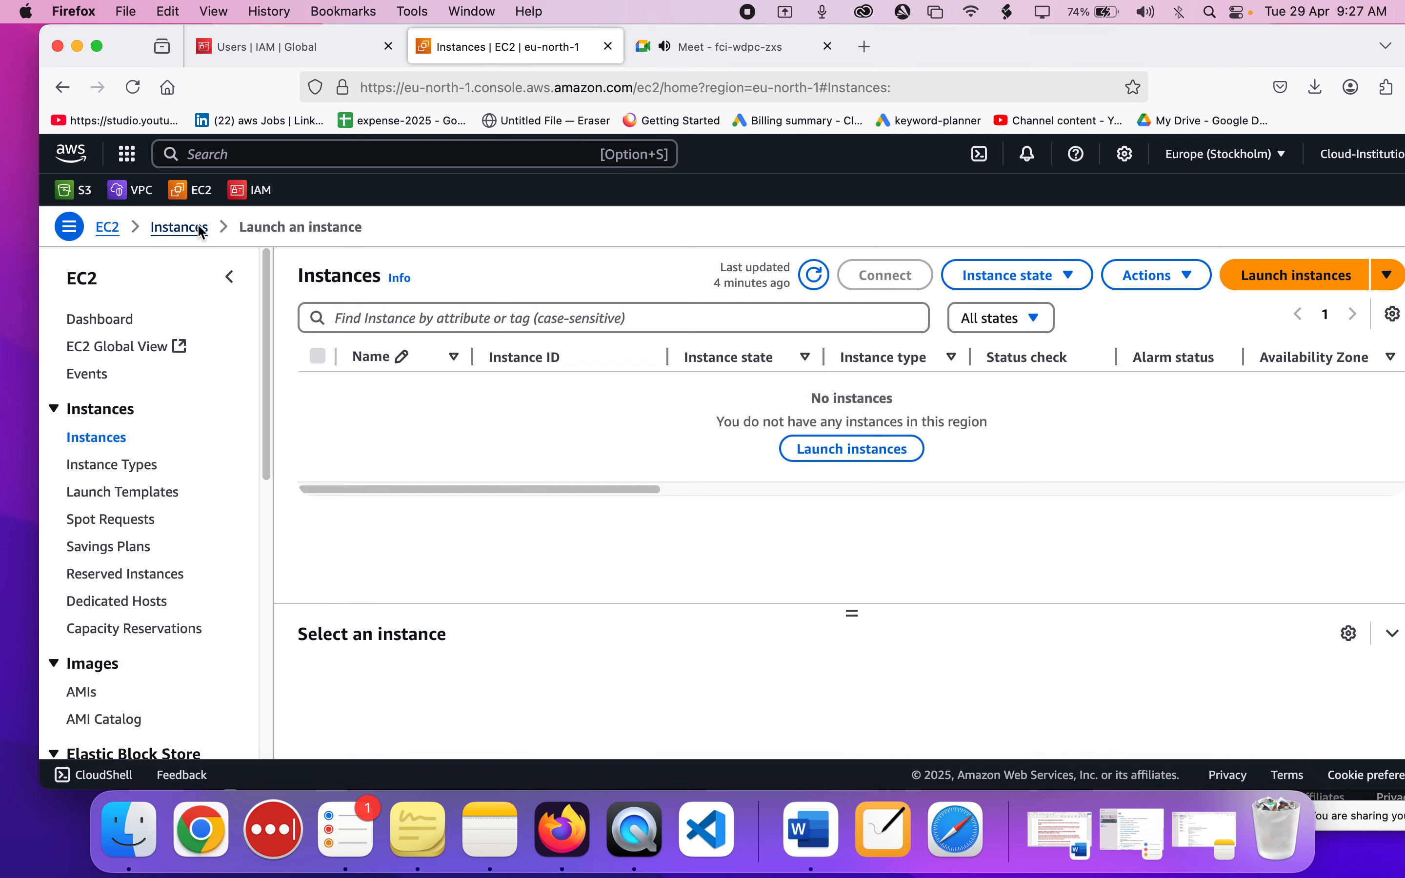
Show the administrator's IAM Users list, and arrange its window beside cloud-institution-user-1's private window.
{"action": "left_click", "coordinate": [321, 46]}
{"action": "left_click_drag", "start_coordinate": [996, 58], "coordinate": [630, 61]}
{"action": "left_click", "coordinate": [1142, 445]}
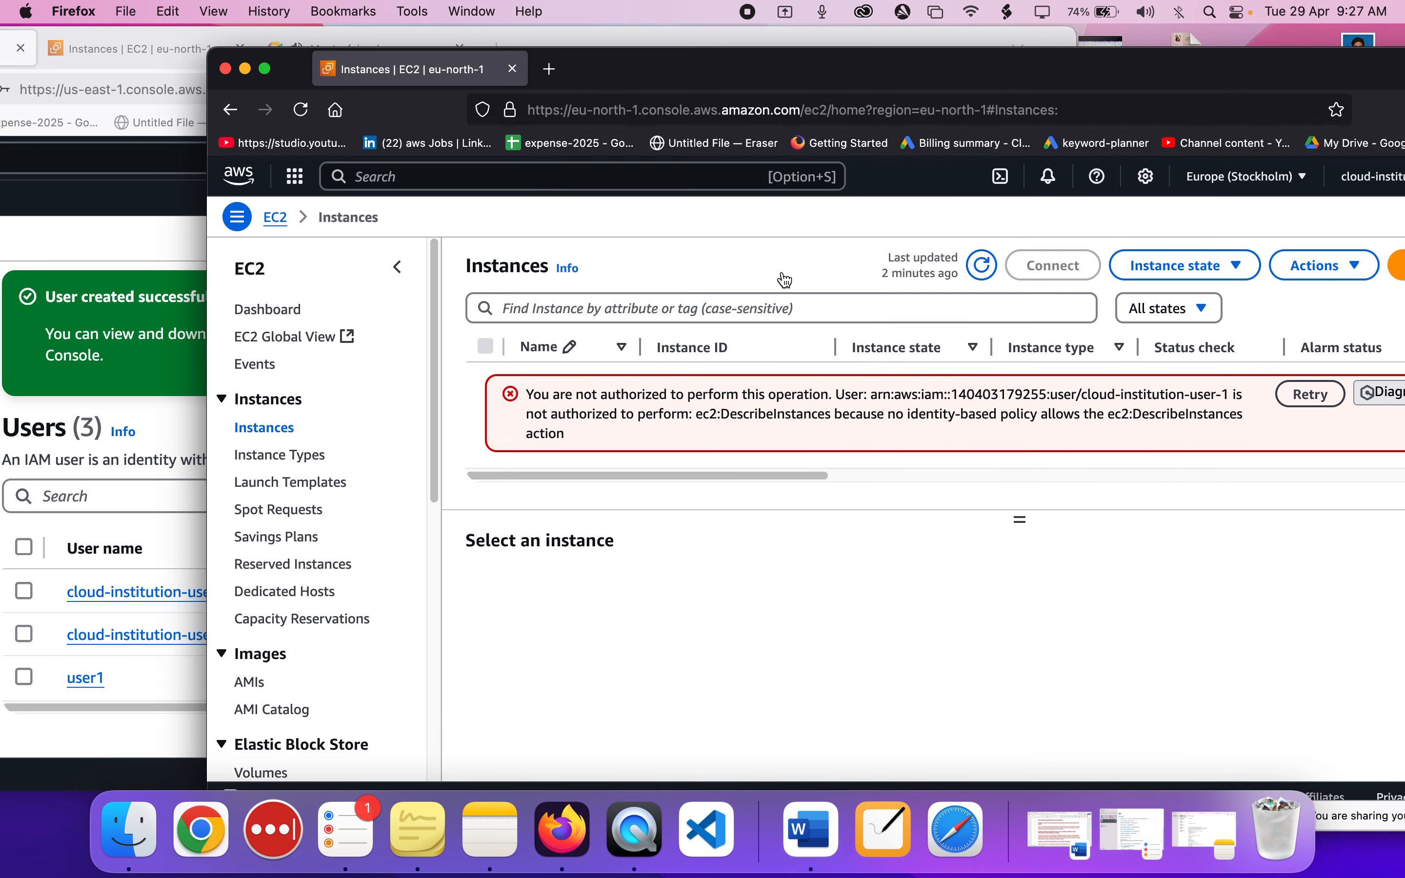
{"action": "left_click", "coordinate": [758, 68]}
{"action": "left_click_drag", "start_coordinate": [758, 68], "coordinate": [940, 68]}
{"action": "left_click", "coordinate": [426, 249]}
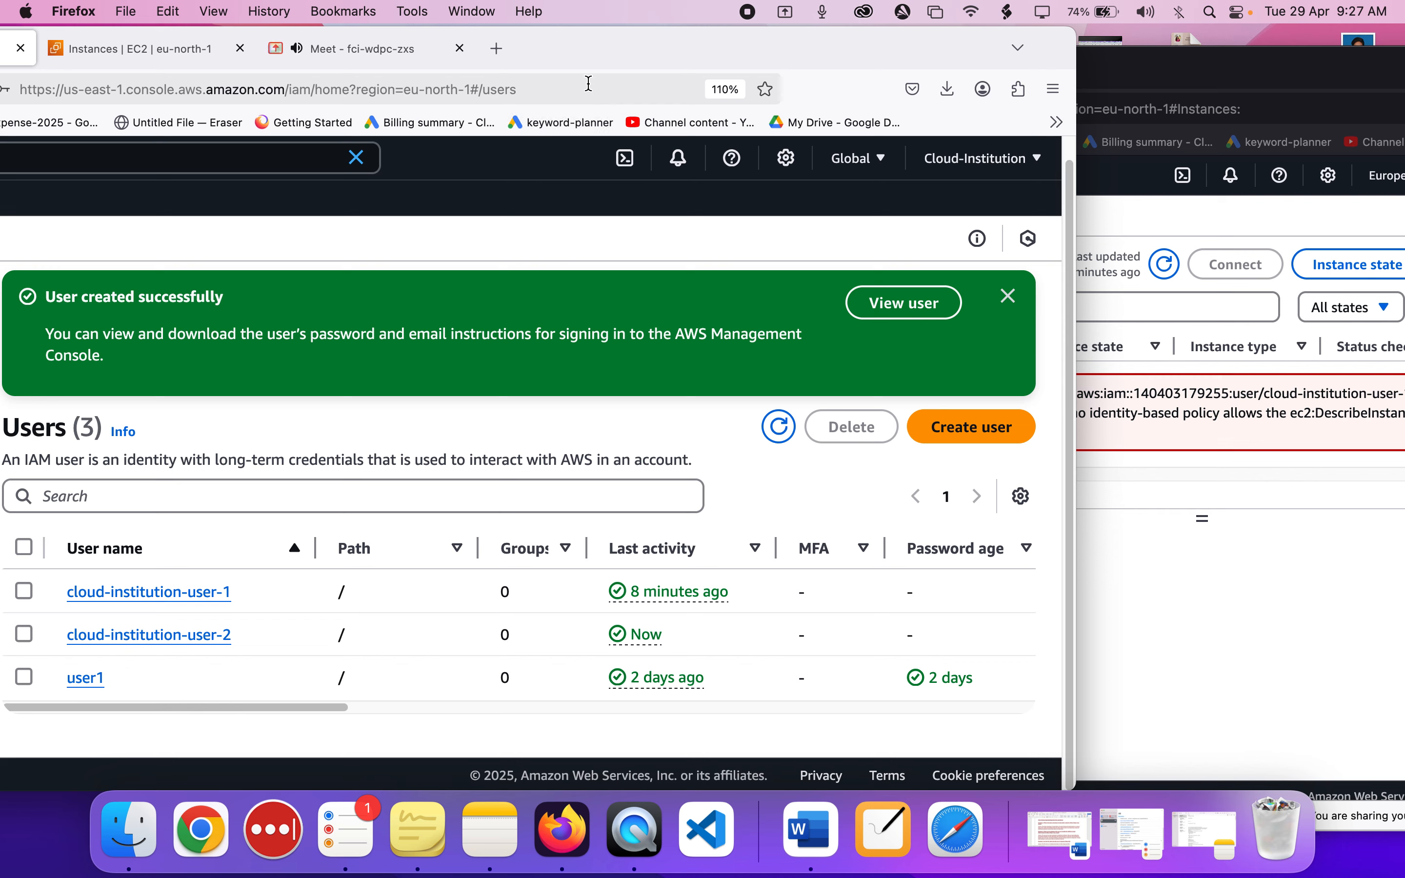
{"action": "left_click_drag", "start_coordinate": [575, 54], "coordinate": [820, 51]}
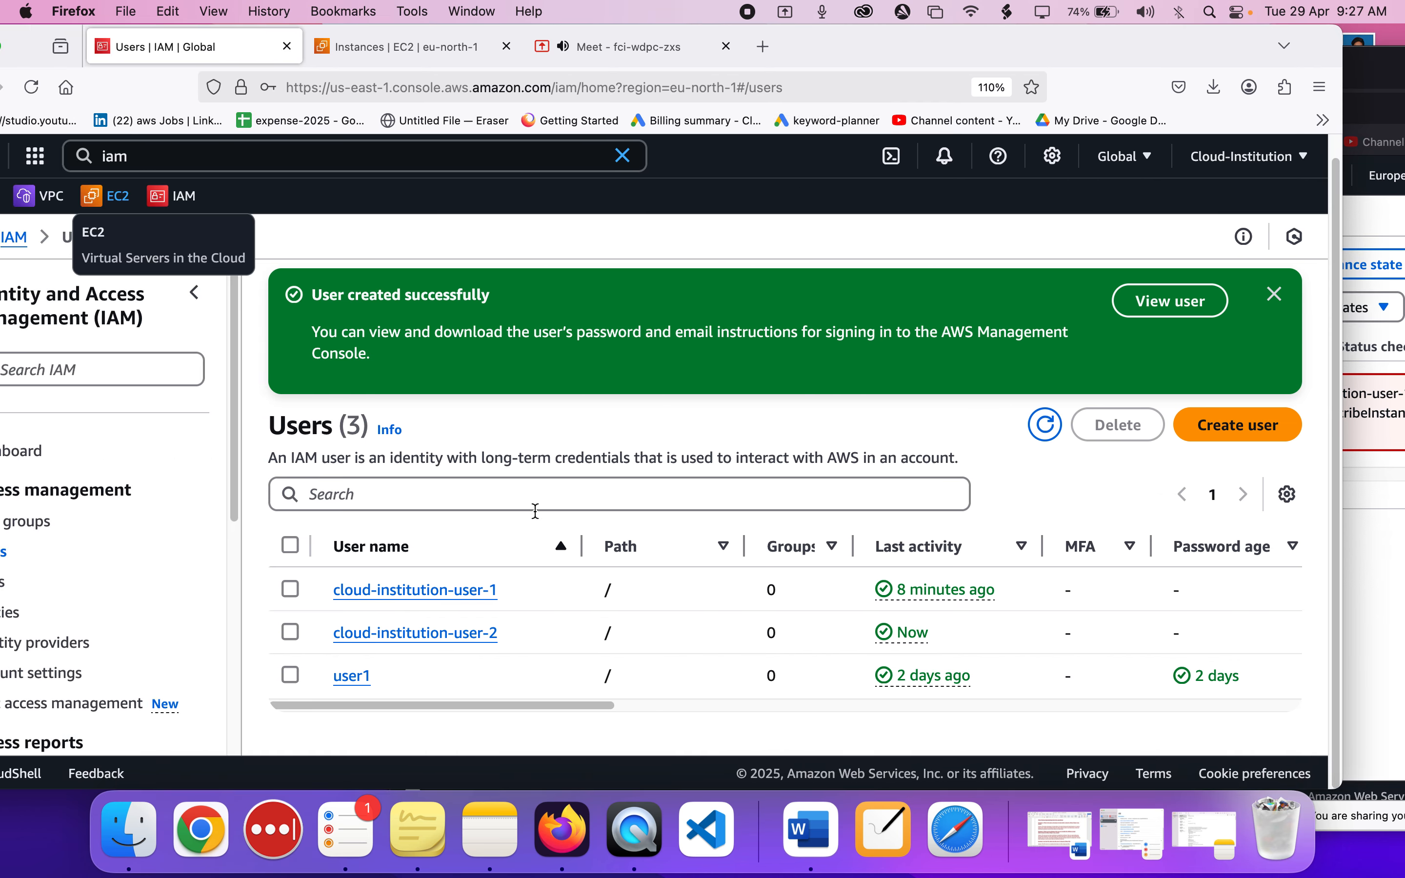
Open cloud-institution-user-1's details and start adding permissions to the user.
{"action": "left_click", "coordinate": [416, 593]}
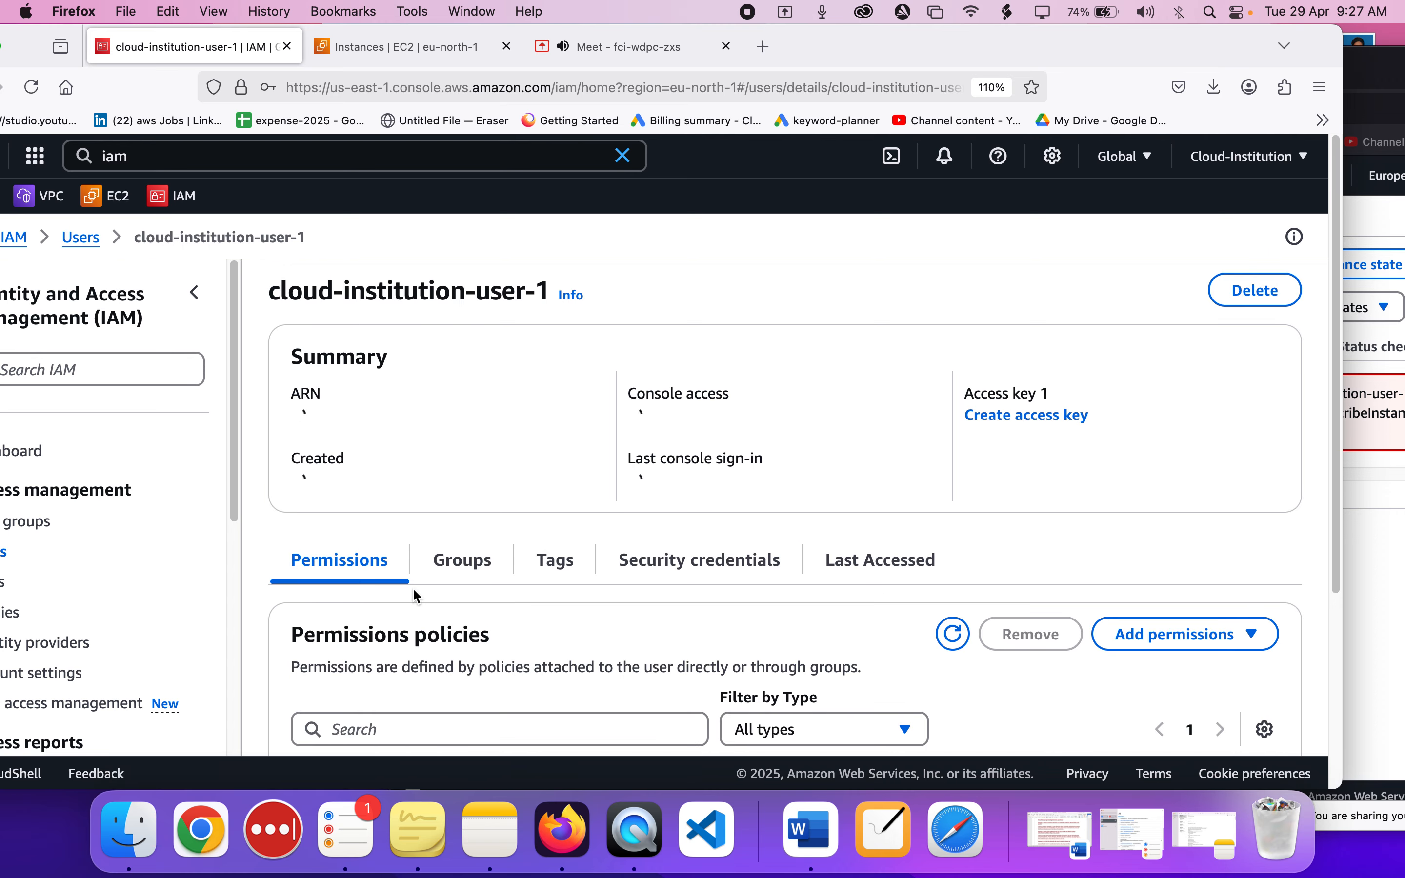
{"action": "scroll", "coordinate": [413, 591], "scroll_direction": "down", "scroll_amount": 5}
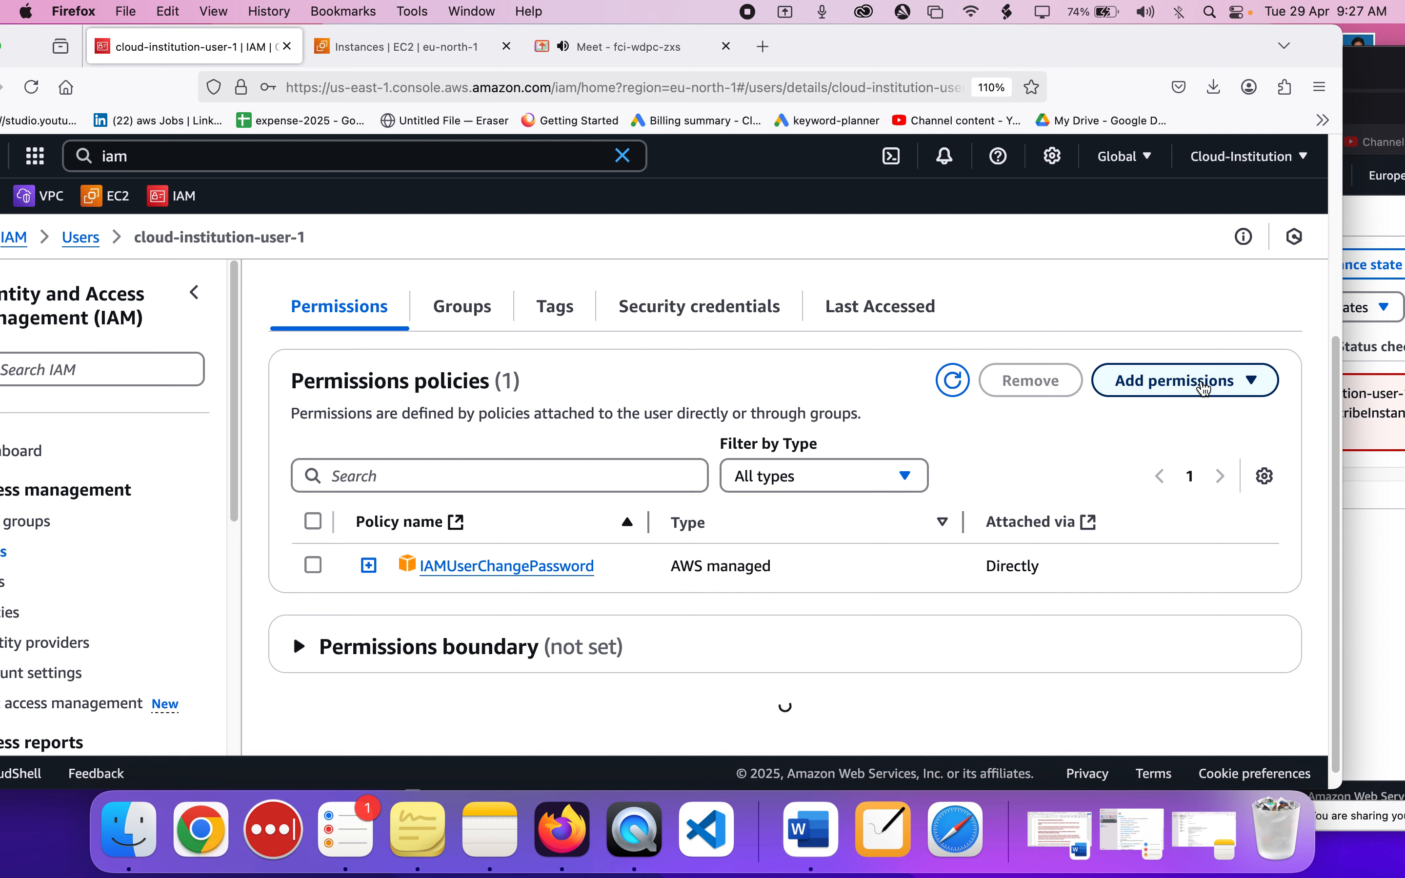
{"action": "left_click", "coordinate": [1205, 388]}
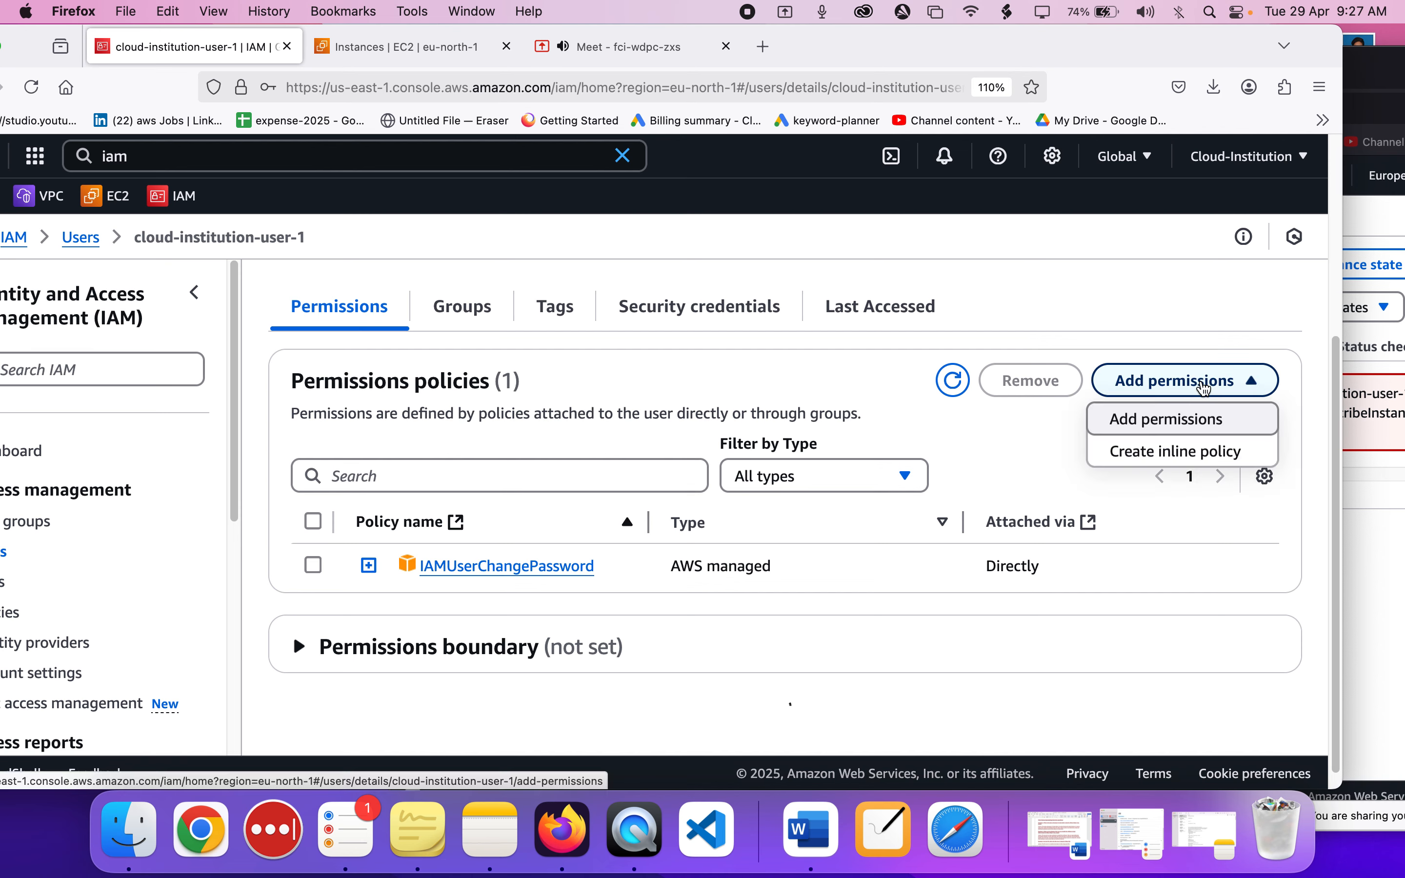
{"action": "left_click", "coordinate": [1135, 419]}
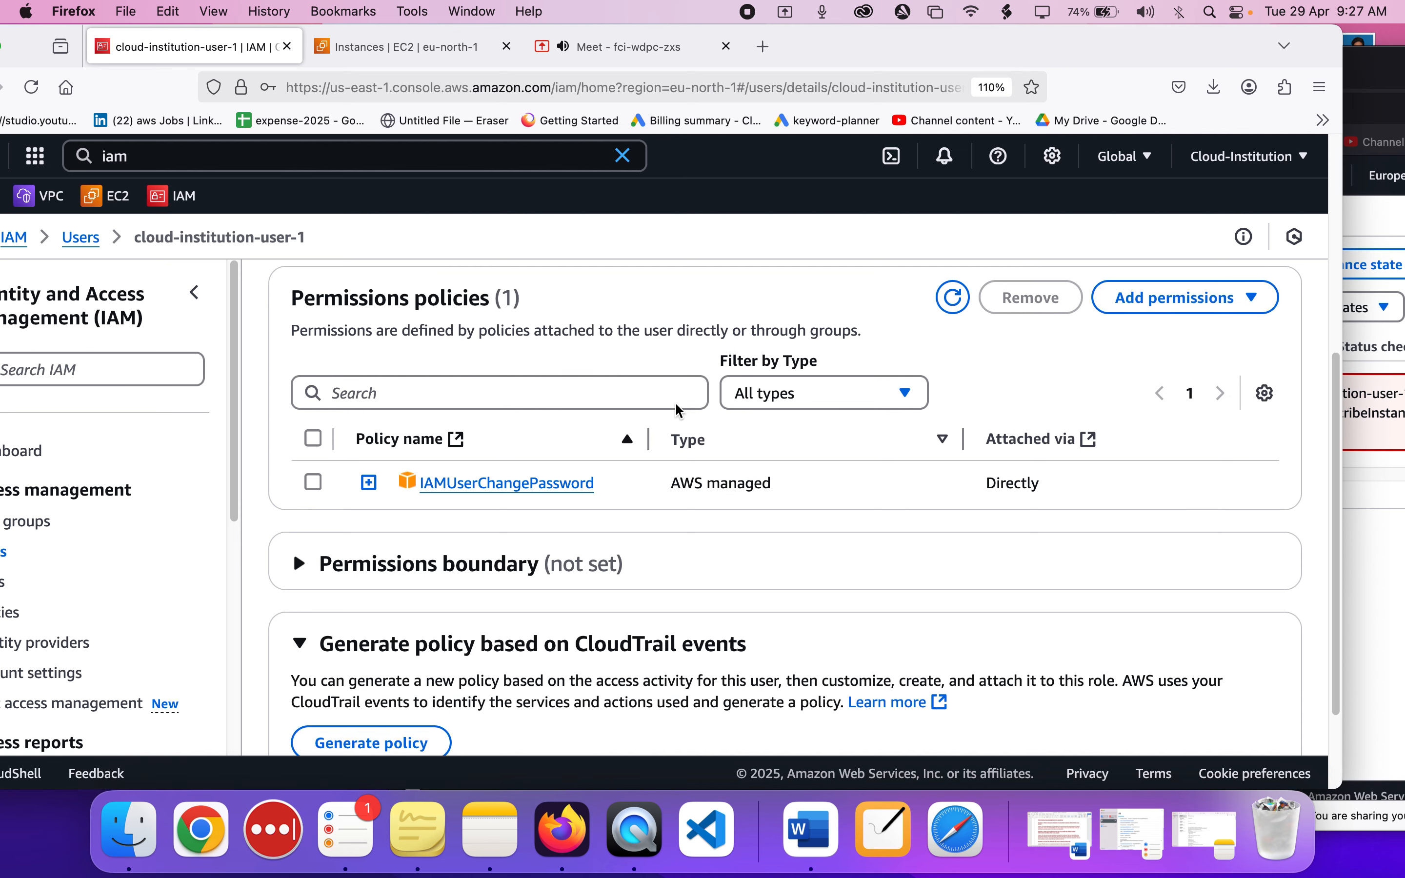
{"action": "scroll", "coordinate": [680, 410], "scroll_direction": "down", "scroll_amount": 2}
{"action": "scroll", "coordinate": [679, 410], "scroll_direction": "down", "scroll_amount": 1}
{"action": "scroll", "coordinate": [680, 410], "scroll_direction": "up", "scroll_amount": 3}
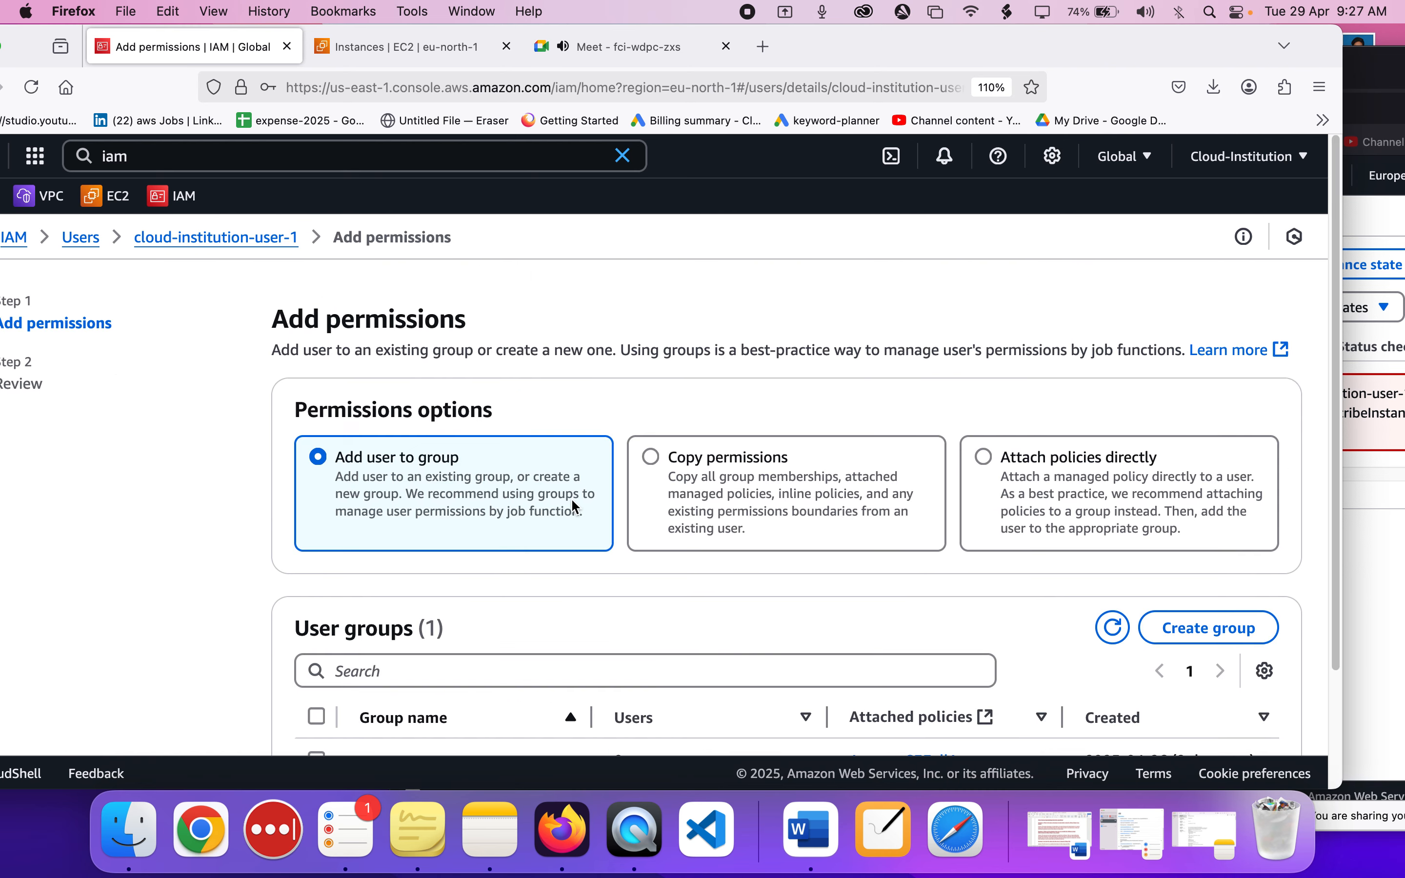
Choose to attach policies directly to cloud-institution-user-1 and bring the list of permissions policies into view.
{"action": "scroll", "coordinate": [571, 498], "scroll_direction": "down", "scroll_amount": 2}
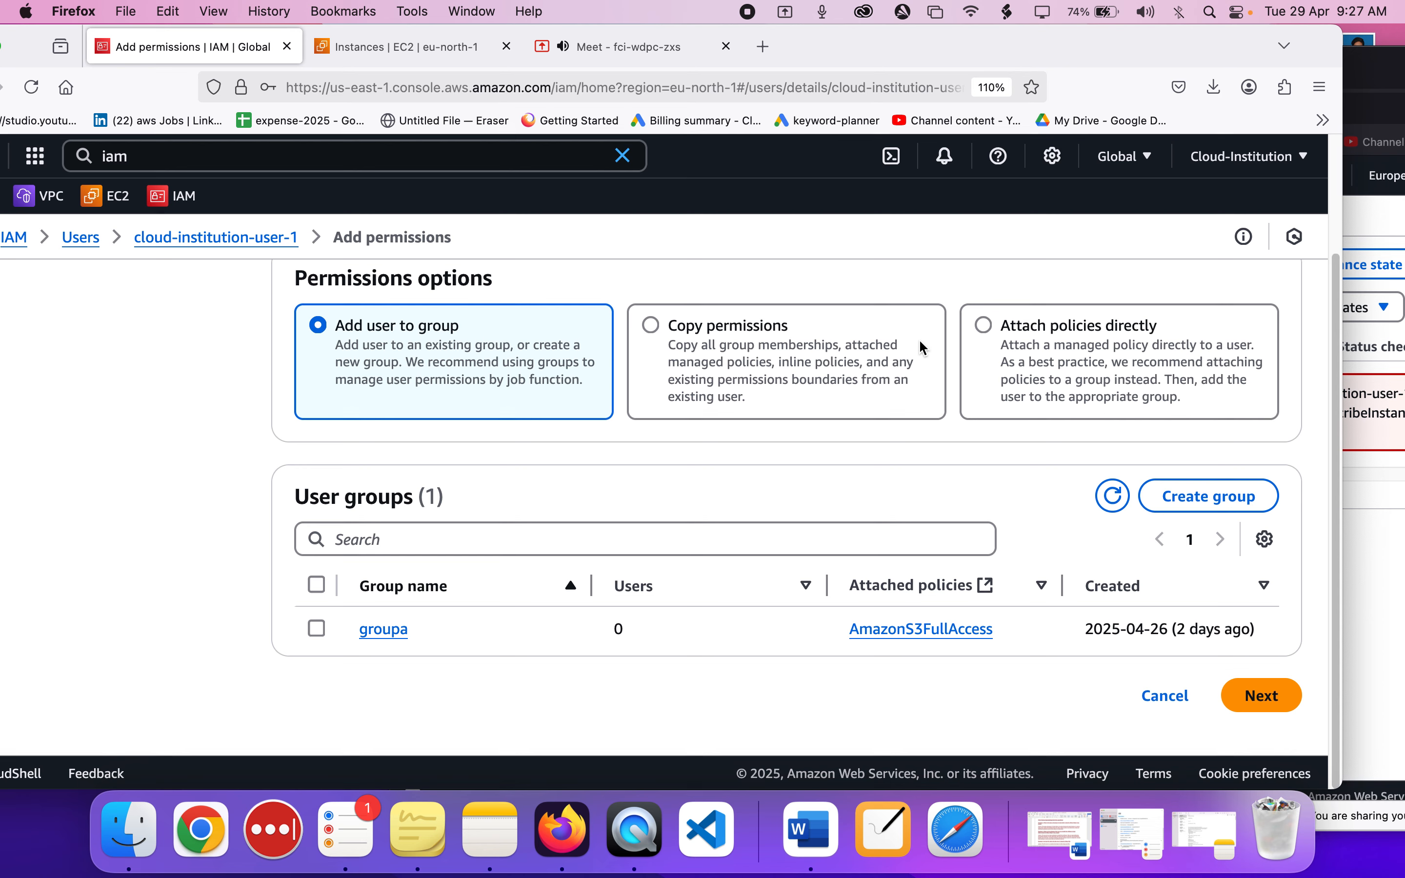
{"action": "left_click", "coordinate": [984, 325]}
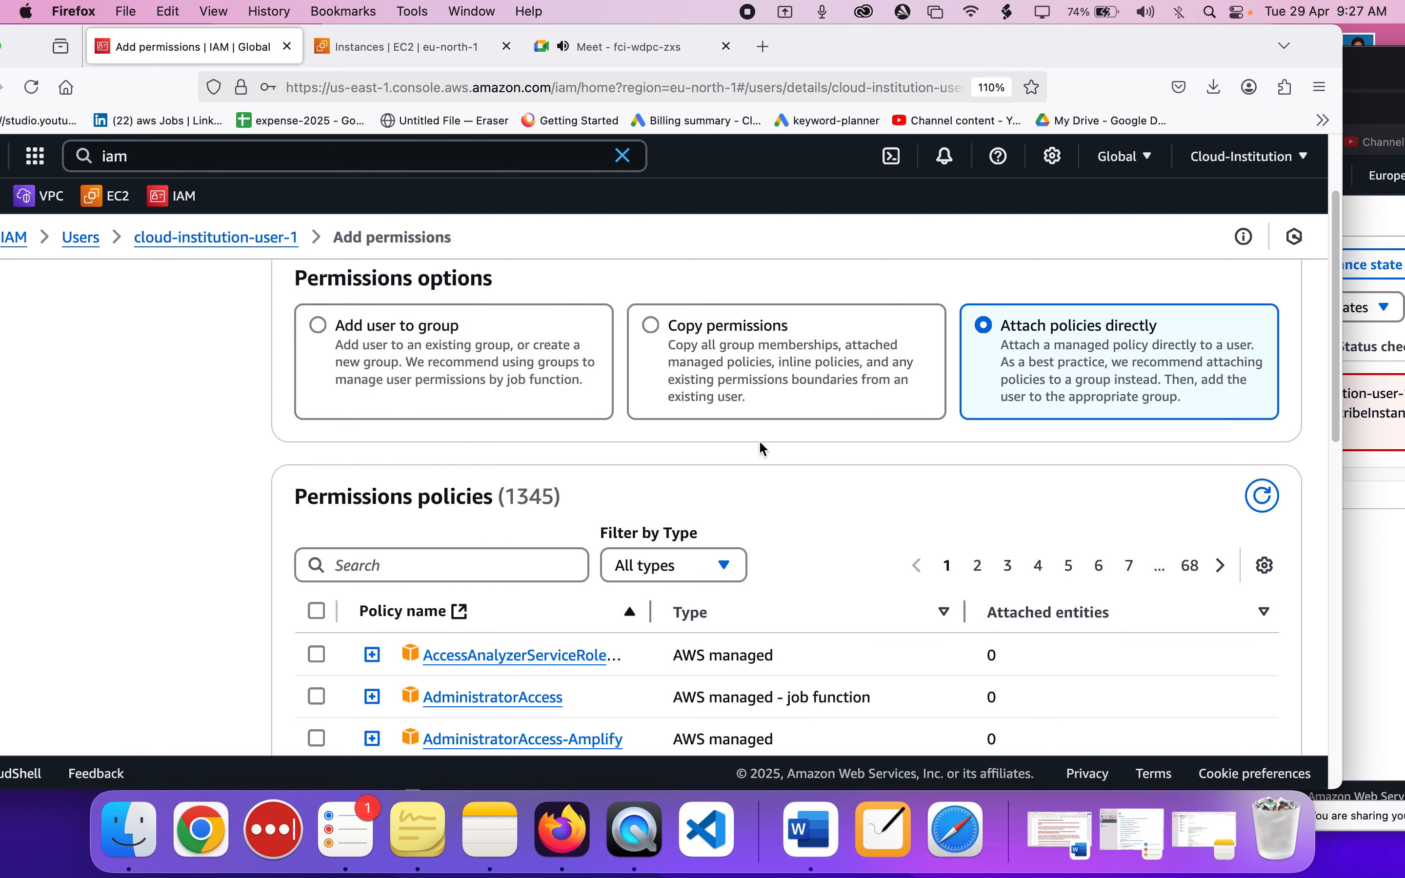
{"action": "scroll", "coordinate": [758, 439], "scroll_direction": "down", "scroll_amount": 2}
{"action": "scroll", "coordinate": [761, 447], "scroll_direction": "down", "scroll_amount": 1}
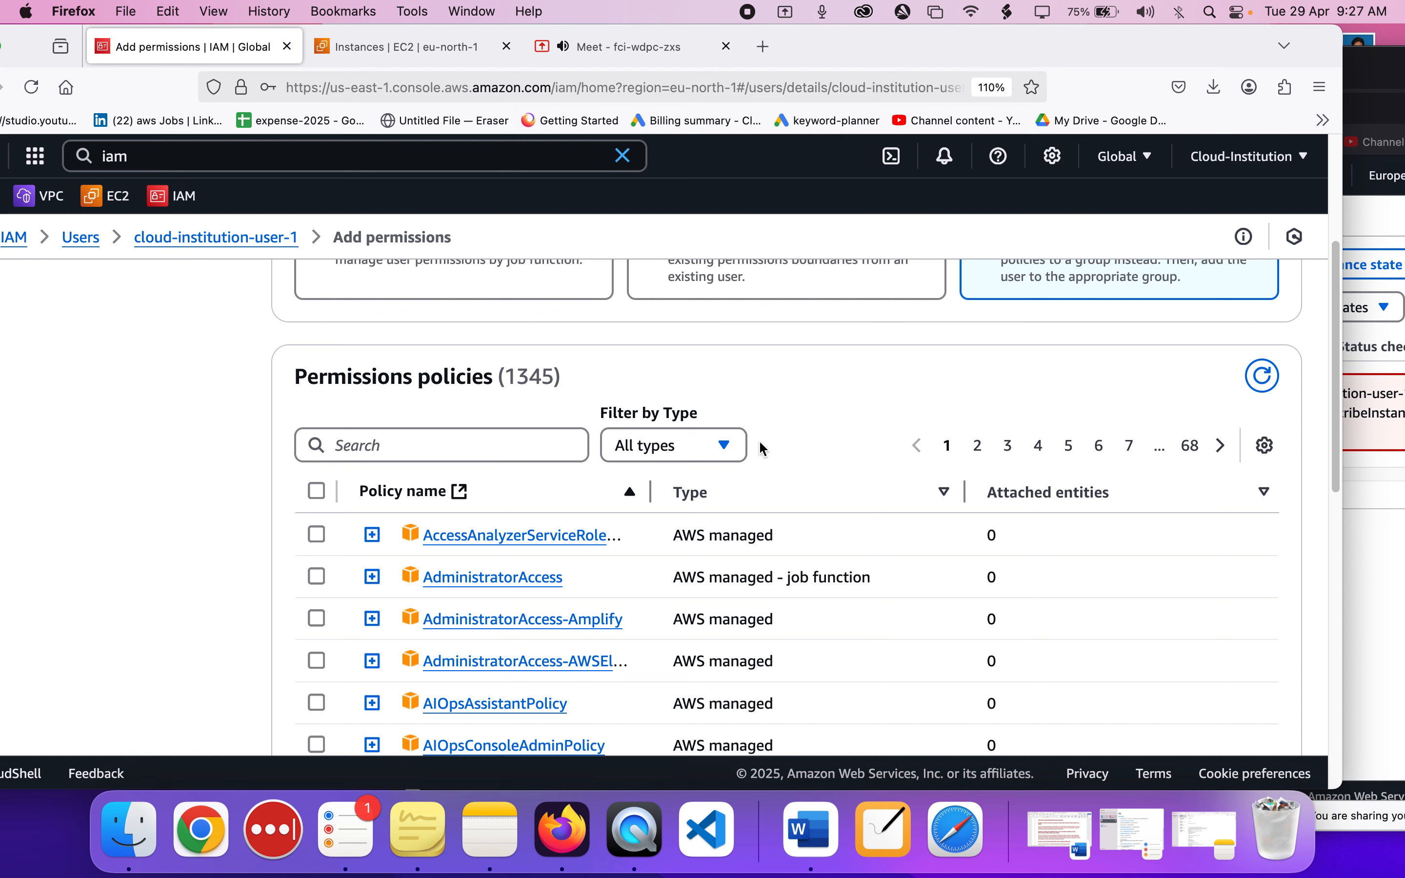
Search the permissions policies for "ec2ful", and check cloud-institution-user-1's Instances page before returning to the policy list.
{"action": "left_click", "coordinate": [436, 451]}
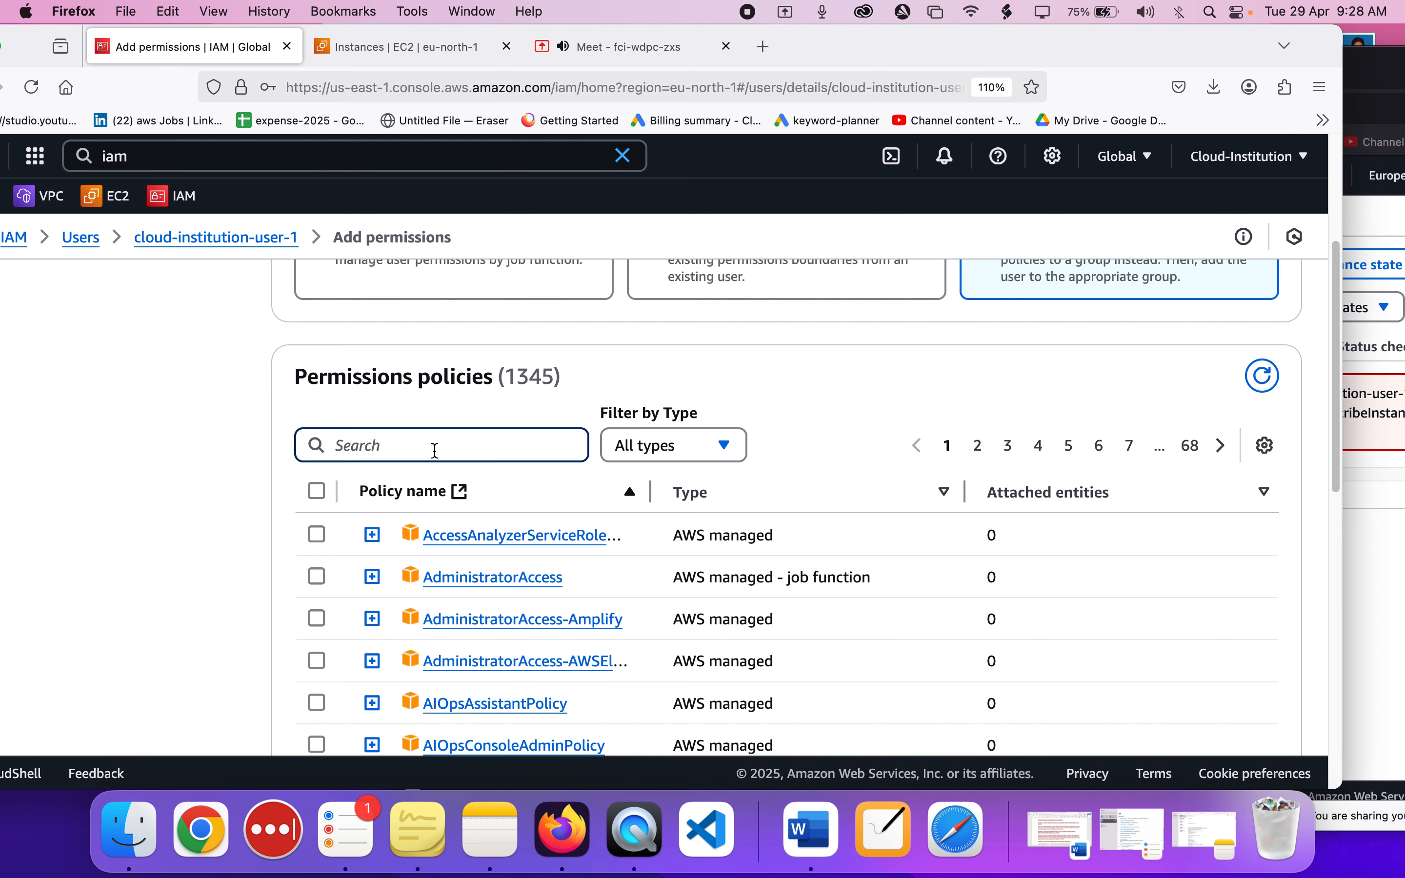
{"action": "type", "text": "ec2-full"}
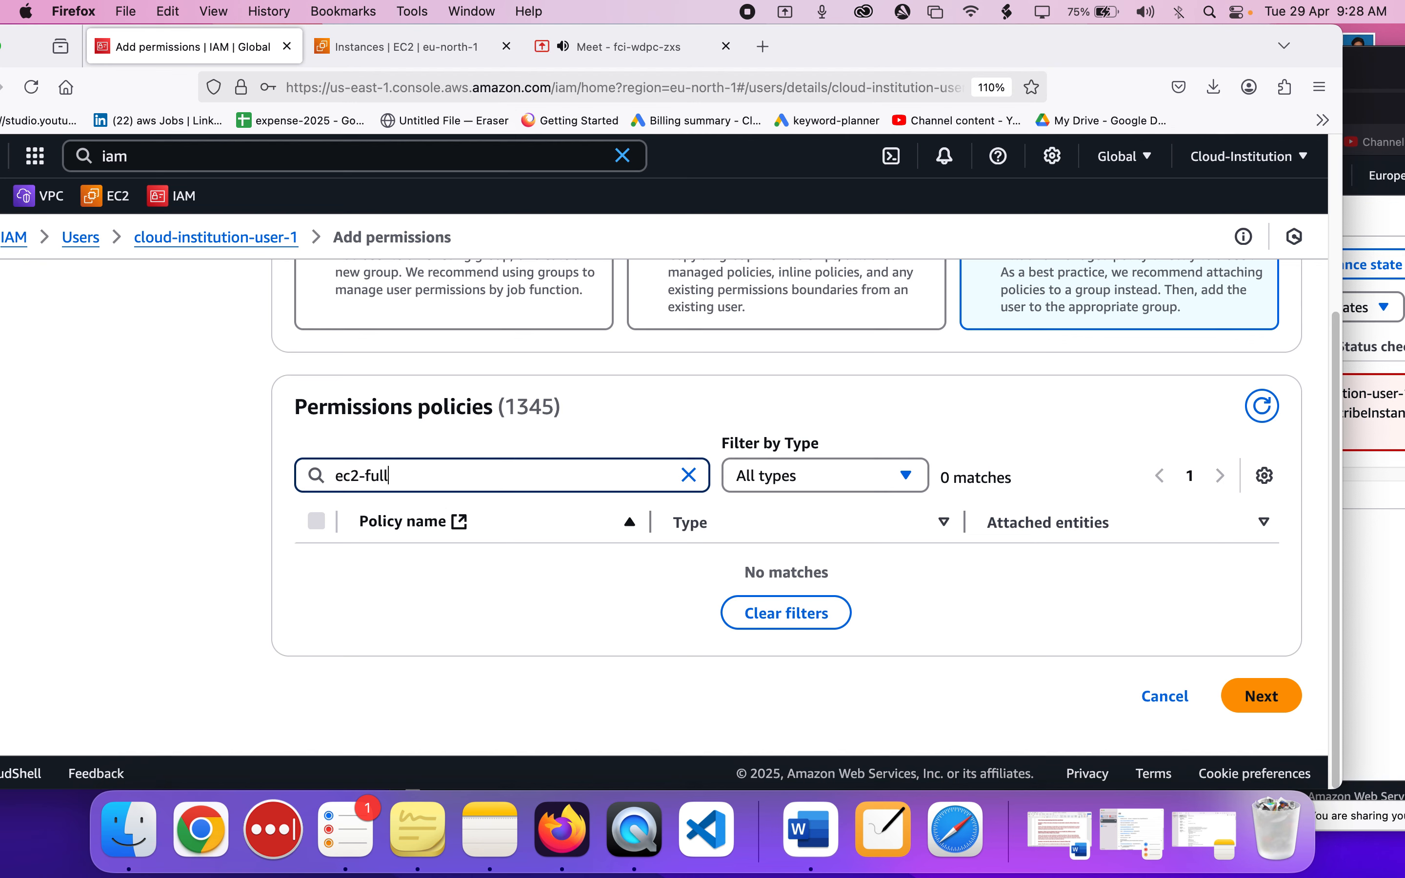
{"action": "key", "text": "BackSpace"}
{"action": "key", "text": "BackSpace"}
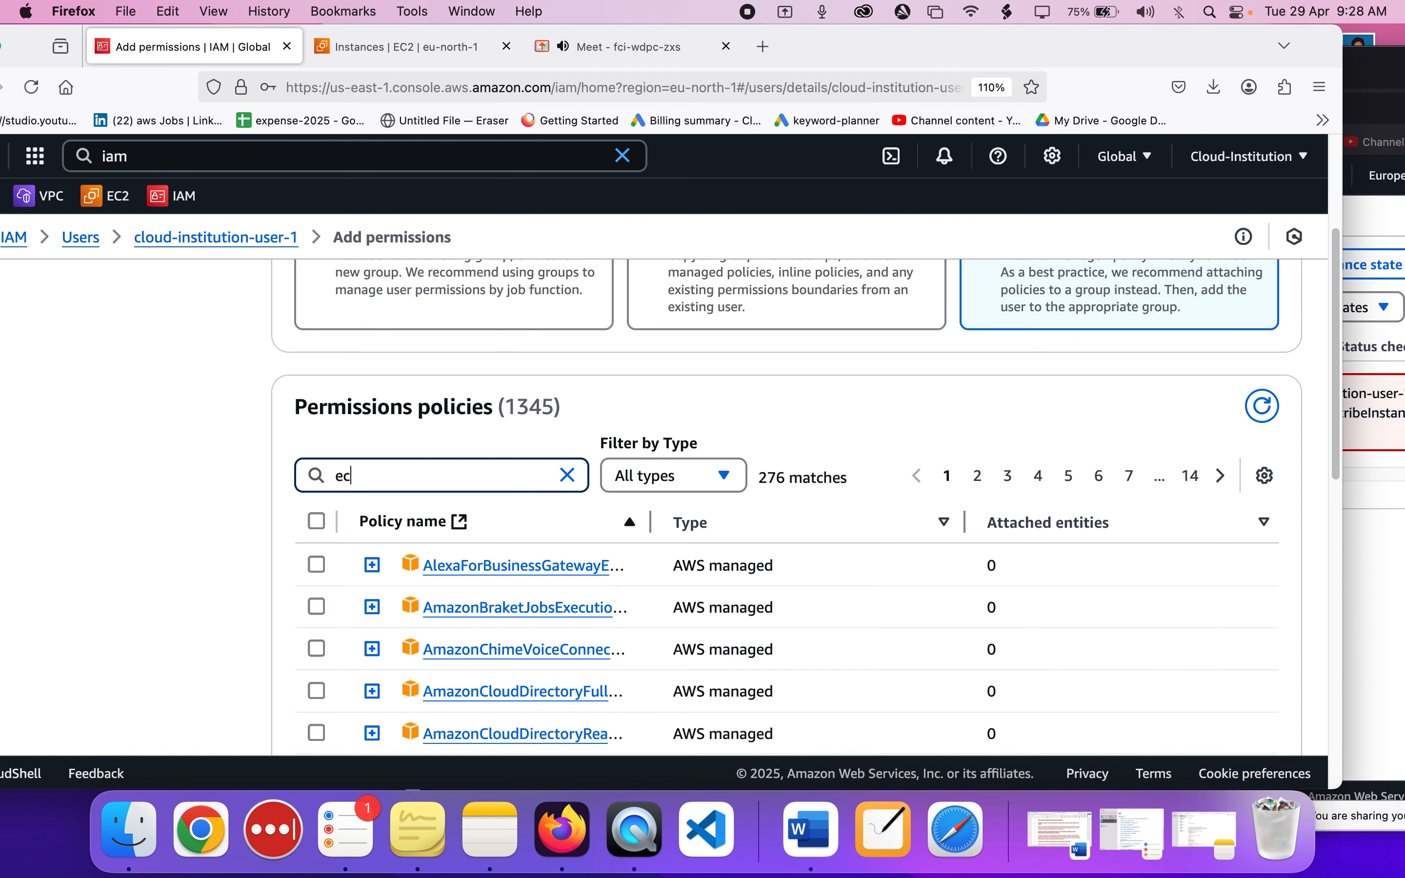
{"action": "type", "text": "2ful"}
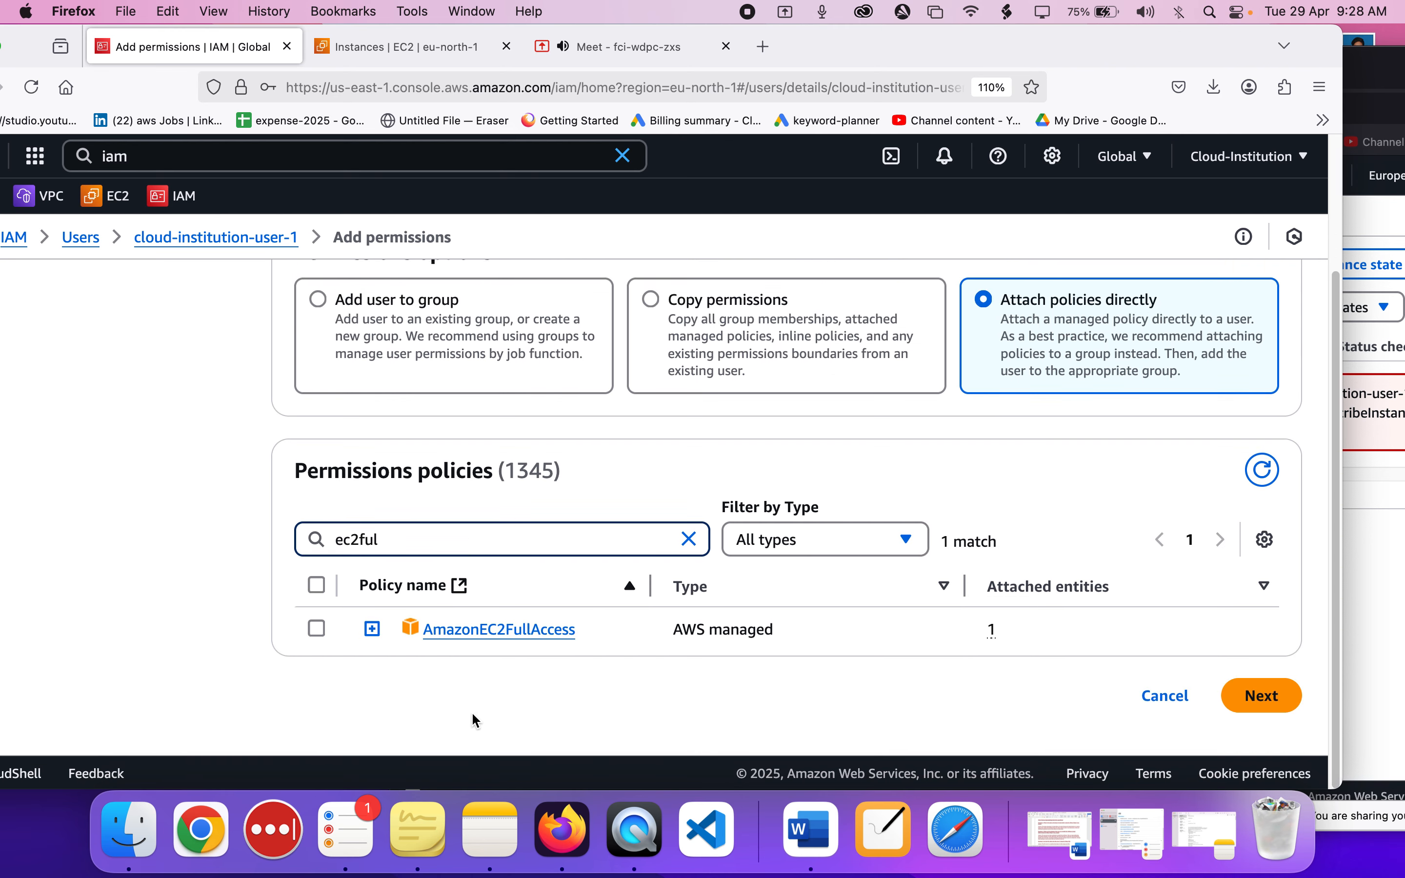
{"action": "left_click", "coordinate": [1374, 240]}
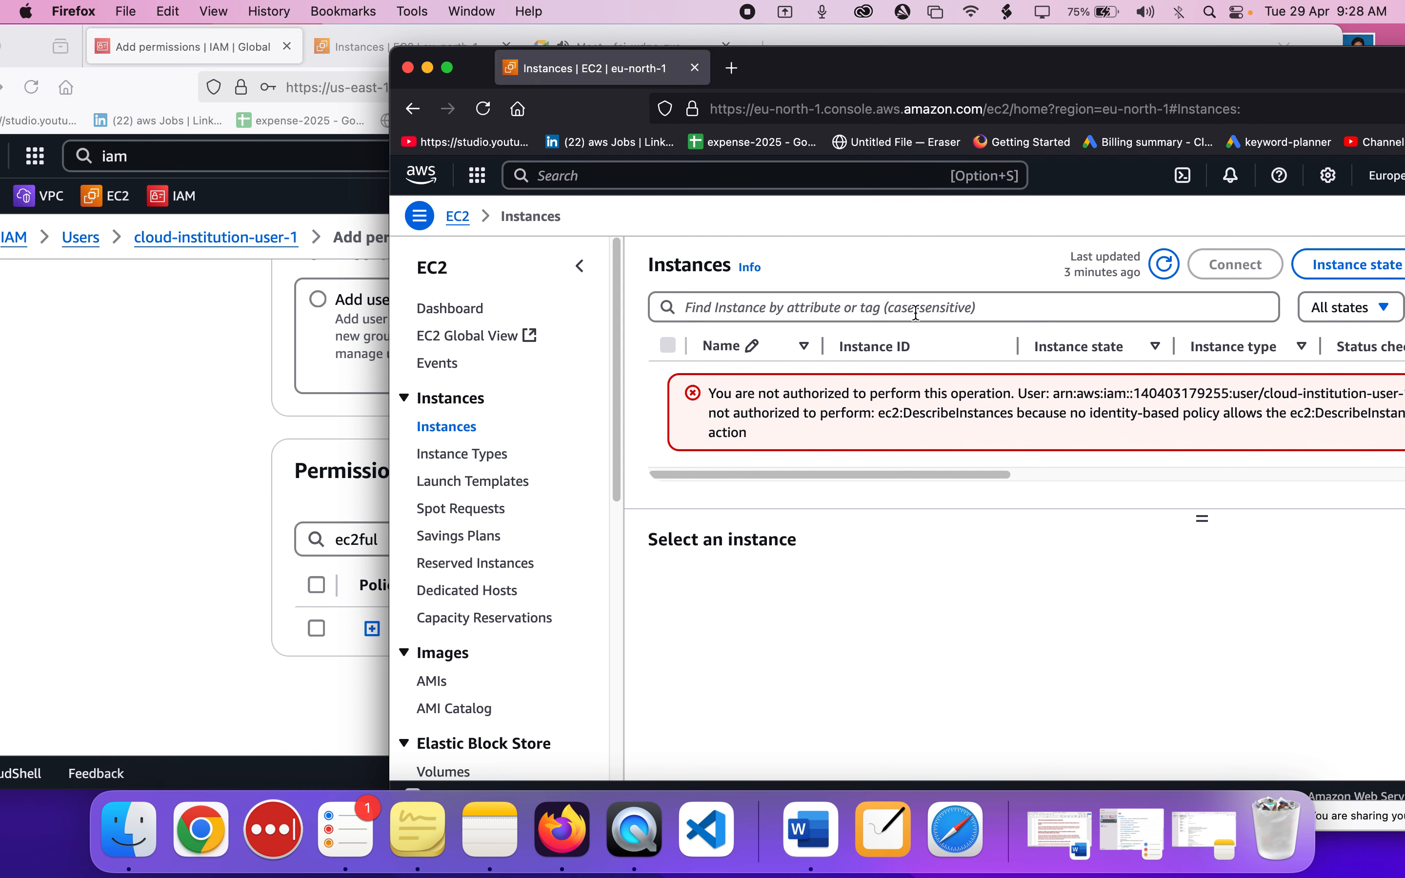
{"action": "left_click", "coordinate": [3, 614]}
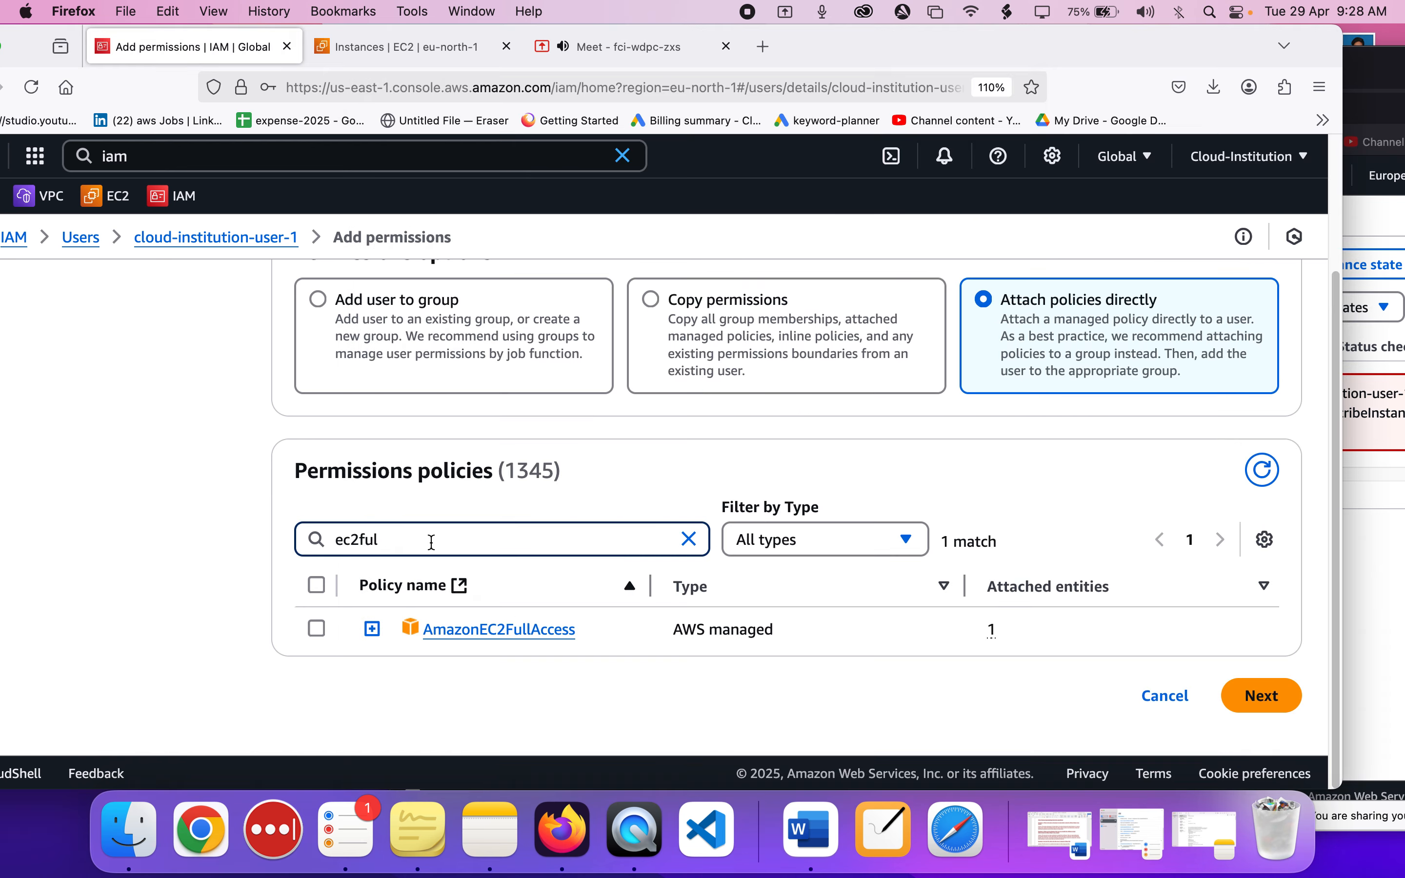
Filter the policies by "ec2rea" and add the AmazonEC2ReadOnlyAccess policy to cloud-institution-user-1.
{"action": "key", "text": "BackSpace"}
{"action": "key", "text": "BackSpace"}
{"action": "key", "text": "BackSpace"}
{"action": "type", "text": "rea"}
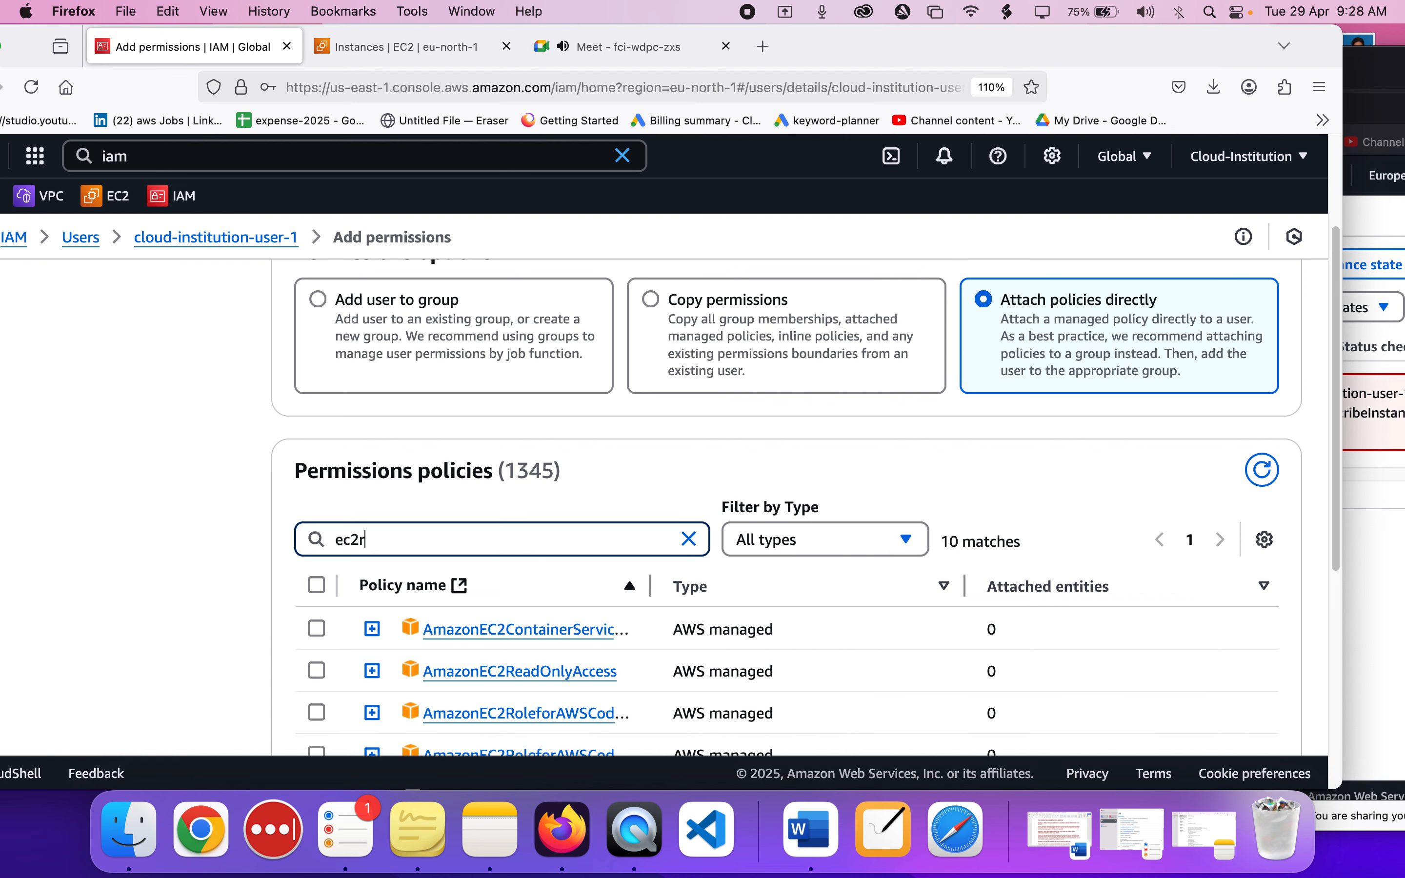
{"action": "left_click", "coordinate": [317, 628]}
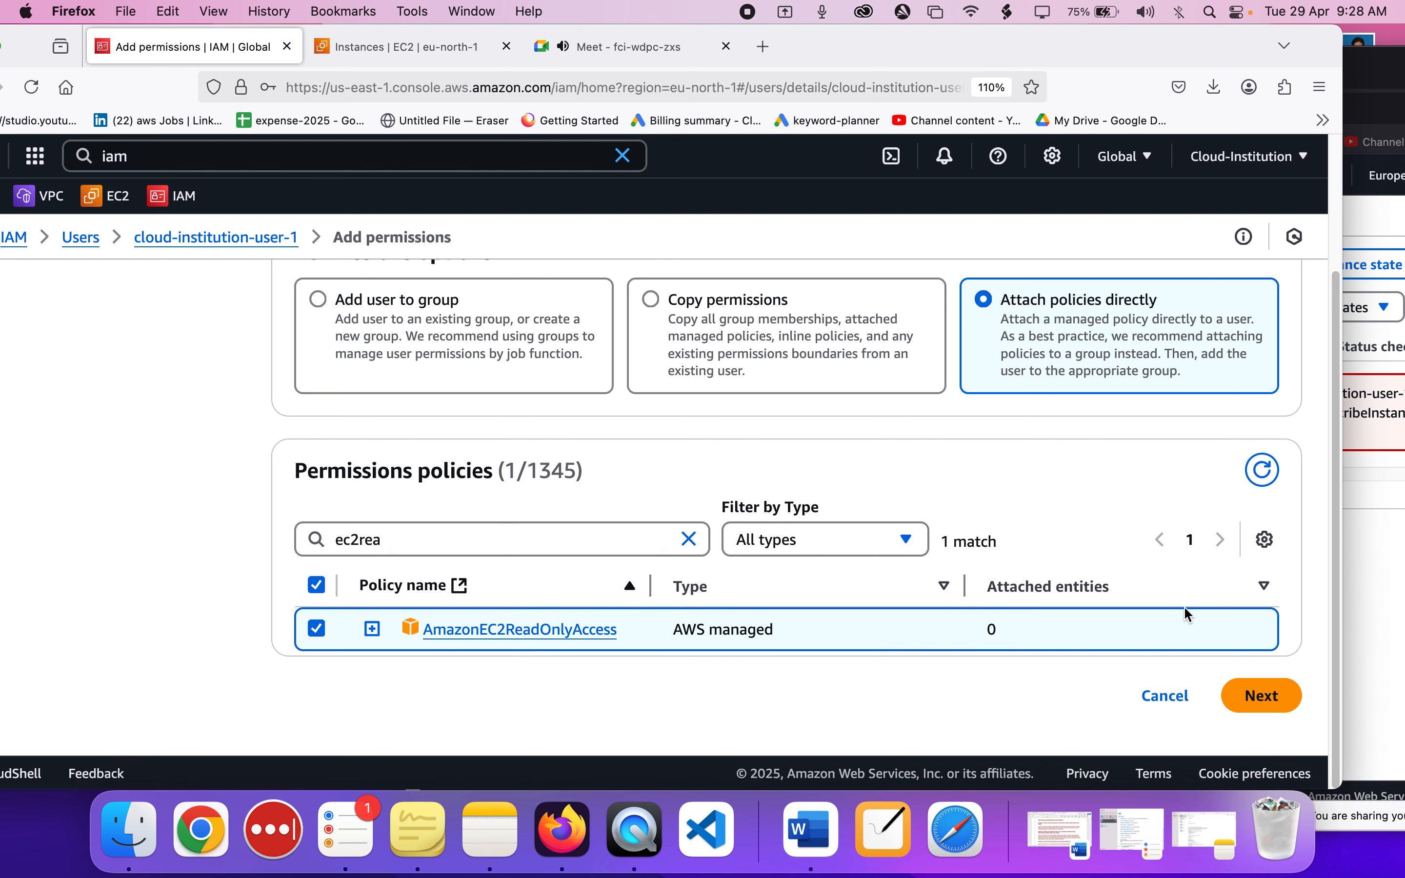
{"action": "left_click", "coordinate": [1251, 706]}
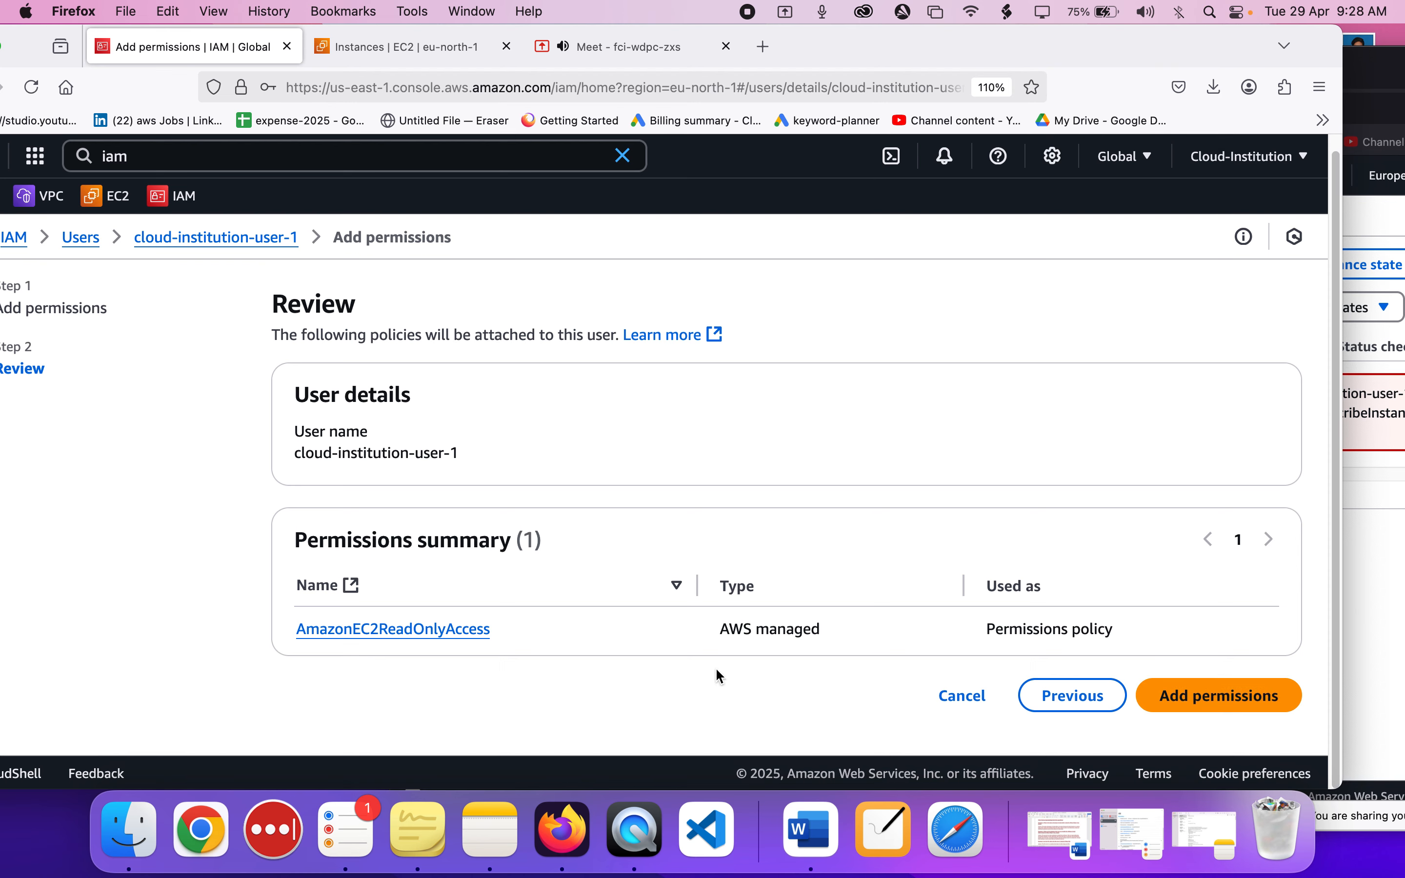
{"action": "left_click", "coordinate": [1184, 704]}
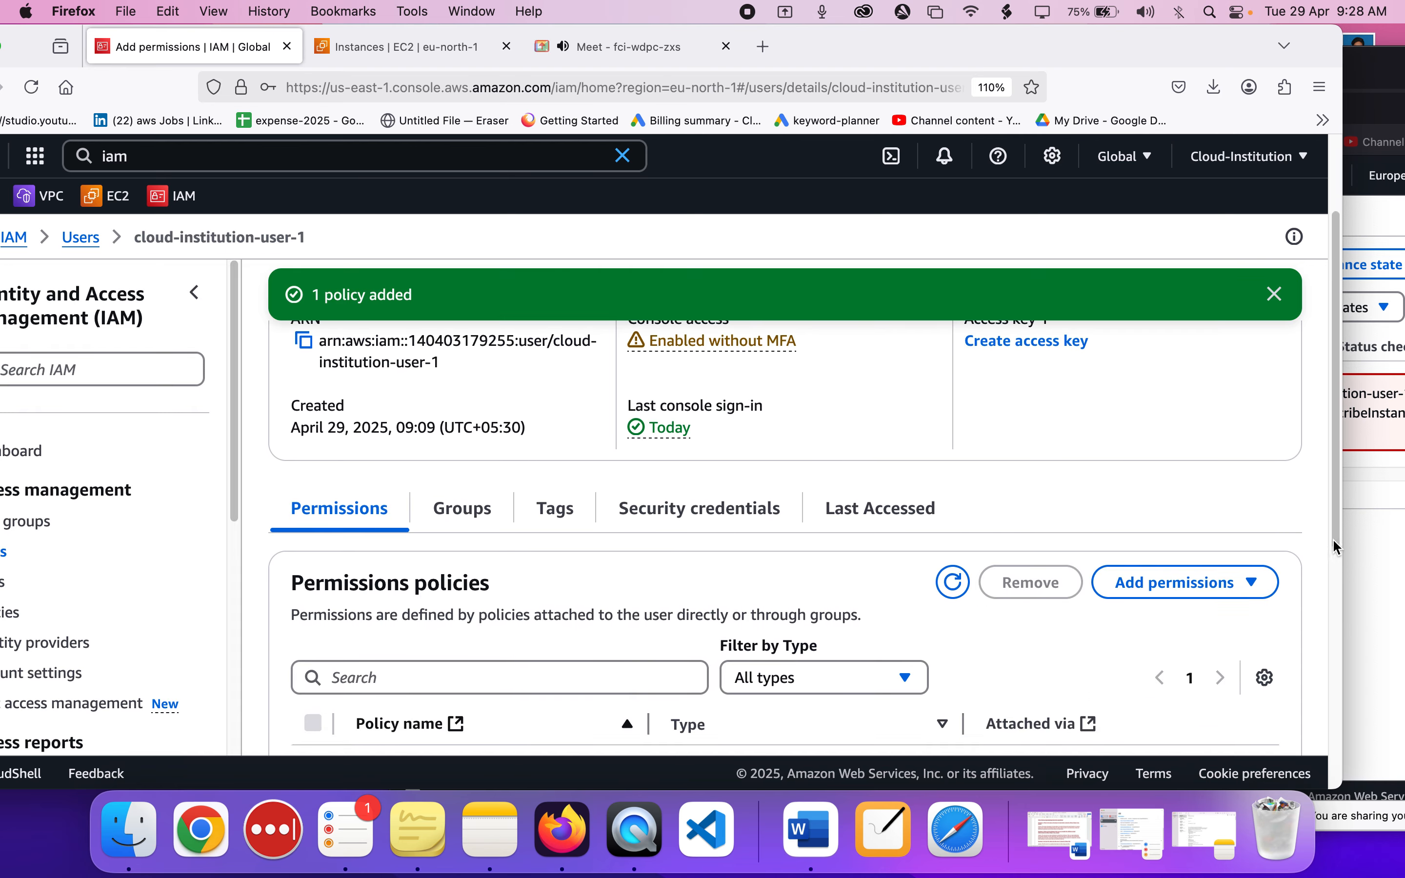
Bring cloud-institution-user-1's private window forward, reload its EC2 Instances page, and reposition the window to show the account area.
{"action": "left_click", "coordinate": [1365, 540]}
{"action": "left_click_drag", "start_coordinate": [1144, 64], "coordinate": [898, 42]}
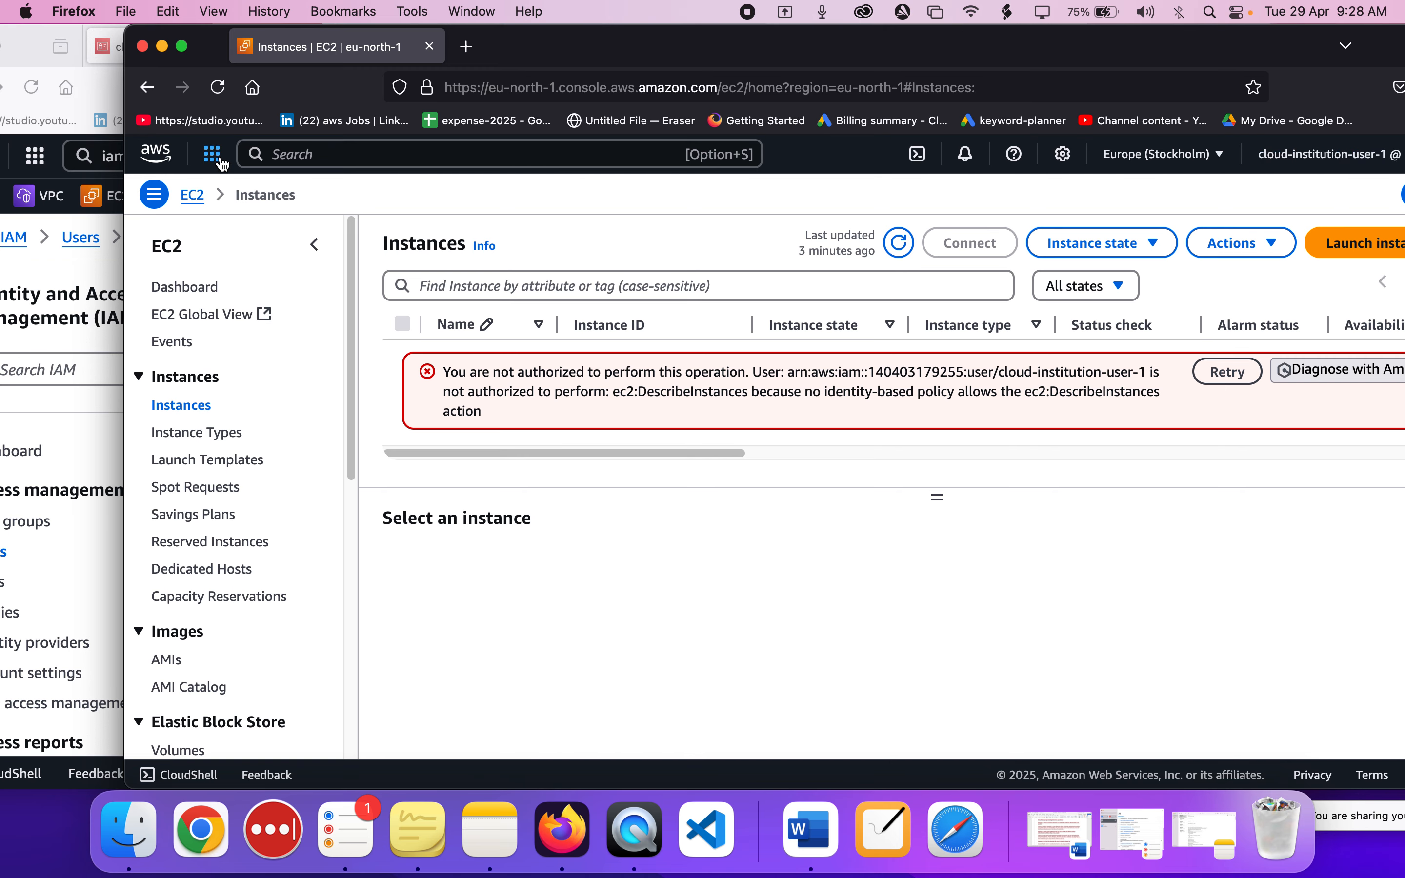
{"action": "left_click", "coordinate": [218, 88]}
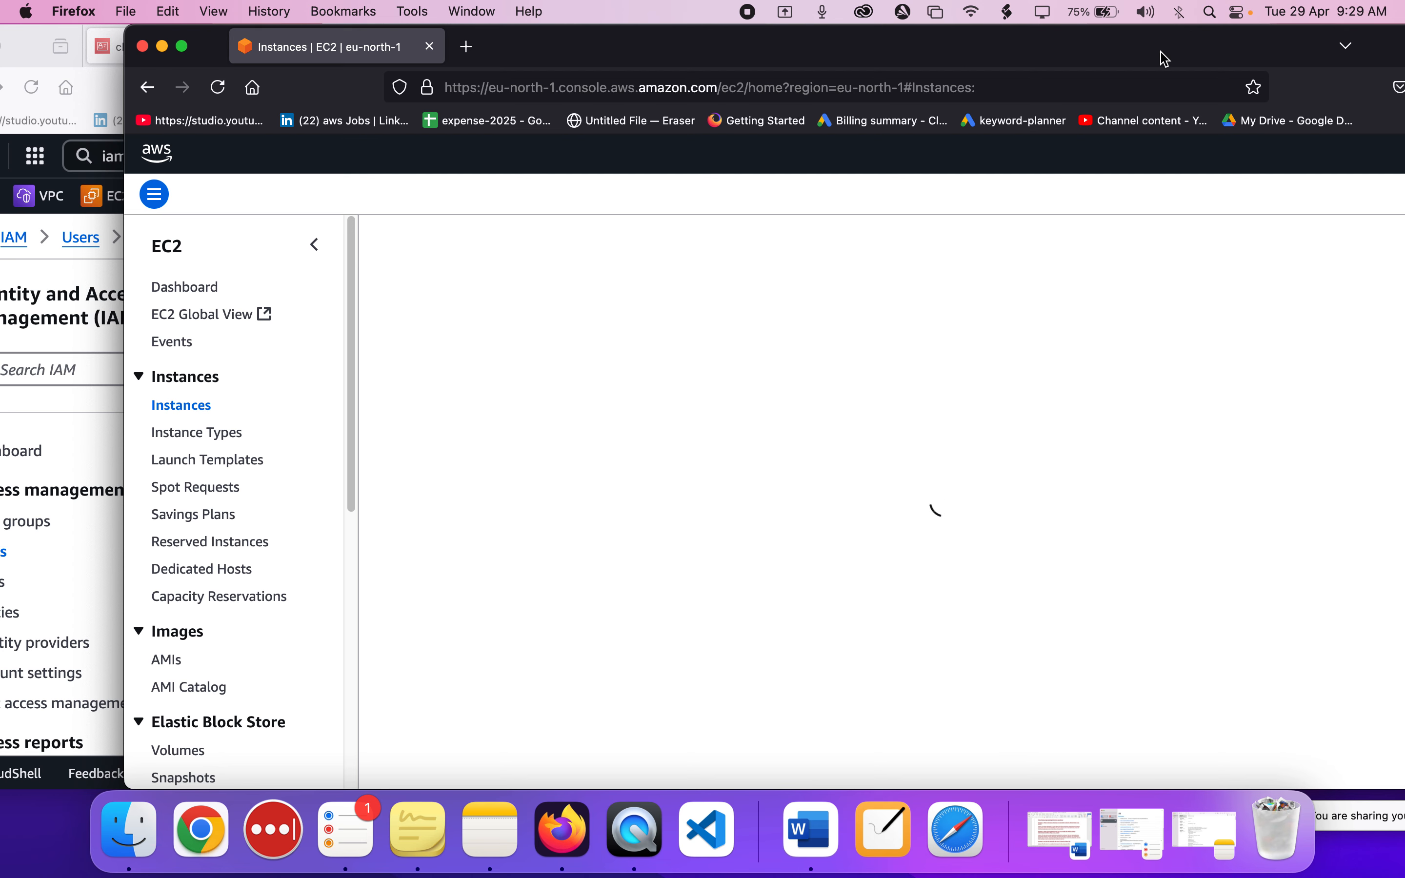
{"action": "left_click_drag", "start_coordinate": [1165, 58], "coordinate": [1032, 54]}
{"action": "left_click_drag", "start_coordinate": [1402, 32], "coordinate": [997, 56]}
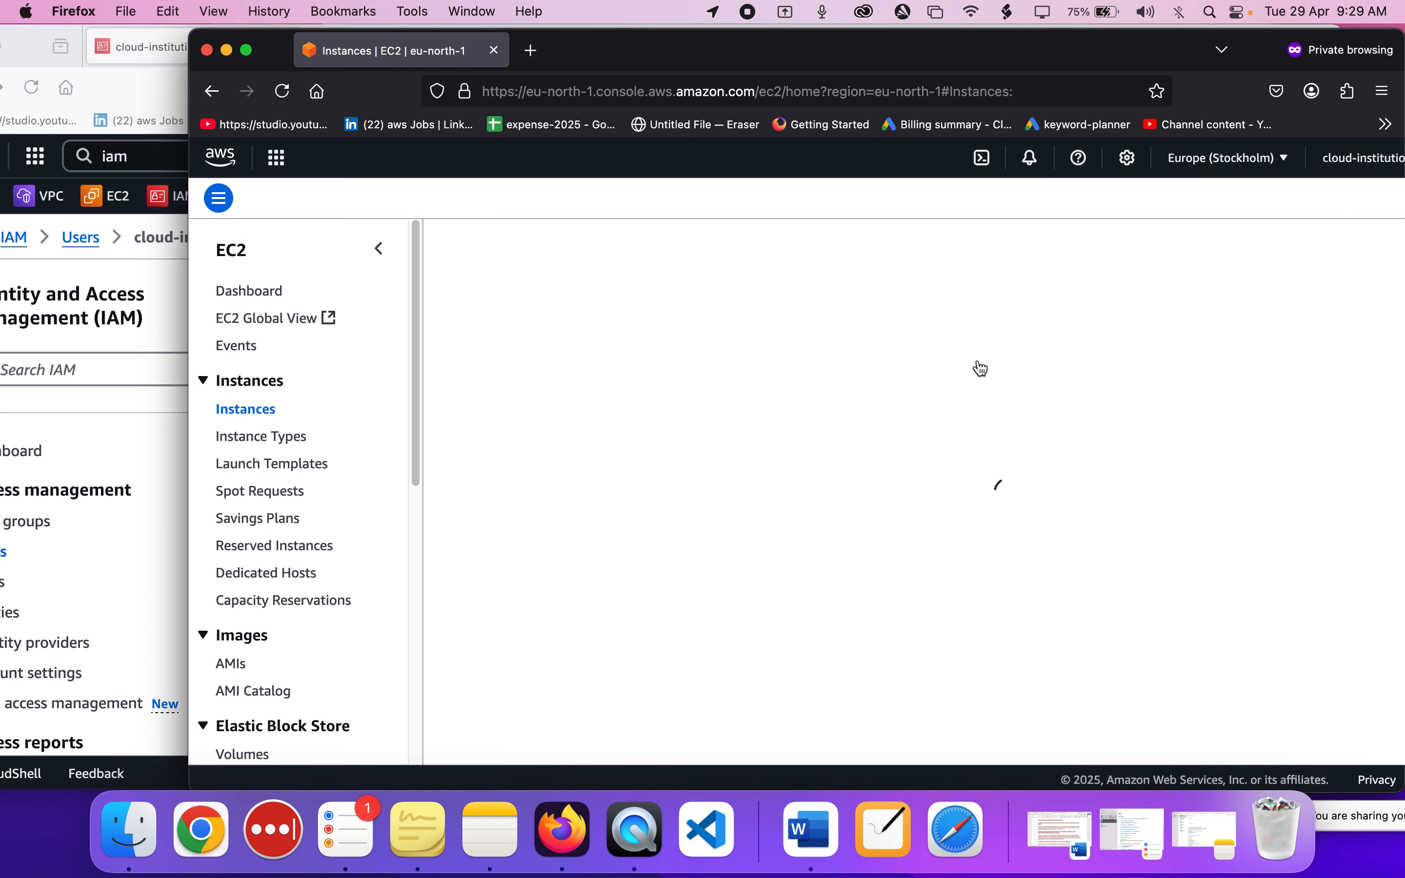
Refresh the EC2 Instances list in the administrator's window, and return to cloud-institution-user-1's private window.
{"action": "left_click", "coordinate": [132, 542]}
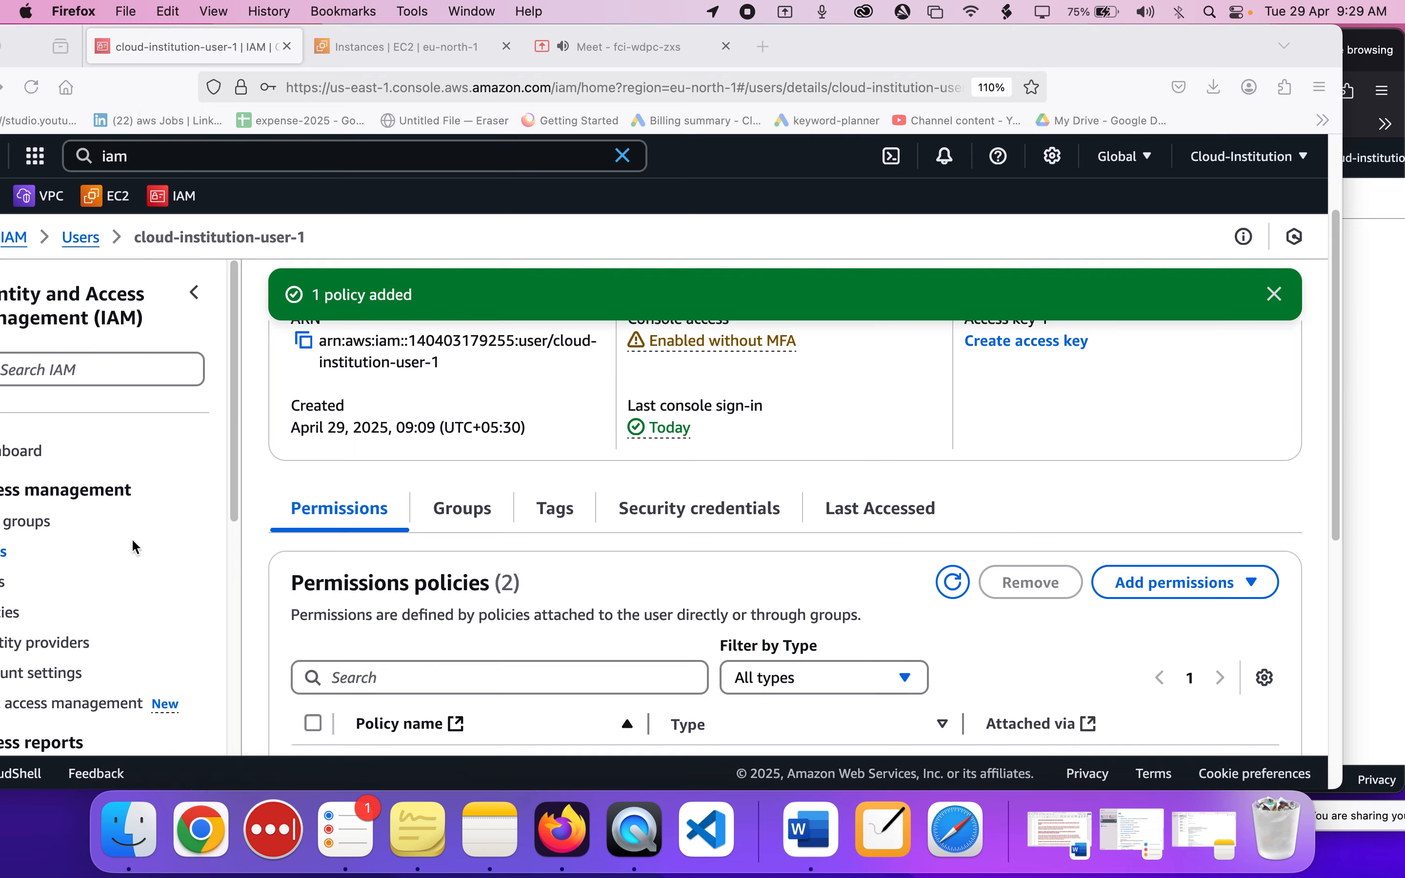
{"action": "left_click", "coordinate": [432, 51]}
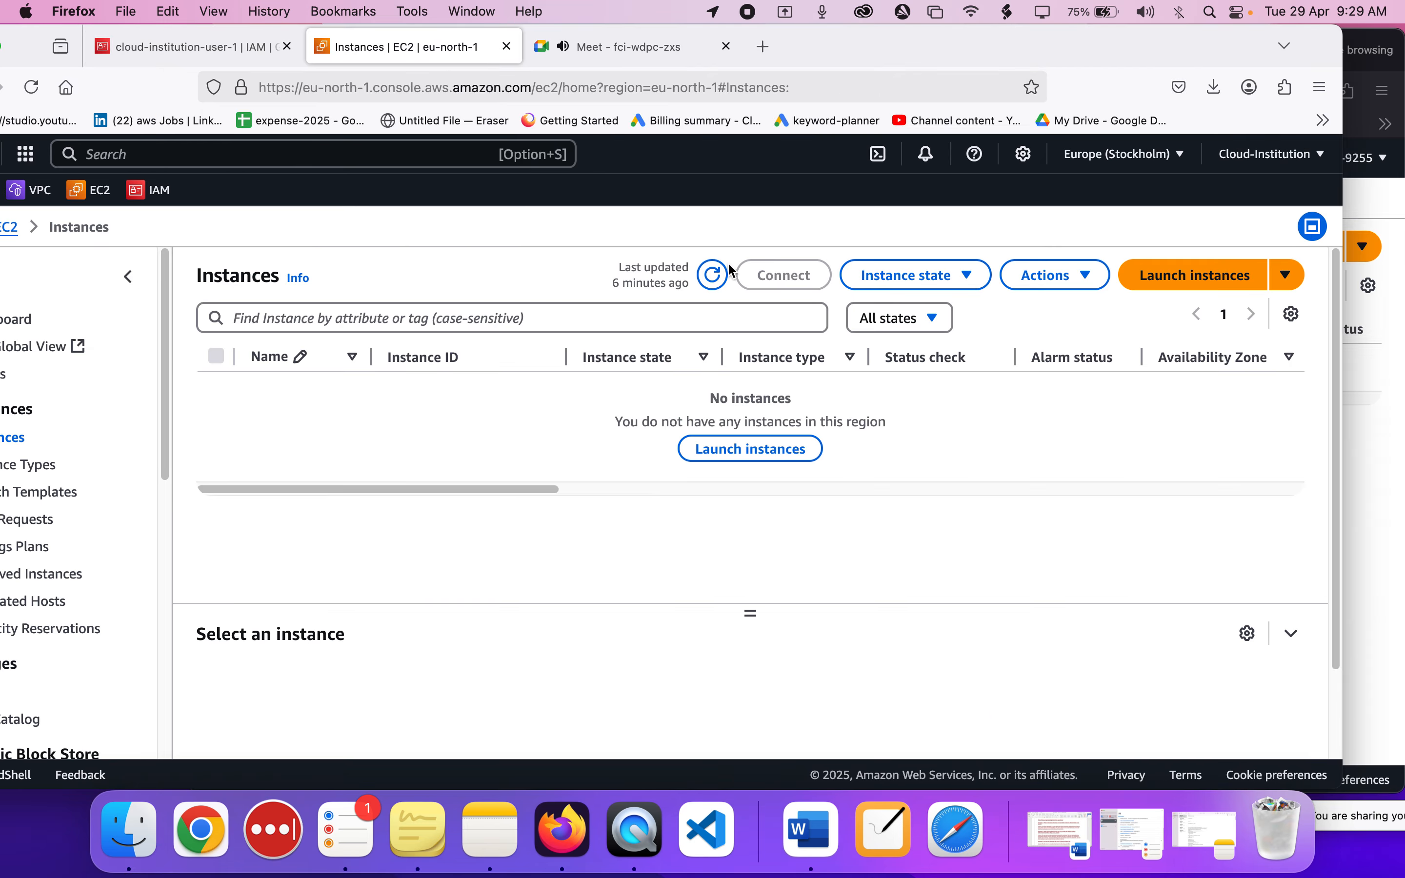
{"action": "left_click", "coordinate": [717, 275]}
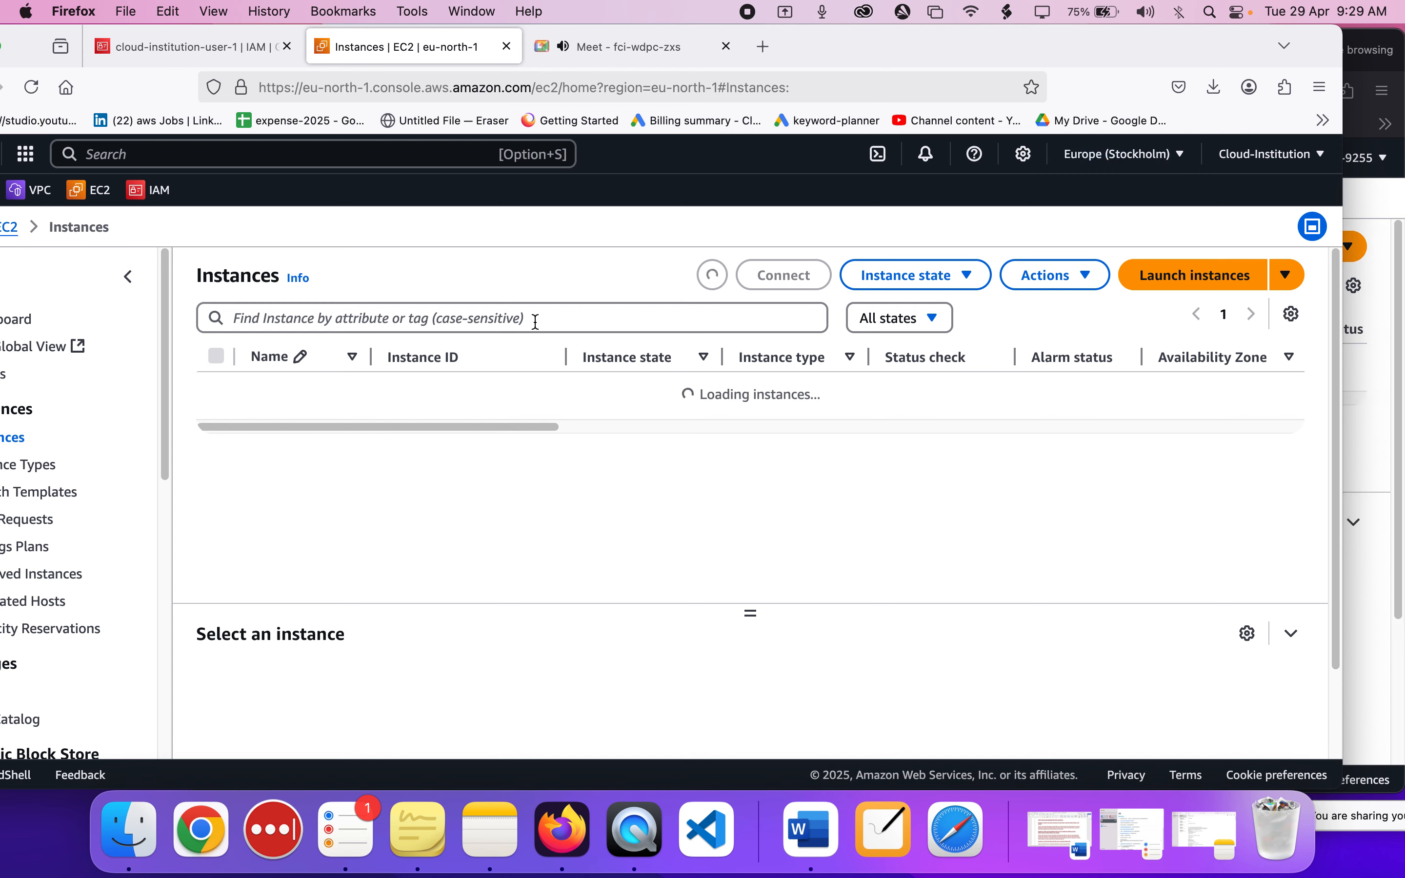
{"action": "left_click", "coordinate": [1374, 425]}
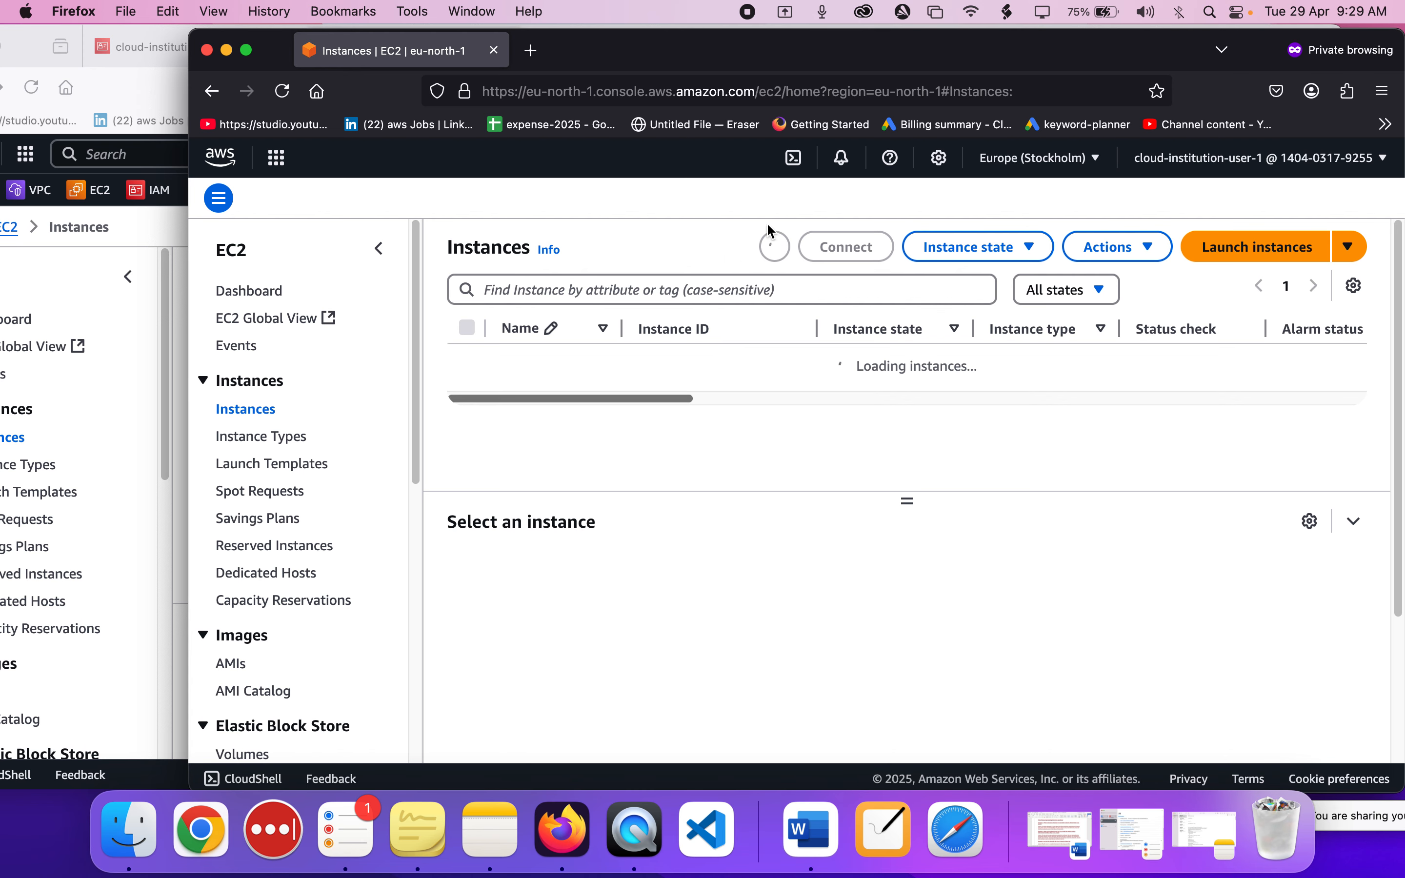
Arrange the administrator's and cloud-institution-user-1's windows to compare root-instance in both lists, ending with cloud-institution-user-1's window in full view.
{"action": "left_click_drag", "start_coordinate": [705, 63], "coordinate": [1024, 58]}
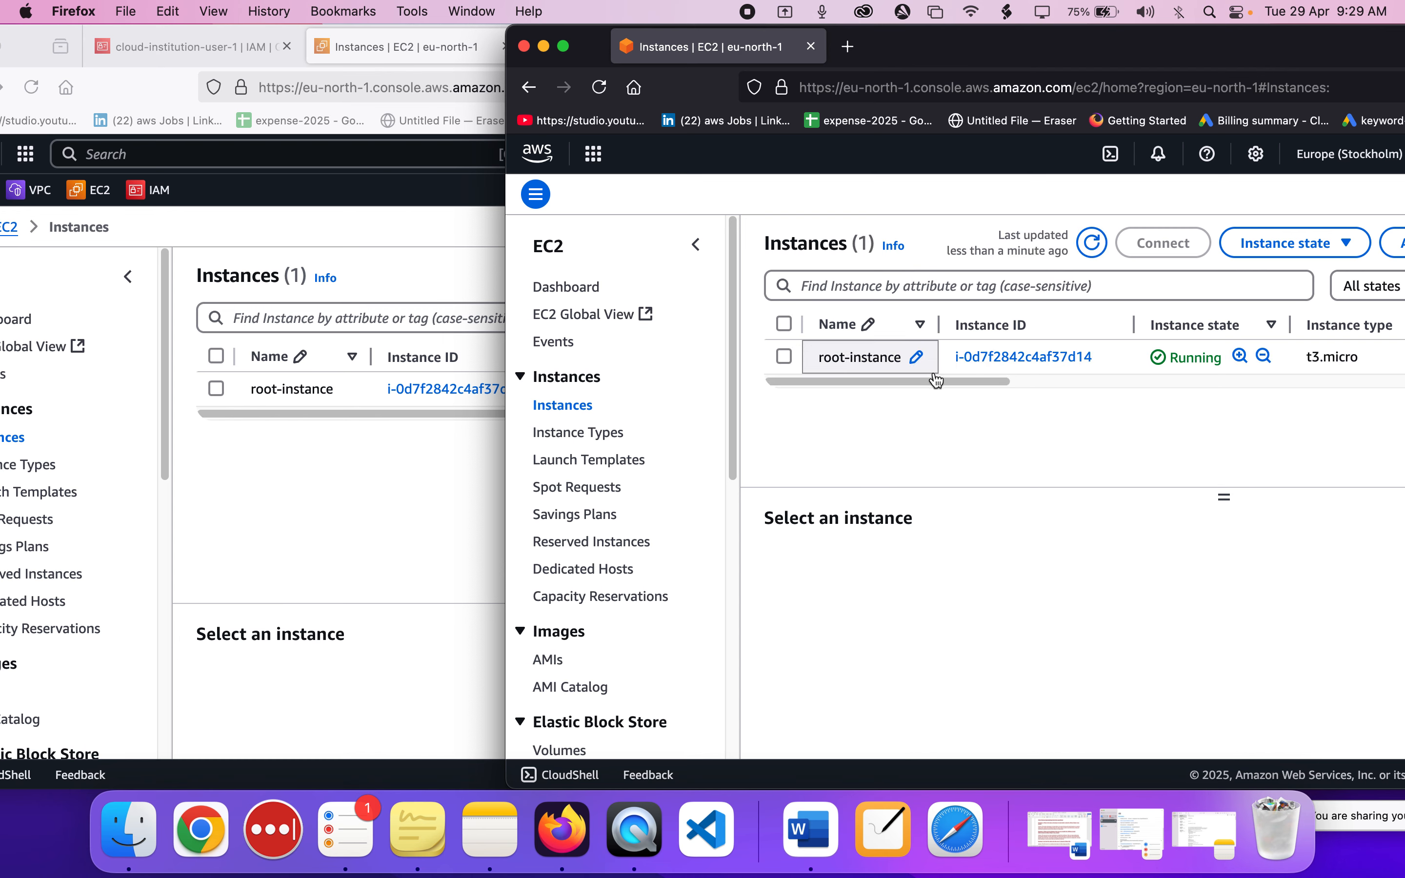
{"action": "left_click", "coordinate": [231, 564]}
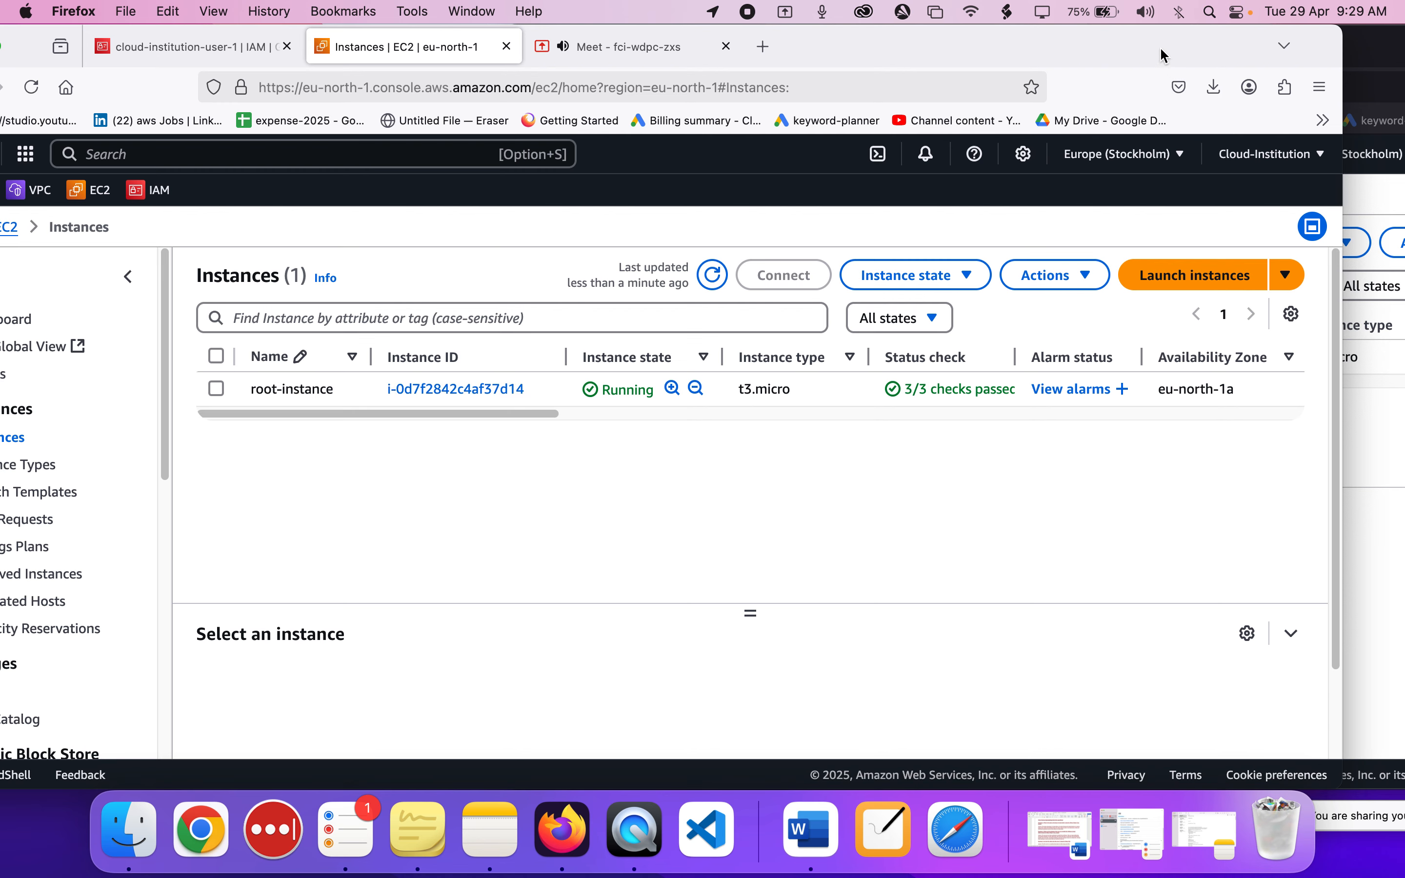
{"action": "left_click_drag", "start_coordinate": [1147, 52], "coordinate": [902, 51]}
{"action": "left_click", "coordinate": [1240, 464]}
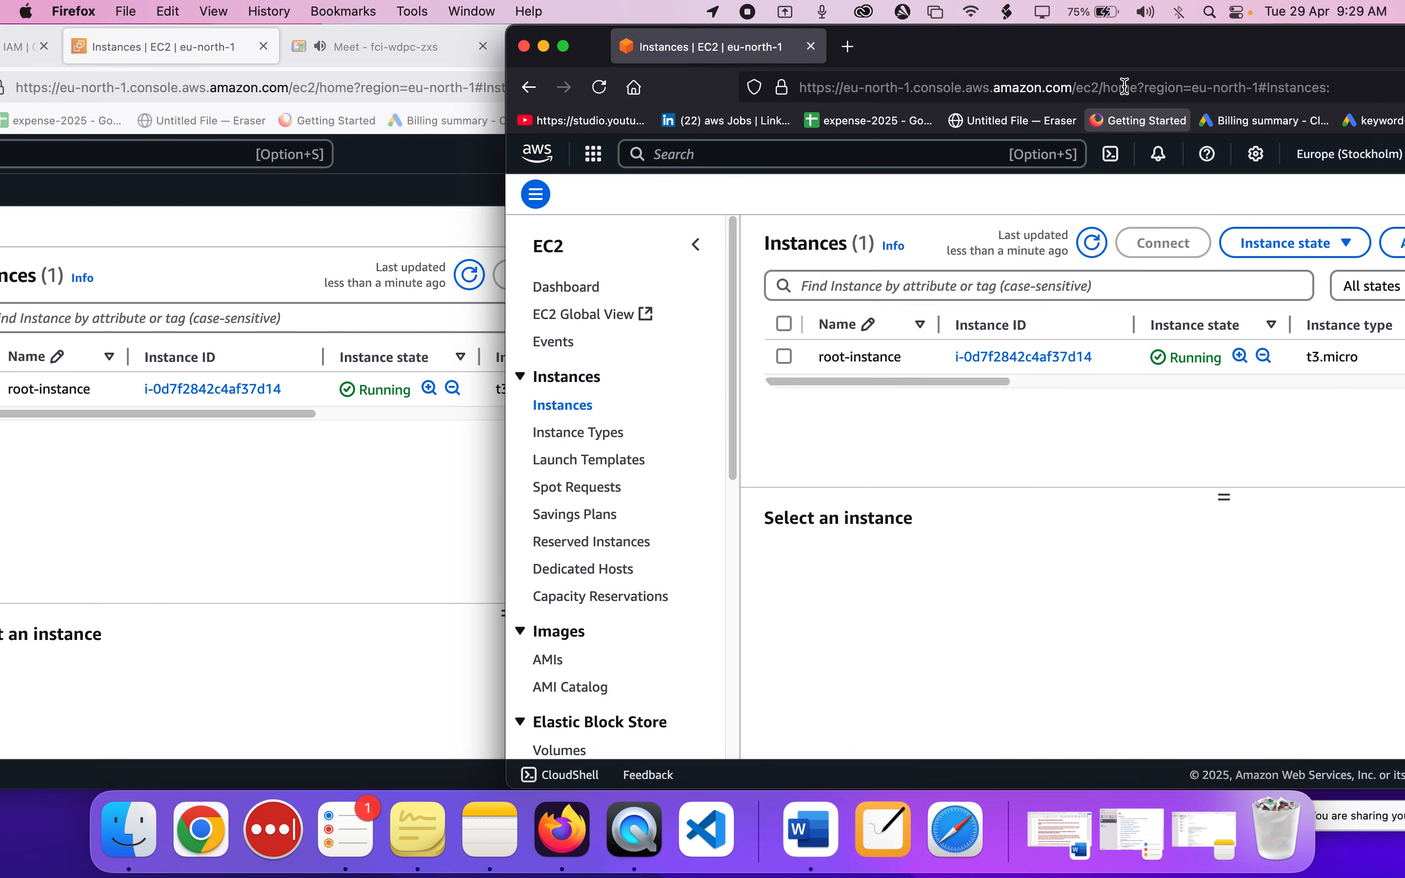
{"action": "left_click_drag", "start_coordinate": [1097, 54], "coordinate": [693, 52]}
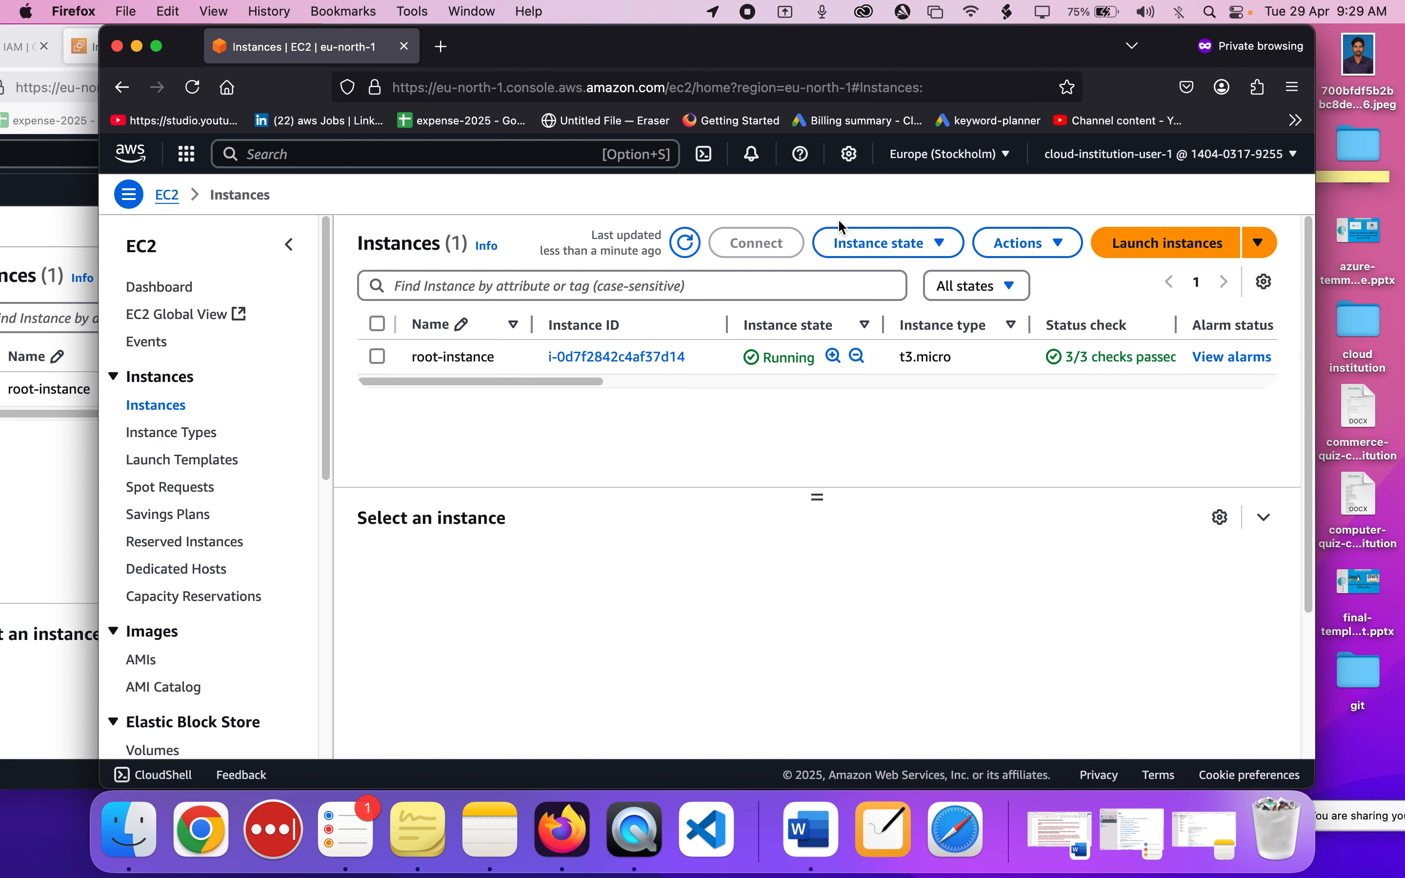
Start launching a new EC2 instance as cloud-institution-user-1 and name it iam-instance.
{"action": "left_click", "coordinate": [1129, 239]}
{"action": "left_click", "coordinate": [1131, 249]}
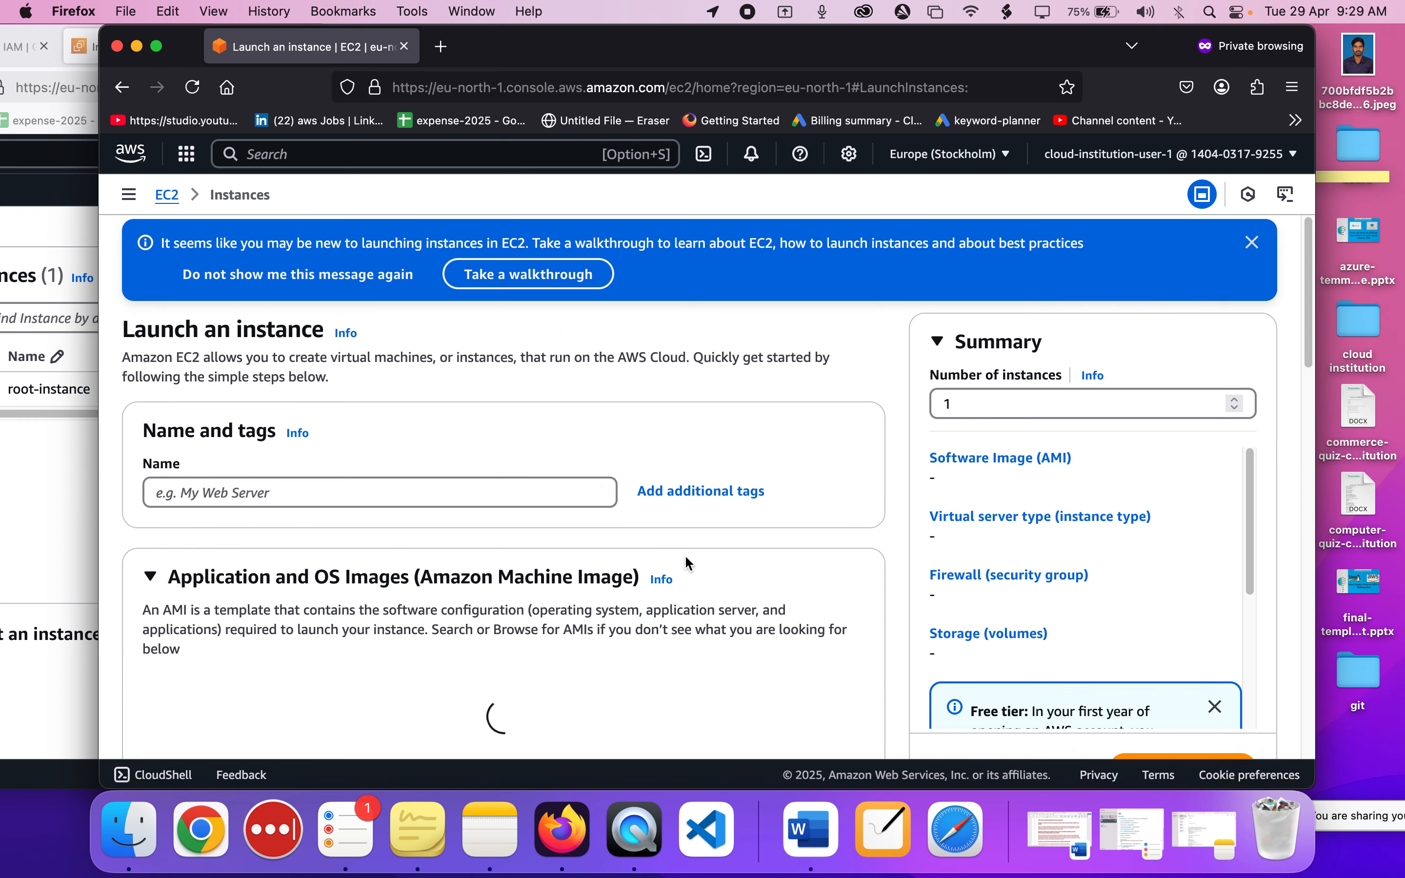
{"action": "scroll", "coordinate": [685, 555], "scroll_direction": "down", "scroll_amount": 3}
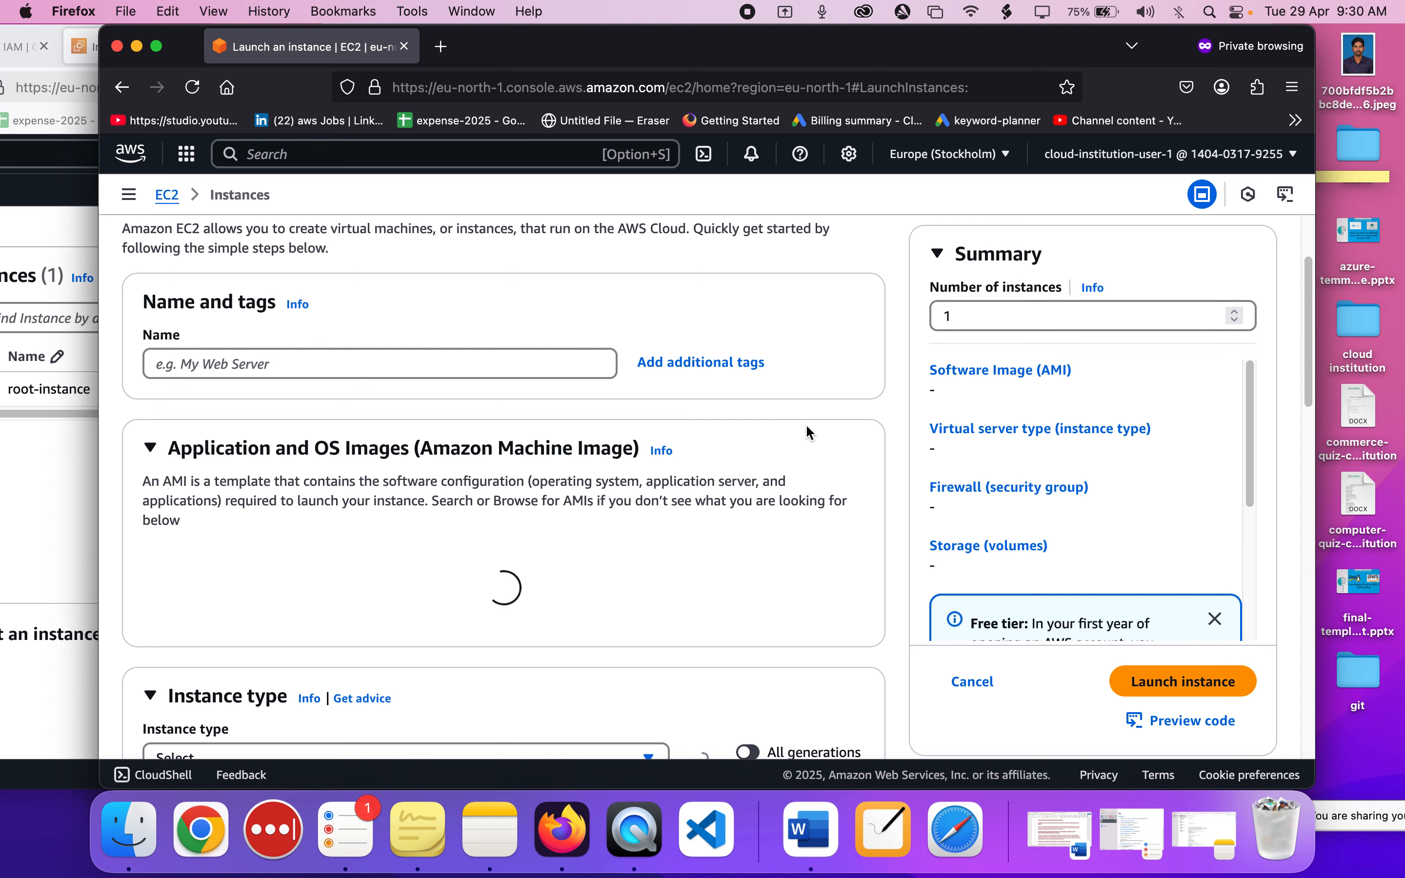
{"action": "scroll", "coordinate": [806, 425], "scroll_direction": "down", "scroll_amount": 1}
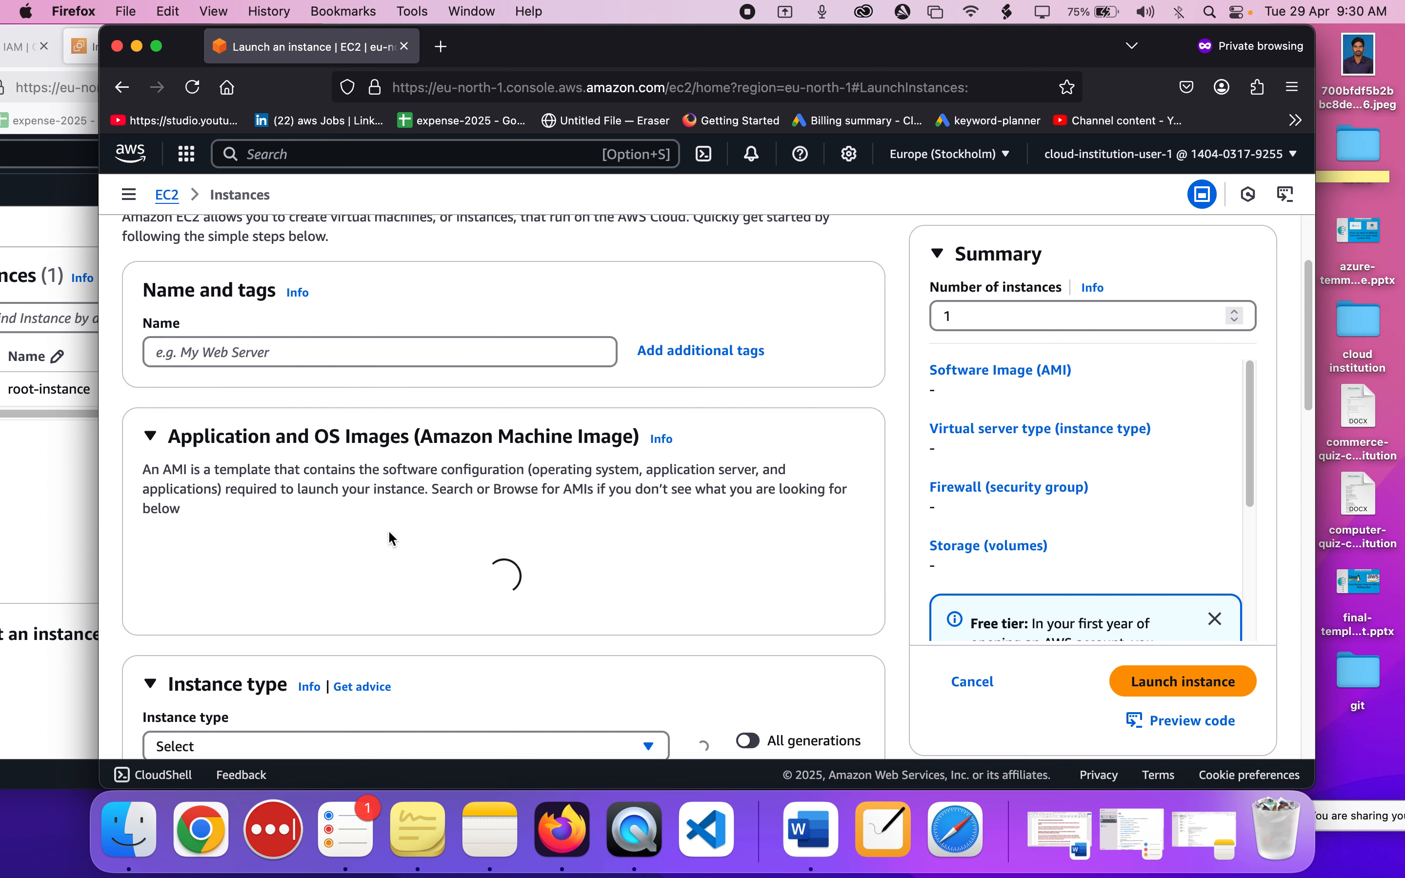
{"action": "scroll", "coordinate": [389, 535], "scroll_direction": "down", "scroll_amount": 2}
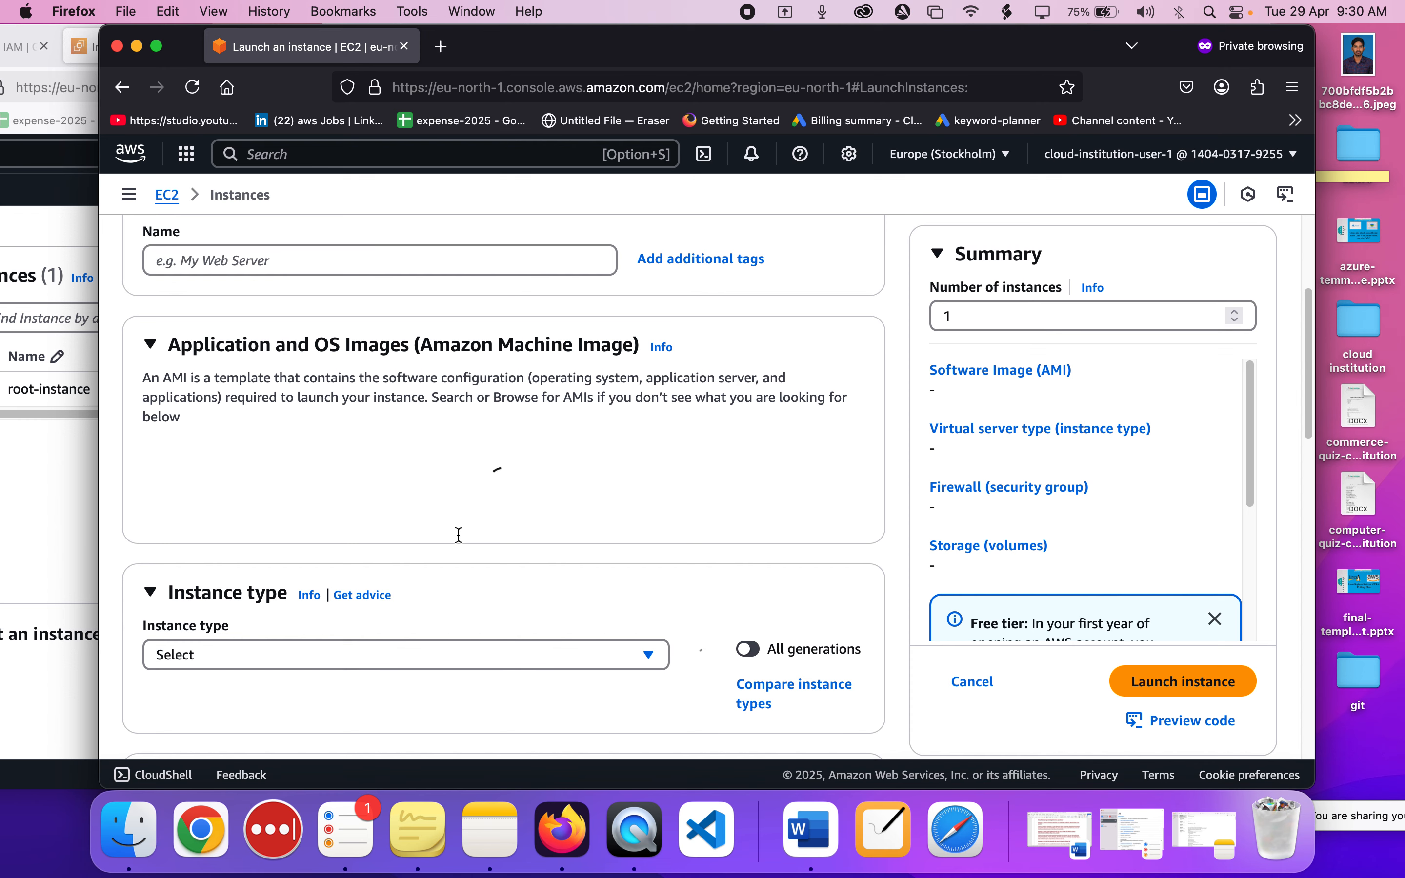
{"action": "left_click", "coordinate": [387, 263]}
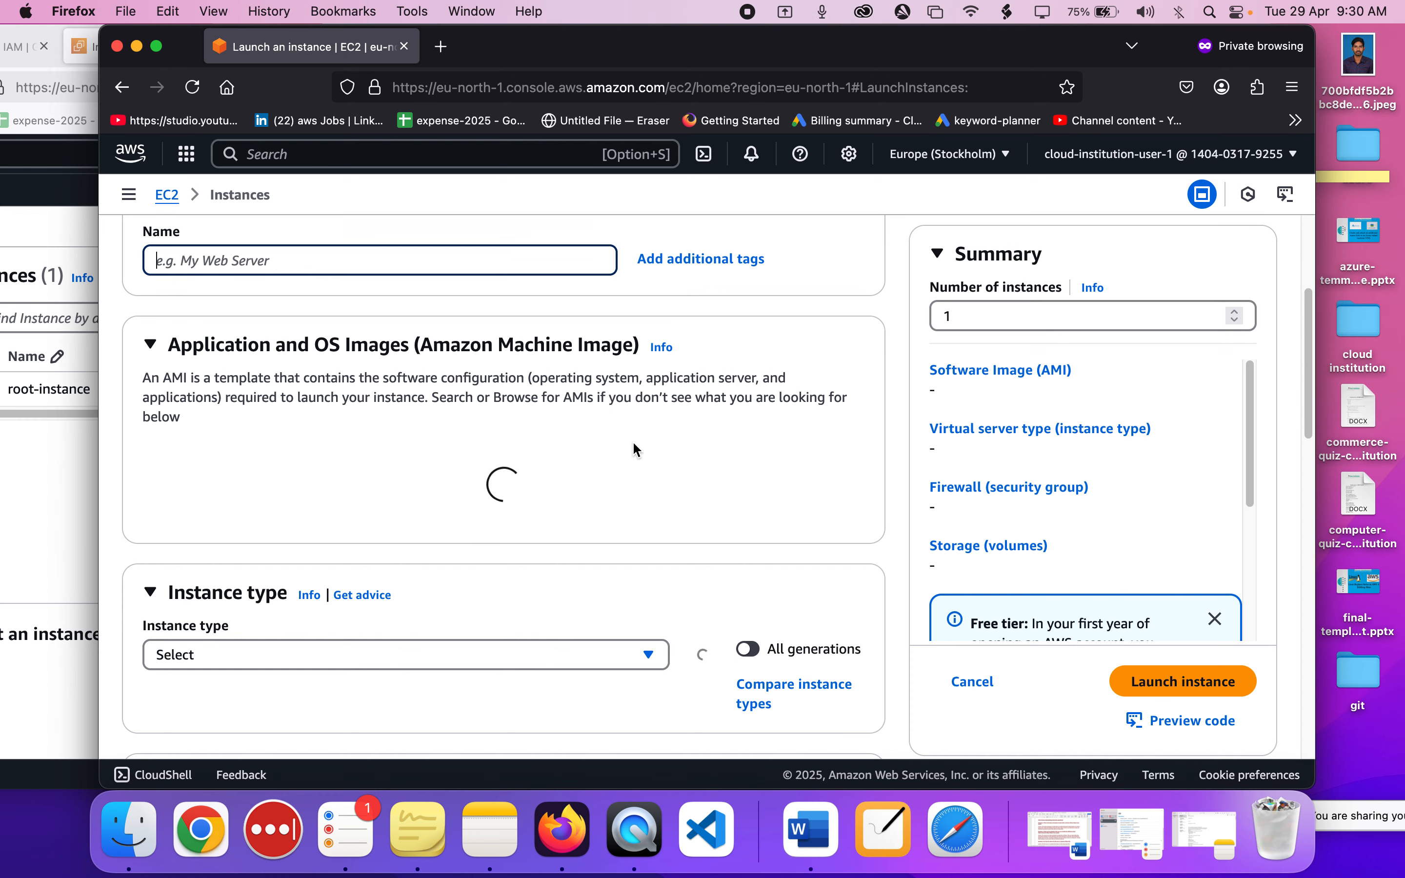
{"action": "left_click_drag", "start_coordinate": [1042, 50], "coordinate": [1130, 50]}
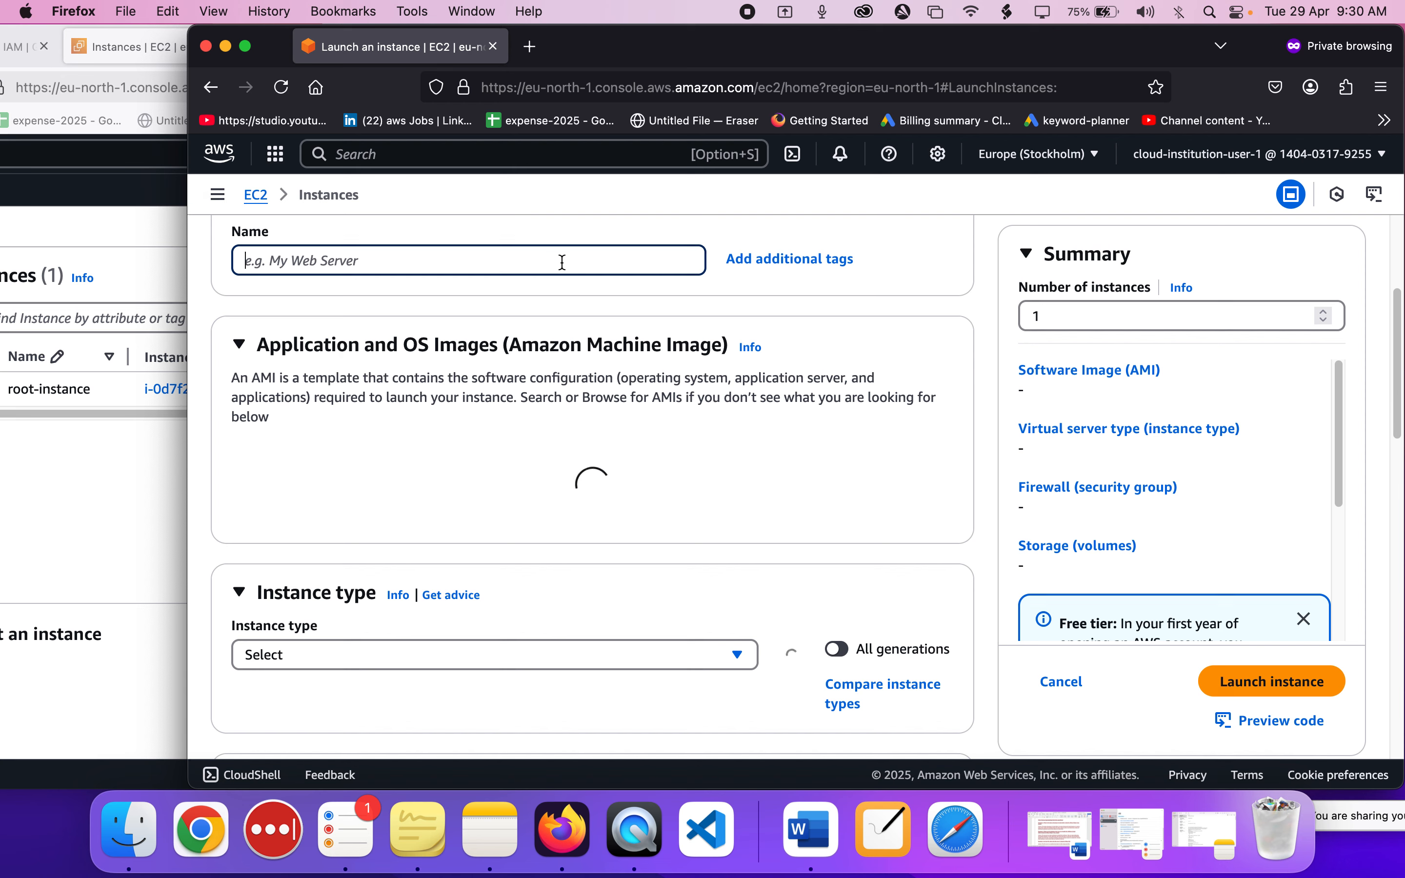
{"action": "type", "text": "i"}
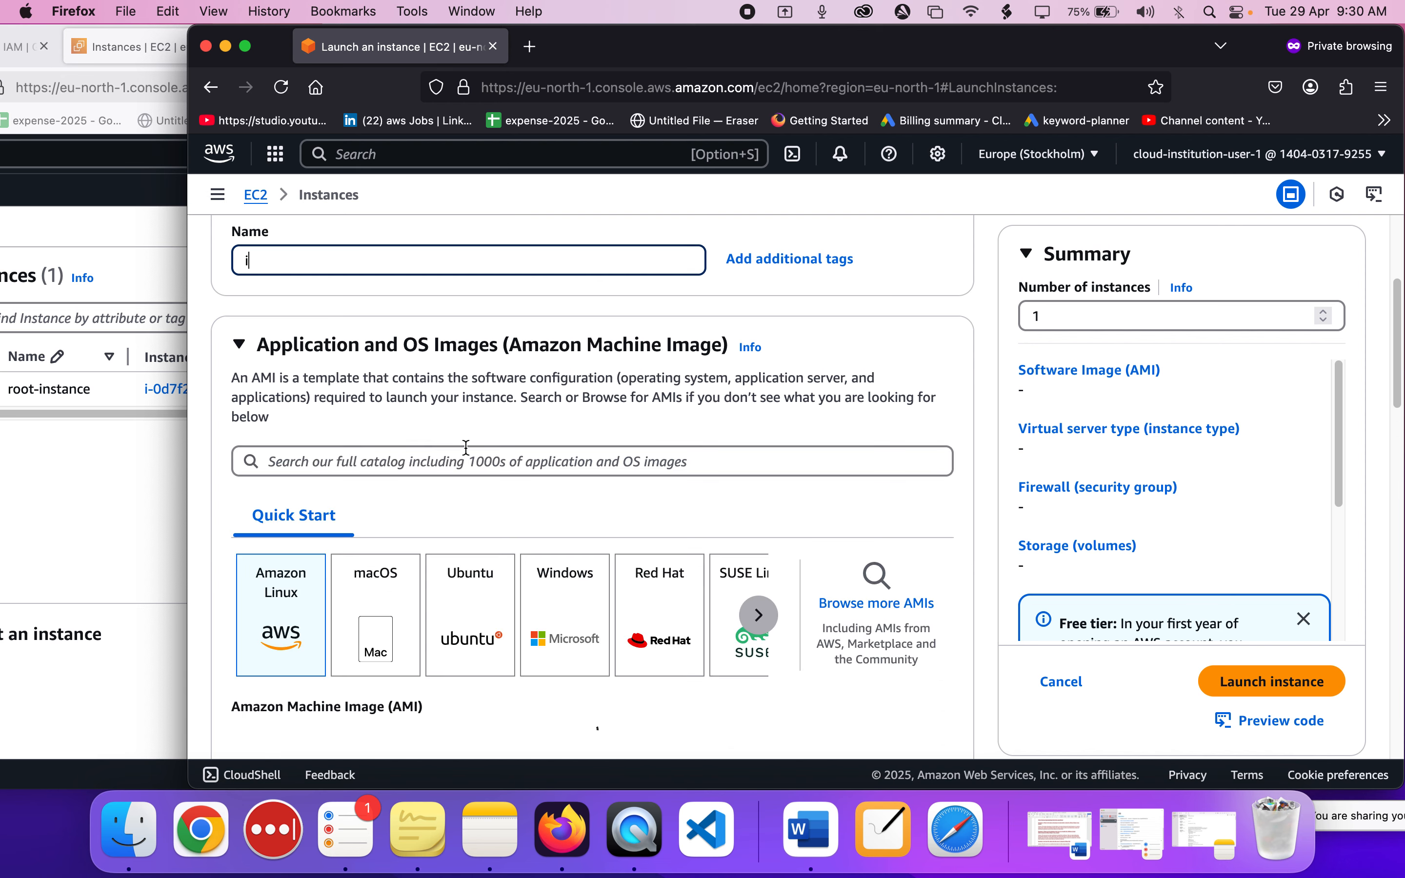
{"action": "type", "text": "am"}
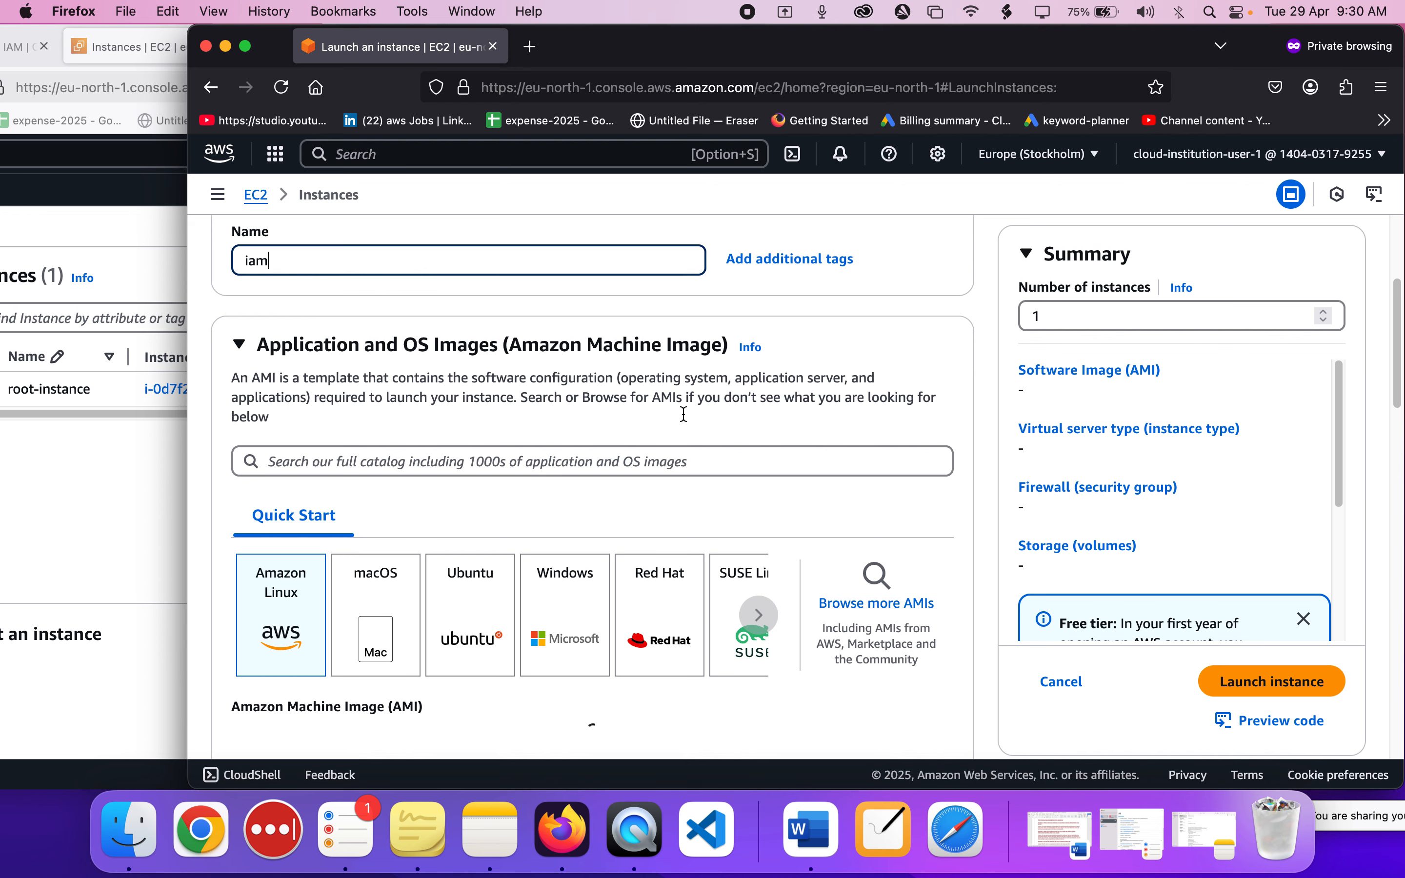
{"action": "scroll", "coordinate": [416, 318], "scroll_direction": "down", "scroll_amount": 1}
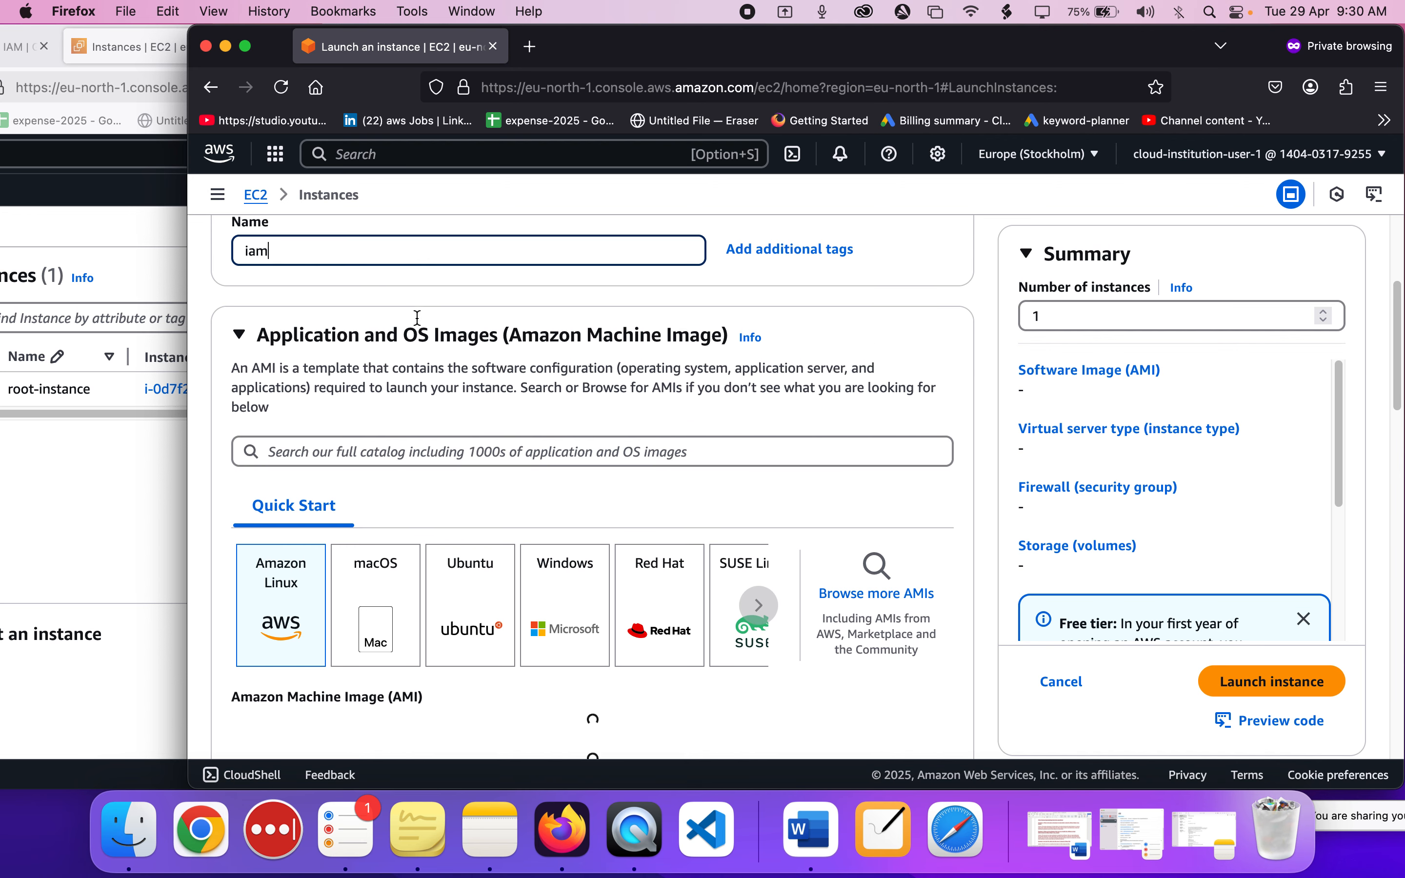
{"action": "type", "text": "-instance"}
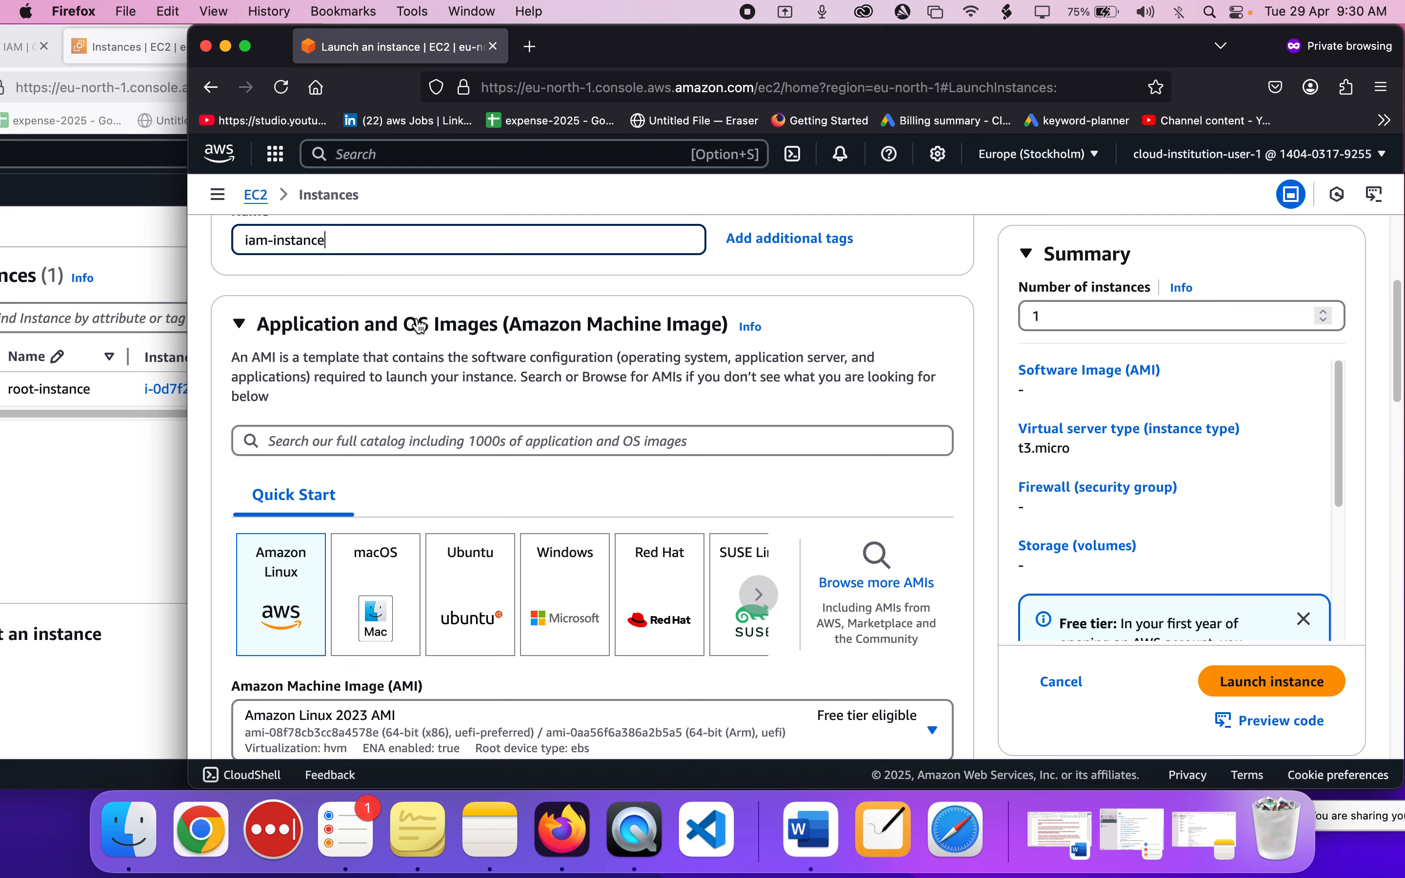
Choose to proceed without a key pair for iam-instance.
{"action": "scroll", "coordinate": [418, 323], "scroll_direction": "down", "scroll_amount": 1}
{"action": "scroll", "coordinate": [419, 327], "scroll_direction": "down", "scroll_amount": 10}
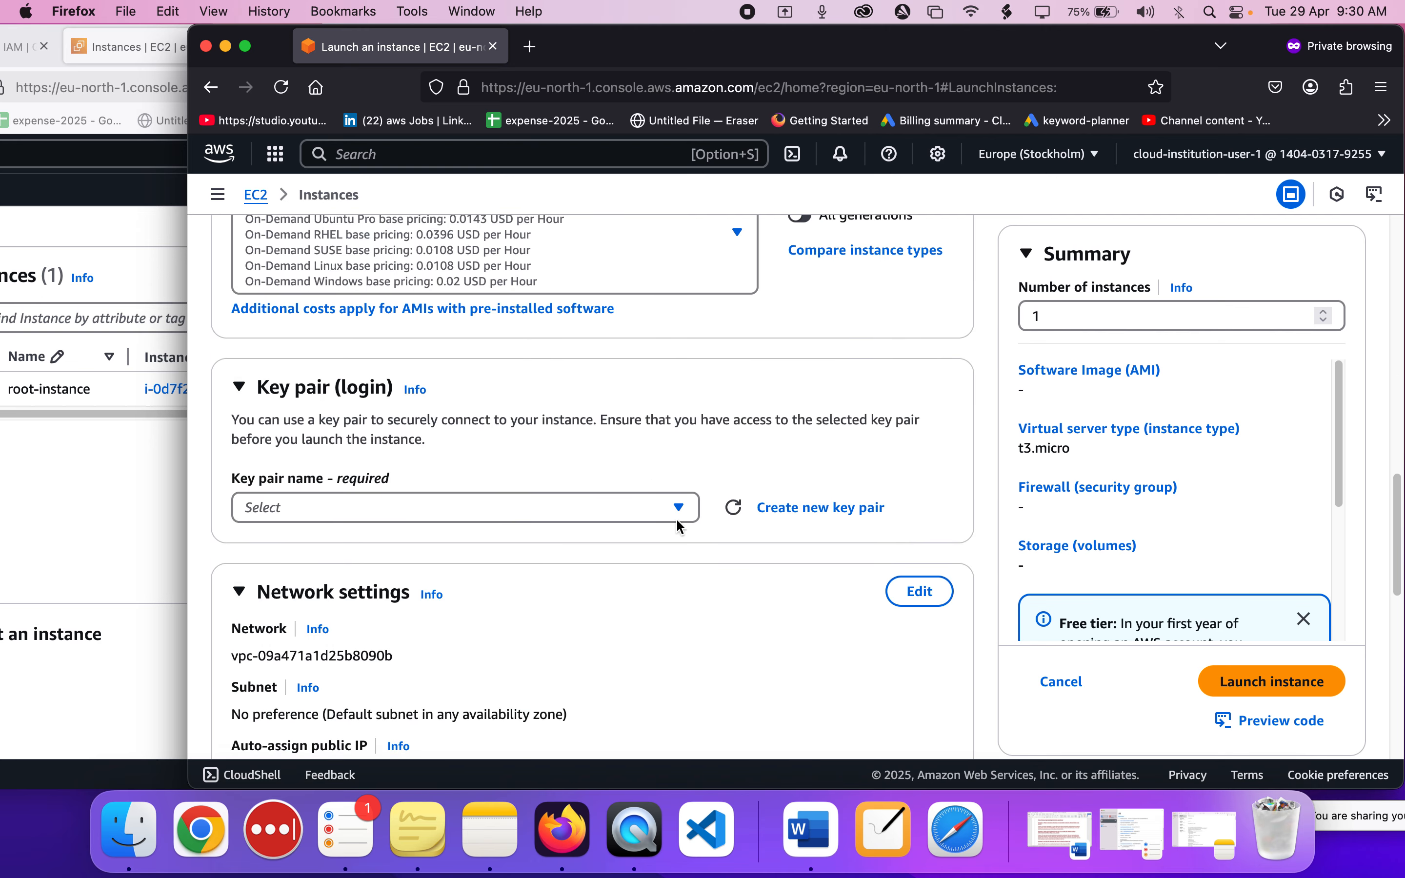
{"action": "left_click", "coordinate": [681, 509]}
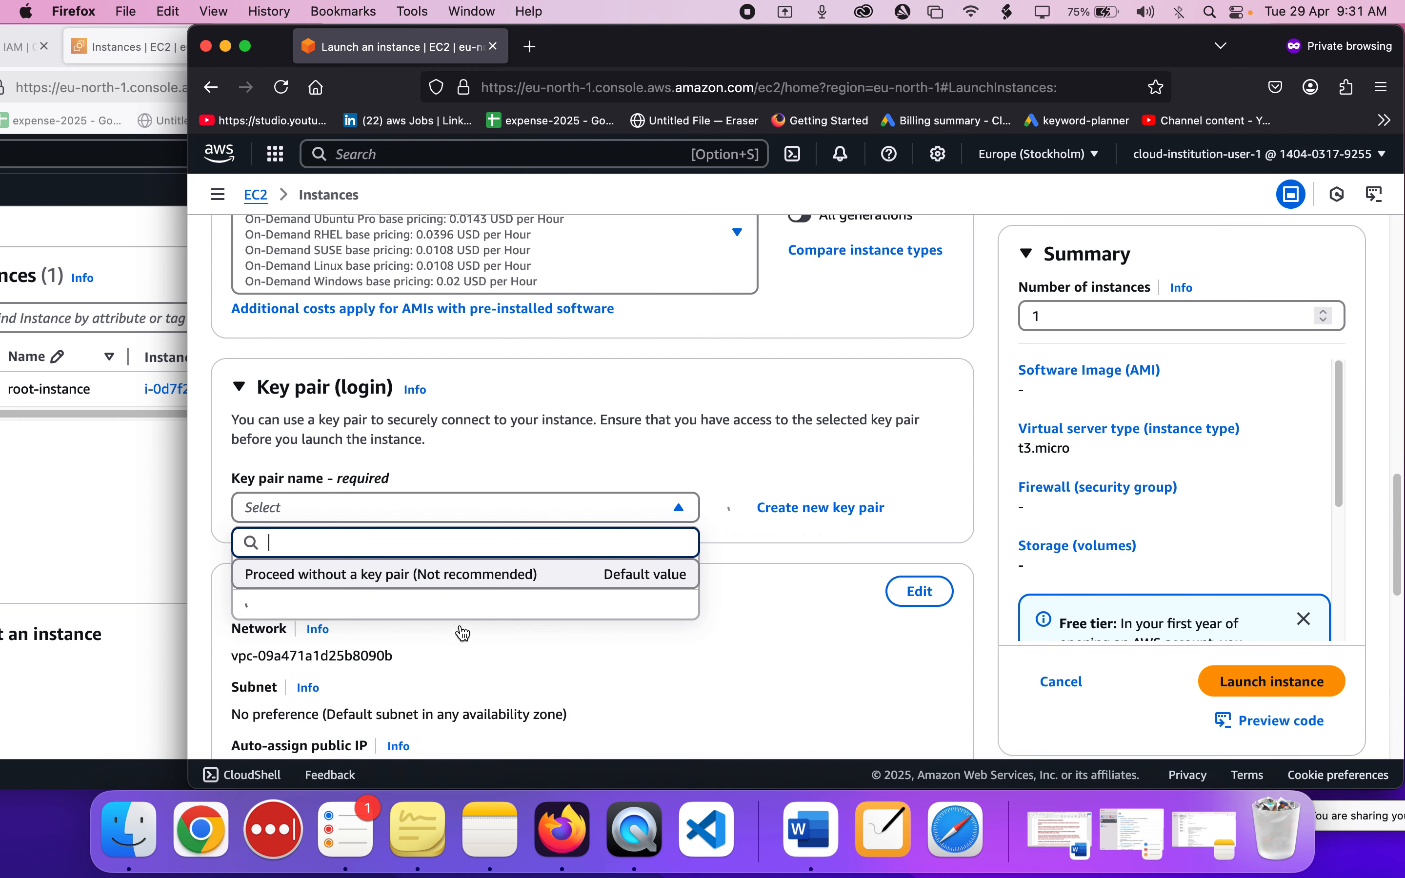
{"action": "left_click", "coordinate": [464, 577]}
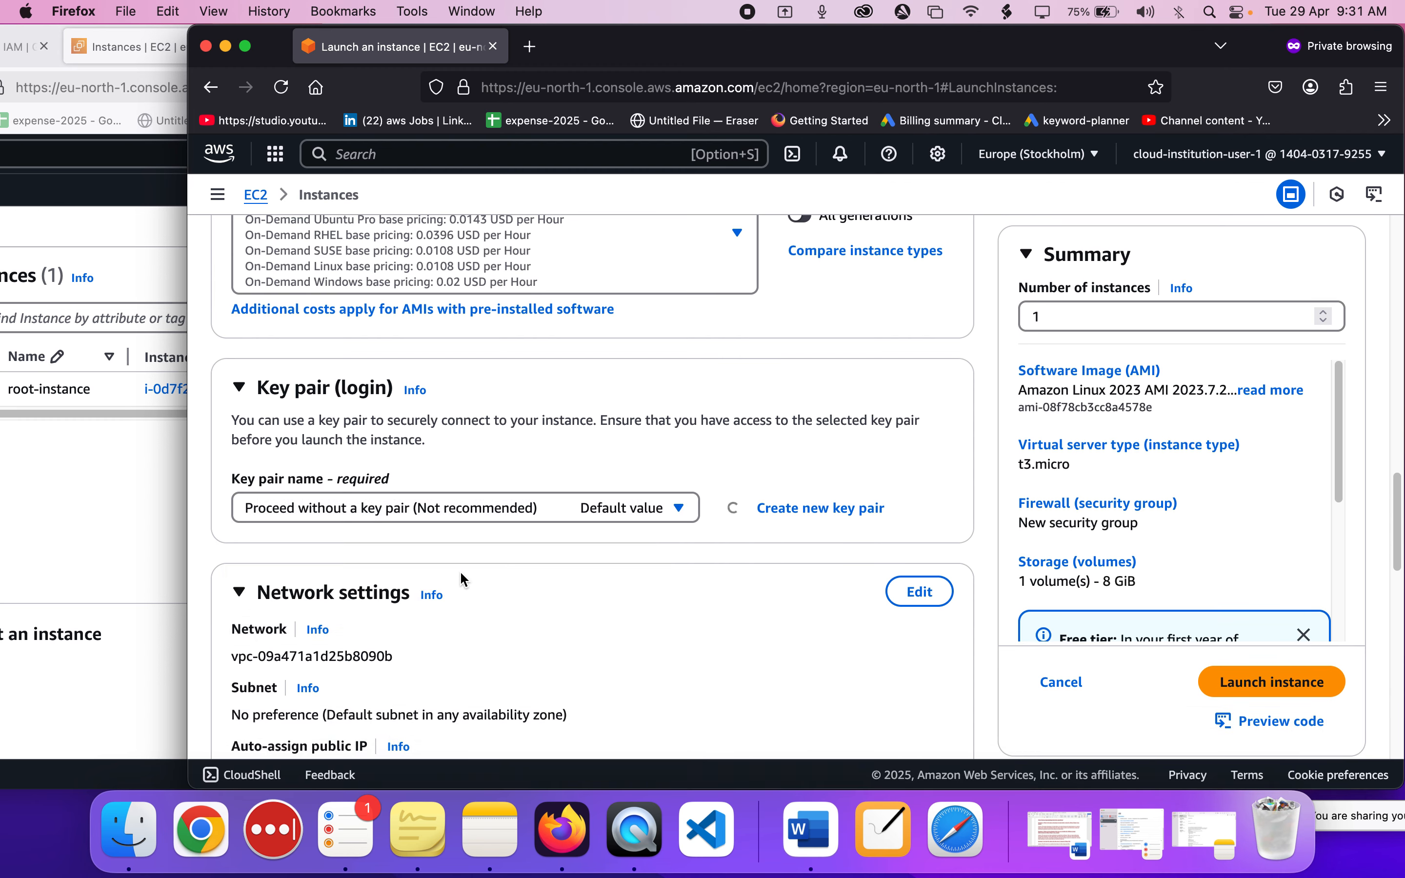
Review iam-instance's instance type, network and storage settings, and try to launch it as cloud-institution-user-1.
{"action": "scroll", "coordinate": [782, 546], "scroll_direction": "down", "scroll_amount": 4}
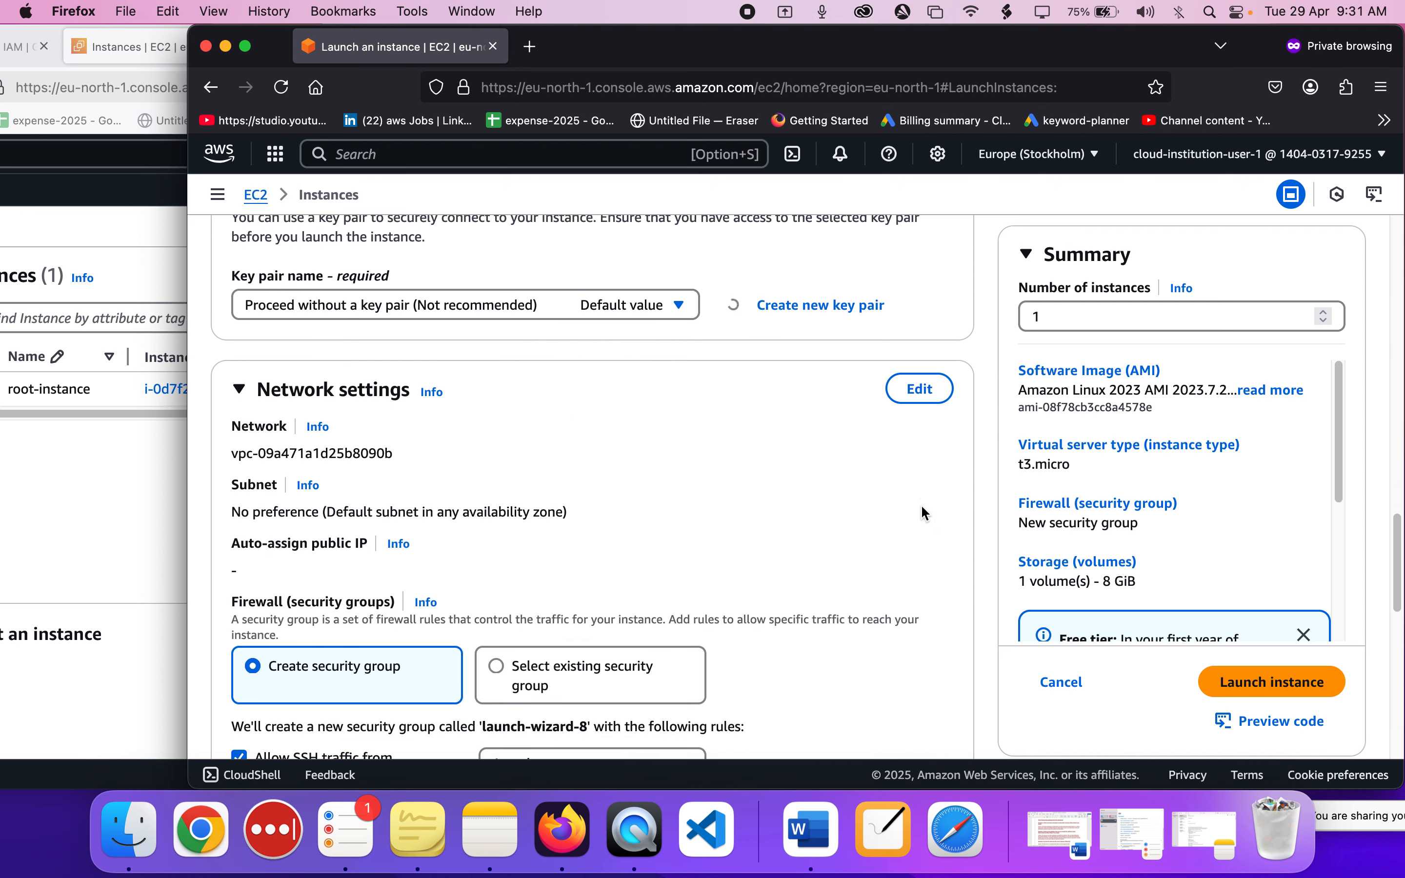
{"action": "scroll", "coordinate": [700, 443], "scroll_direction": "up", "scroll_amount": 4}
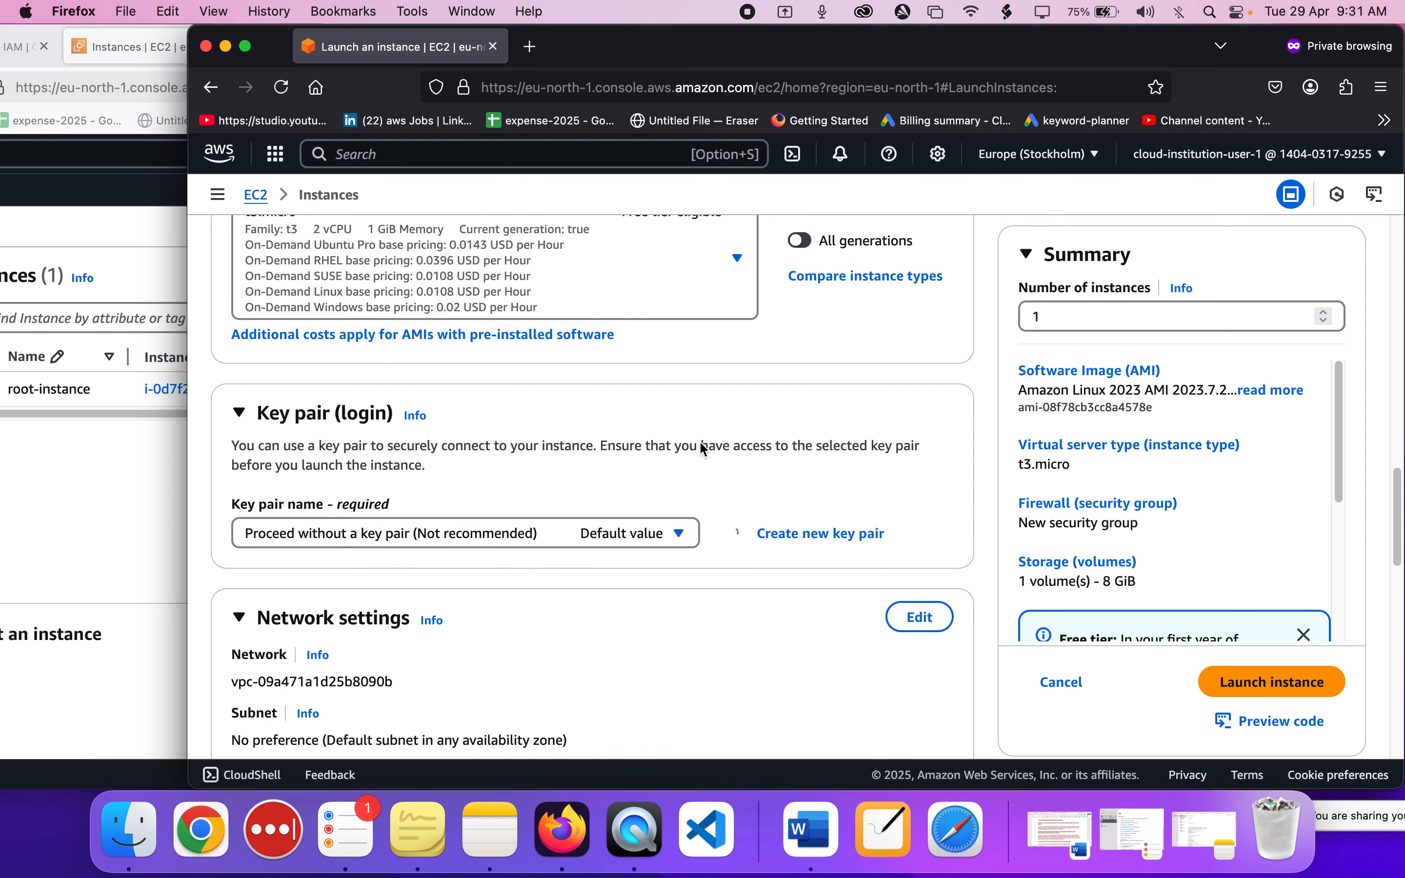
{"action": "scroll", "coordinate": [700, 443], "scroll_direction": "up", "scroll_amount": 3}
{"action": "scroll", "coordinate": [700, 443], "scroll_direction": "up", "scroll_amount": 1}
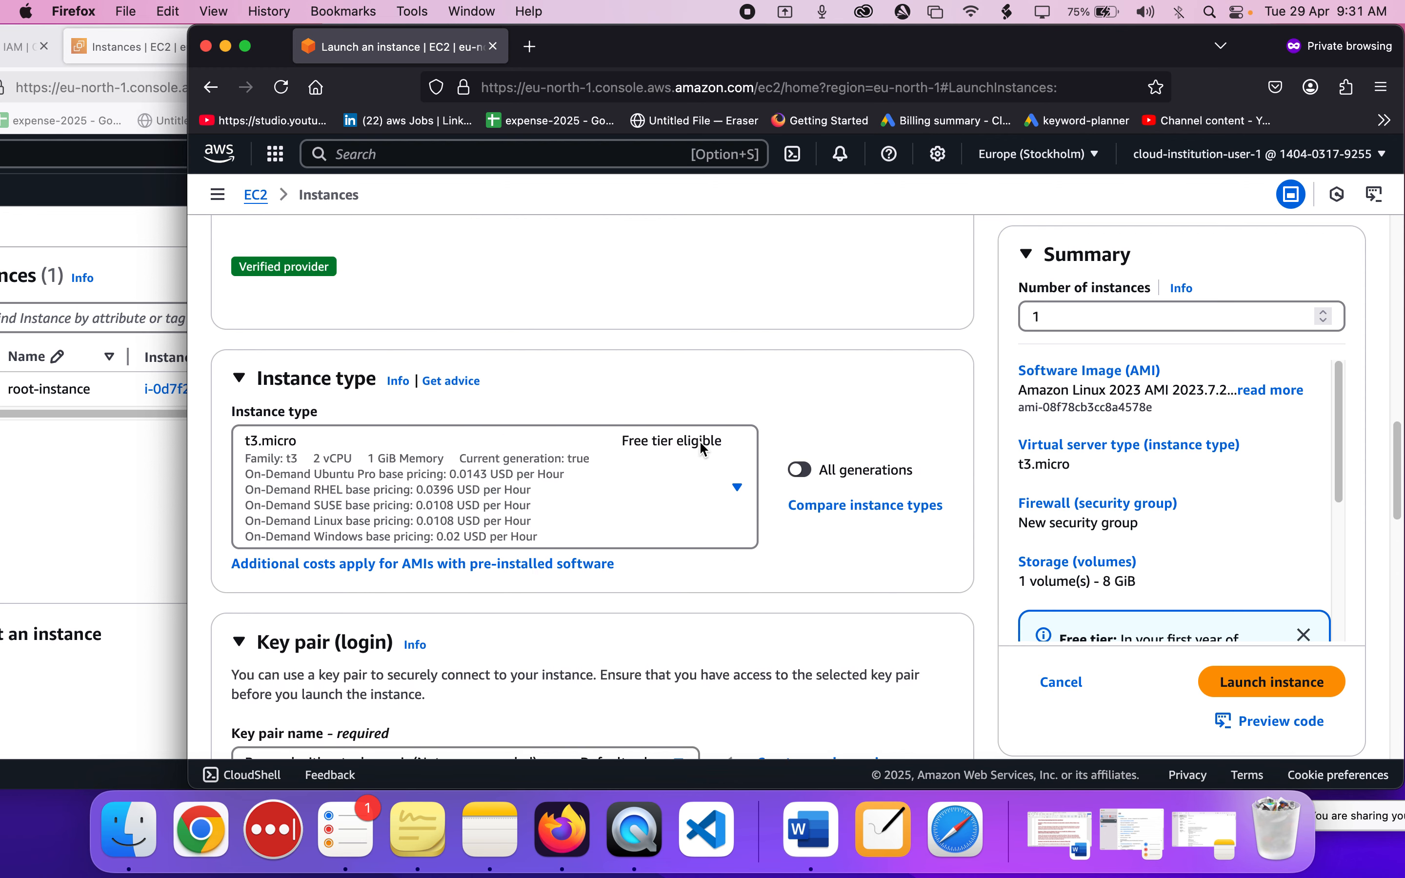
{"action": "scroll", "coordinate": [702, 447], "scroll_direction": "up", "scroll_amount": 7}
{"action": "scroll", "coordinate": [700, 443], "scroll_direction": "down", "scroll_amount": 10}
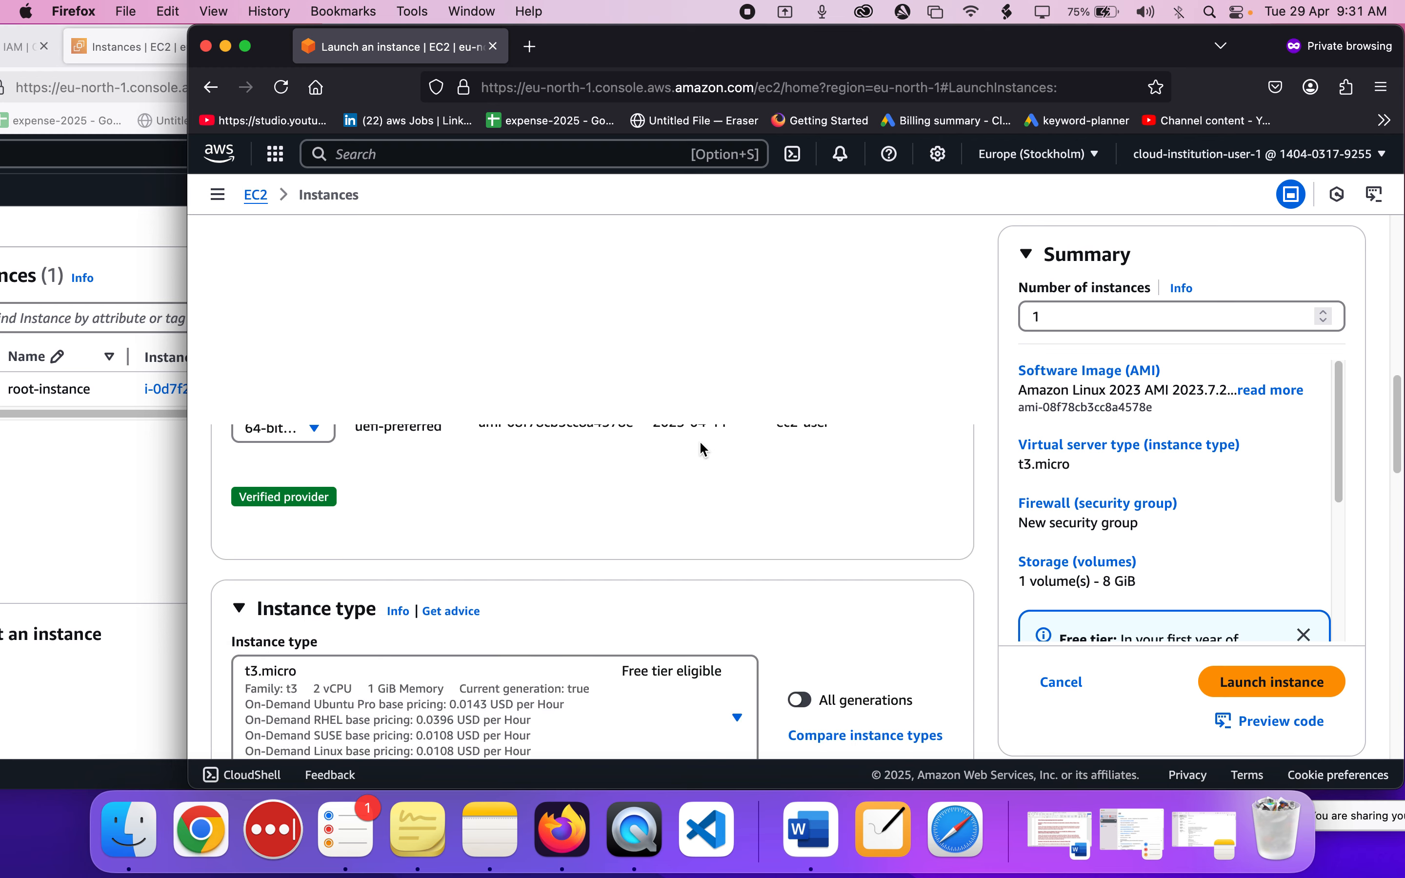
{"action": "scroll", "coordinate": [702, 446], "scroll_direction": "down", "scroll_amount": 10}
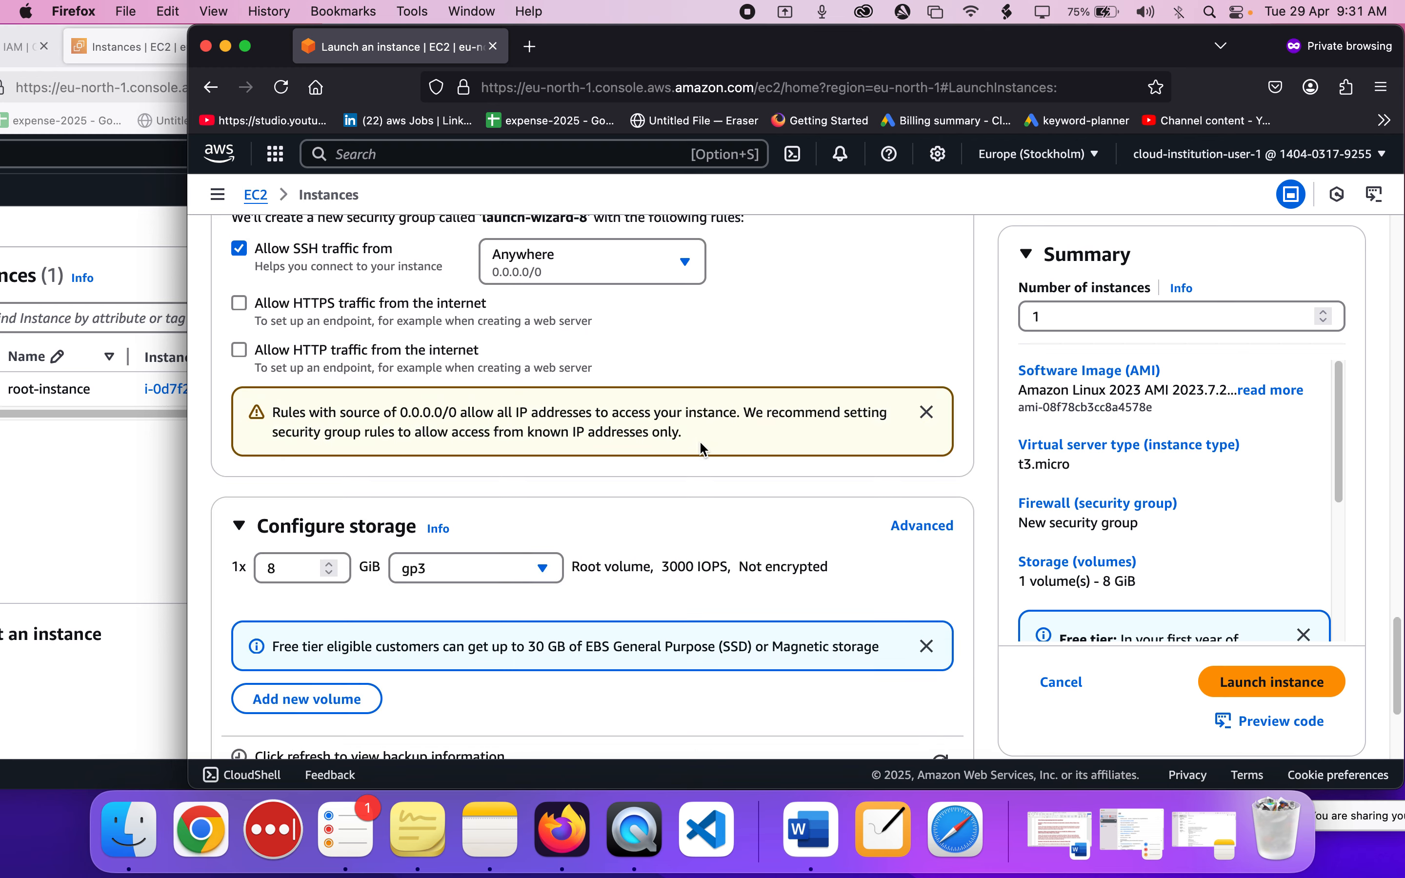
{"action": "scroll", "coordinate": [699, 440], "scroll_direction": "down", "scroll_amount": 5}
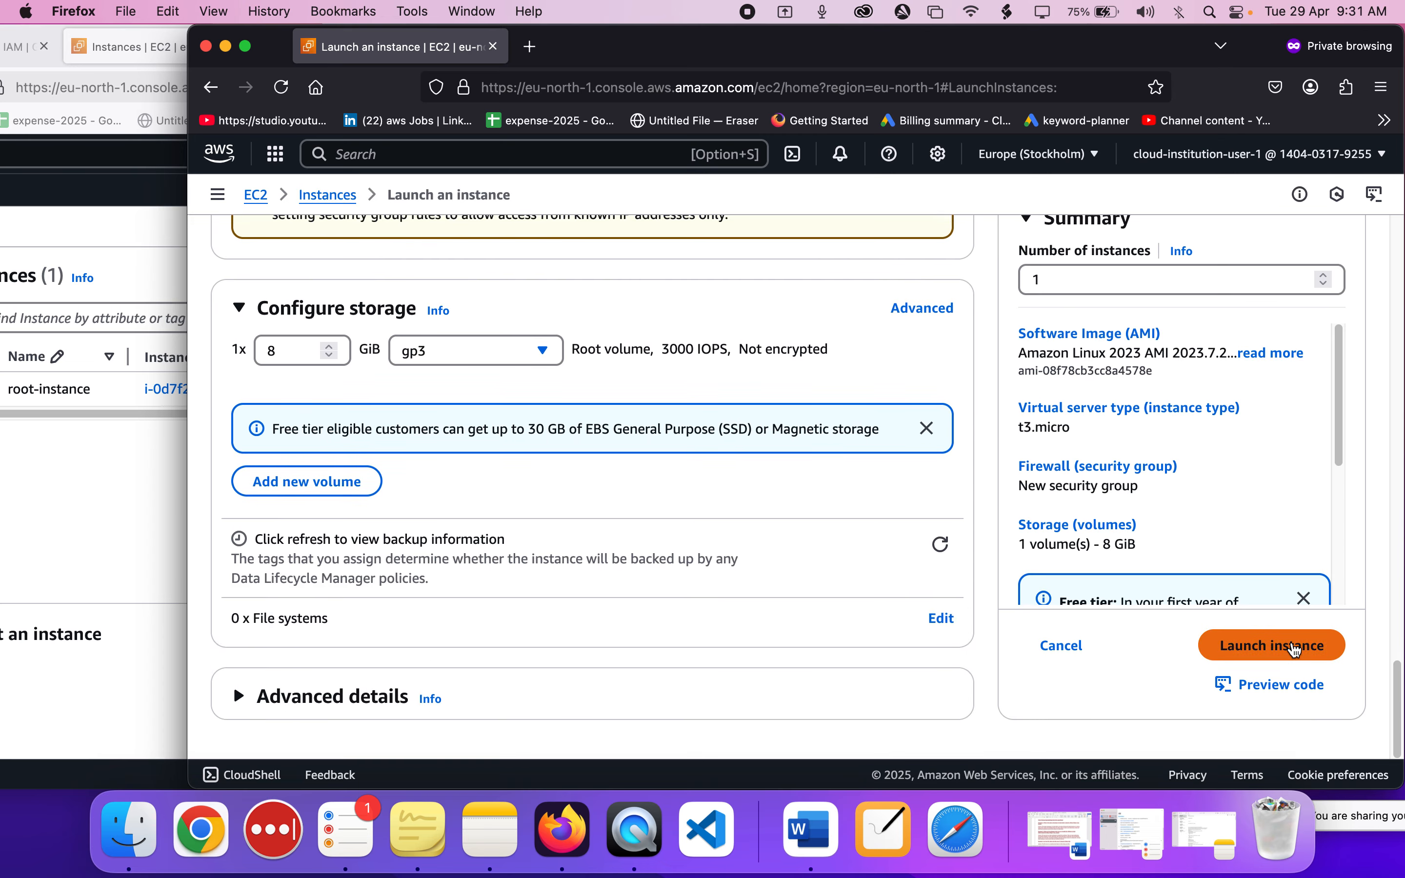
{"action": "left_click", "coordinate": [1297, 646]}
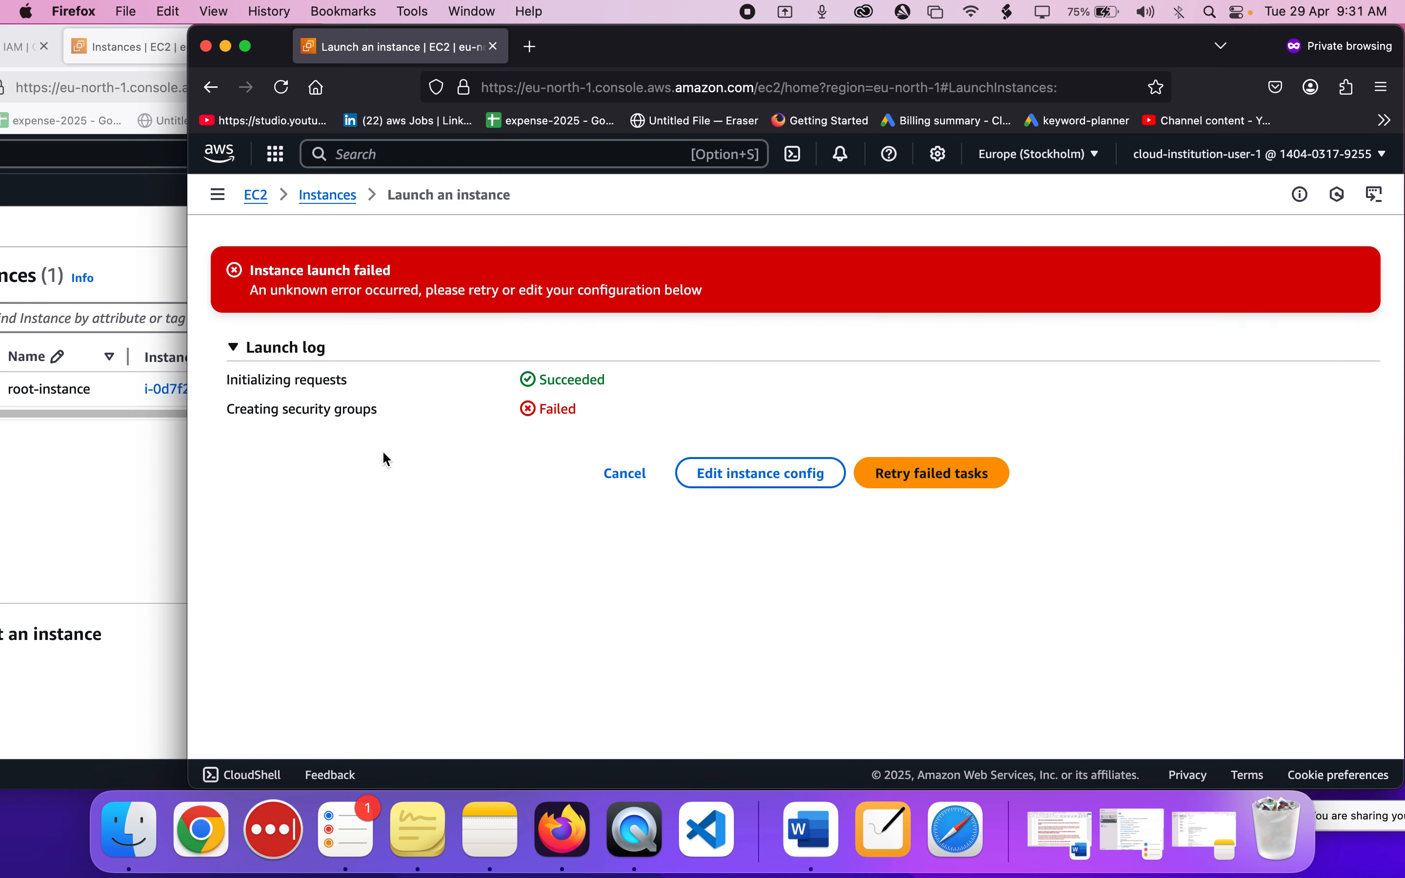
Check the permissions policies attached to cloud-institution-user-1 in the administrator's IAM page.
{"action": "left_click", "coordinate": [123, 509]}
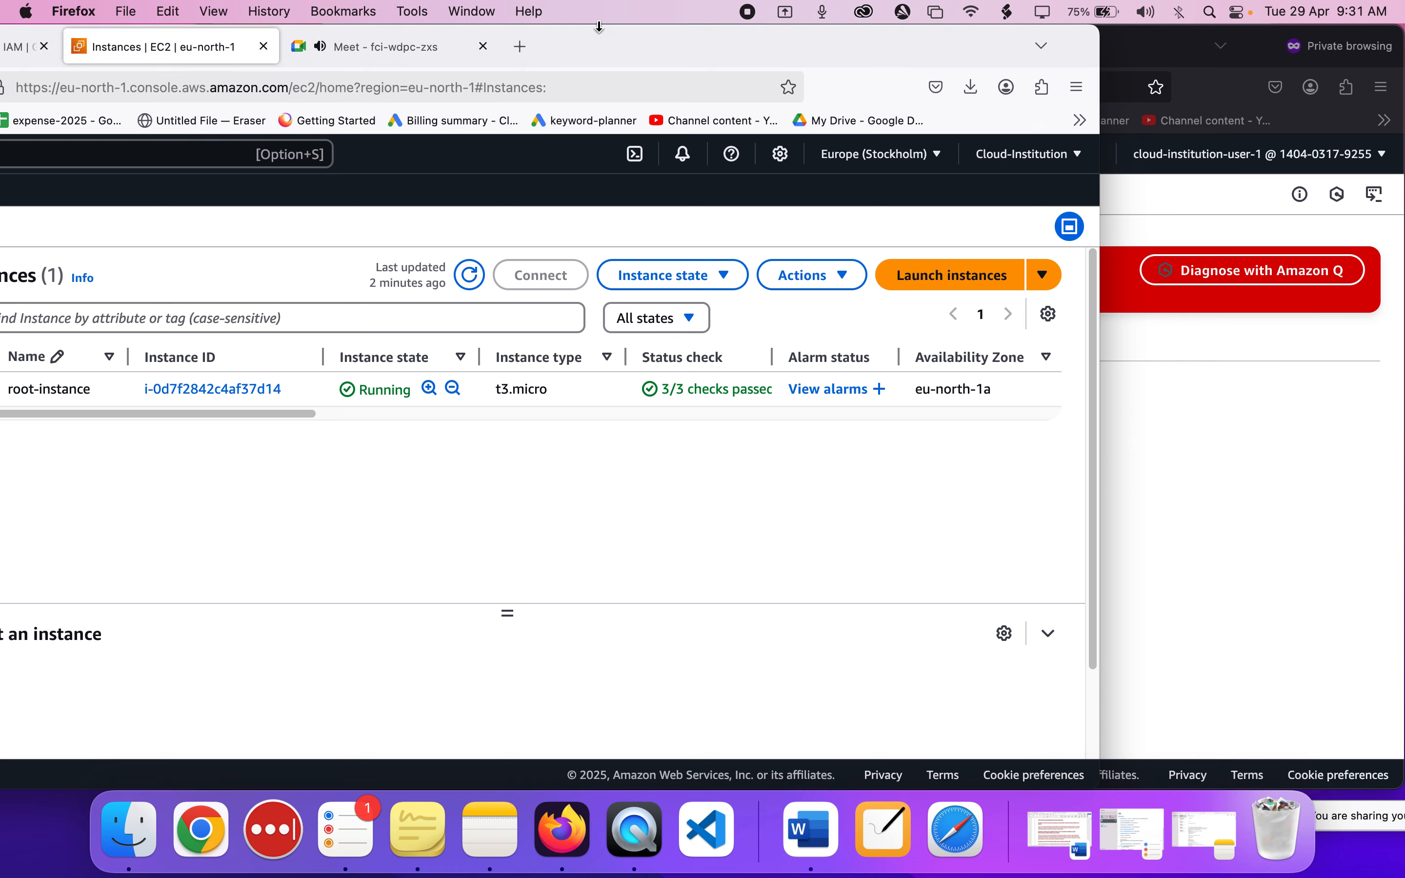
{"action": "double_click", "coordinate": [665, 53]}
{"action": "left_click", "coordinate": [158, 58]}
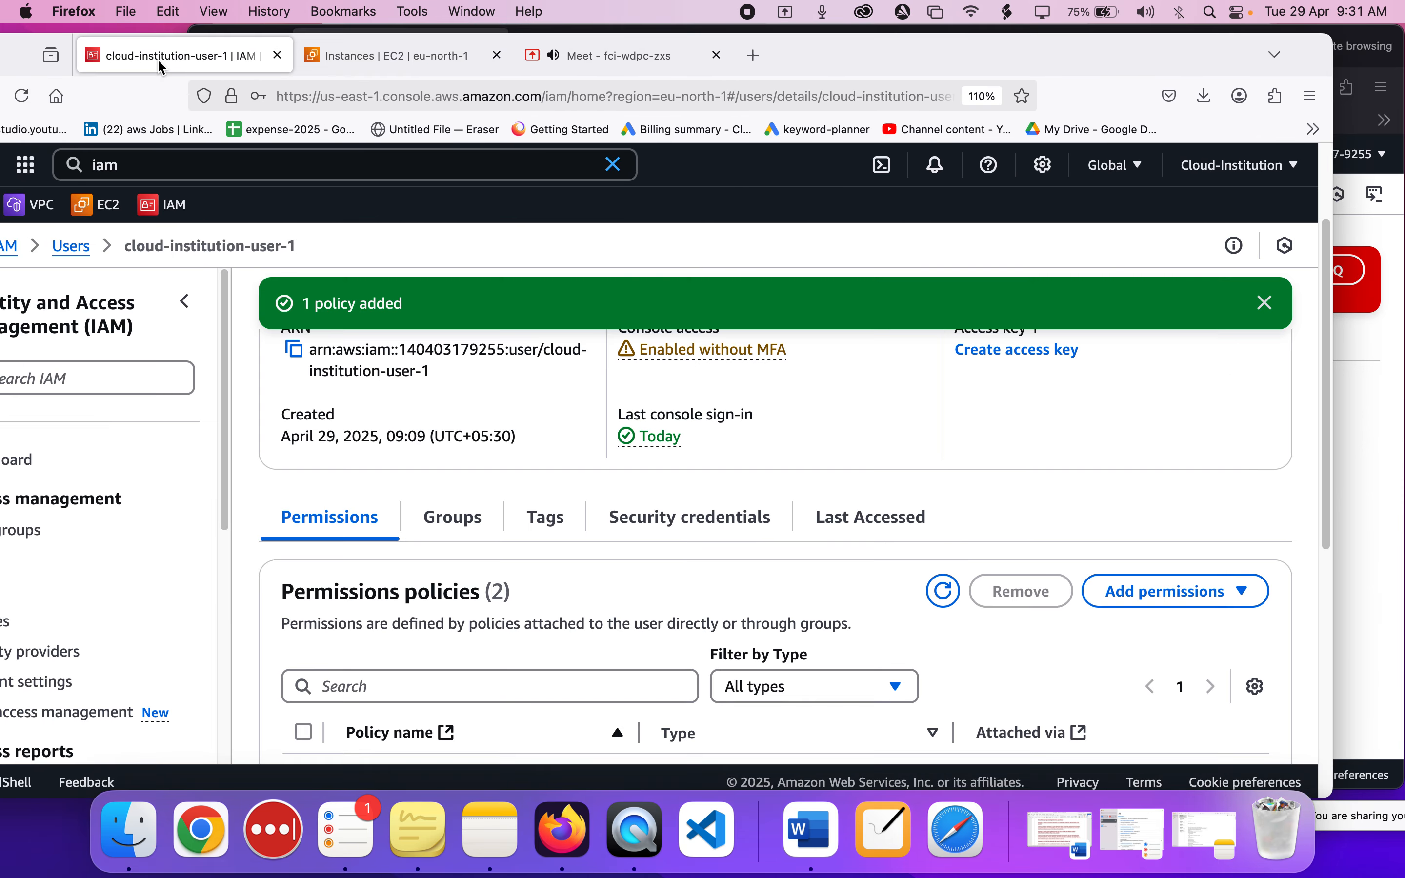
{"action": "scroll", "coordinate": [577, 567], "scroll_direction": "down", "scroll_amount": 5}
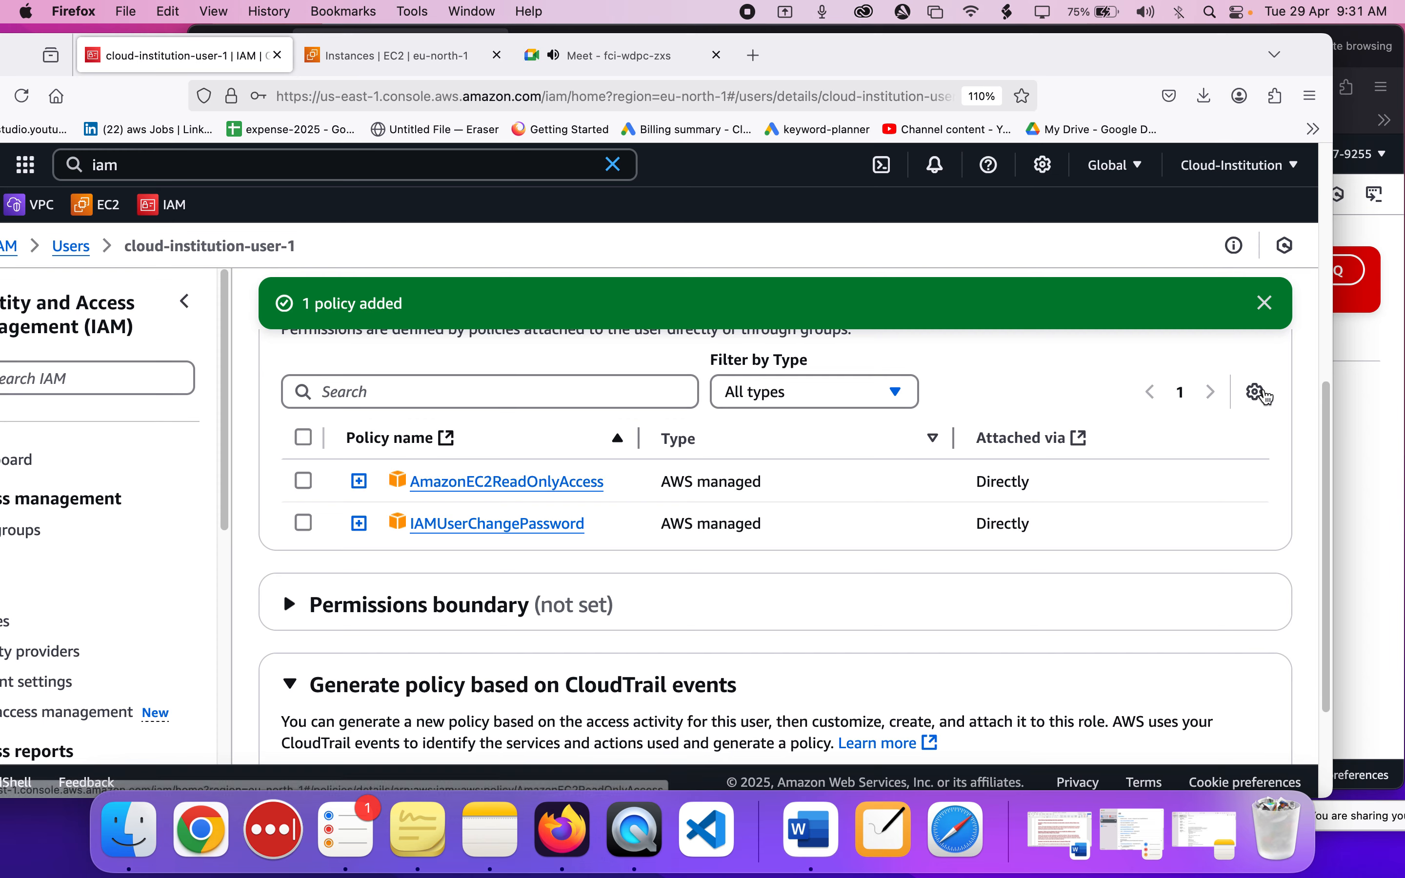
Return to cloud-institution-user-1's window and reopen iam-instance's launch configuration for editing, going back to its name and tags.
{"action": "left_click", "coordinate": [1358, 430]}
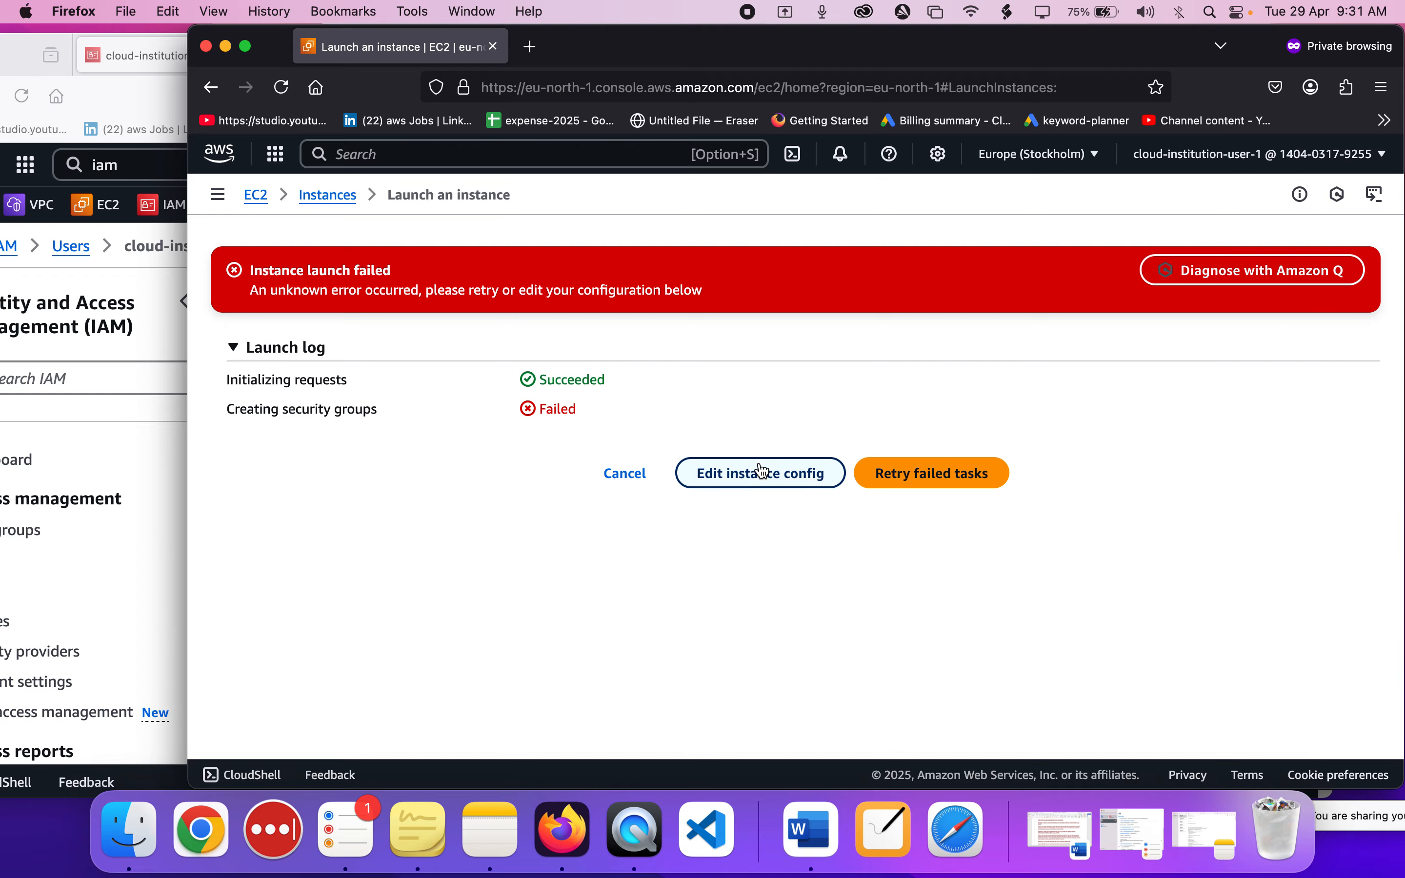
{"action": "left_click", "coordinate": [757, 483]}
{"action": "scroll", "coordinate": [755, 480], "scroll_direction": "down", "scroll_amount": 20}
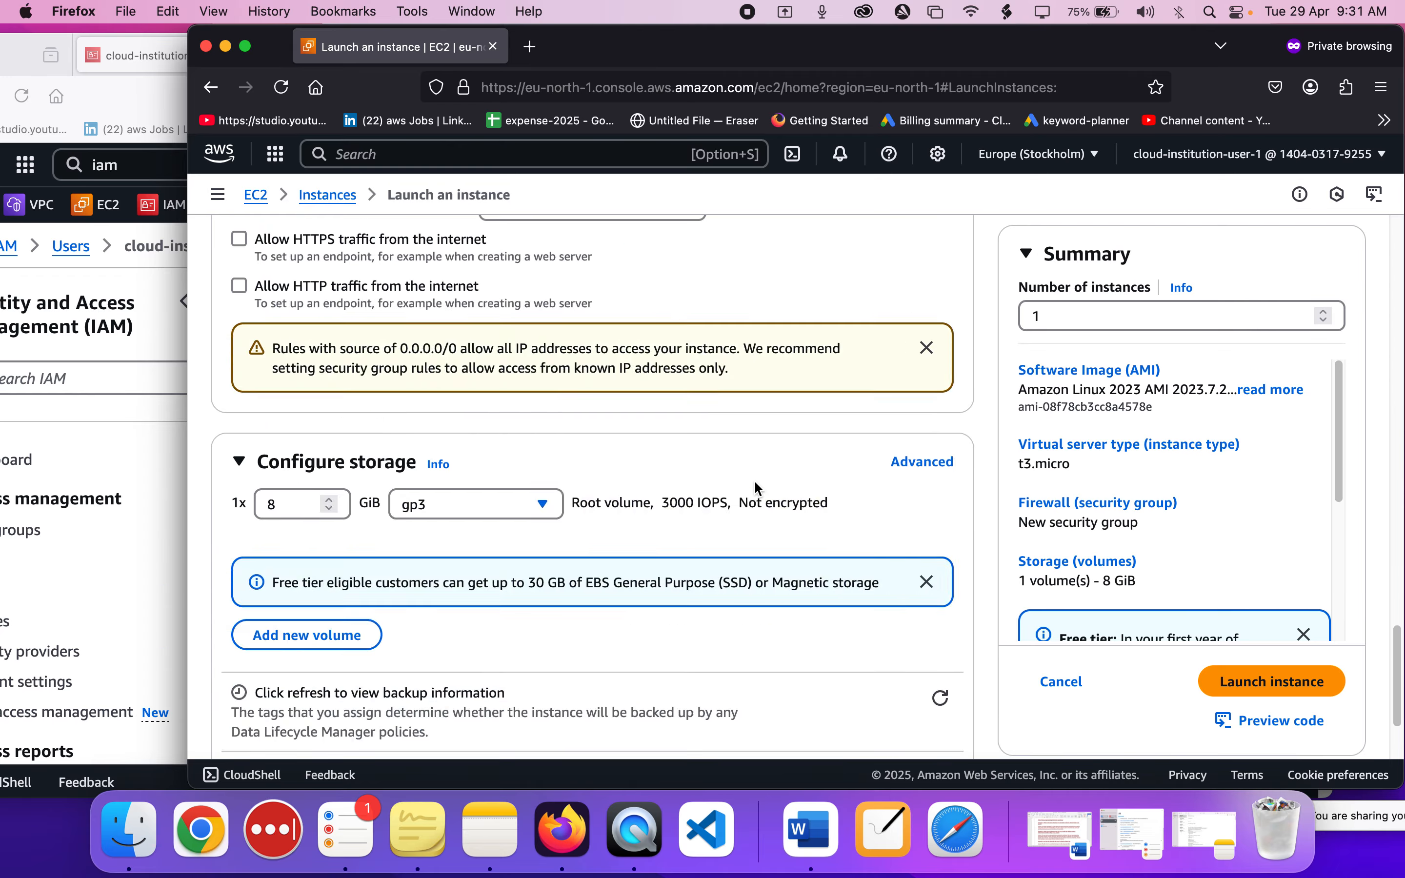
{"action": "scroll", "coordinate": [754, 480], "scroll_direction": "up", "scroll_amount": 15}
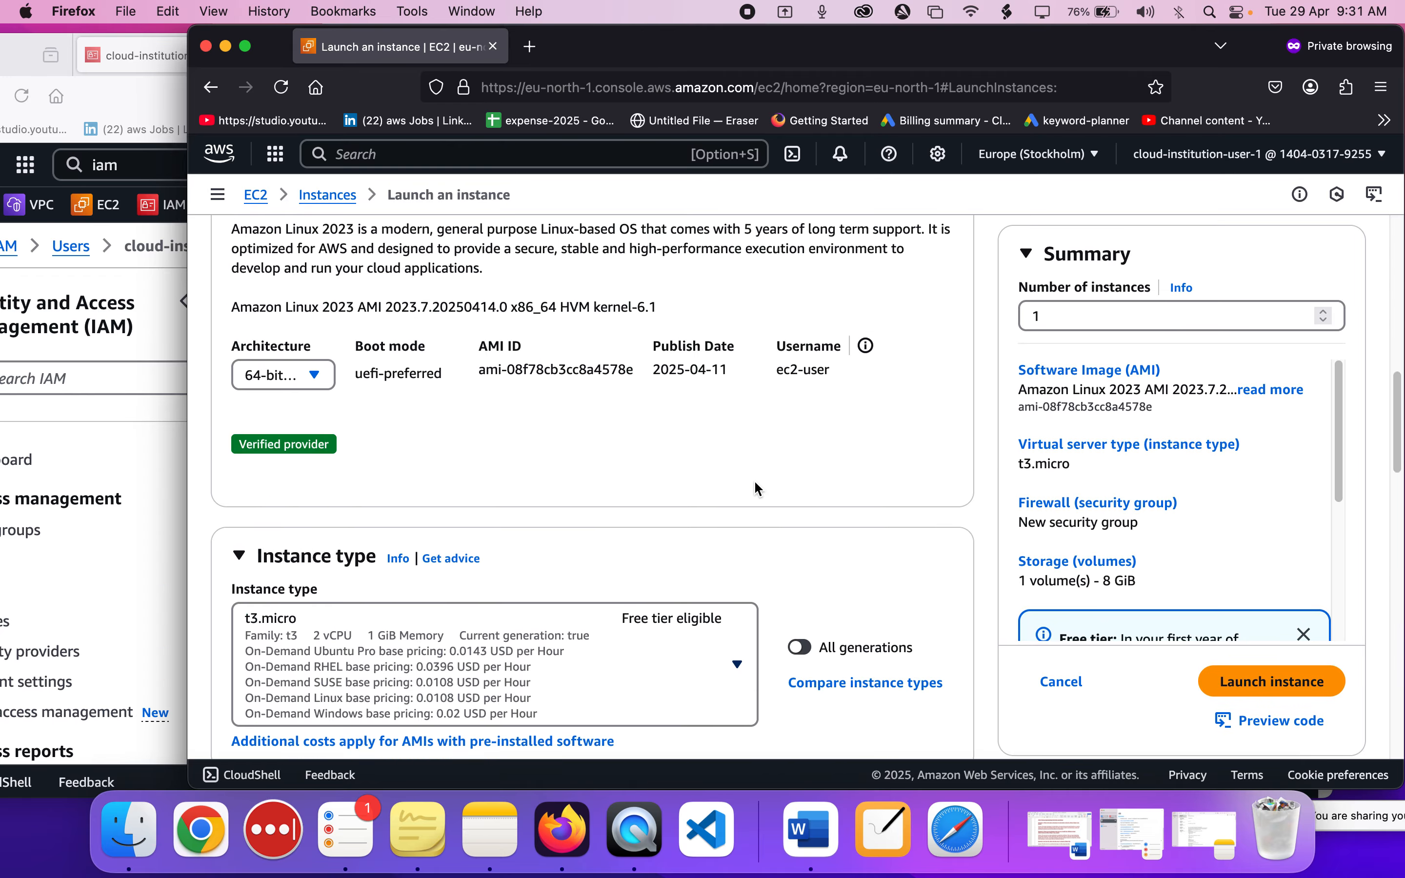
{"action": "scroll", "coordinate": [683, 305], "scroll_direction": "up", "scroll_amount": 5}
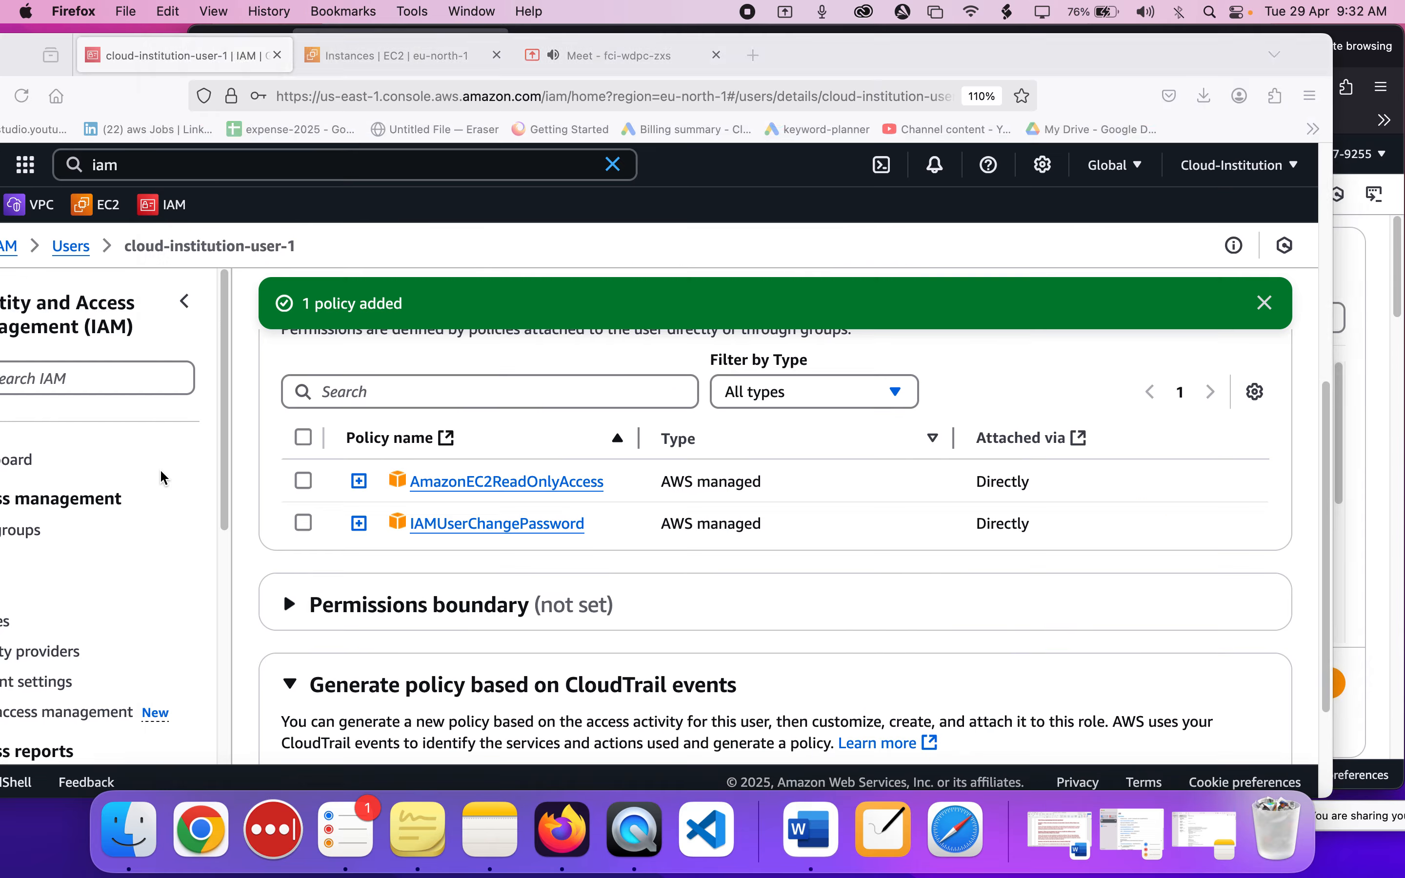
Switch to the administrator's IAM page and start adding permissions to cloud-institution-user-1 by attaching policies directly.
{"action": "left_click", "coordinate": [159, 469]}
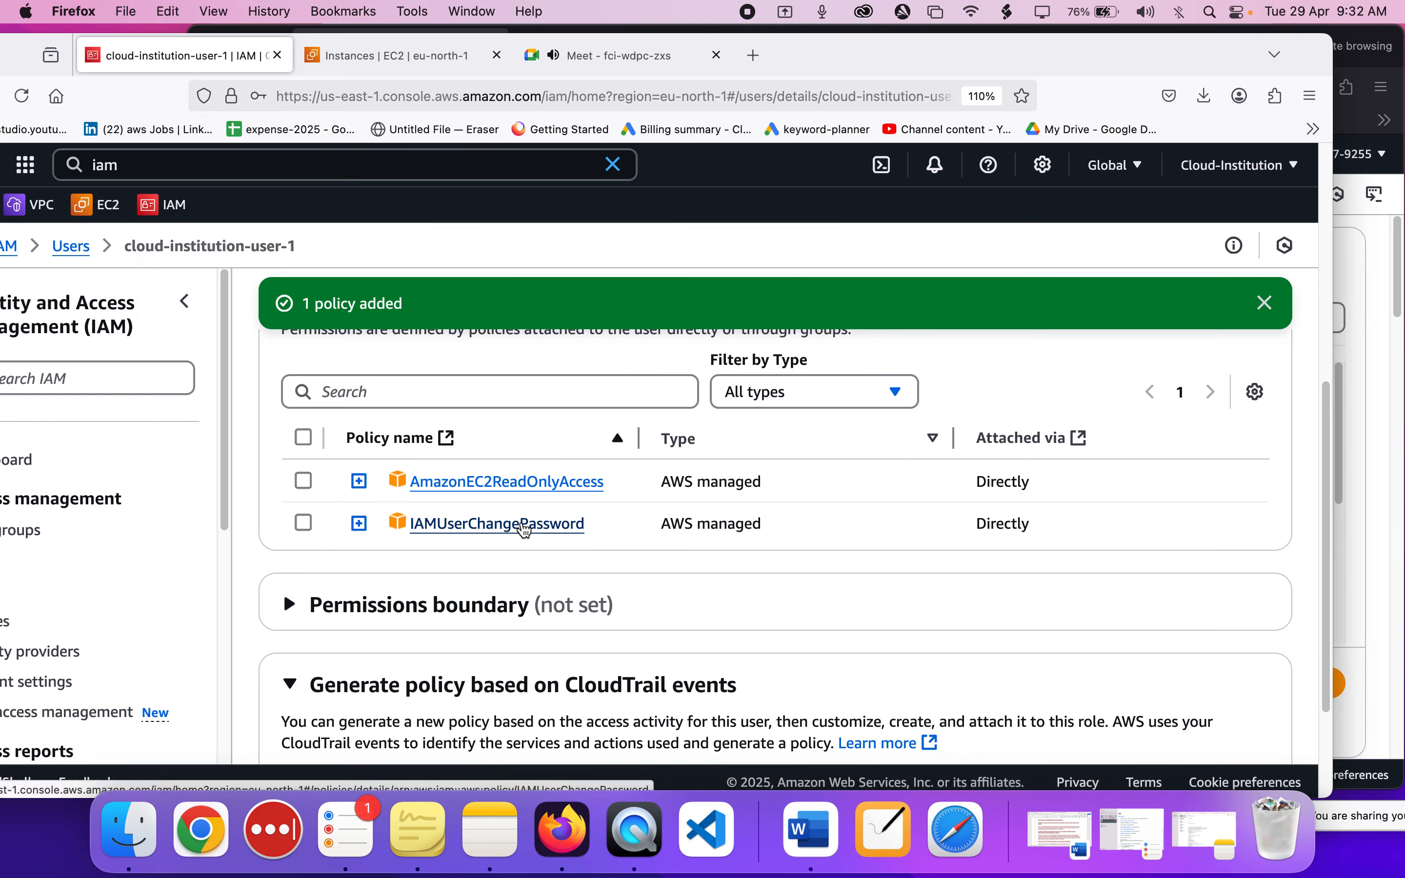
{"action": "scroll", "coordinate": [525, 530], "scroll_direction": "up", "scroll_amount": 2}
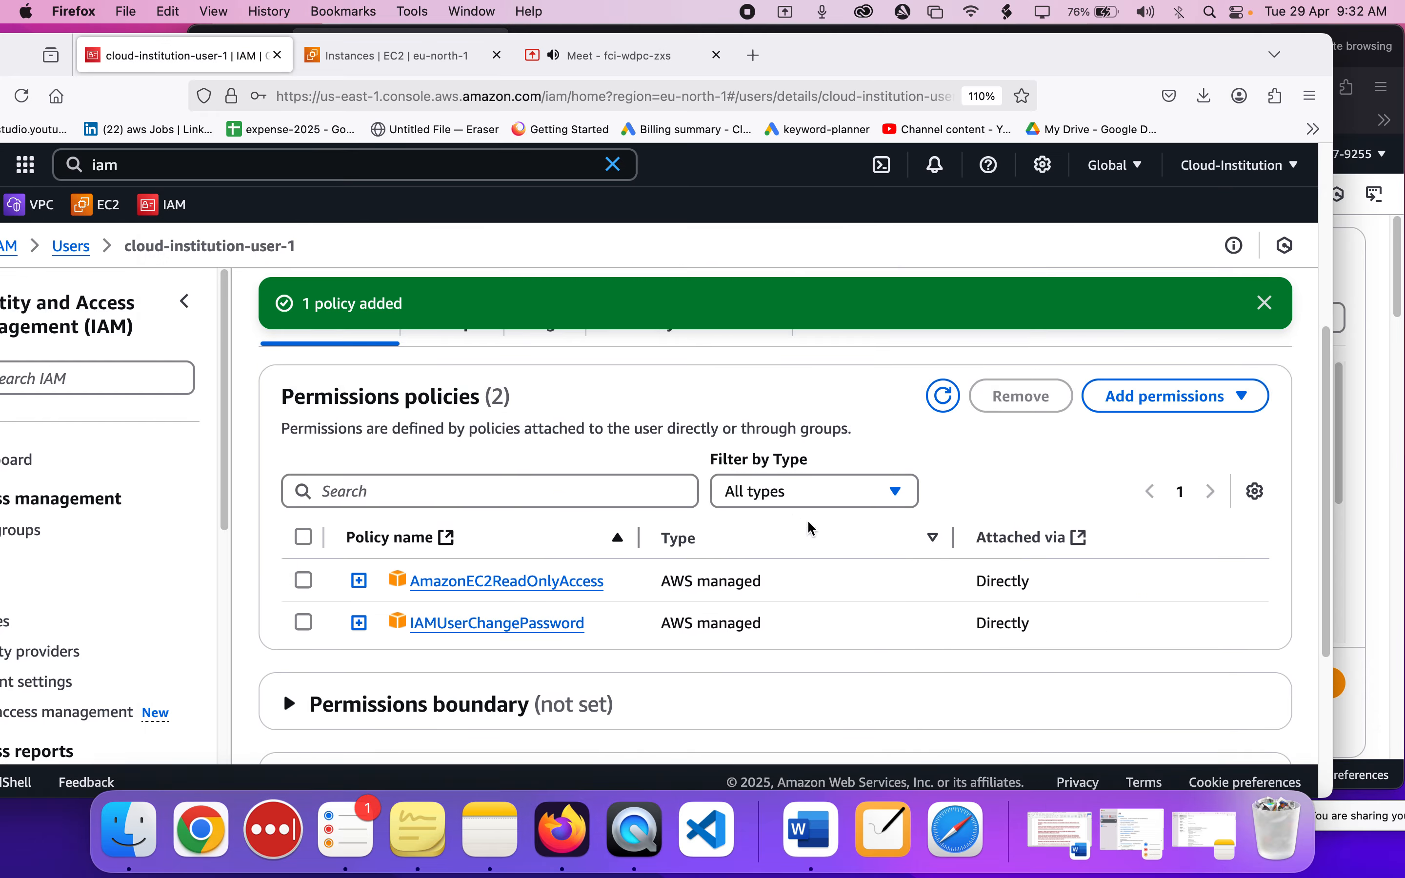
{"action": "left_click", "coordinate": [1149, 415]}
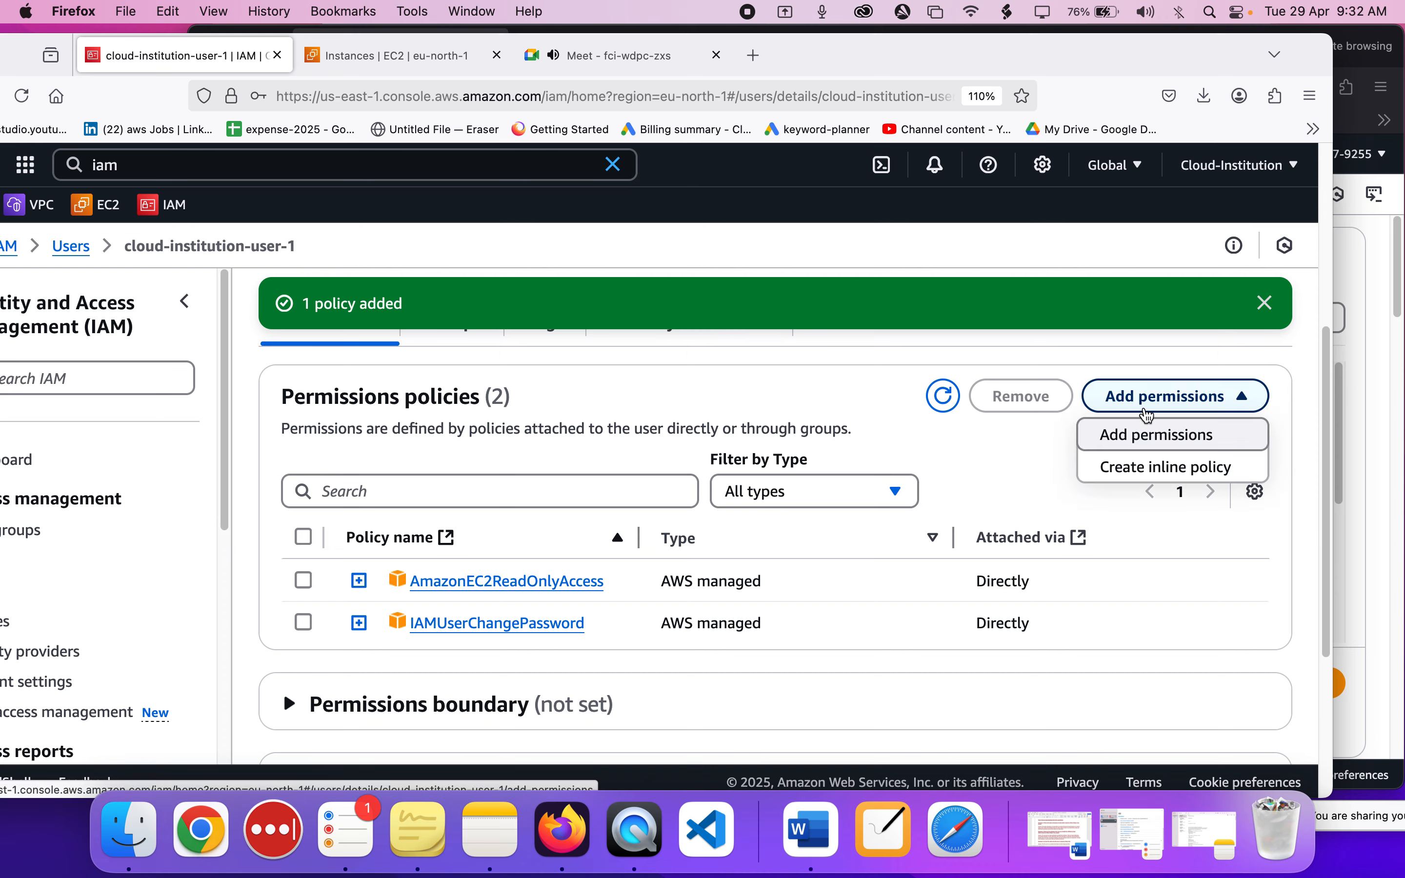
{"action": "left_click", "coordinate": [1148, 440]}
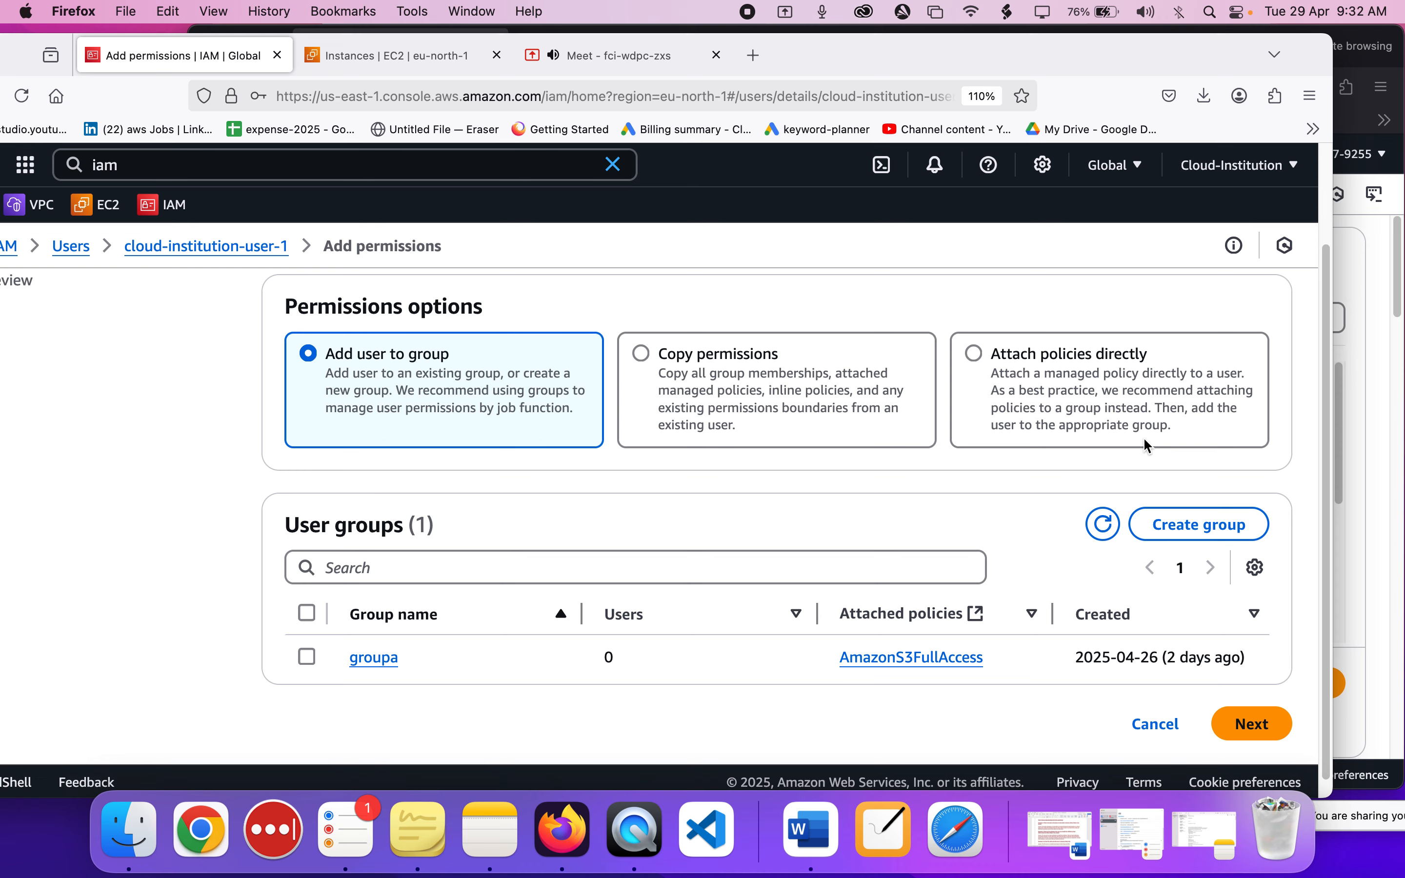
{"action": "left_click", "coordinate": [972, 354]}
{"action": "scroll", "coordinate": [881, 535], "scroll_direction": "down", "scroll_amount": 4}
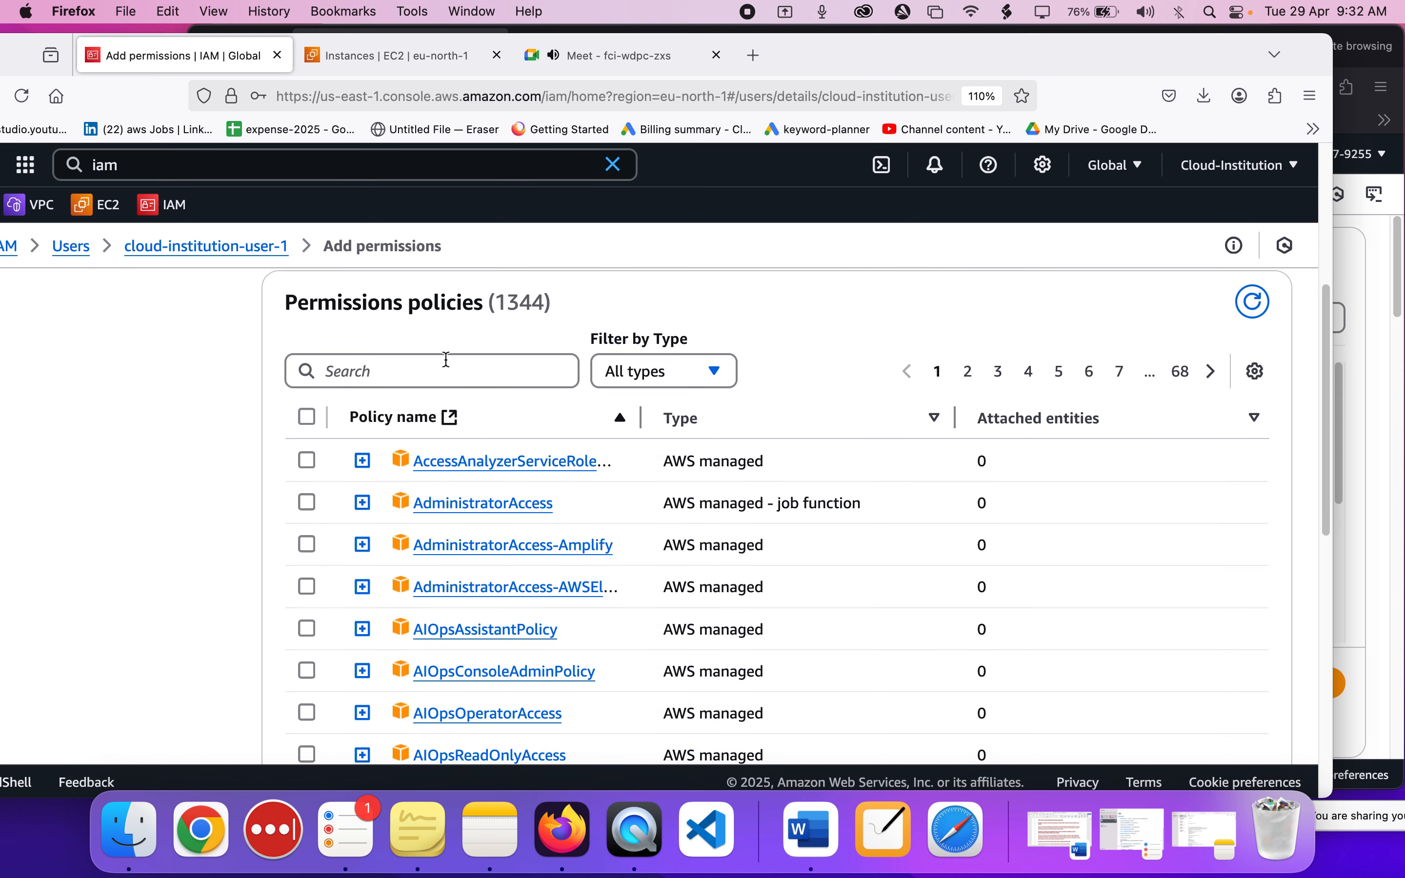
Search the permissions policies for ec2ful and attach AmazonEC2FullAccess to cloud-institution-user-1.
{"action": "left_click", "coordinate": [445, 378]}
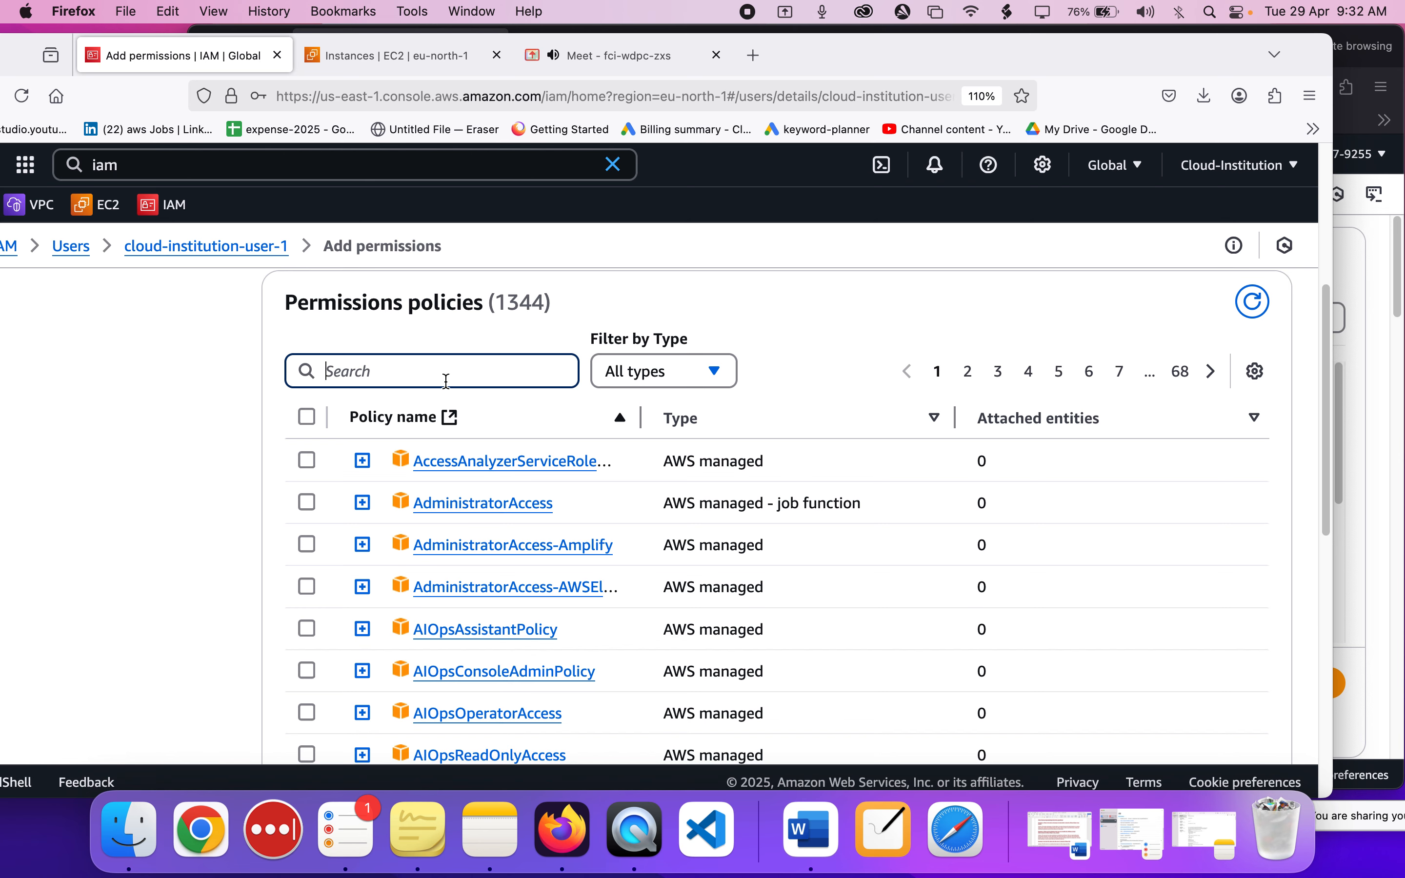
{"action": "type", "text": "ecfull"}
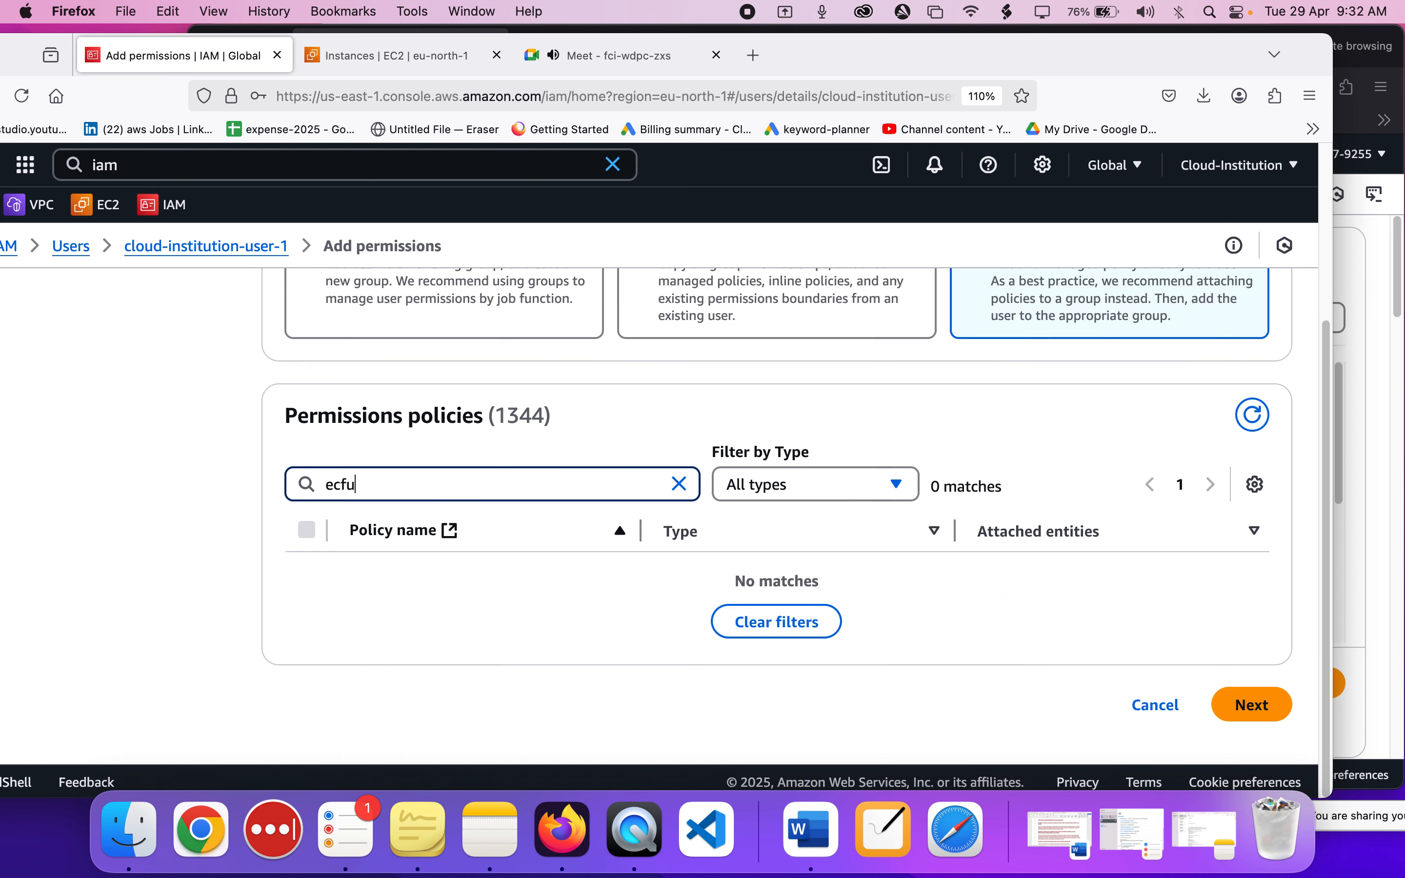
{"action": "key", "text": "BackSpace"}
{"action": "key", "text": "BackSpace"}
{"action": "key", "text": "BackSpace"}
{"action": "key", "text": "BackSpace"}
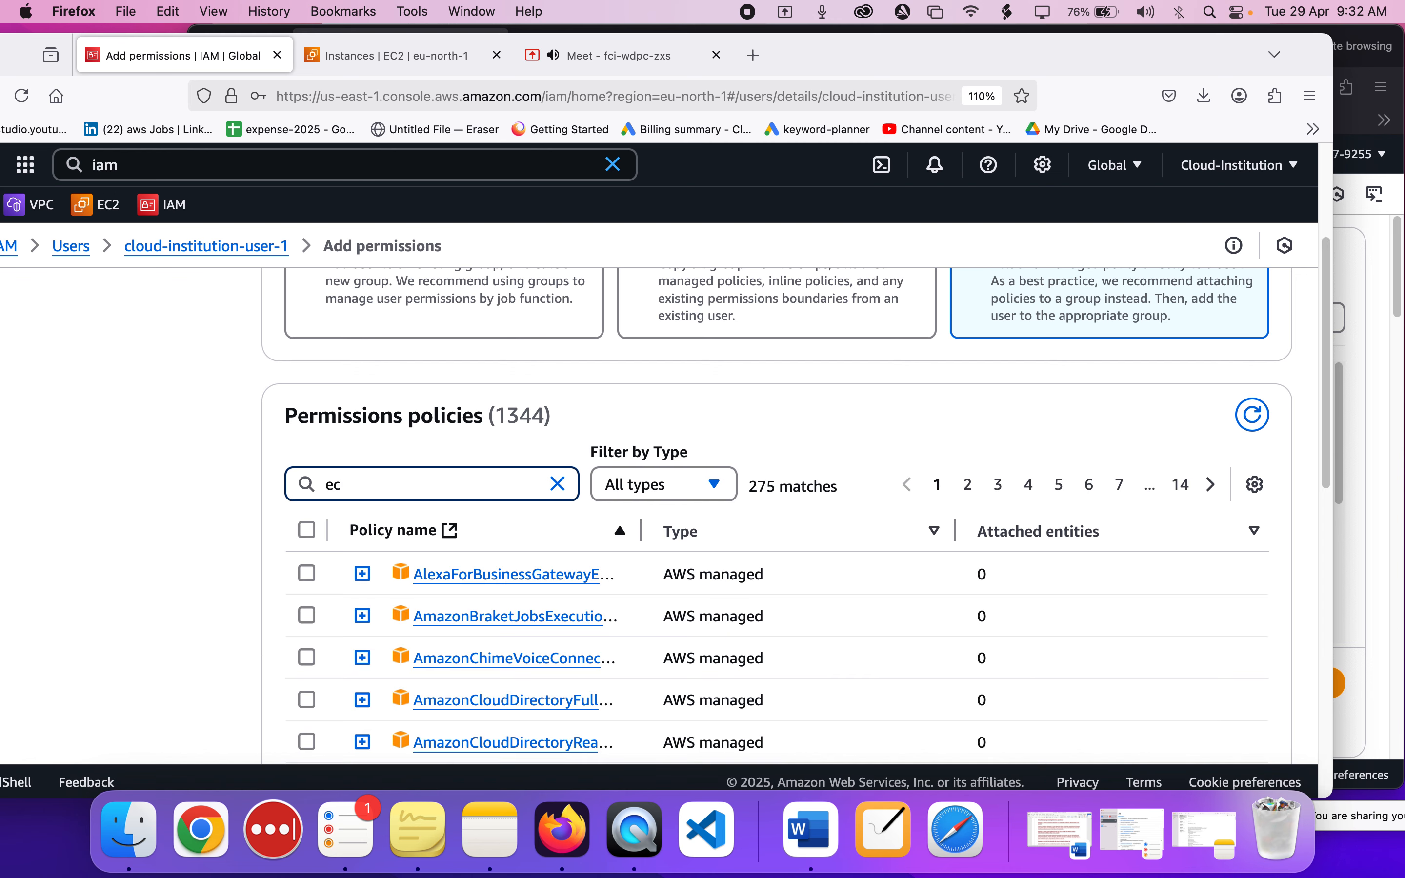
{"action": "type", "text": "2ful"}
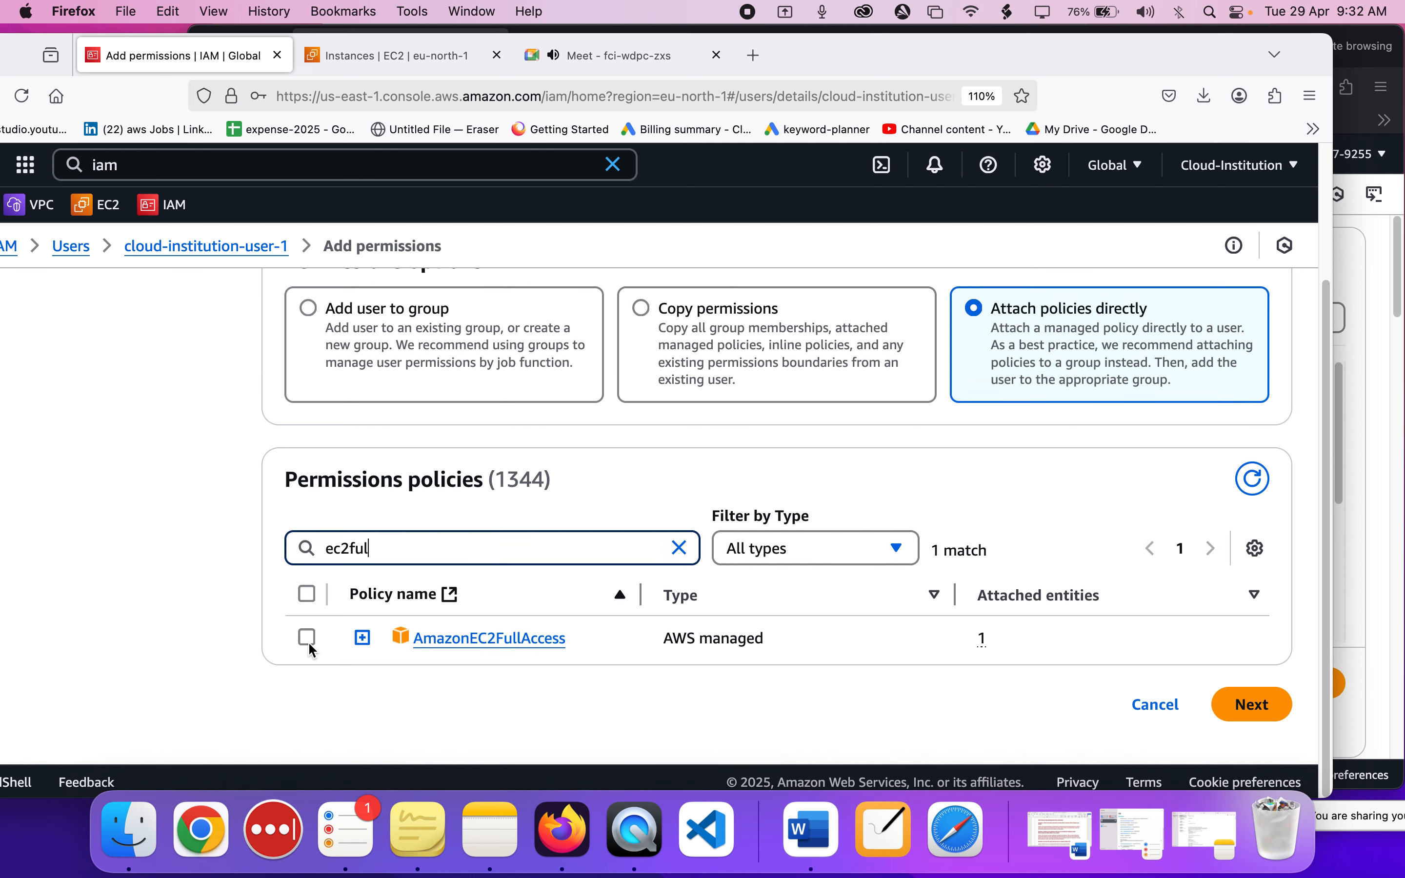
{"action": "left_click", "coordinate": [309, 639]}
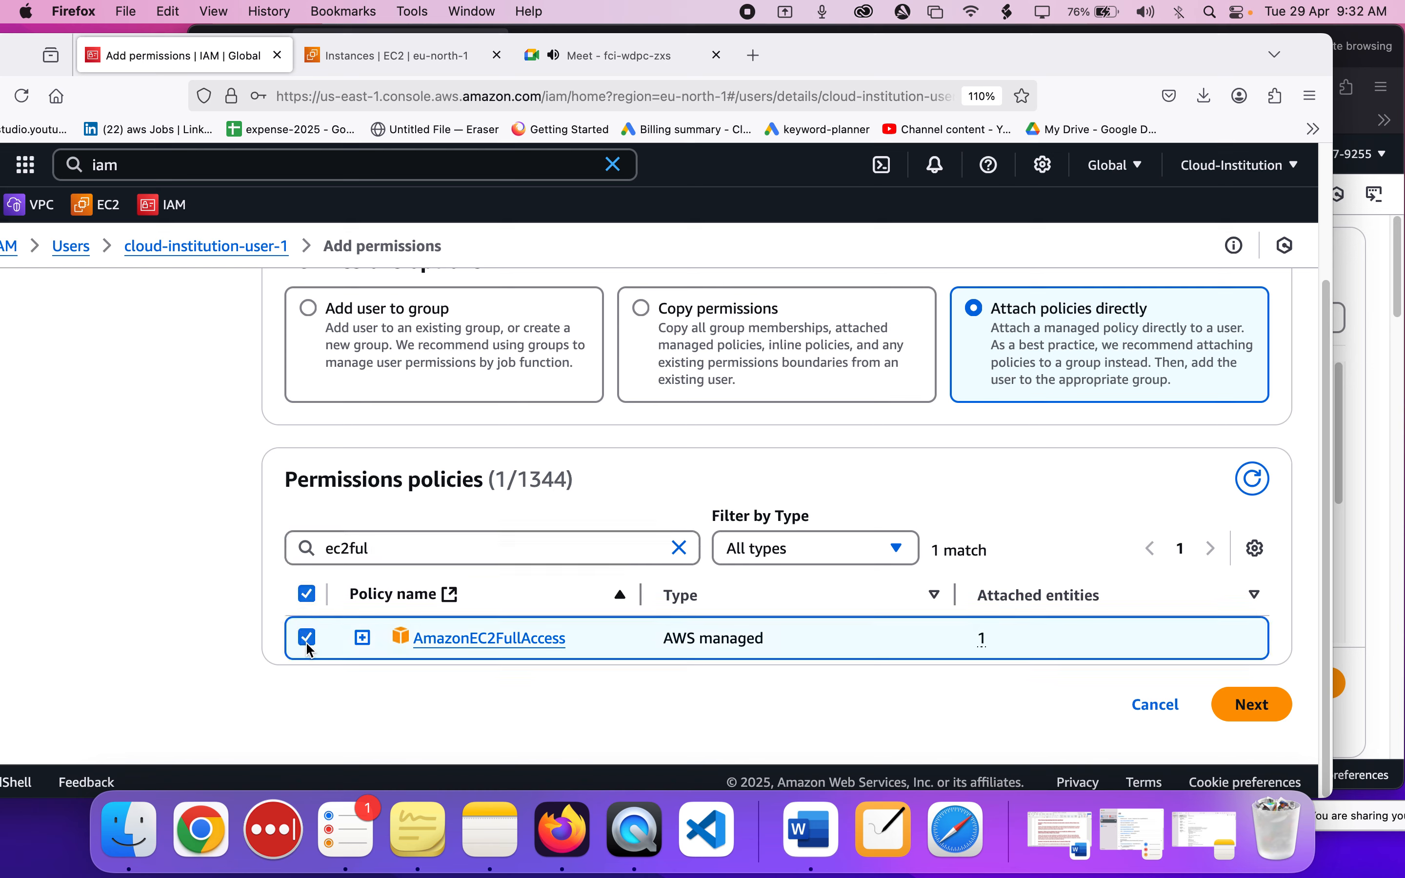
{"action": "left_click", "coordinate": [1238, 723]}
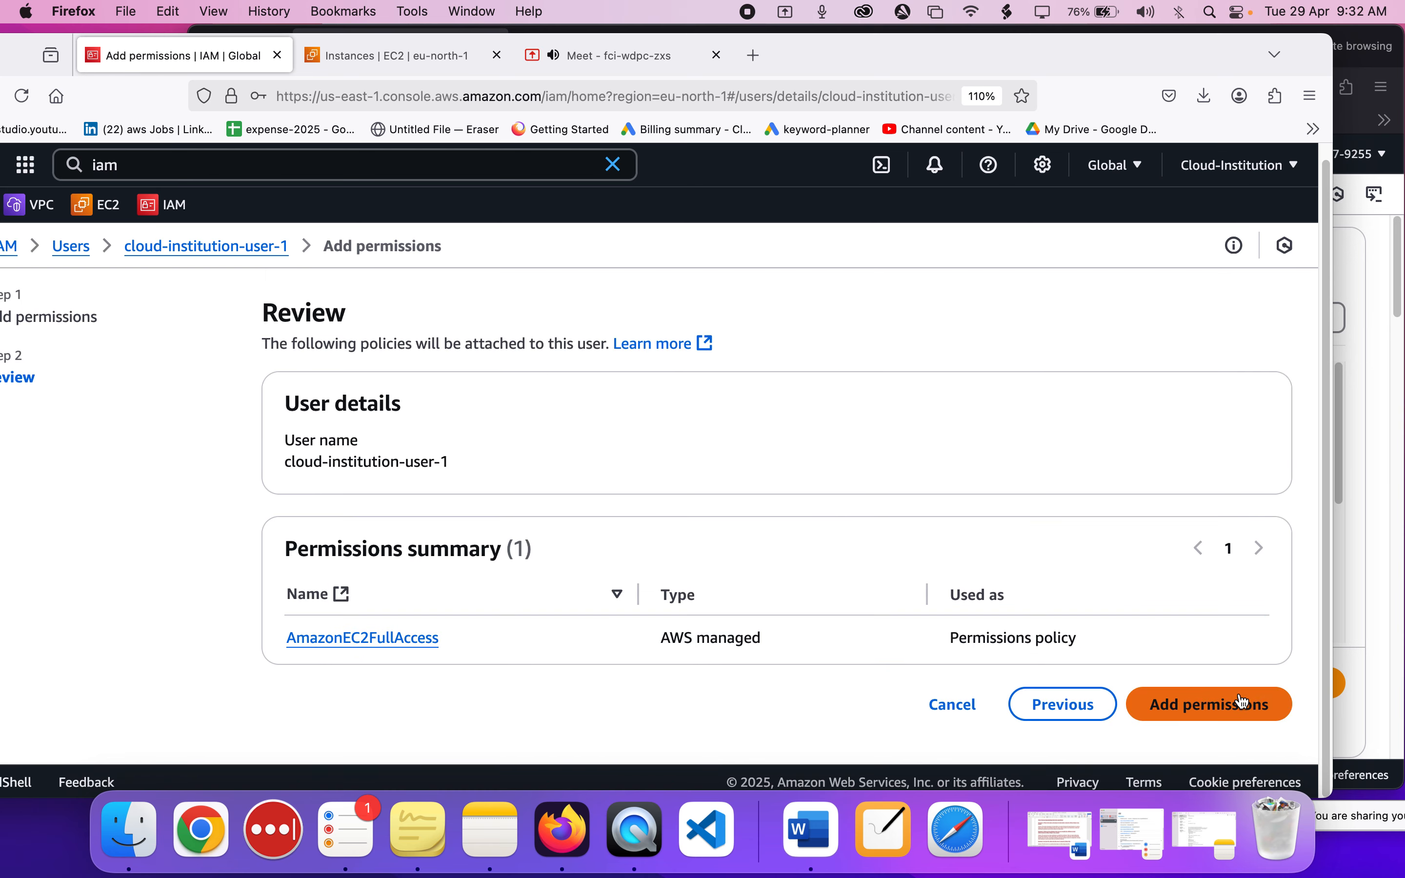
{"action": "left_click", "coordinate": [1238, 704]}
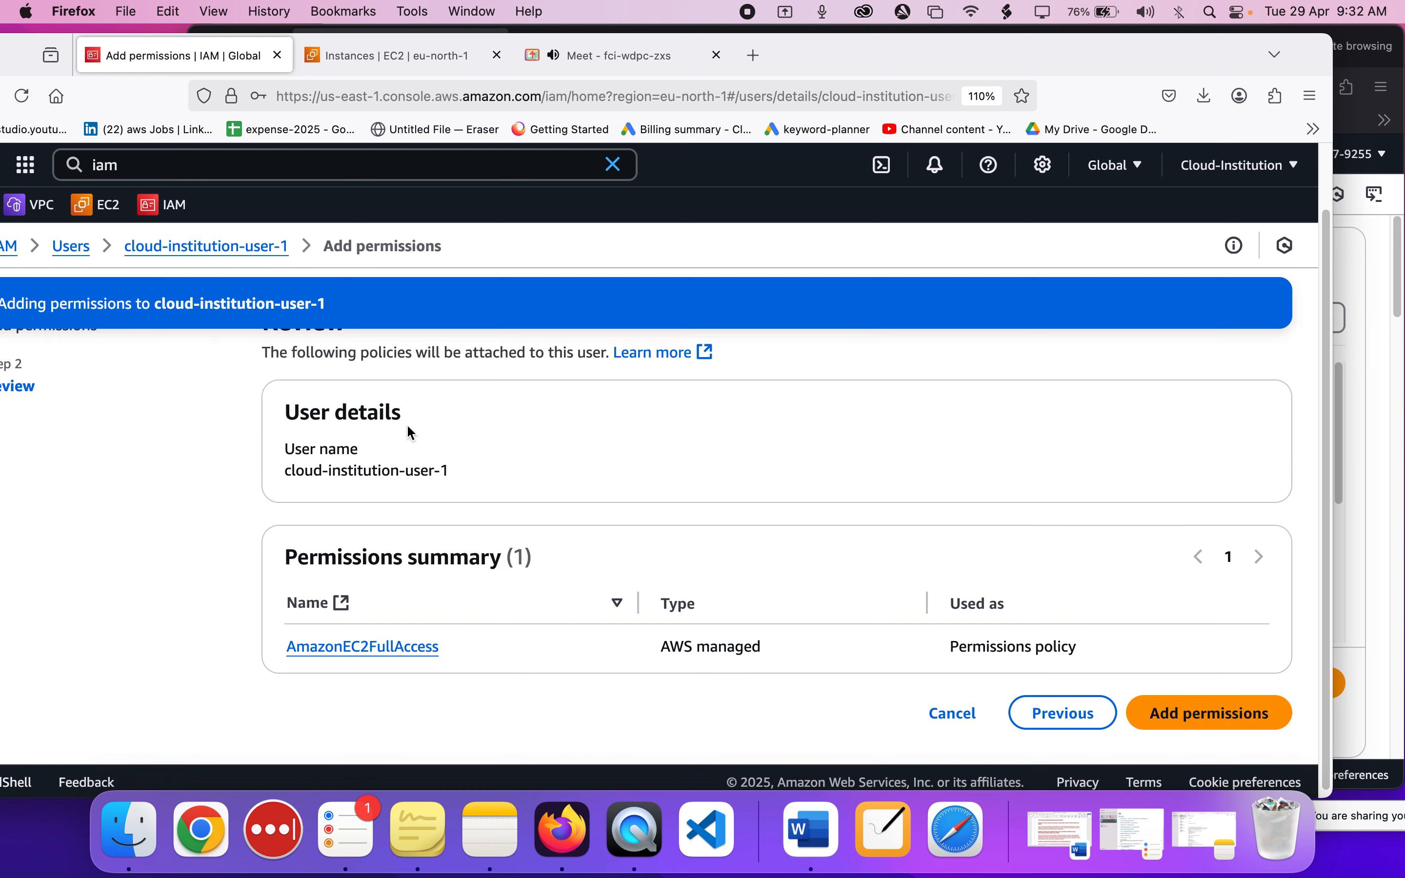
Return to cloud-institution-user-1's window, review iam-instance's configuration from its name to its storage, and launch the instance.
{"action": "left_click", "coordinate": [1392, 537]}
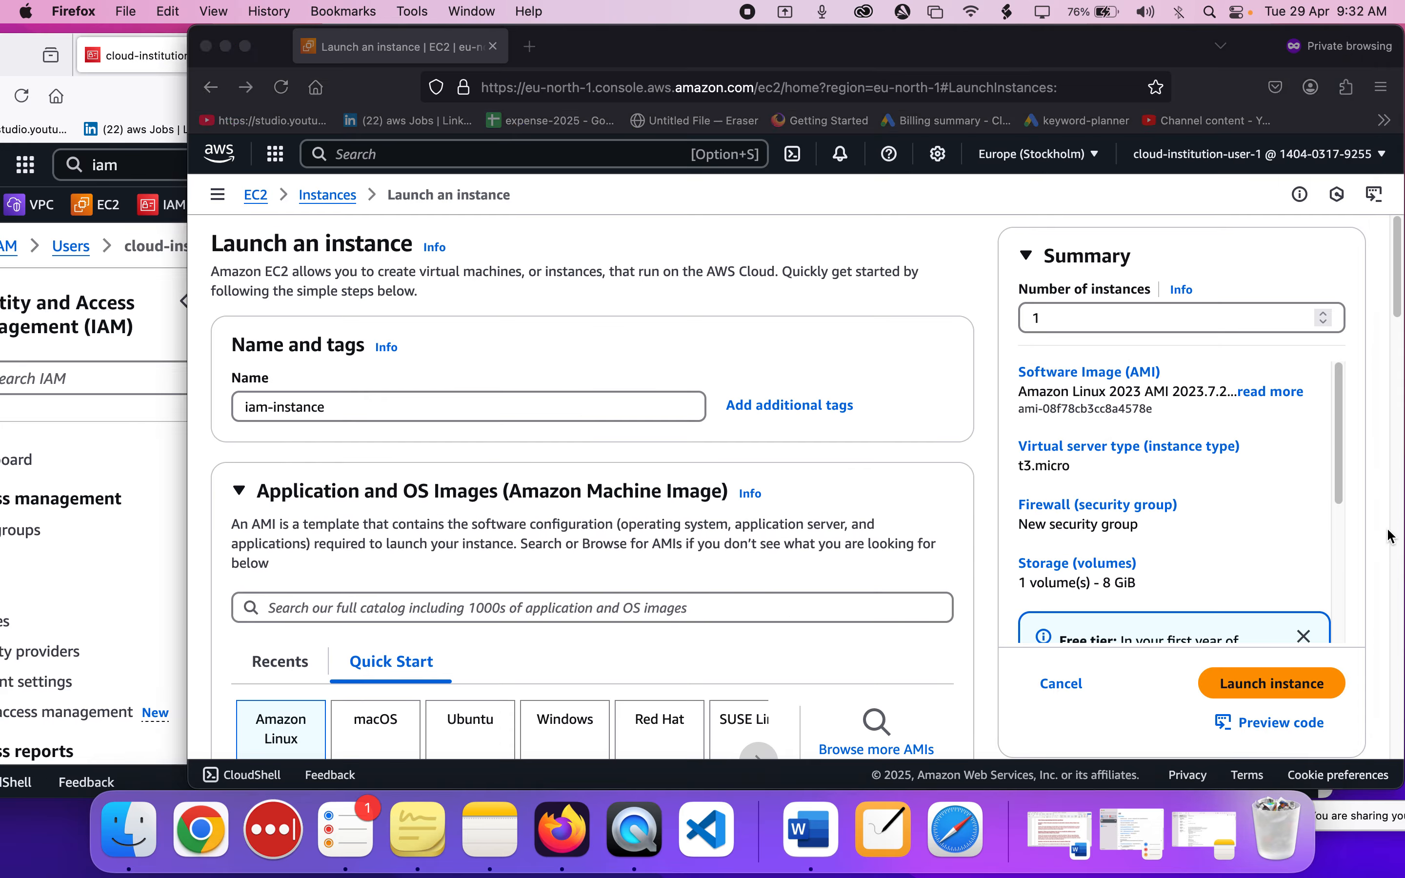
{"action": "scroll", "coordinate": [681, 446], "scroll_direction": "down", "scroll_amount": 15}
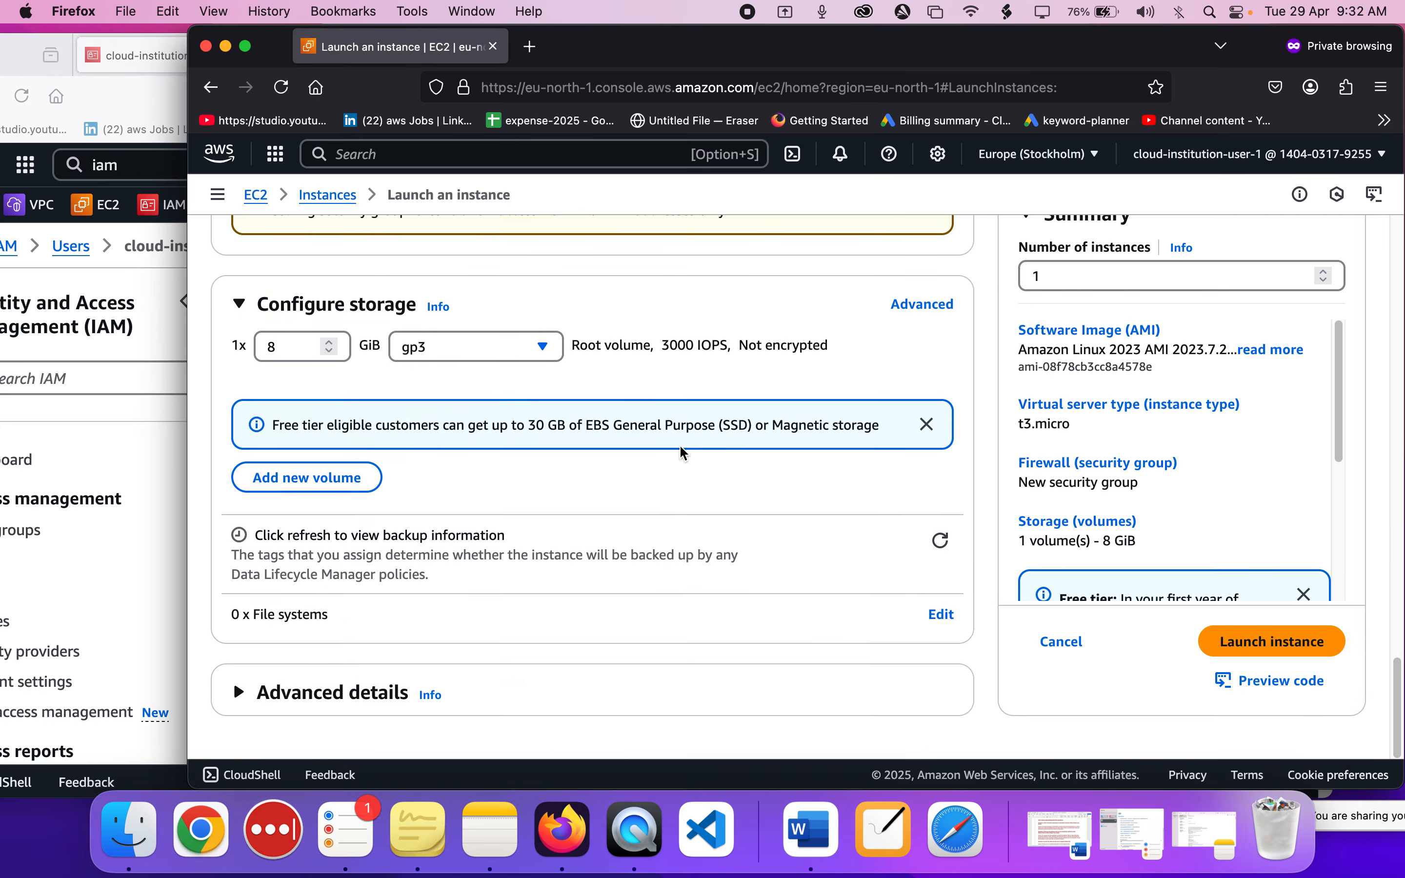
{"action": "scroll", "coordinate": [680, 447], "scroll_direction": "up", "scroll_amount": 15}
{"action": "scroll", "coordinate": [681, 446], "scroll_direction": "up", "scroll_amount": 10}
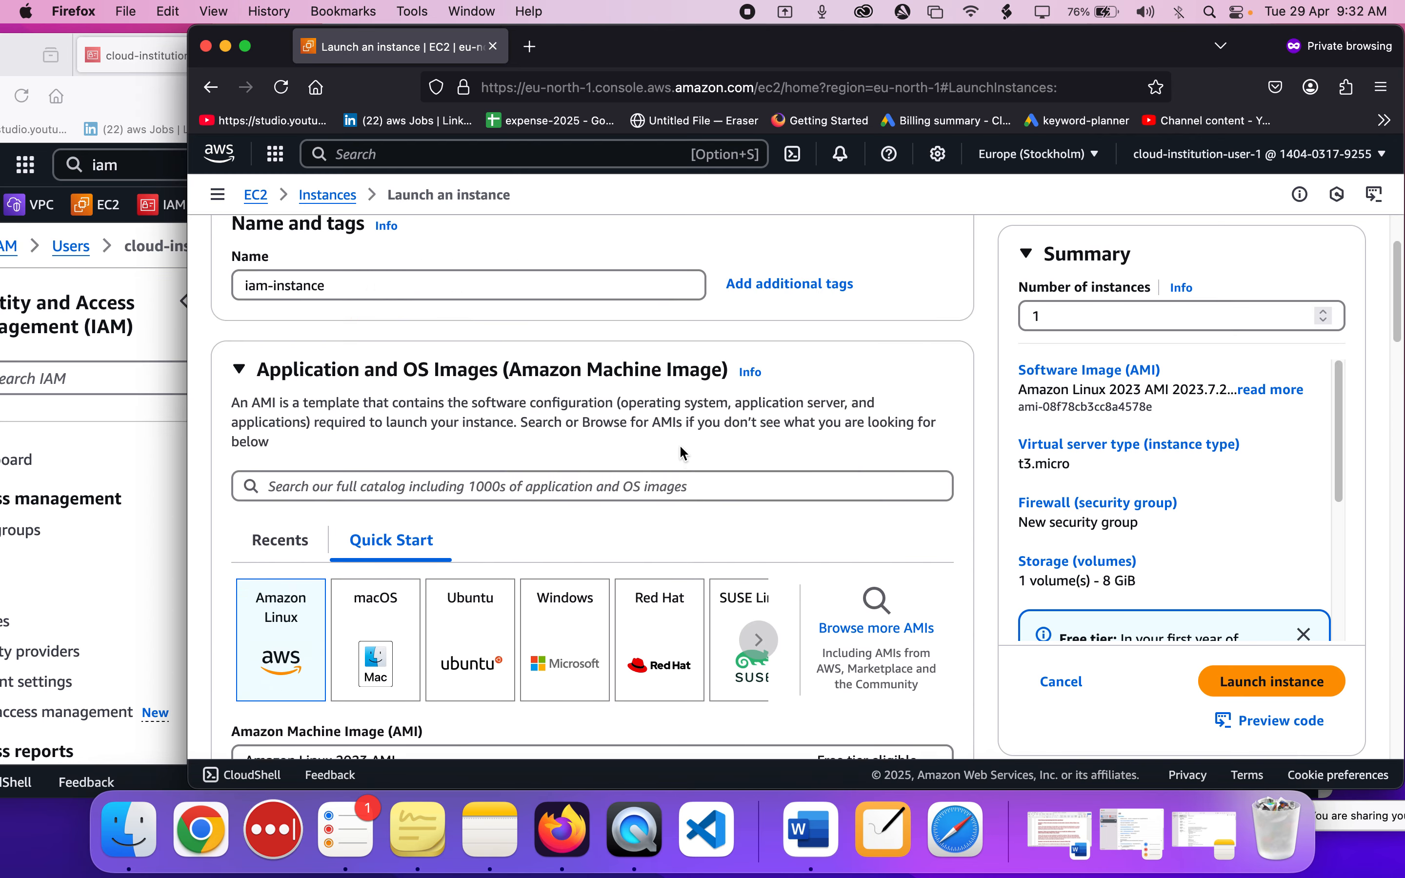
{"action": "left_click", "coordinate": [574, 408]}
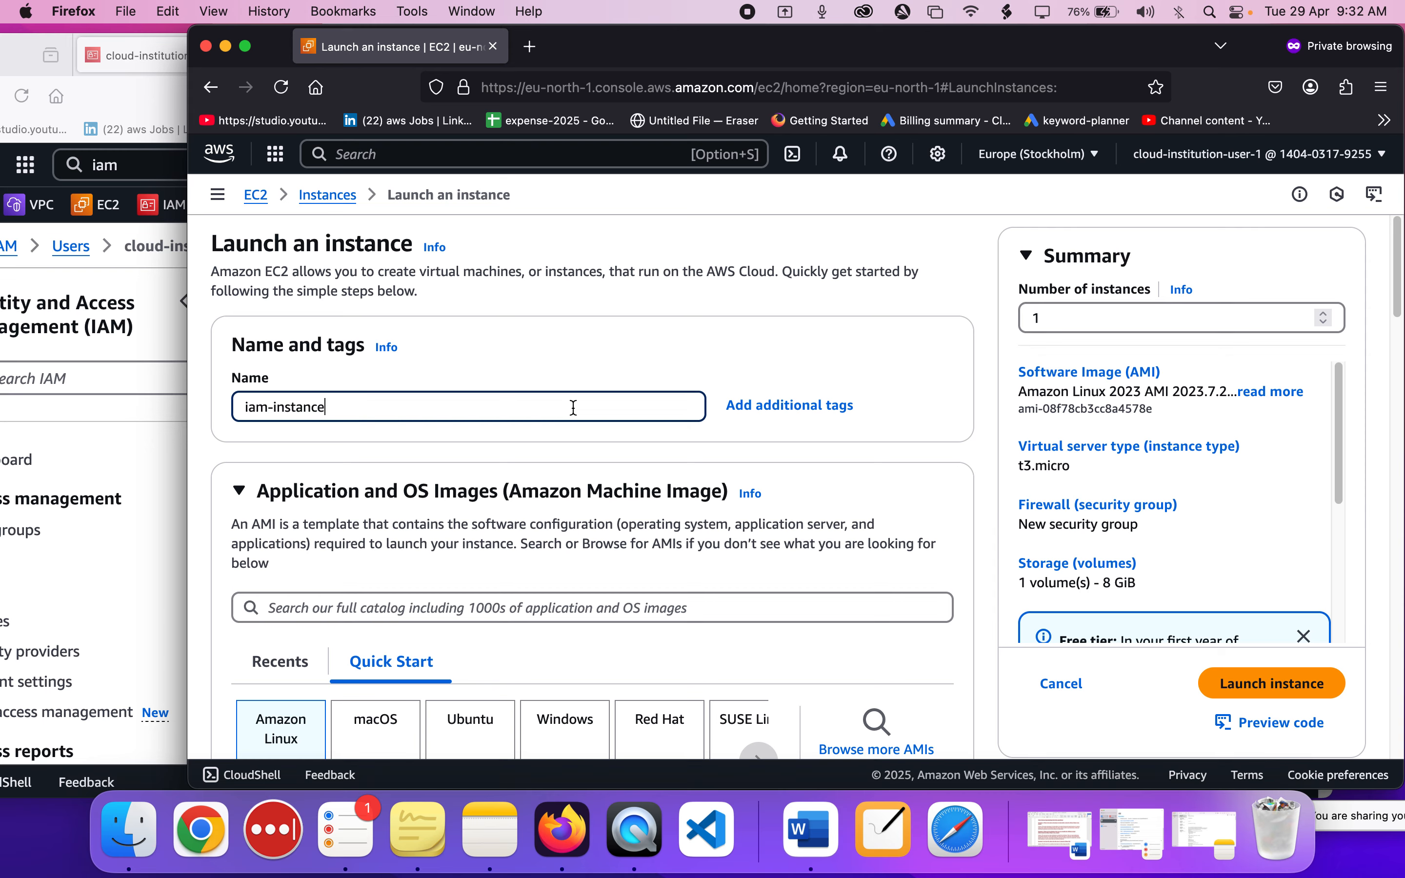
{"action": "scroll", "coordinate": [574, 407], "scroll_direction": "down", "scroll_amount": 15}
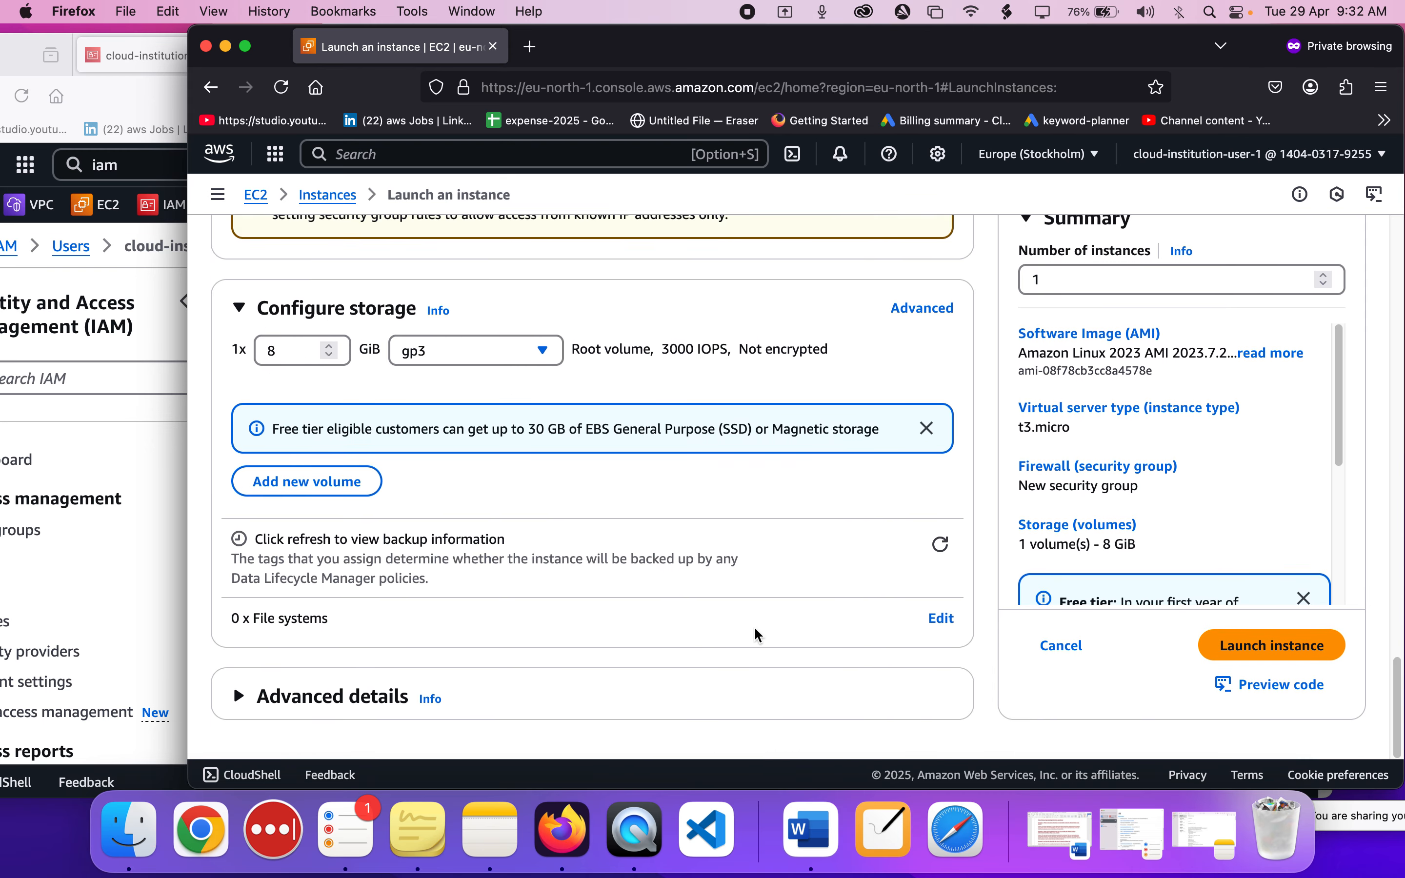
{"action": "left_click", "coordinate": [1293, 653]}
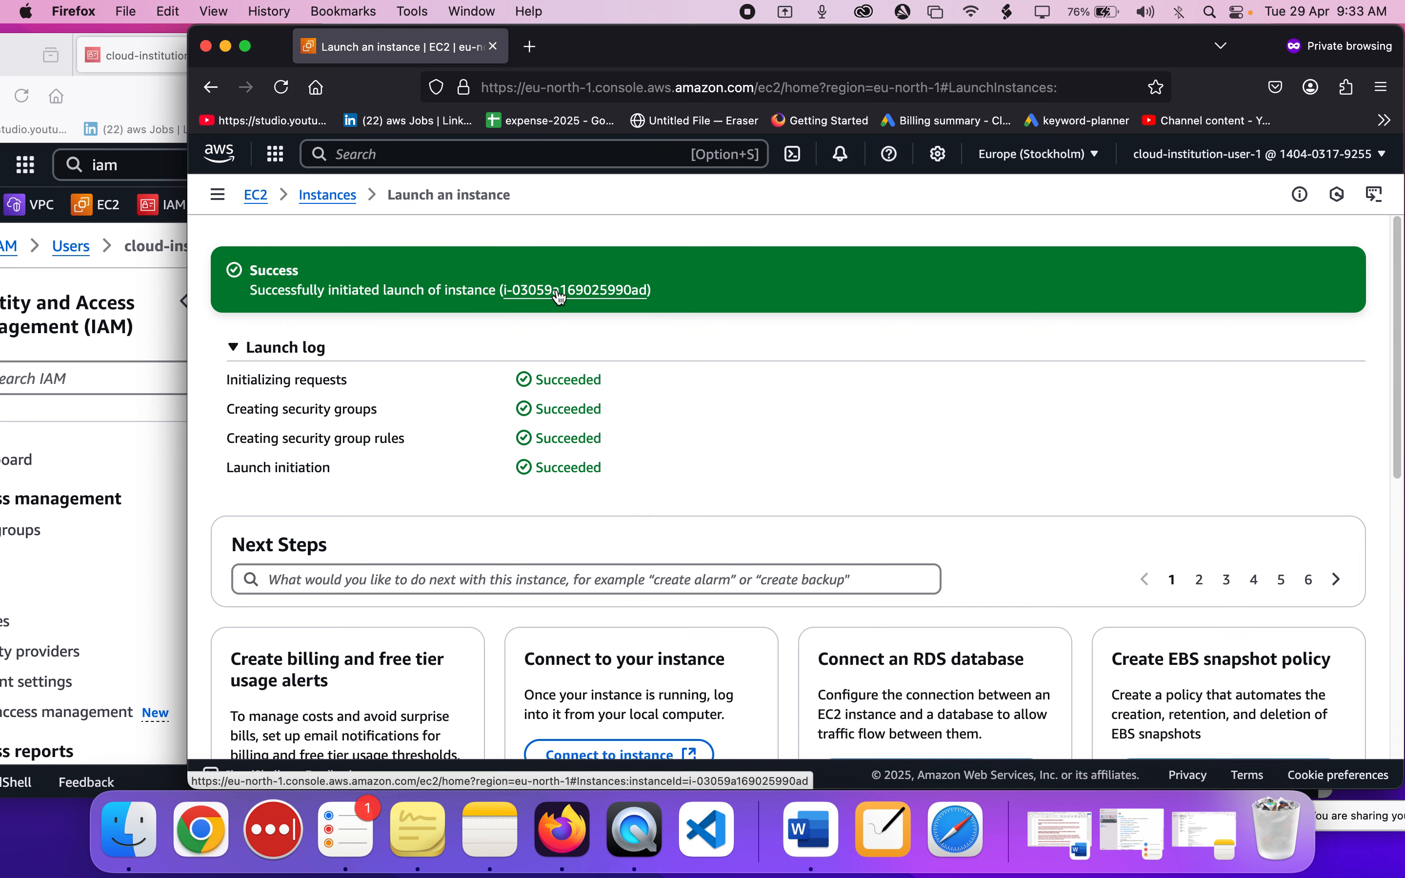
Check the permissions policies attached to cloud-institution-user-1 in the administrator's IAM window.
{"action": "left_click", "coordinate": [138, 504]}
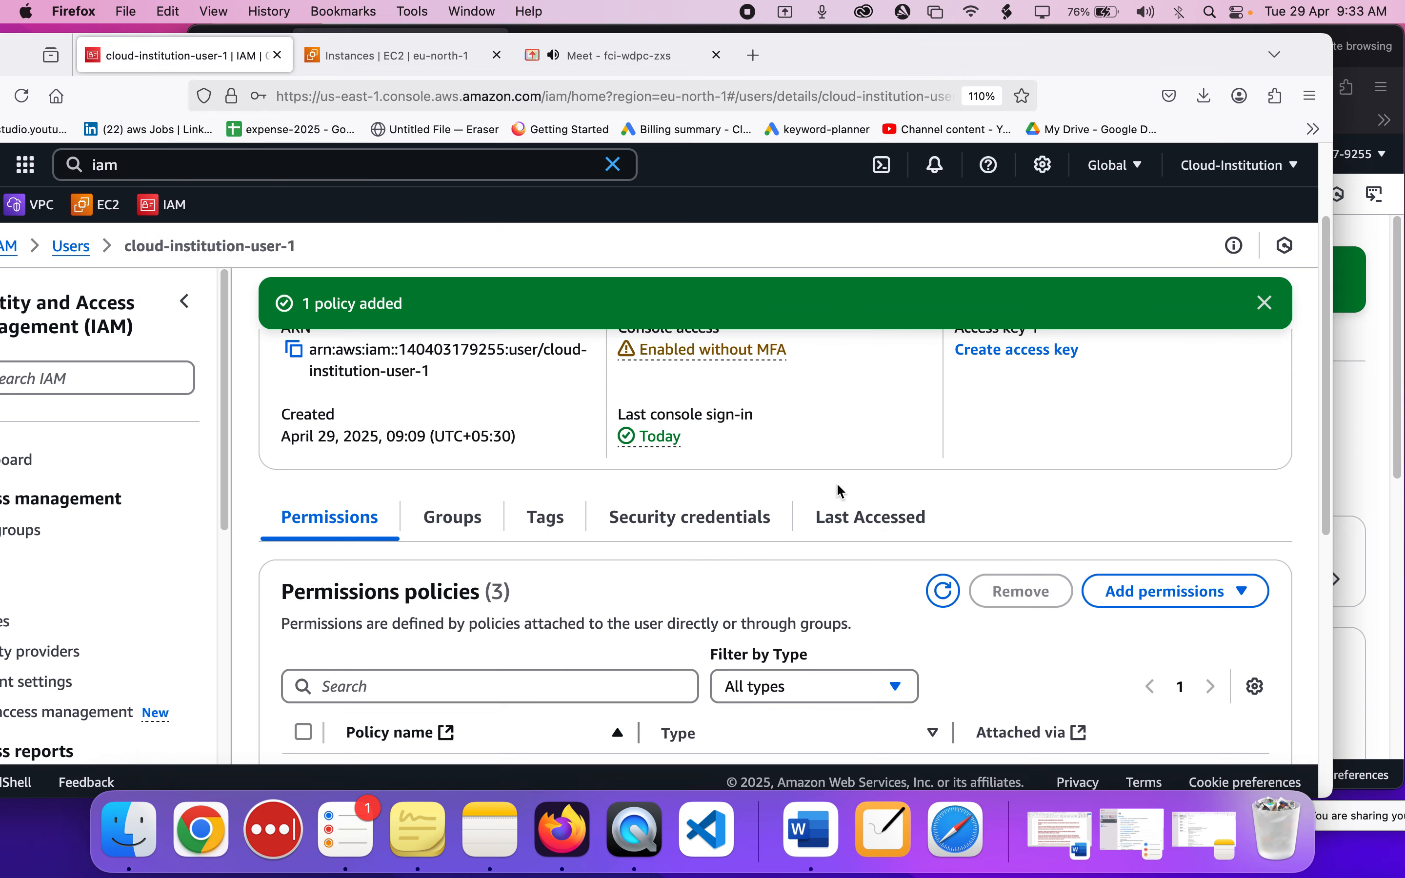
{"action": "scroll", "coordinate": [838, 484], "scroll_direction": "up", "scroll_amount": 3}
{"action": "scroll", "coordinate": [837, 484], "scroll_direction": "down", "scroll_amount": 5}
{"action": "scroll", "coordinate": [839, 490], "scroll_direction": "down", "scroll_amount": 5}
{"action": "scroll", "coordinate": [840, 490], "scroll_direction": "up", "scroll_amount": 6}
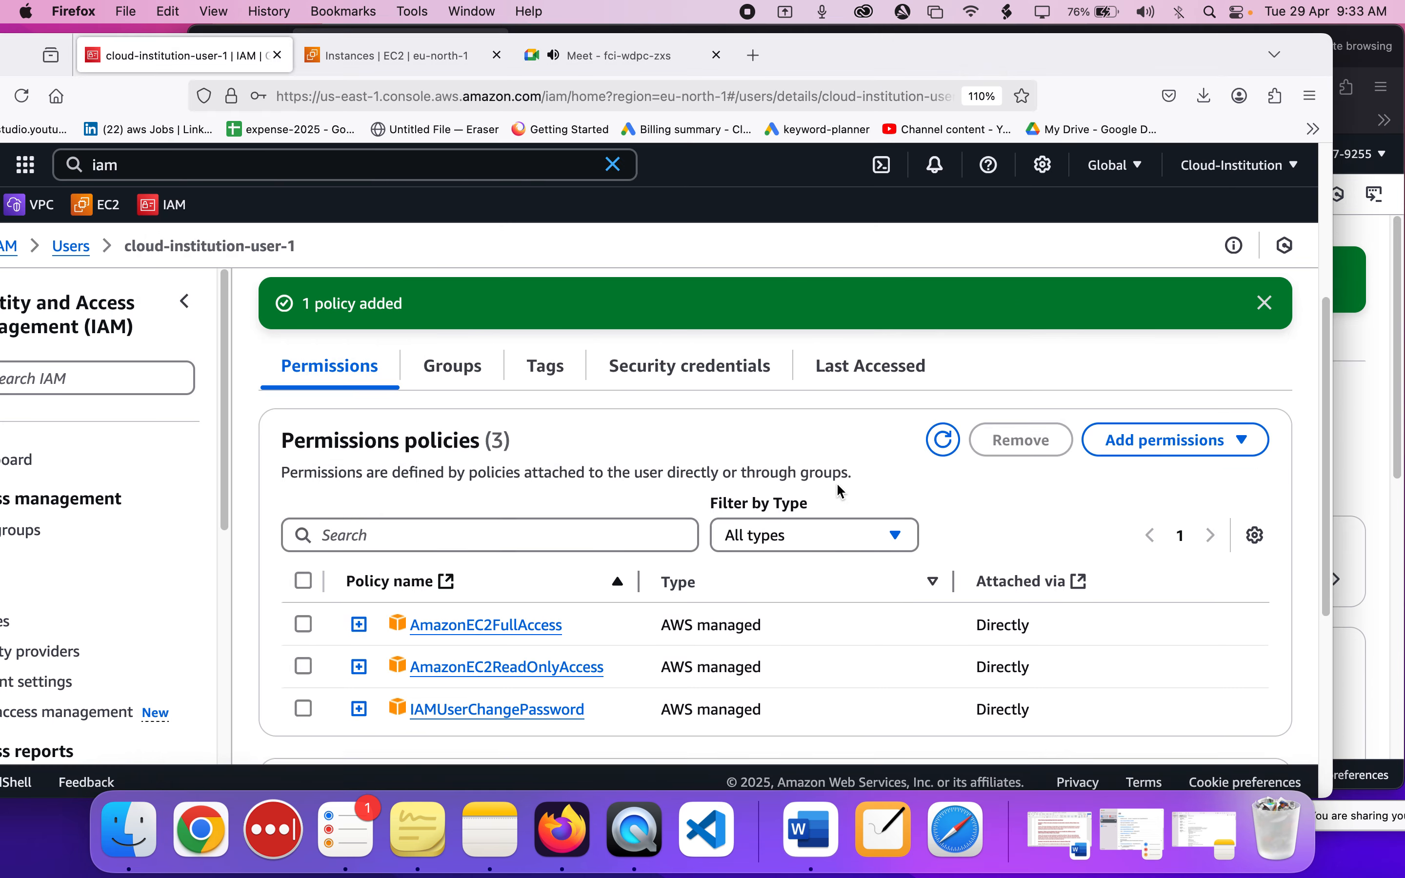
Return to cloud-institution-user-1's window, open the EC2 instances list and refresh it.
{"action": "left_click", "coordinate": [1350, 433]}
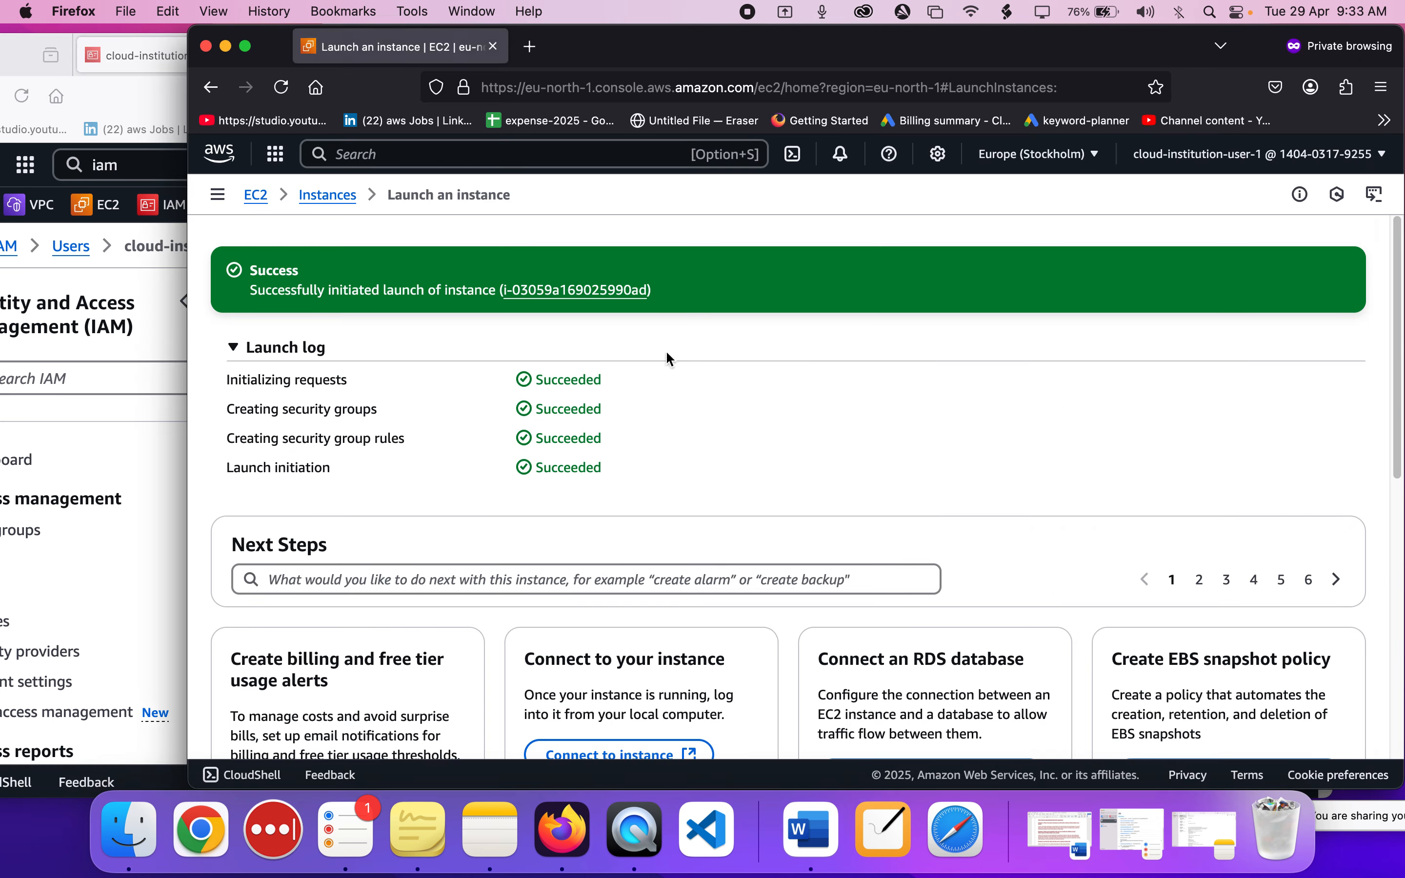
{"action": "left_click", "coordinate": [334, 197]}
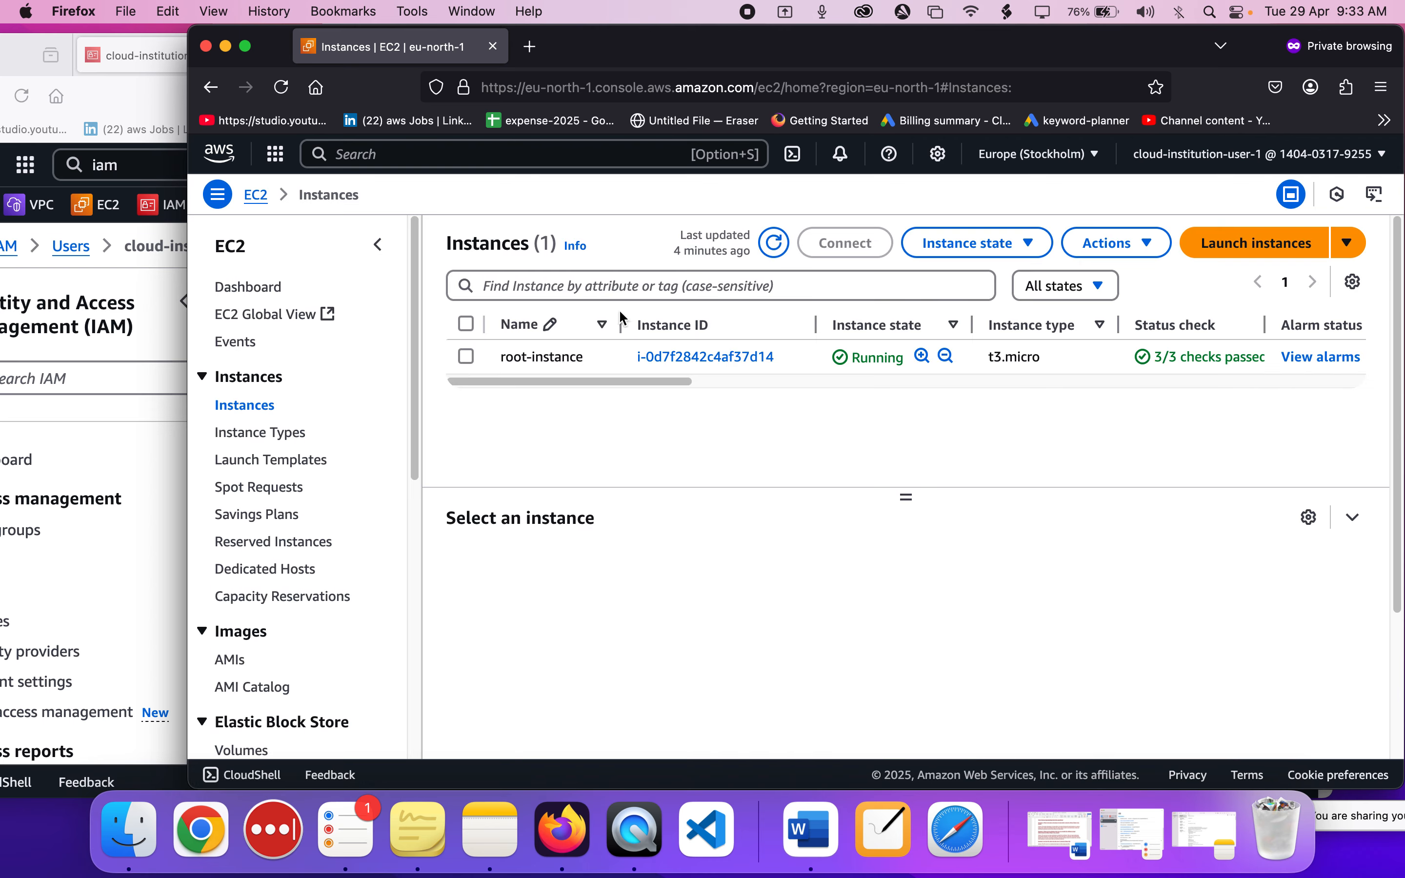
{"action": "left_click", "coordinate": [775, 243]}
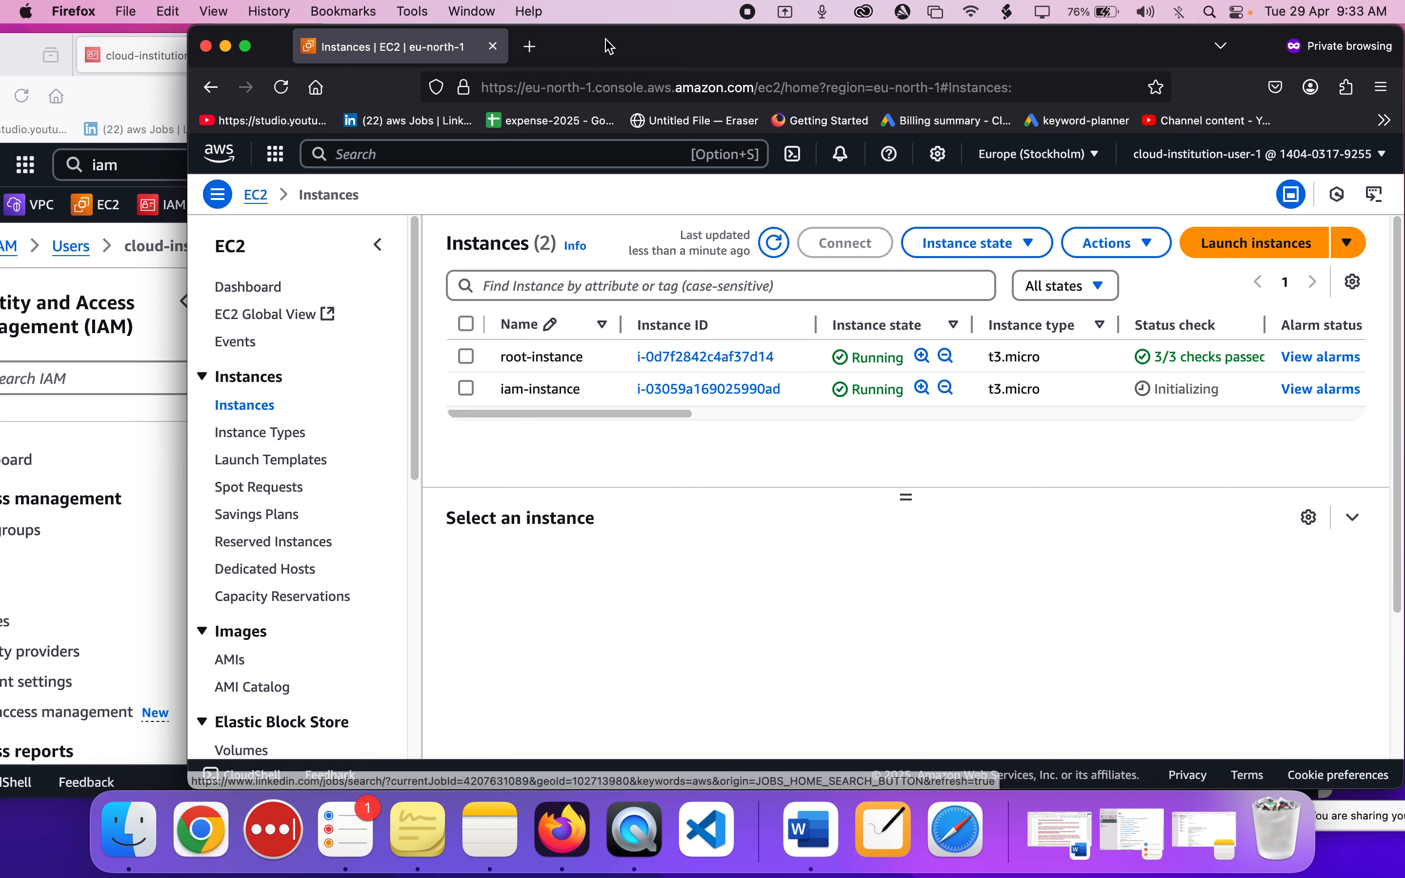
Select both root-instance and iam-instance and terminate them as cloud-institution-user-1.
{"action": "left_click_drag", "start_coordinate": [576, 50], "coordinate": [639, 49]}
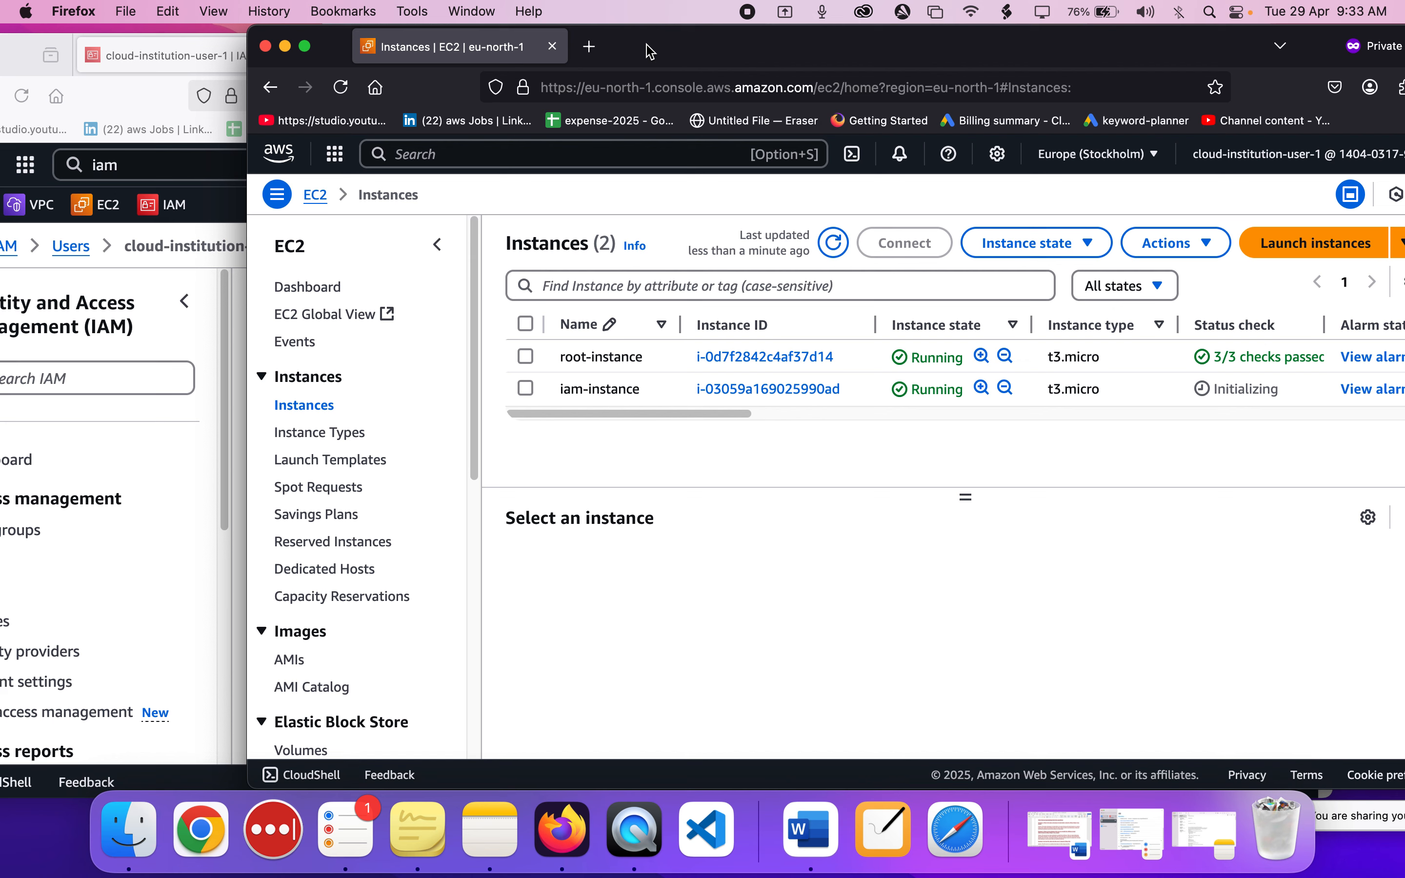
{"action": "left_click", "coordinate": [525, 325]}
{"action": "left_click", "coordinate": [1076, 245]}
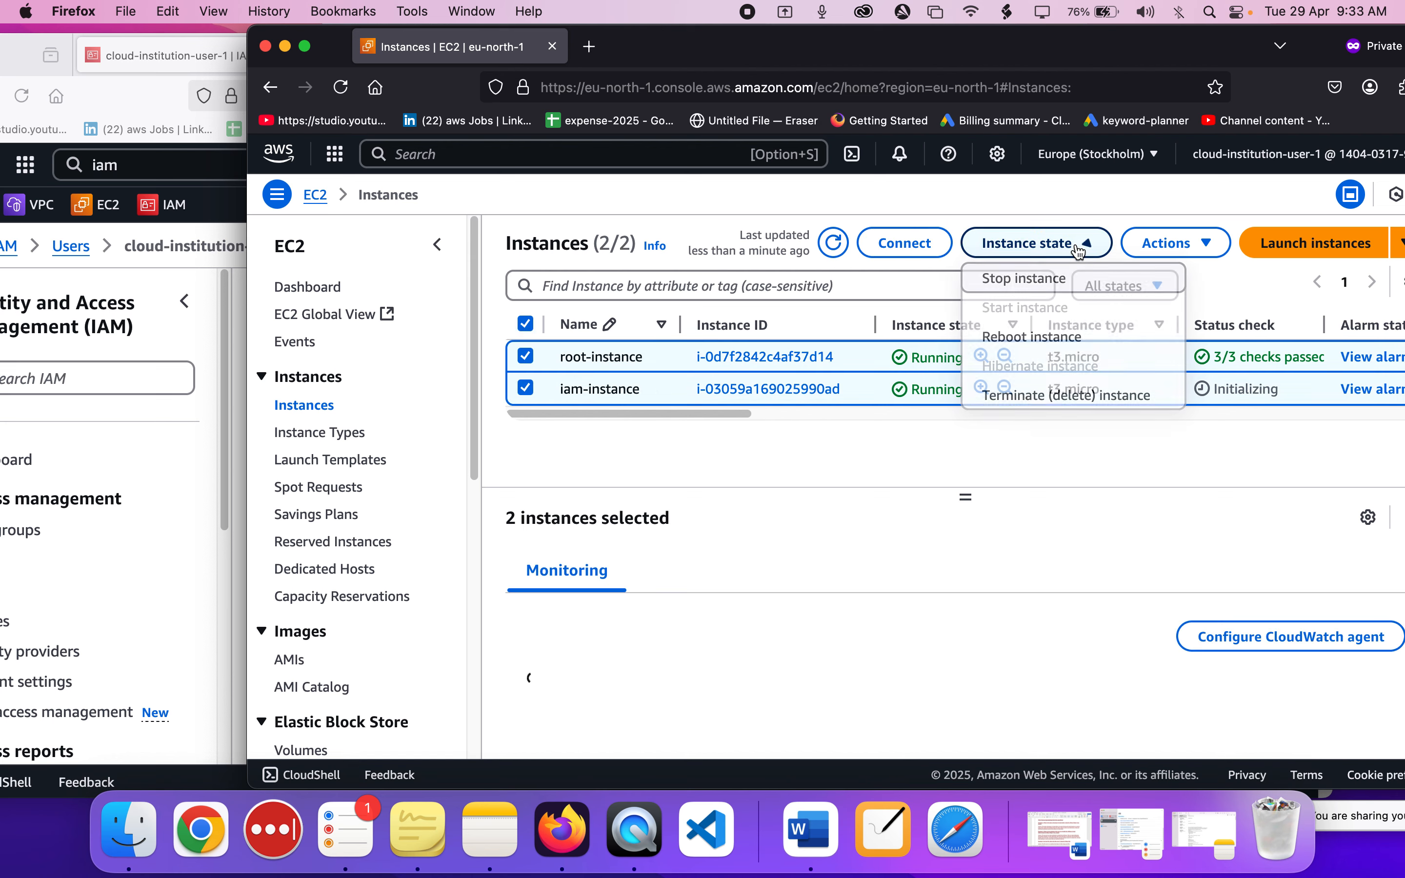
{"action": "left_click", "coordinate": [1041, 397]}
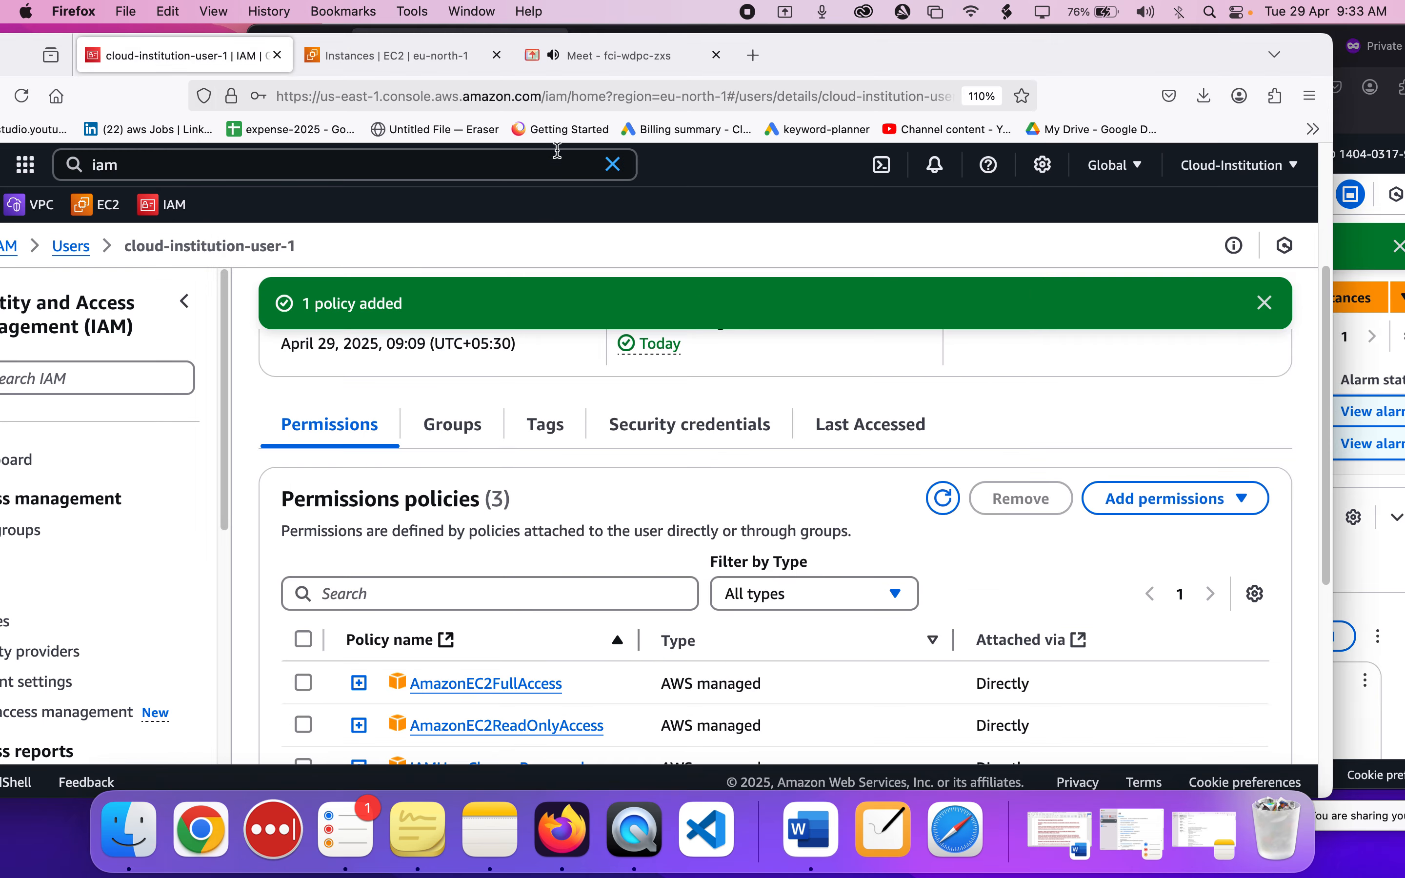
Look at the Google Meet call, and go back to the administrator's EC2 instances list with its window moved fully into view.
{"action": "left_click", "coordinate": [572, 70]}
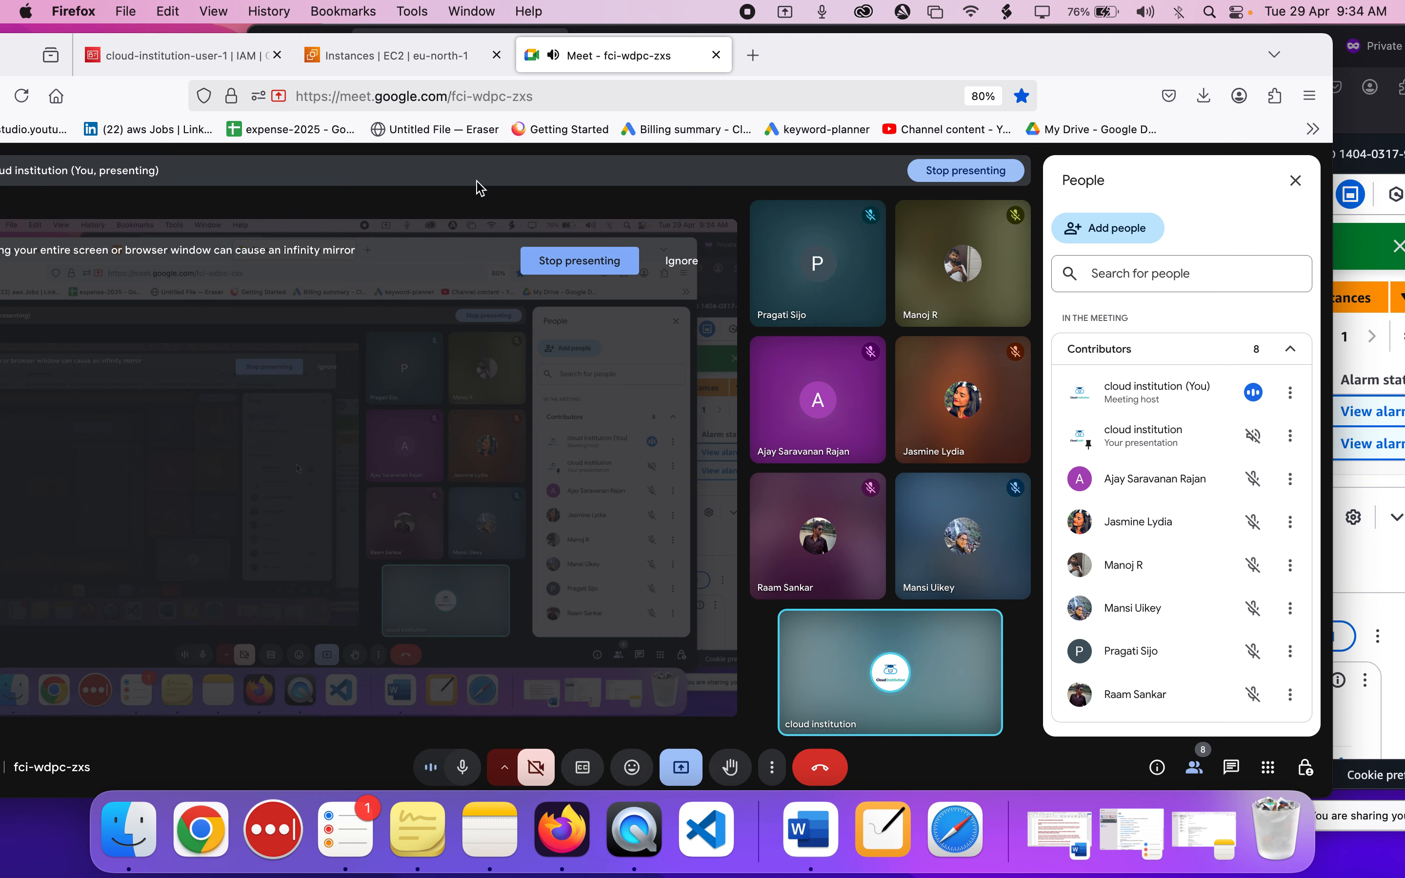
{"action": "left_click", "coordinate": [423, 63]}
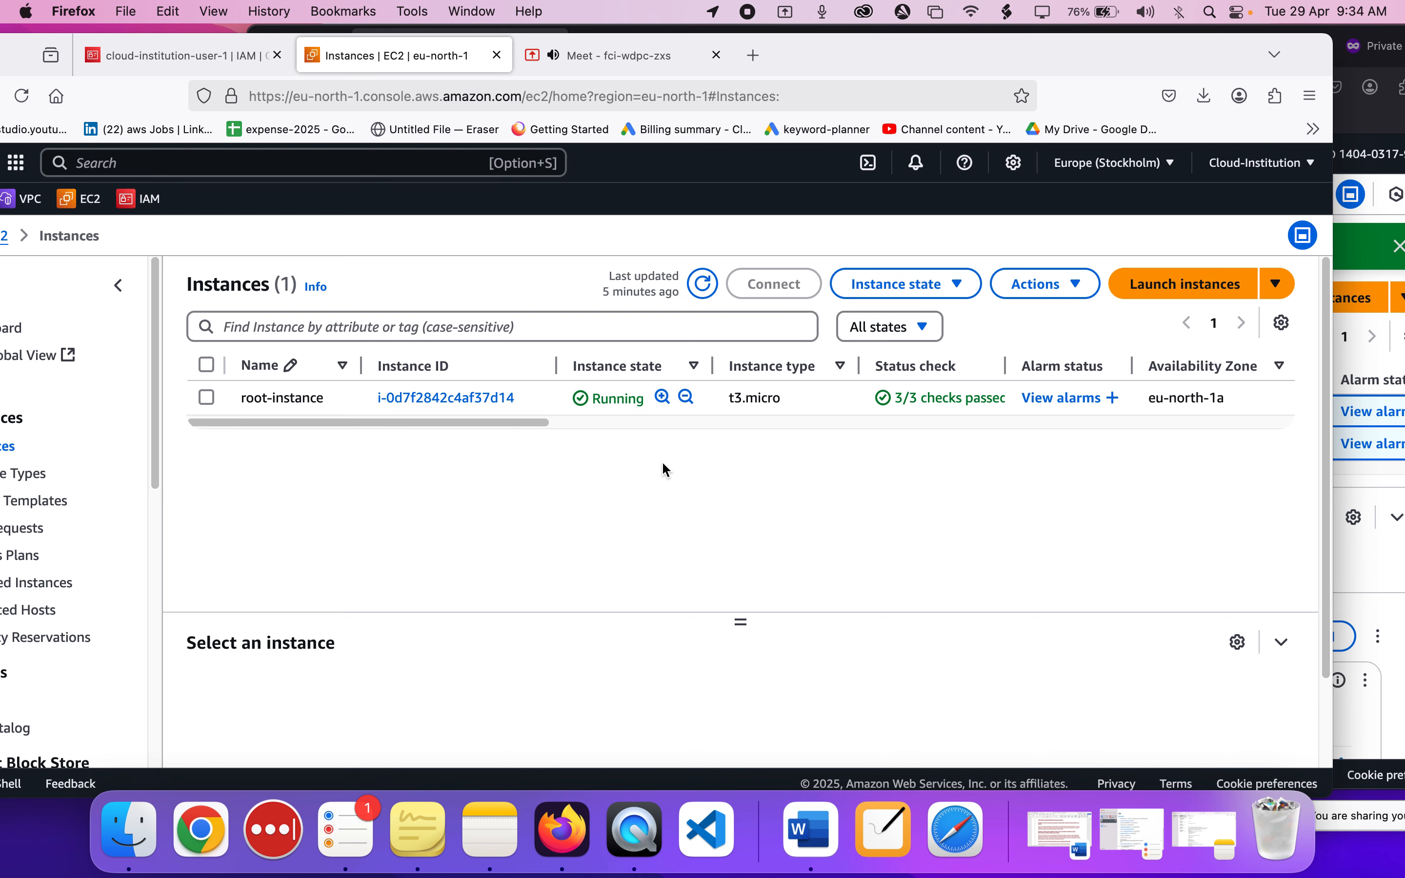
{"action": "left_click_drag", "start_coordinate": [879, 53], "coordinate": [999, 50]}
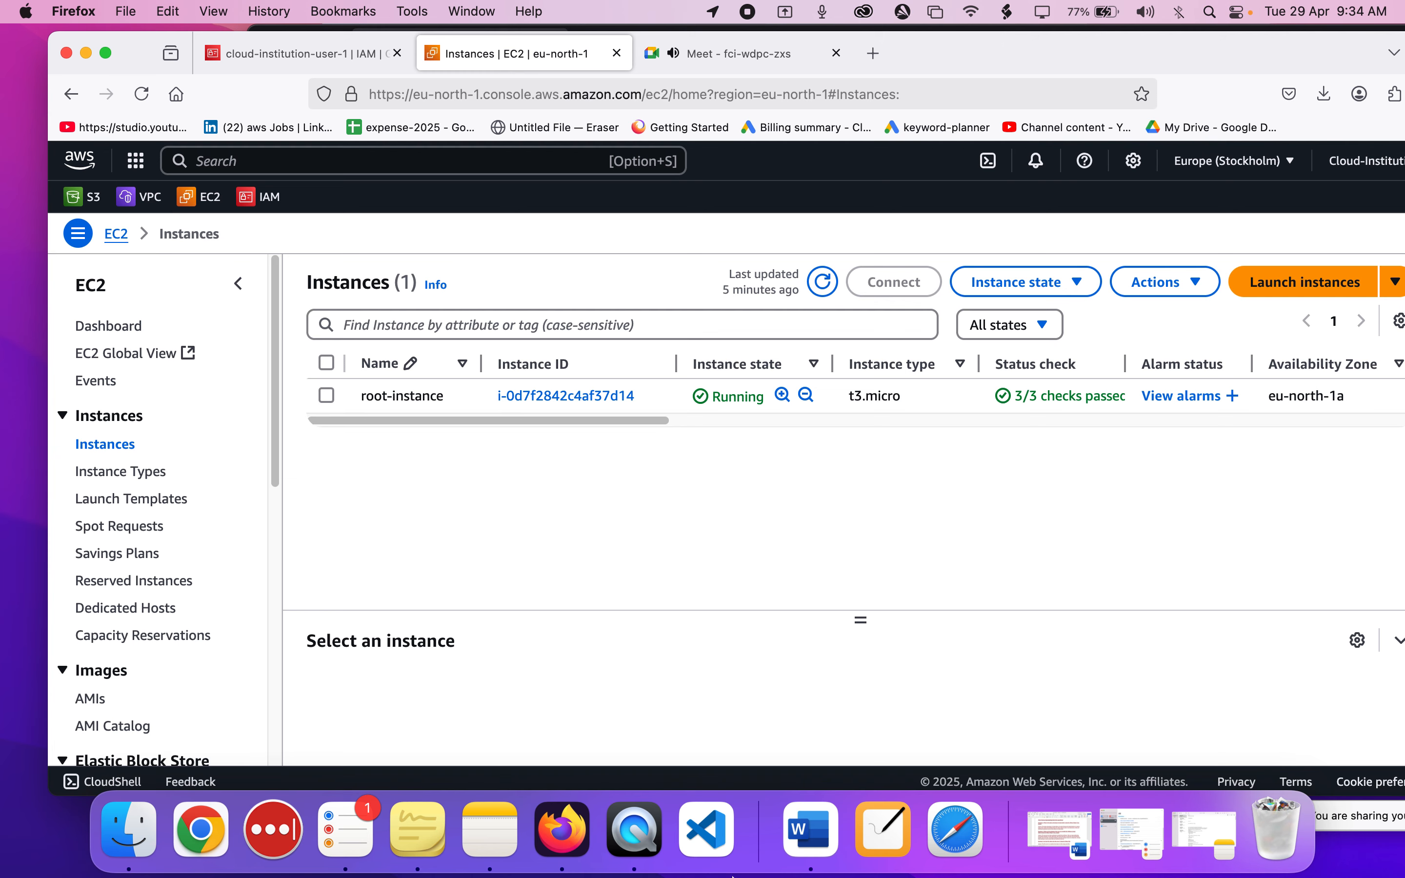
Switch to NiBoard and draw a large, wide blue rectangle across the middle of the blank board.
{"action": "left_click", "coordinate": [906, 837]}
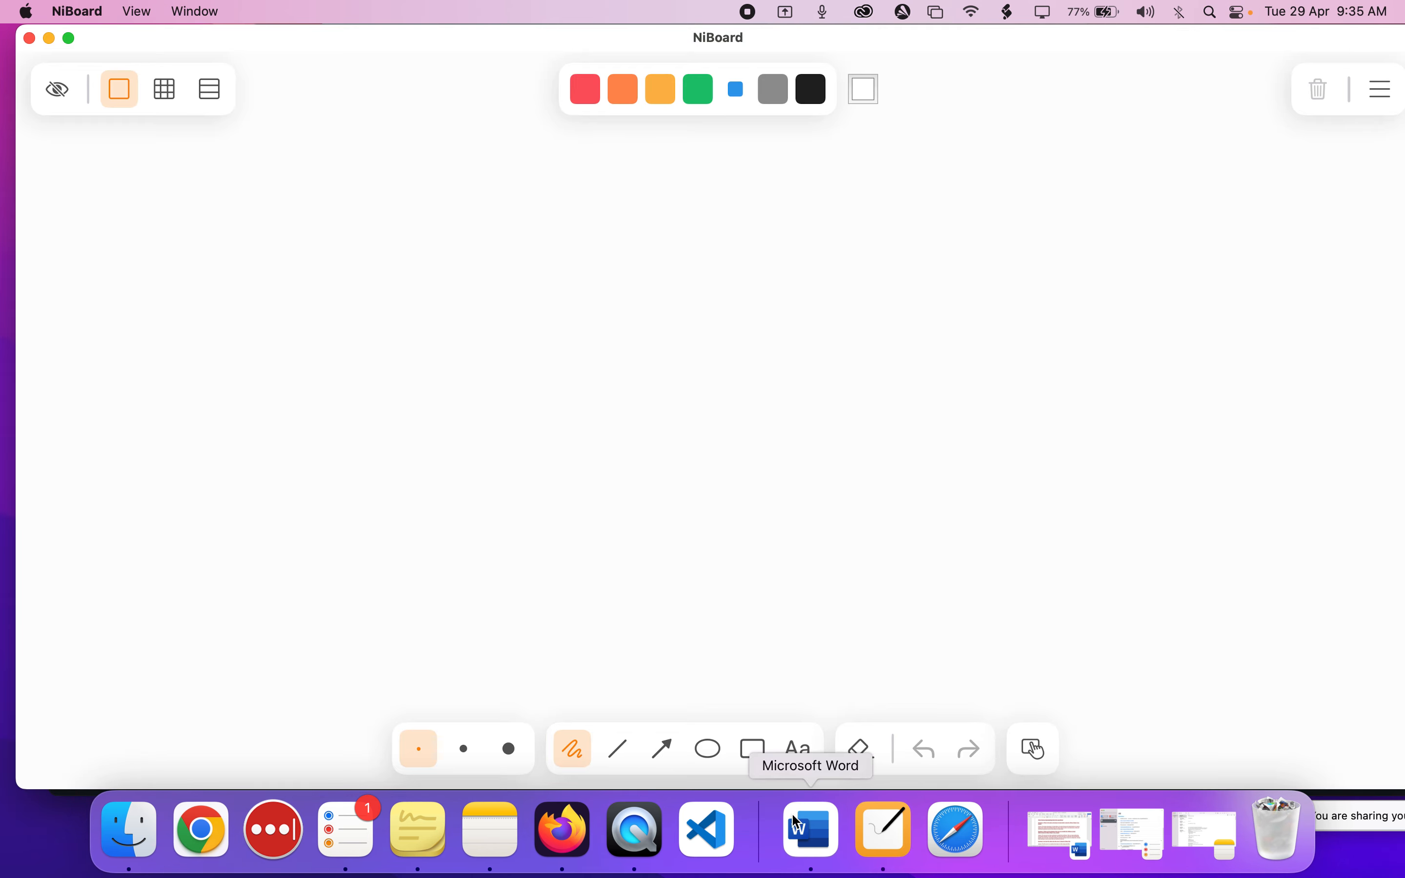
{"action": "left_click", "coordinate": [754, 749]}
{"action": "left_click_drag", "start_coordinate": [344, 238], "coordinate": [1079, 491]}
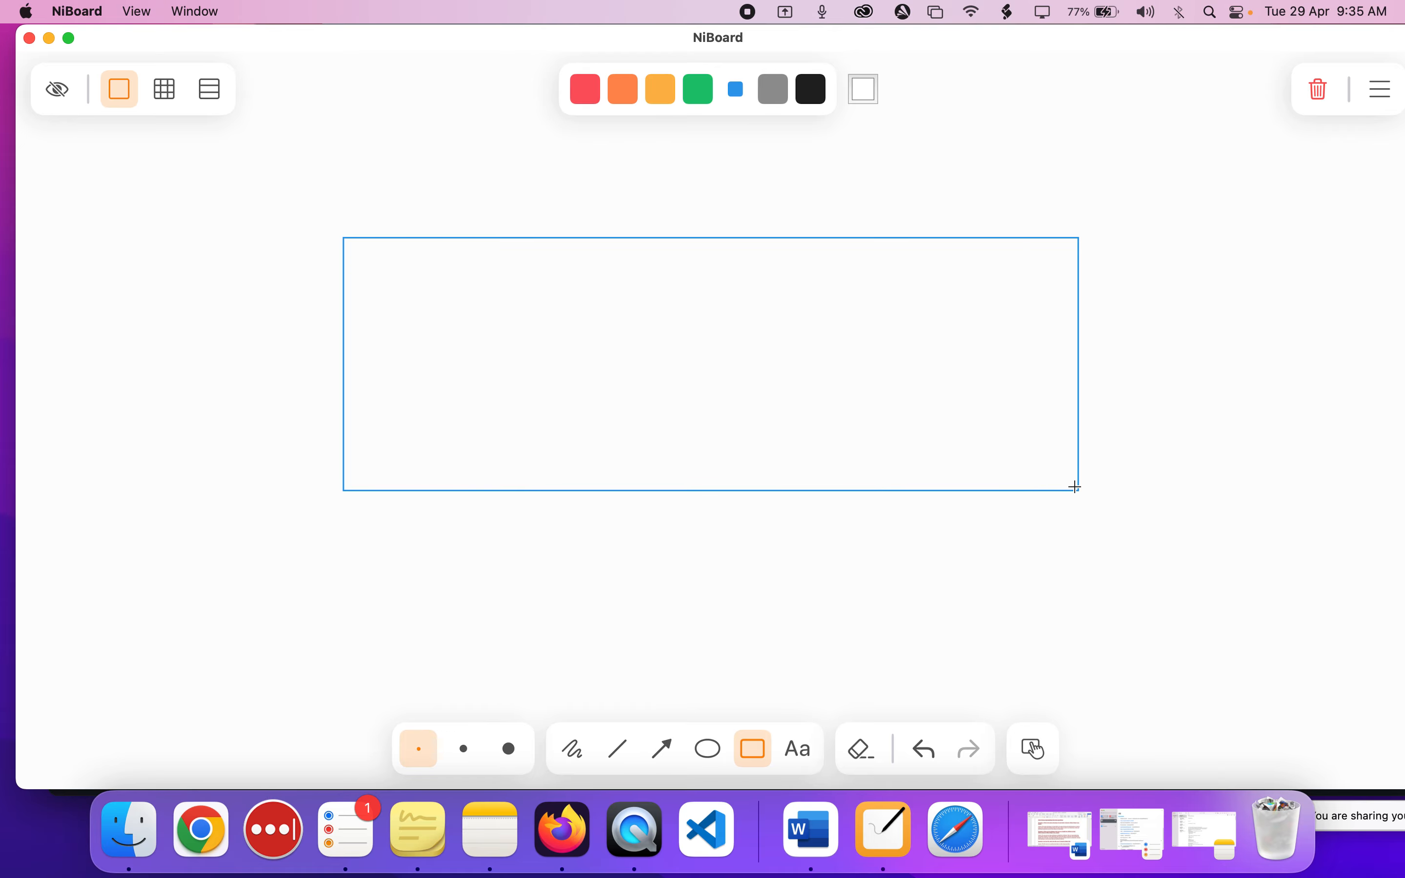
Draw five tall rectangles side by side inside the large rectangle, redoing the second one wider.
{"action": "left_click_drag", "start_coordinate": [359, 246], "coordinate": [486, 463]}
{"action": "left_click_drag", "start_coordinate": [520, 248], "coordinate": [592, 448]}
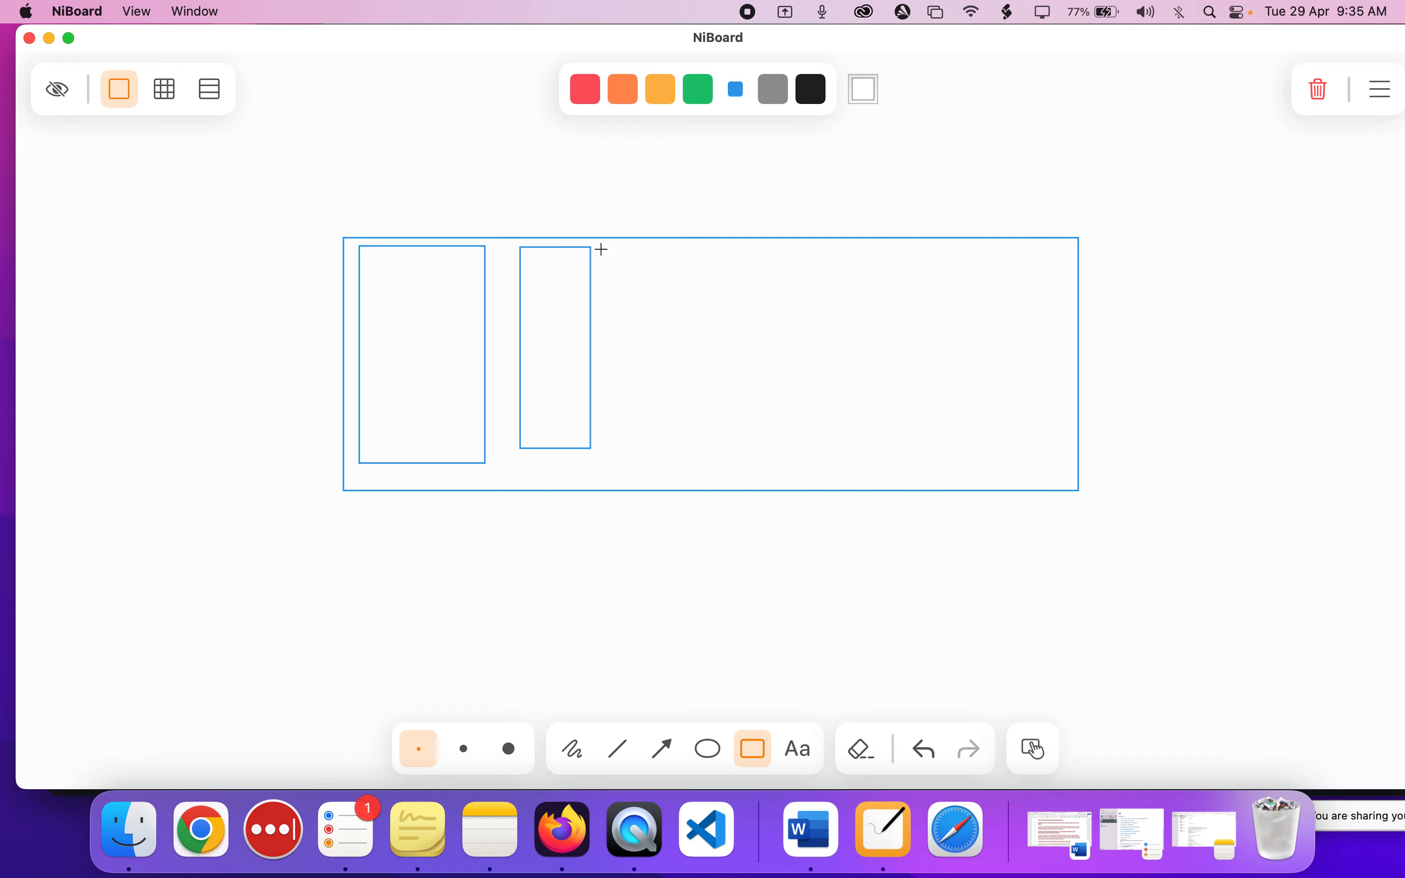
{"action": "key", "text": "super+z"}
{"action": "left_click_drag", "start_coordinate": [528, 250], "coordinate": [653, 464]}
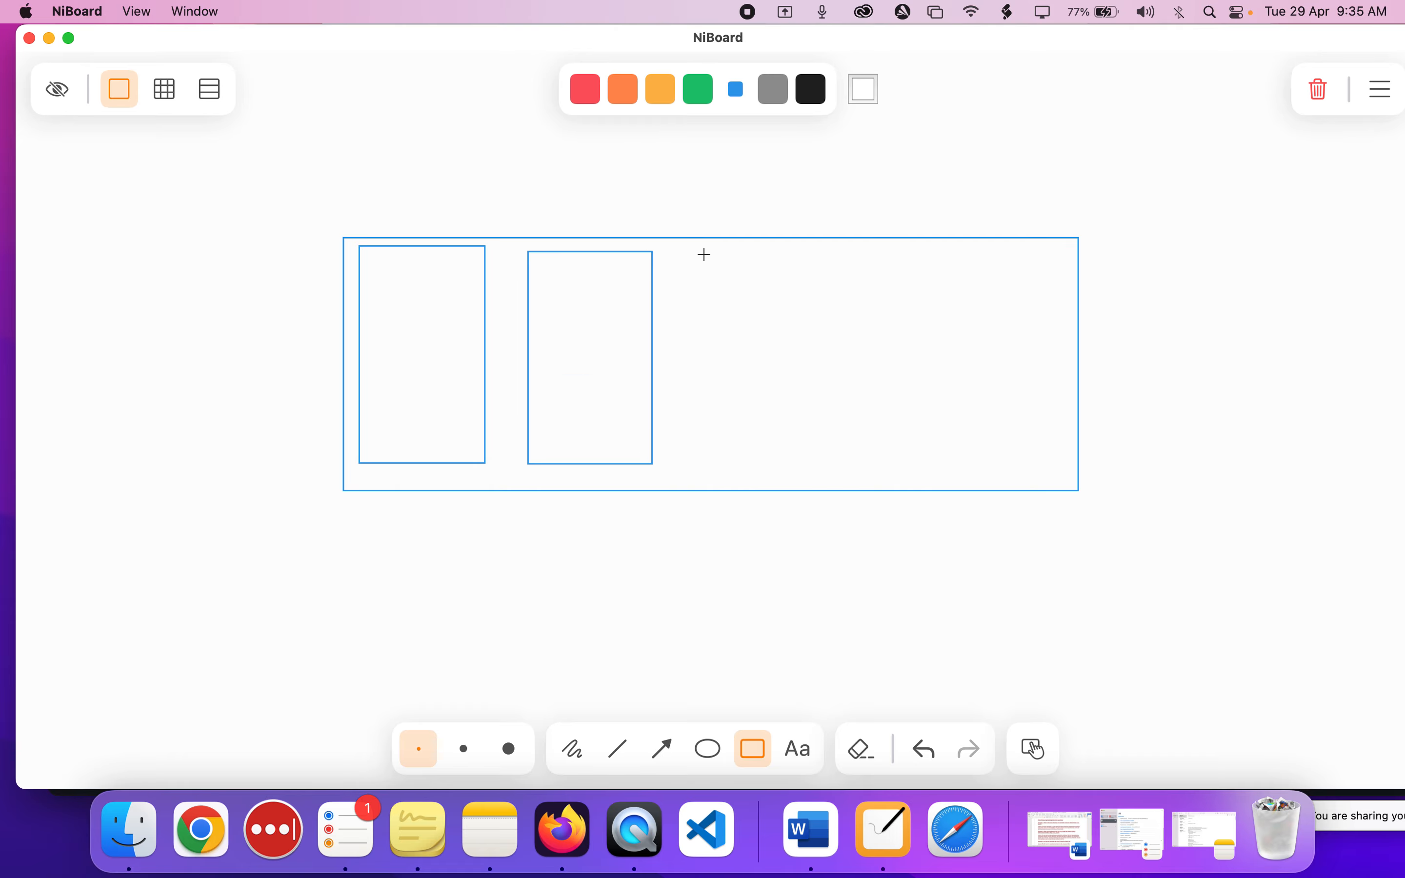
{"action": "left_click_drag", "start_coordinate": [706, 254], "coordinate": [804, 458]}
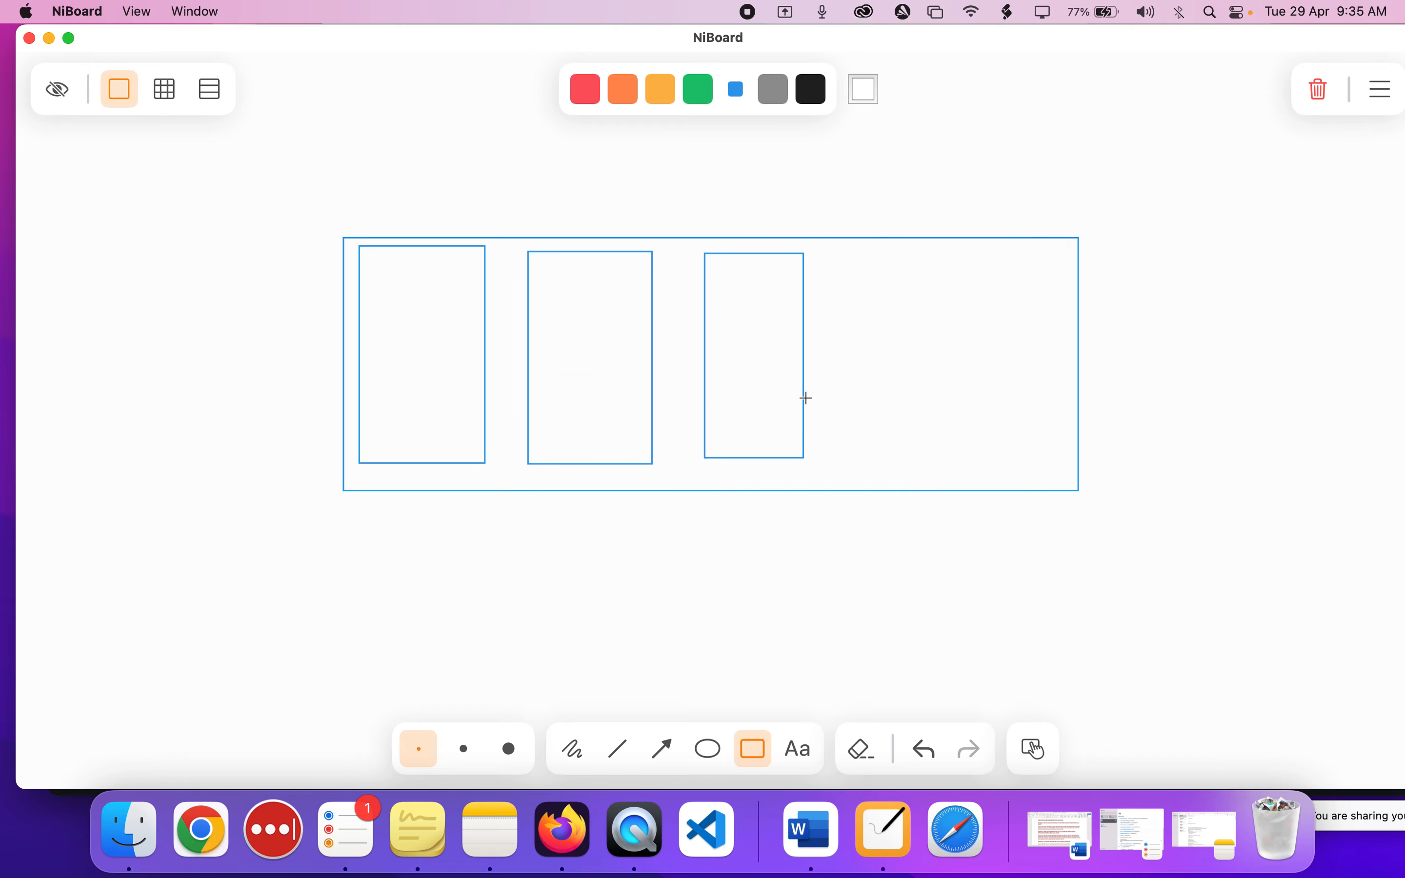
{"action": "left_click_drag", "start_coordinate": [852, 246], "coordinate": [956, 452]}
{"action": "left_click_drag", "start_coordinate": [981, 244], "coordinate": [1060, 451]}
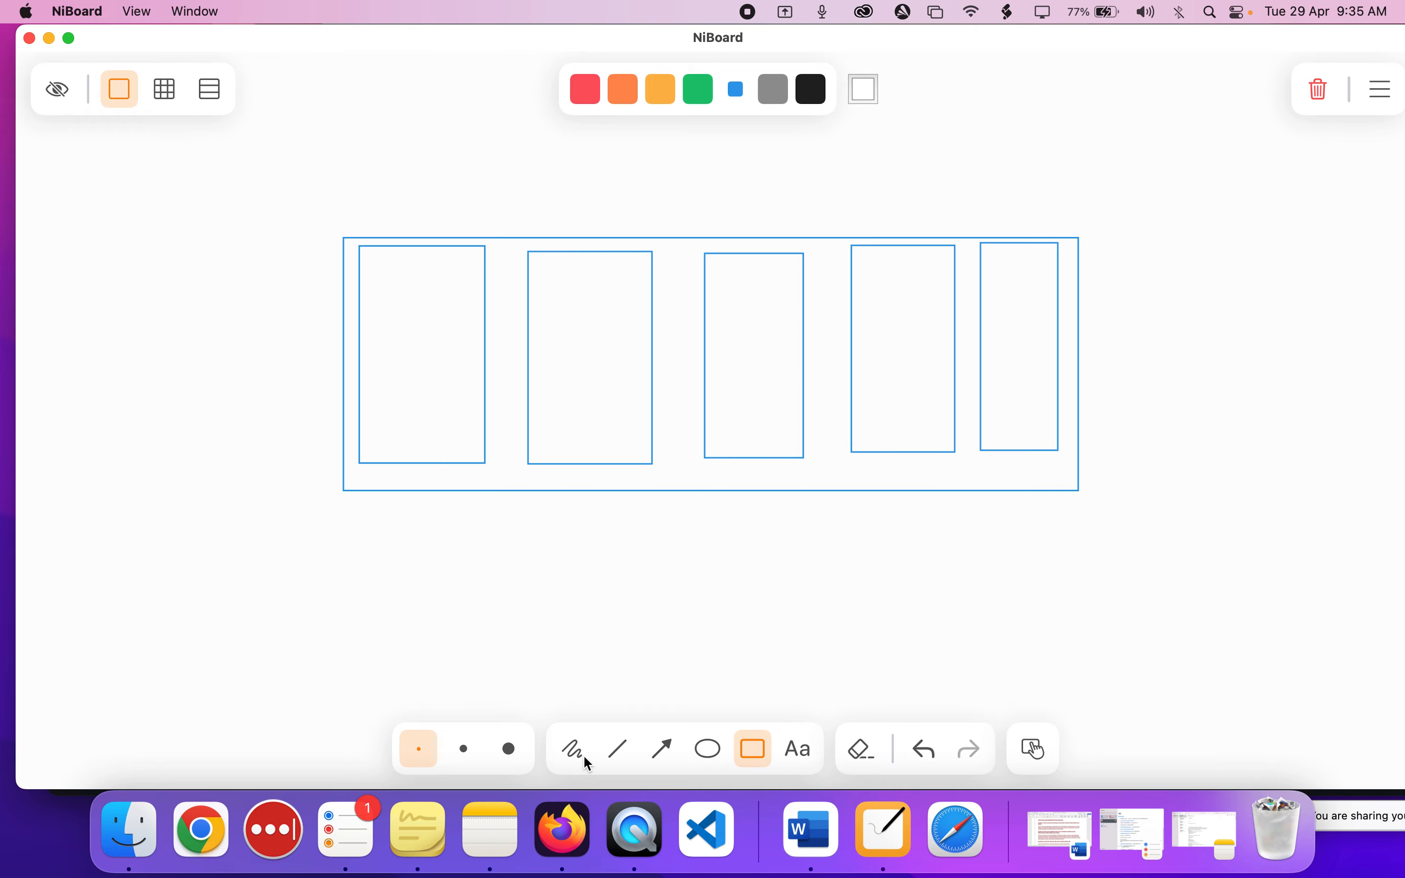
Draw an arrow from the board's lower-left area up to the bottom edge of the first inner rectangle.
{"action": "left_click", "coordinate": [661, 756]}
{"action": "mouse_move", "coordinate": [93, 694]}
{"action": "left_mouse_down"}
{"action": "mouse_move", "coordinate": [188, 598]}
{"action": "mouse_move", "coordinate": [395, 458]}
{"action": "left_mouse_up"}
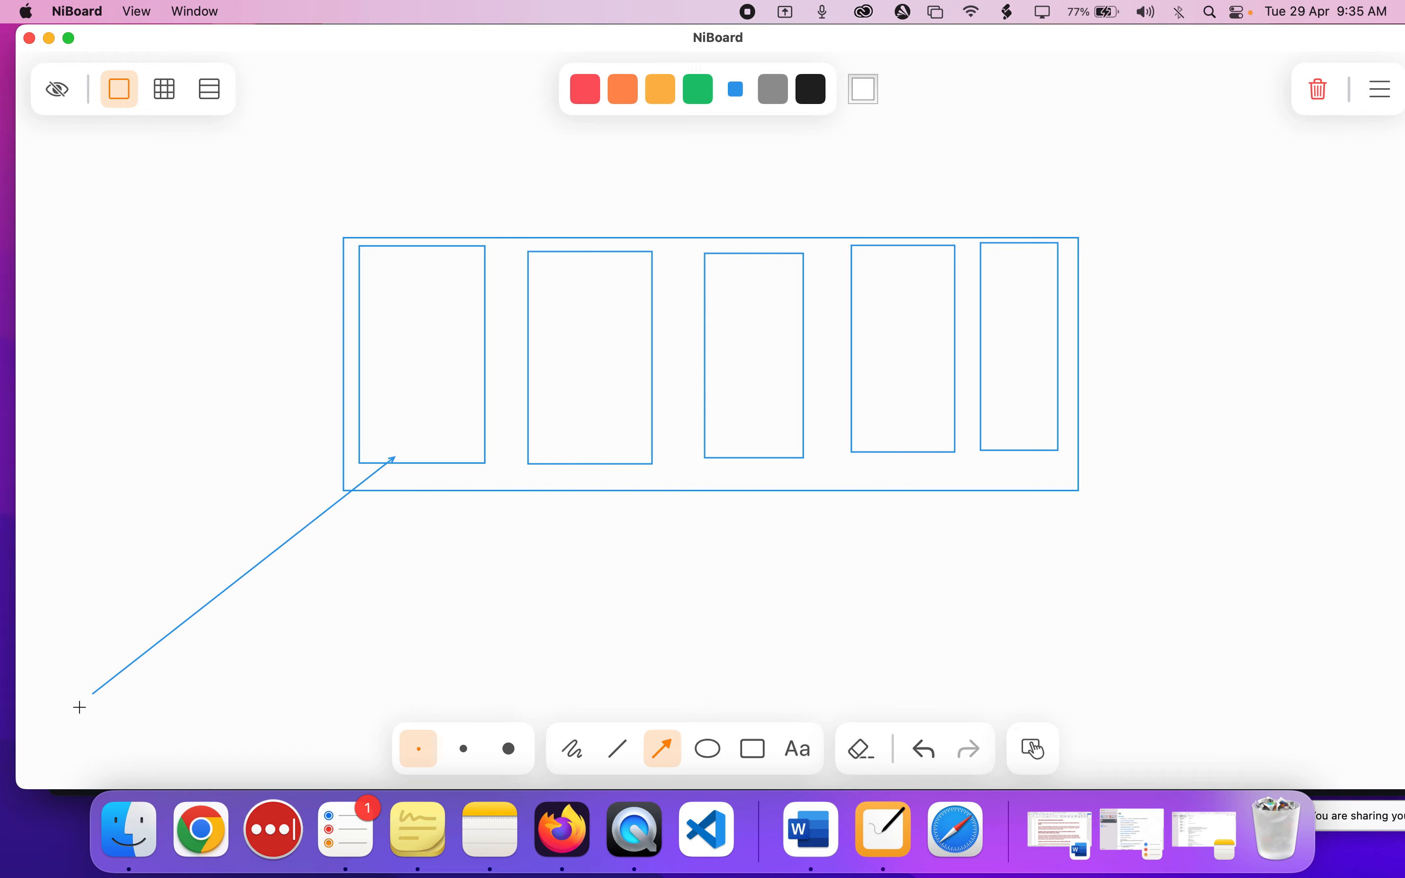
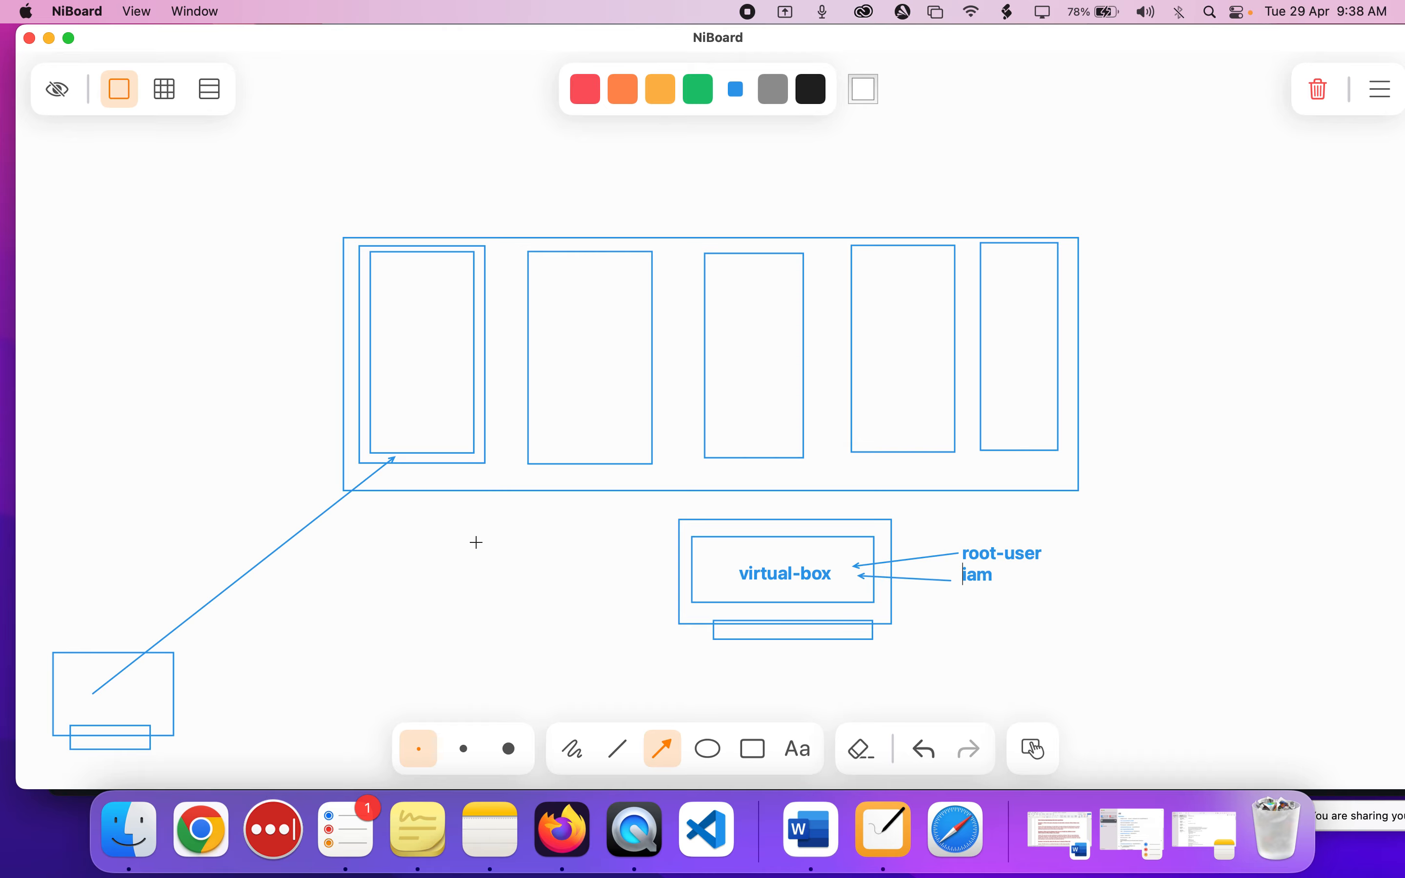
Switch to Firefox, open the connection options for the EC2 instance root-instance, and dismiss the volume error.
{"action": "left_click", "coordinate": [549, 835]}
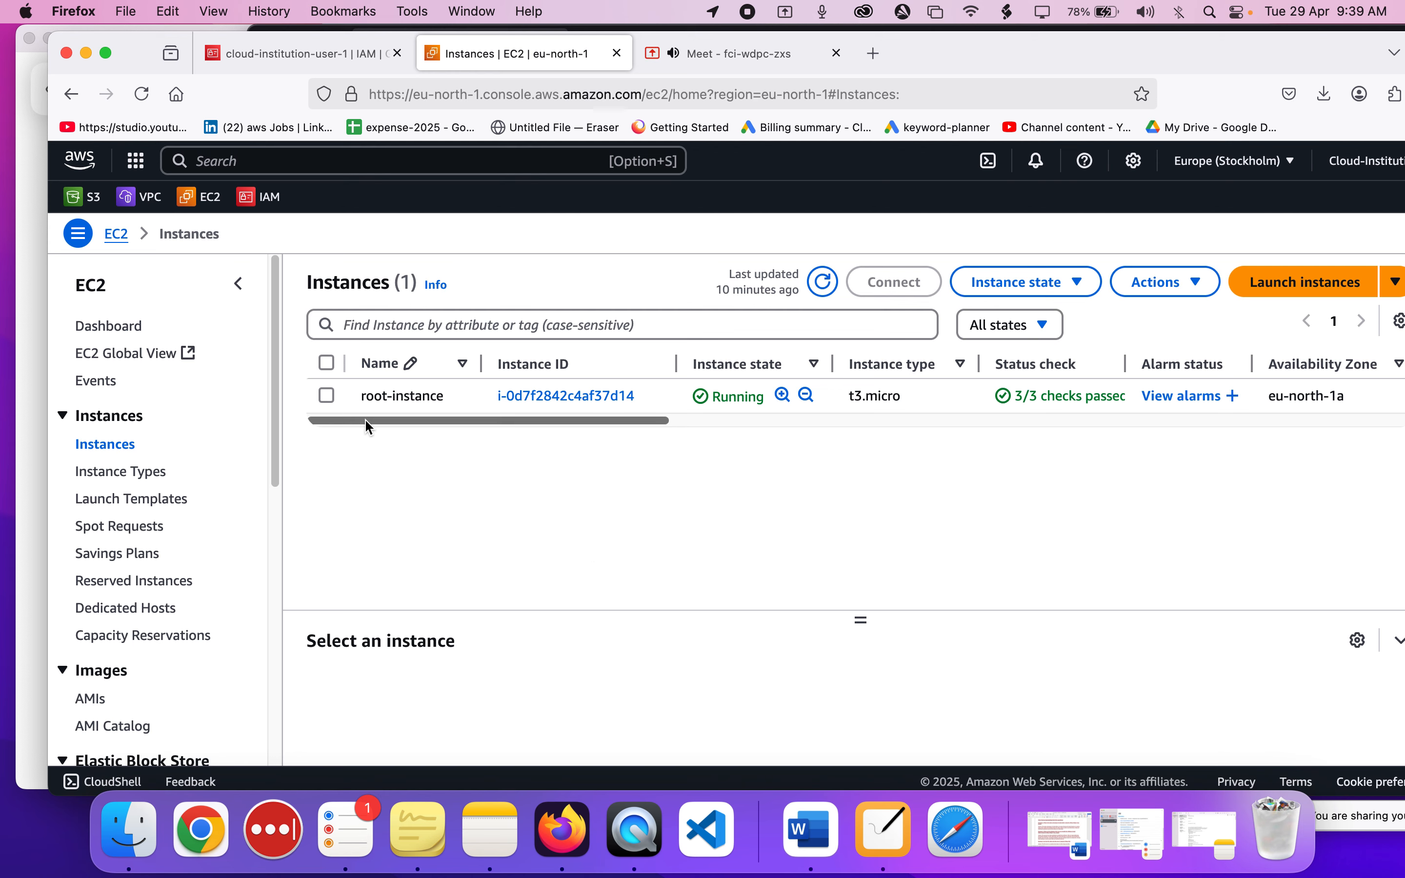
{"action": "left_click", "coordinate": [327, 396]}
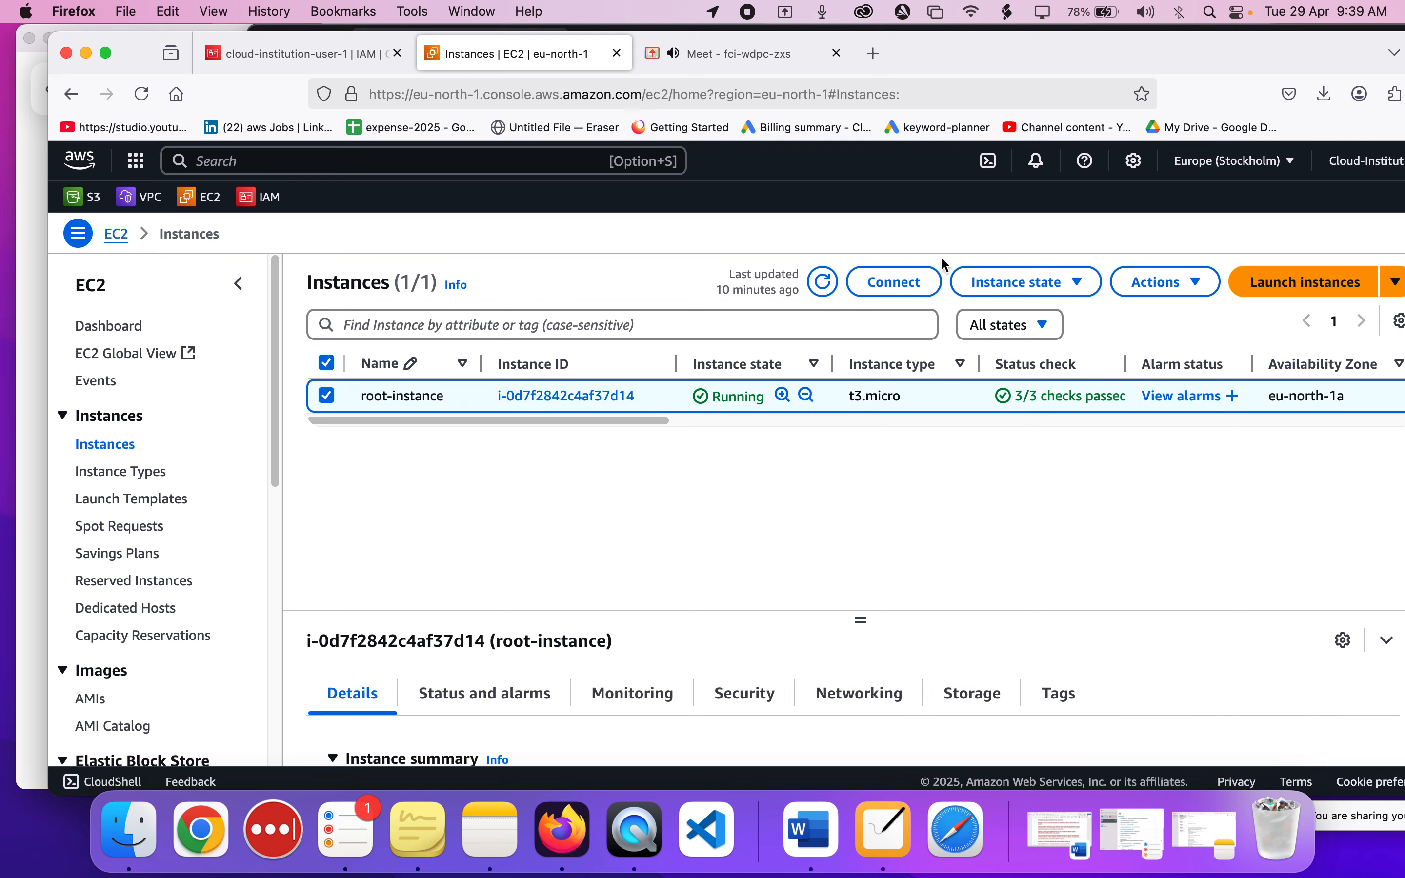
{"action": "left_click", "coordinate": [913, 281]}
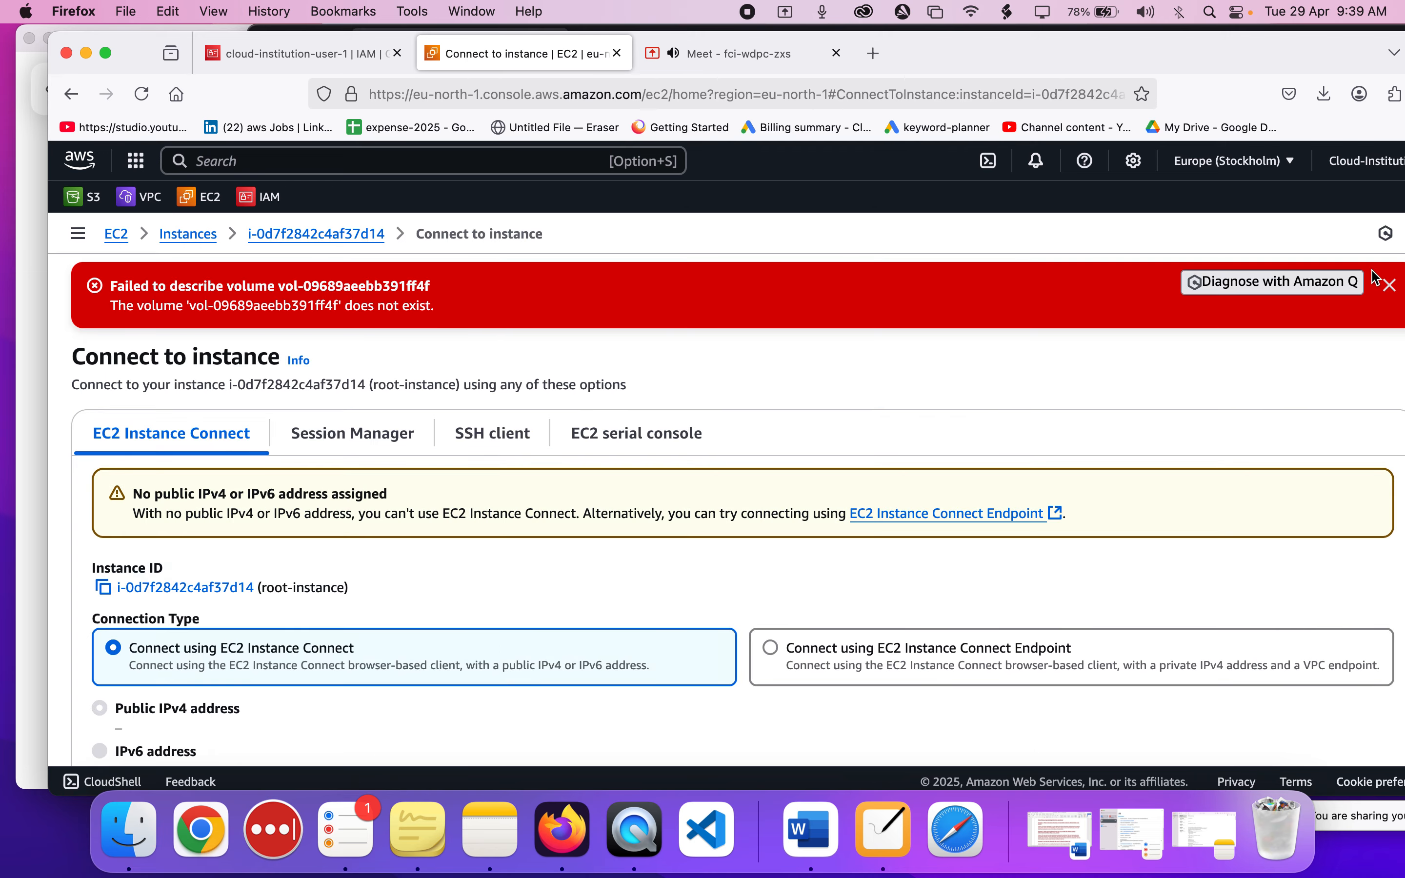
{"action": "left_click", "coordinate": [1390, 287]}
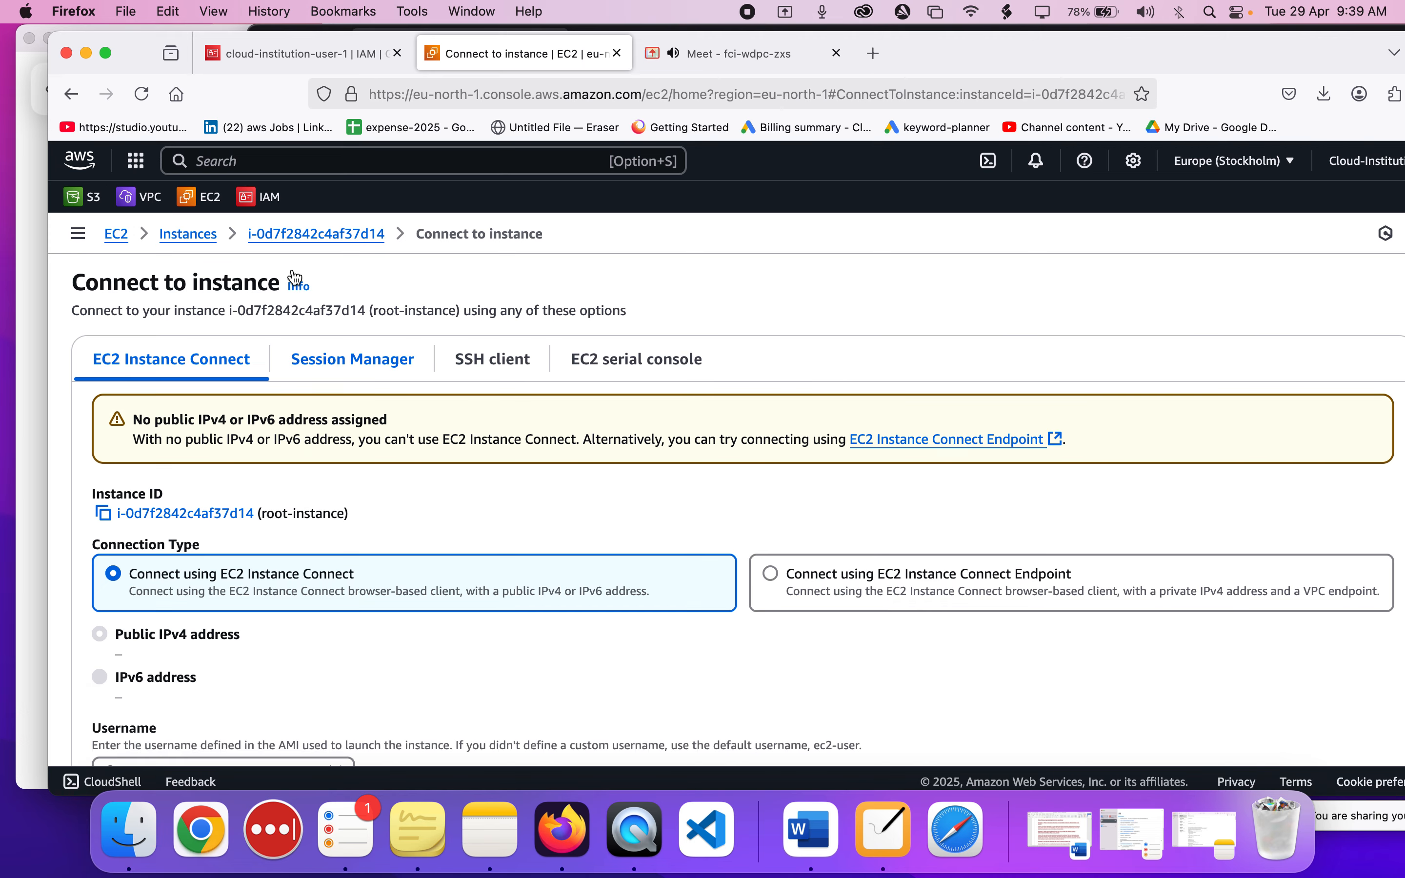
Enlarge the browser window, open cloudinstitution.com in a new tab, and view its About Us page without the contact form.
{"action": "left_click", "coordinate": [309, 43]}
{"action": "double_click", "coordinate": [1103, 53]}
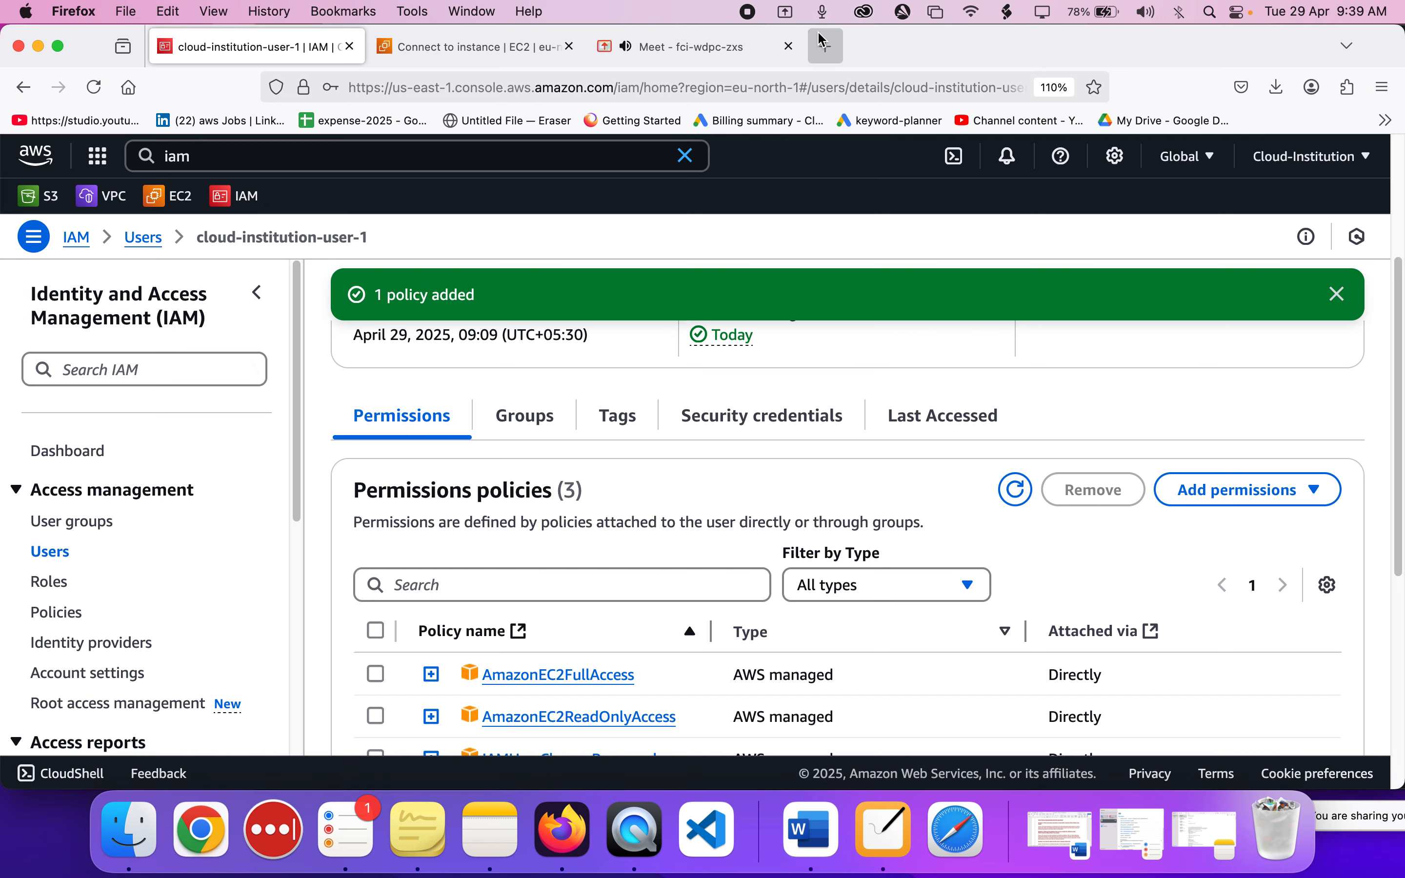
{"action": "left_click", "coordinate": [826, 48]}
{"action": "type", "text": "cloudinstitution.com/"}
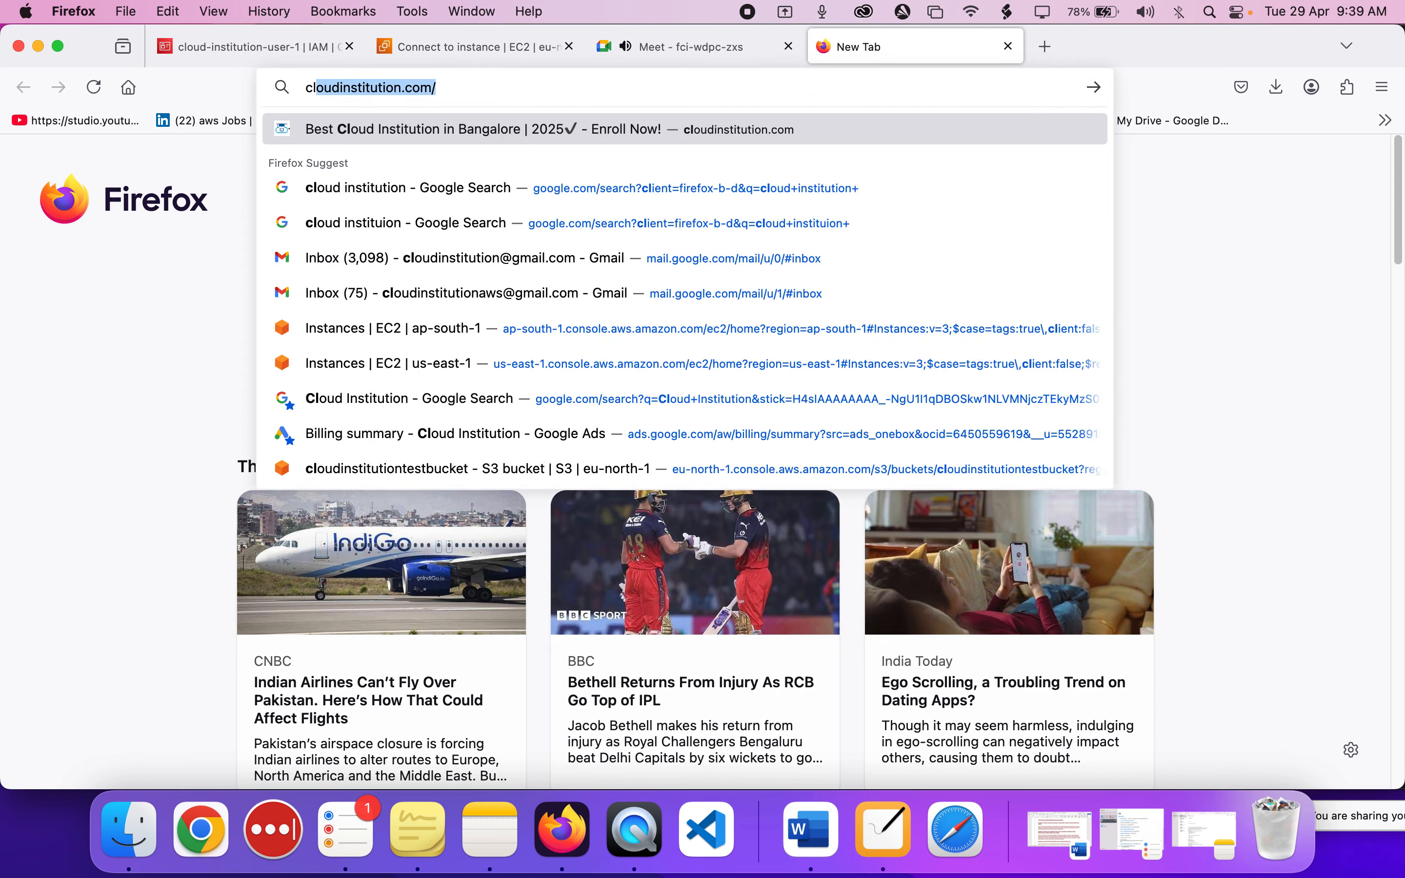
{"action": "key", "text": "Return"}
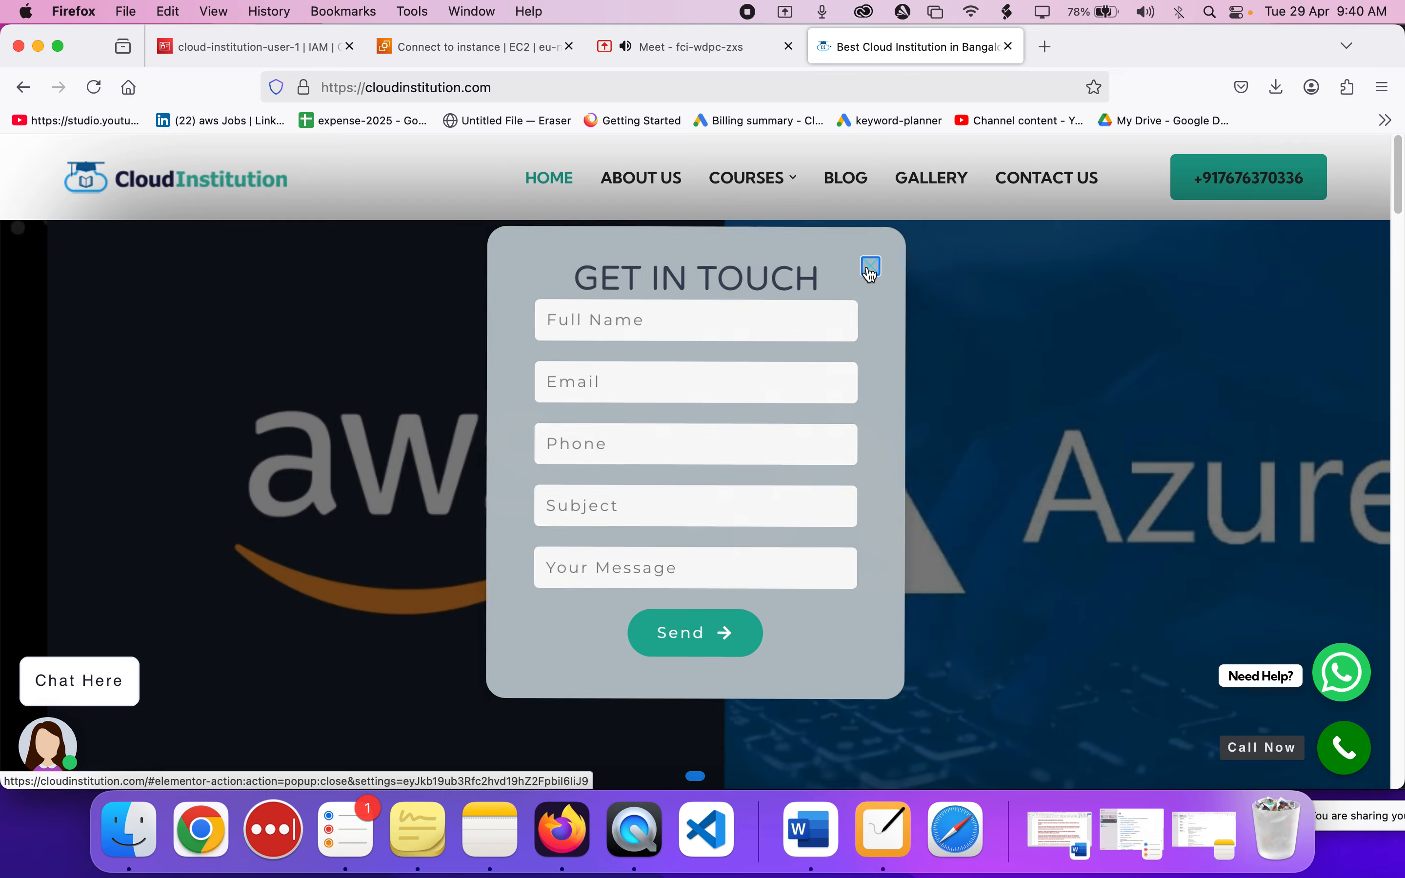
{"action": "left_click", "coordinate": [860, 276]}
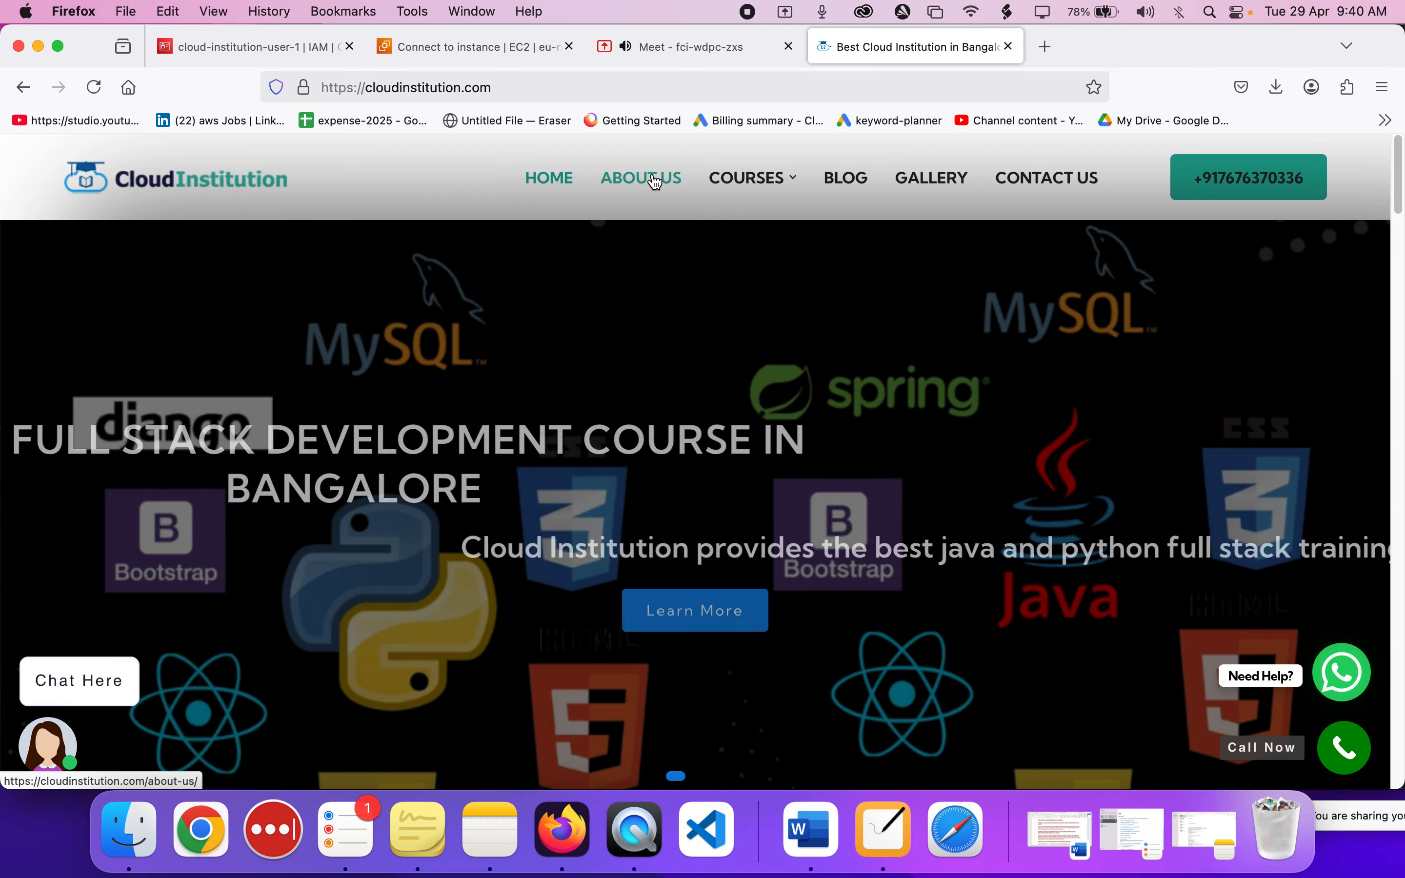
{"action": "left_click", "coordinate": [655, 182]}
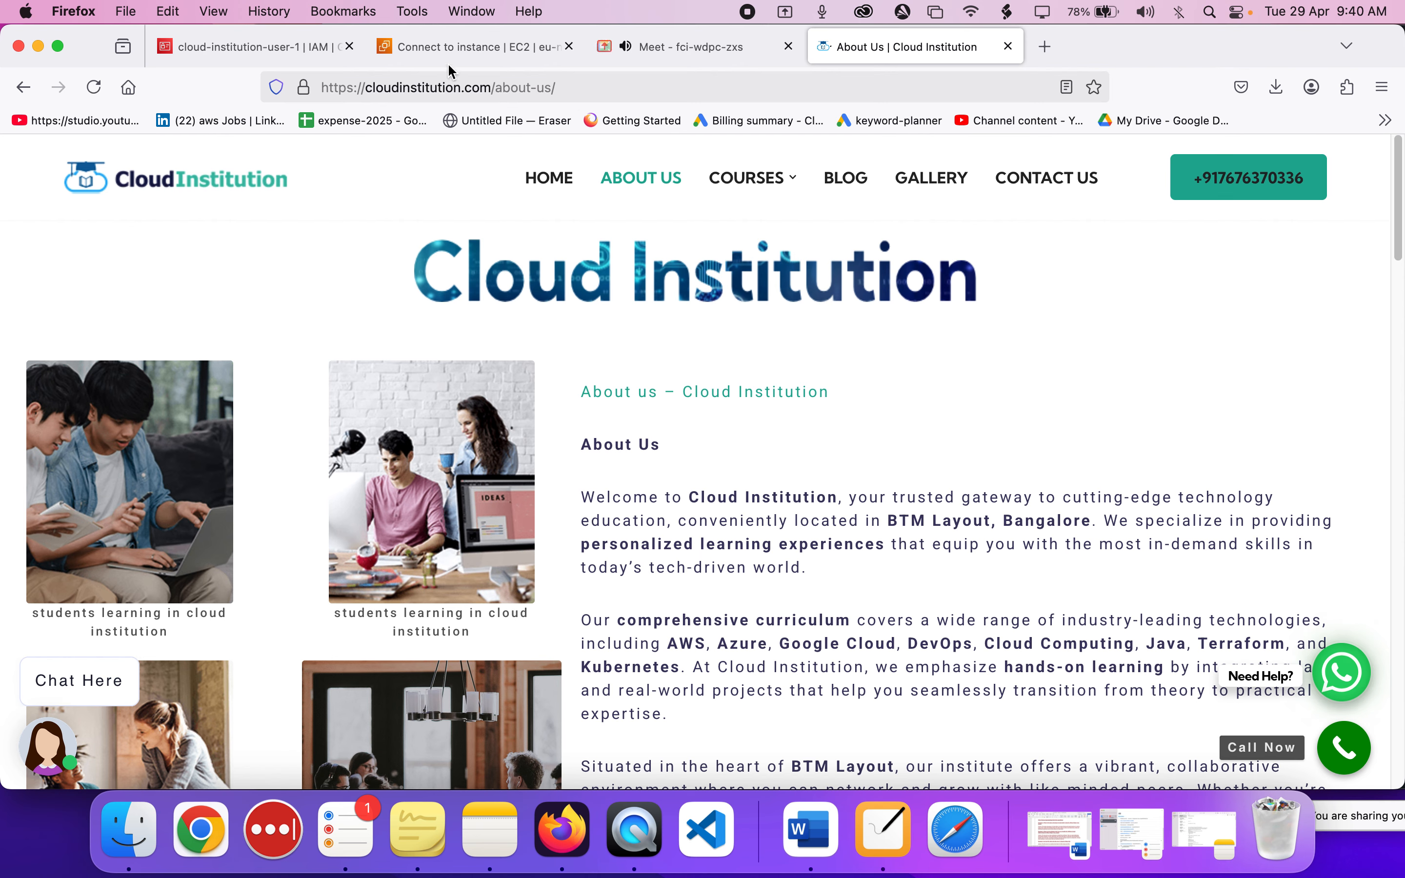
Look at the NiBoard diagram briefly, and return to root-instance's connection page in Firefox.
{"action": "left_click", "coordinate": [884, 830]}
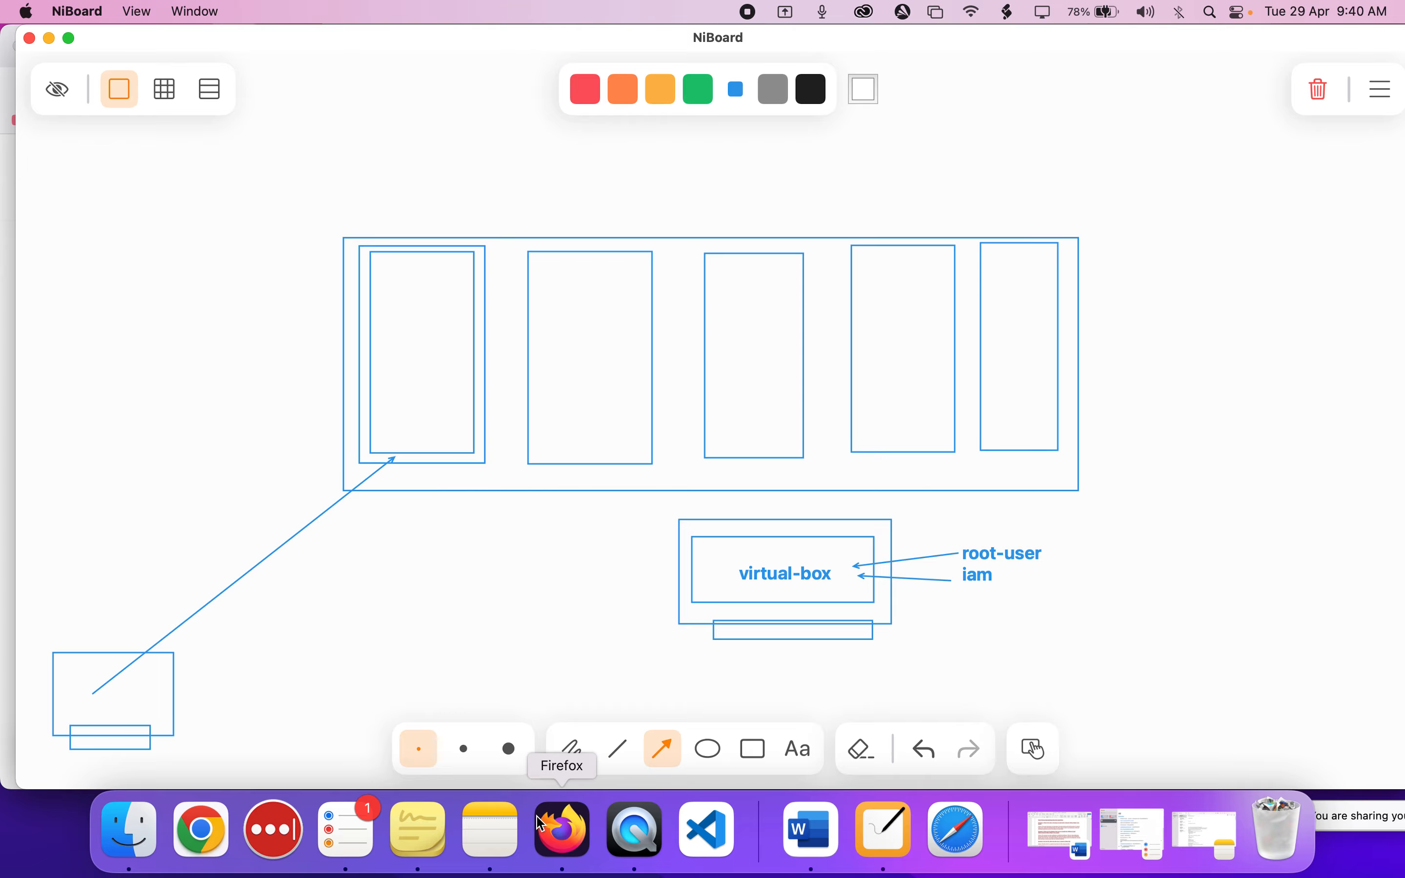
{"action": "left_click", "coordinate": [564, 837]}
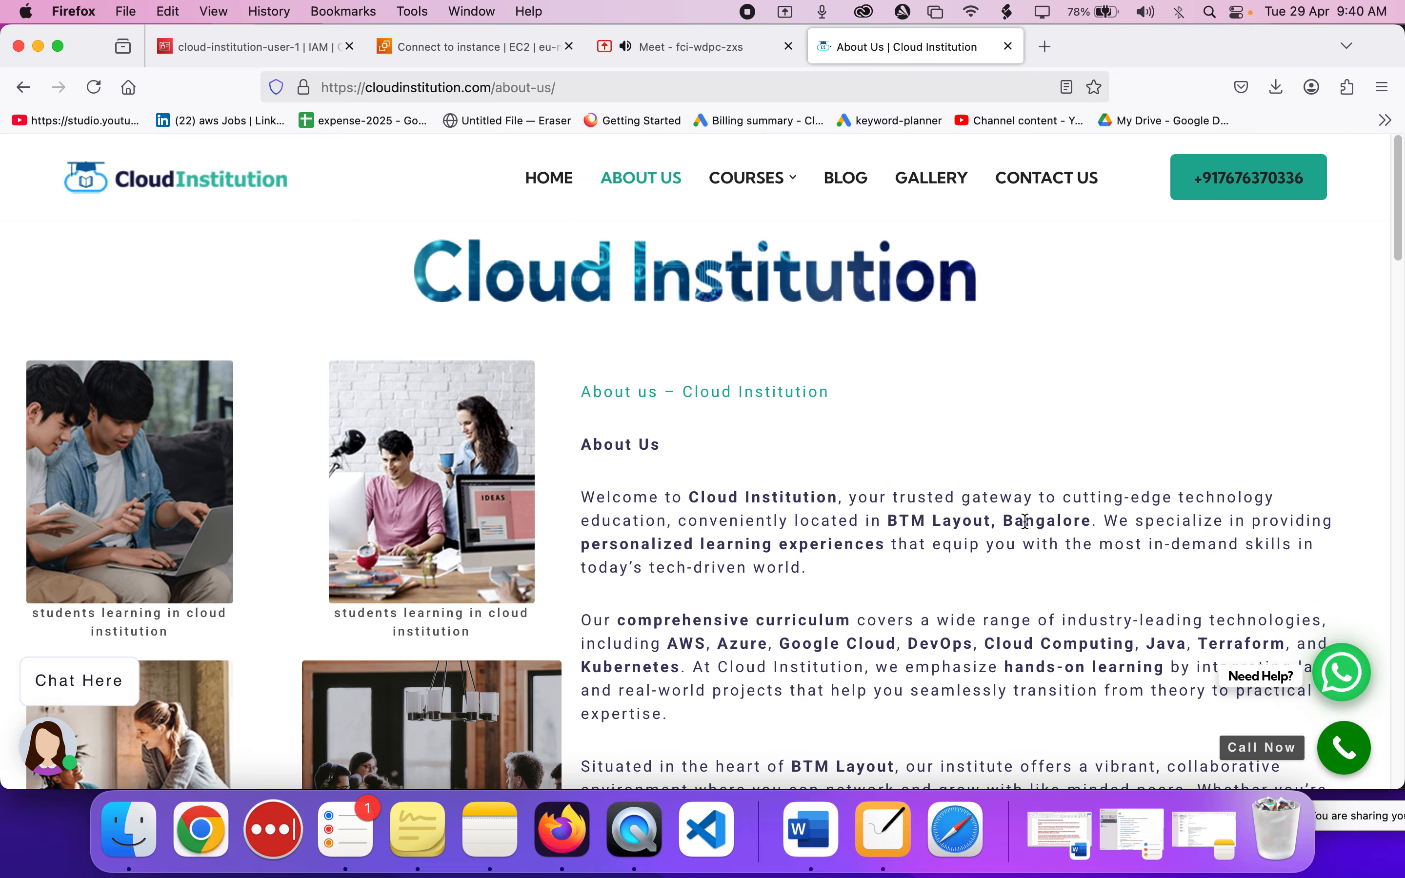
{"action": "left_click", "coordinate": [434, 55]}
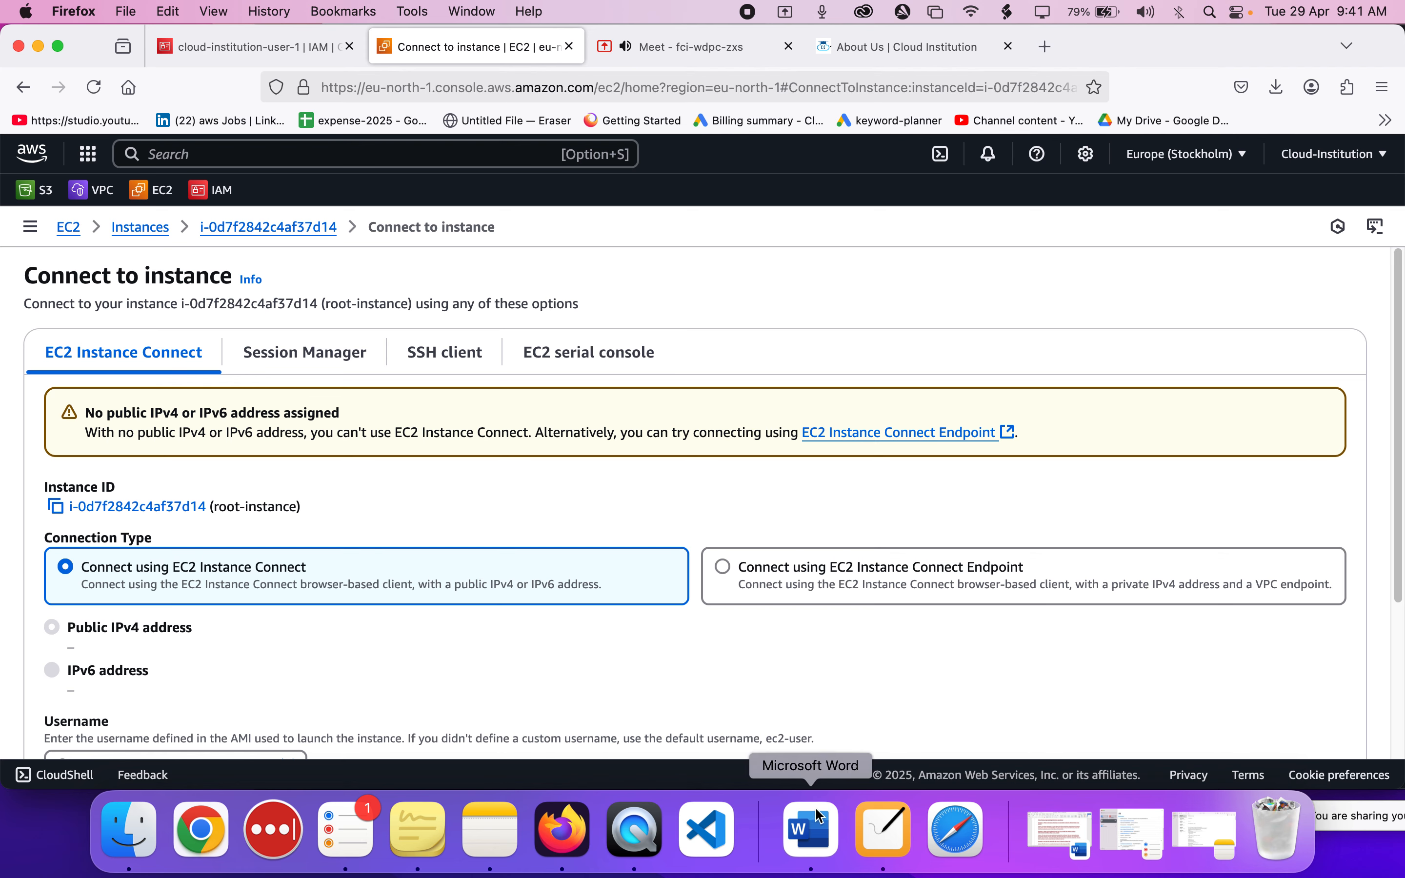
In NiBoard, draw a rectangle across the long arrow and a freehand loop linking the lower-left computer, that rectangle and the first inner box.
{"action": "left_click", "coordinate": [884, 831]}
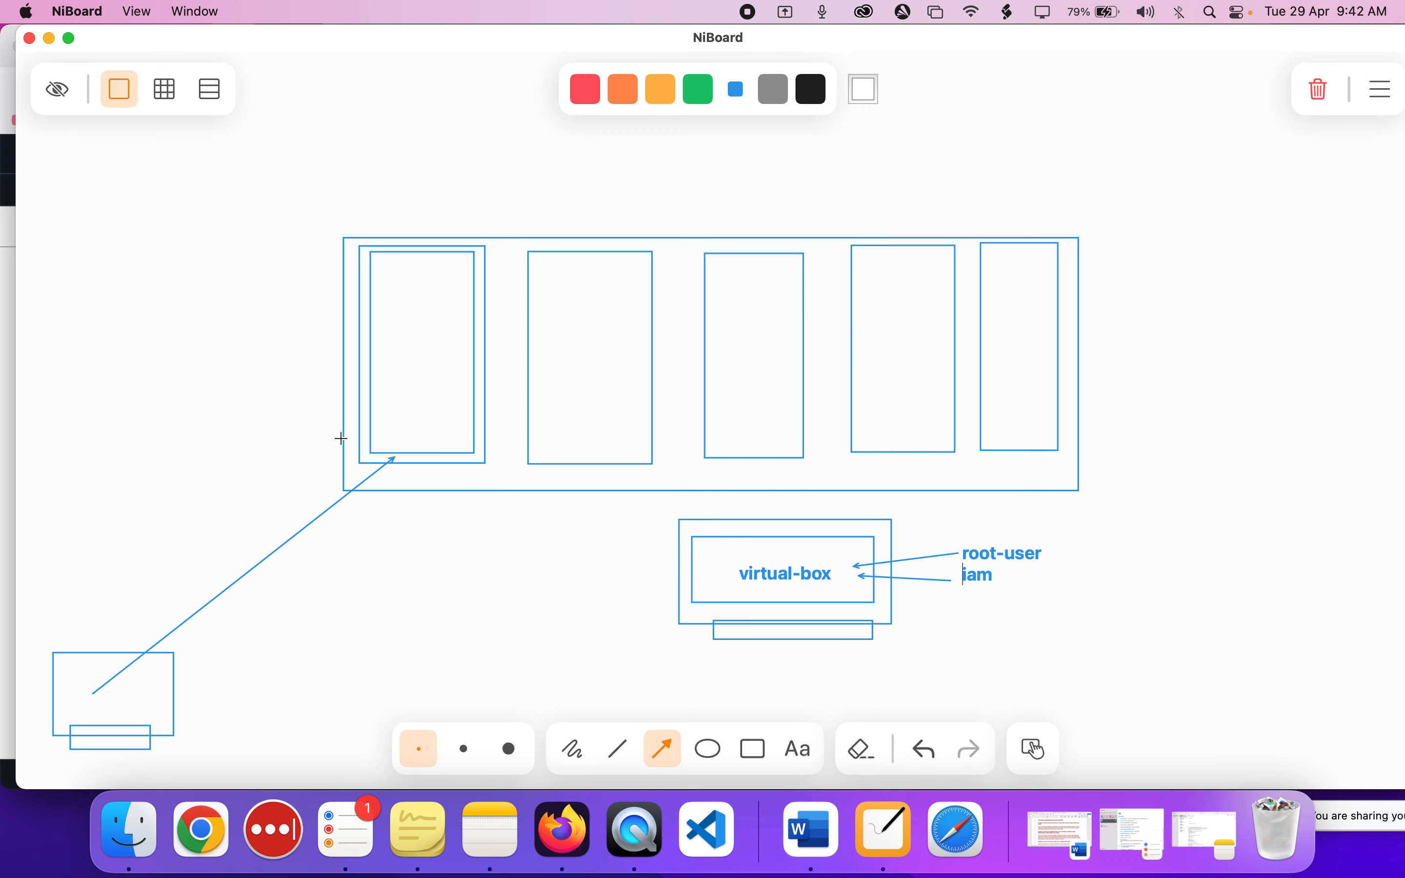
{"action": "left_click", "coordinate": [754, 749]}
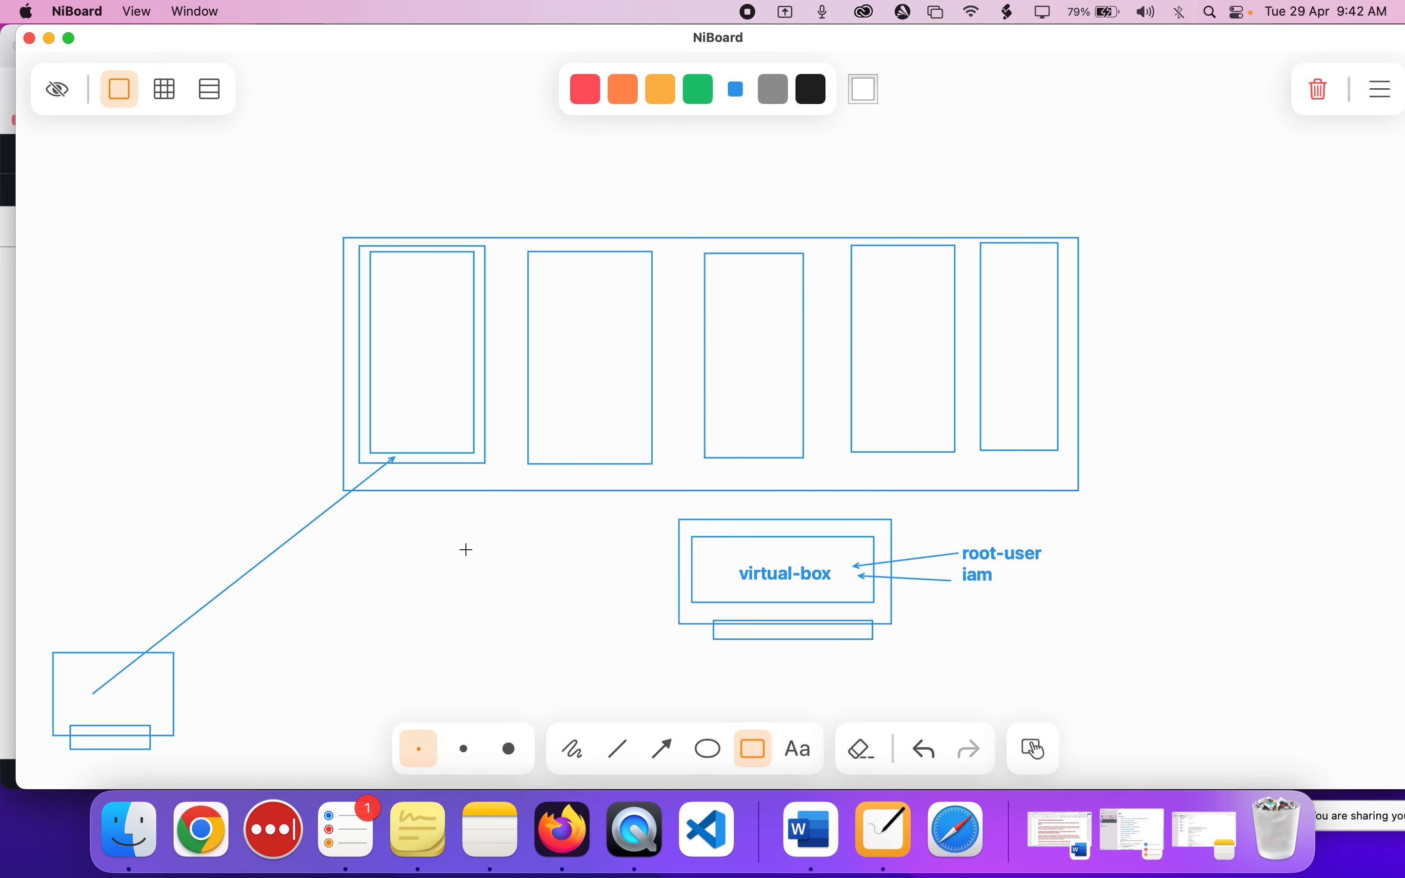
{"action": "left_click_drag", "start_coordinate": [230, 473], "coordinate": [325, 594]}
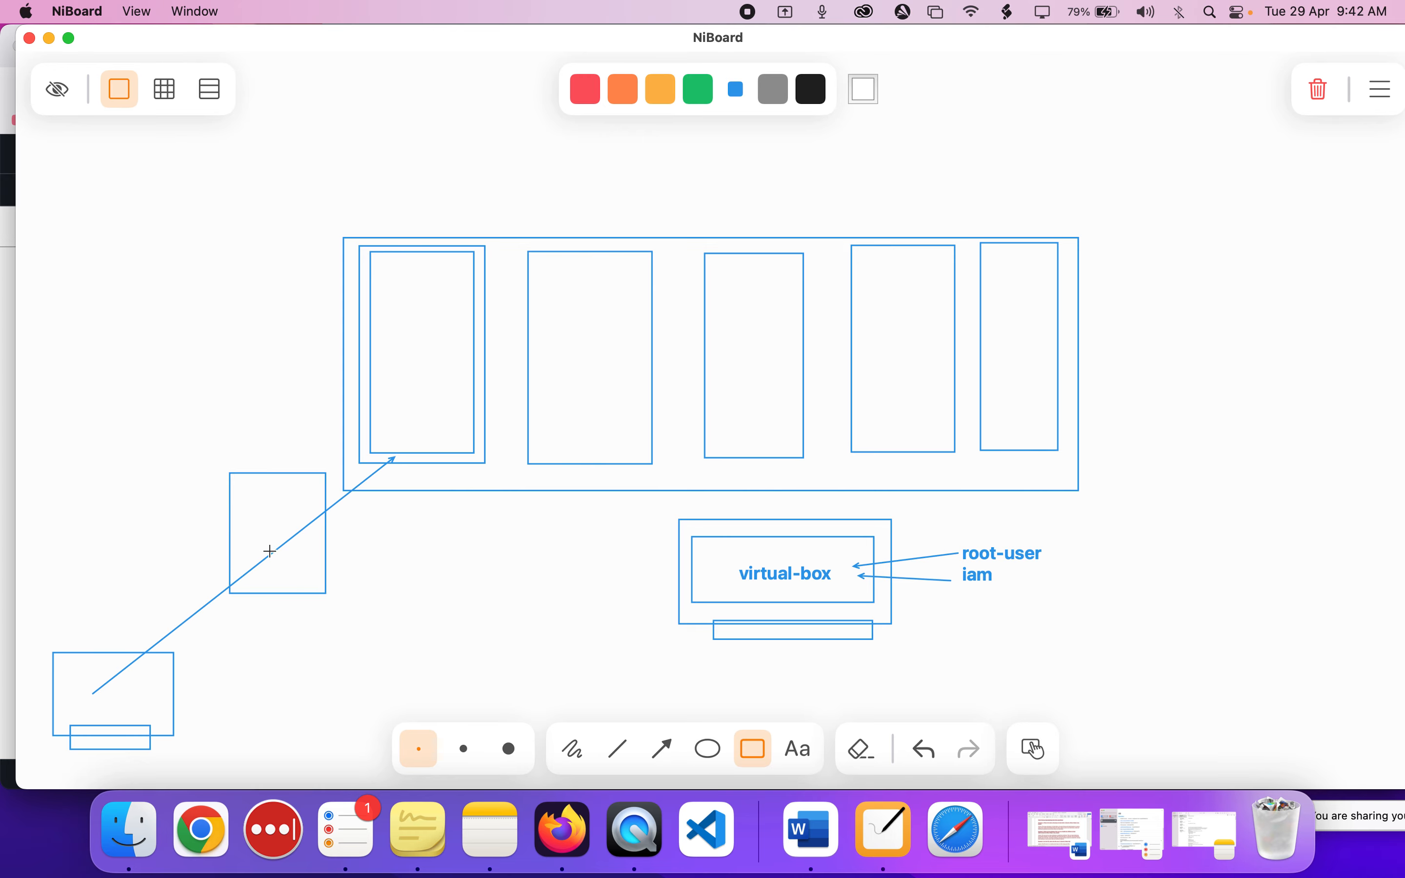
{"action": "left_click", "coordinate": [573, 748]}
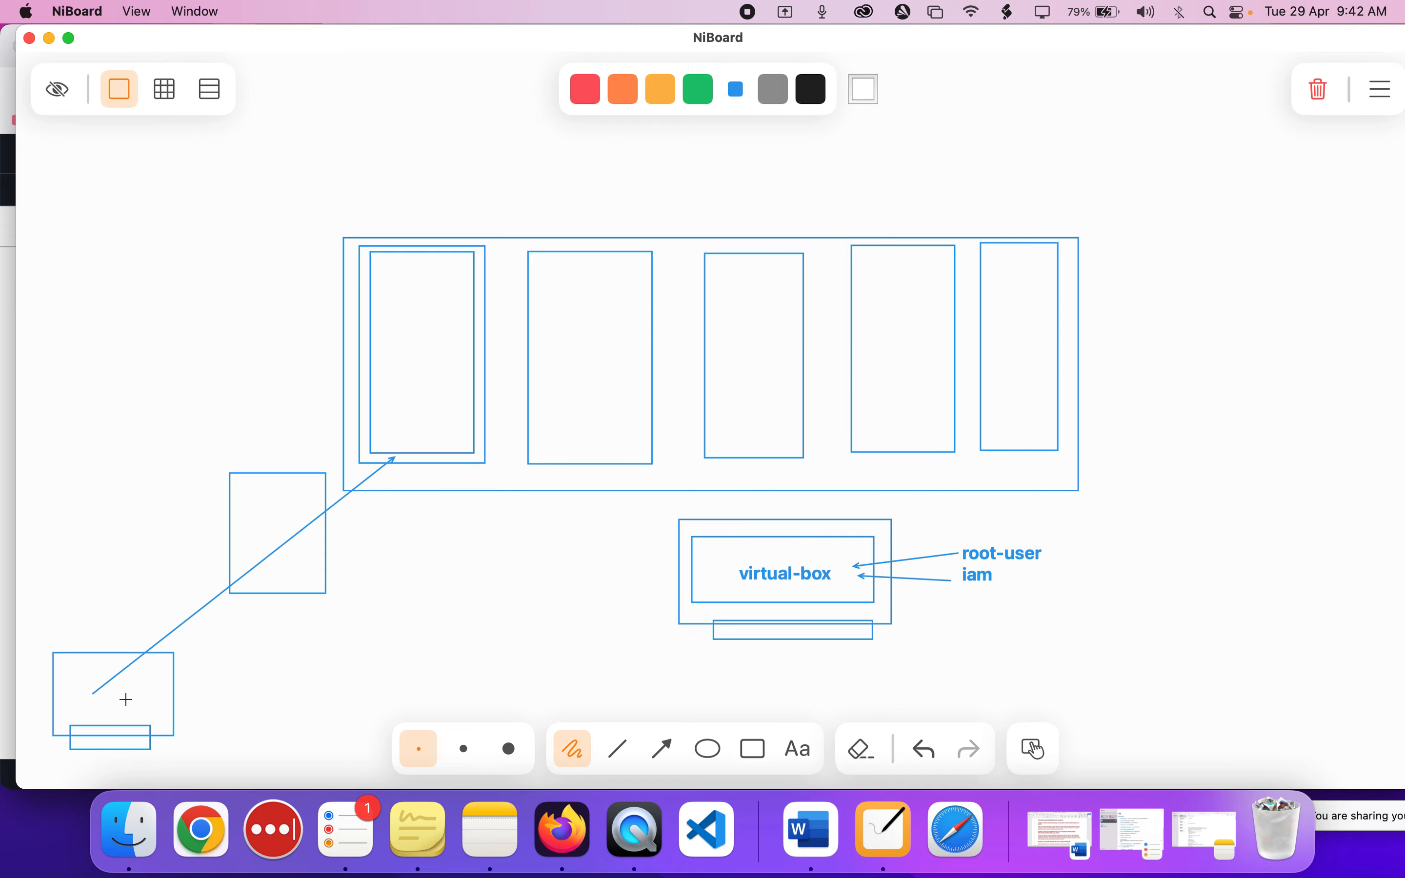
{"action": "mouse_move", "coordinate": [126, 699]}
{"action": "left_mouse_down"}
{"action": "mouse_move", "coordinate": [154, 571]}
{"action": "mouse_move", "coordinate": [308, 537]}
{"action": "mouse_move", "coordinate": [304, 549]}
{"action": "mouse_move", "coordinate": [264, 363]}
{"action": "mouse_move", "coordinate": [351, 307]}
{"action": "mouse_move", "coordinate": [412, 306]}
{"action": "mouse_move", "coordinate": [412, 330]}
{"action": "mouse_move", "coordinate": [401, 286]}
{"action": "mouse_move", "coordinate": [421, 305]}
{"action": "mouse_move", "coordinate": [423, 473]}
{"action": "mouse_move", "coordinate": [291, 537]}
{"action": "mouse_move", "coordinate": [297, 548]}
{"action": "mouse_move", "coordinate": [300, 528]}
{"action": "mouse_move", "coordinate": [195, 674]}
{"action": "mouse_move", "coordinate": [150, 695]}
{"action": "left_mouse_up"}
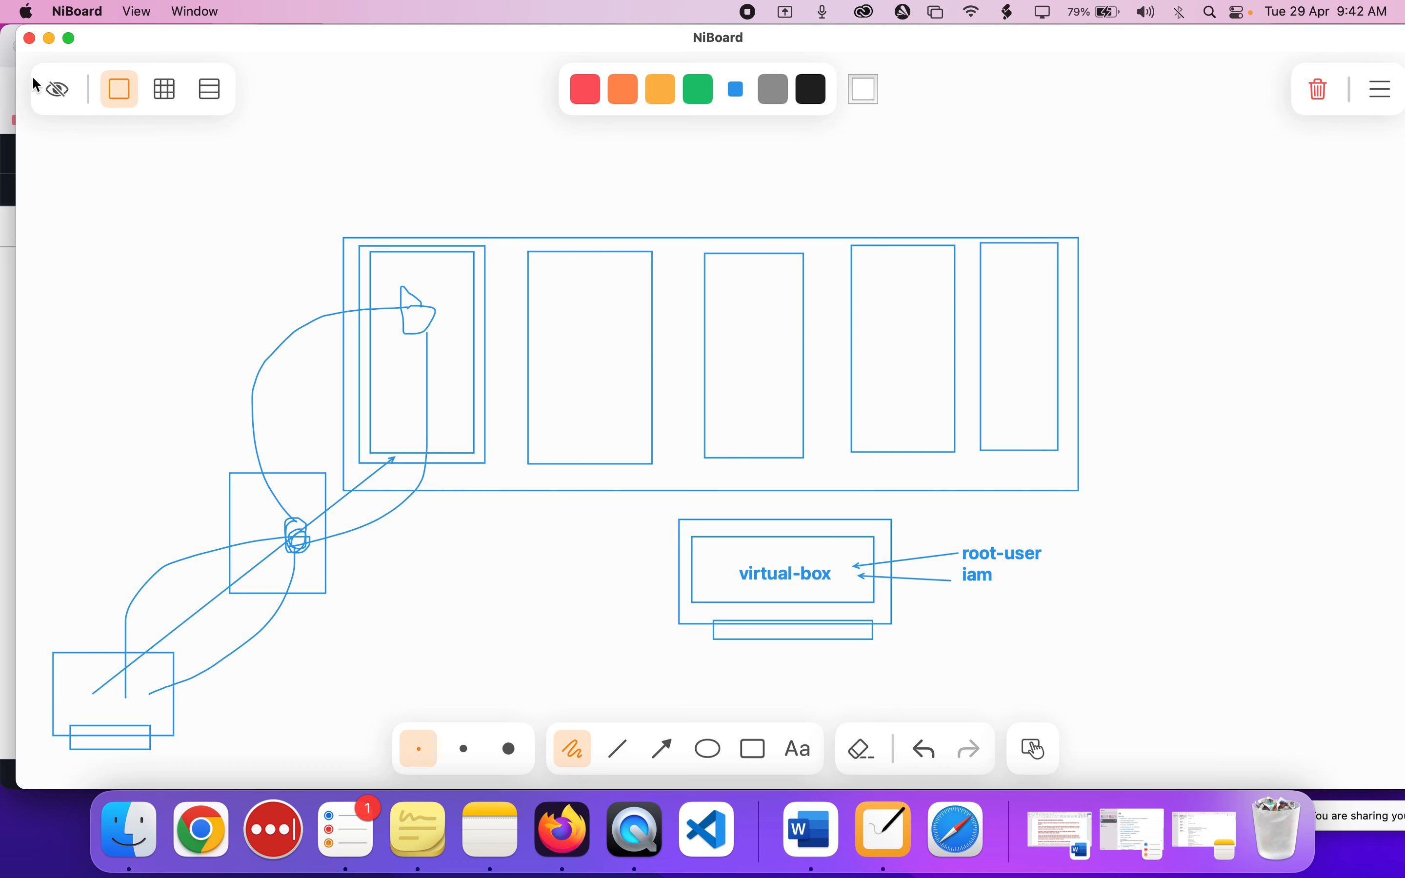
Minimise NiBoard and go to the IAM users list in Firefox to review the existing users.
{"action": "left_click", "coordinate": [48, 39]}
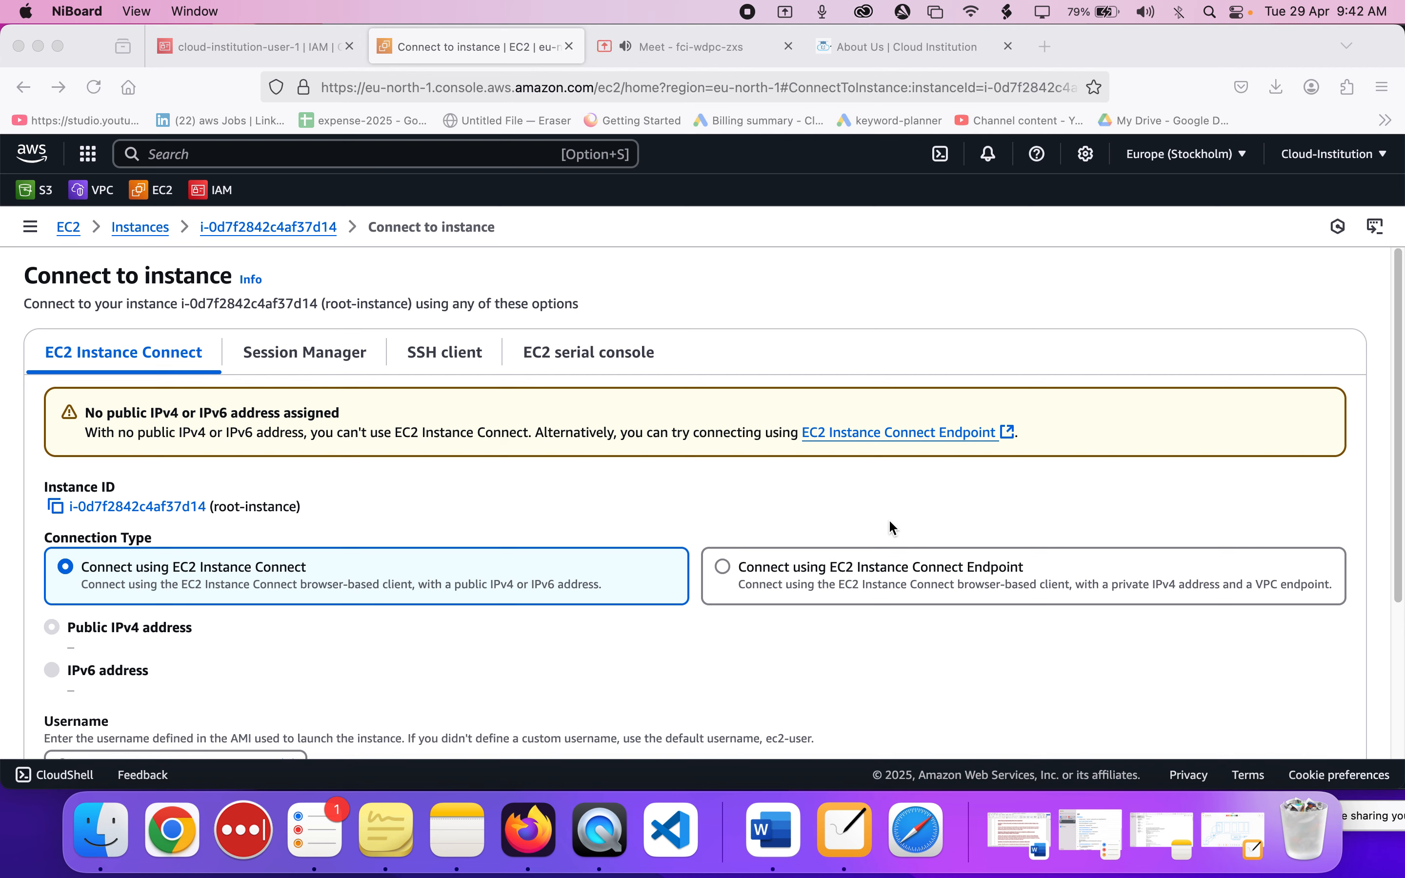
{"action": "left_click", "coordinate": [819, 322]}
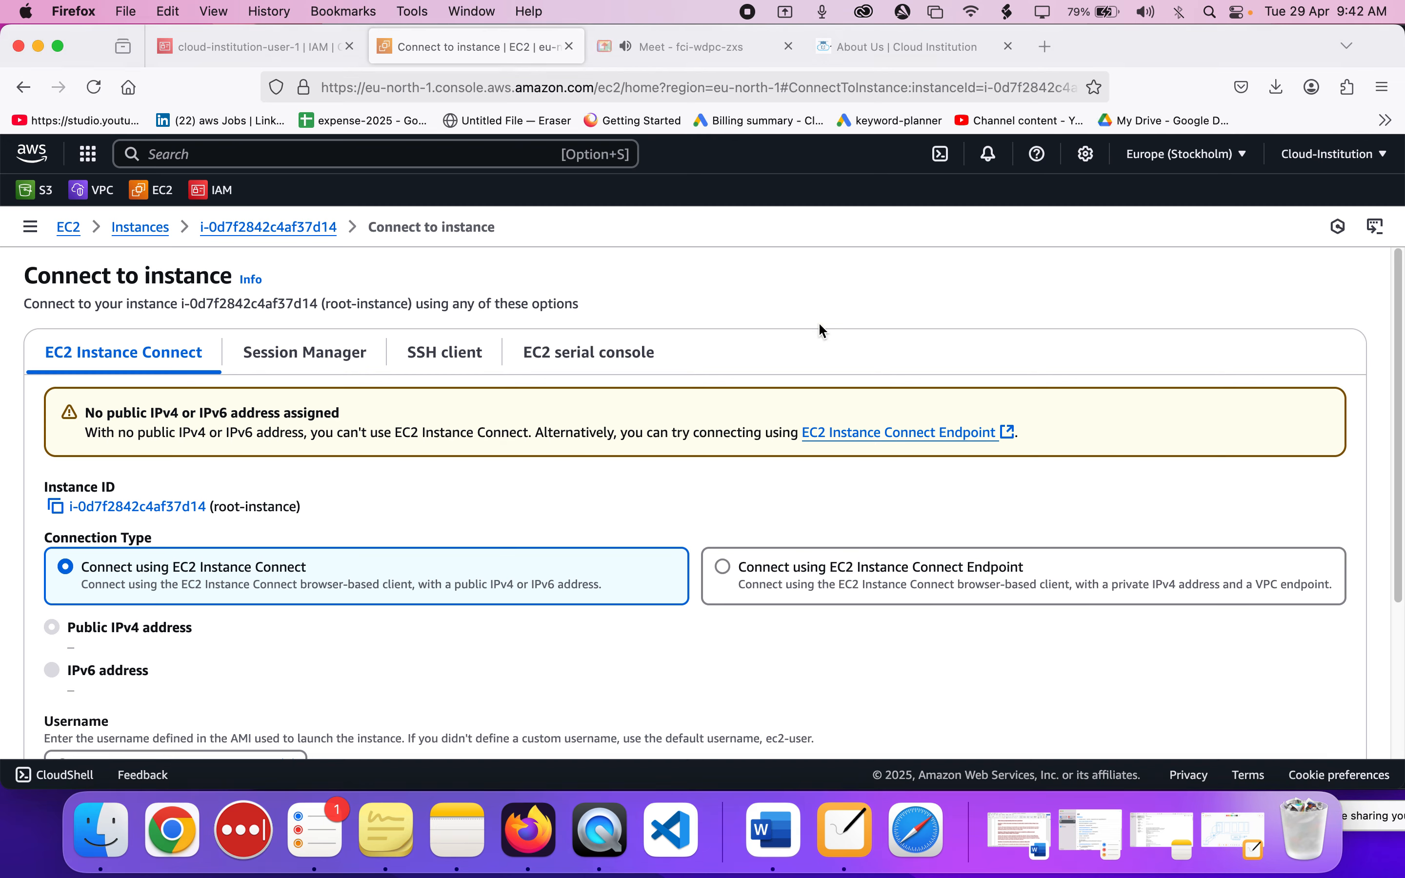
{"action": "left_click", "coordinate": [294, 55]}
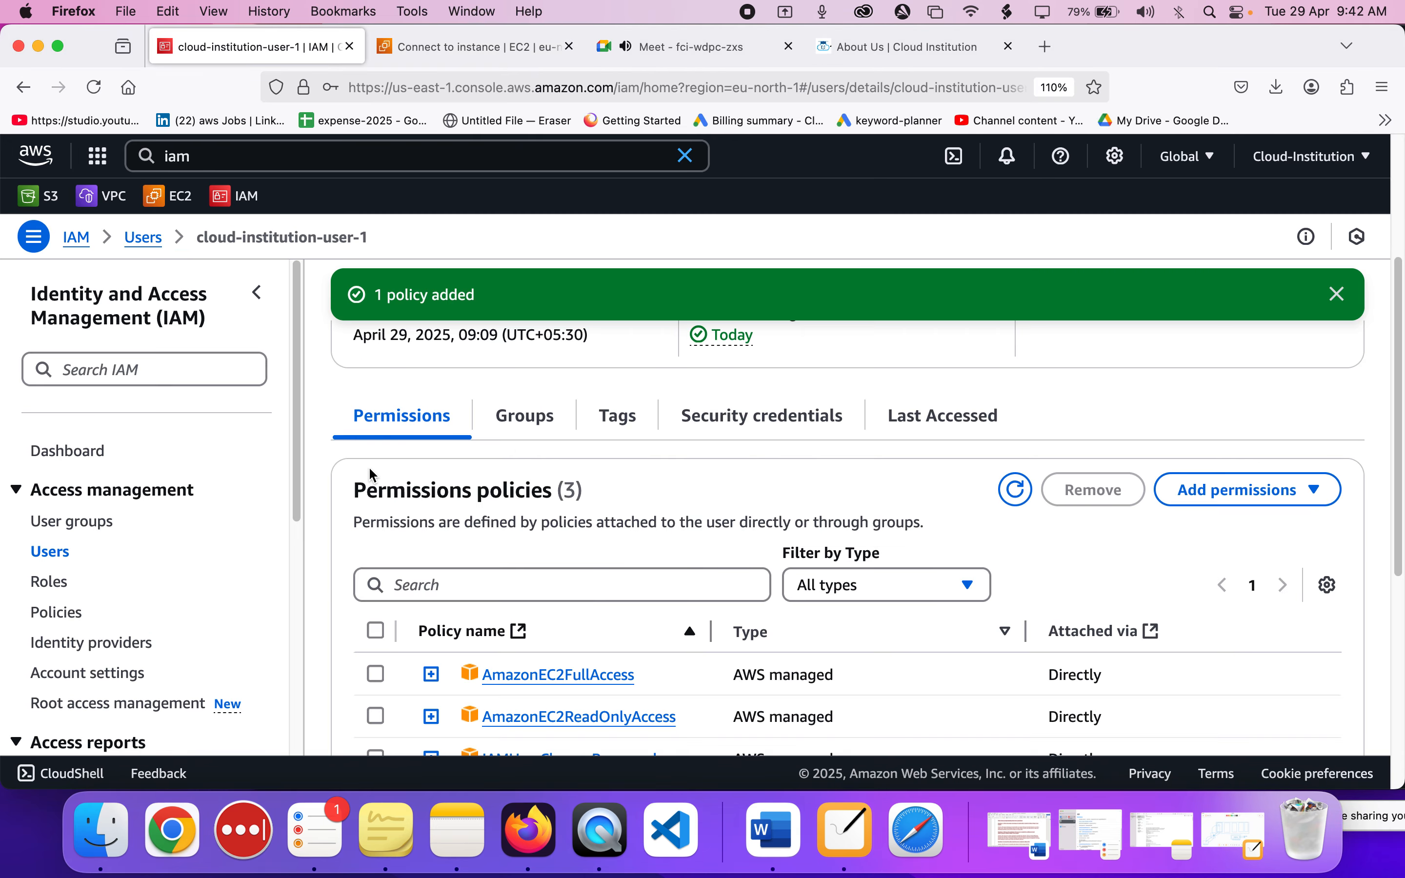
{"action": "scroll", "coordinate": [308, 487], "scroll_direction": "down", "scroll_amount": 5}
{"action": "left_click", "coordinate": [48, 555]}
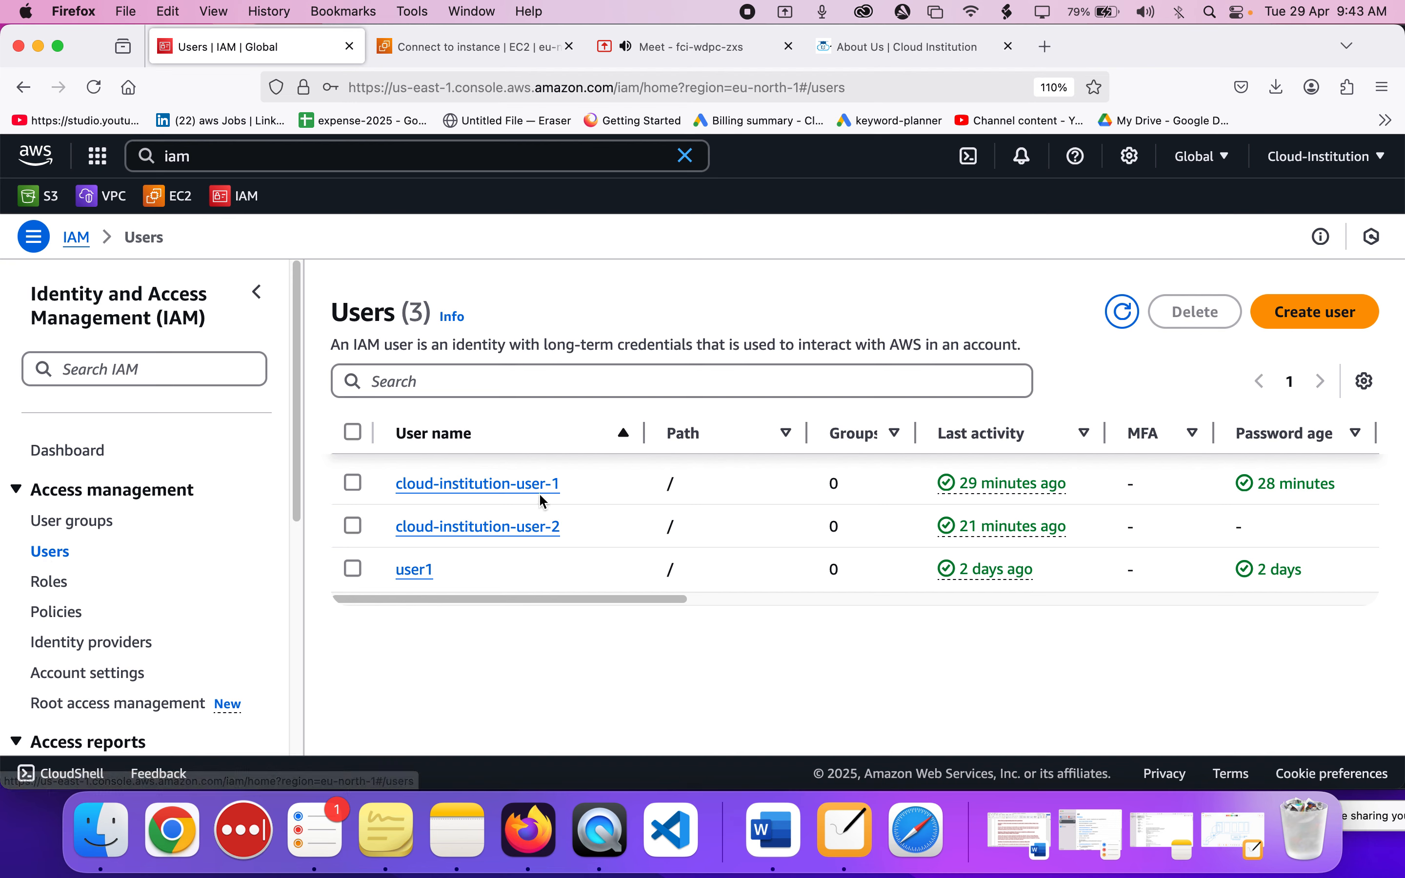
{"action": "left_click", "coordinate": [566, 488]}
{"action": "left_click_drag", "start_coordinate": [564, 487], "coordinate": [395, 495]}
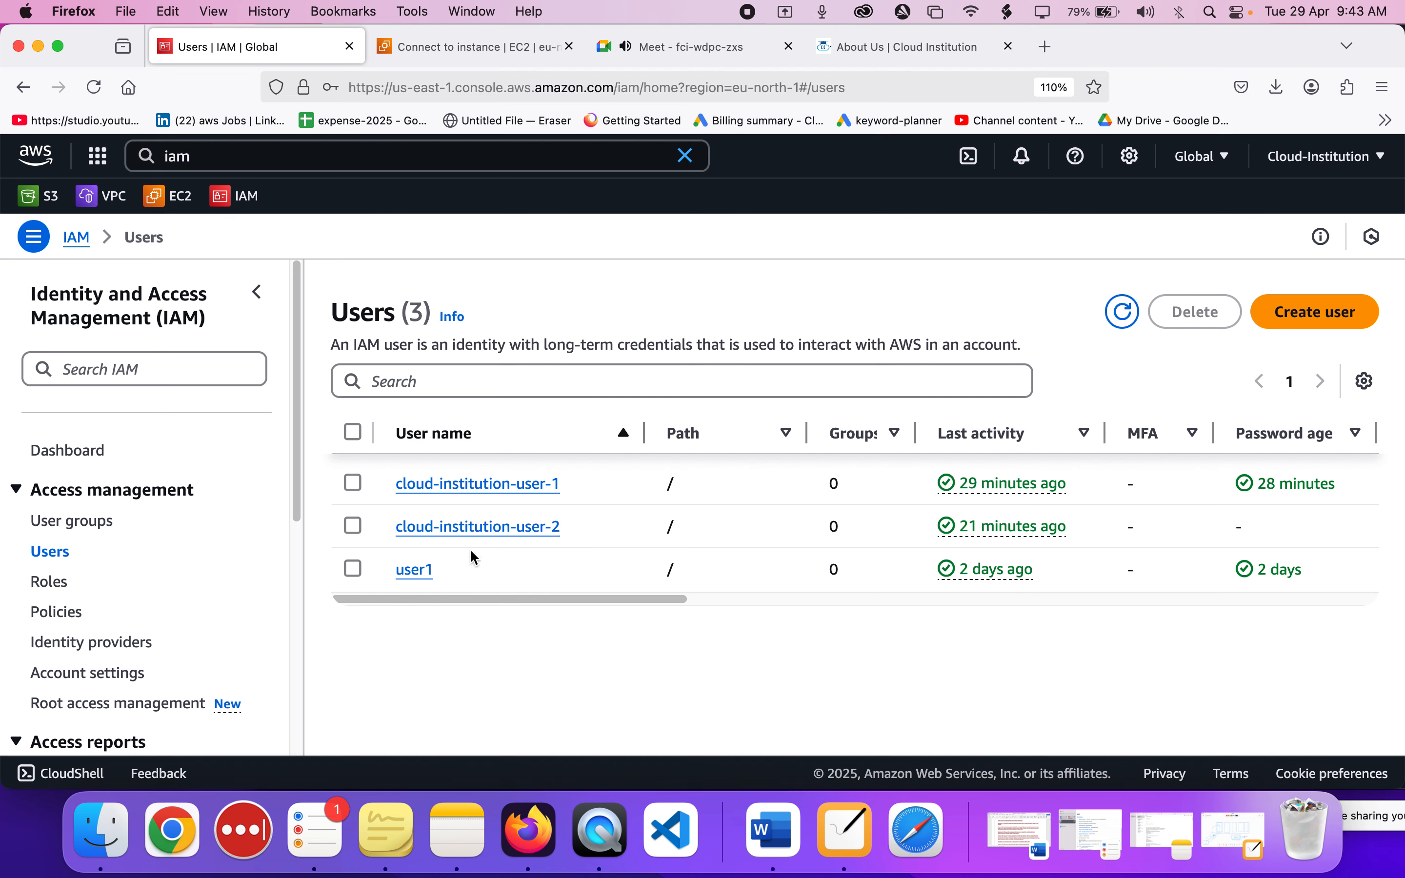
Start a new IAM user group and name it cloud-institution-group.
{"action": "left_click", "coordinate": [72, 522]}
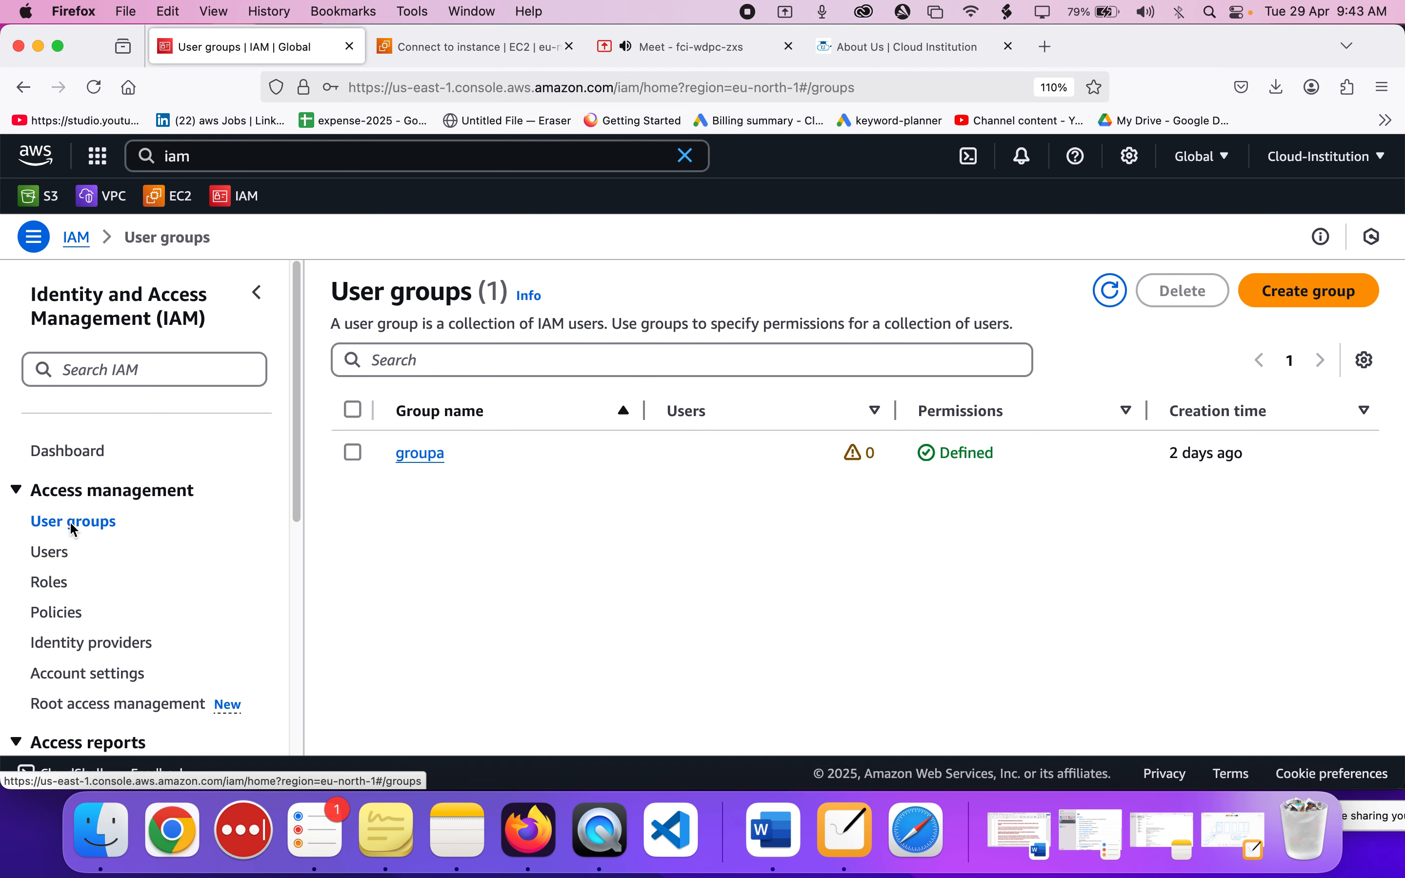
{"action": "left_click", "coordinate": [1292, 299]}
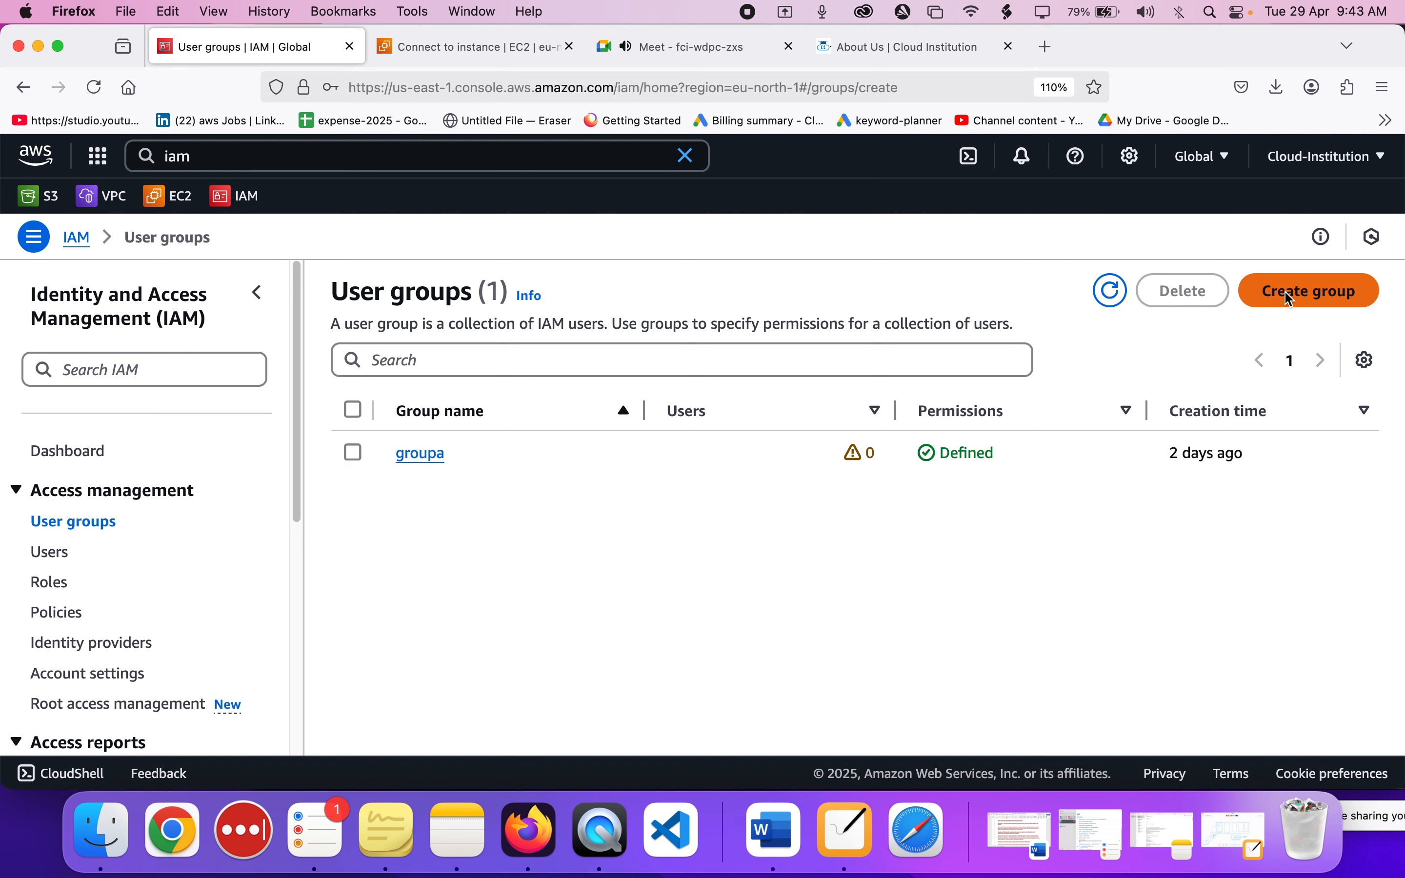
{"action": "left_click", "coordinate": [806, 438]}
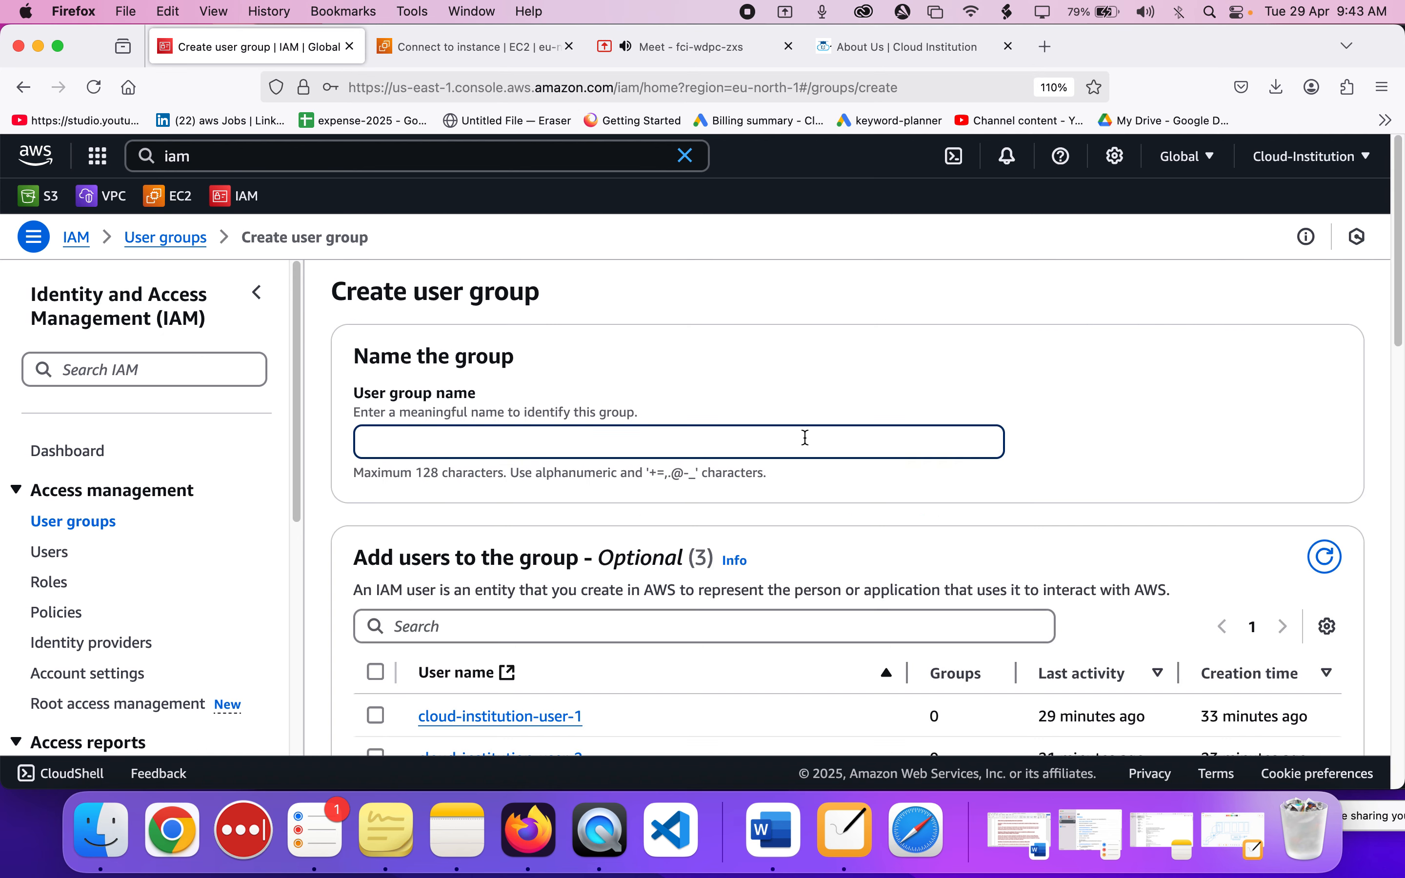
{"action": "type", "text": "cloud-institution-"}
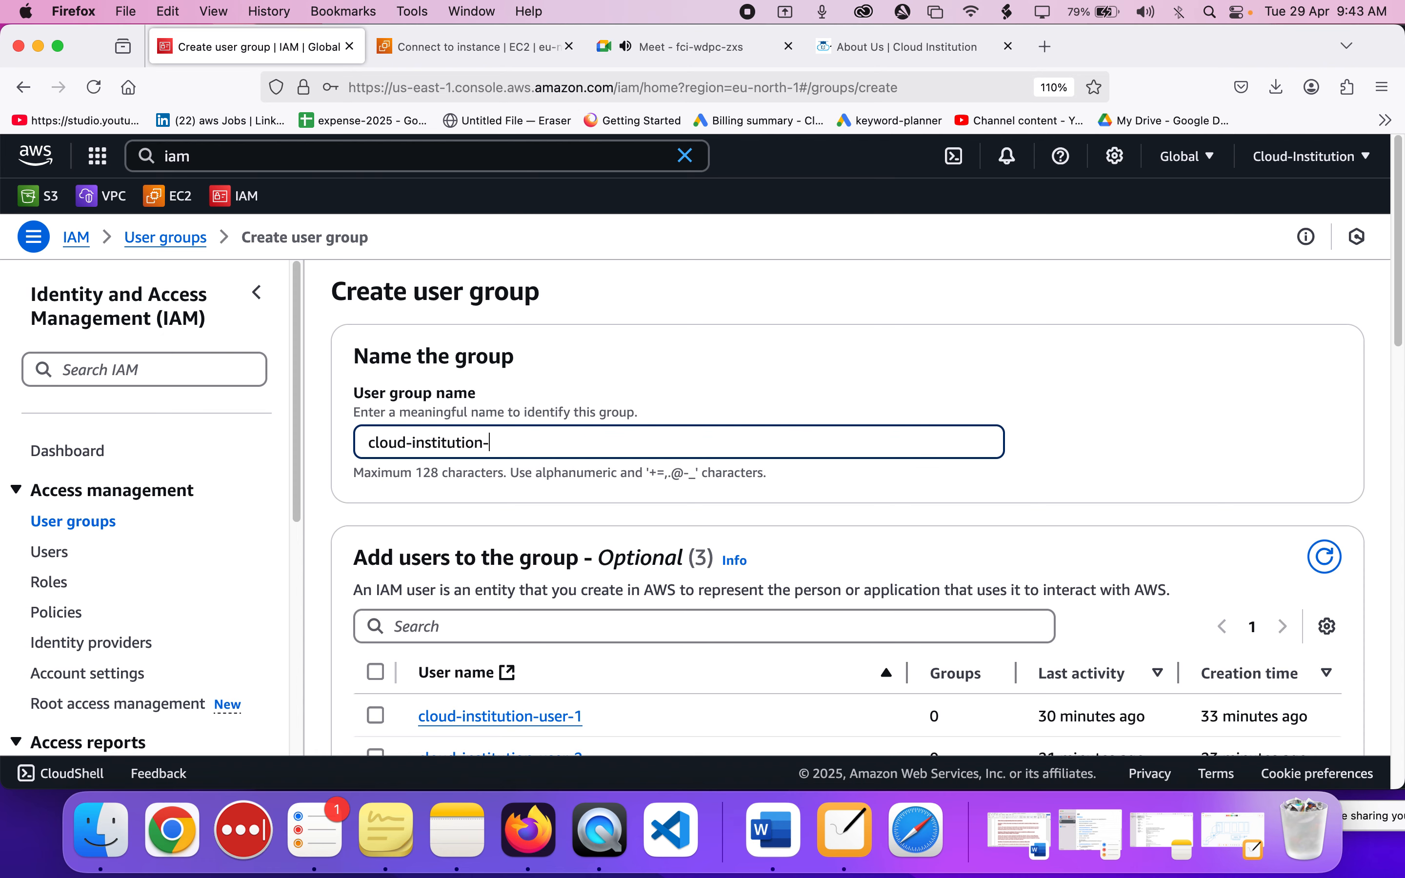
{"action": "type", "text": "group"}
Add cloud-institution-user-1 and cloud-institution-user-2 to the new group.
{"action": "scroll", "coordinate": [848, 506], "scroll_direction": "down", "scroll_amount": 5}
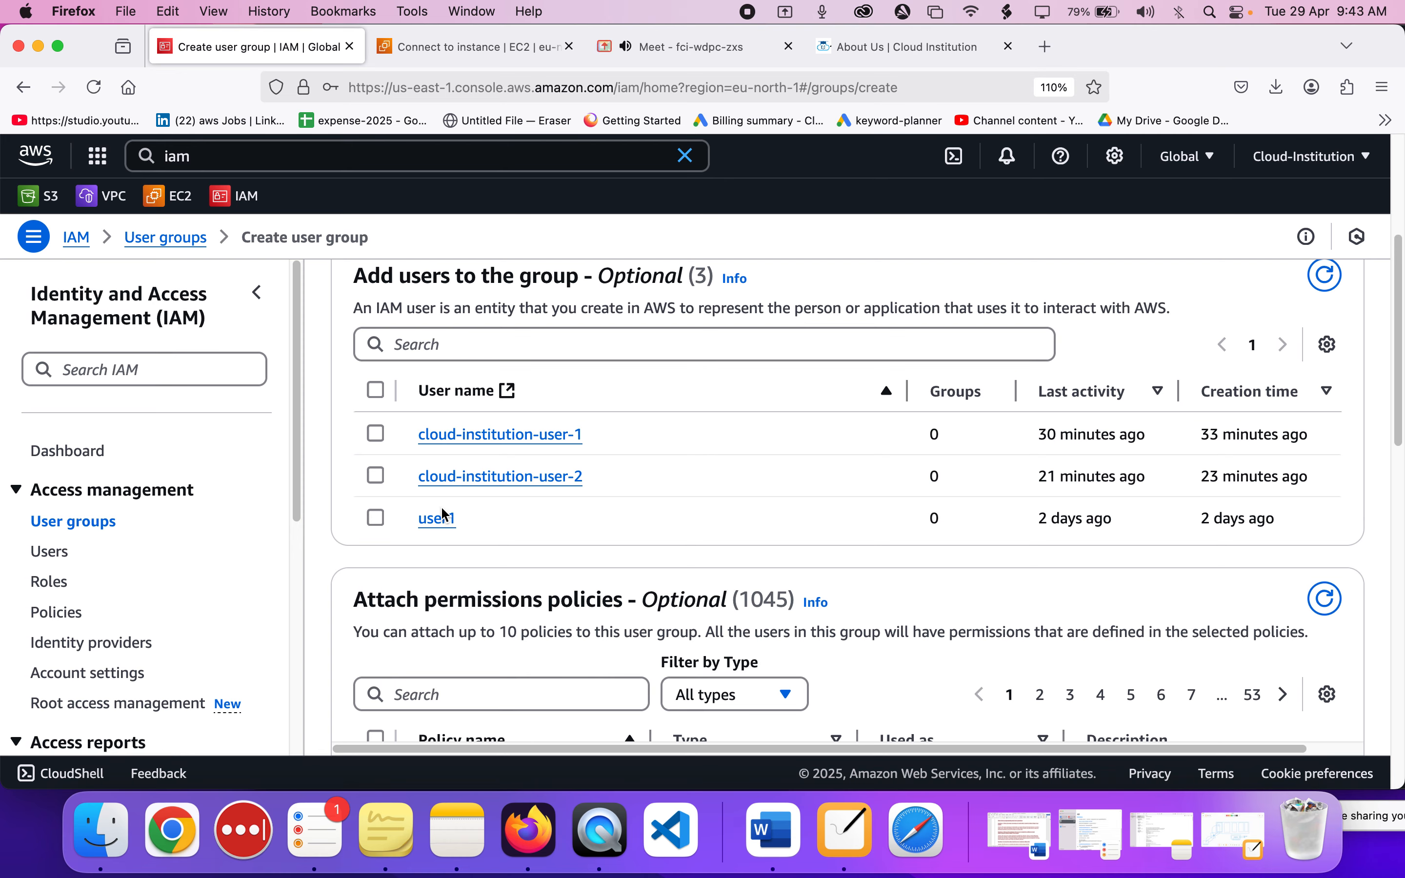
{"action": "scroll", "coordinate": [440, 506], "scroll_direction": "up", "scroll_amount": 3}
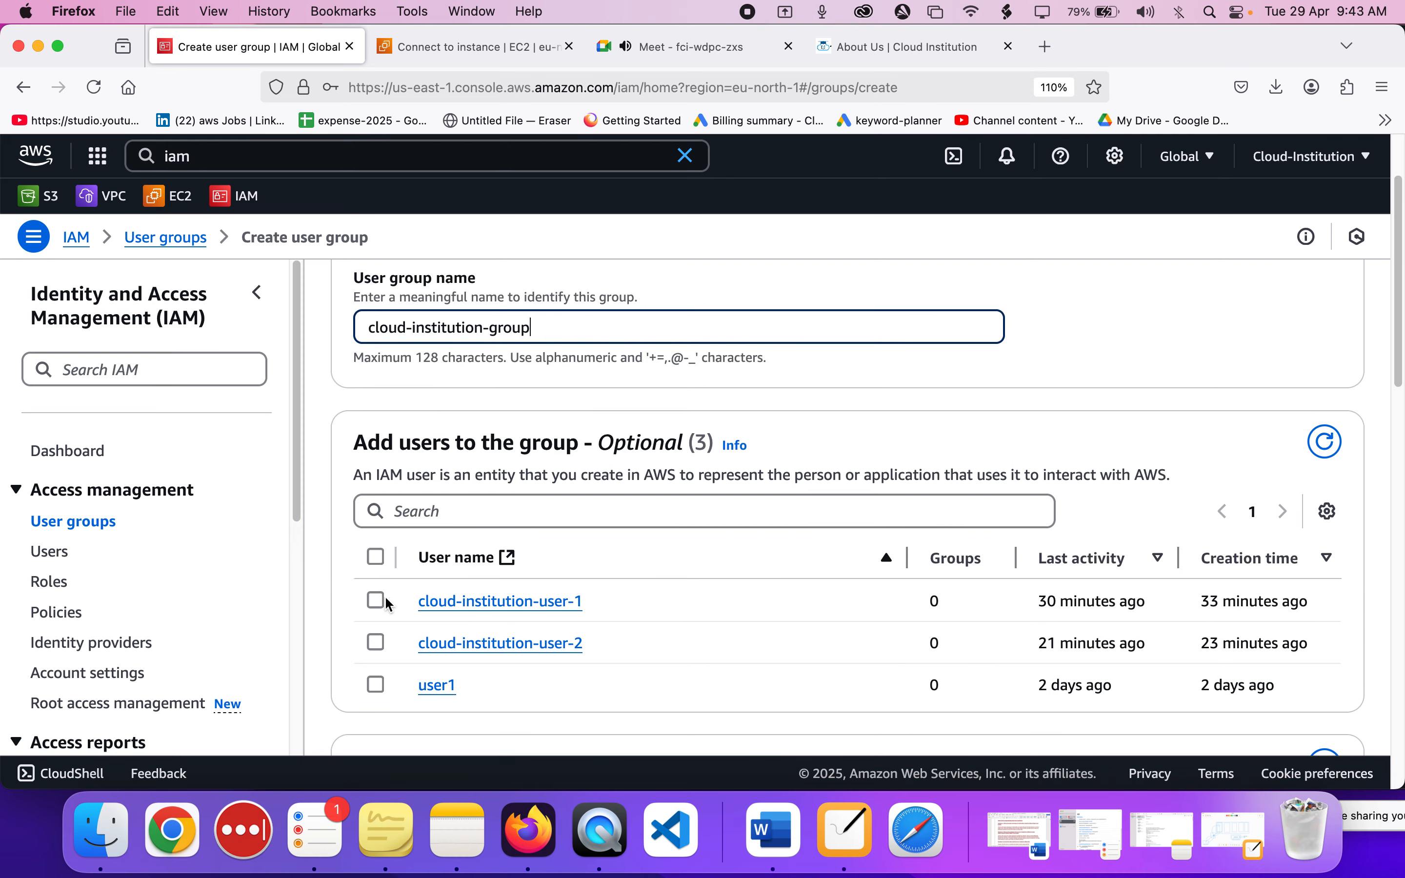
{"action": "left_click", "coordinate": [376, 600]}
{"action": "left_click", "coordinate": [376, 642]}
Look through the available permissions policies and create the user group without attaching any.
{"action": "scroll", "coordinate": [524, 612], "scroll_direction": "down", "scroll_amount": 5}
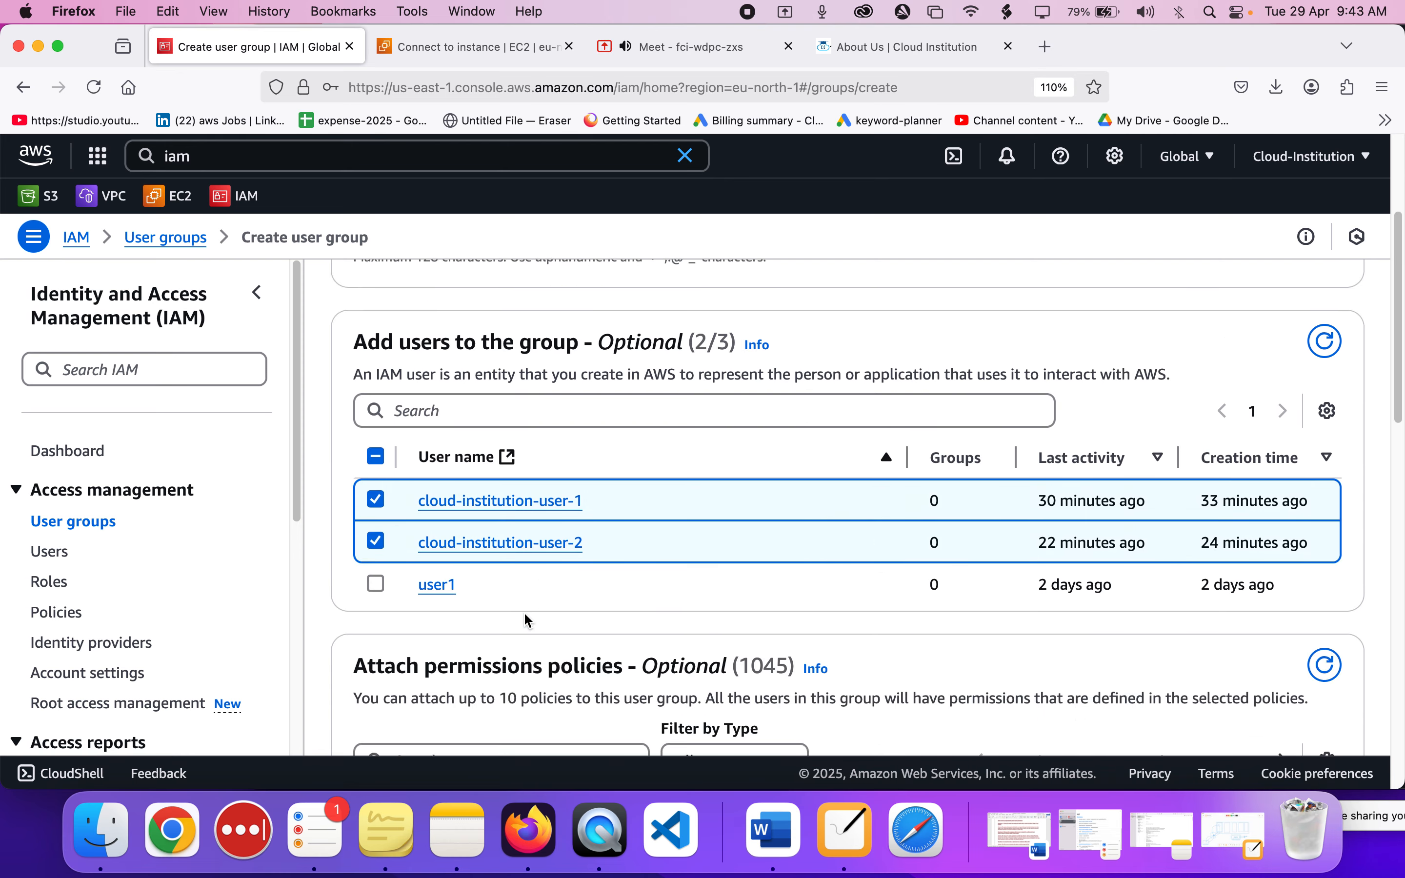
{"action": "scroll", "coordinate": [524, 612], "scroll_direction": "down", "scroll_amount": 5}
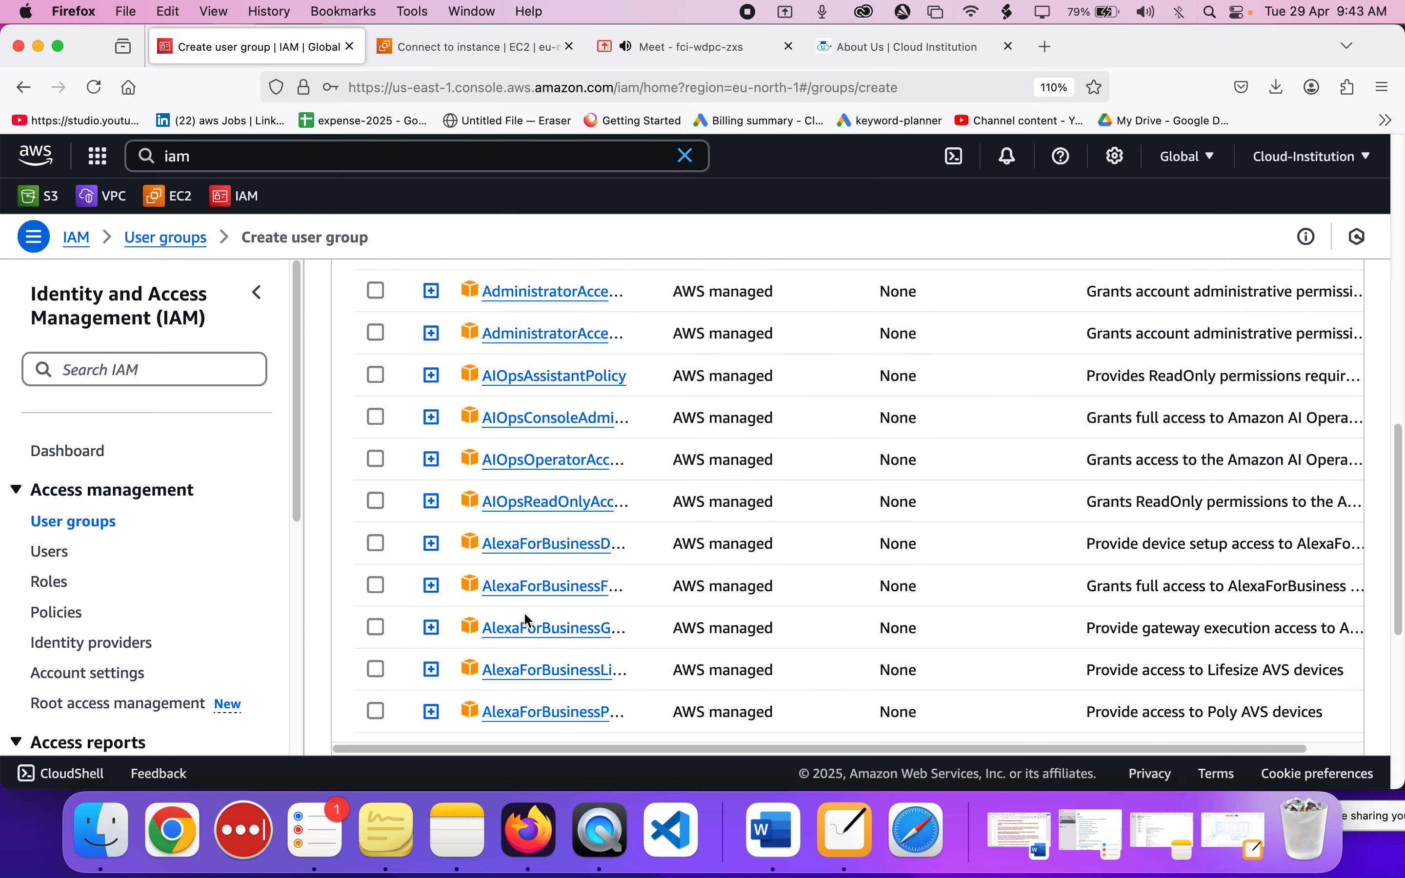
{"action": "scroll", "coordinate": [526, 619], "scroll_direction": "up", "scroll_amount": 3}
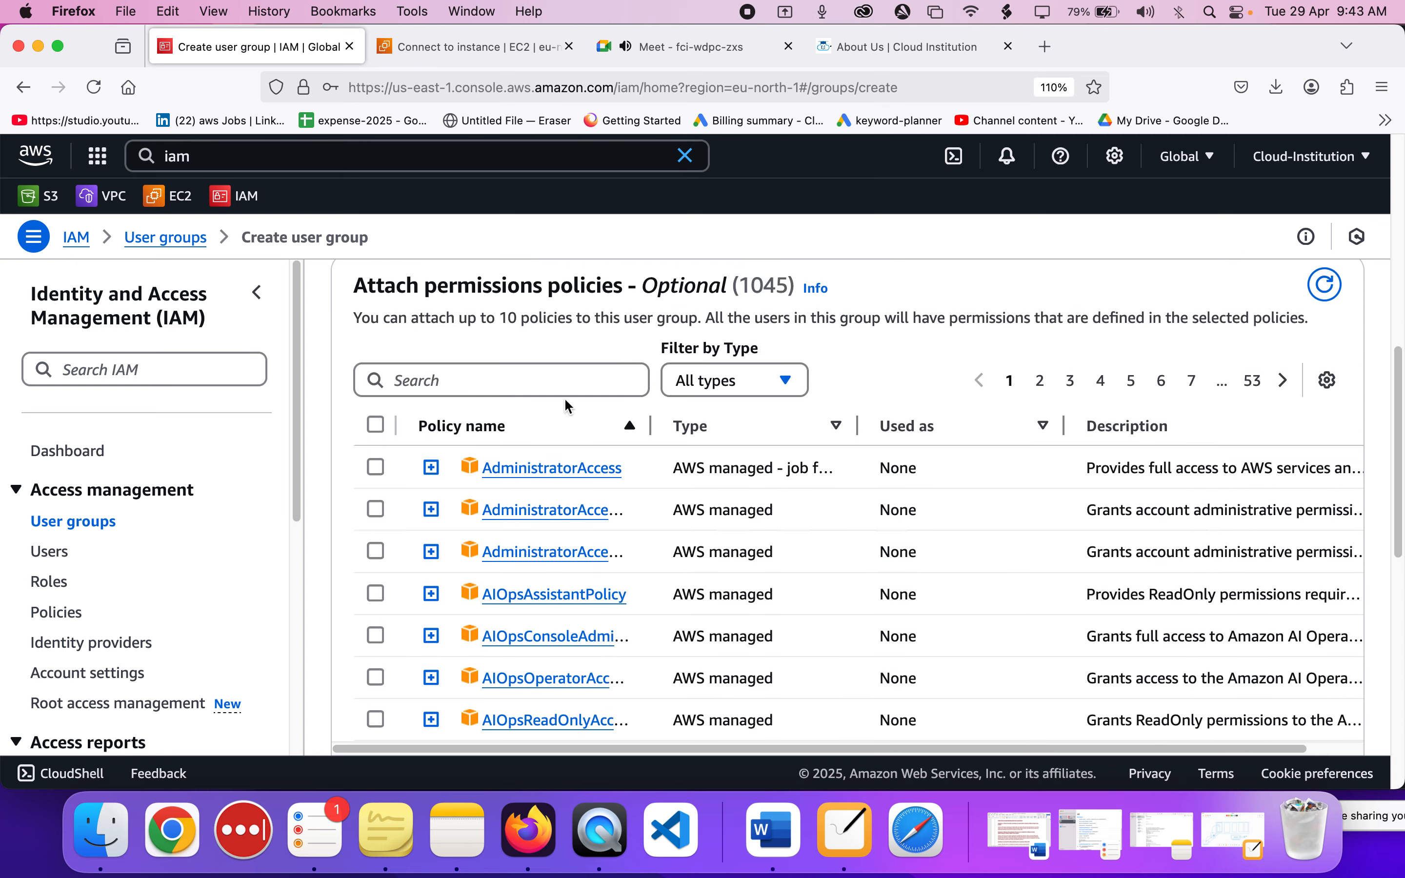
{"action": "scroll", "coordinate": [743, 430], "scroll_direction": "down", "scroll_amount": 10}
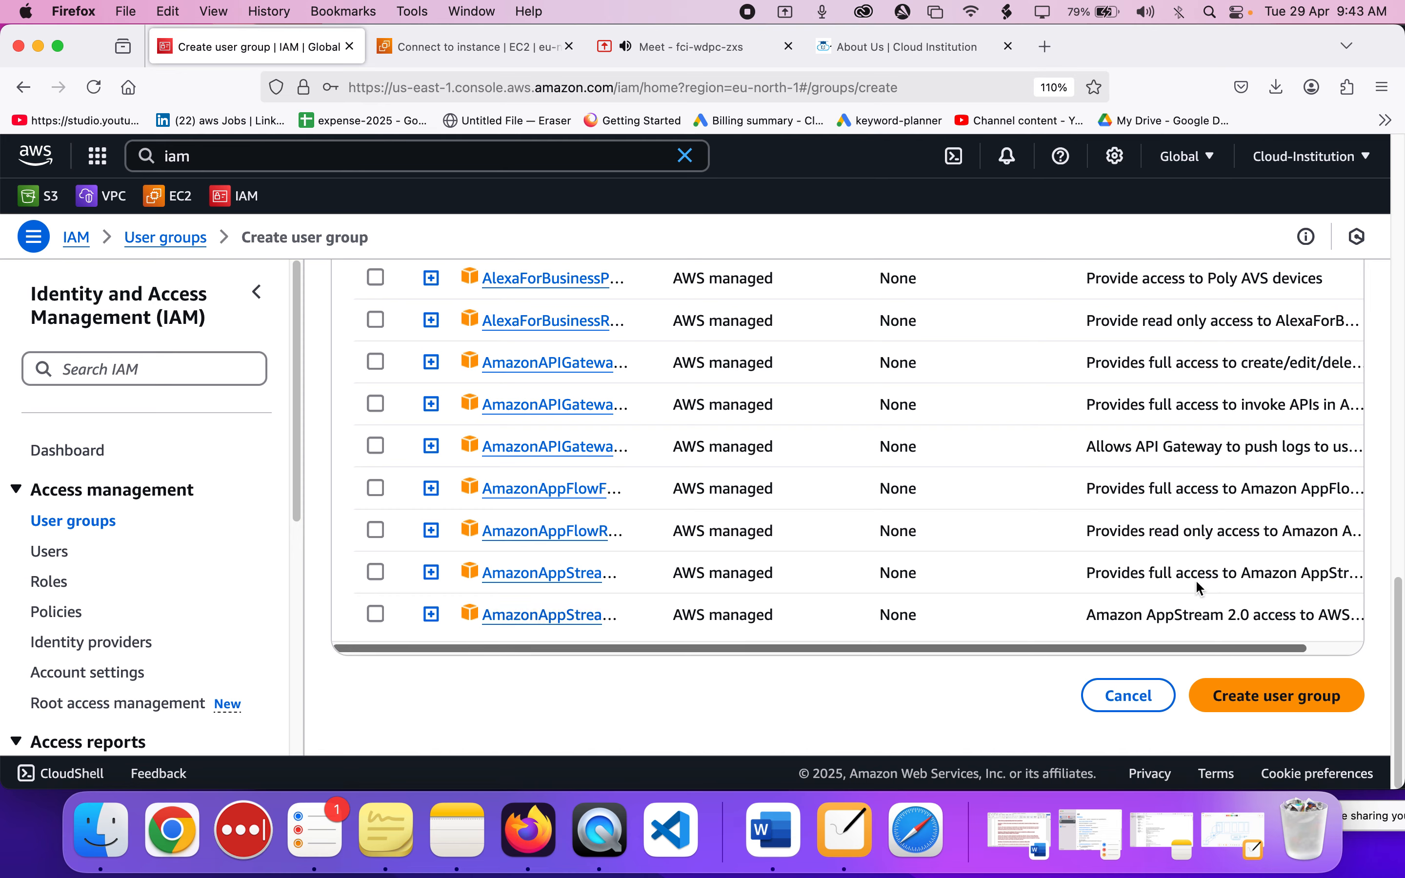
{"action": "left_click", "coordinate": [1324, 691]}
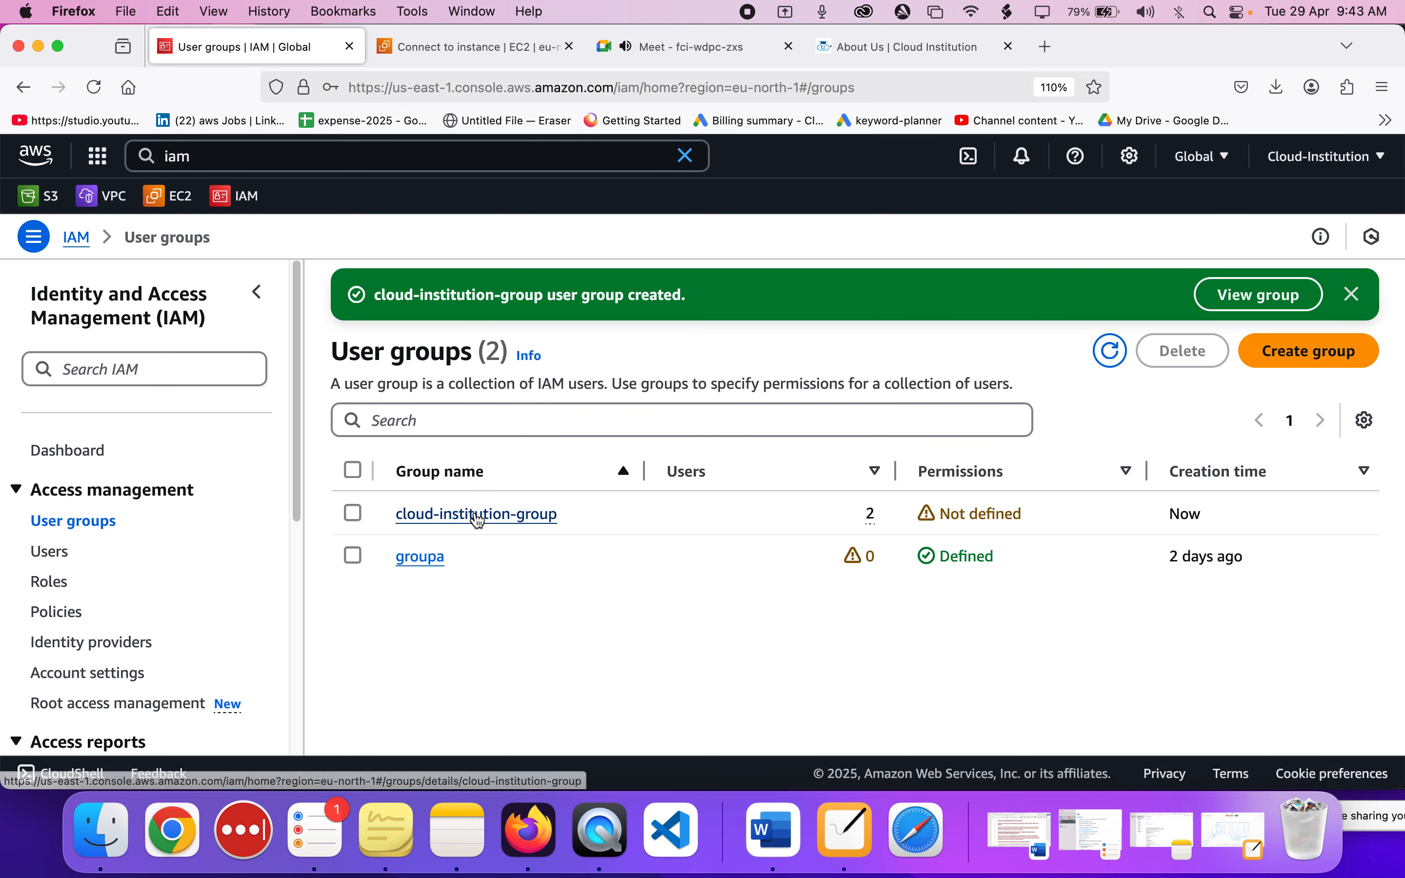
Open cloud-institution-group's permissions and start attaching policies to the group.
{"action": "left_click", "coordinate": [475, 513]}
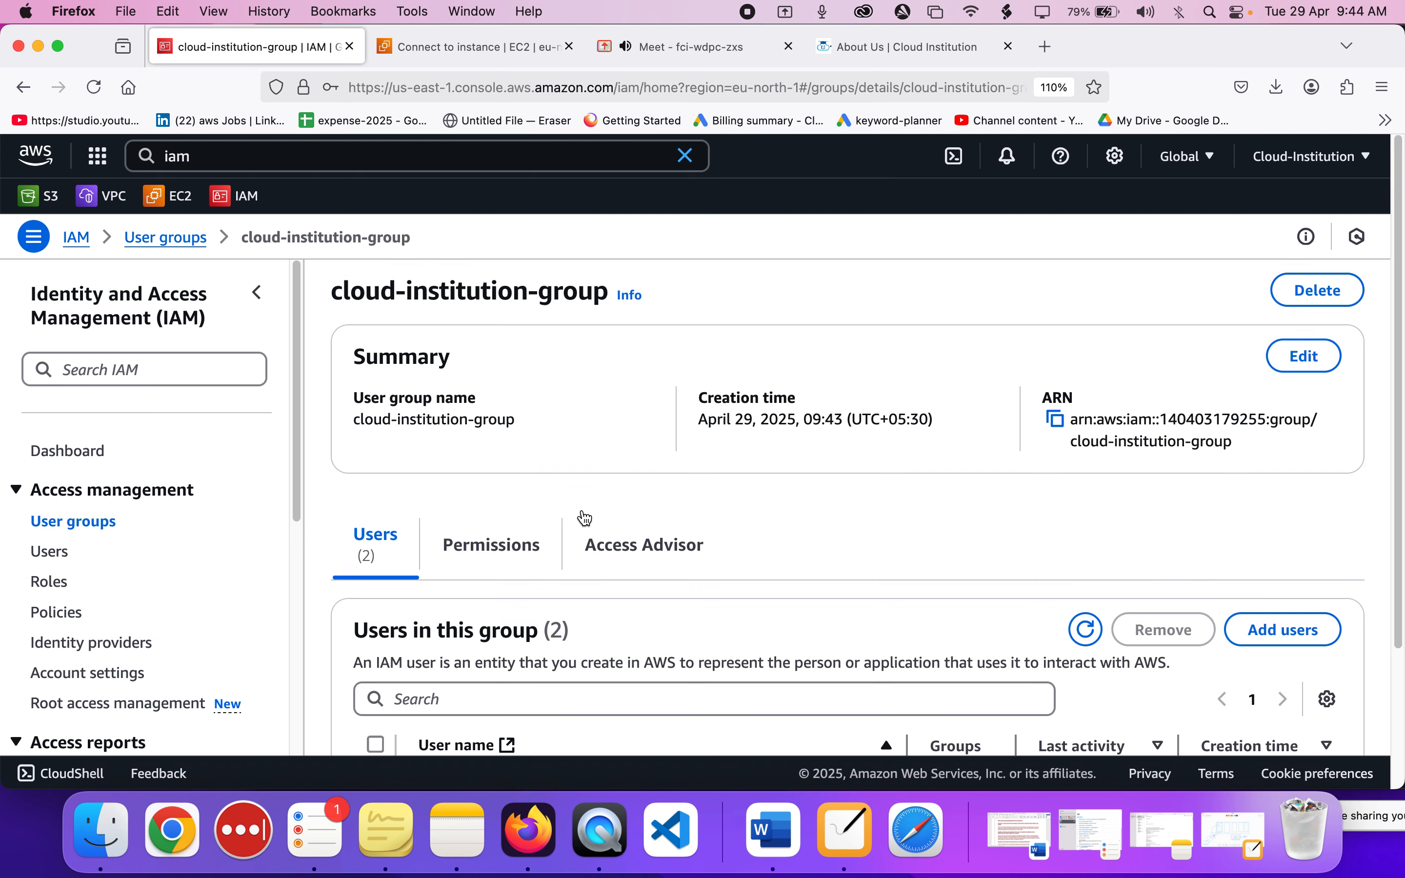
{"action": "scroll", "coordinate": [580, 515], "scroll_direction": "down", "scroll_amount": 5}
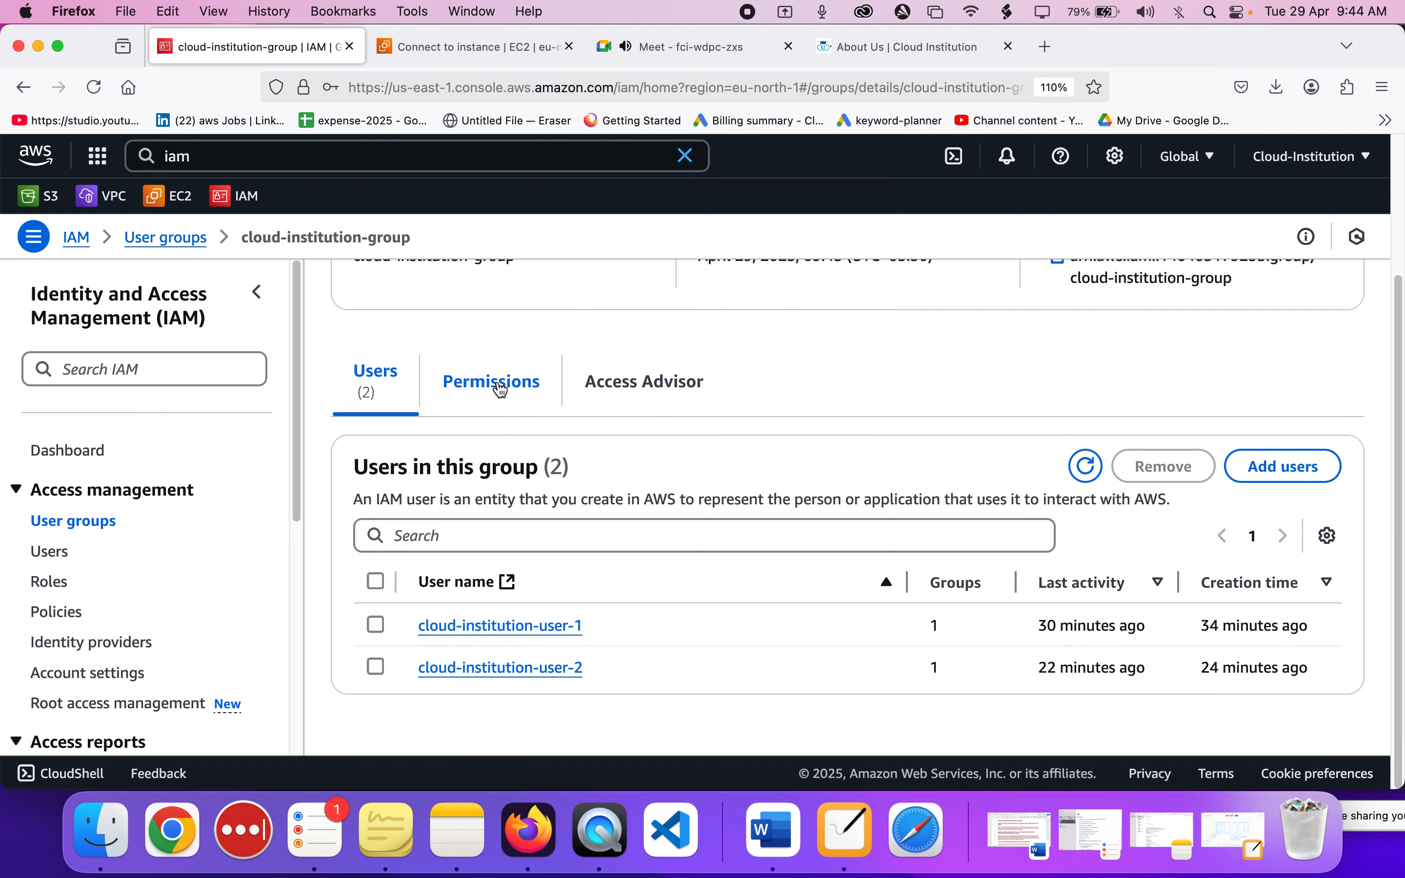
{"action": "left_click", "coordinate": [501, 390]}
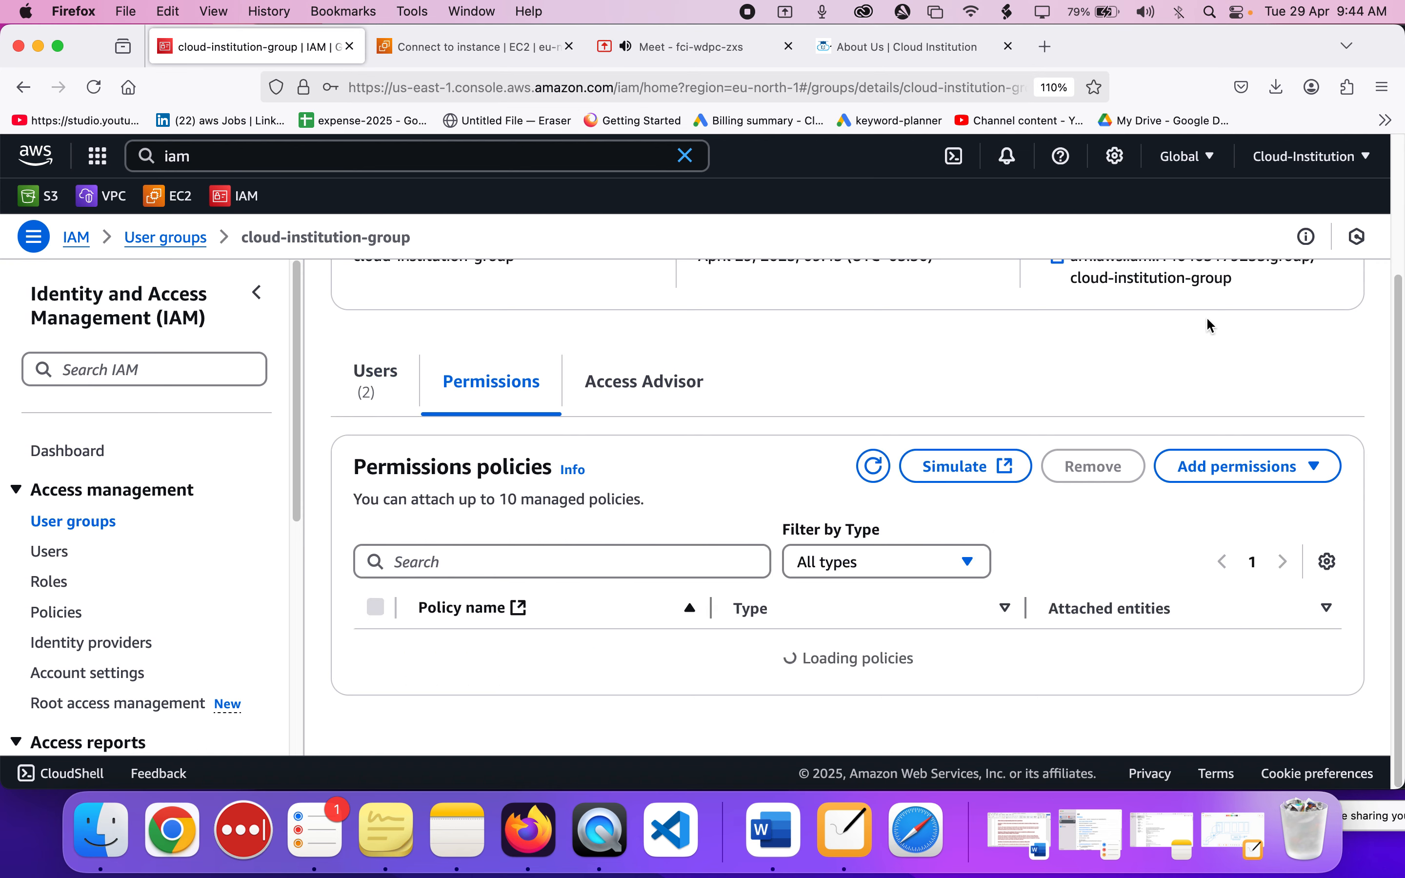
{"action": "left_click", "coordinate": [1227, 477]}
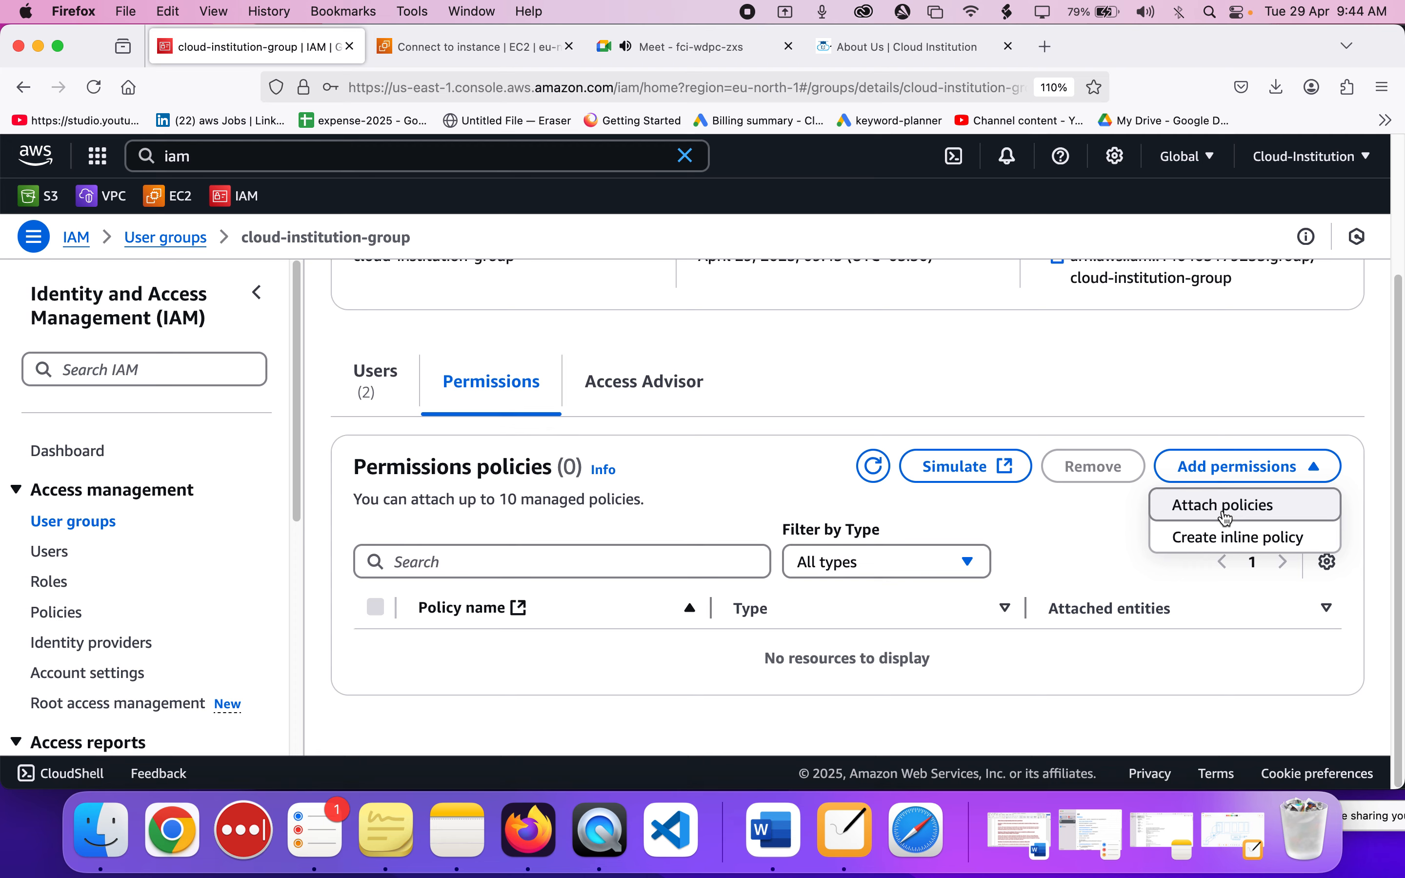
{"action": "left_click", "coordinate": [1227, 509]}
Filter the policies by ec2read, attach AmazonEC2ReadOnlyAccess to cloud-institution-group, and review the group's attached policies.
{"action": "scroll", "coordinate": [572, 448], "scroll_direction": "down", "scroll_amount": 5}
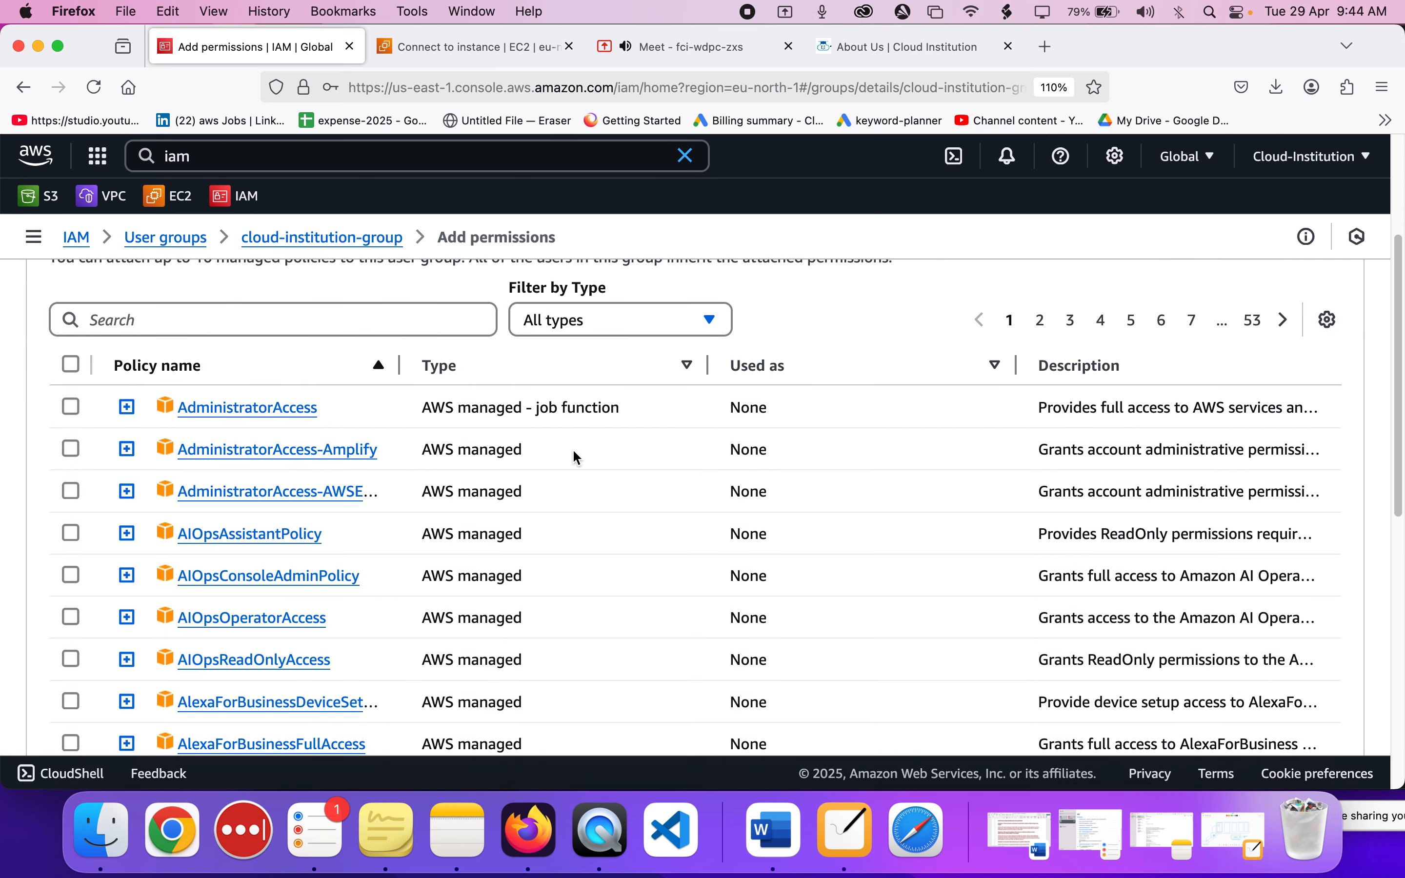
{"action": "left_click", "coordinate": [385, 289]}
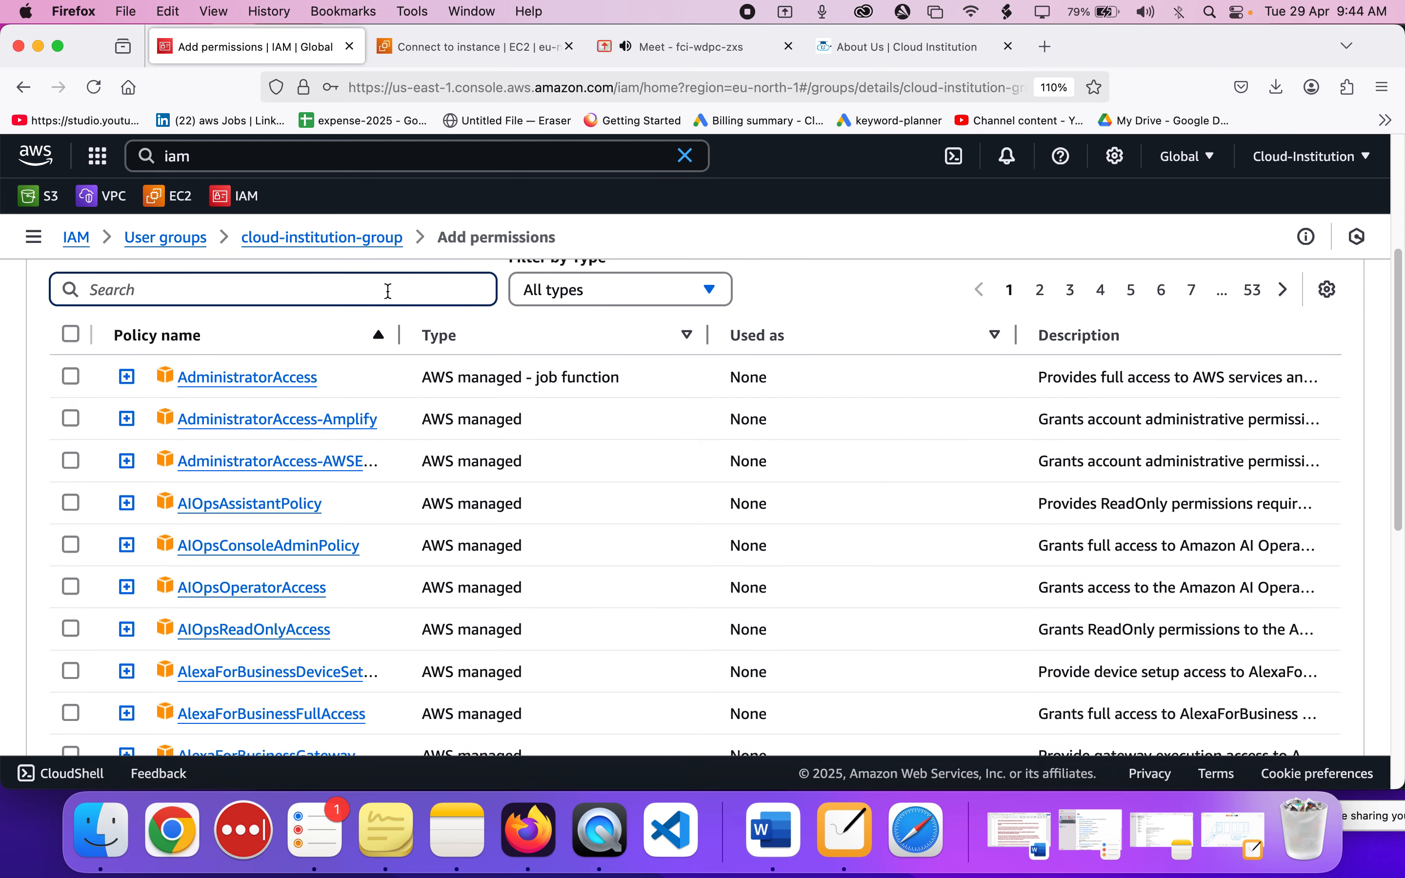
{"action": "type", "text": "ec"}
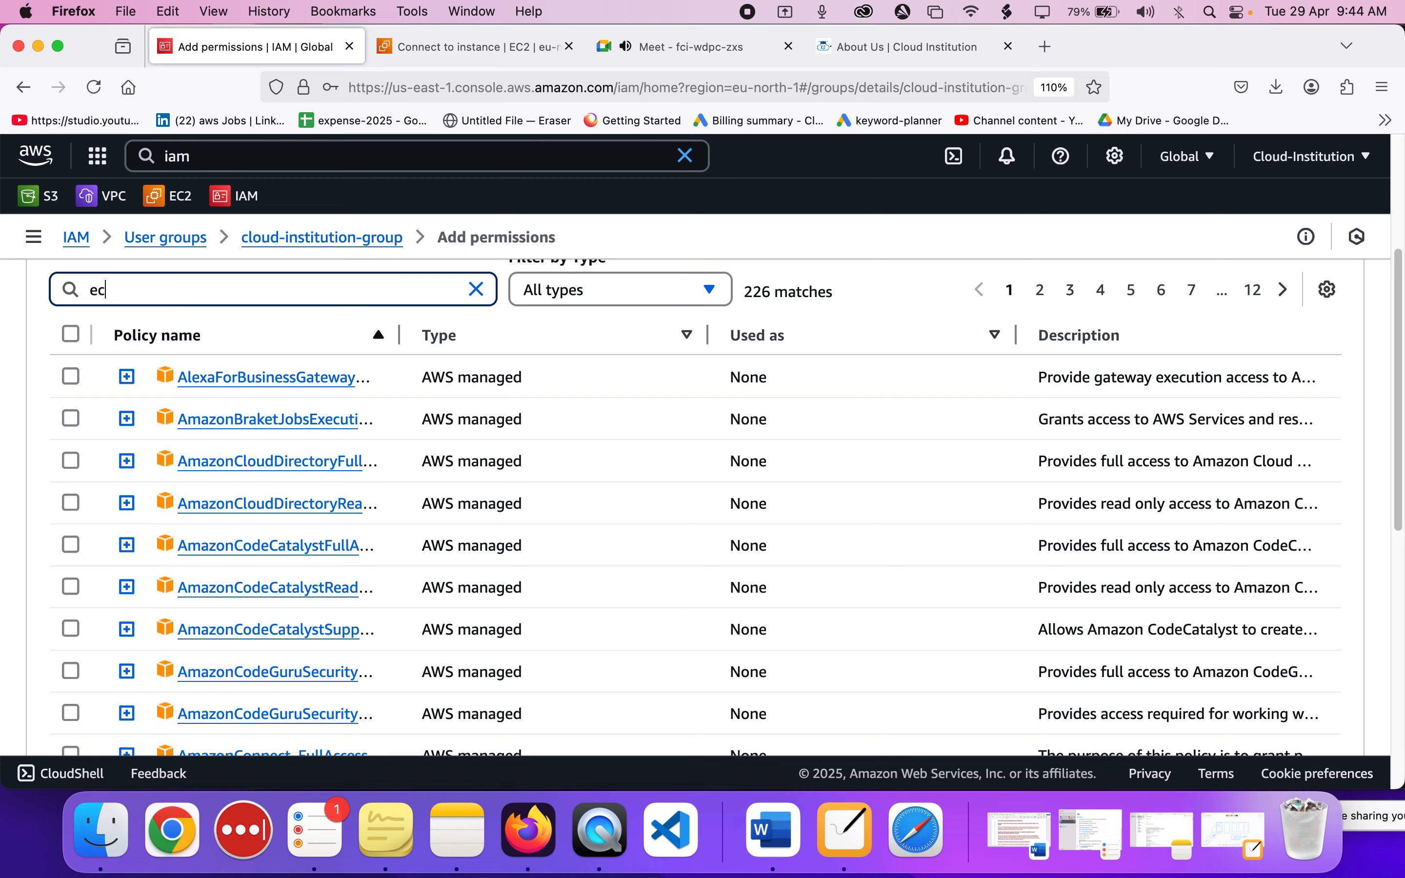
{"action": "type", "text": "2read"}
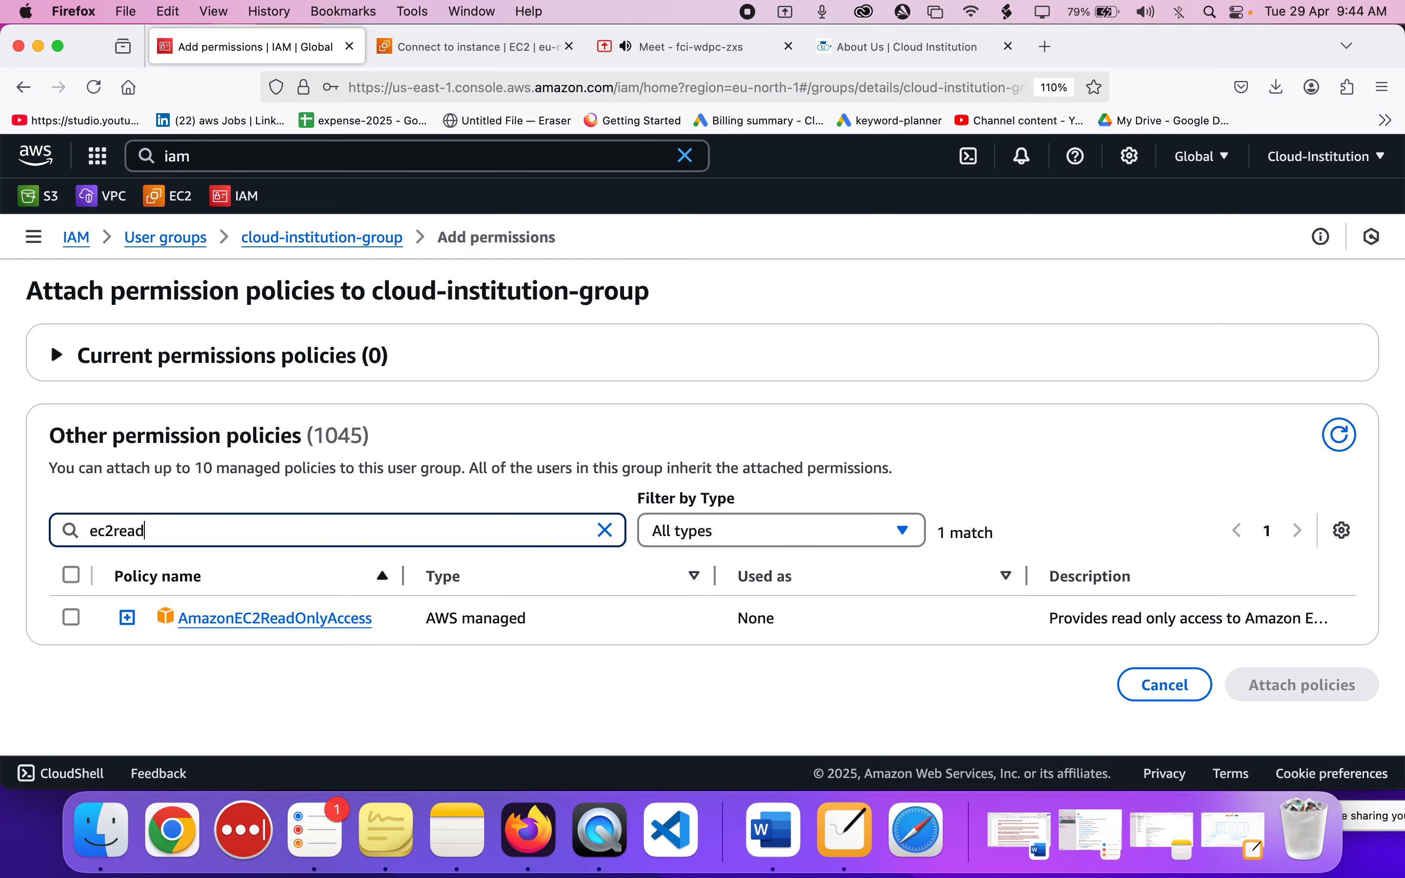
{"action": "left_click", "coordinate": [71, 619]}
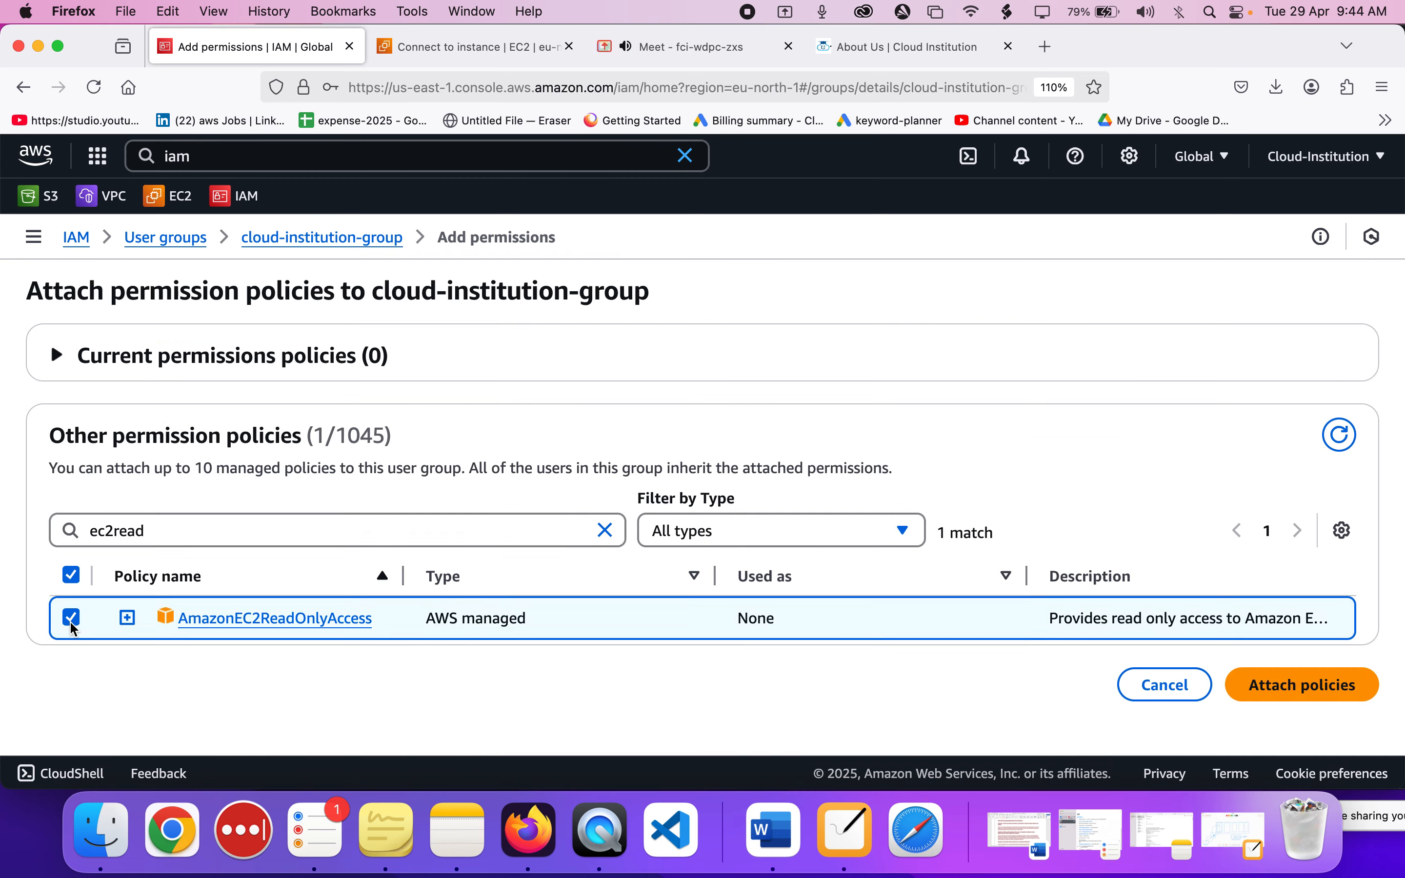
{"action": "left_click", "coordinate": [1313, 678]}
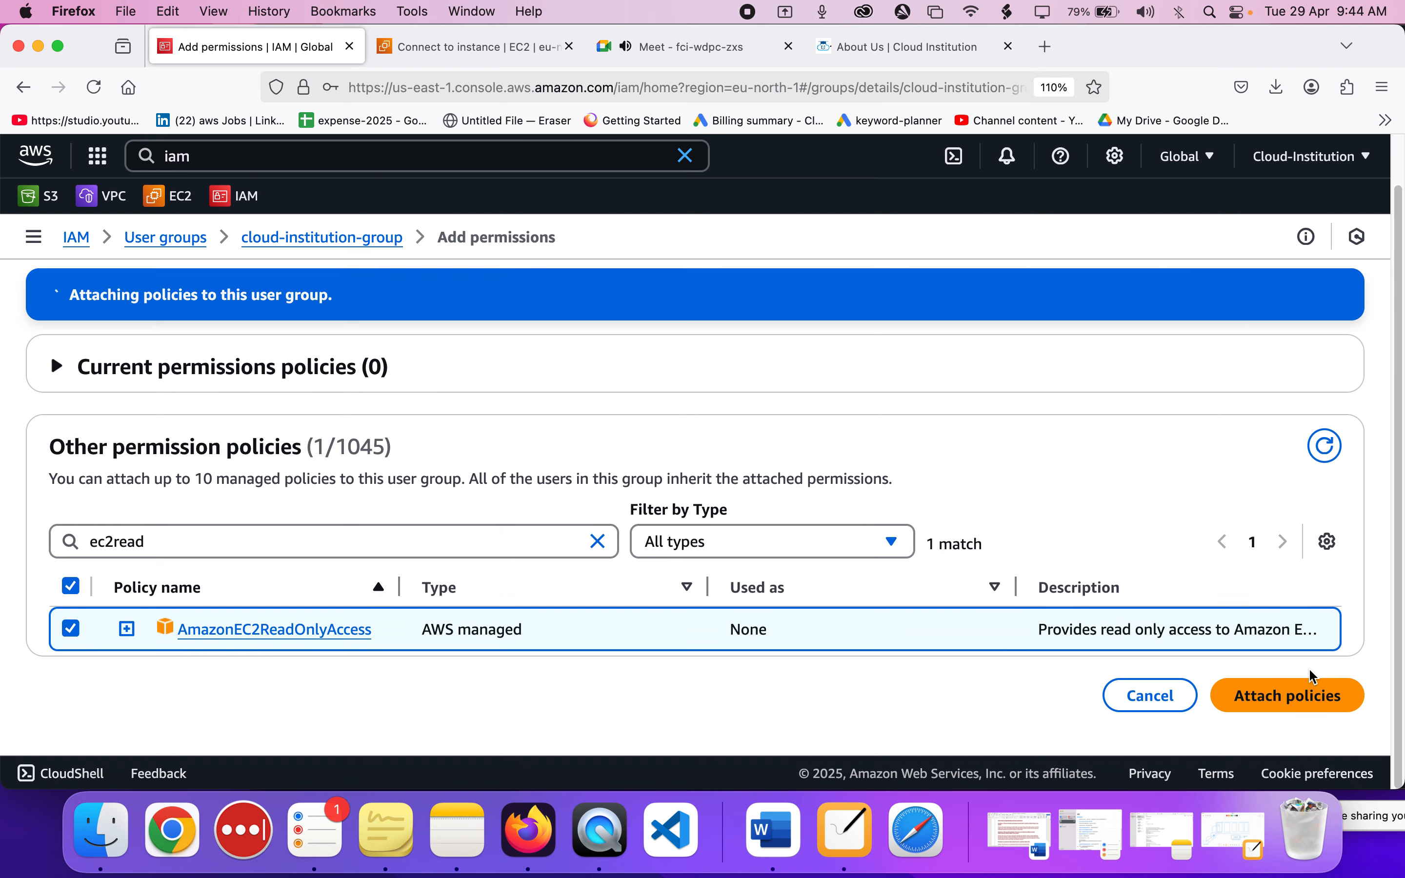
{"action": "scroll", "coordinate": [735, 649], "scroll_direction": "down", "scroll_amount": 4}
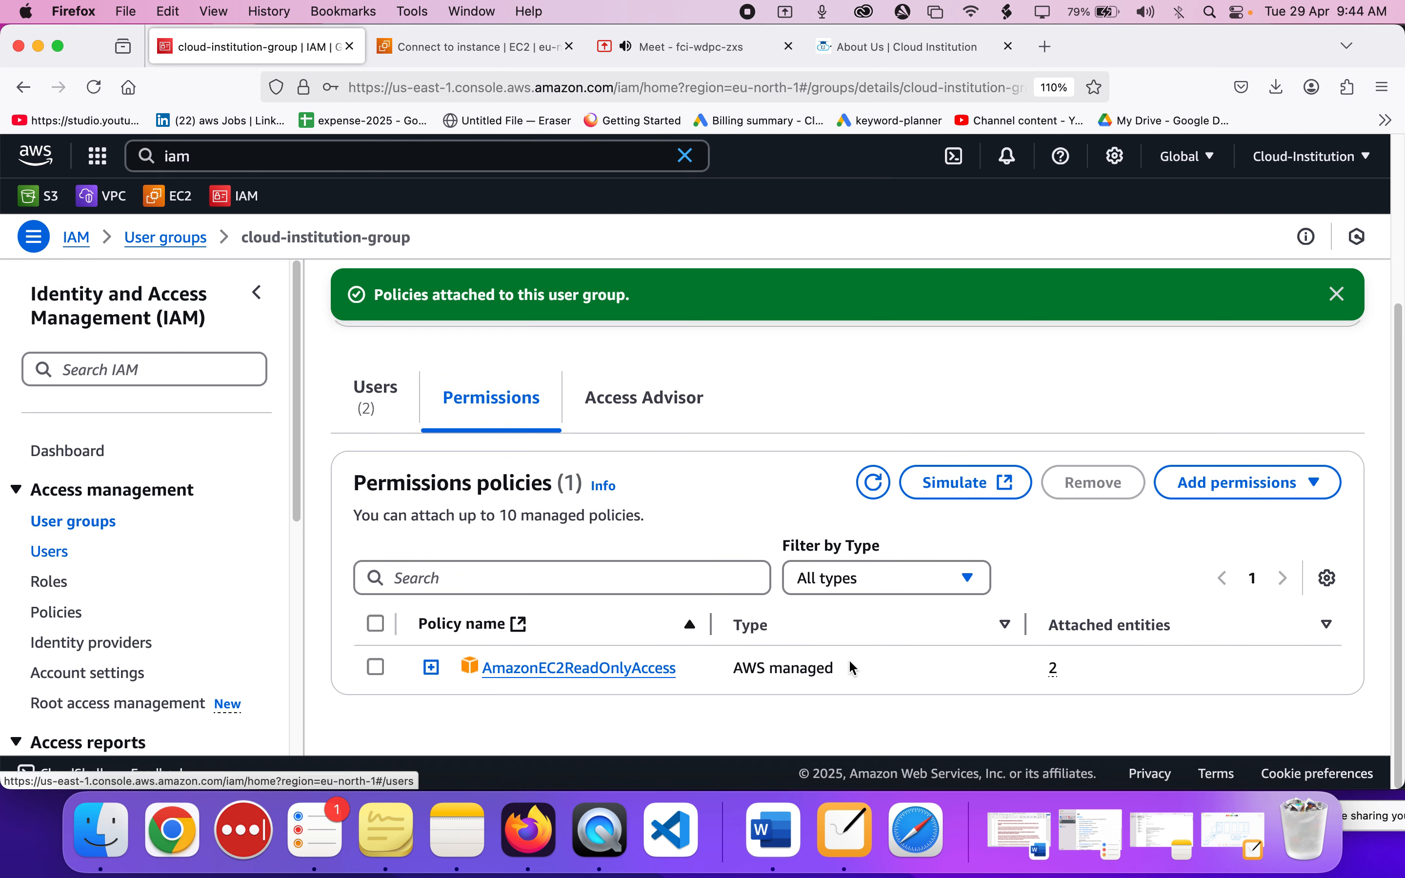
{"action": "scroll", "coordinate": [850, 662], "scroll_direction": "up", "scroll_amount": 5}
{"action": "scroll", "coordinate": [849, 659], "scroll_direction": "down", "scroll_amount": 5}
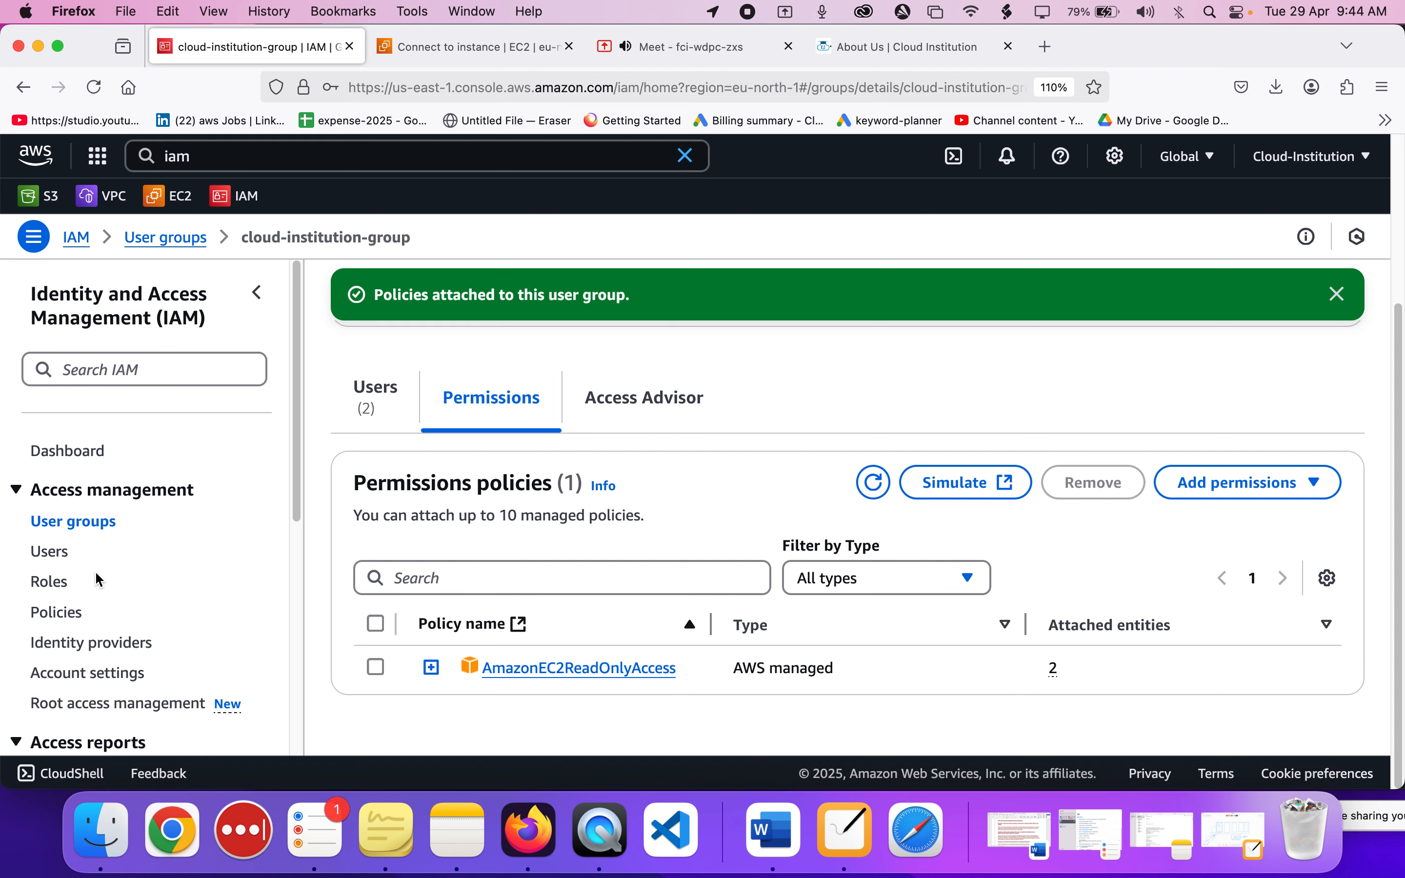
Go to the IAM users list and open cloud-institution-user-1 to view its permissions policies.
{"action": "left_click", "coordinate": [56, 565]}
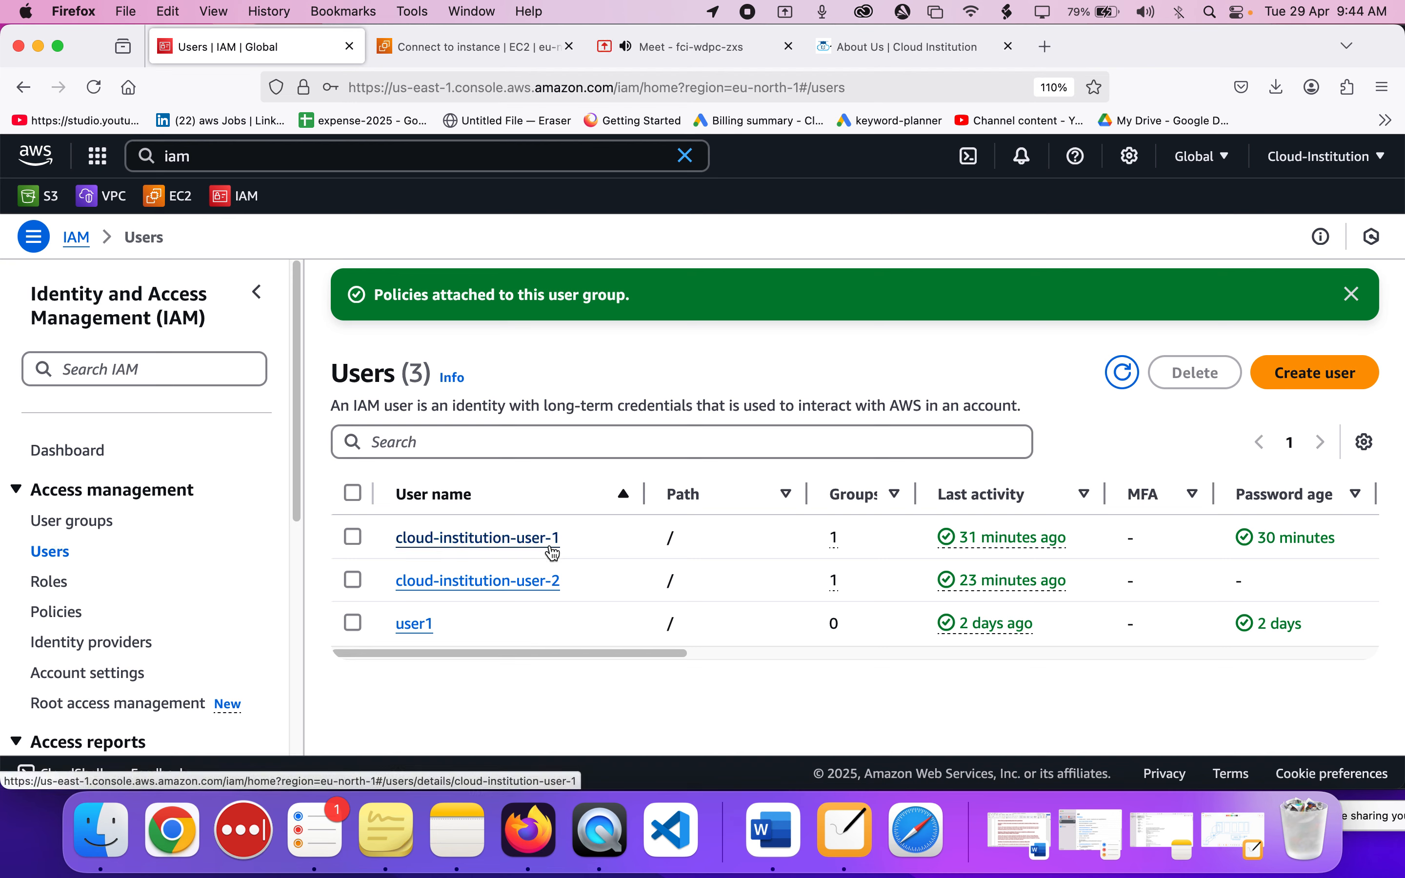
{"action": "left_click_drag", "start_coordinate": [566, 540], "coordinate": [395, 542]}
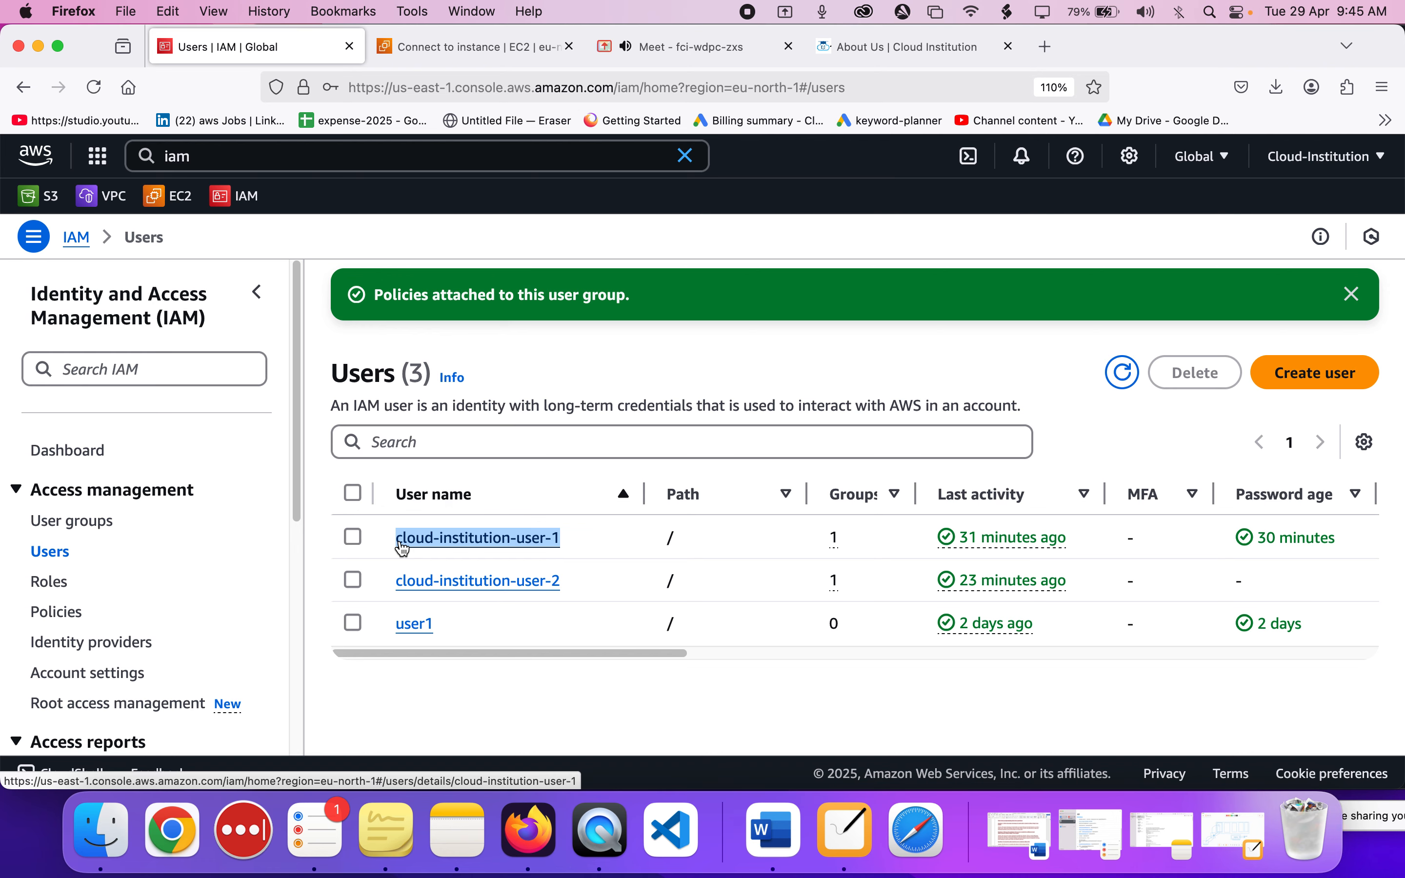
{"action": "left_click", "coordinate": [732, 61]}
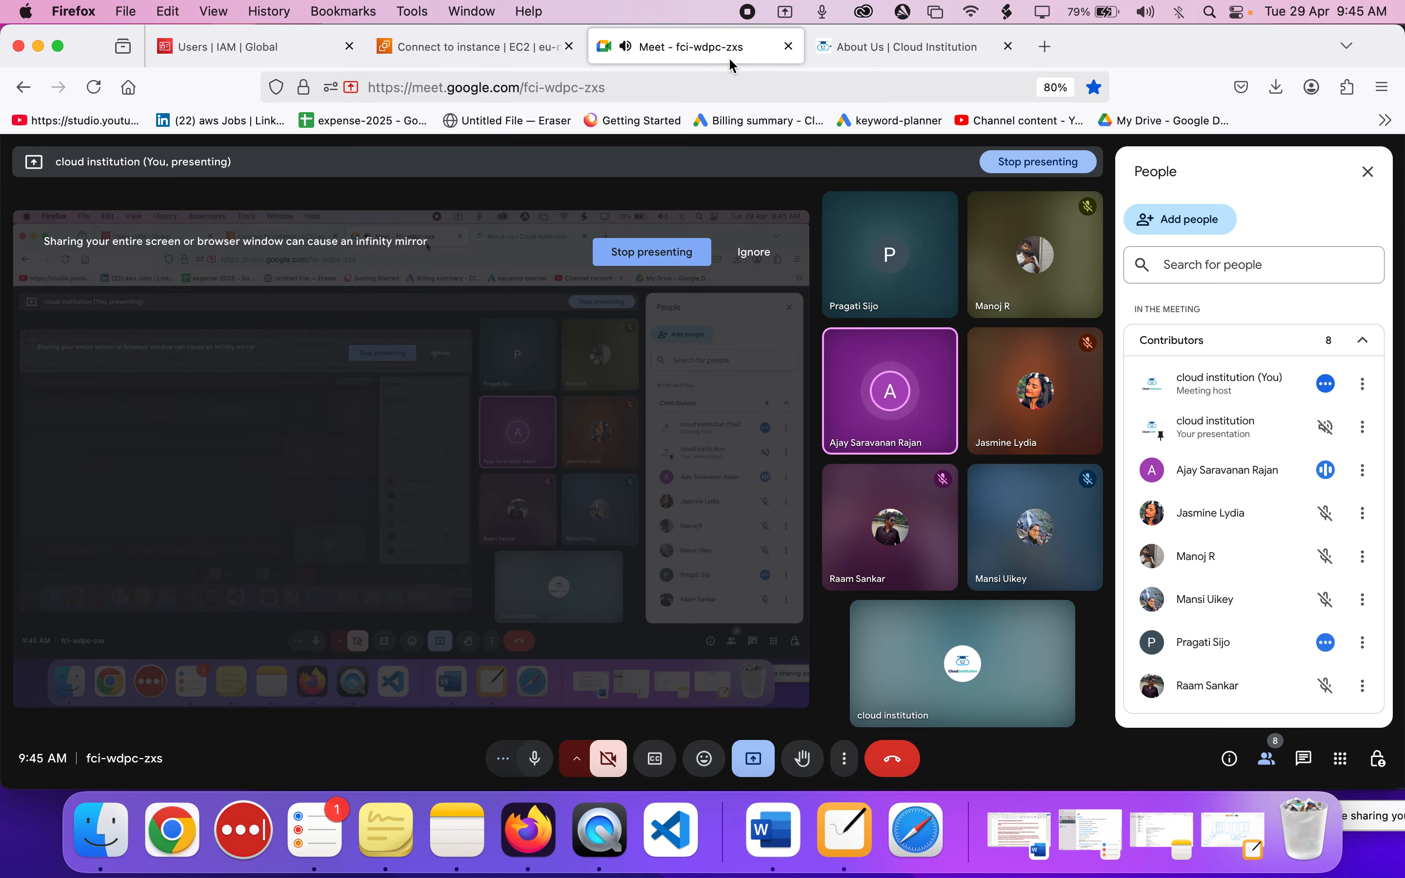
{"action": "left_click", "coordinate": [440, 53]}
{"action": "left_click", "coordinate": [304, 46]}
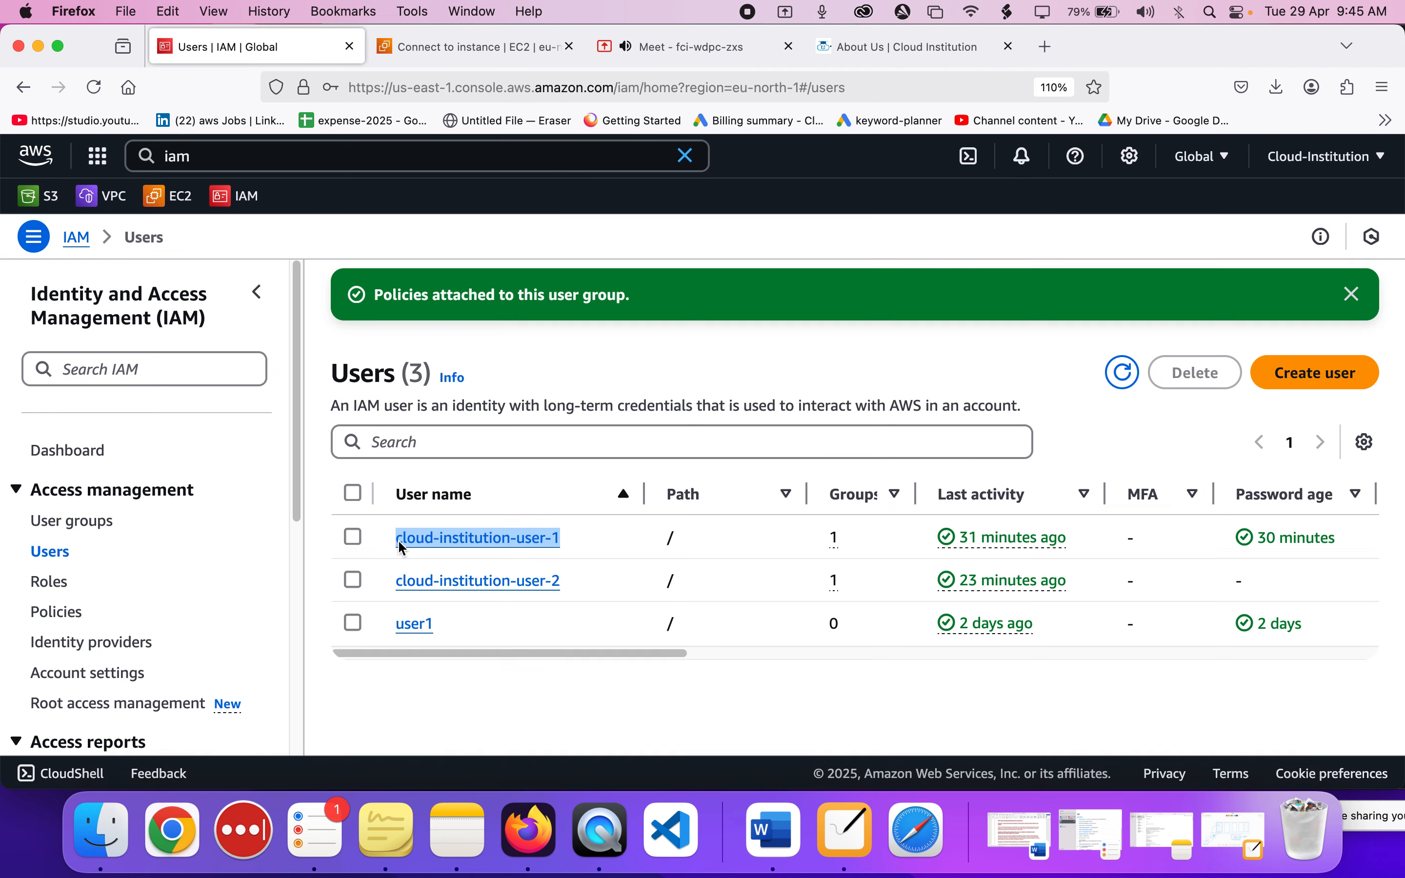
{"action": "left_click", "coordinate": [549, 544]}
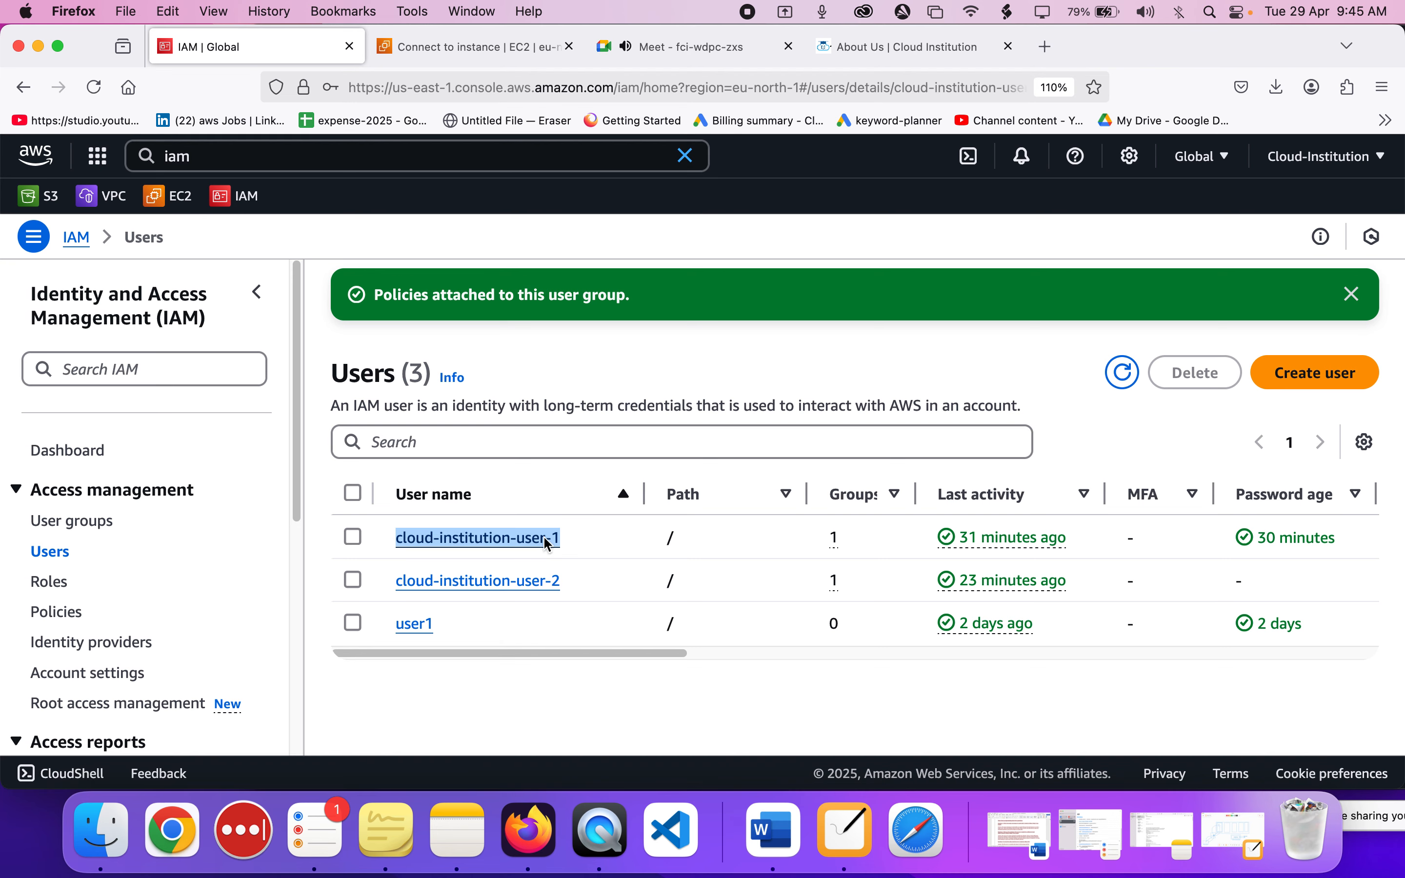
{"action": "scroll", "coordinate": [549, 544], "scroll_direction": "down", "scroll_amount": 4}
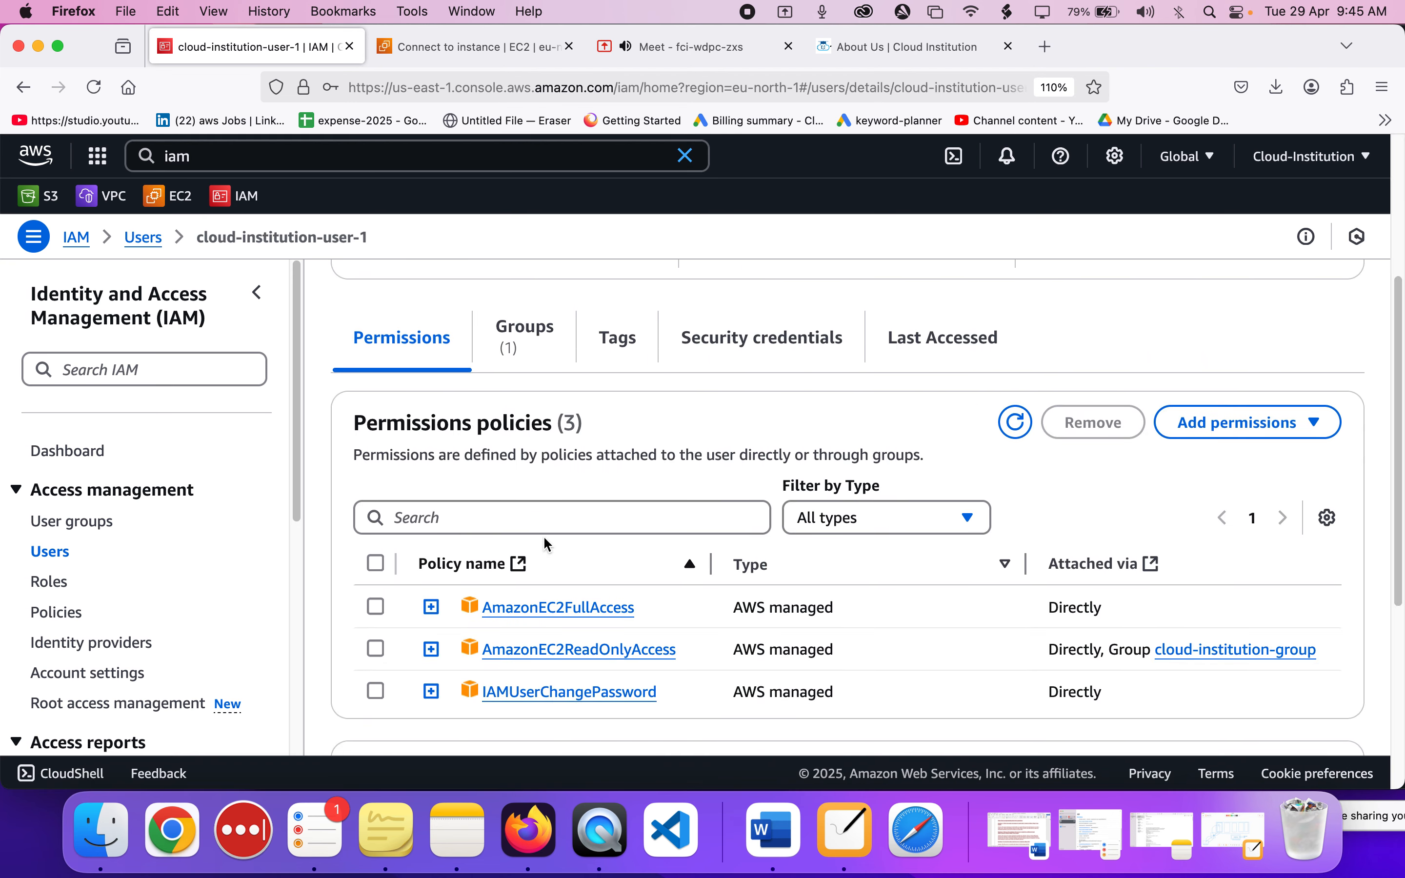
Examine how AmazonEC2ReadOnlyAccess and AmazonEC2FullAccess are attached to cloud-institution-user-1, directly or through the group.
{"action": "left_click", "coordinate": [696, 655]}
{"action": "left_click_drag", "start_coordinate": [696, 655], "coordinate": [470, 646]}
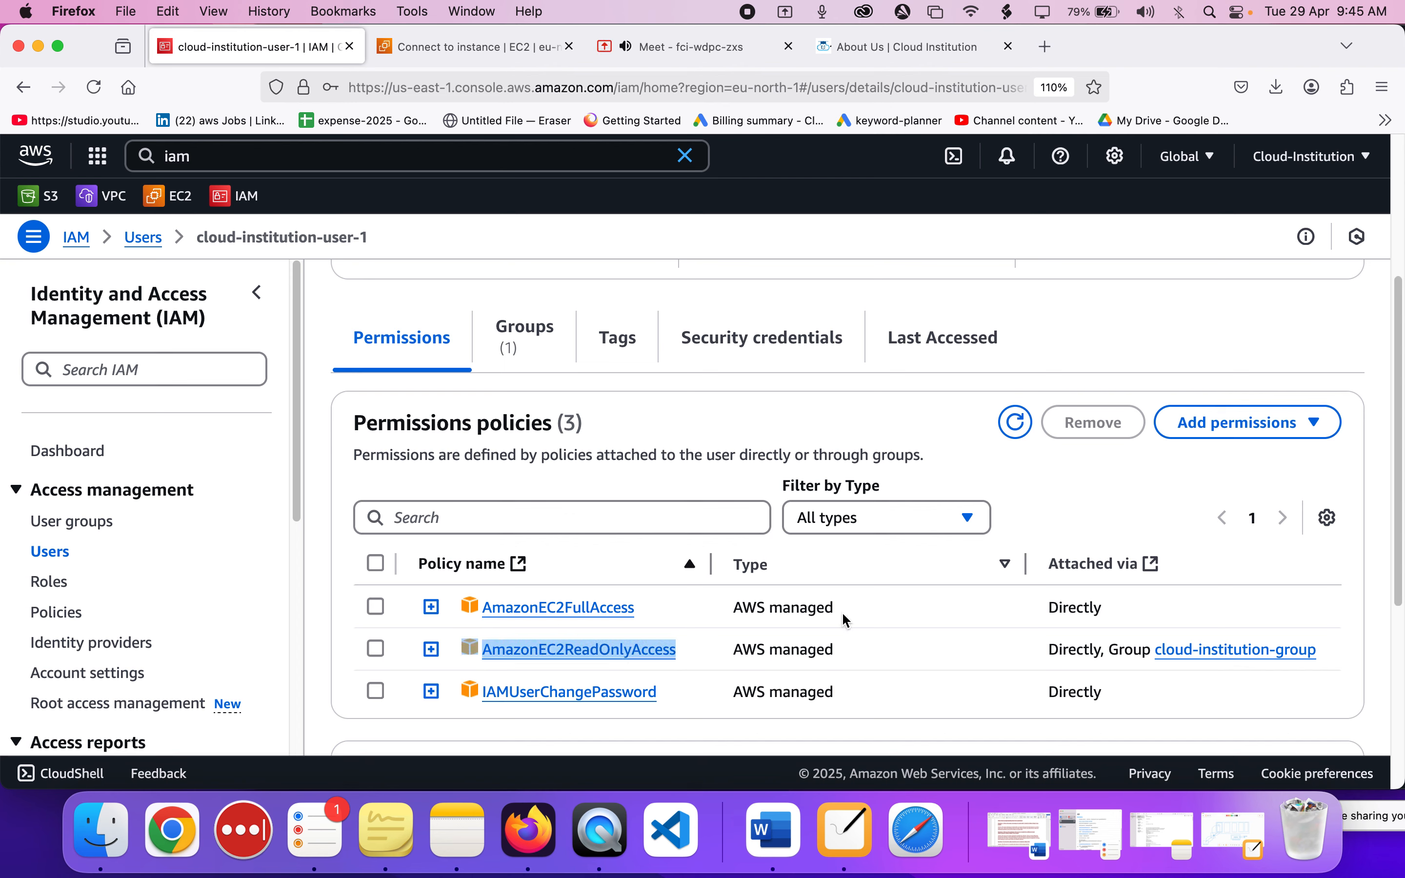
{"action": "scroll", "coordinate": [842, 612], "scroll_direction": "up", "scroll_amount": 2}
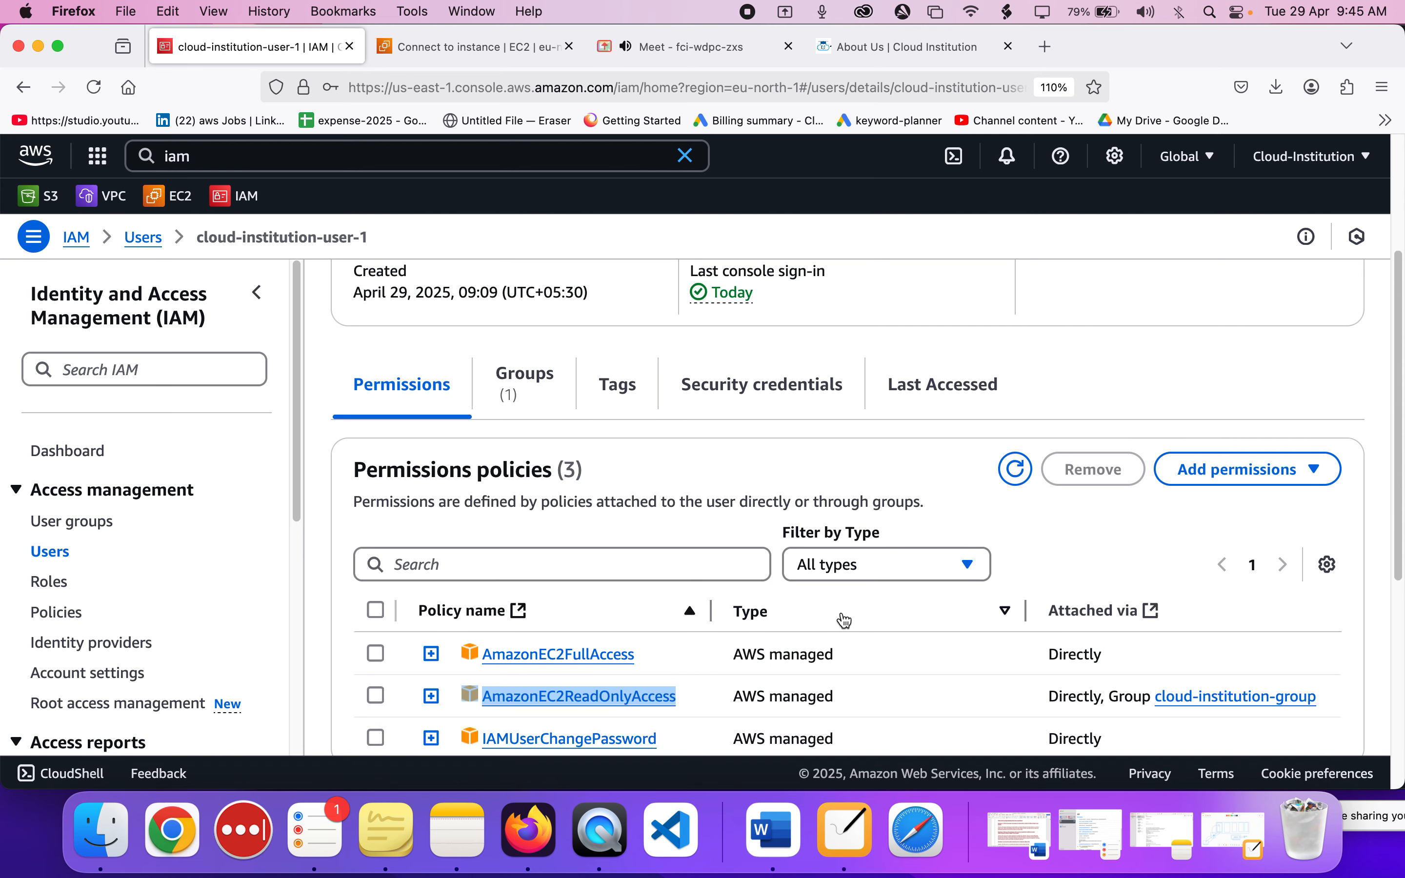
{"action": "scroll", "coordinate": [842, 611], "scroll_direction": "down", "scroll_amount": 3}
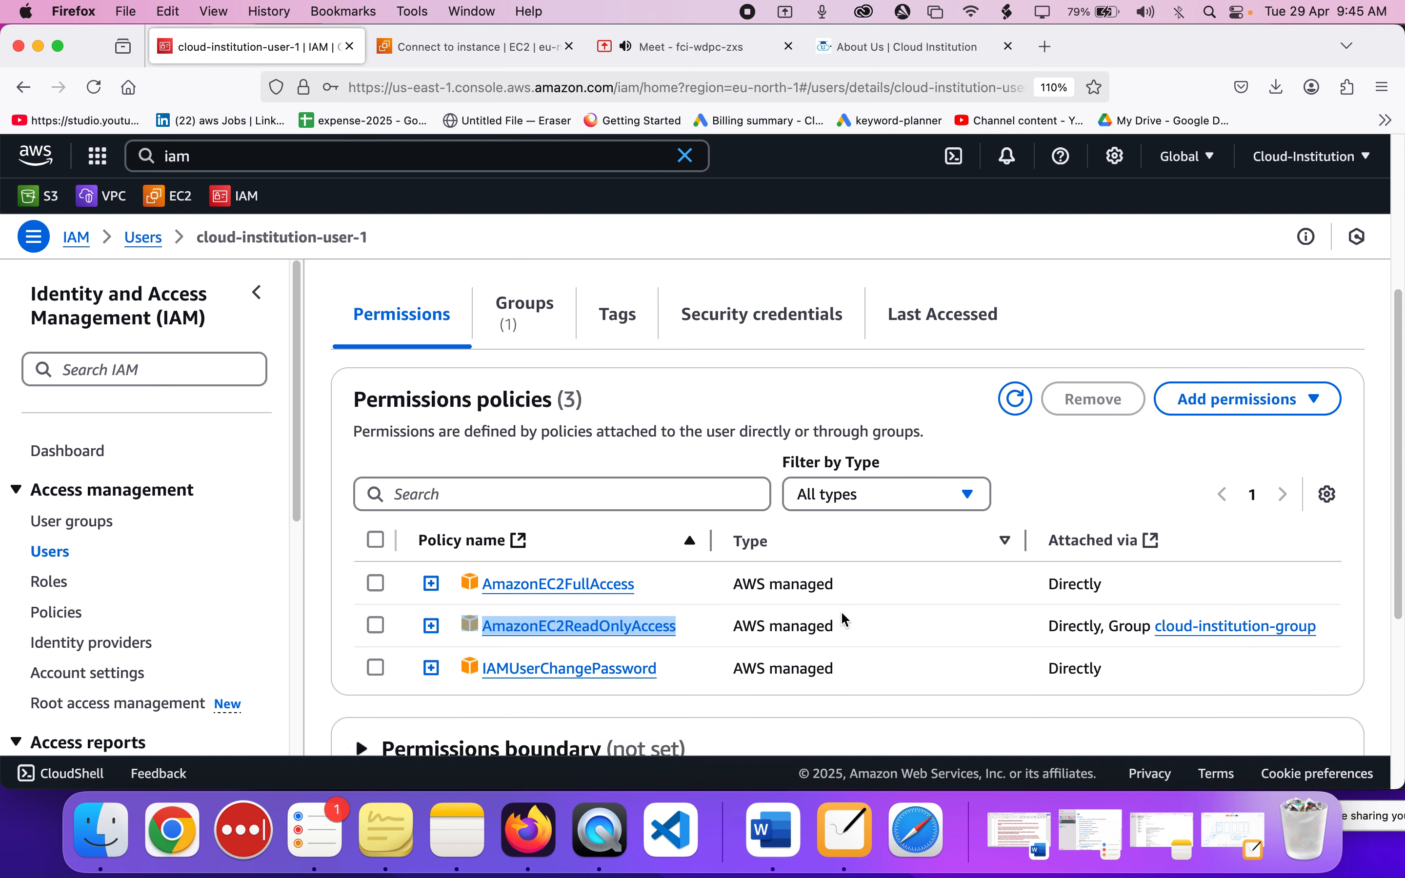
{"action": "left_click", "coordinate": [695, 634]}
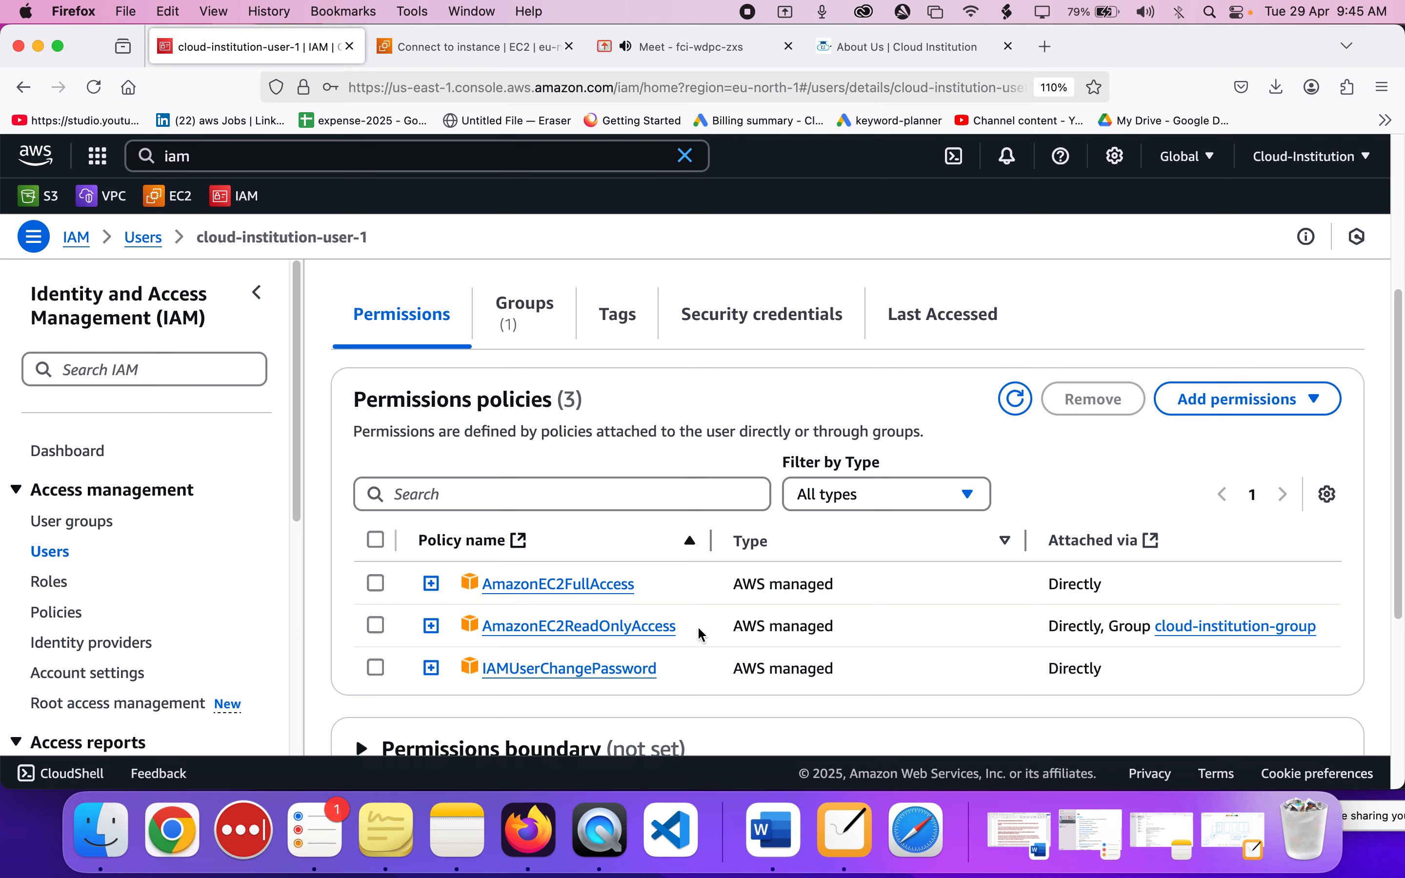
{"action": "left_click_drag", "start_coordinate": [699, 629], "coordinate": [473, 622]}
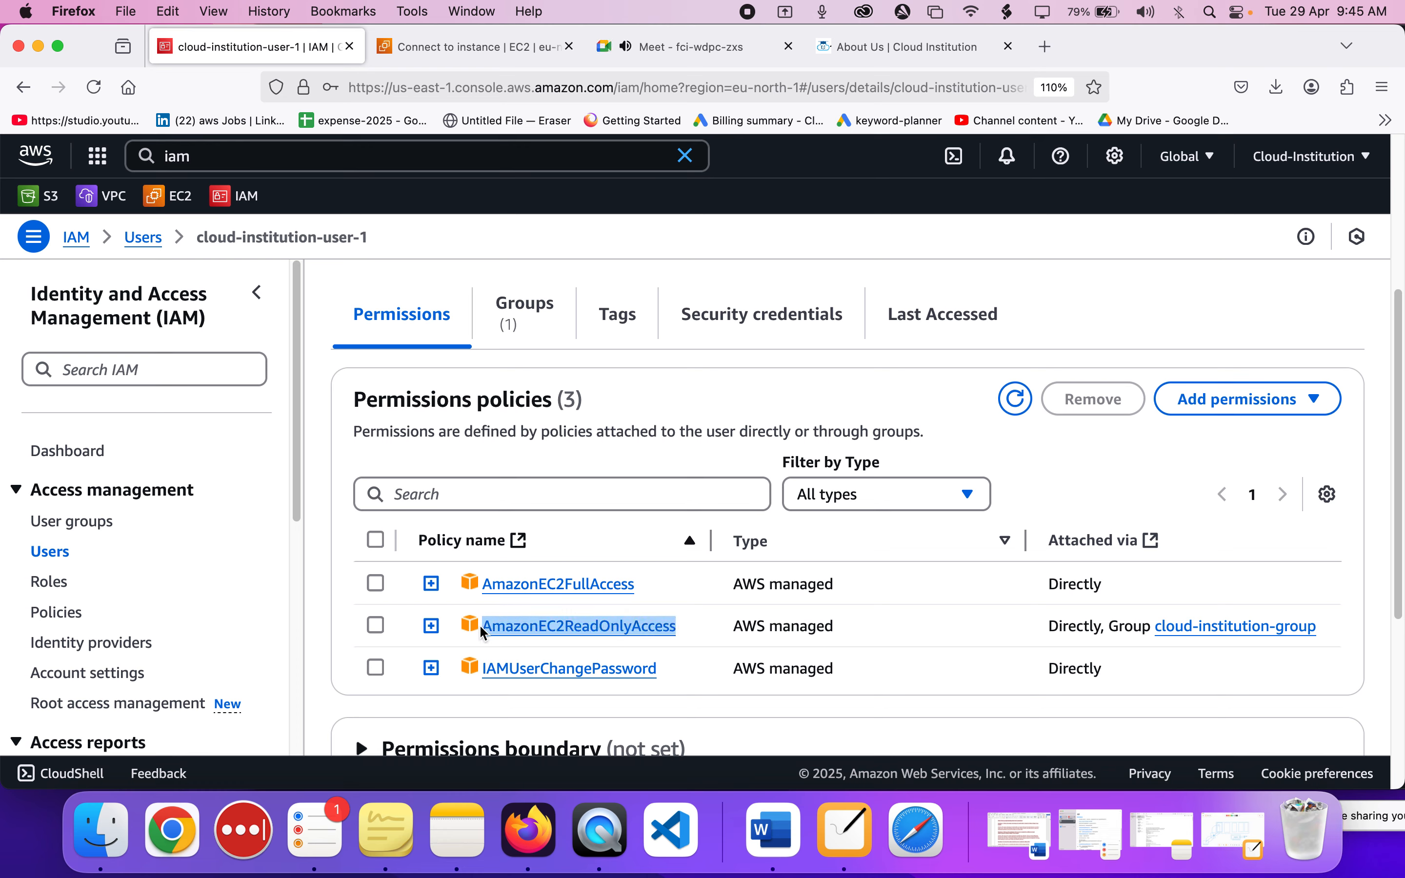
{"action": "left_click_drag", "start_coordinate": [664, 585], "coordinate": [482, 594]}
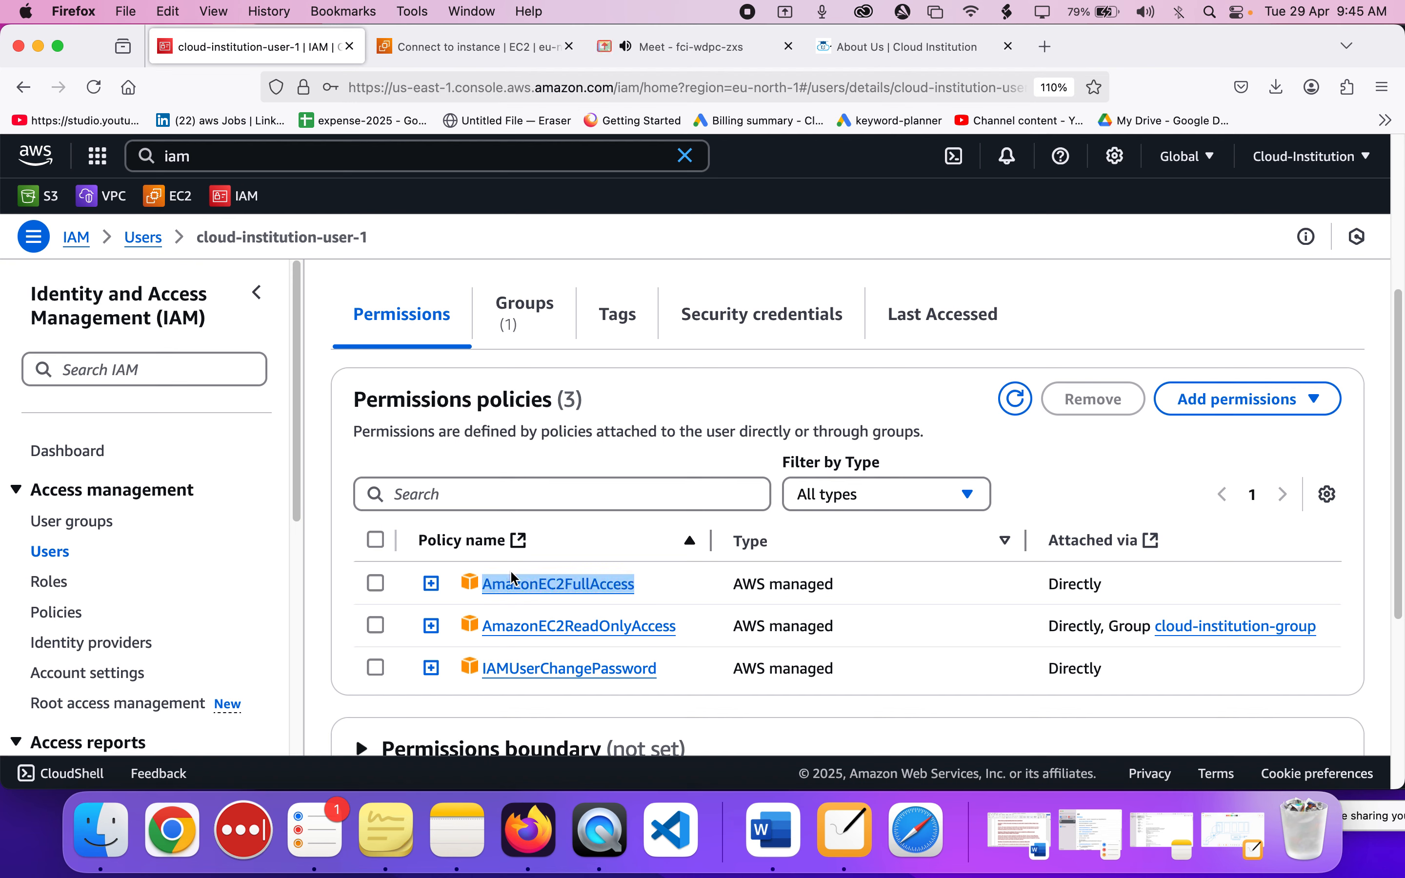
Return to the IAM user groups and open cloud-institution-group to review its member users.
{"action": "left_click", "coordinate": [67, 526]}
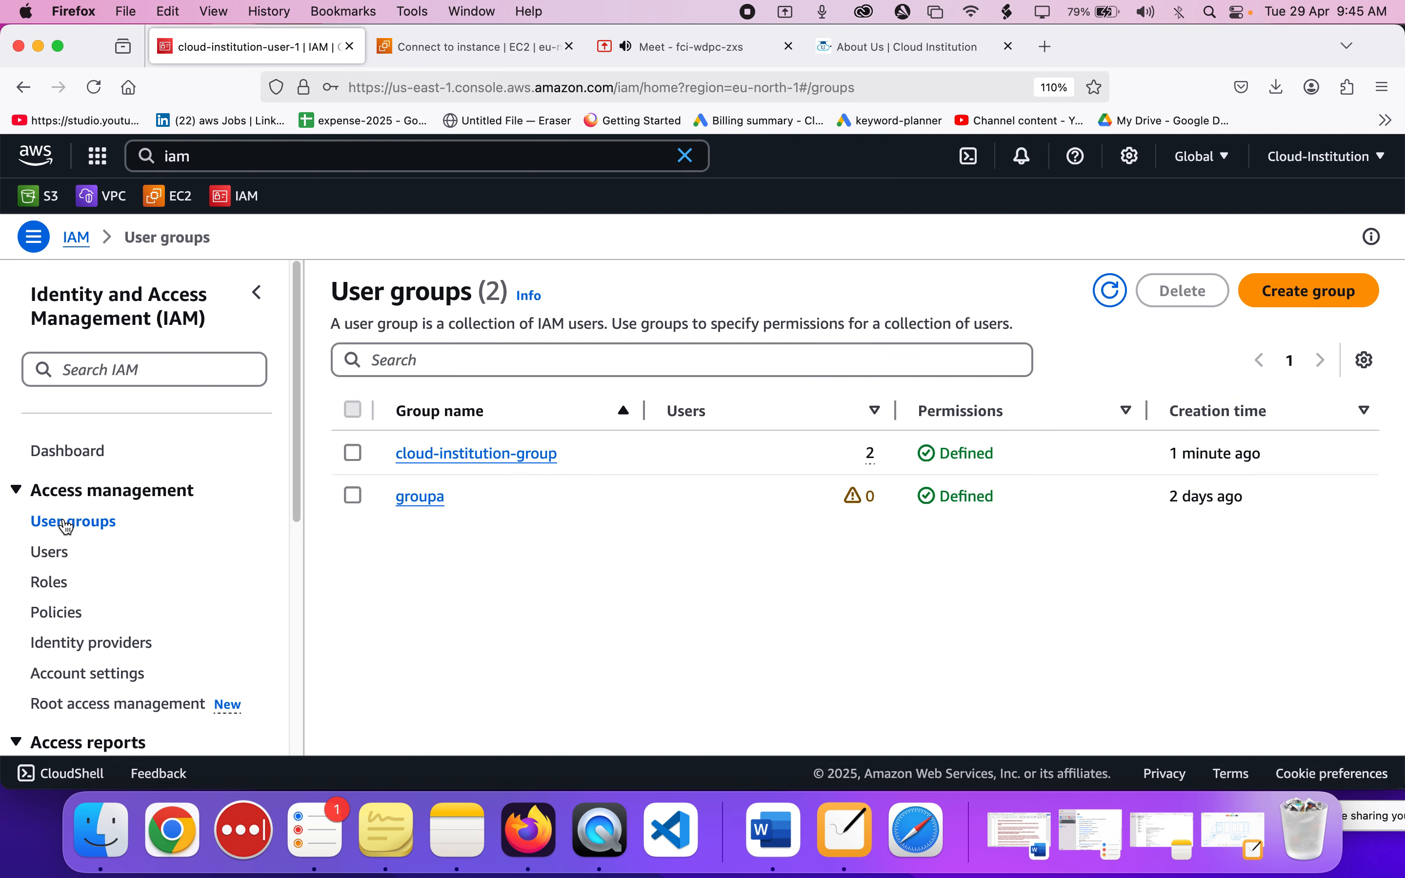
{"action": "left_click", "coordinate": [456, 462]}
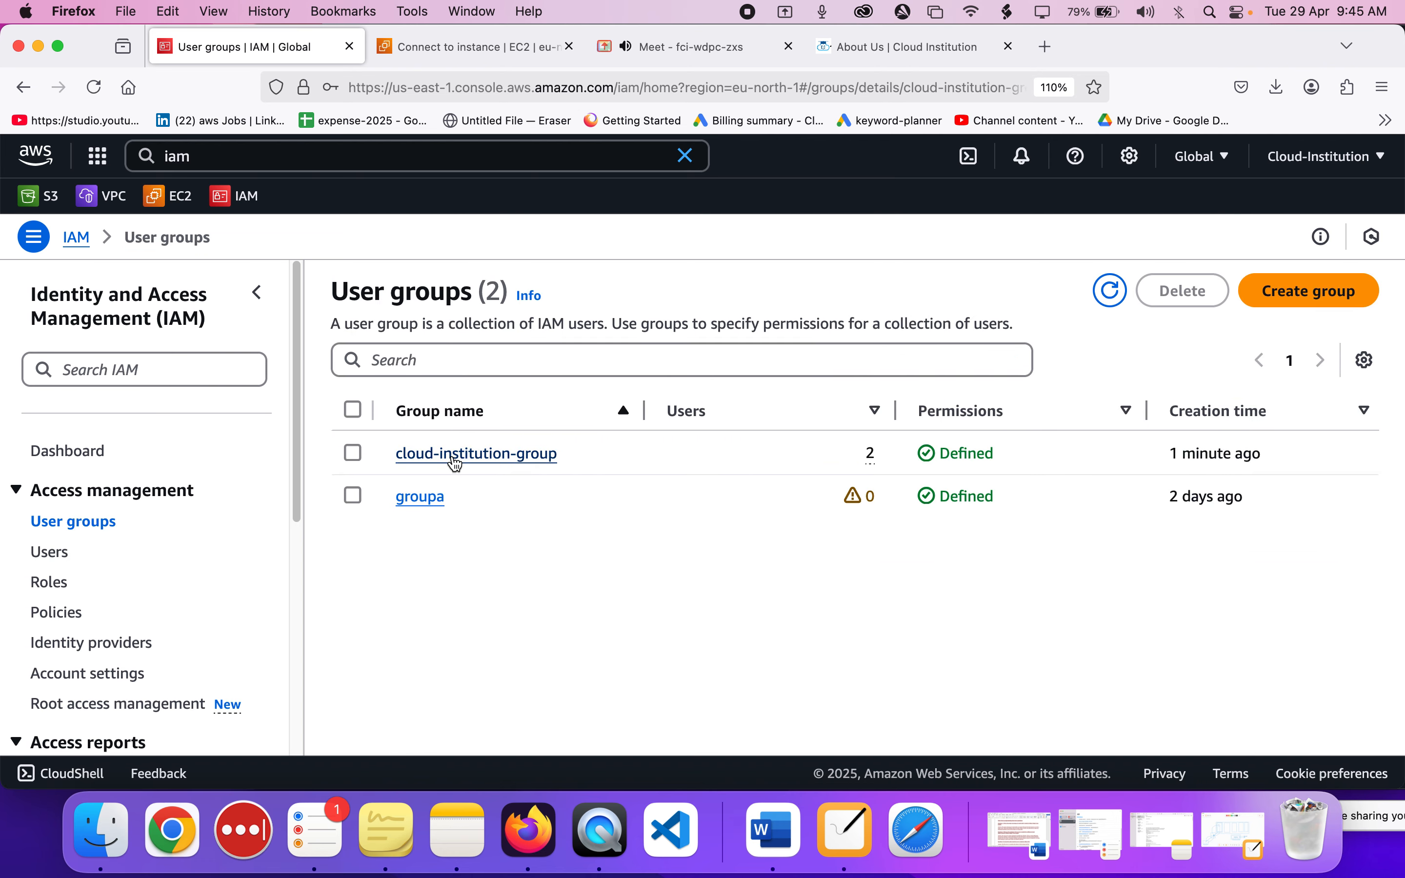
{"action": "scroll", "coordinate": [455, 462], "scroll_direction": "down", "scroll_amount": 5}
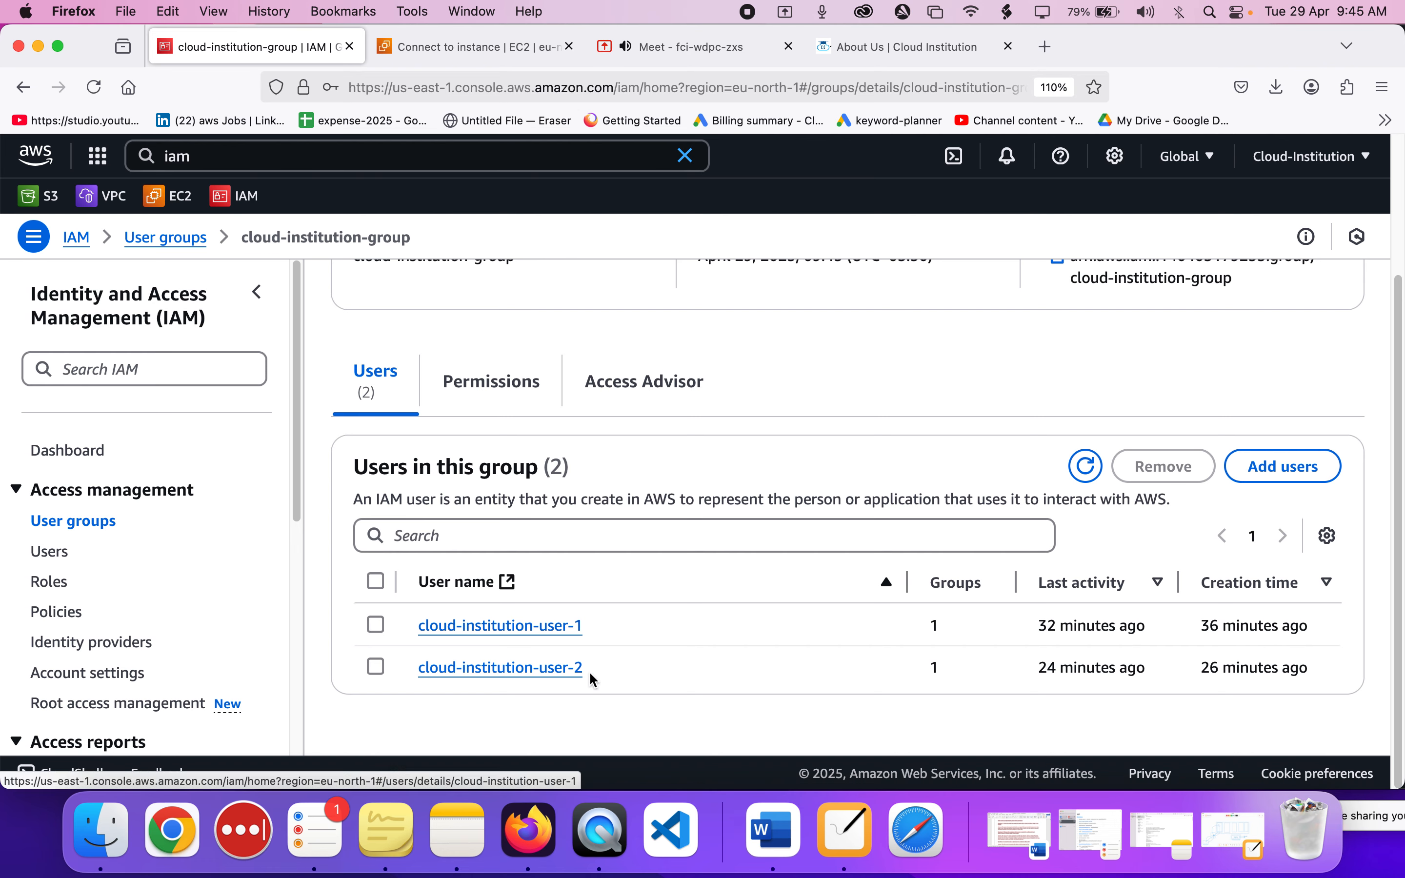
{"action": "scroll", "coordinate": [671, 612], "scroll_direction": "up", "scroll_amount": 5}
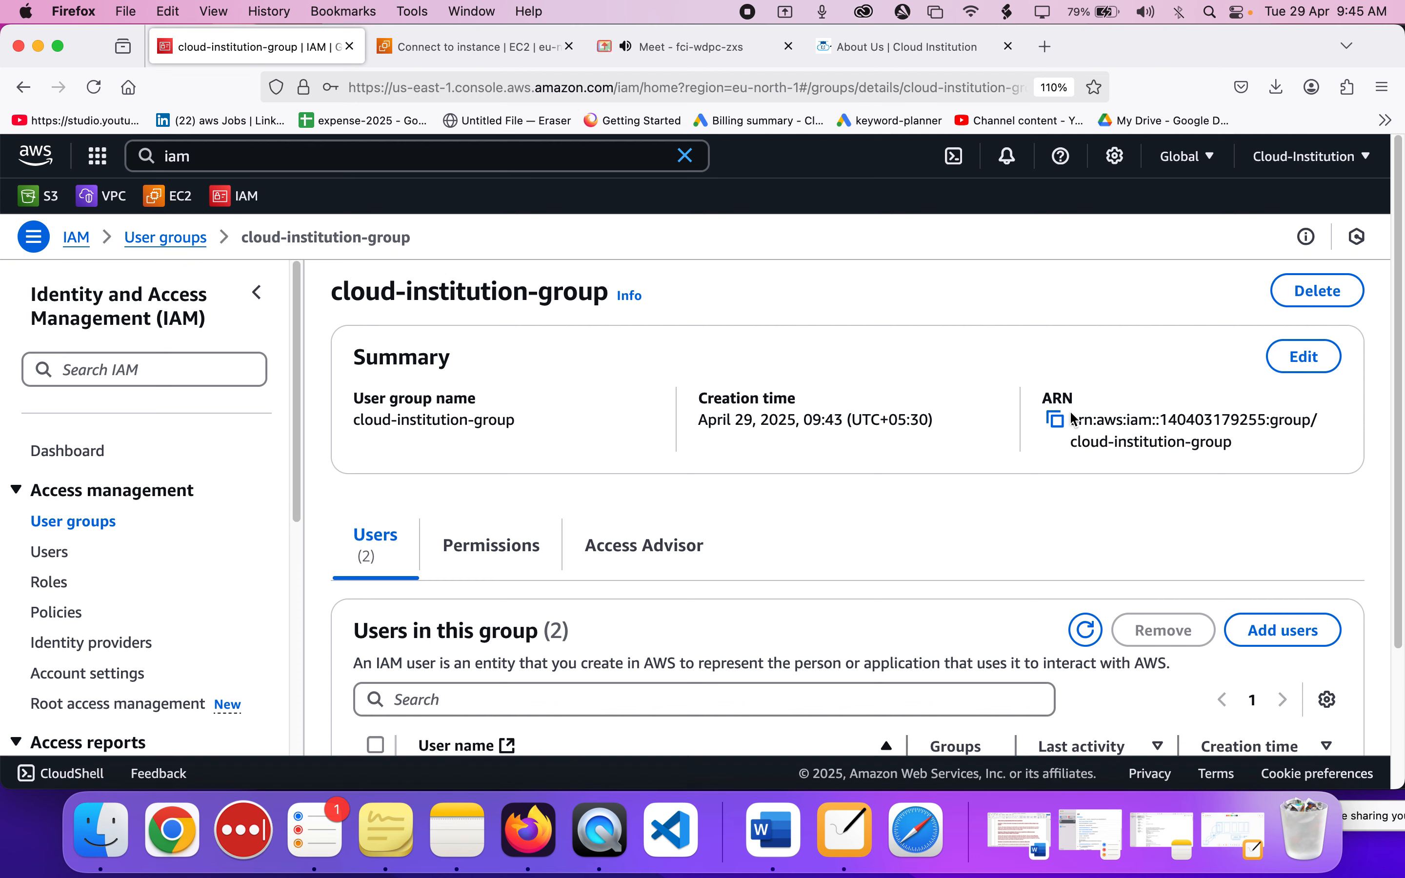
{"action": "left_click", "coordinate": [727, 51]}
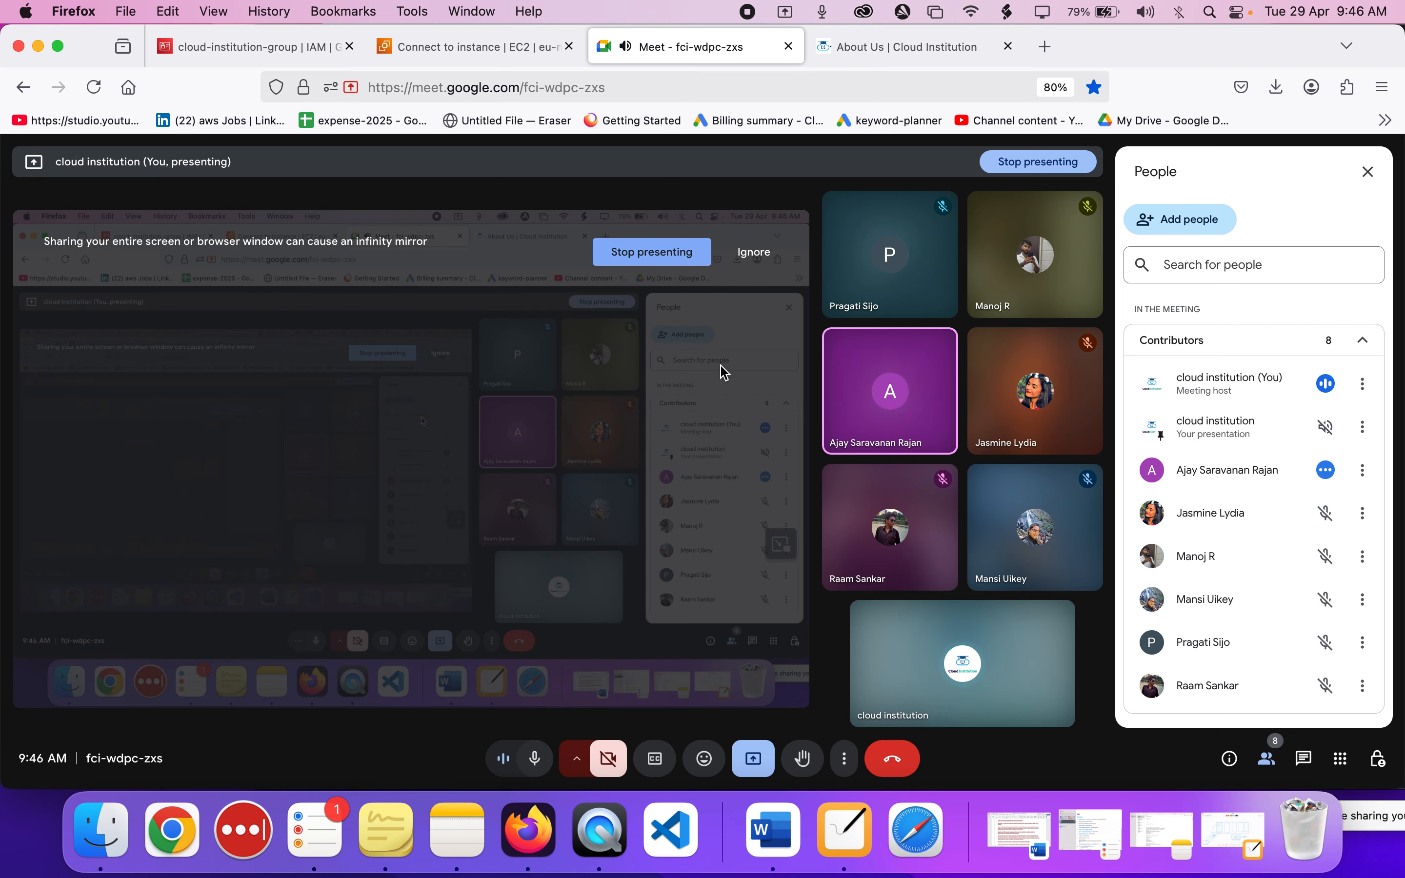
{"action": "left_click", "coordinate": [491, 52]}
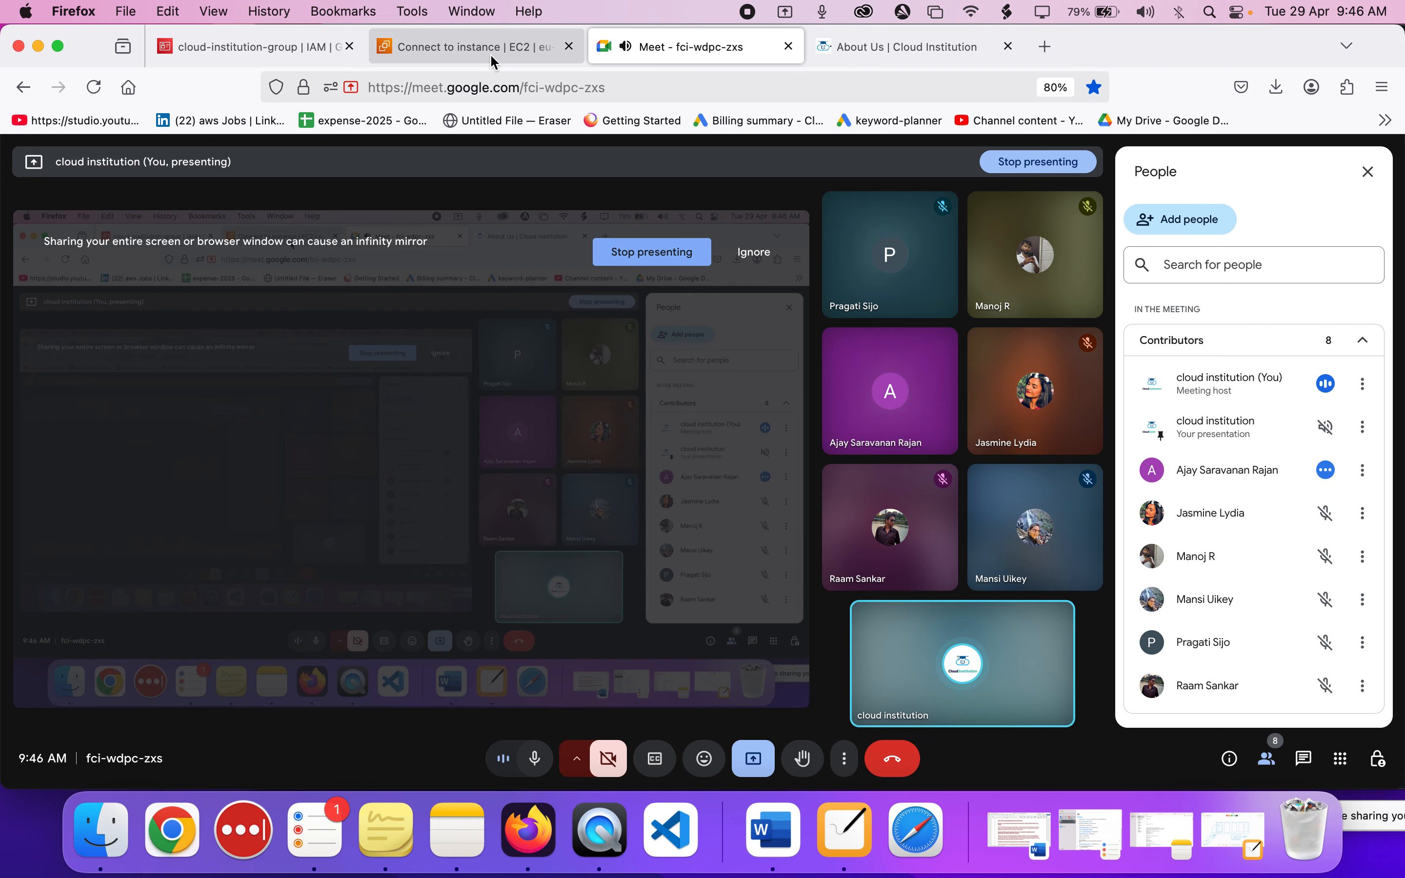
{"action": "scroll", "coordinate": [450, 598], "scroll_direction": "down", "scroll_amount": 5}
{"action": "scroll", "coordinate": [450, 598], "scroll_direction": "up", "scroll_amount": 5}
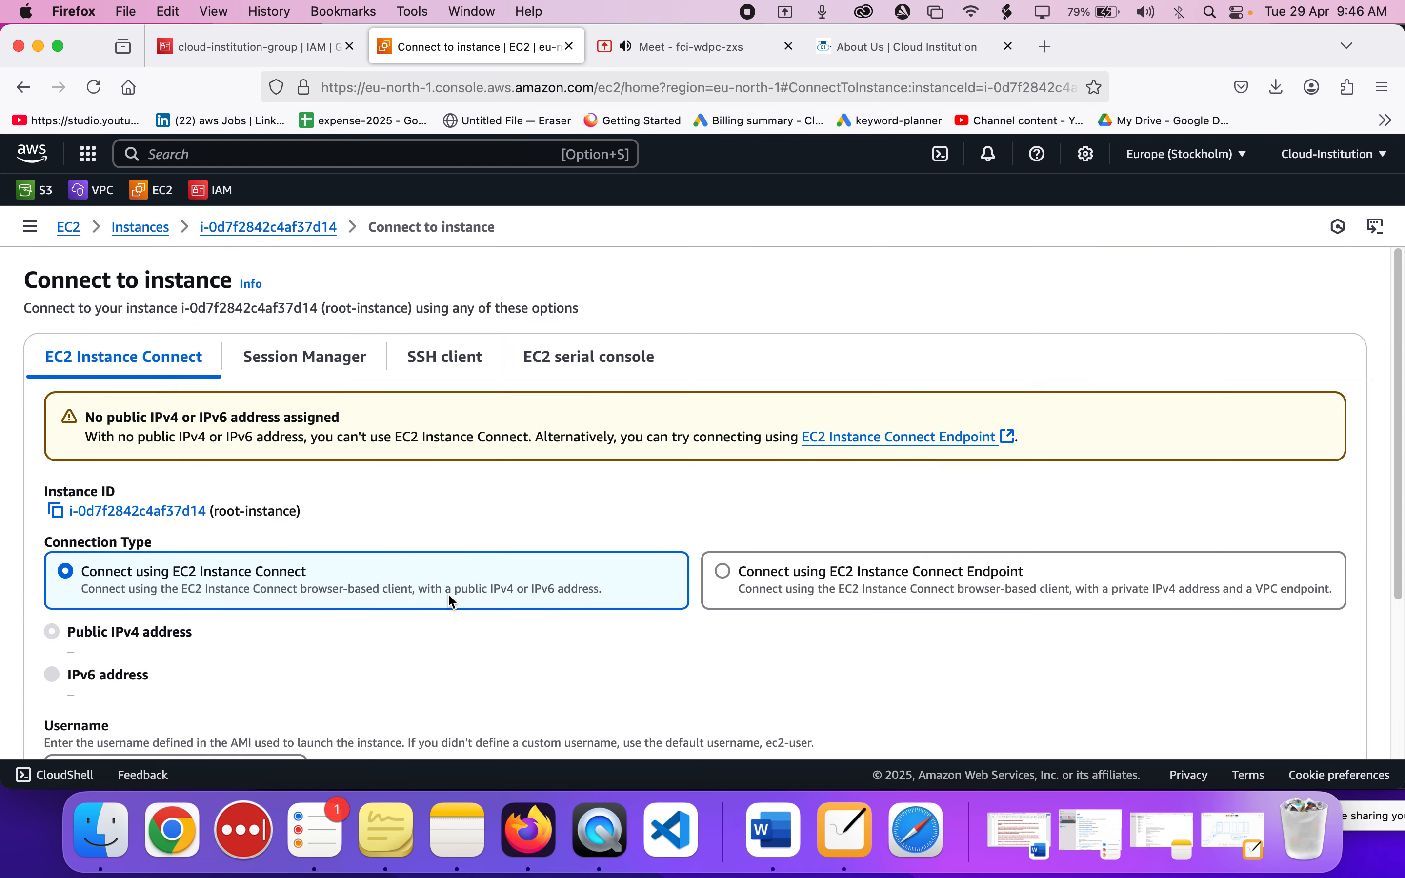
{"action": "left_click", "coordinate": [273, 46]}
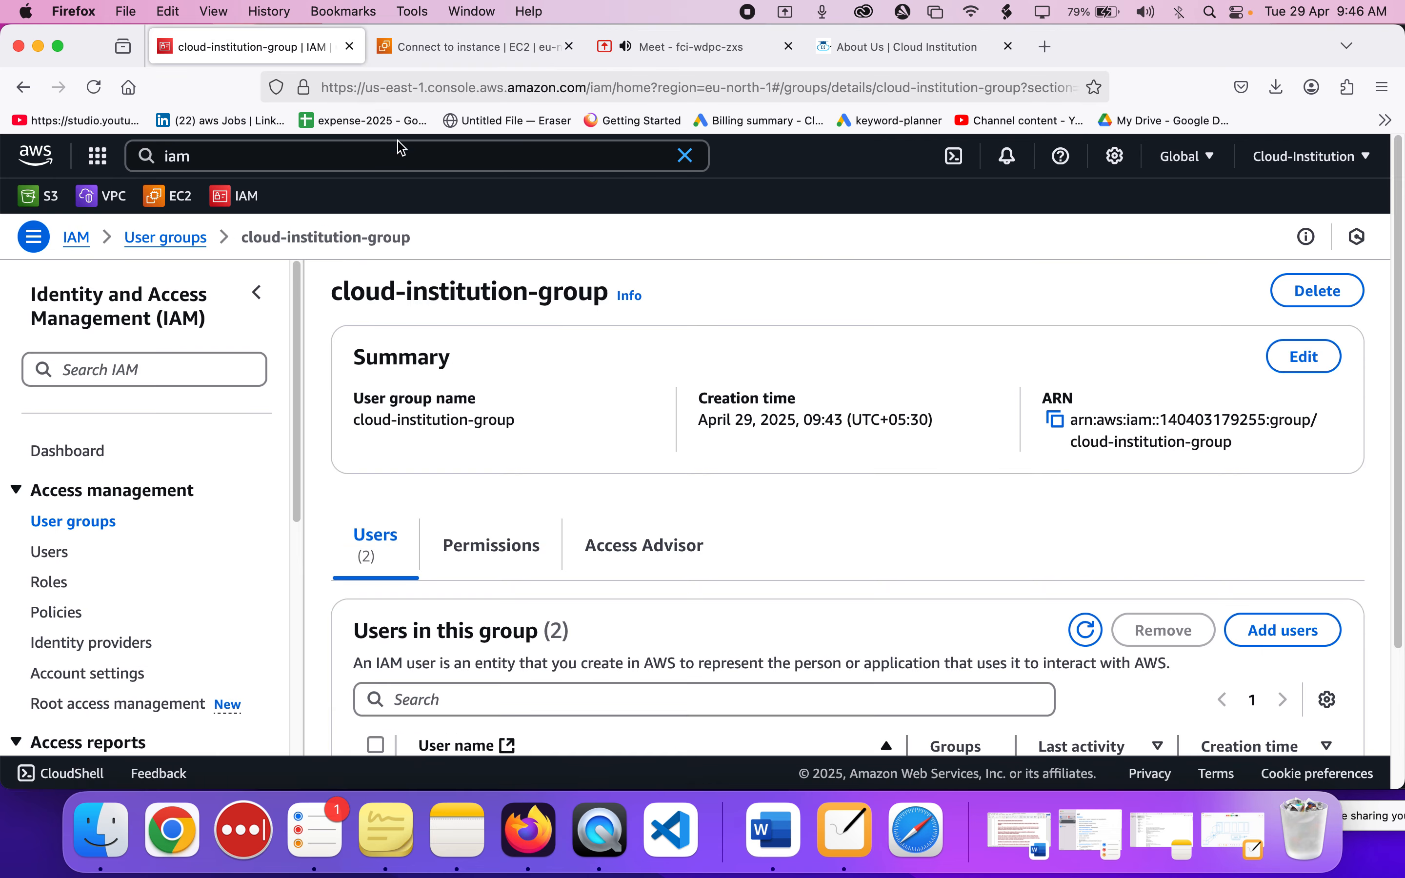
Go to the IAM users list and open the user creation form, ready to enter a user name.
{"action": "left_click", "coordinate": [64, 559]}
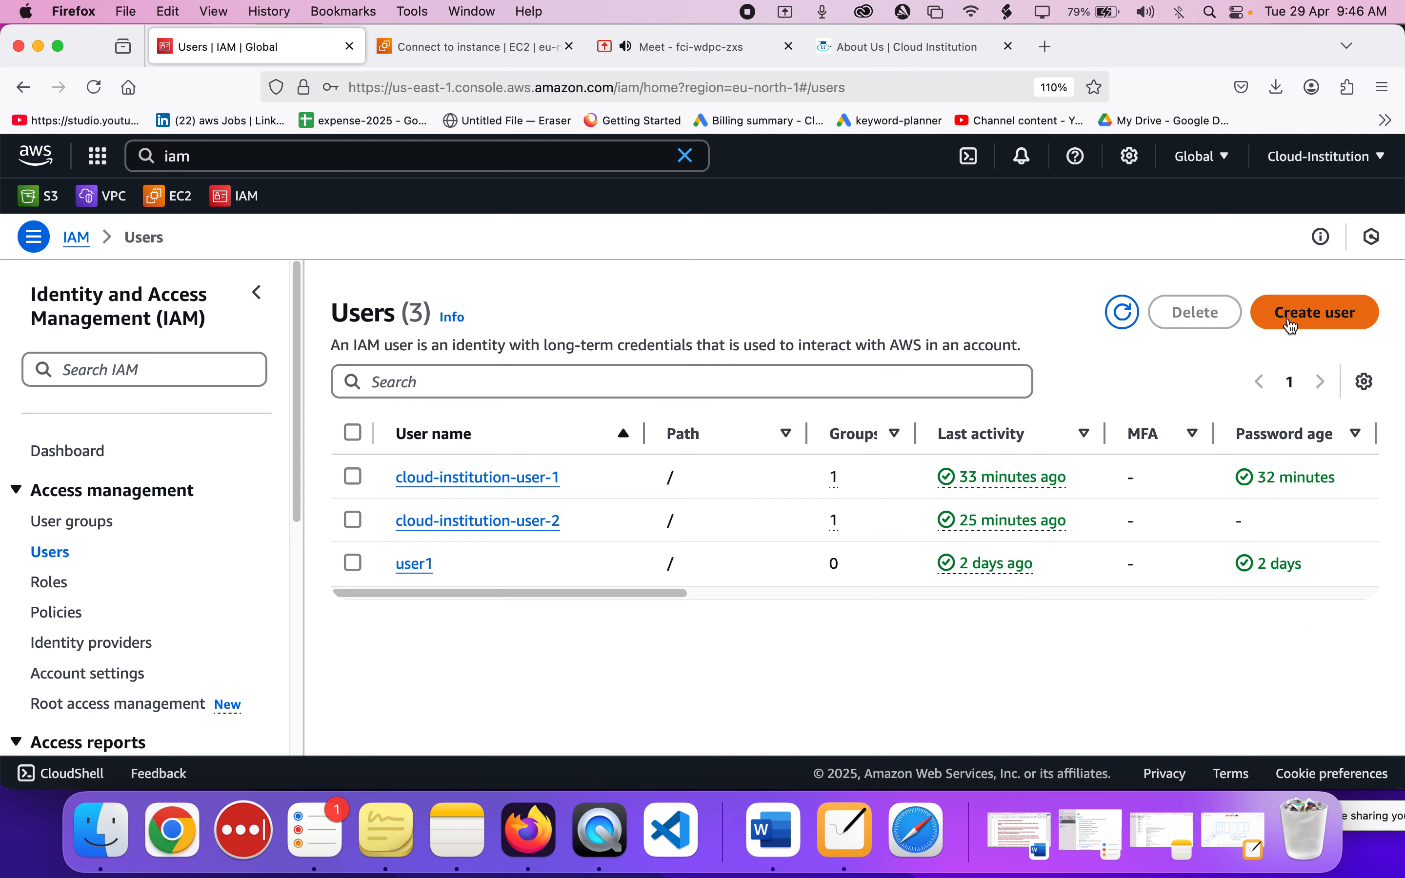
{"action": "left_click", "coordinate": [1292, 325]}
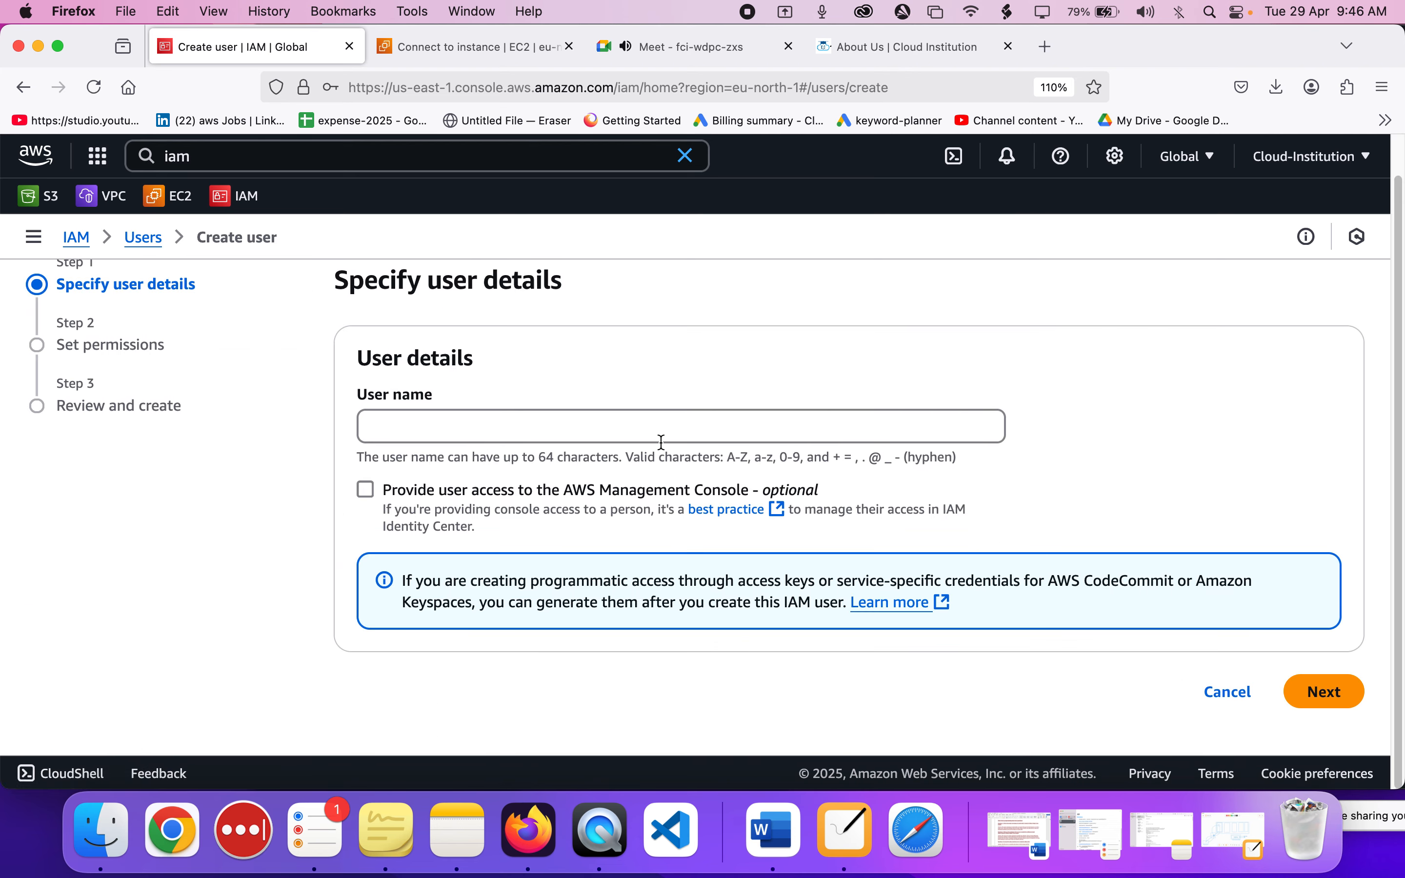
{"action": "scroll", "coordinate": [661, 442], "scroll_direction": "down", "scroll_amount": 1}
{"action": "left_click", "coordinate": [492, 424]}
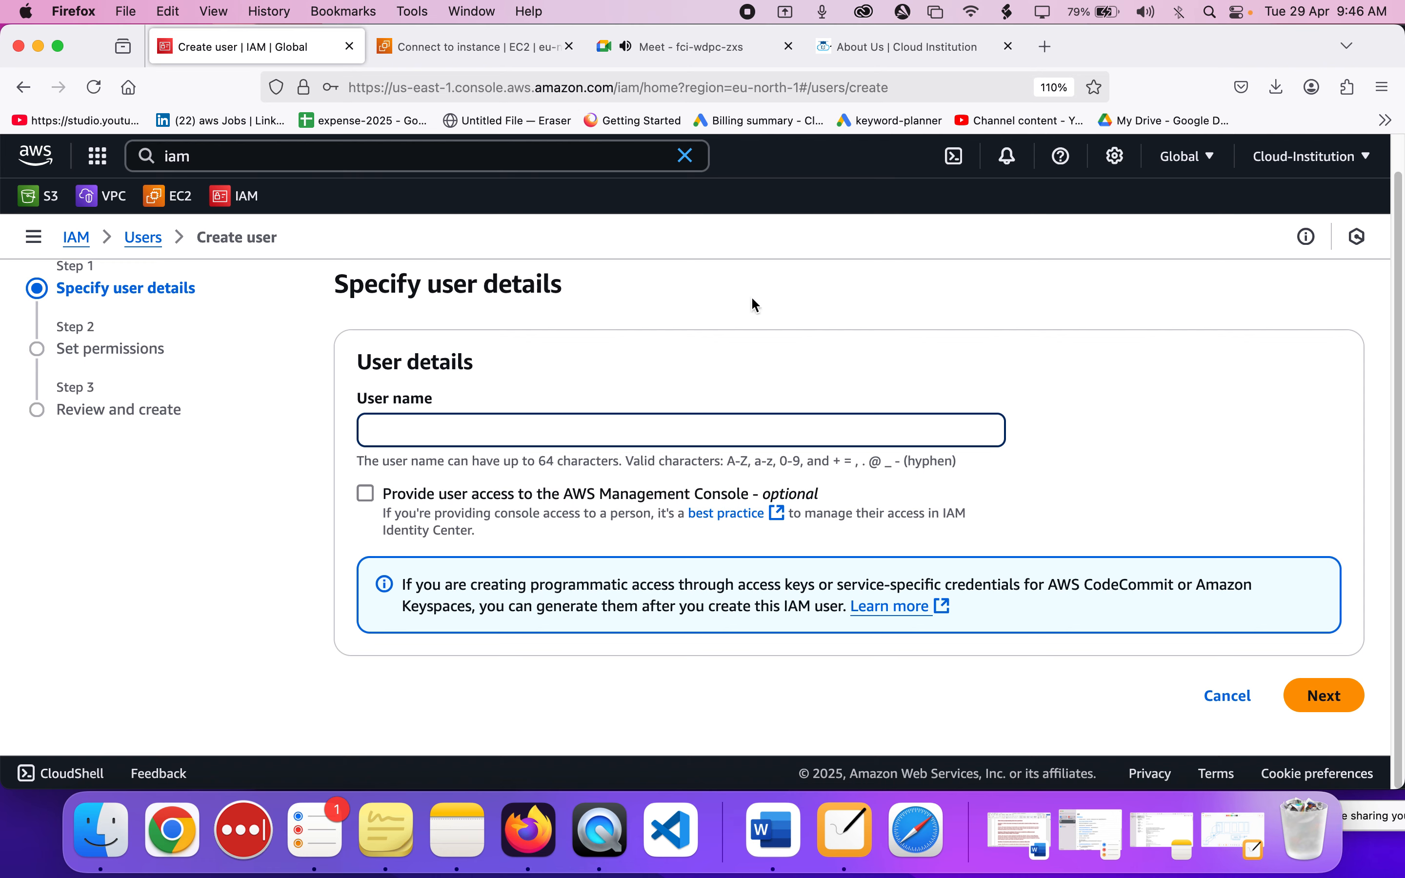
Switch to Visual Studio Code, open iam.tf in the terraform project and enlarge the editor area above the terminal.
{"action": "left_click", "coordinate": [691, 46]}
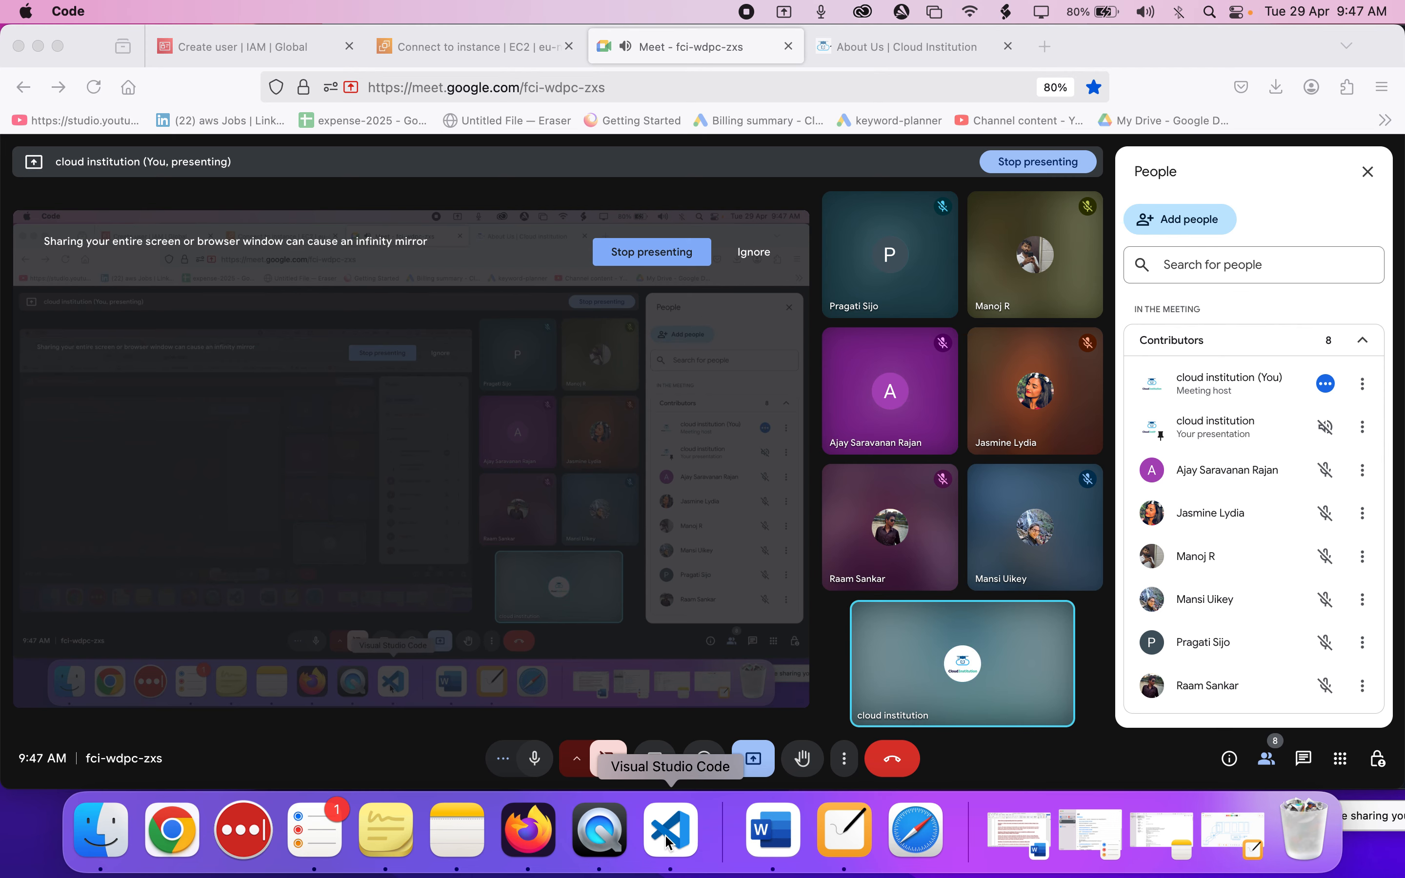
{"action": "left_click", "coordinate": [669, 840]}
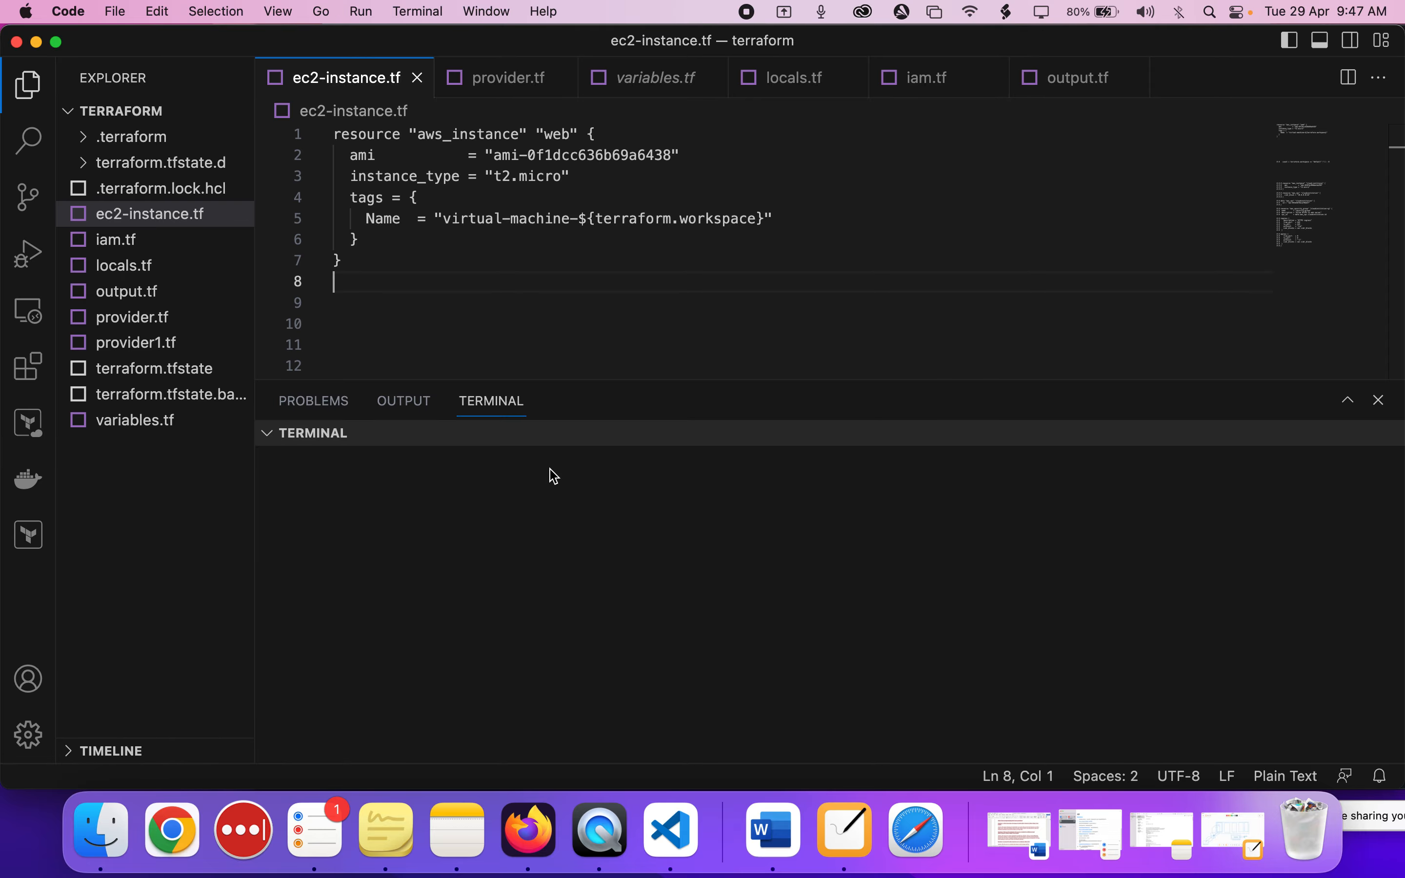
{"action": "left_click", "coordinate": [119, 239]}
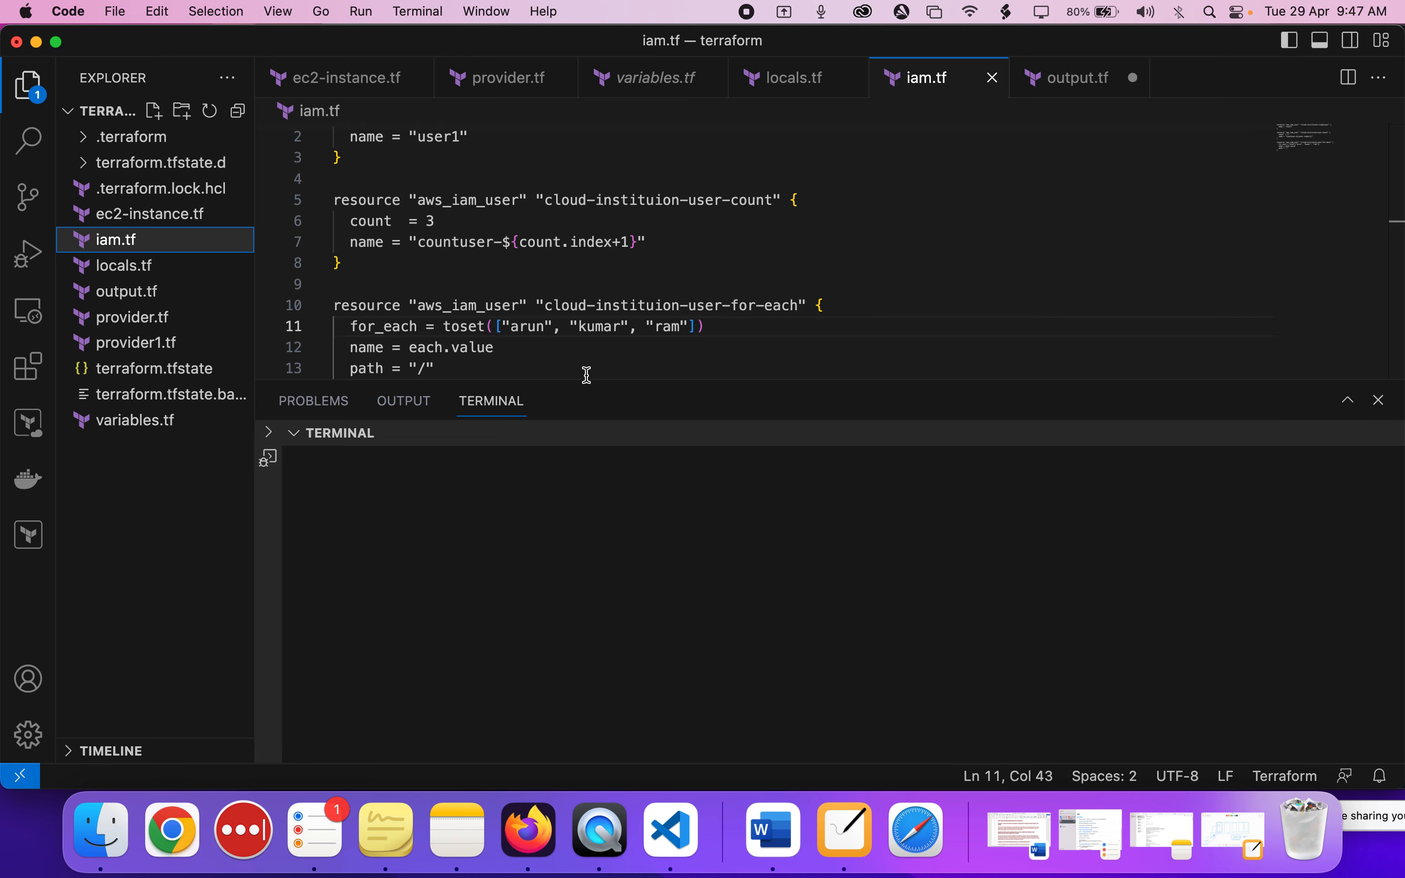
{"action": "left_click_drag", "start_coordinate": [587, 380], "coordinate": [580, 451]}
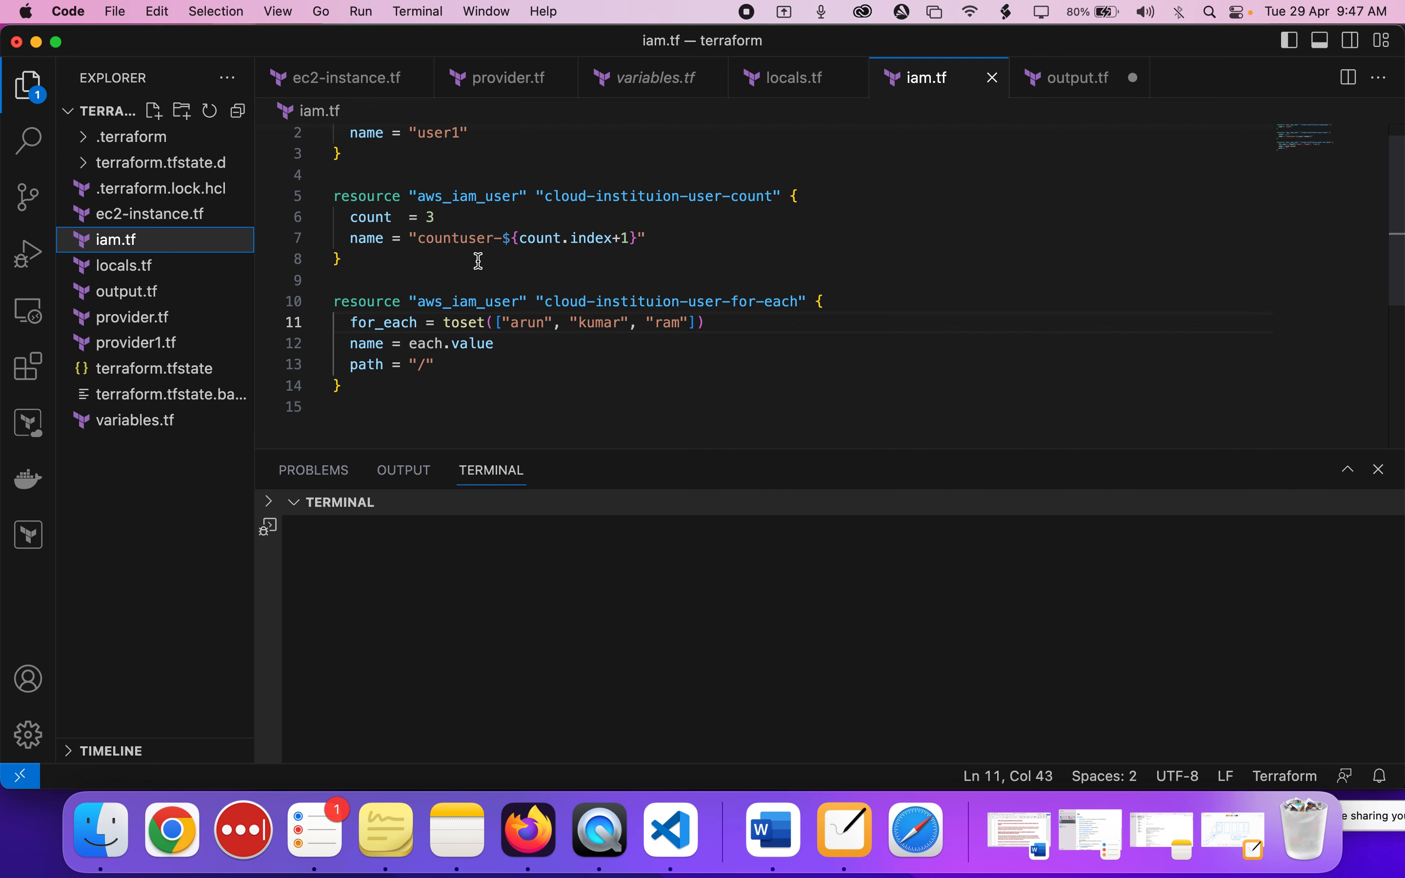
Examine the aws_iam_user resource "cloud-instituion-user-for-each" in iam.tf, especially its for_each set of user names.
{"action": "scroll", "coordinate": [478, 261], "scroll_direction": "down", "scroll_amount": 3}
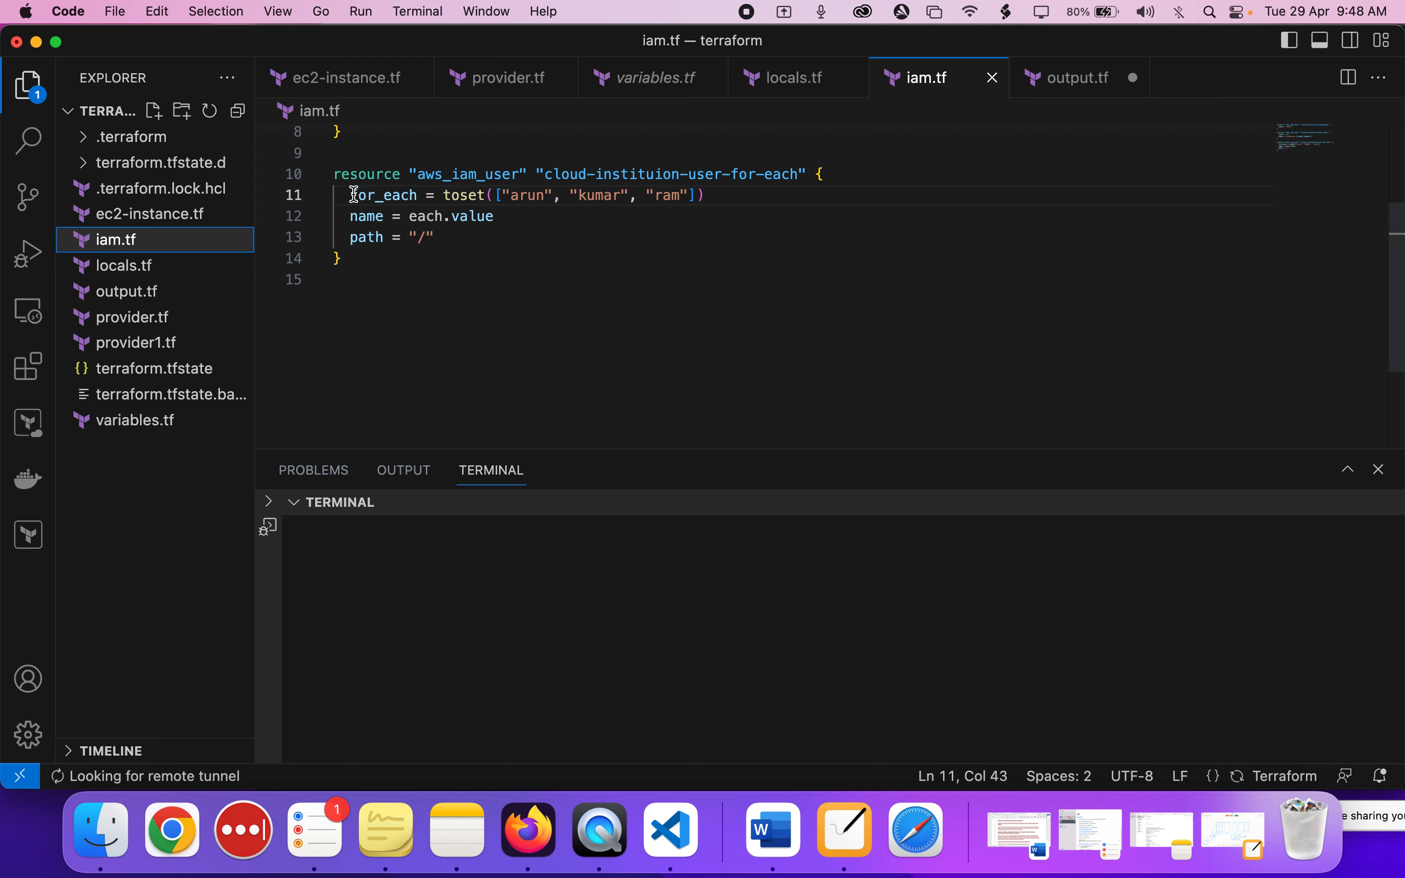
{"action": "left_click_drag", "start_coordinate": [354, 194], "coordinate": [706, 195]}
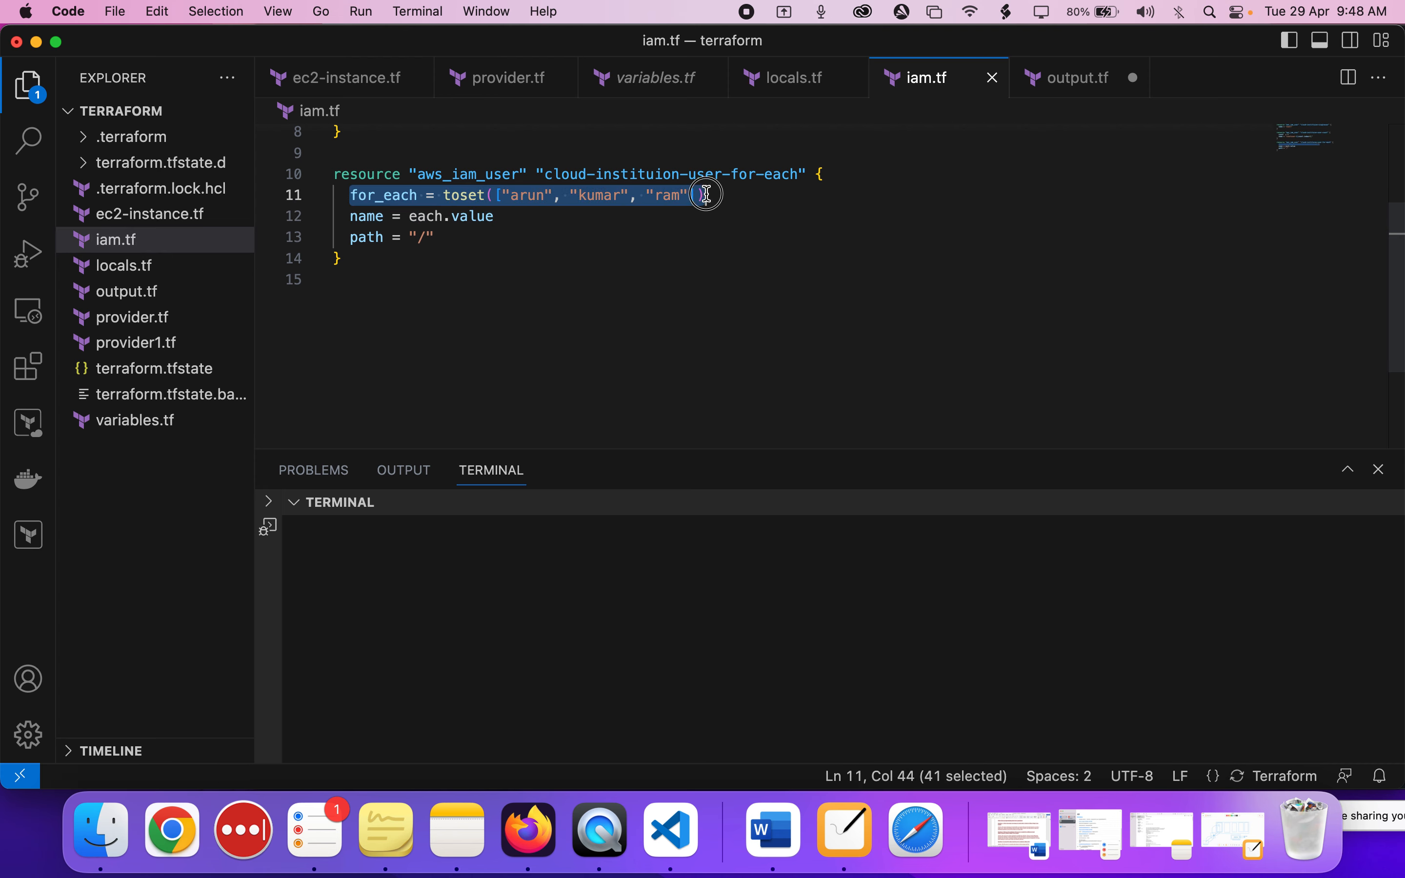
{"action": "left_click", "coordinate": [706, 194]}
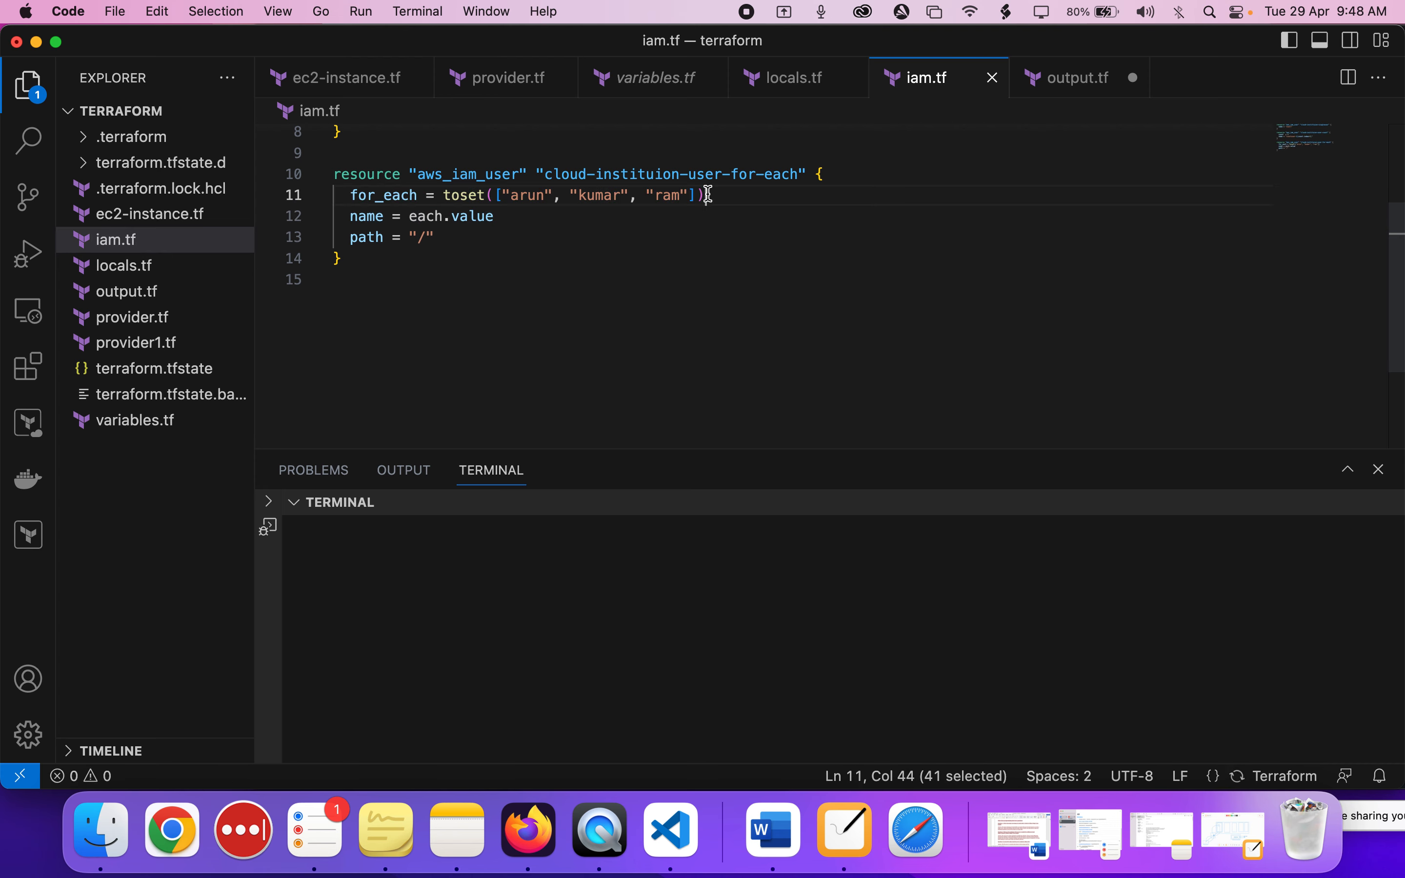
{"action": "double_click", "coordinate": [480, 175]}
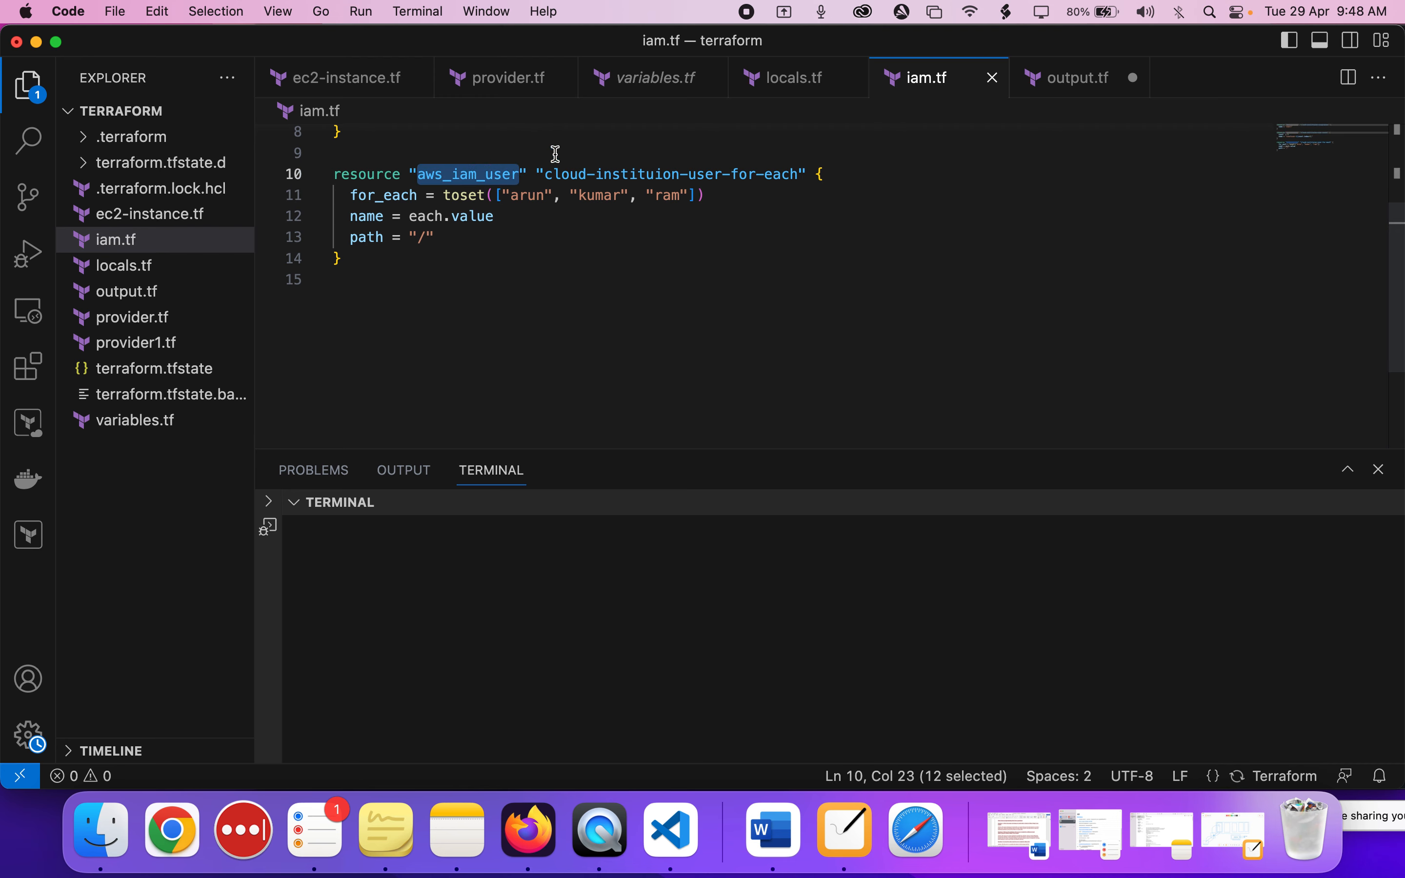
{"action": "left_click", "coordinate": [596, 196]}
{"action": "double_click", "coordinate": [667, 196]}
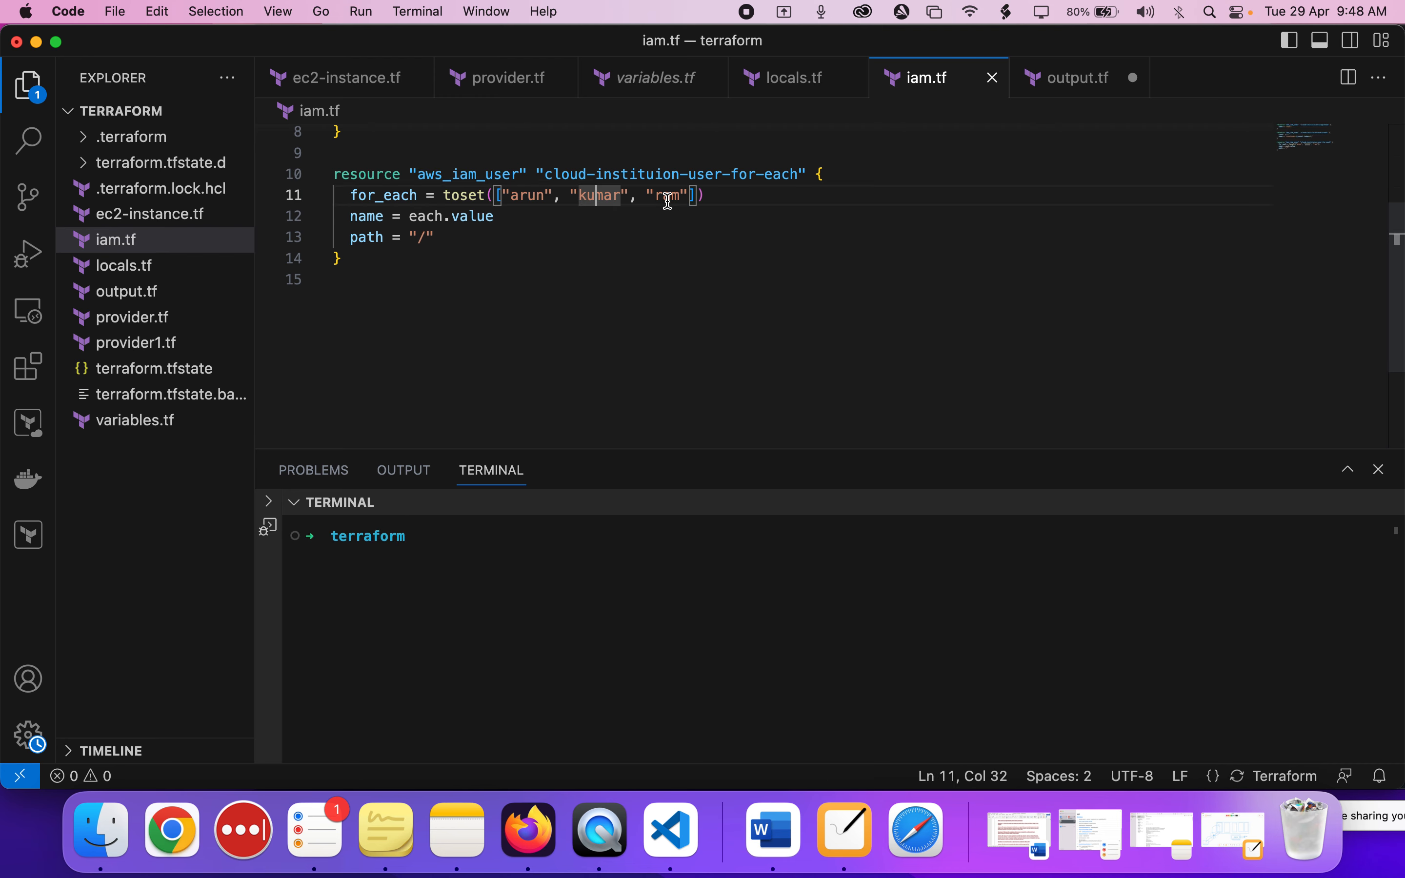
{"action": "left_click", "coordinate": [407, 254]}
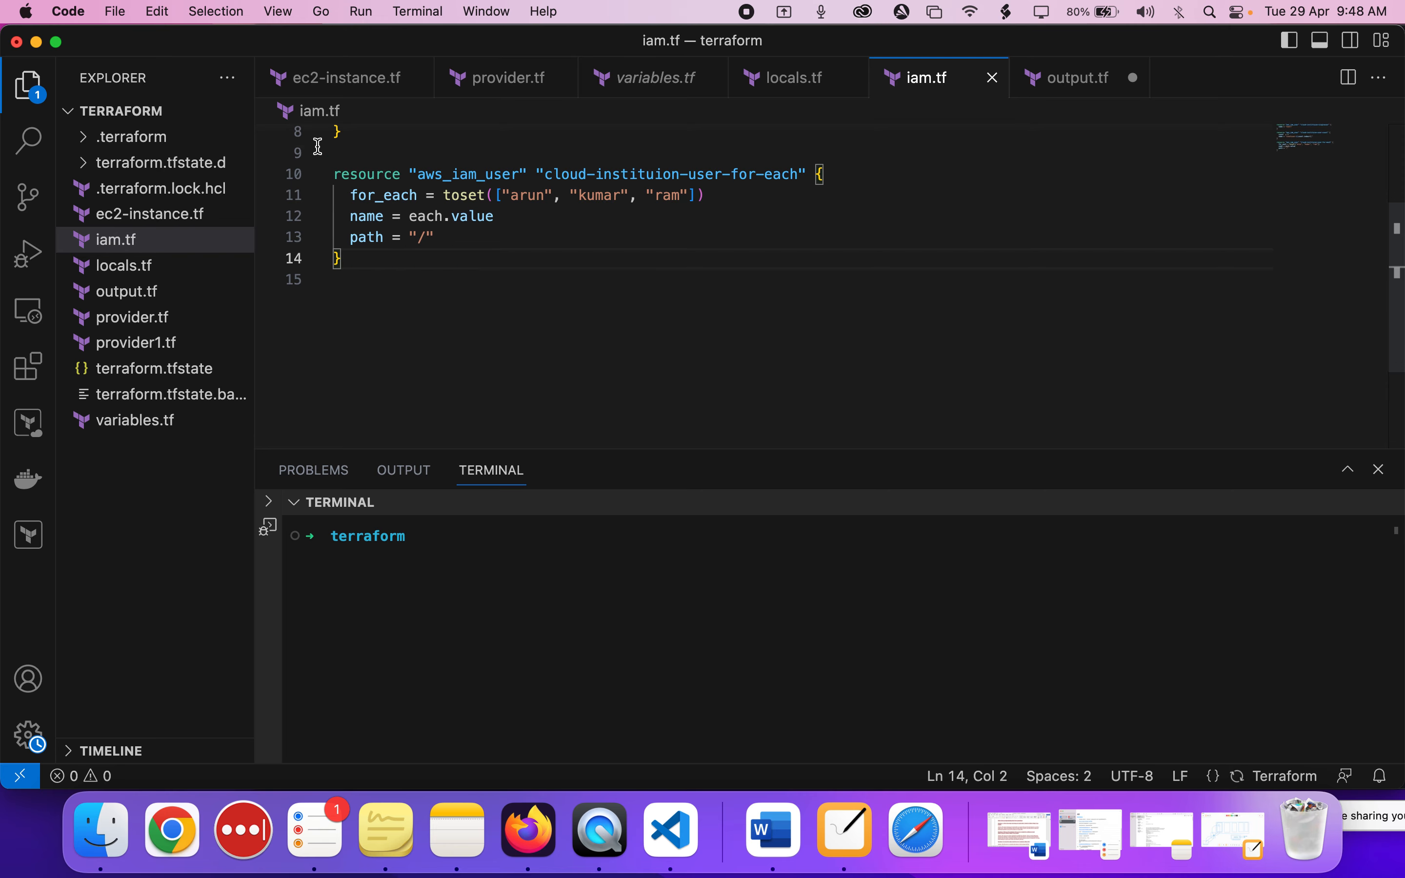
{"action": "left_click", "coordinate": [334, 153], "text": "shift"}
{"action": "left_click", "coordinate": [376, 258]}
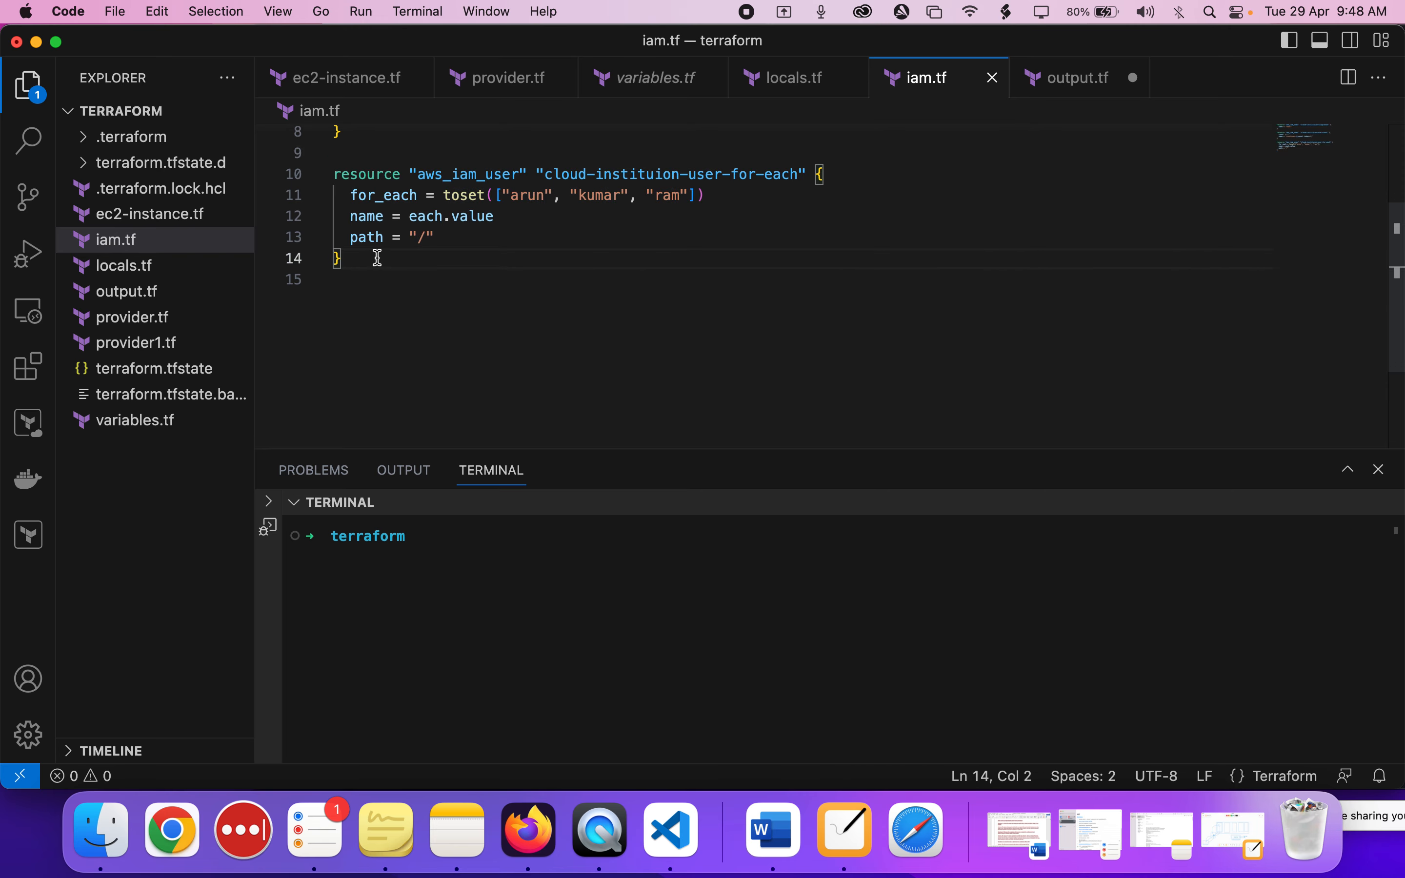
Switch back to Firefox, view the account options on the EC2 Connect to instance page, and return to the Meet call.
{"action": "left_click", "coordinate": [520, 860]}
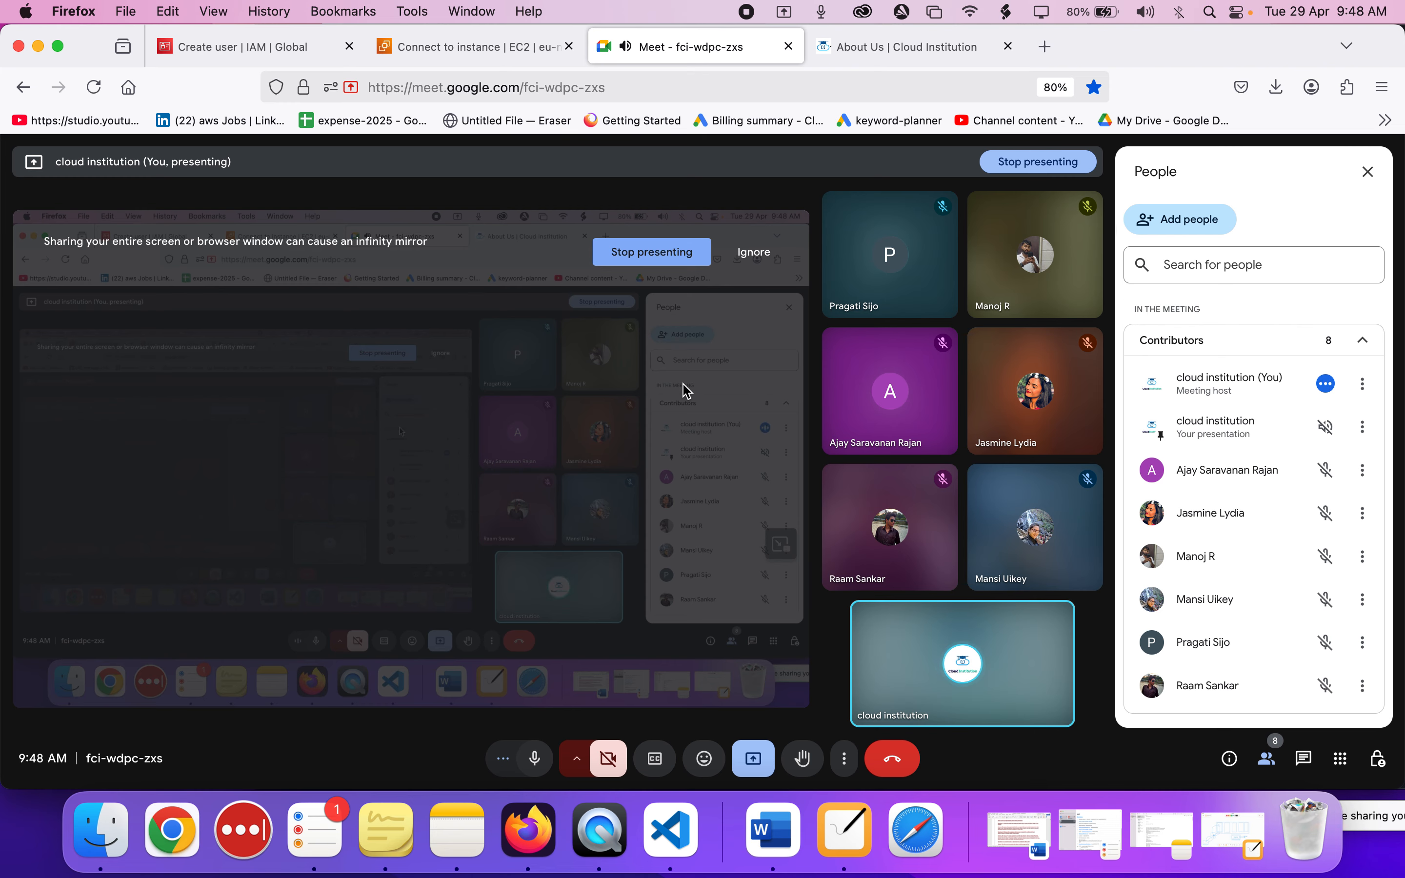
{"action": "left_click", "coordinate": [484, 45]}
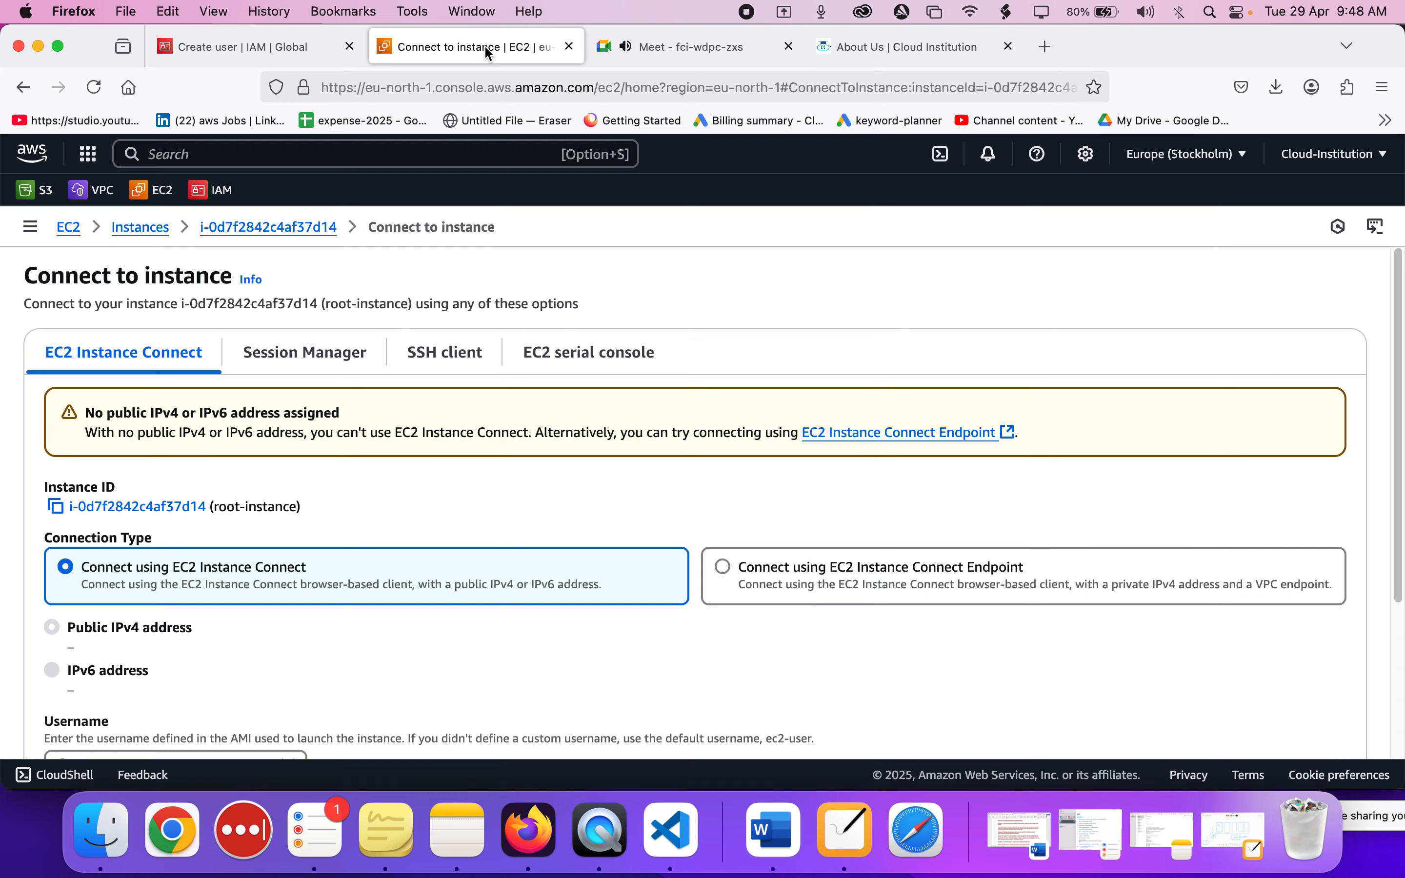
{"action": "left_click", "coordinate": [1311, 163]}
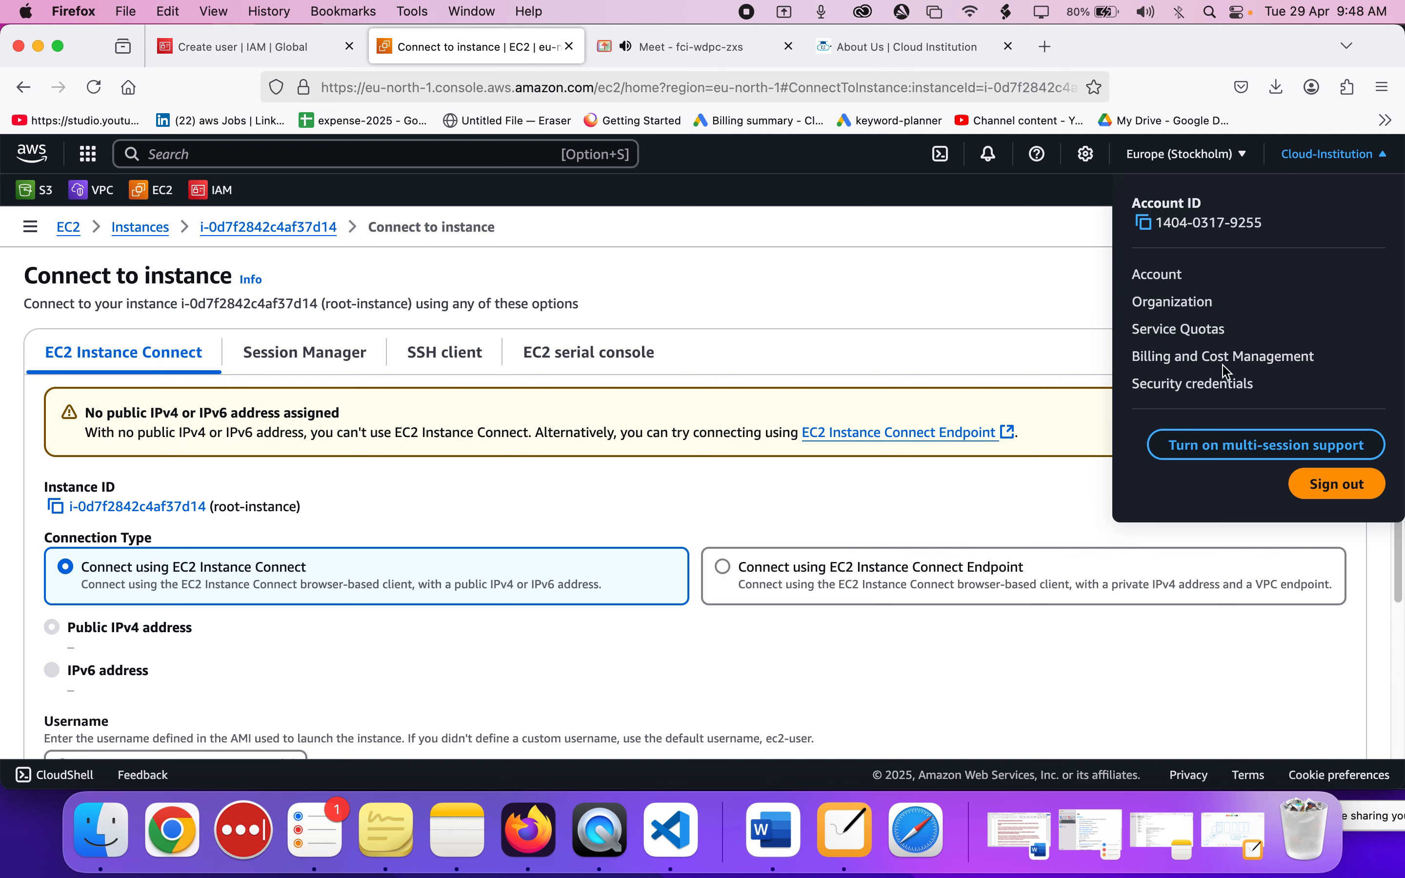
{"action": "left_click", "coordinate": [771, 509]}
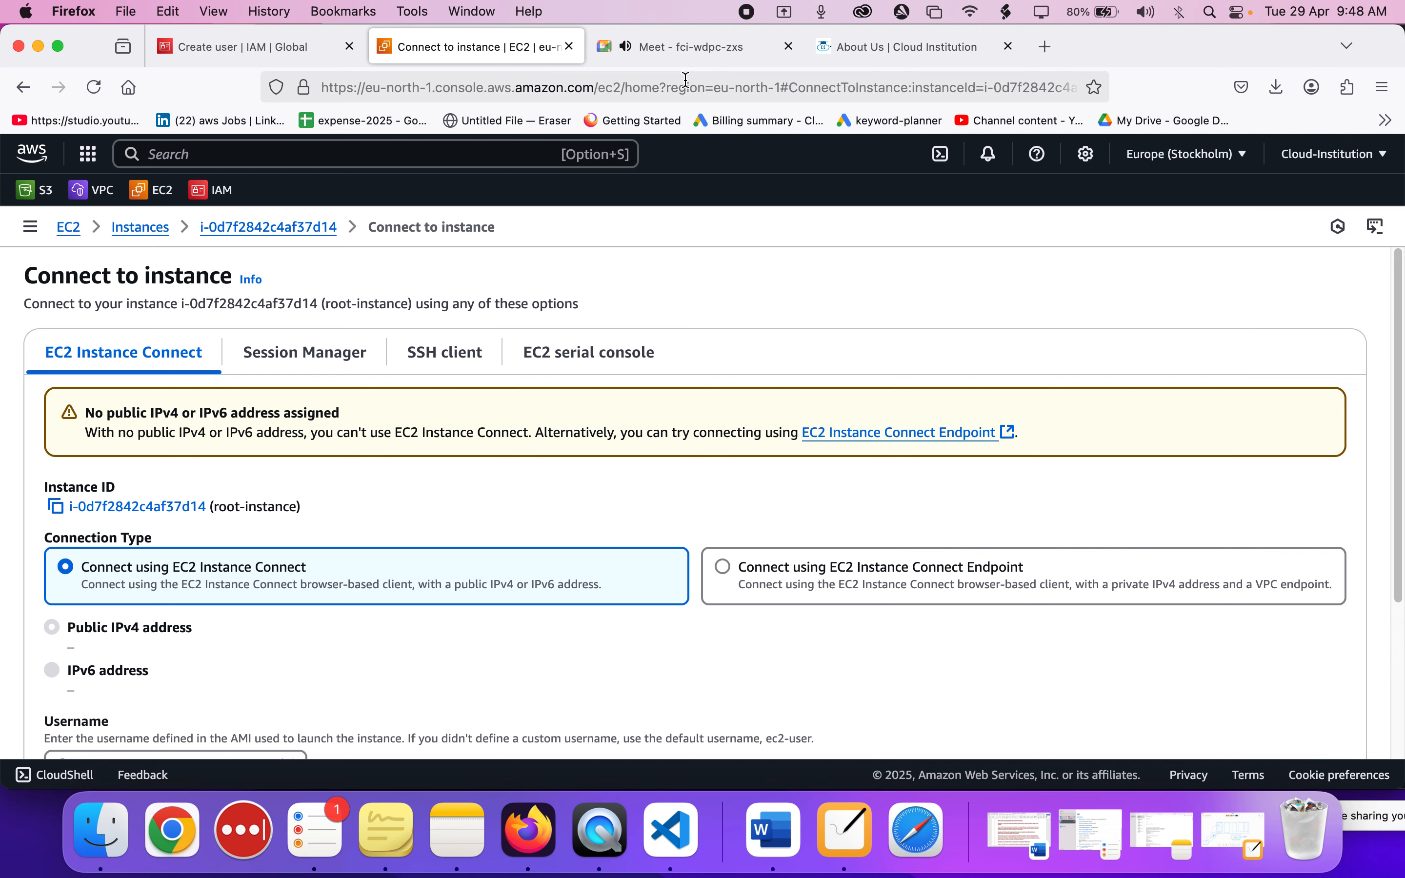
{"action": "left_click", "coordinate": [676, 49]}
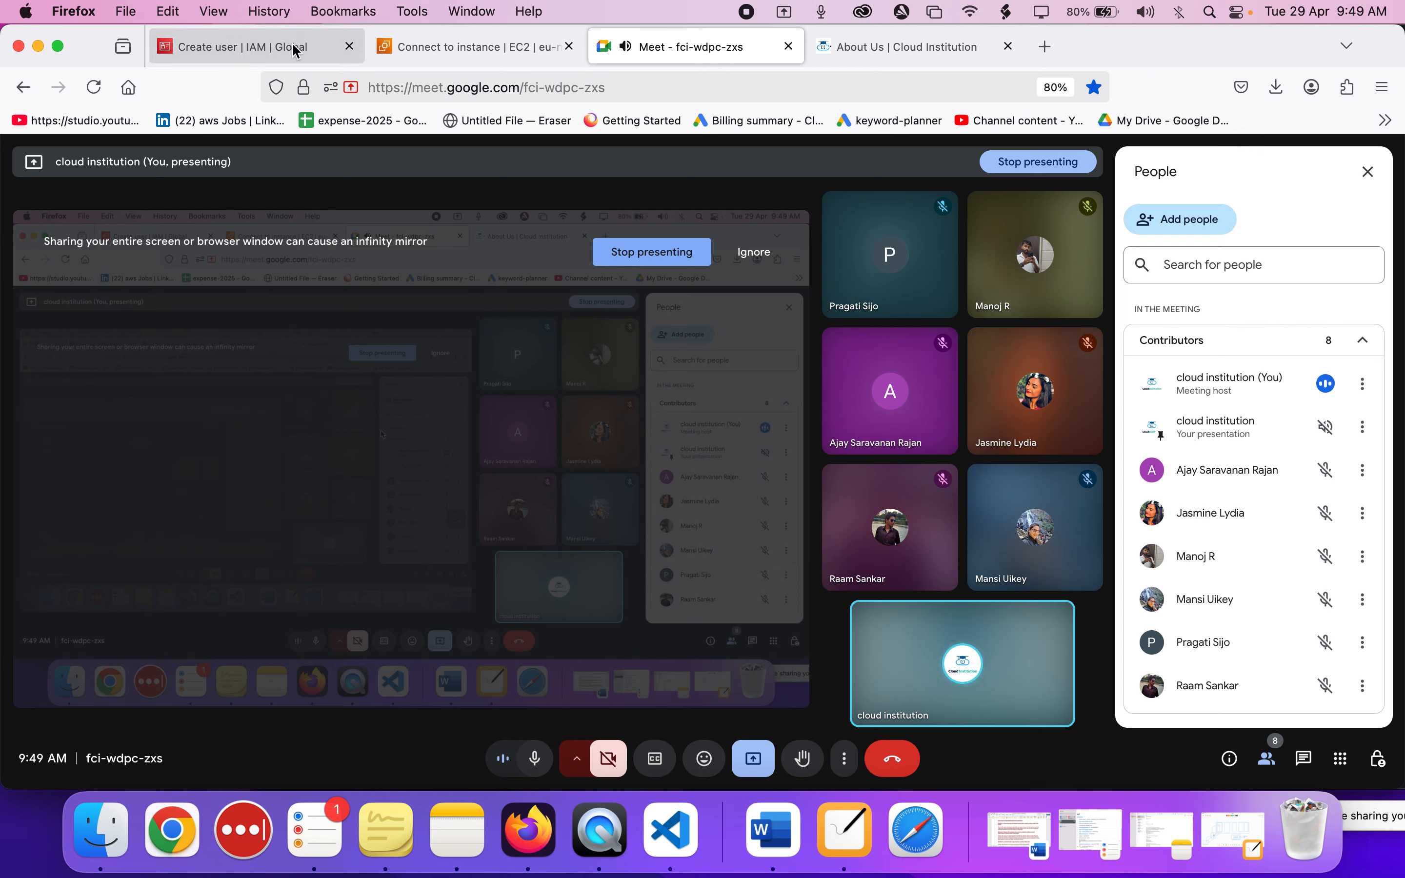
{"action": "mouse_move", "coordinate": [295, 52]}
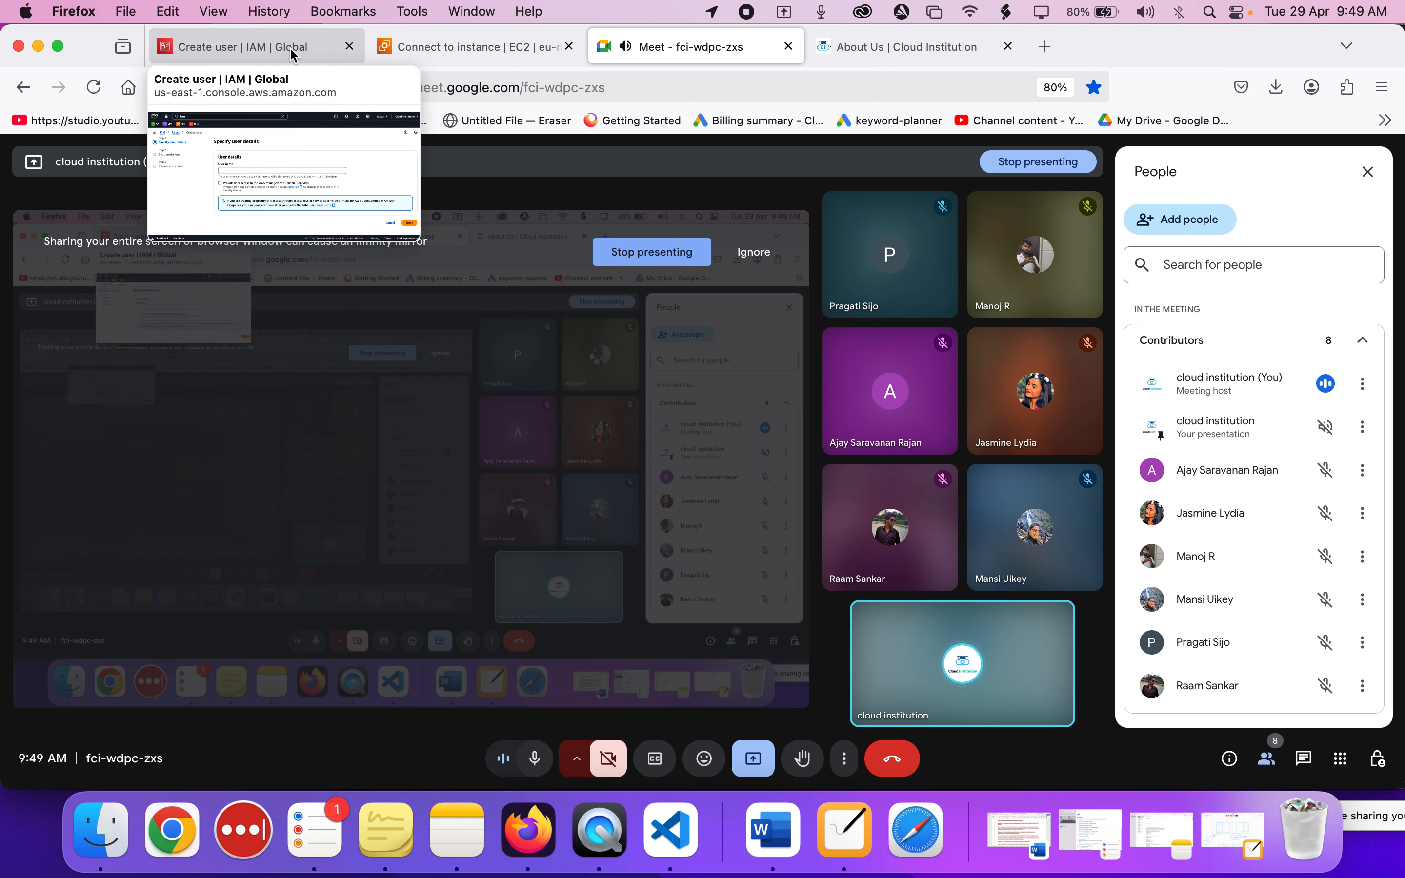